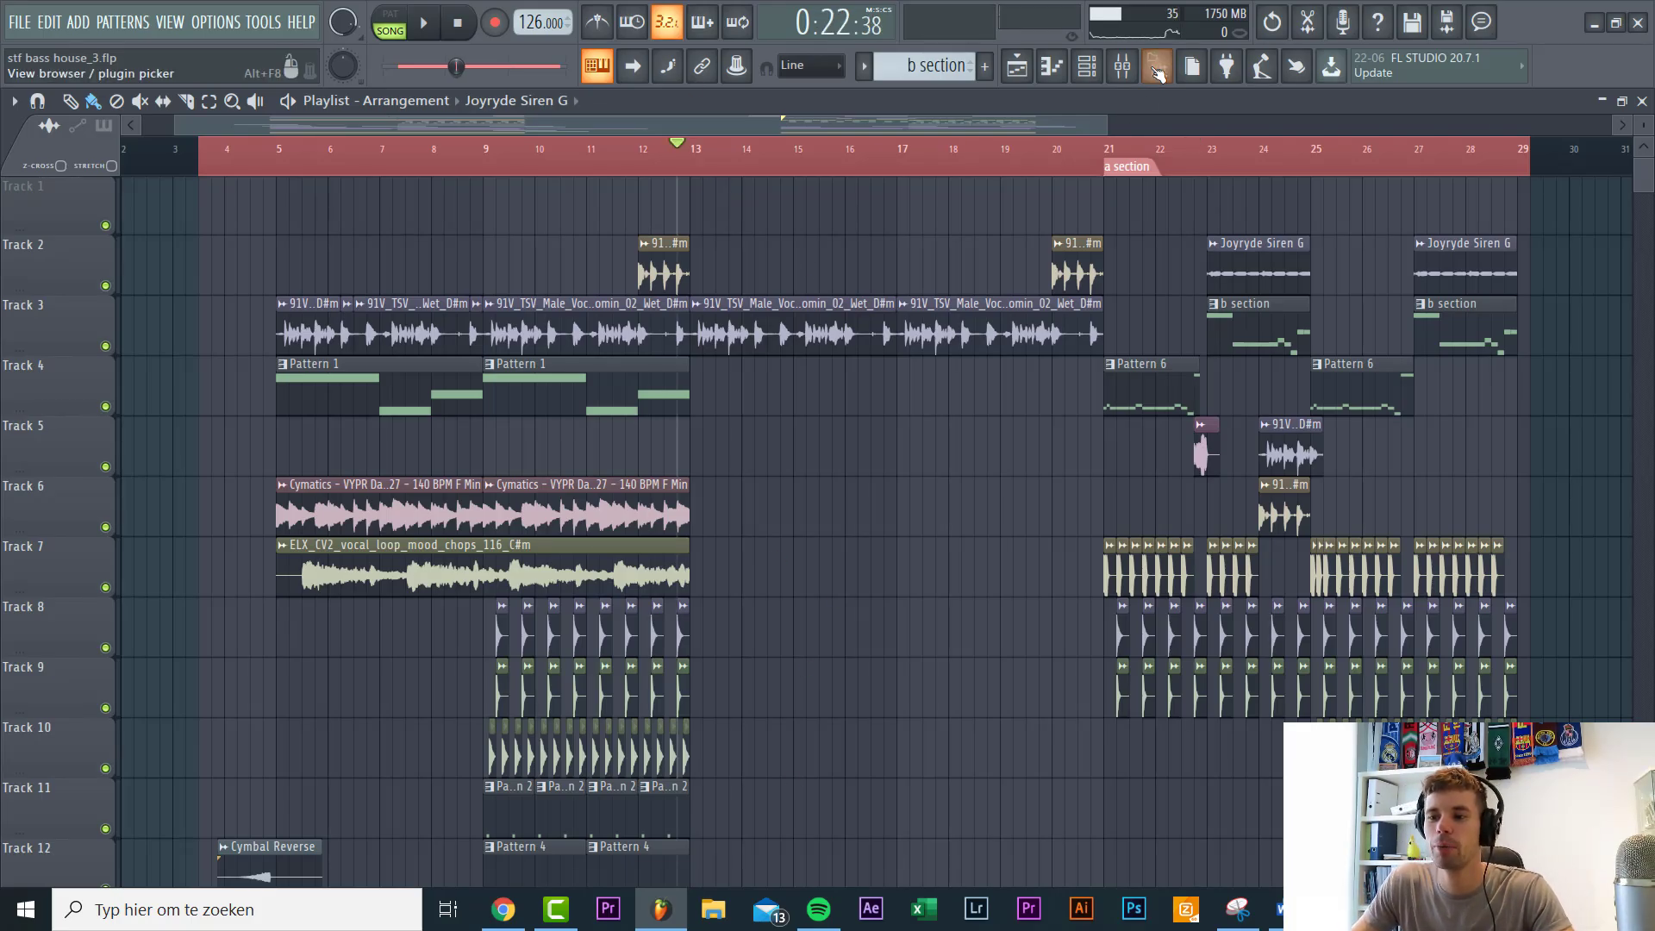
Step: Open the sample browser and expand the FX folder of the OB13 - Muerto sample pack
left_click(1158, 69)
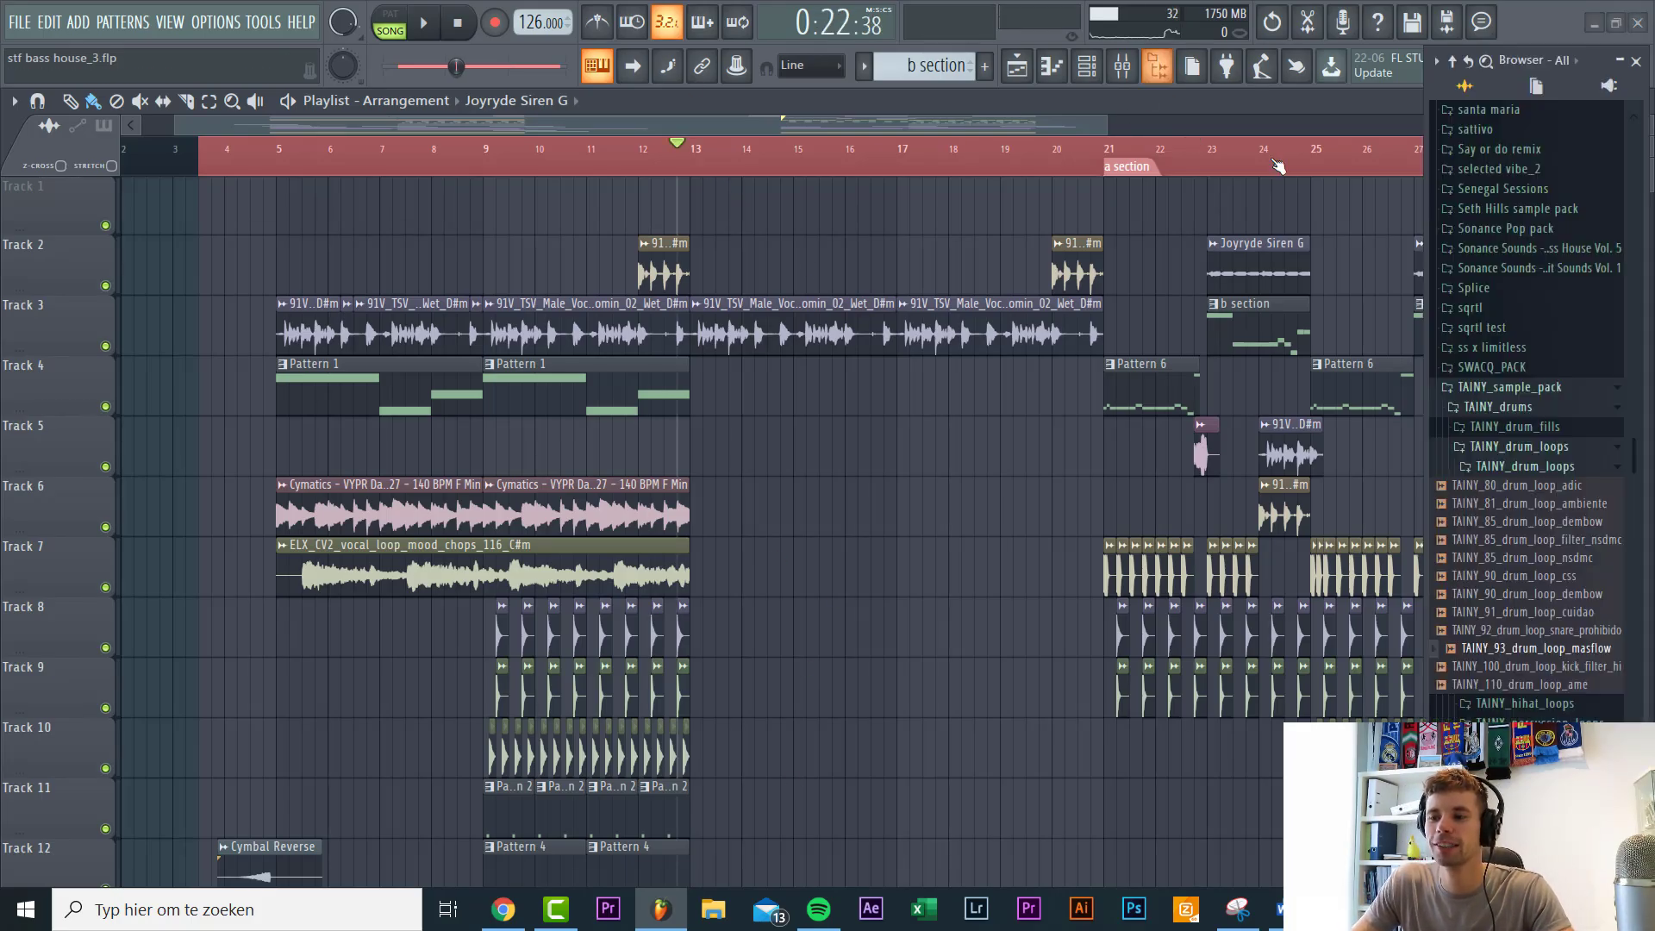
left_click(1509, 390)
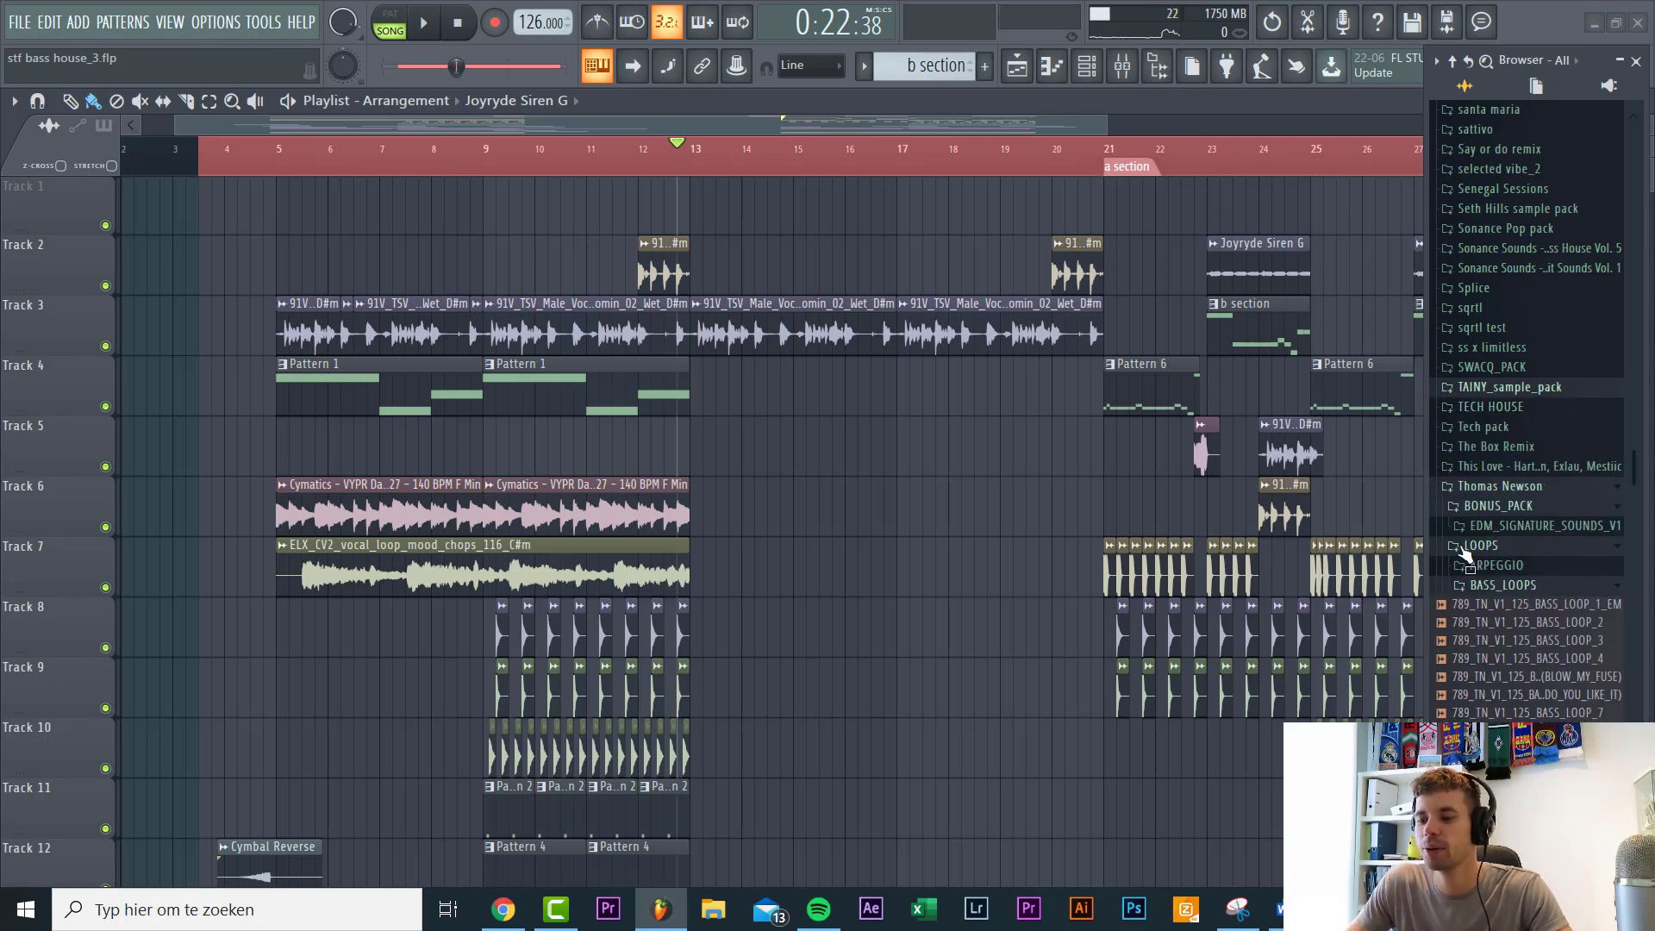
scroll(1485, 507, "up", 8)
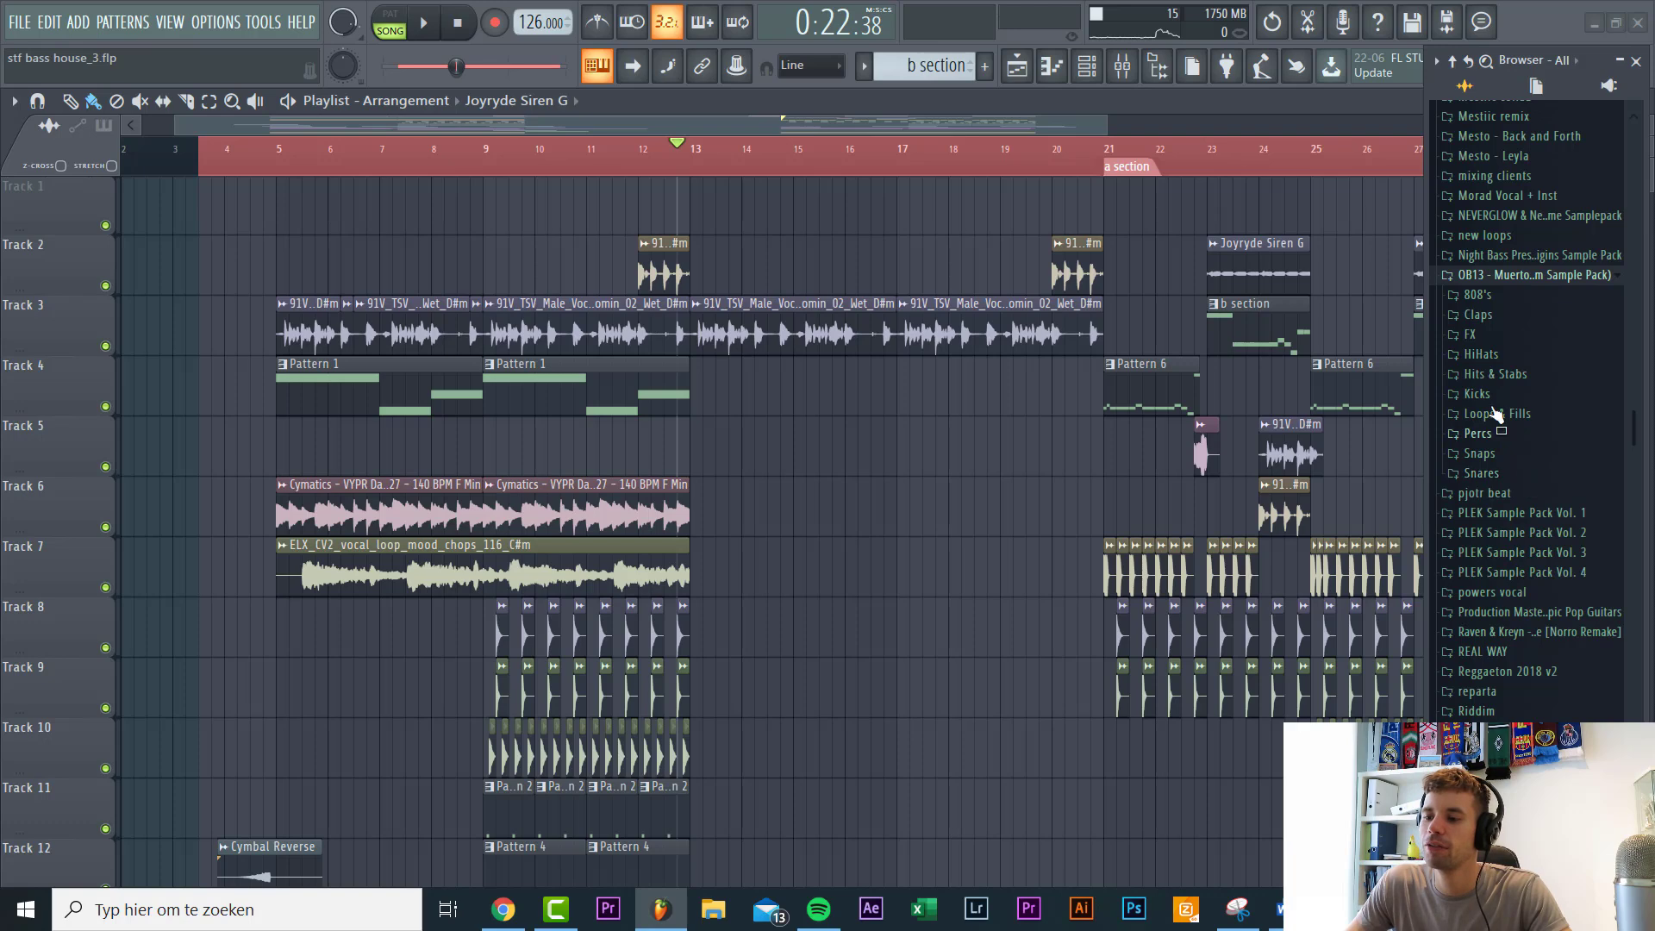
left_click(1471, 334)
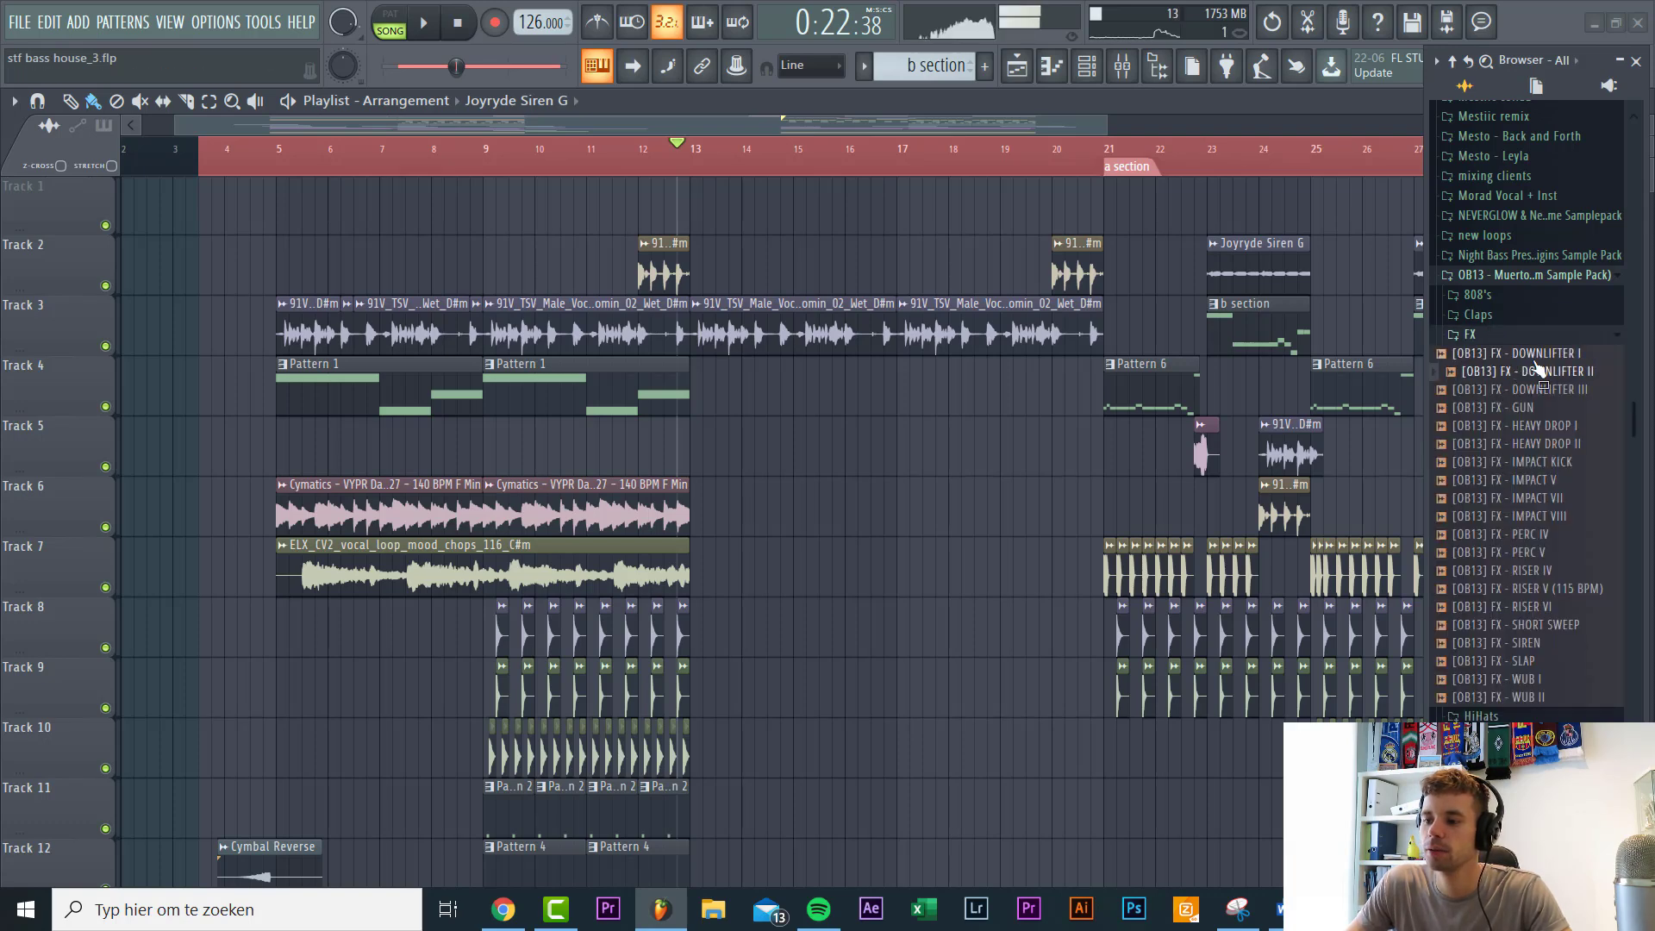
Step: Place the [OB13] FX - DOWNLIFTER II sample on Track 5 at bar 13 and play it in context
left_click_drag(1548, 376, 941, 515)
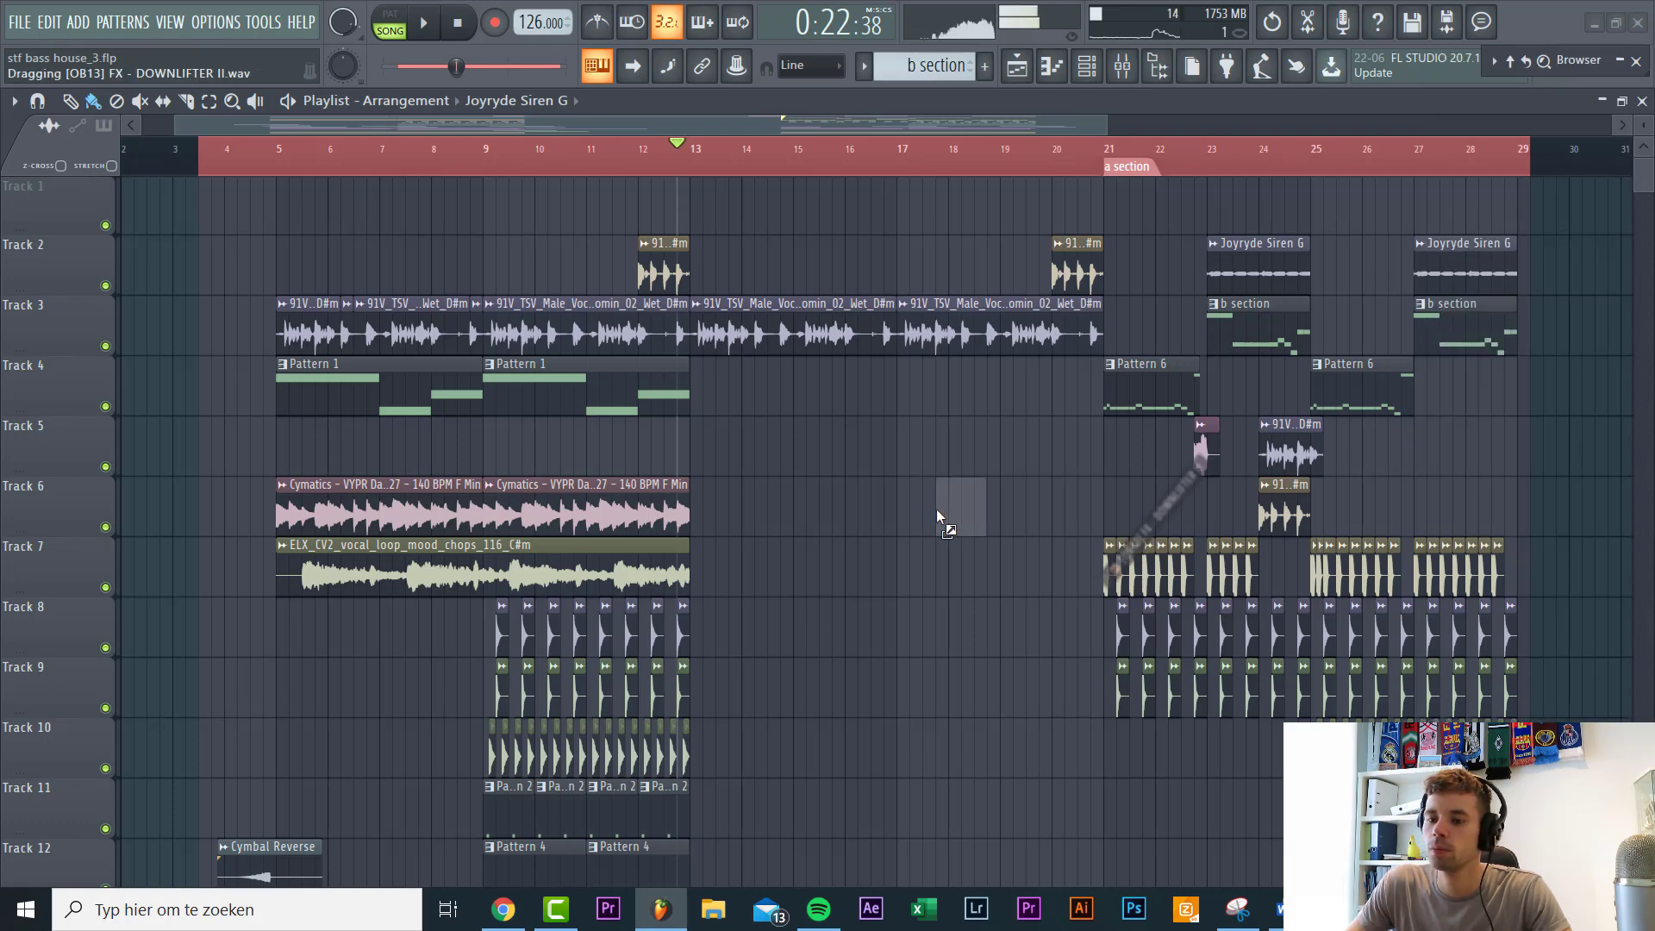
left_click_drag(693, 443, 698, 436)
key("space")
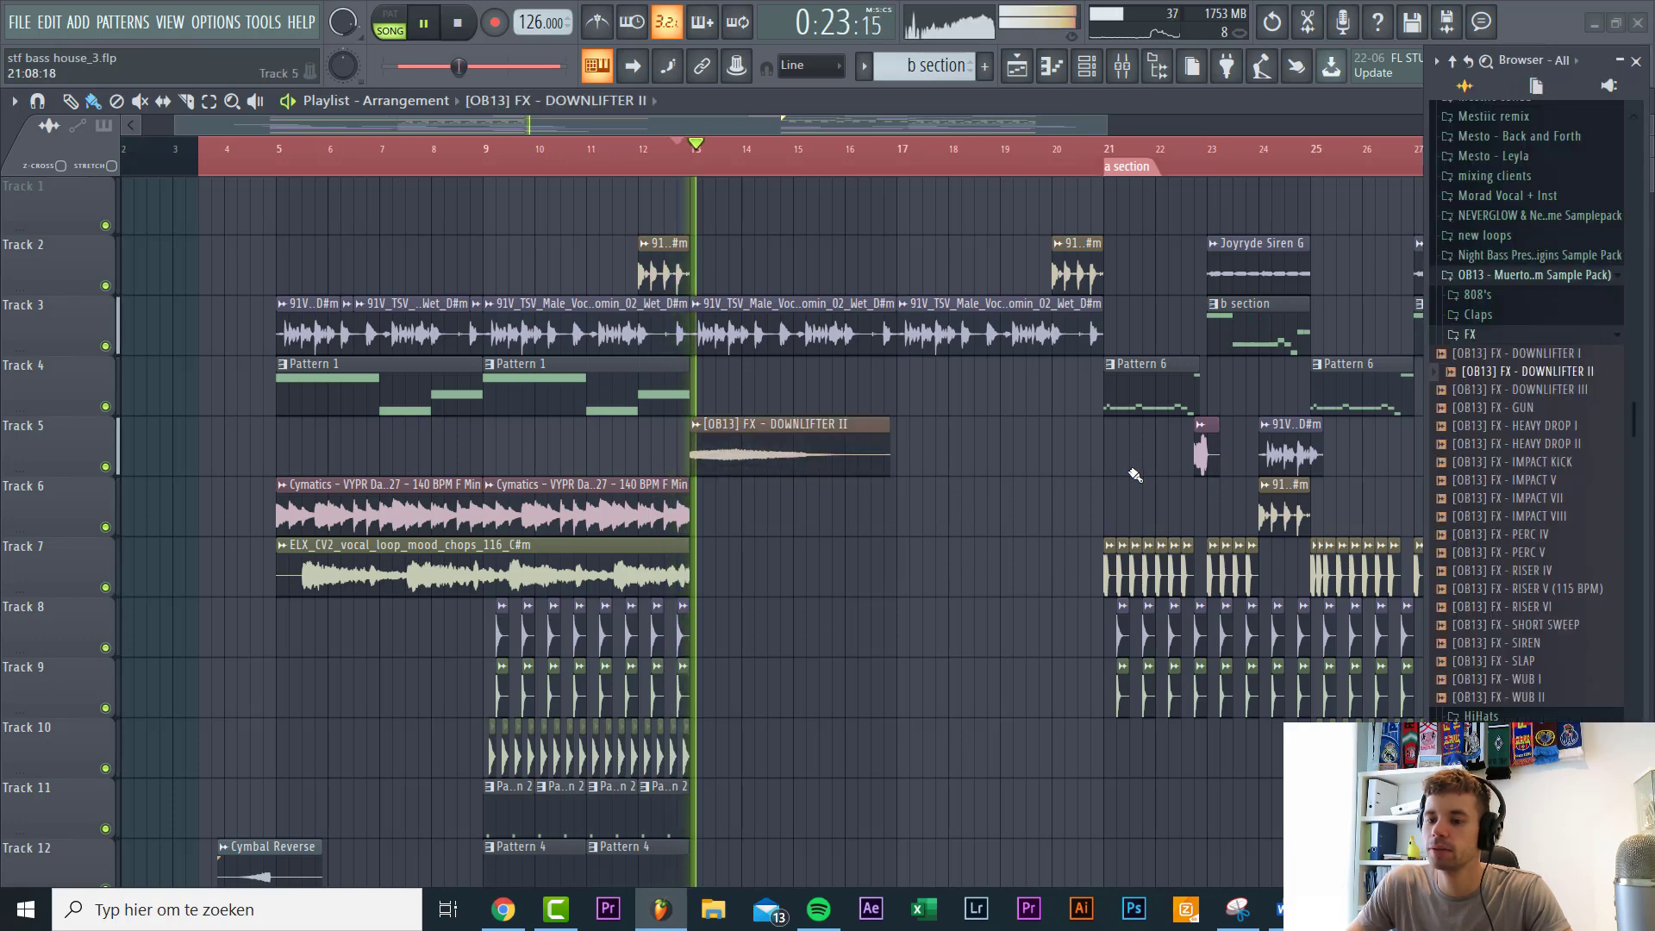
Step: Fit the Downlifter II clip to the project tempo using the estimated 162.5 BPM, and replay the section
left_click(705, 431)
left_click(943, 536)
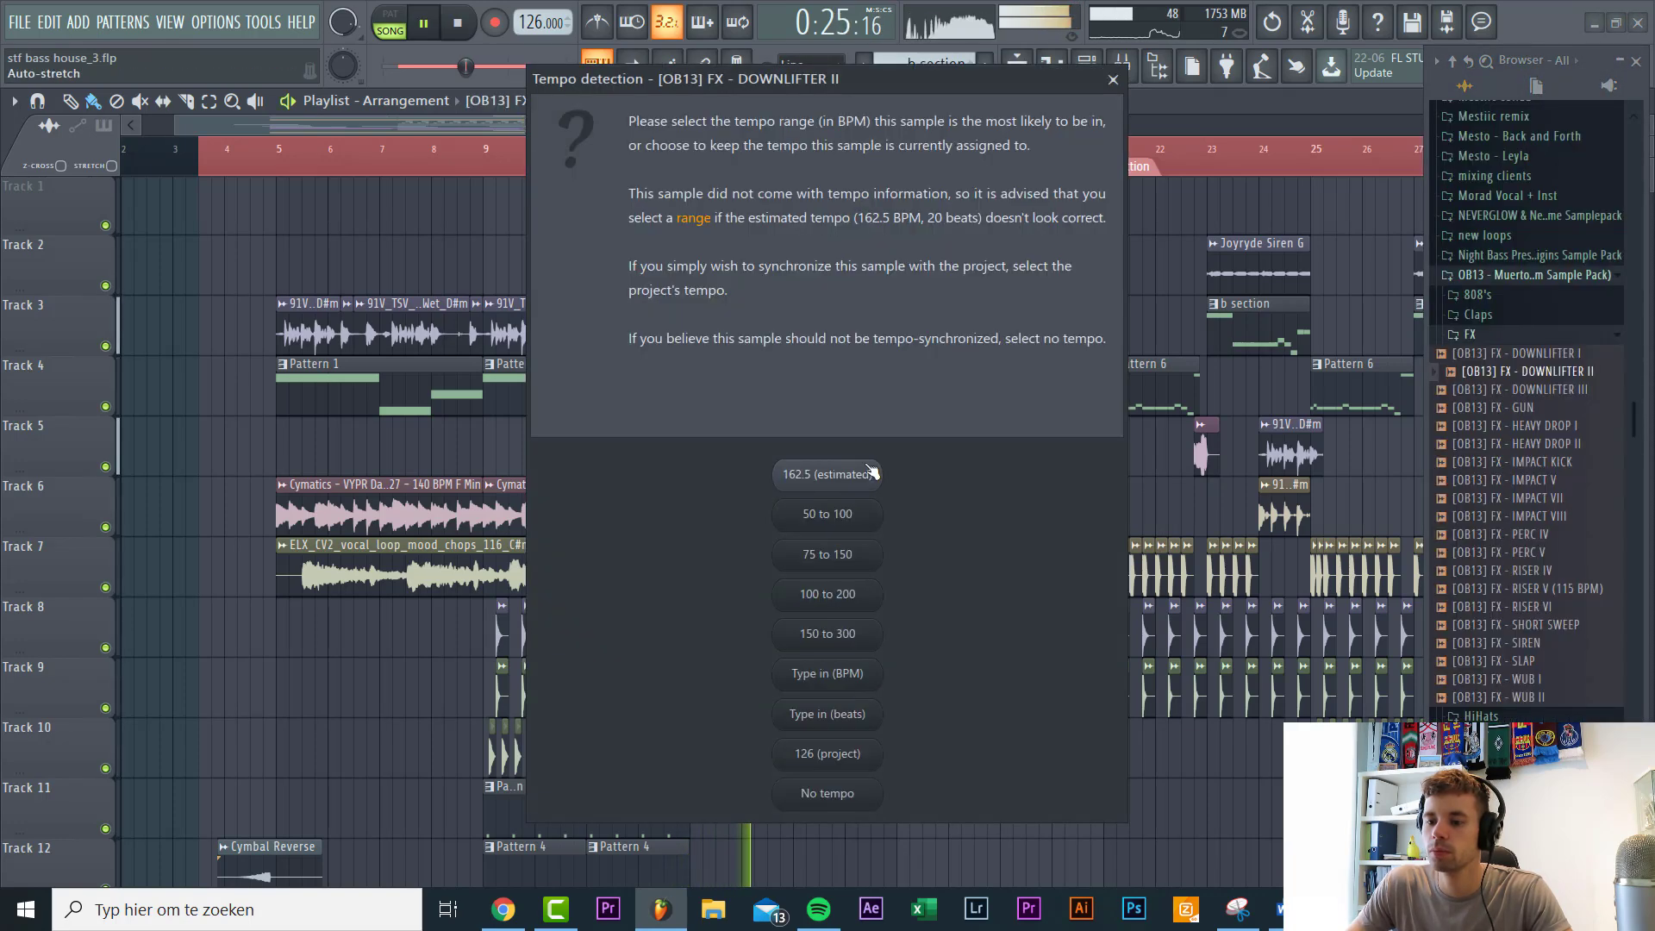
left_click(839, 477)
key("space")
key("space")
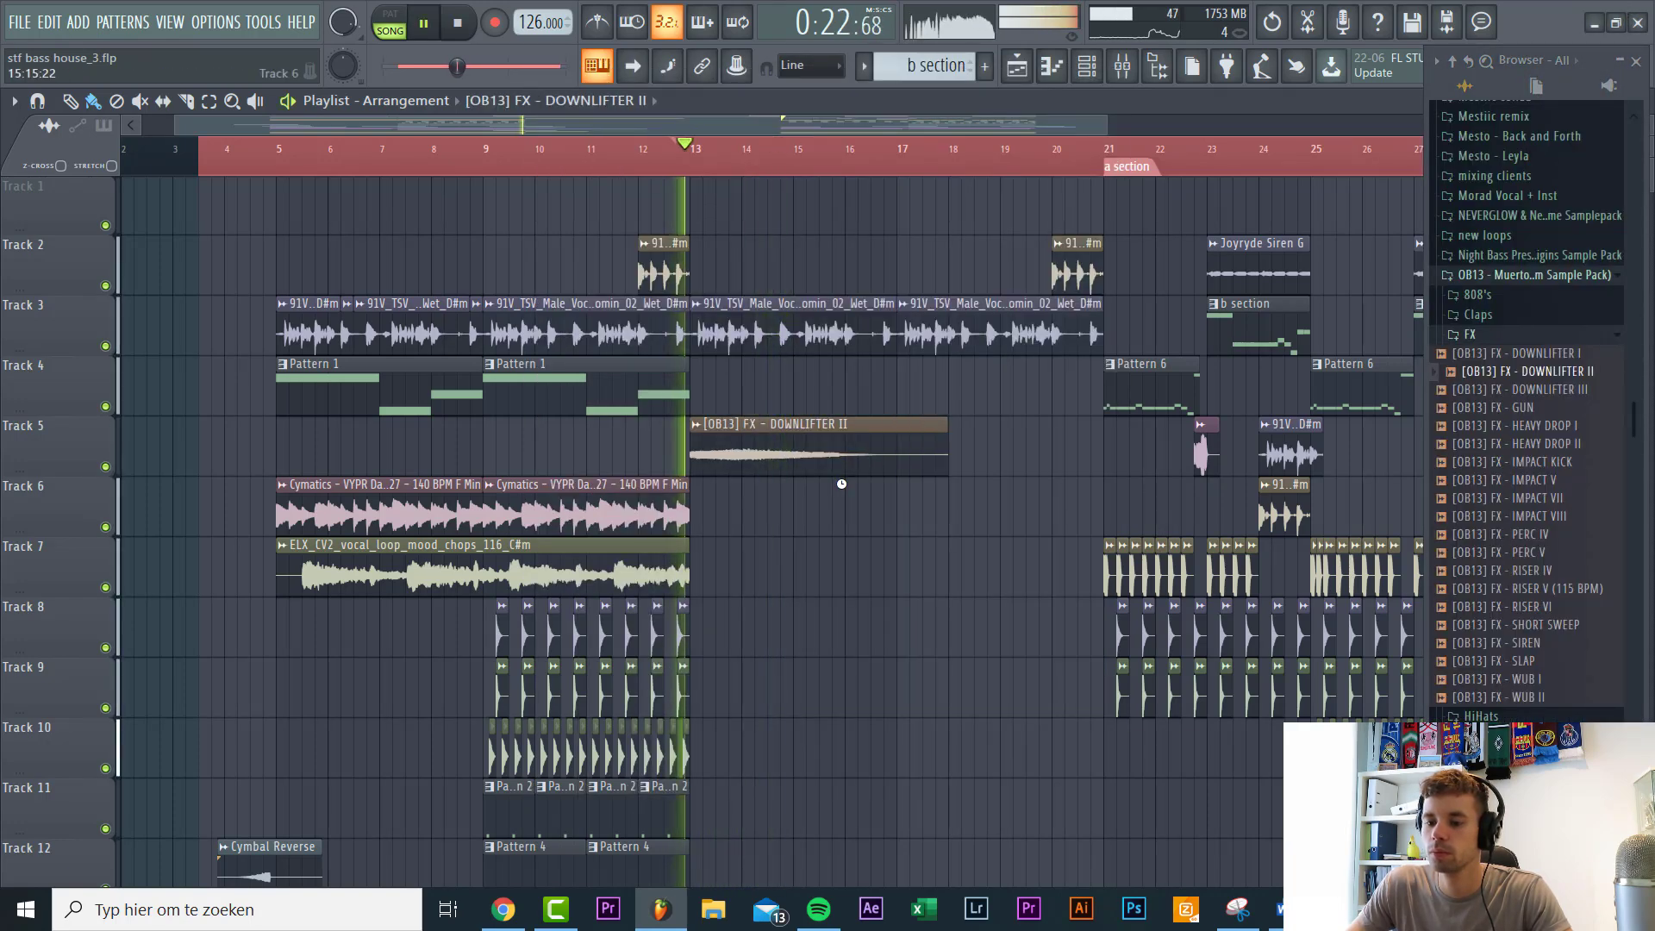
Step: Audition other samples in the OB13 FX folder, including DOWNLIFTER III and HEAVY DROP II
left_click(1470, 410)
left_click(1471, 389)
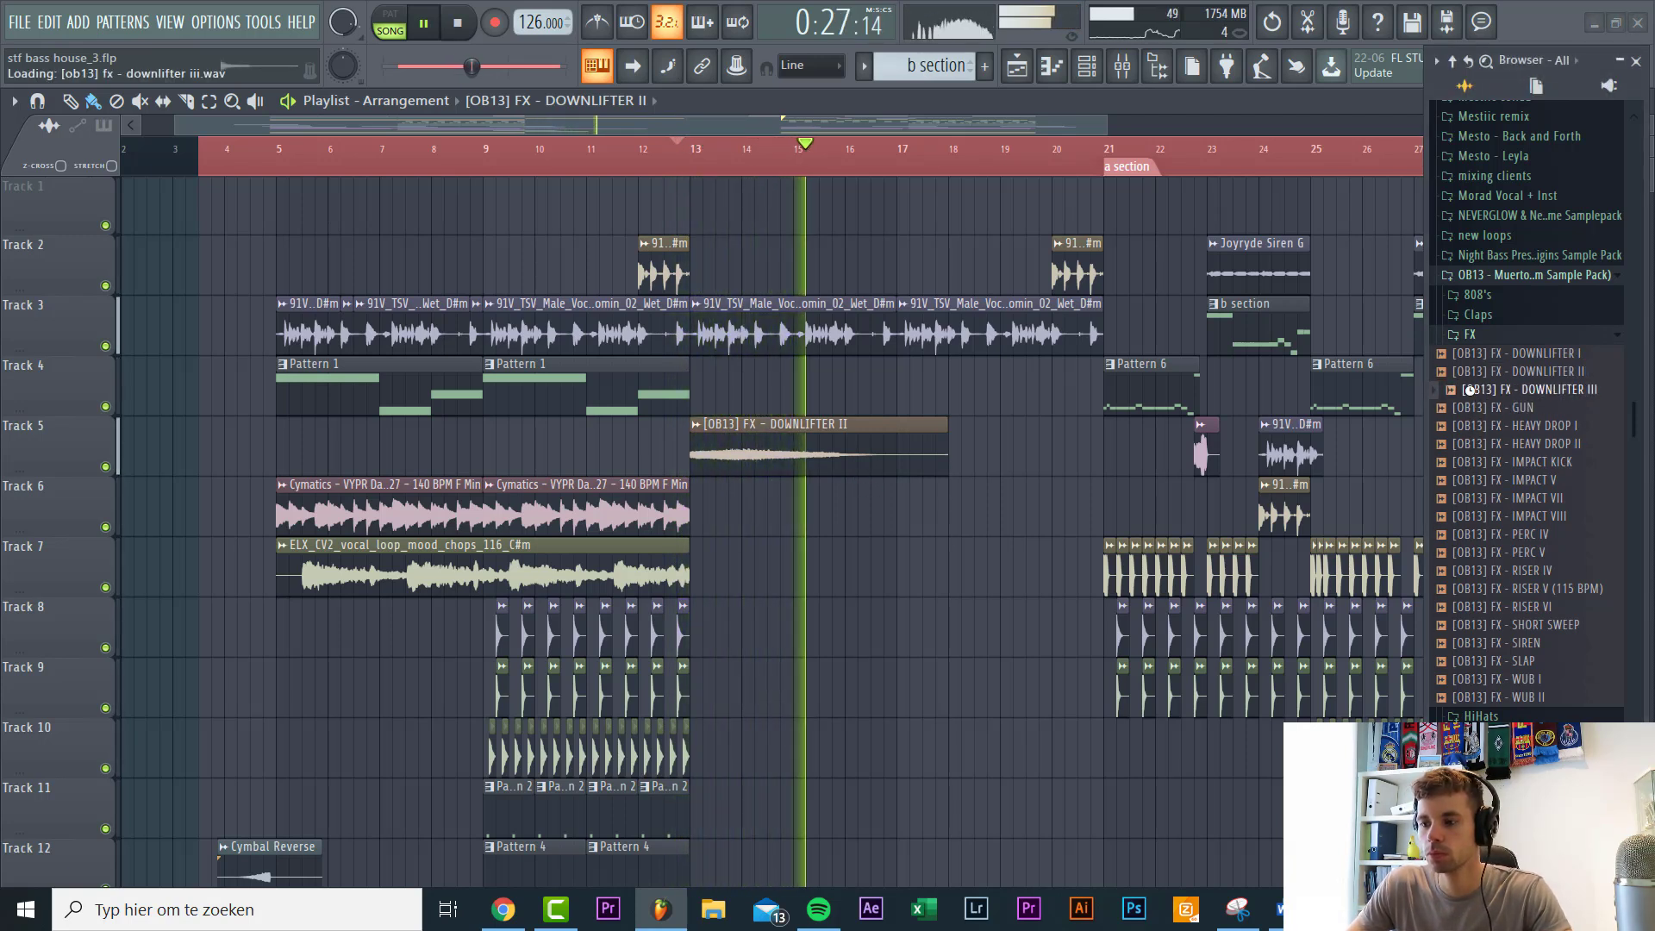
key("space")
left_click(1472, 445)
Step: Place [OB13] FX - RISER V (115 BPM) on Track 6 and fit it to tempo with a source tempo of 115 BPM
left_click_drag(1504, 588, 911, 496)
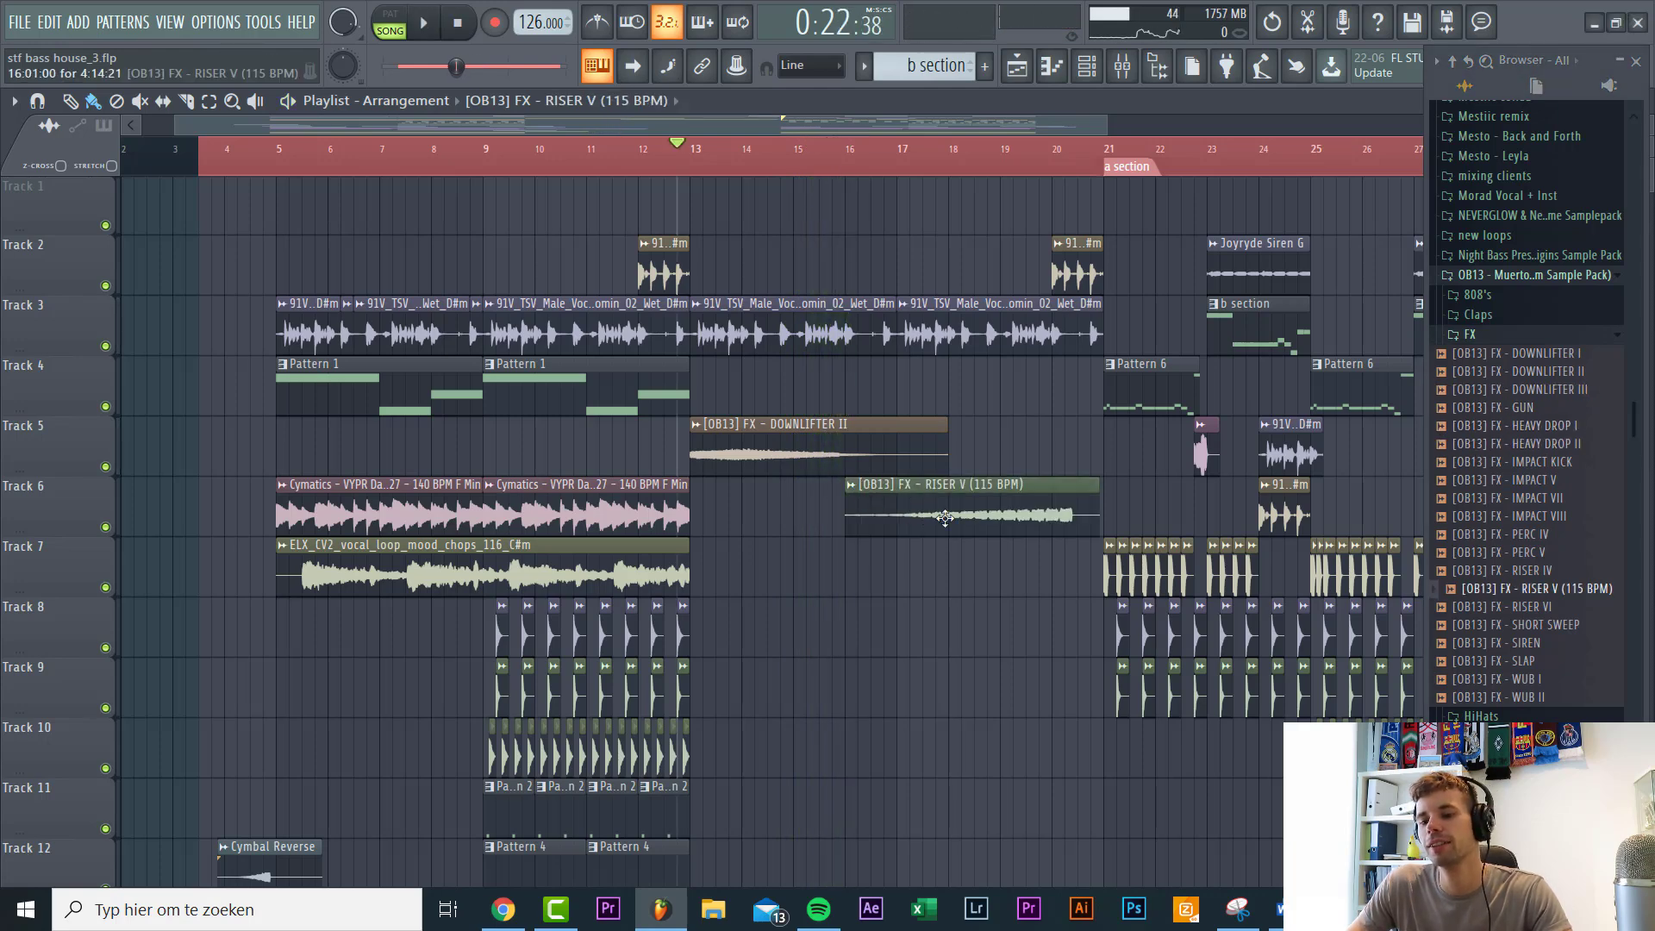
right_click(859, 491)
left_click(1037, 600)
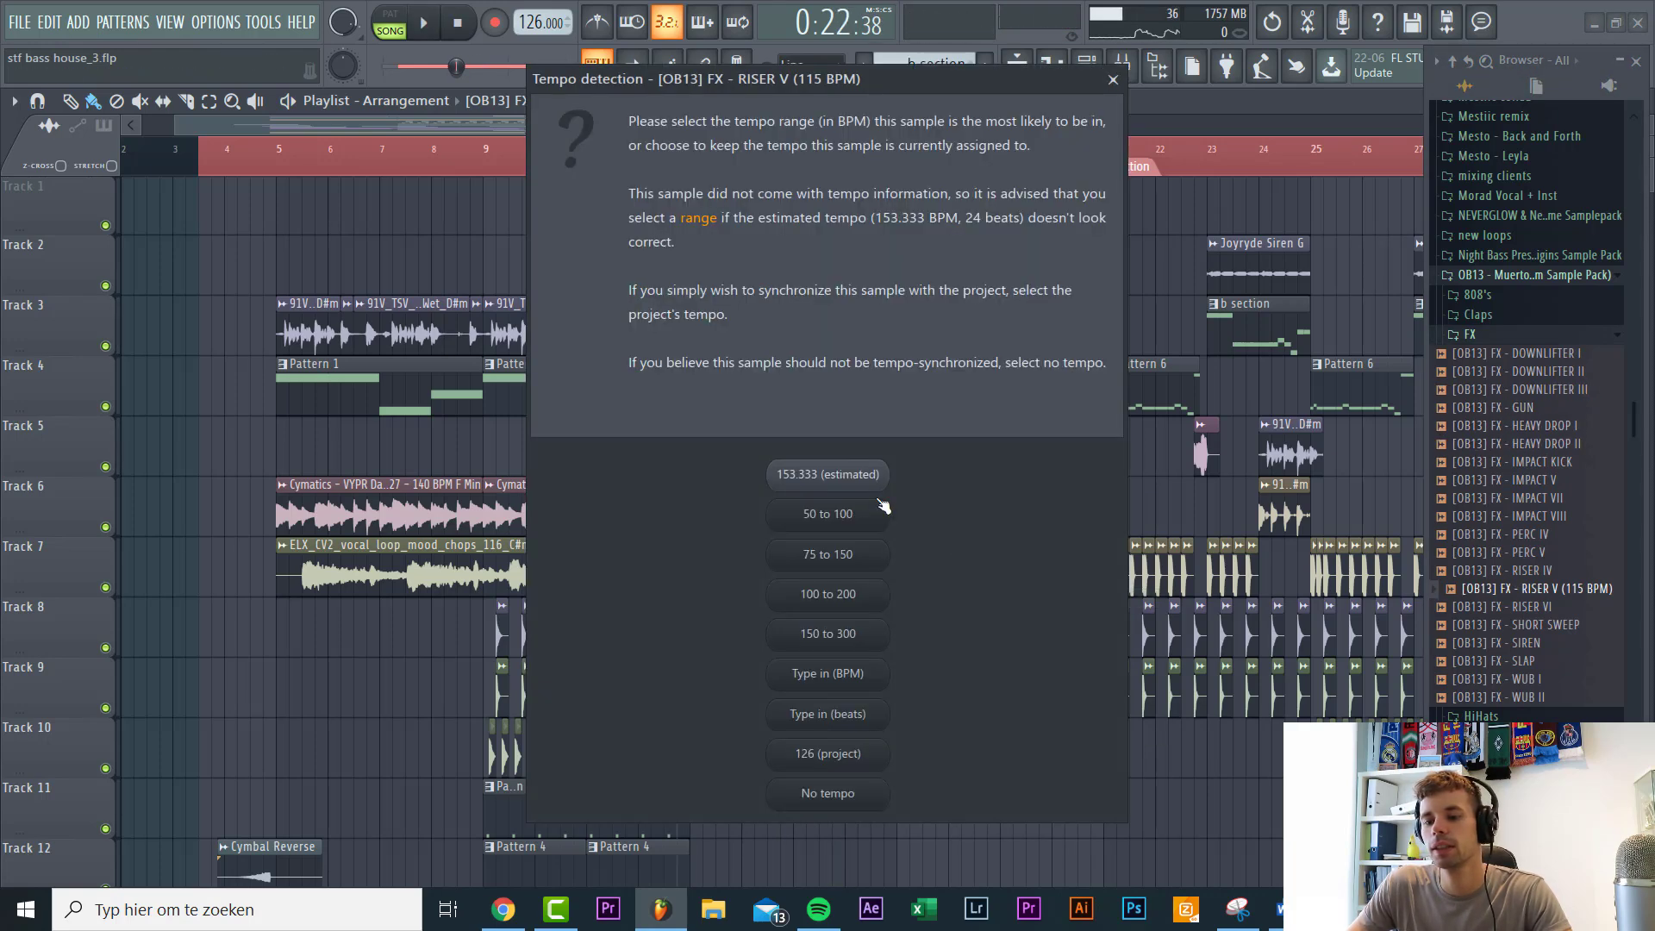
left_click(865, 675)
type("115")
key("Return")
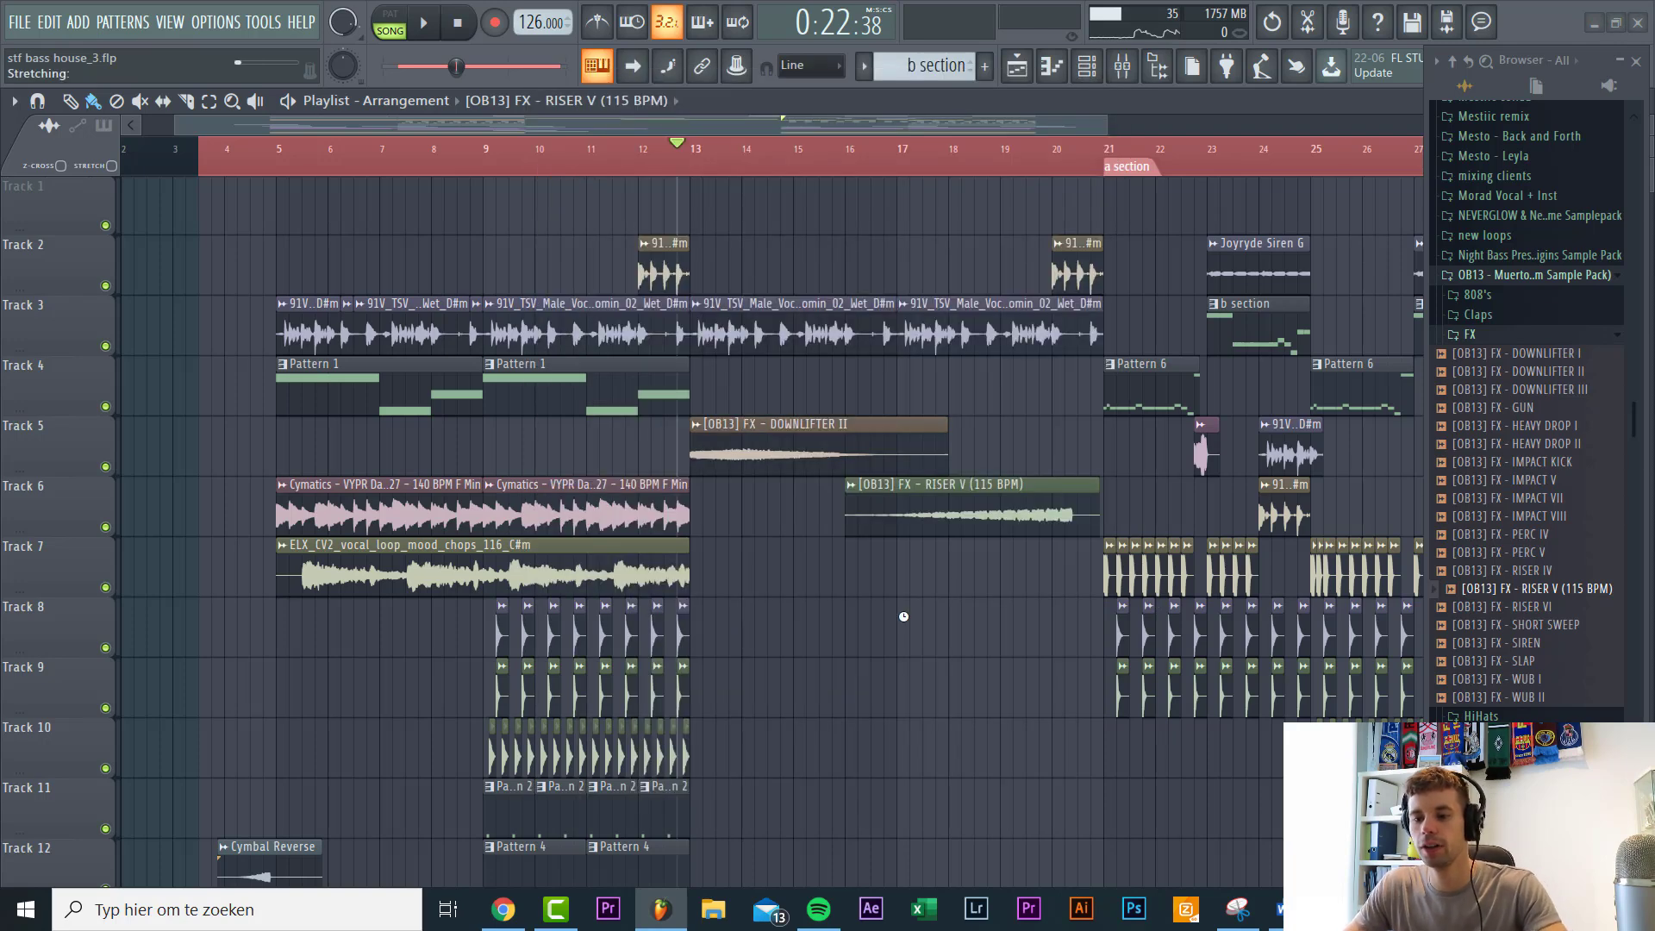
Step: Position and trim the Riser V clip on Track 6 so it ends at bar 21, checking it during playback
key("space")
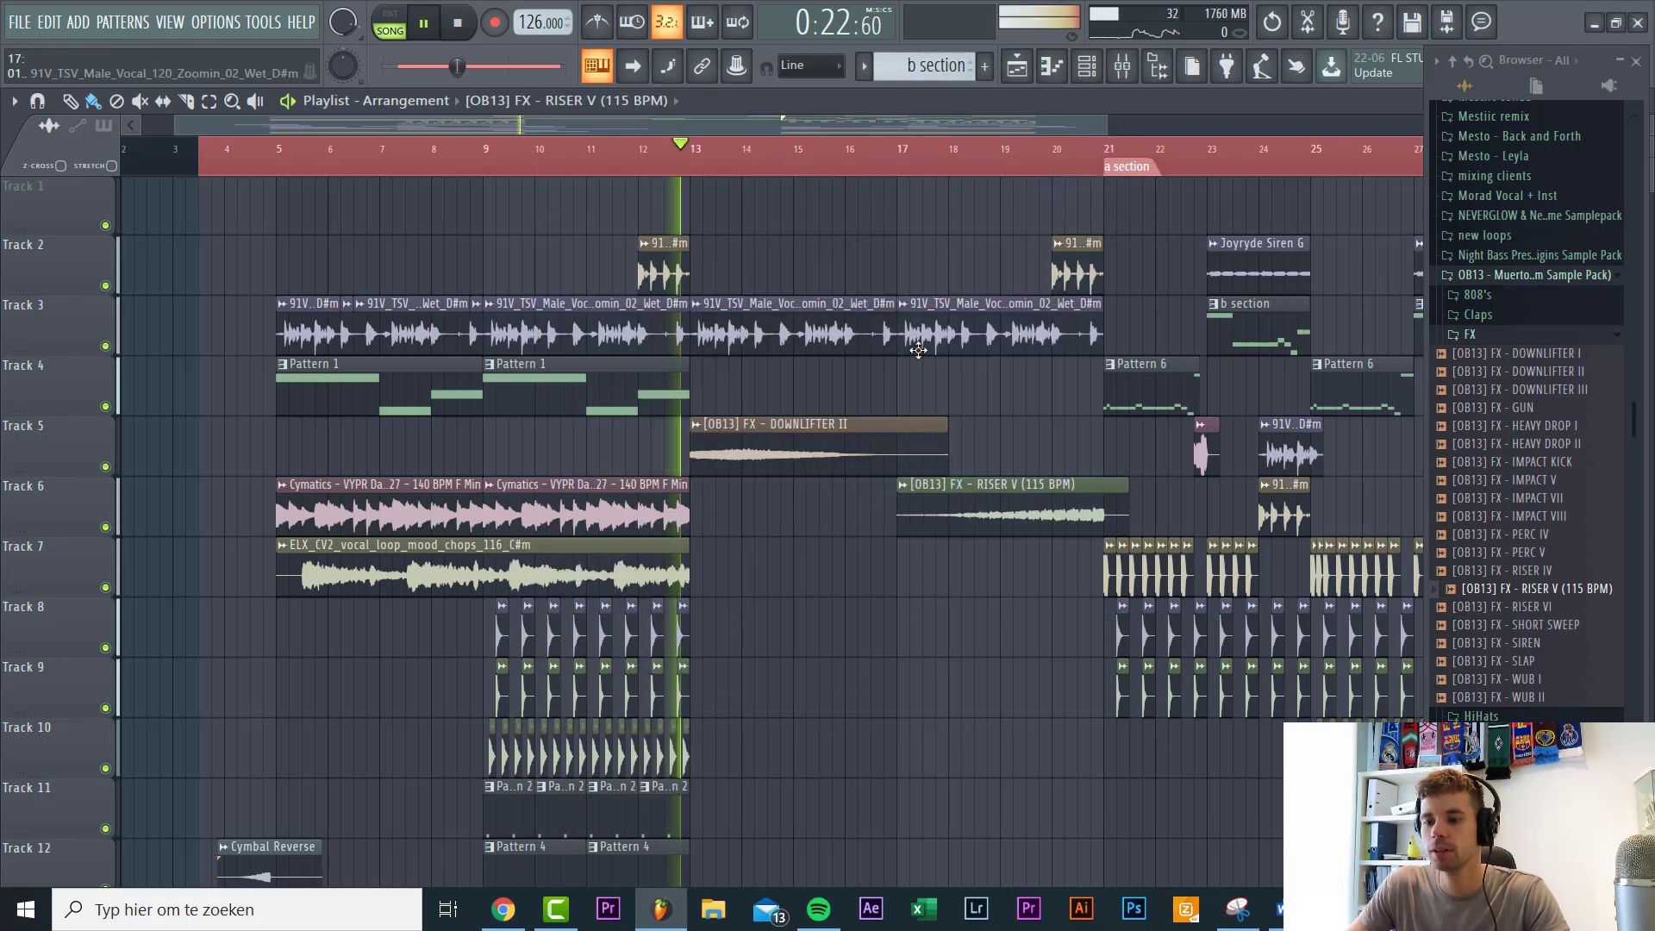
scroll(1044, 571, "up", 3)
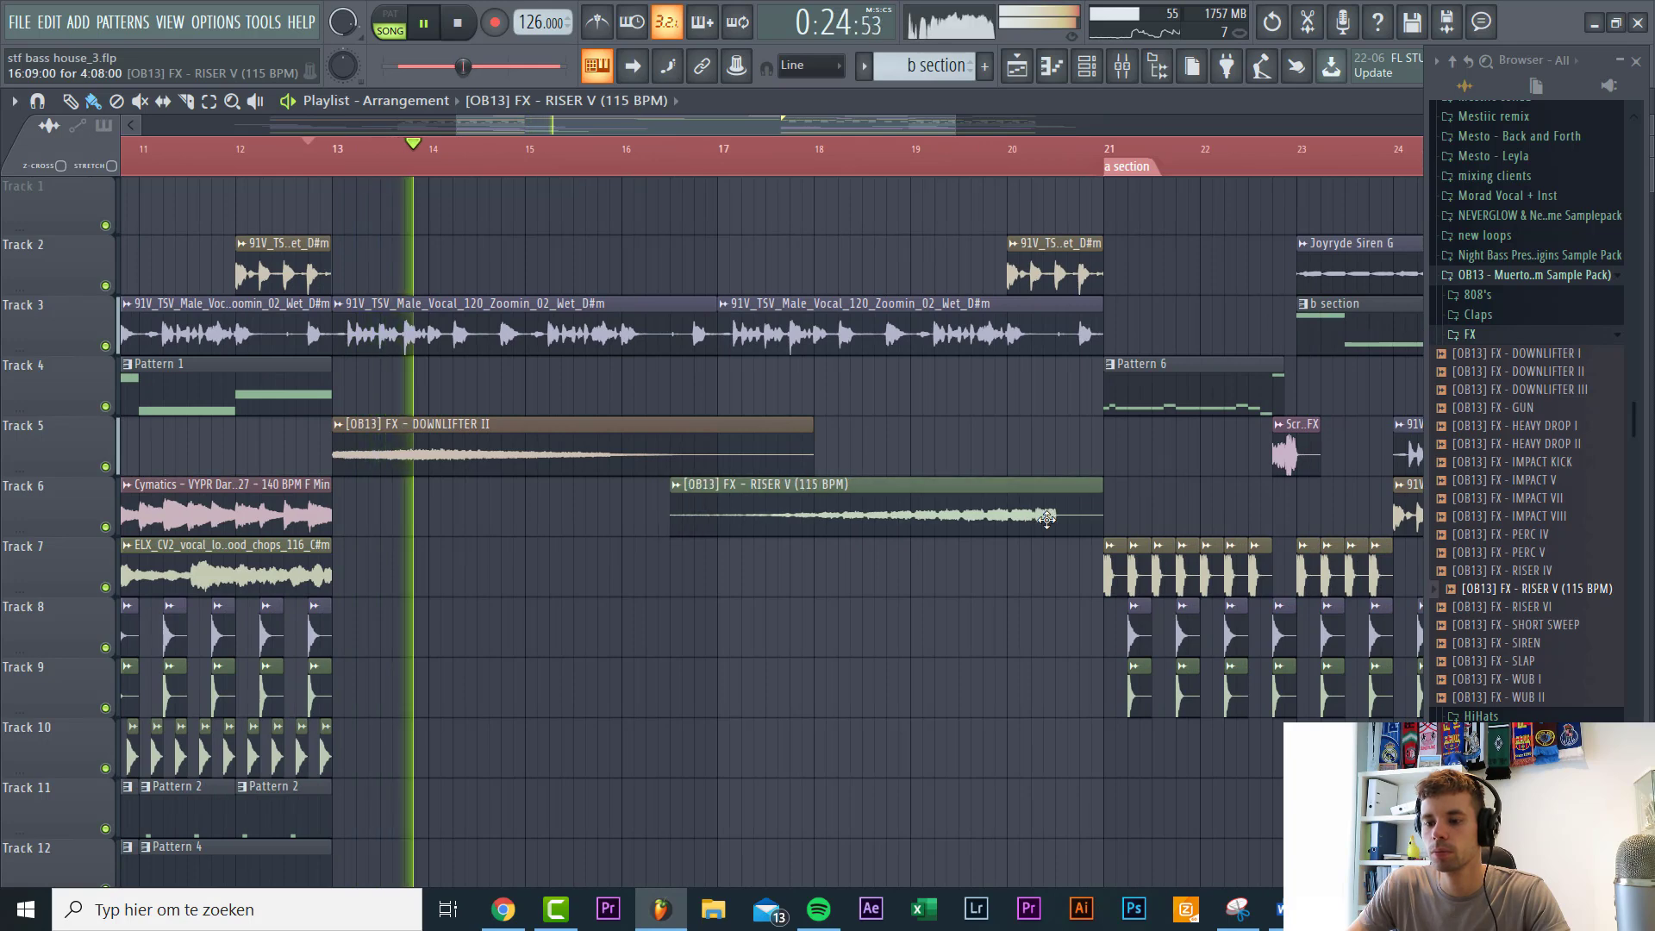
scroll(888, 573, "down", 3)
key("space")
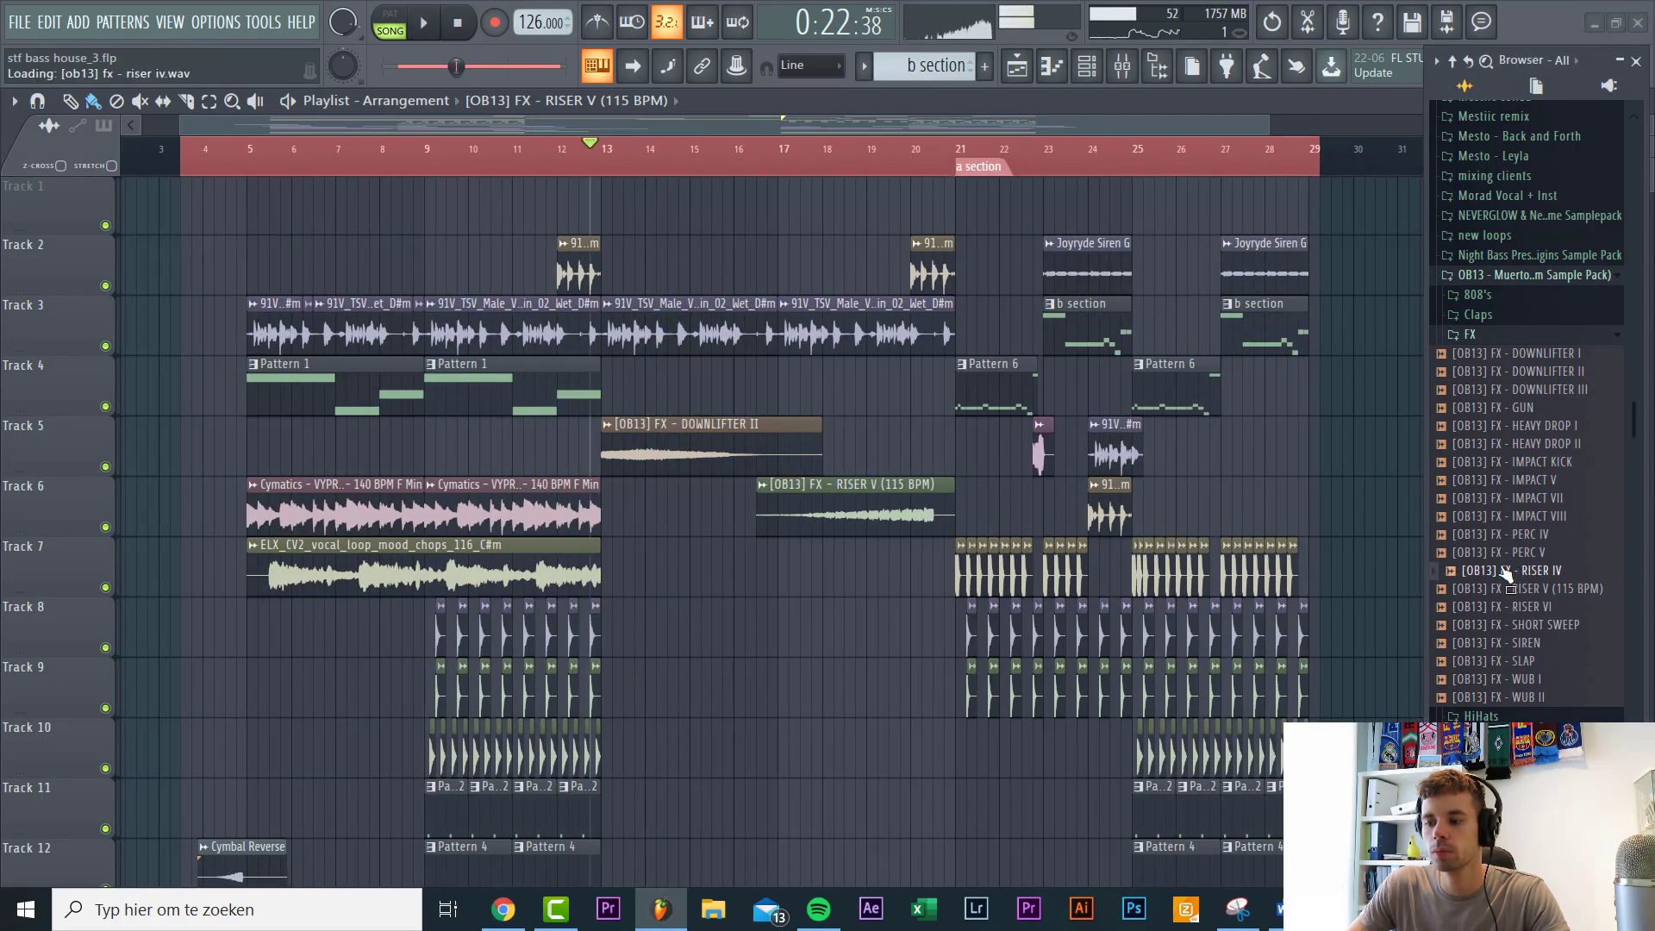
Step: Place the [OB13] FX - RISER IV sample on Track 12 after bar 13 and fit it to the project tempo
left_click_drag(1503, 570, 730, 757)
scroll(739, 763, "down", 3)
left_click_drag(753, 571, 774, 694)
left_click_drag(877, 695, 831, 769)
scroll(832, 769, "down", 5)
left_click_drag(788, 468, 808, 412)
left_click(636, 371)
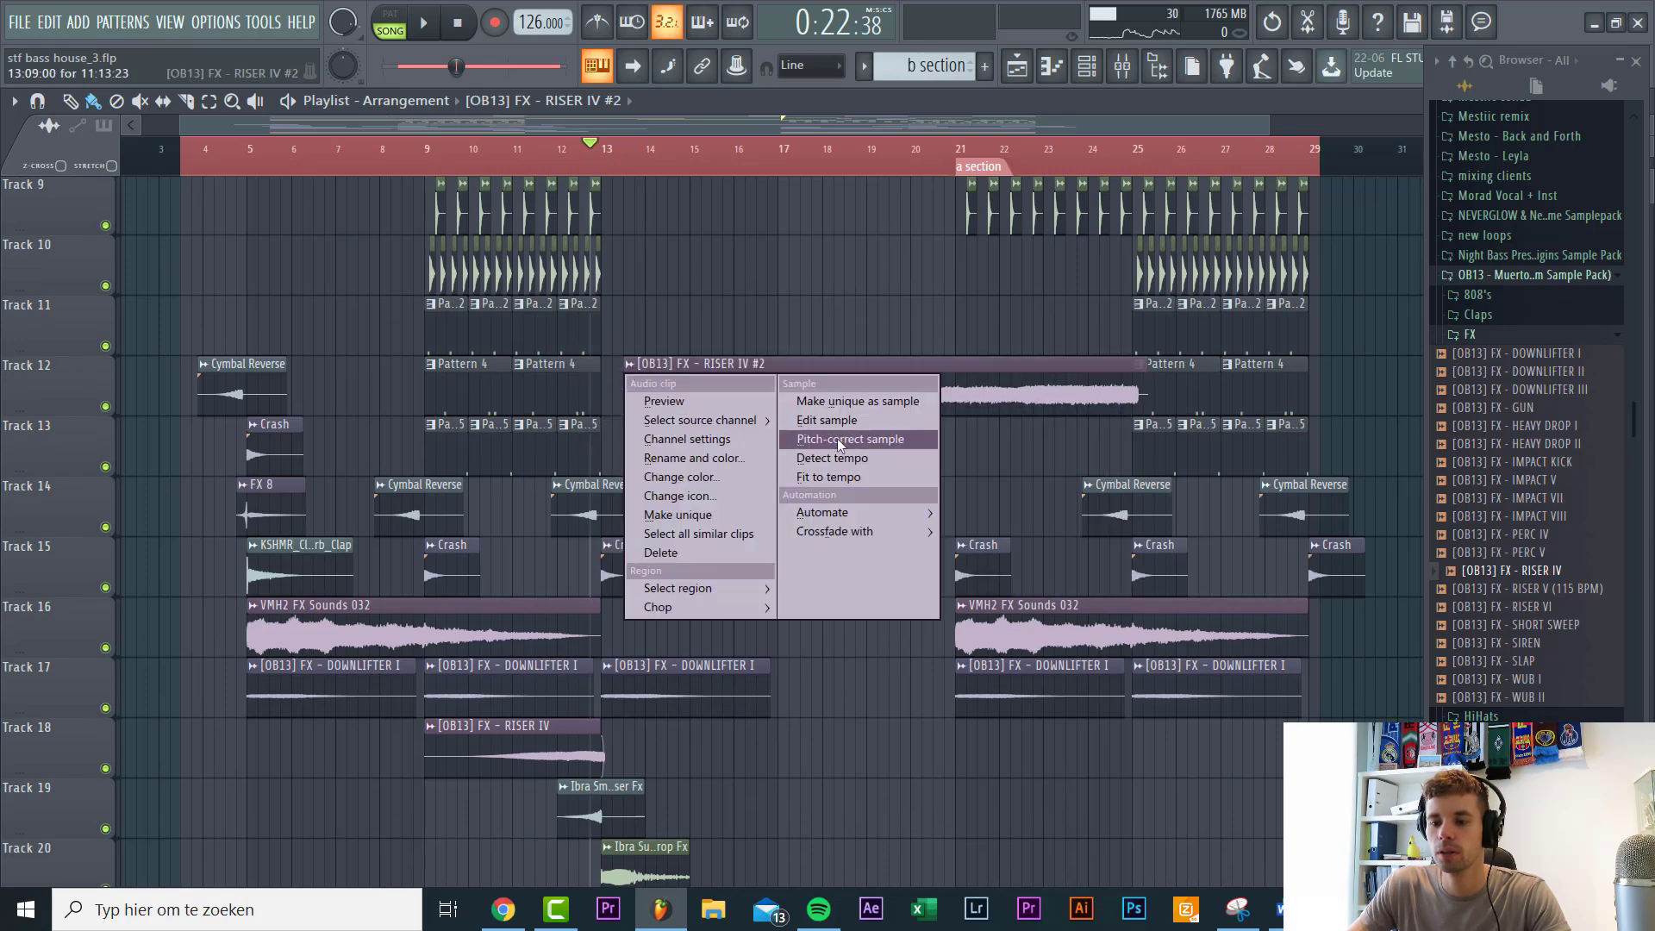
left_click(843, 479)
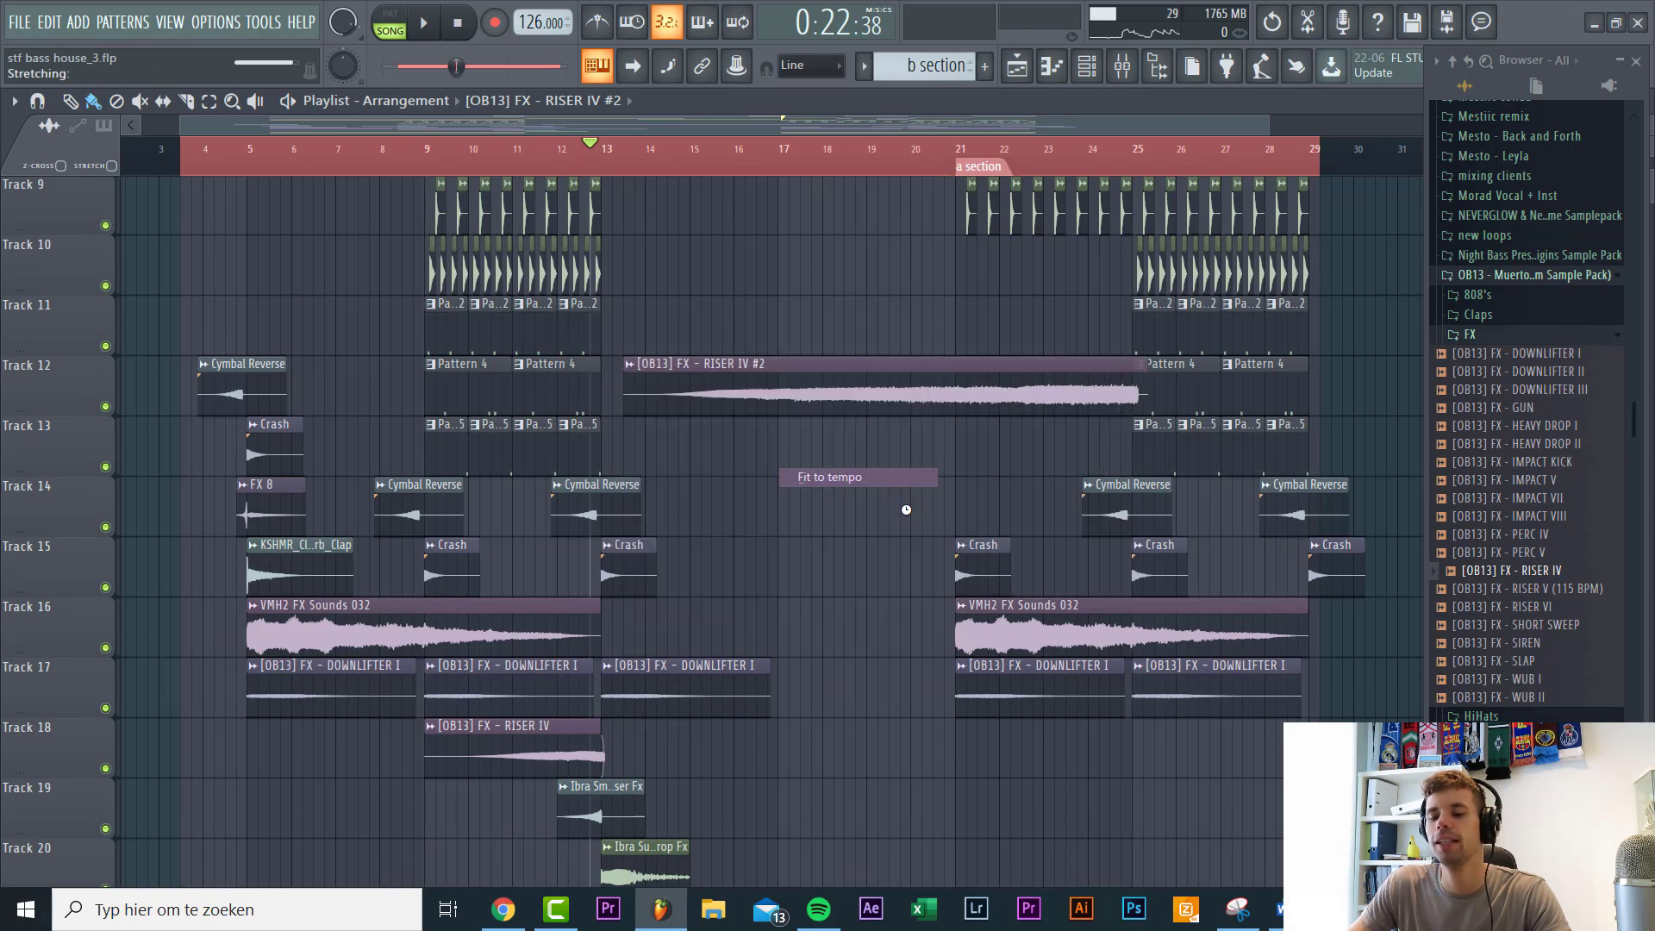
Step: Move the Riser IV clip up to Track 10 and shift the Riser V clip to start at bar 16, then play it
scroll(919, 419, "up", 4)
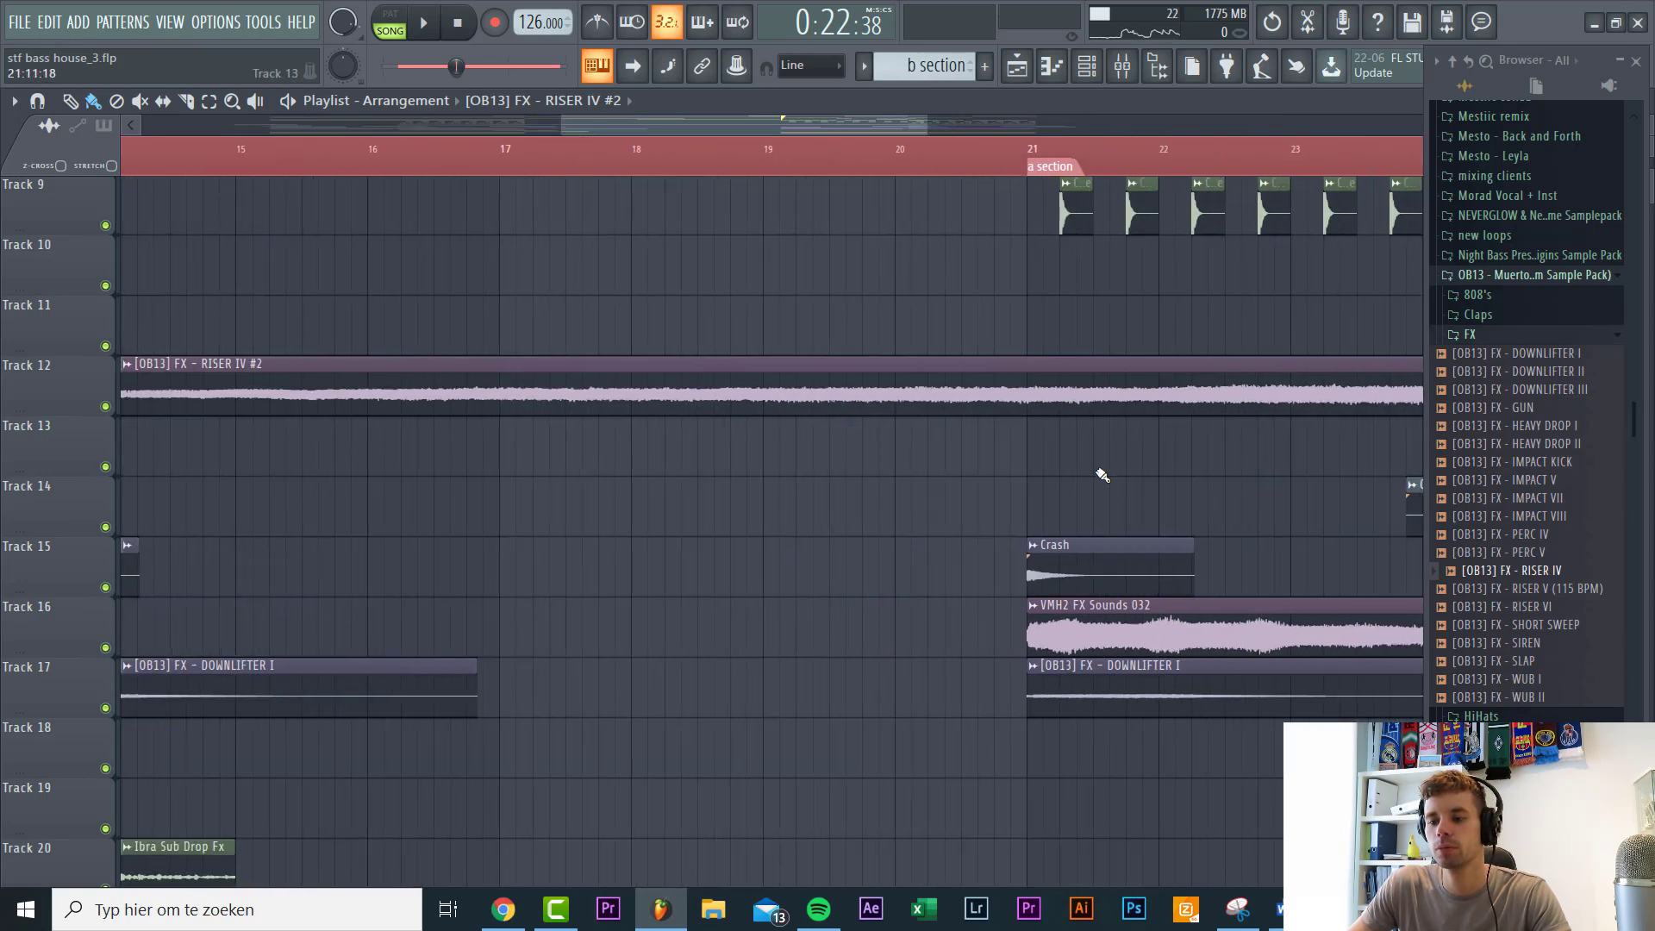
scroll(1065, 690, "up", 5)
scroll(1065, 691, "up", 3)
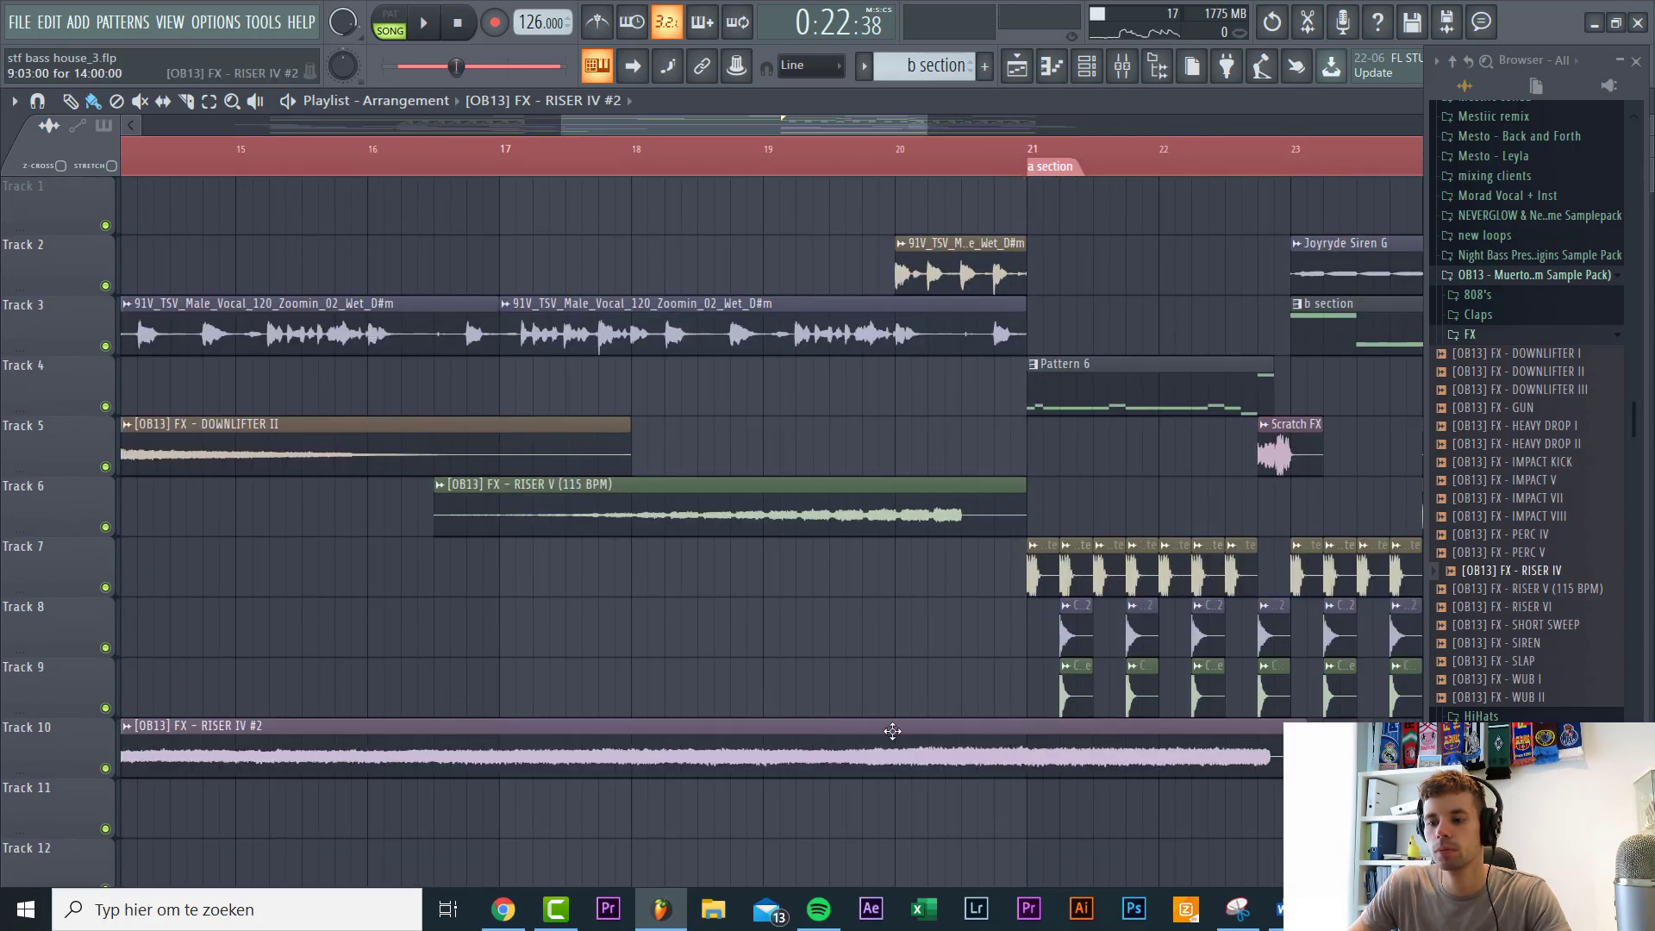
left_click_drag(932, 512, 899, 490)
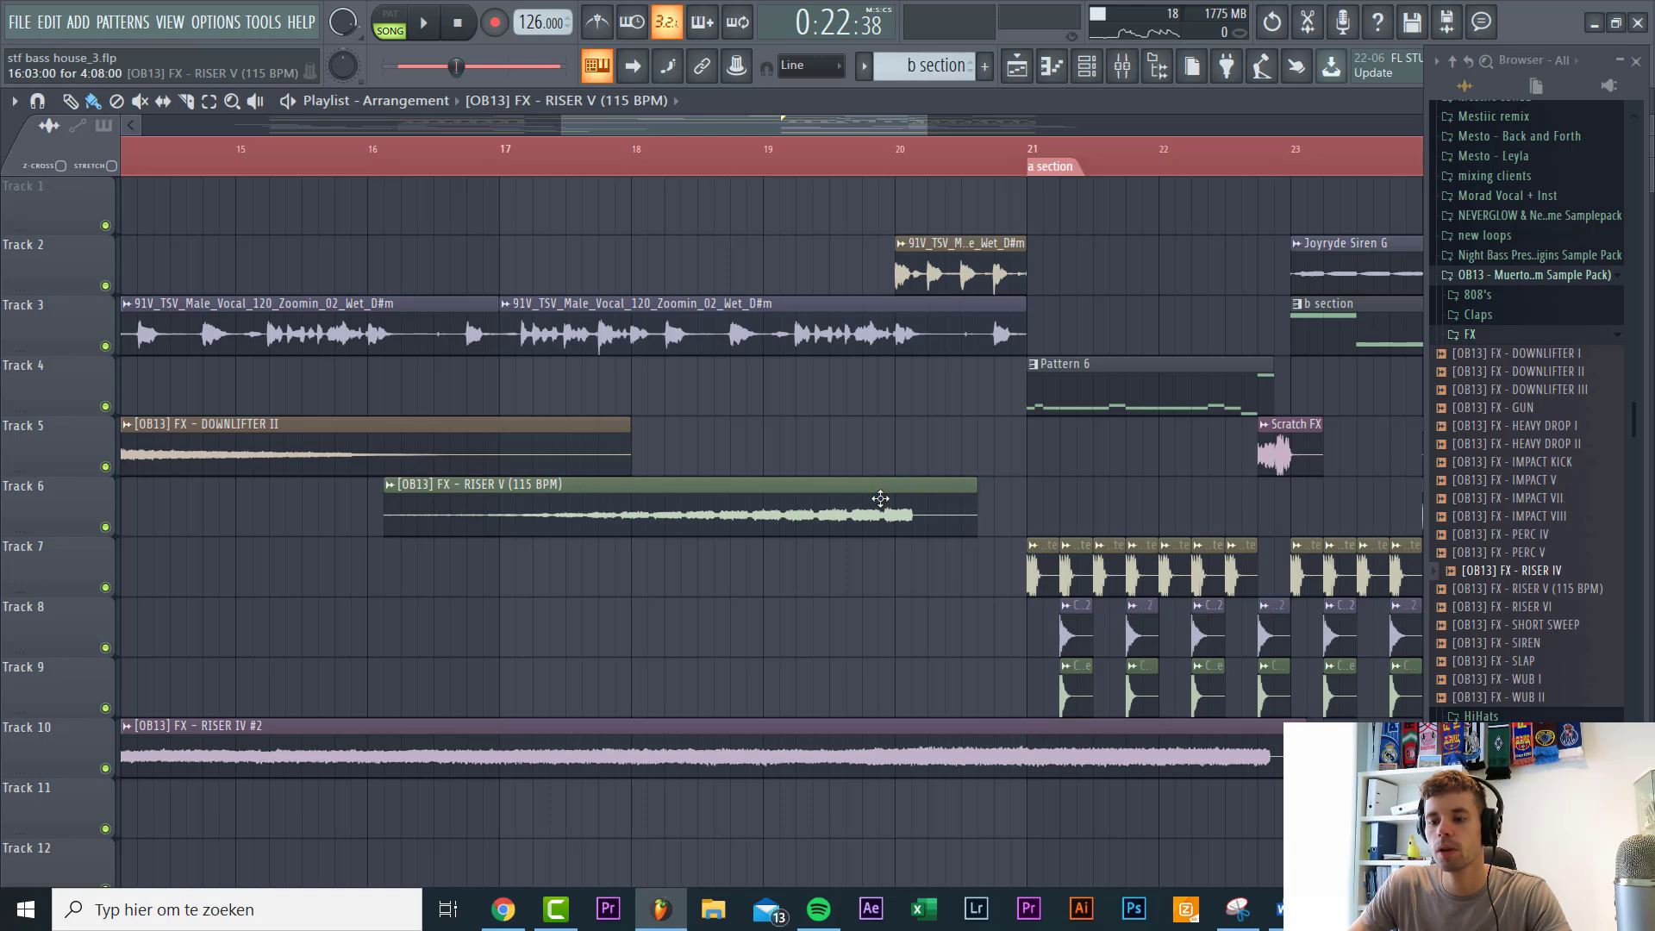
key("space")
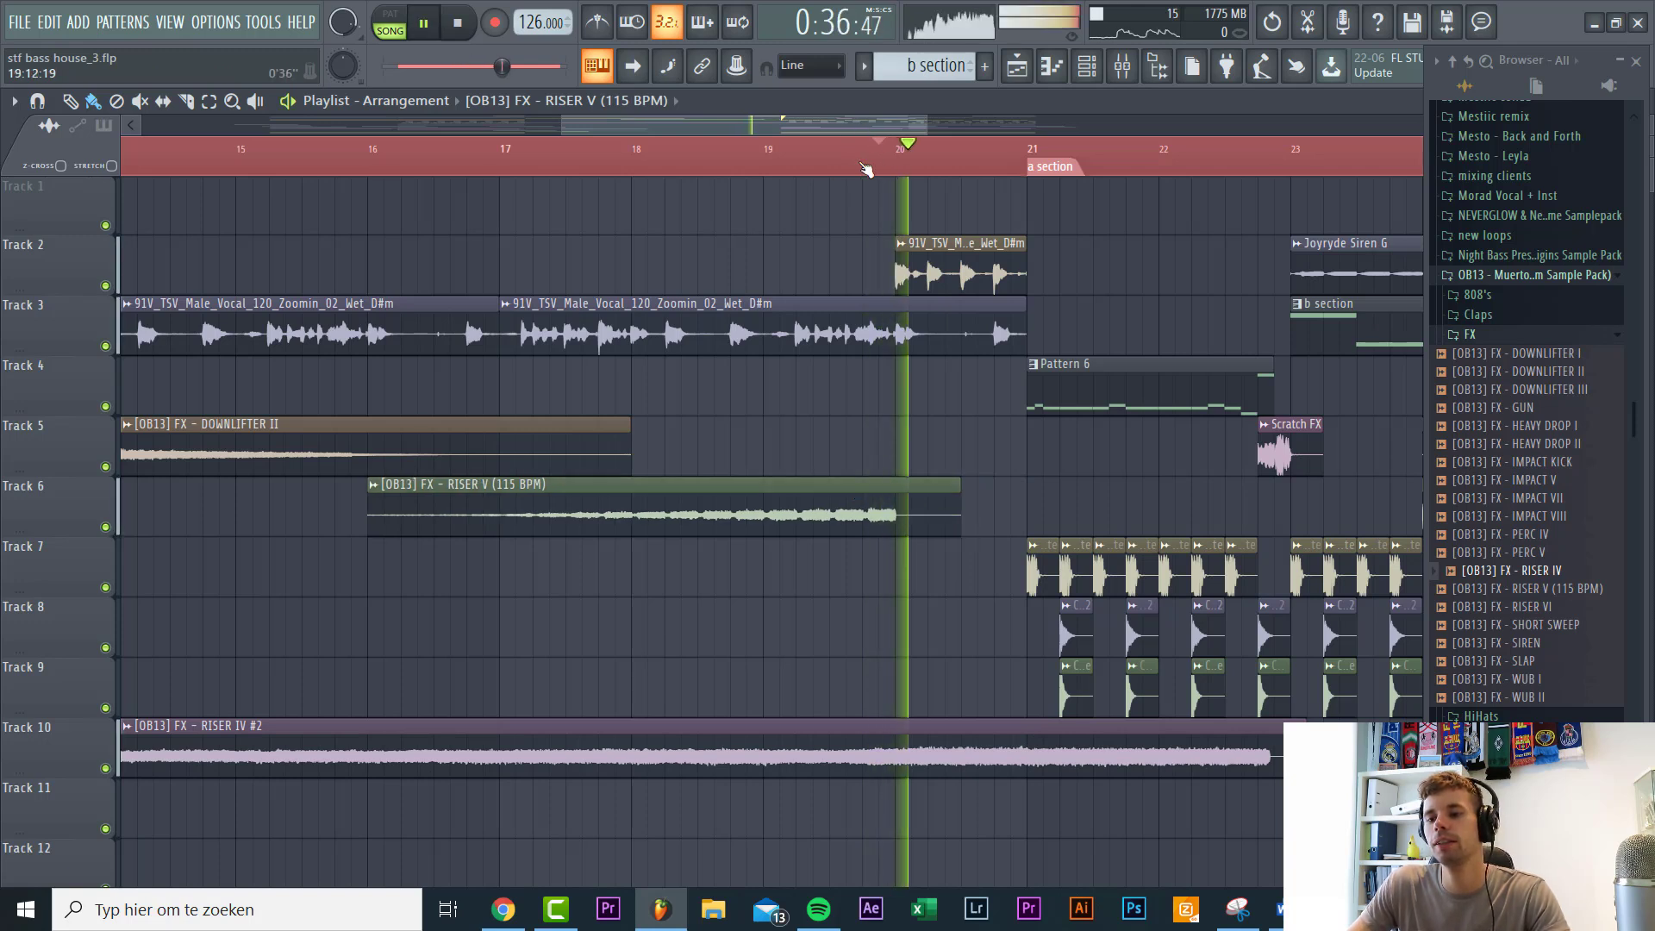
key("space")
Step: Shift the Riser IV clip on Track 10 earlier so its audible part ends at bar 20, and check it in playback
left_click_drag(1011, 776, 656, 735)
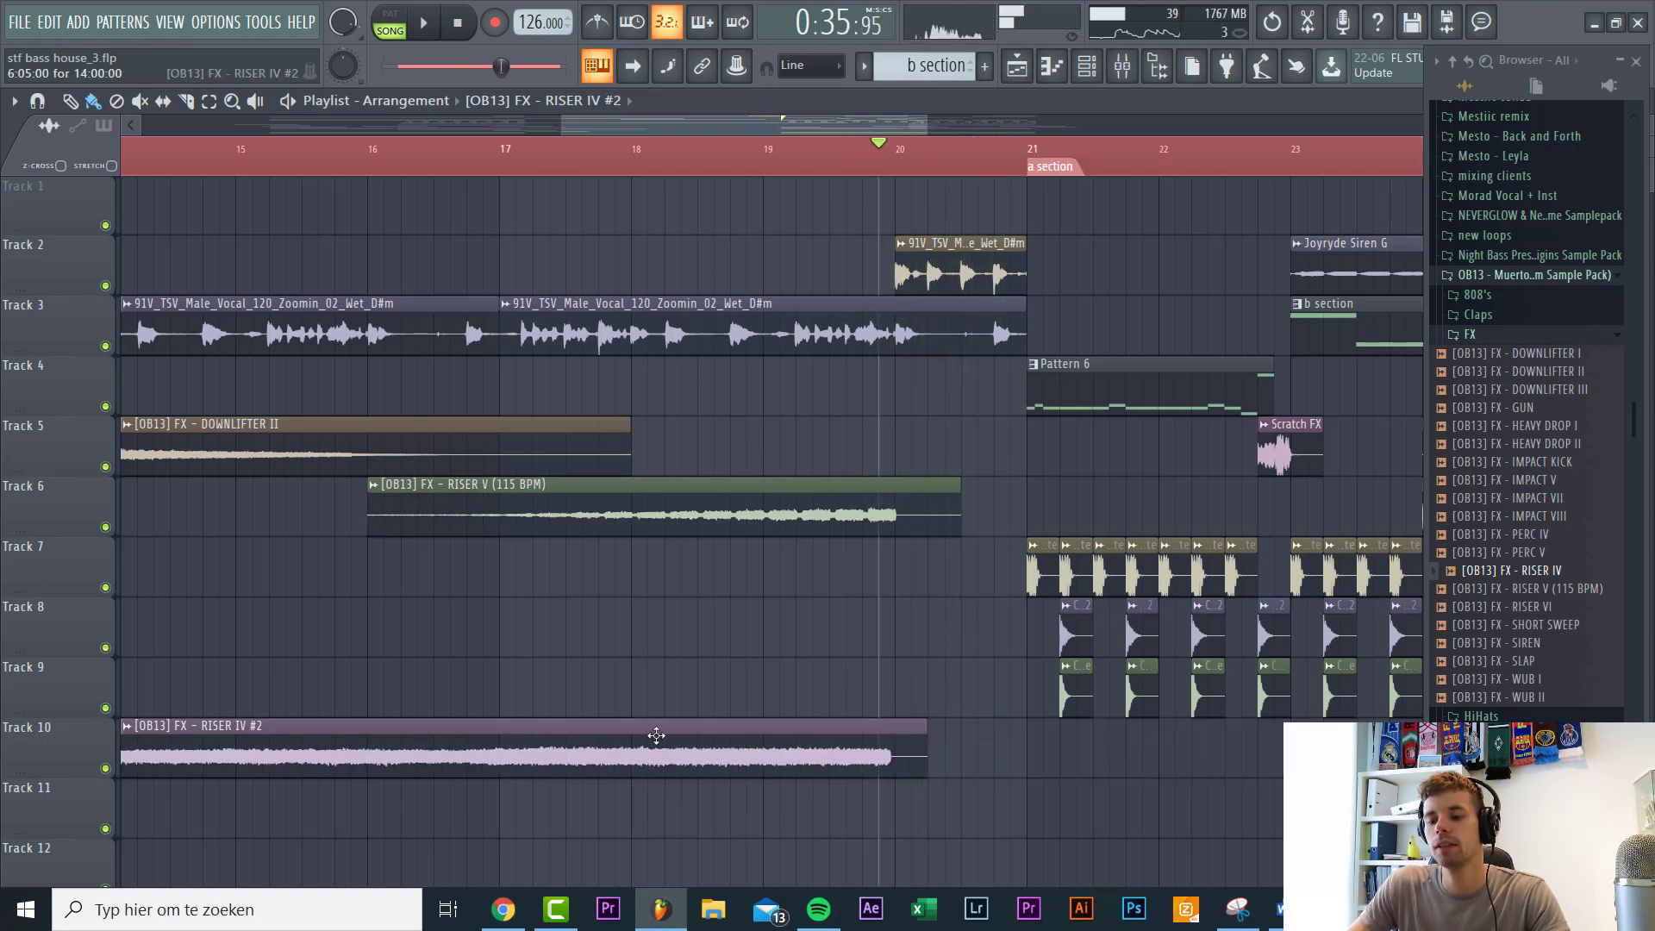
scroll(921, 762, "up", 5, "ctrl")
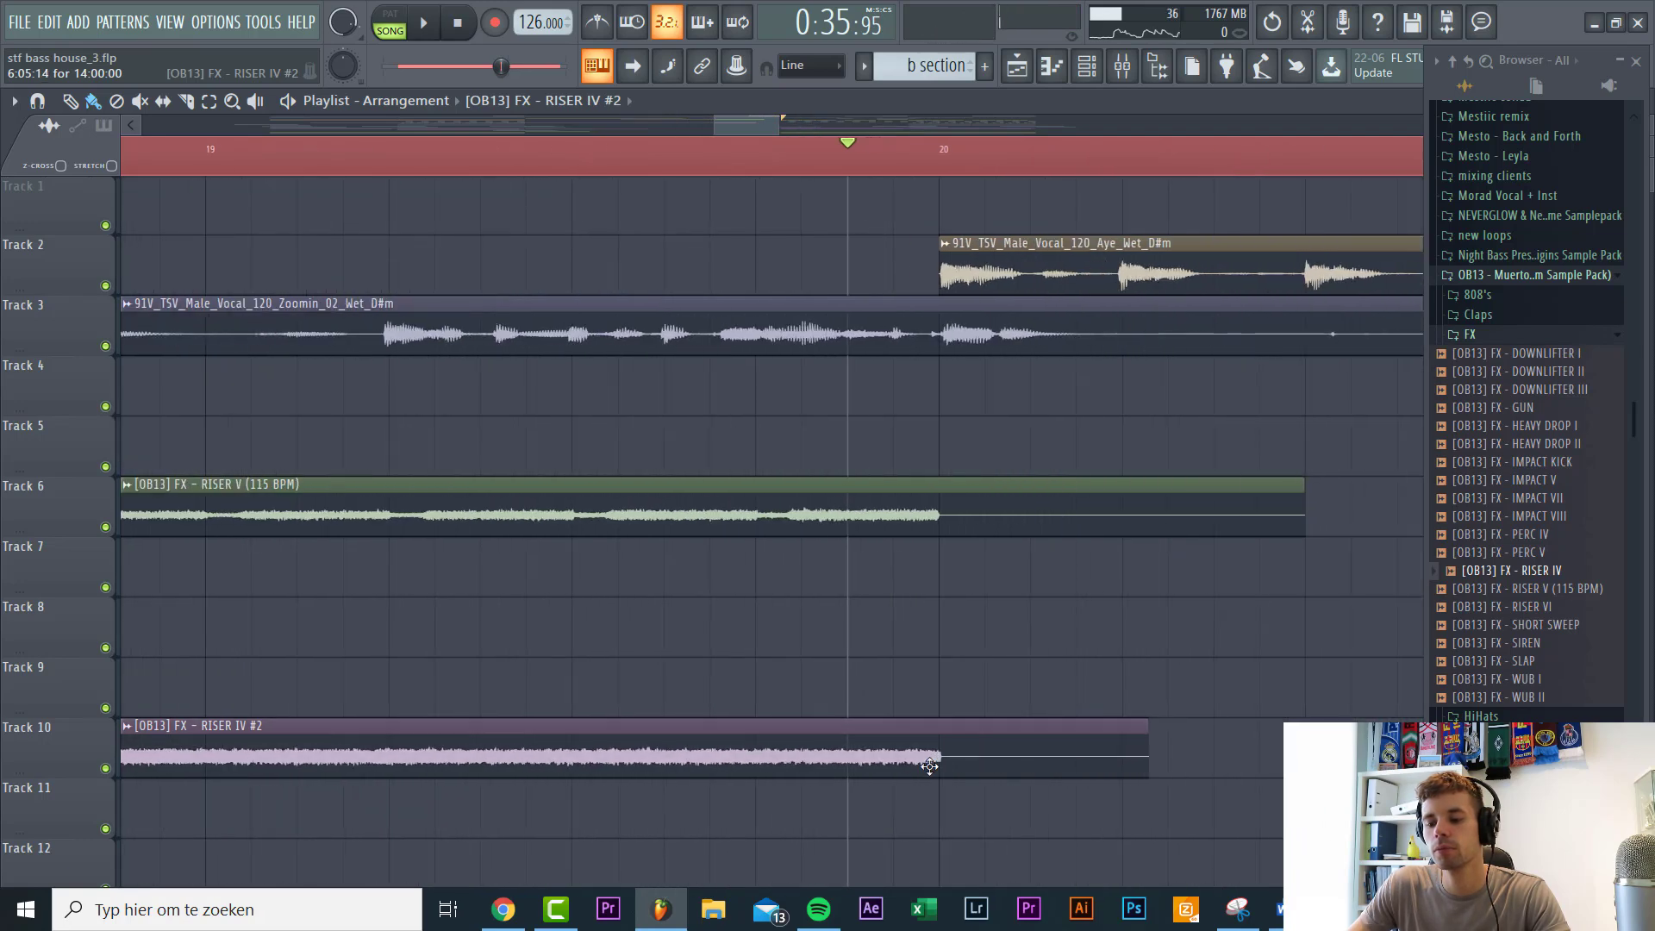
key("space")
scroll(839, 609, "down", 3, "ctrl")
key("space")
Step: Slice the Riser IV clip on Track 10 at bar 13 and remove the part before the cut
scroll(905, 751, "down", 5, "ctrl")
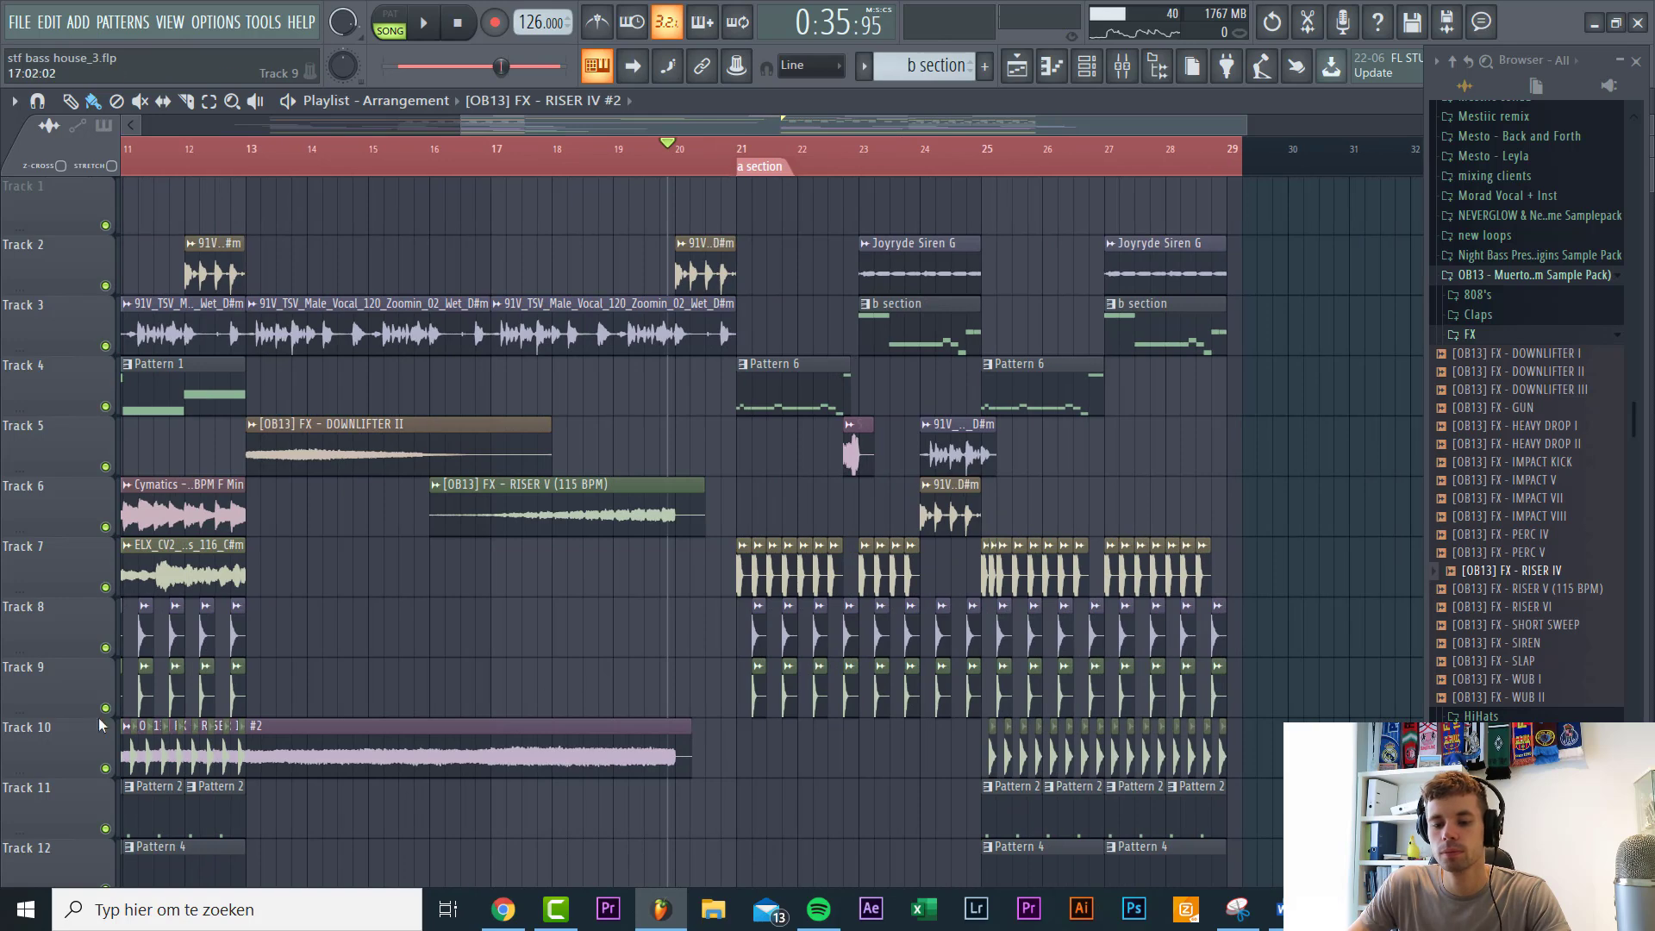
scroll(261, 707, "up", 4, "ctrl")
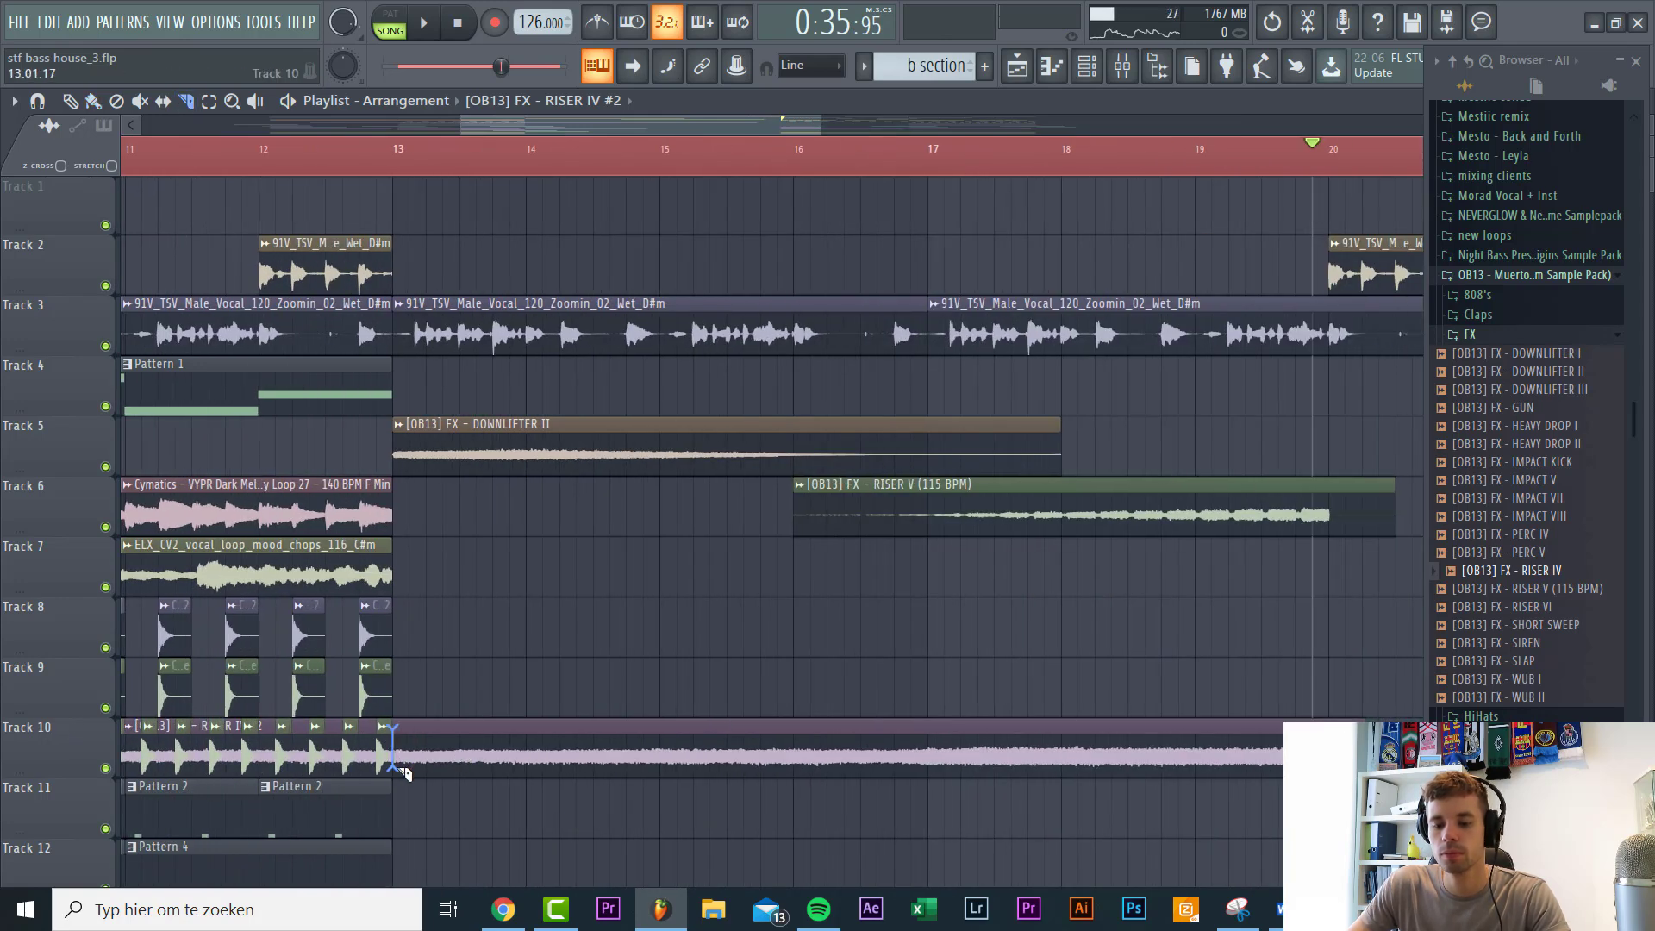
scroll(474, 742, "down", 6, "ctrl")
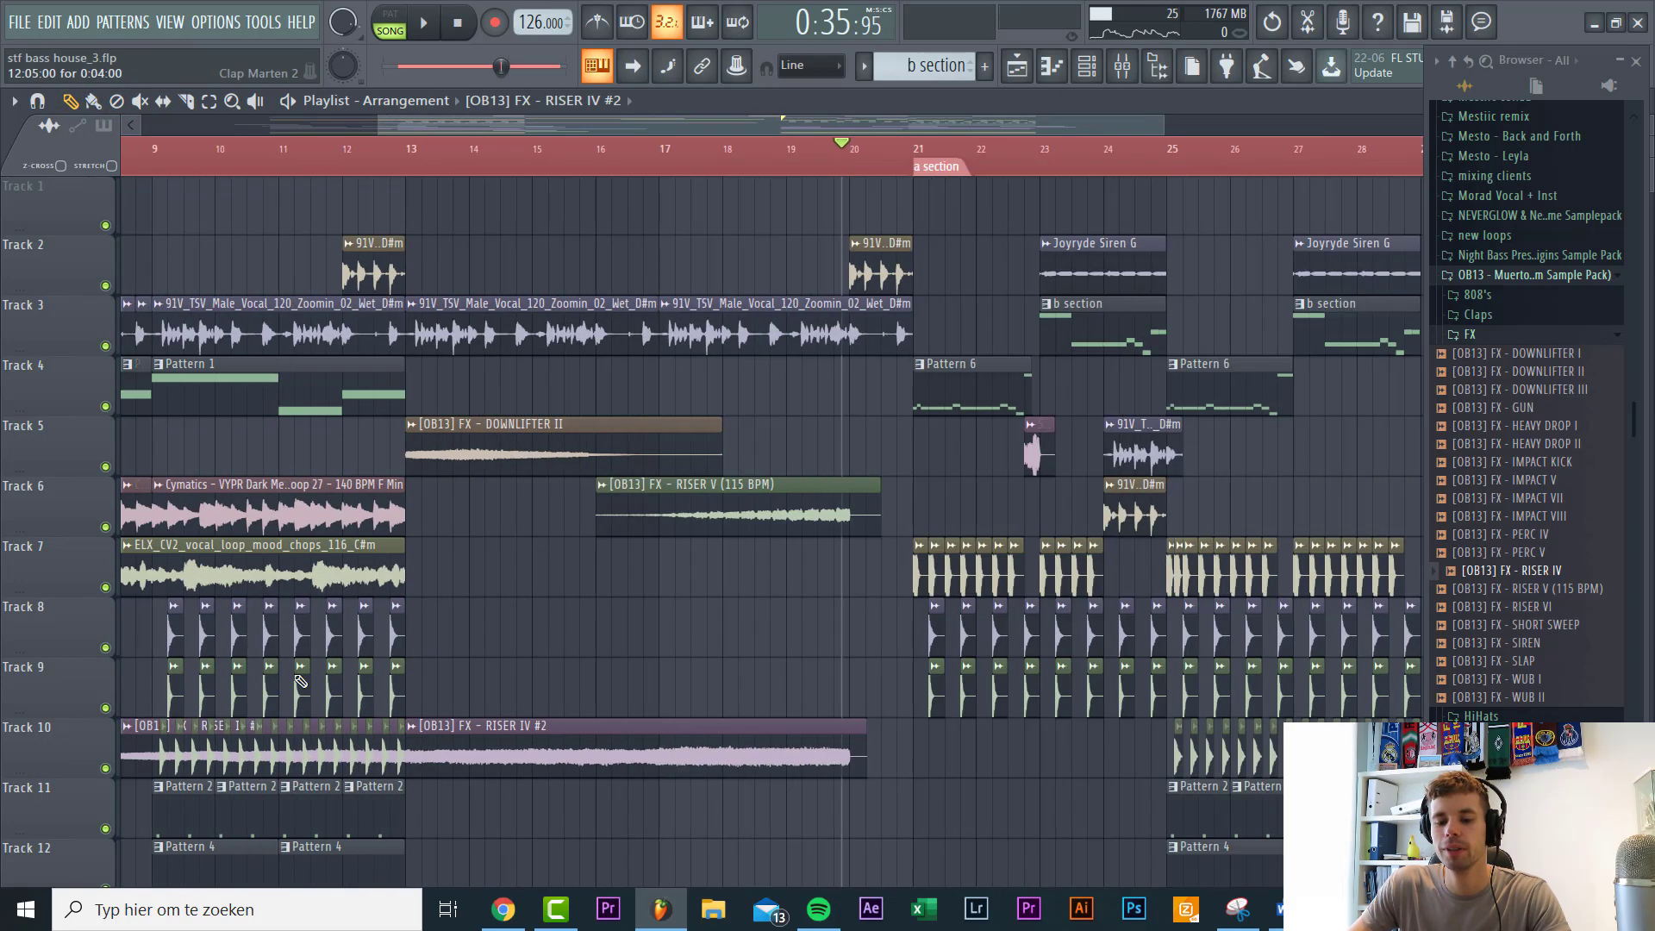
Step: In the Riser IV channel settings, increase the fade-in for a gradual build and lower the volume to about 16%
double_click(473, 742)
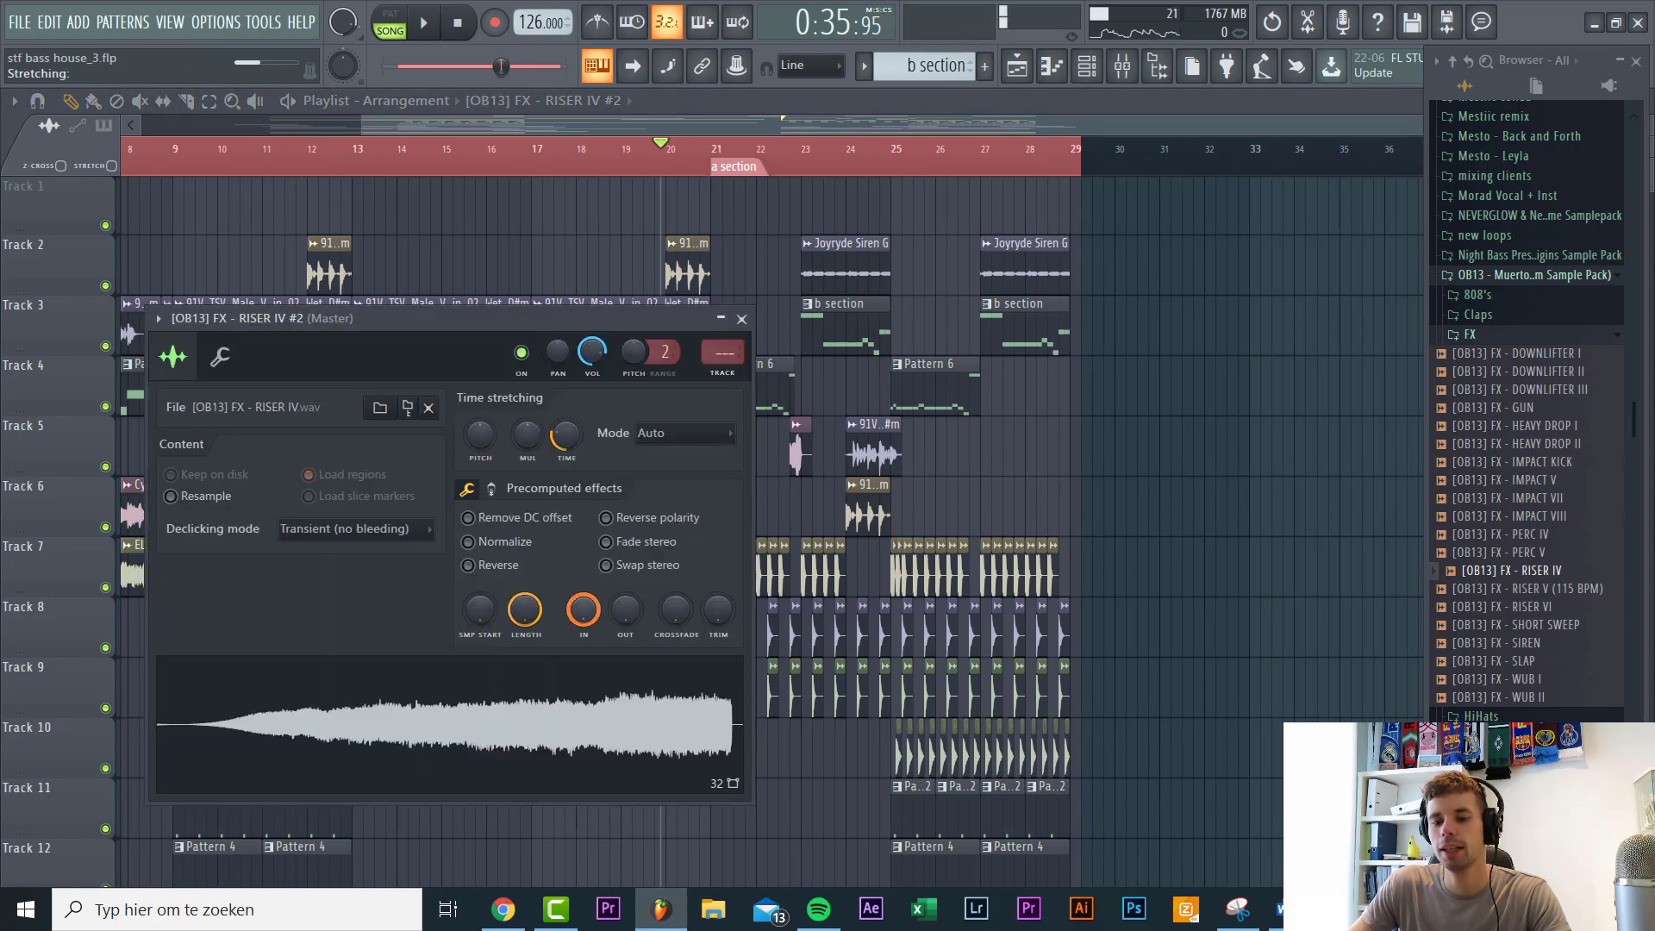
left_click_drag(469, 321, 943, 324)
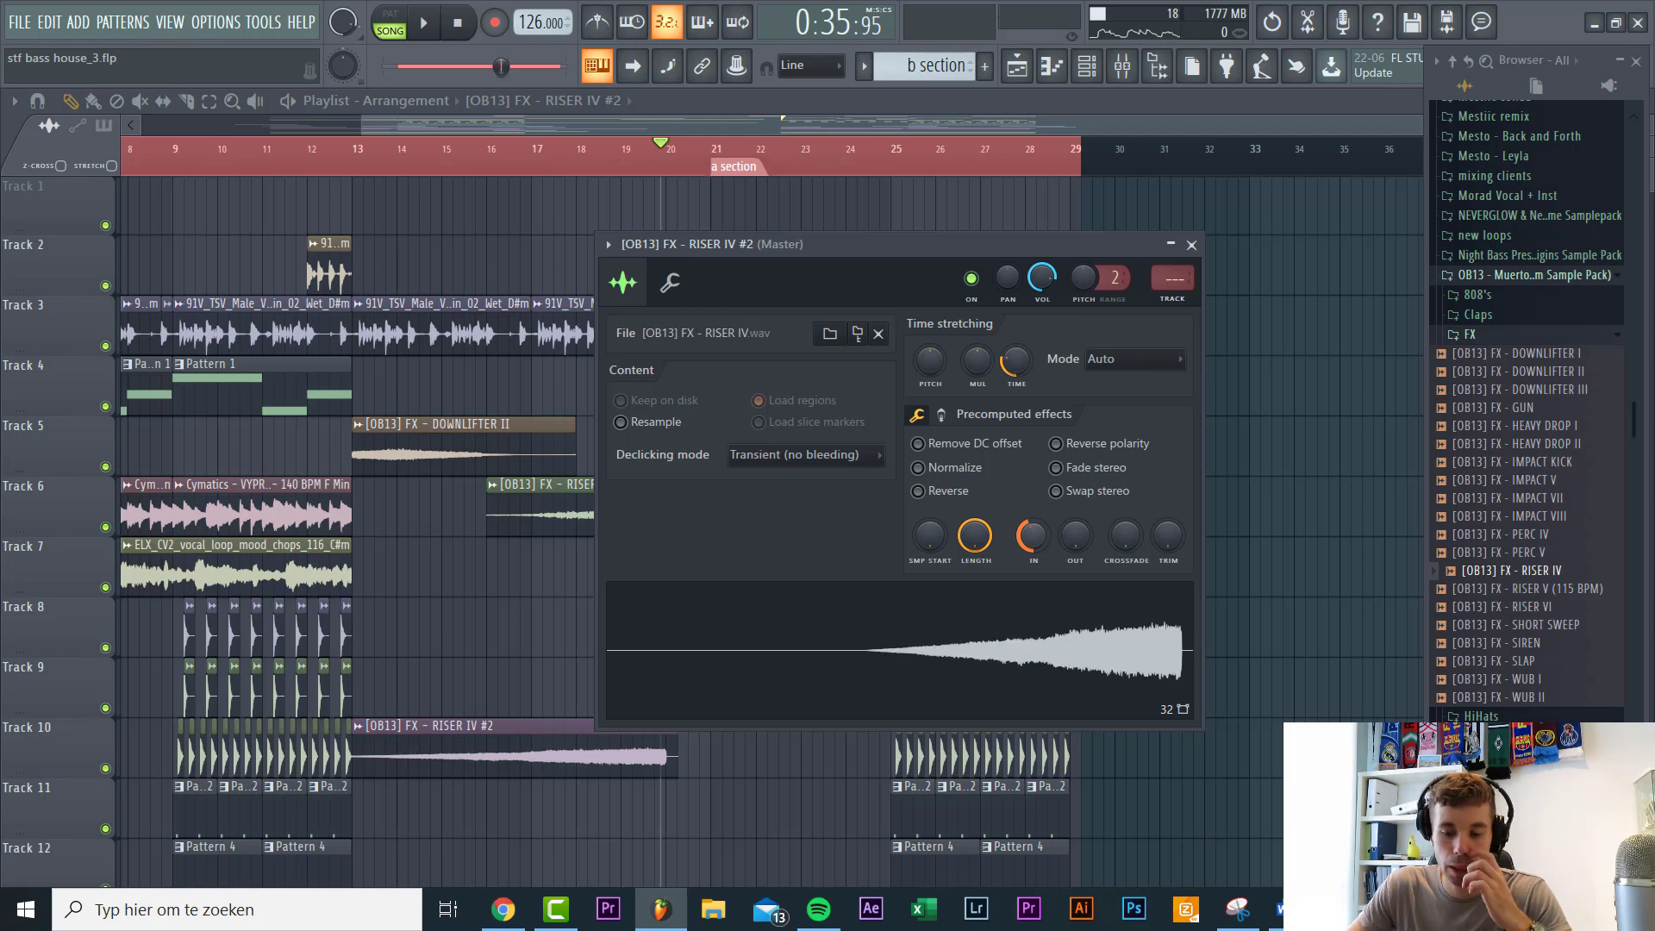
right_click(1006, 276)
left_click(1026, 284)
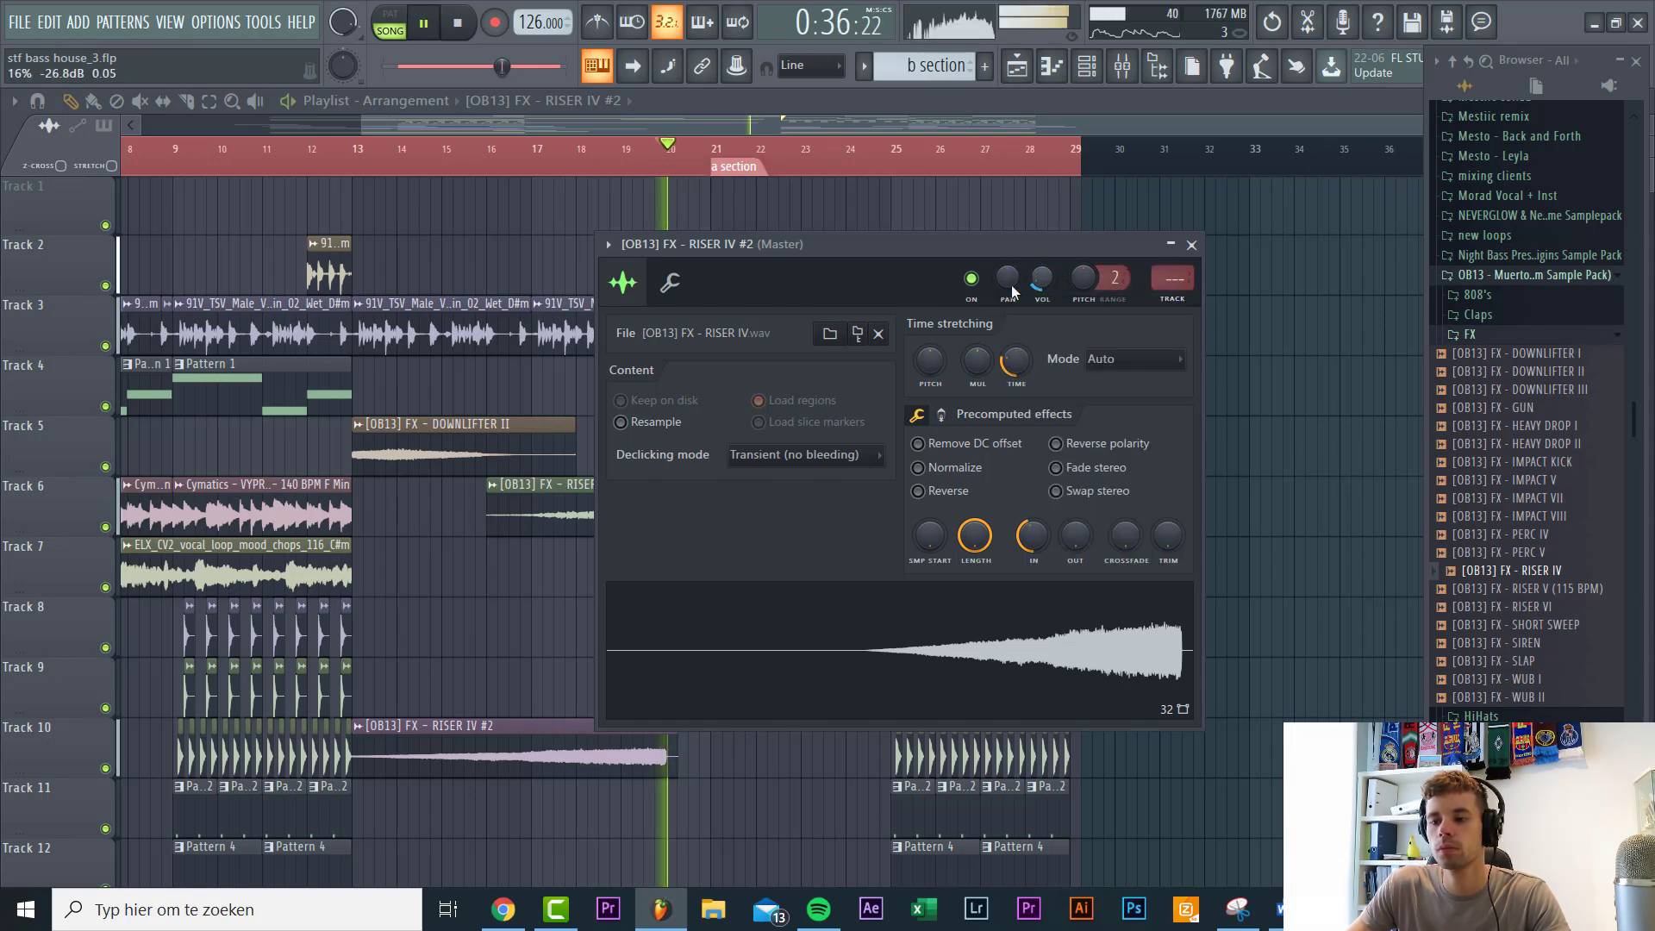
Step: Lower the volume of the Riser V channel while playing the build-up, and close its settings
left_click(515, 499)
key("space")
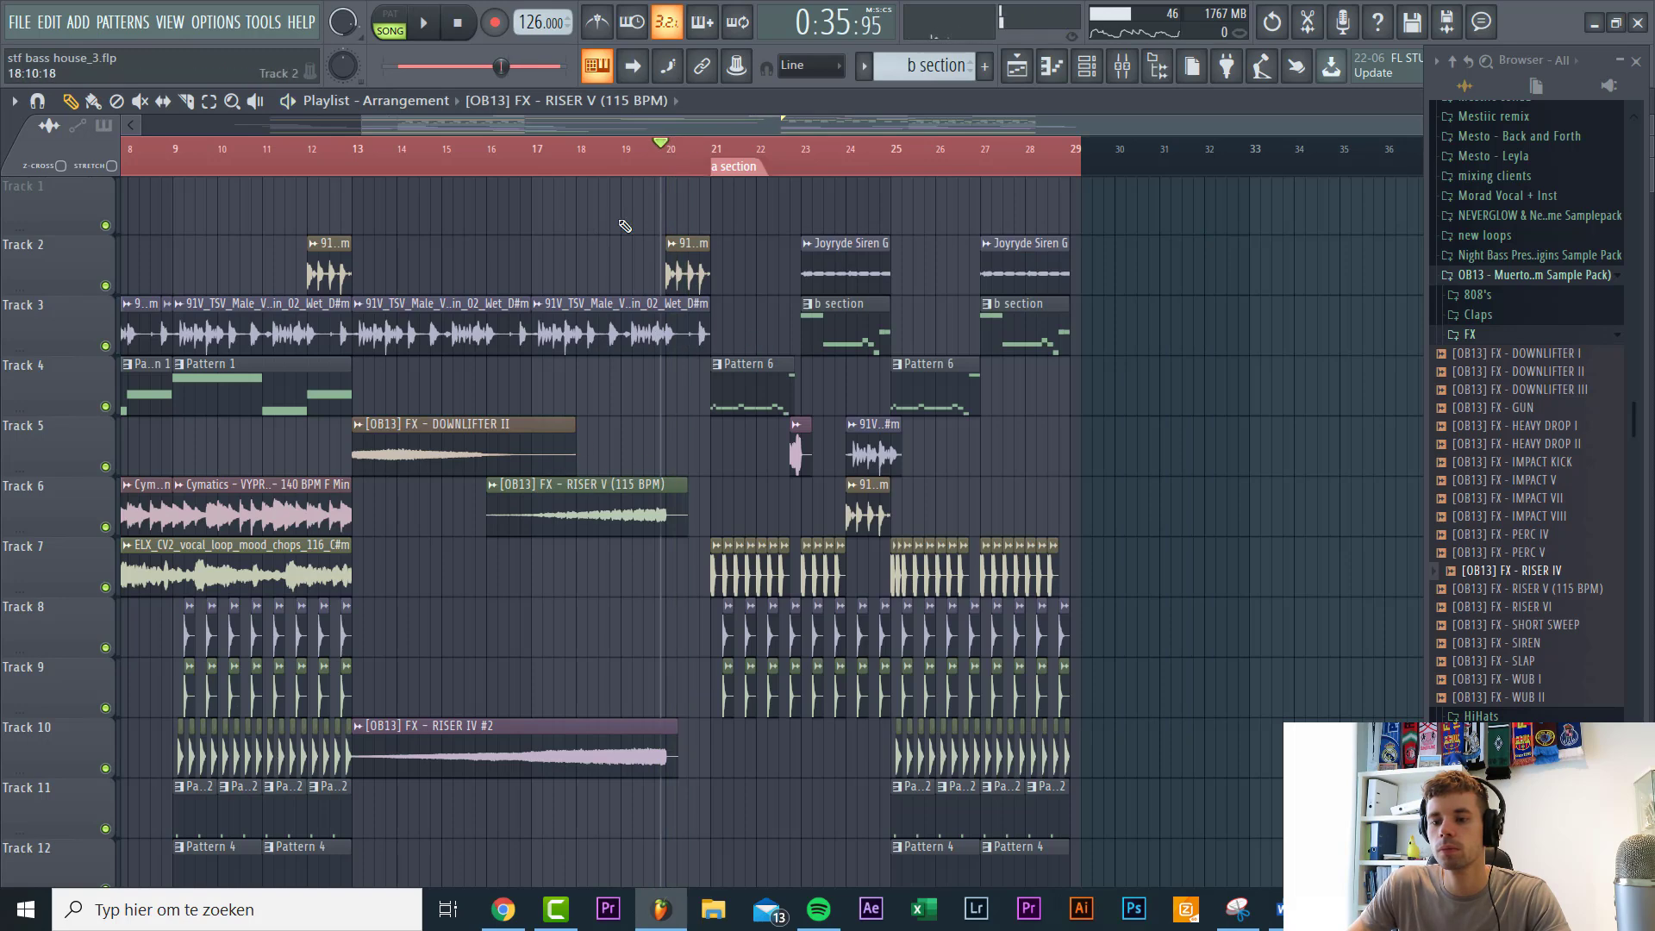
key("space")
double_click(617, 486)
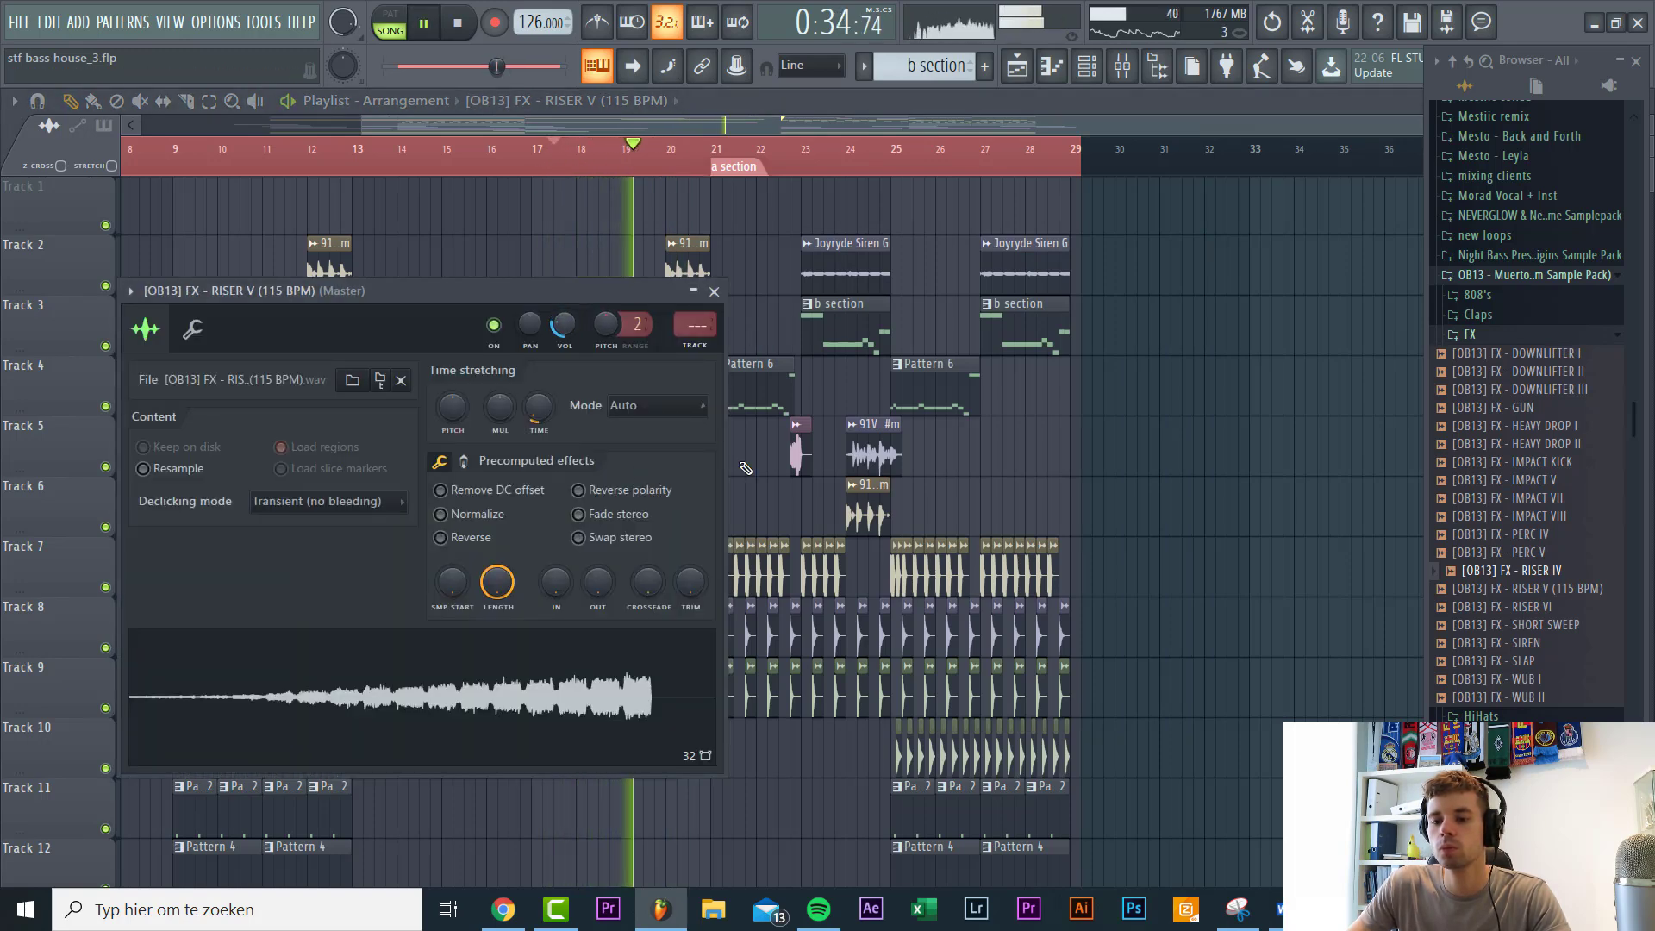
key("Escape")
key("space")
Step: Add another Pattern 1 clip on Track 4 starting at bar 13
scroll(131, 565, "up", 3)
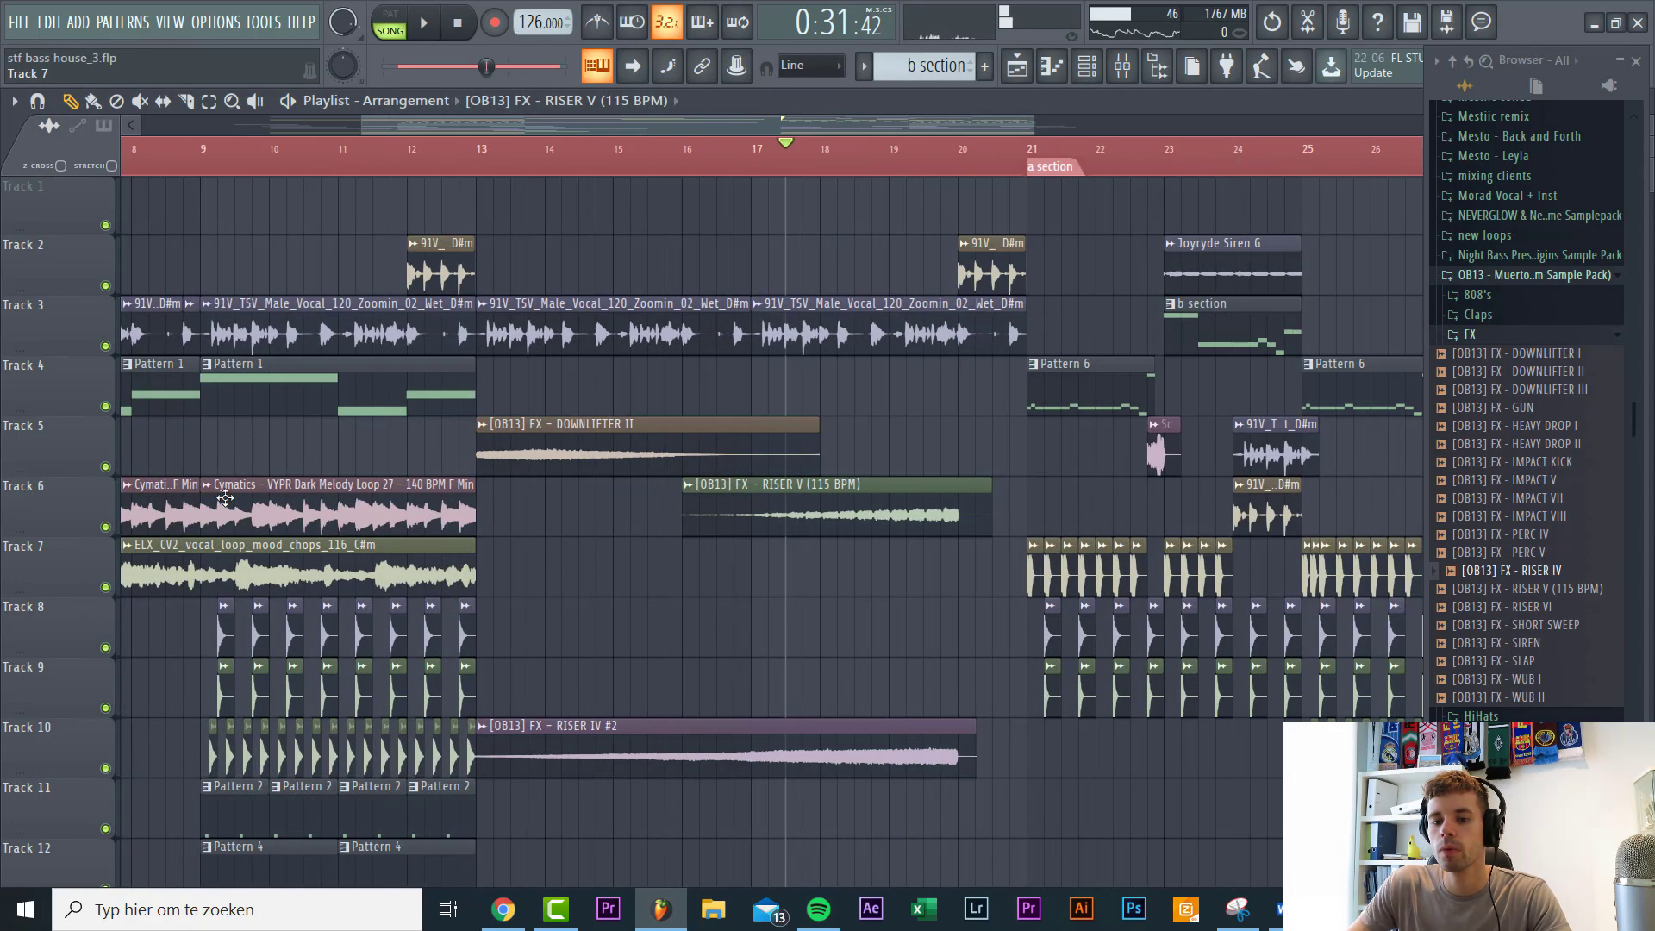
left_click(544, 382)
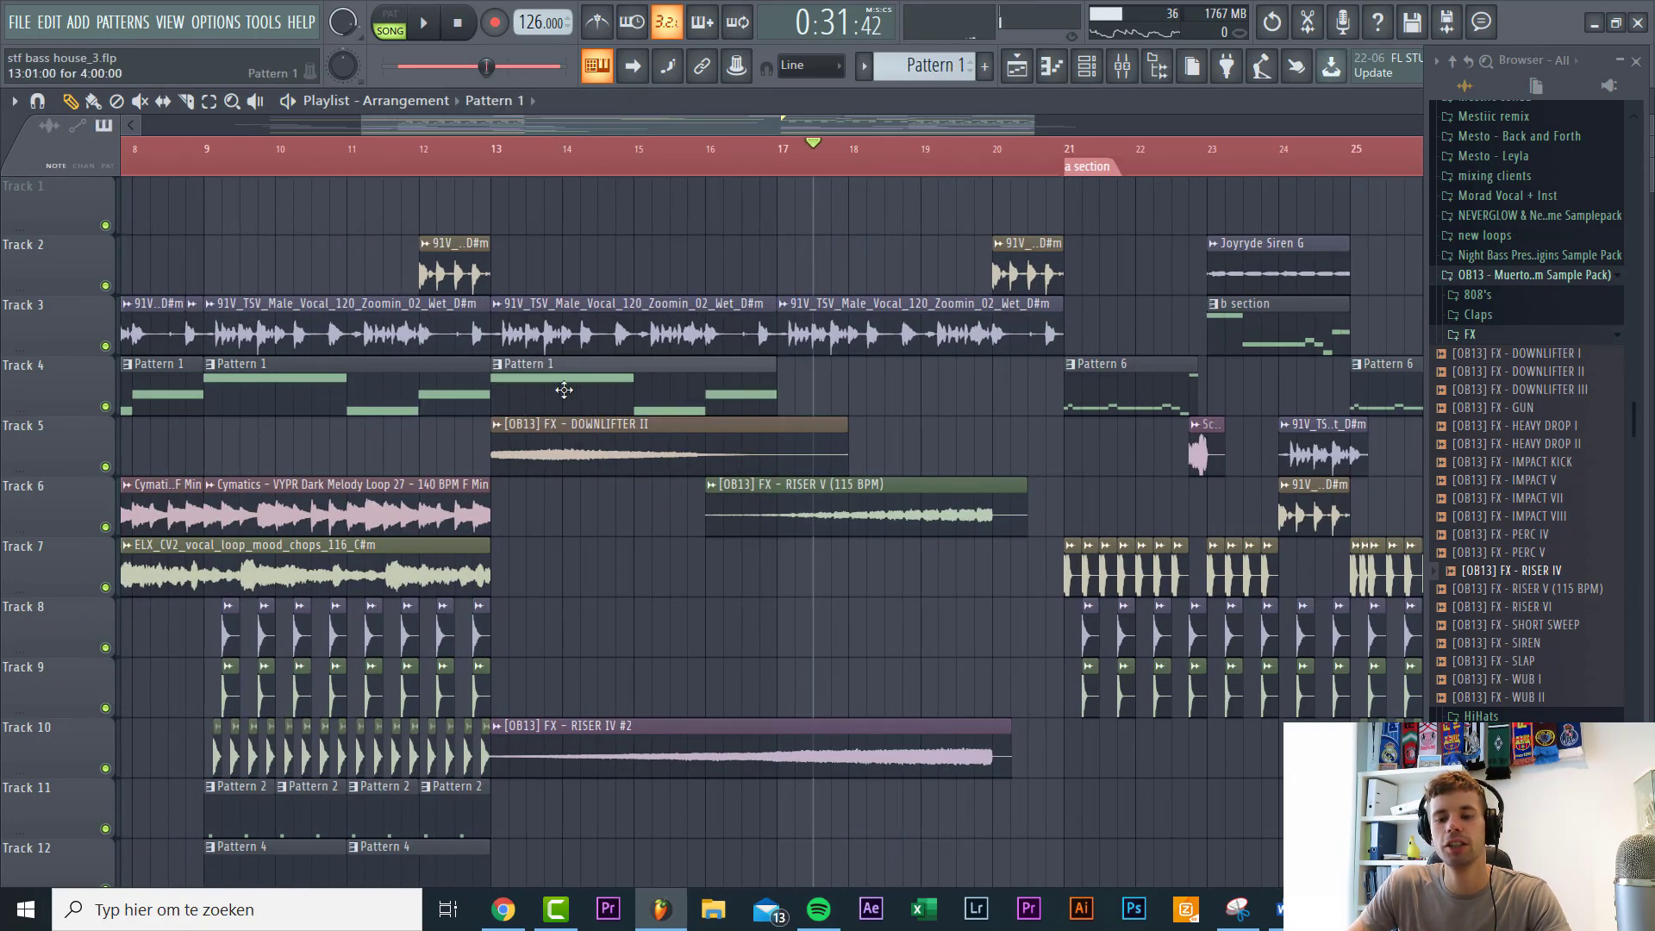
Step: In the piano roll of the new Serum pattern, delete the C#5 and B4 notes and lengthen the D#5 note to bar 9
double_click(581, 406)
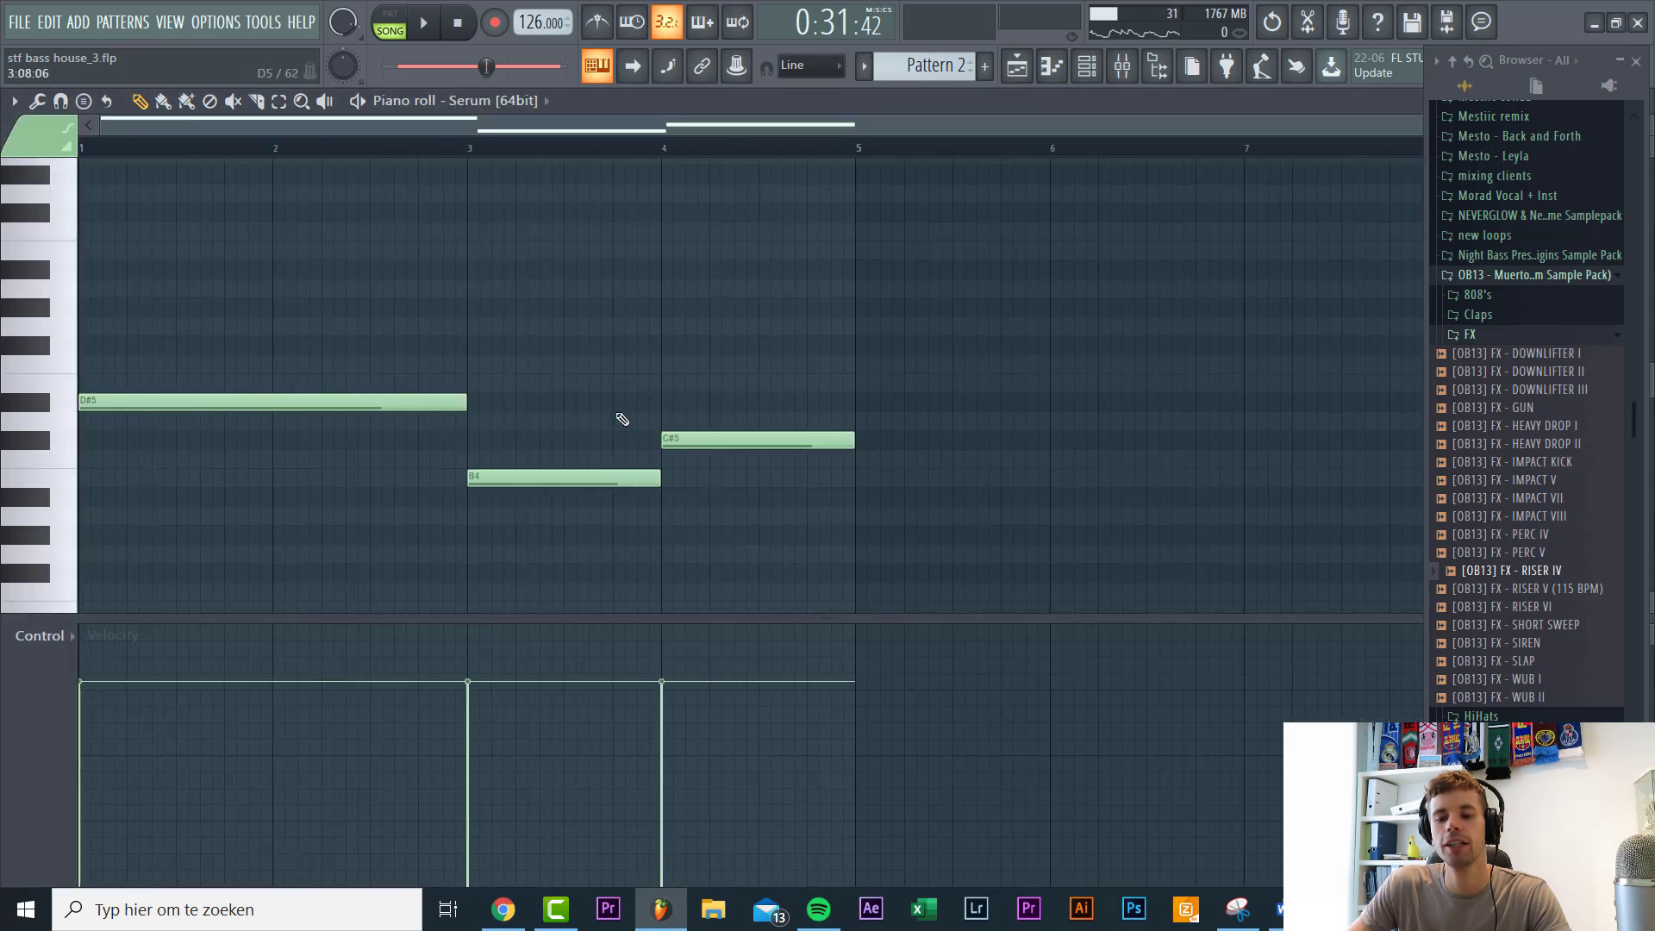
right_click(681, 439)
right_click(517, 478)
left_click_drag(593, 403, 899, 426)
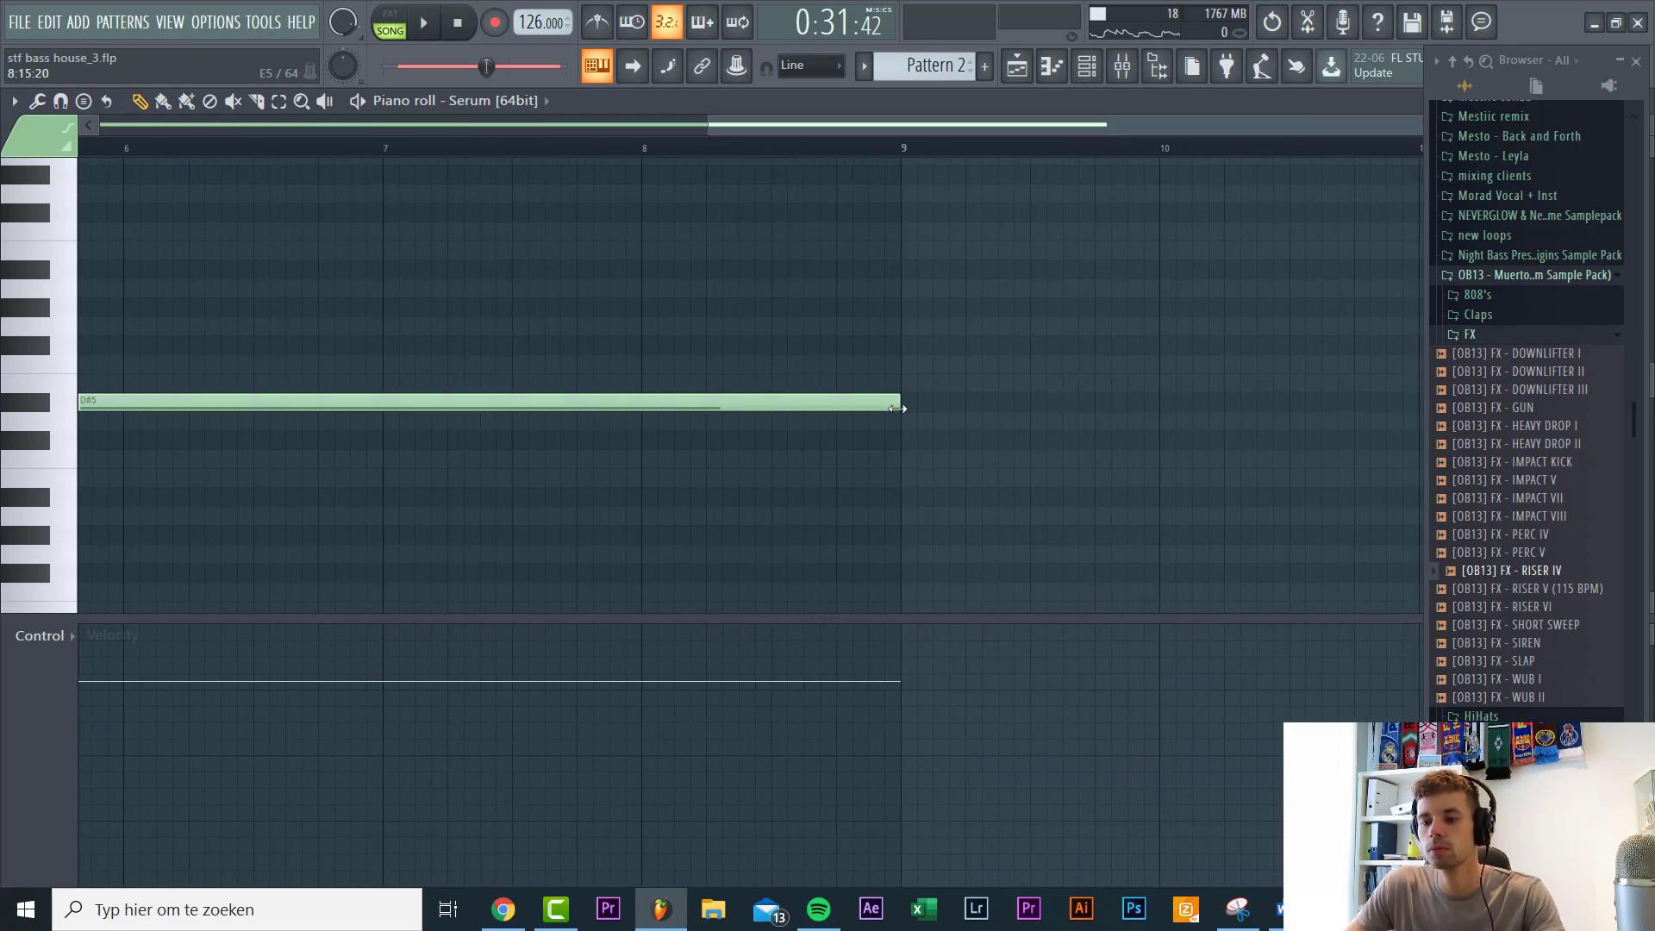
Step: Close the piano roll and play the arrangement from just before bar 13
key("Escape")
key("Escape")
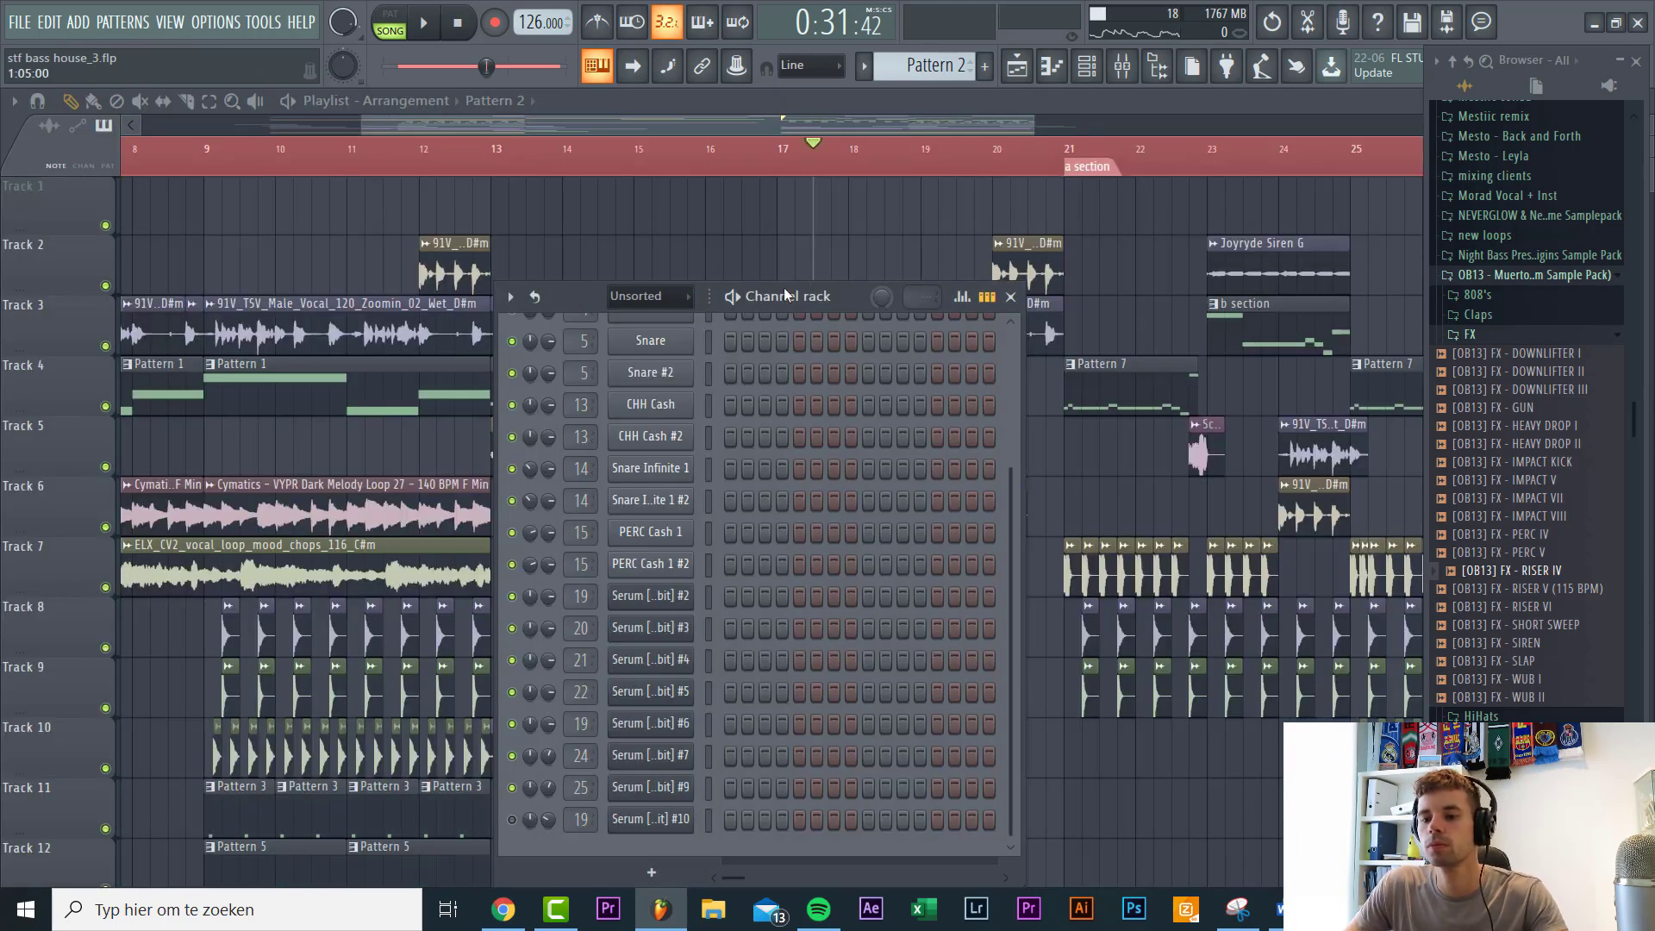
left_click(466, 148)
key("space")
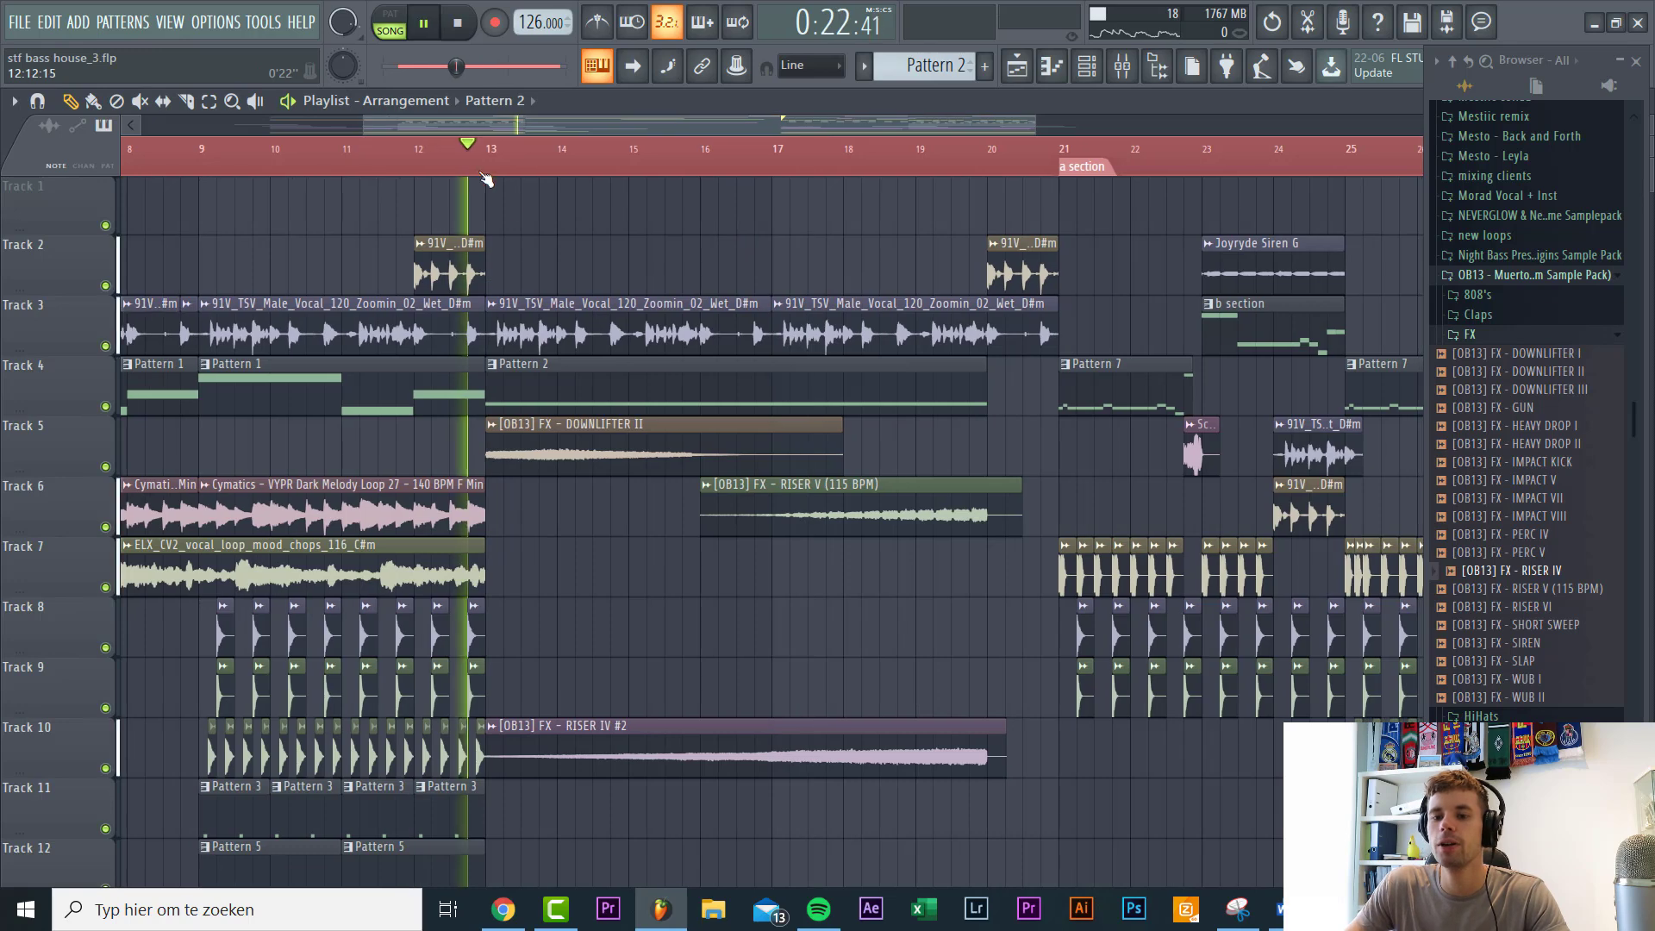
Step: Open the Serum instrument used by Pattern 2 and set its upward pitch-bend range to 24 semitones
double_click(622, 395)
key("Escape")
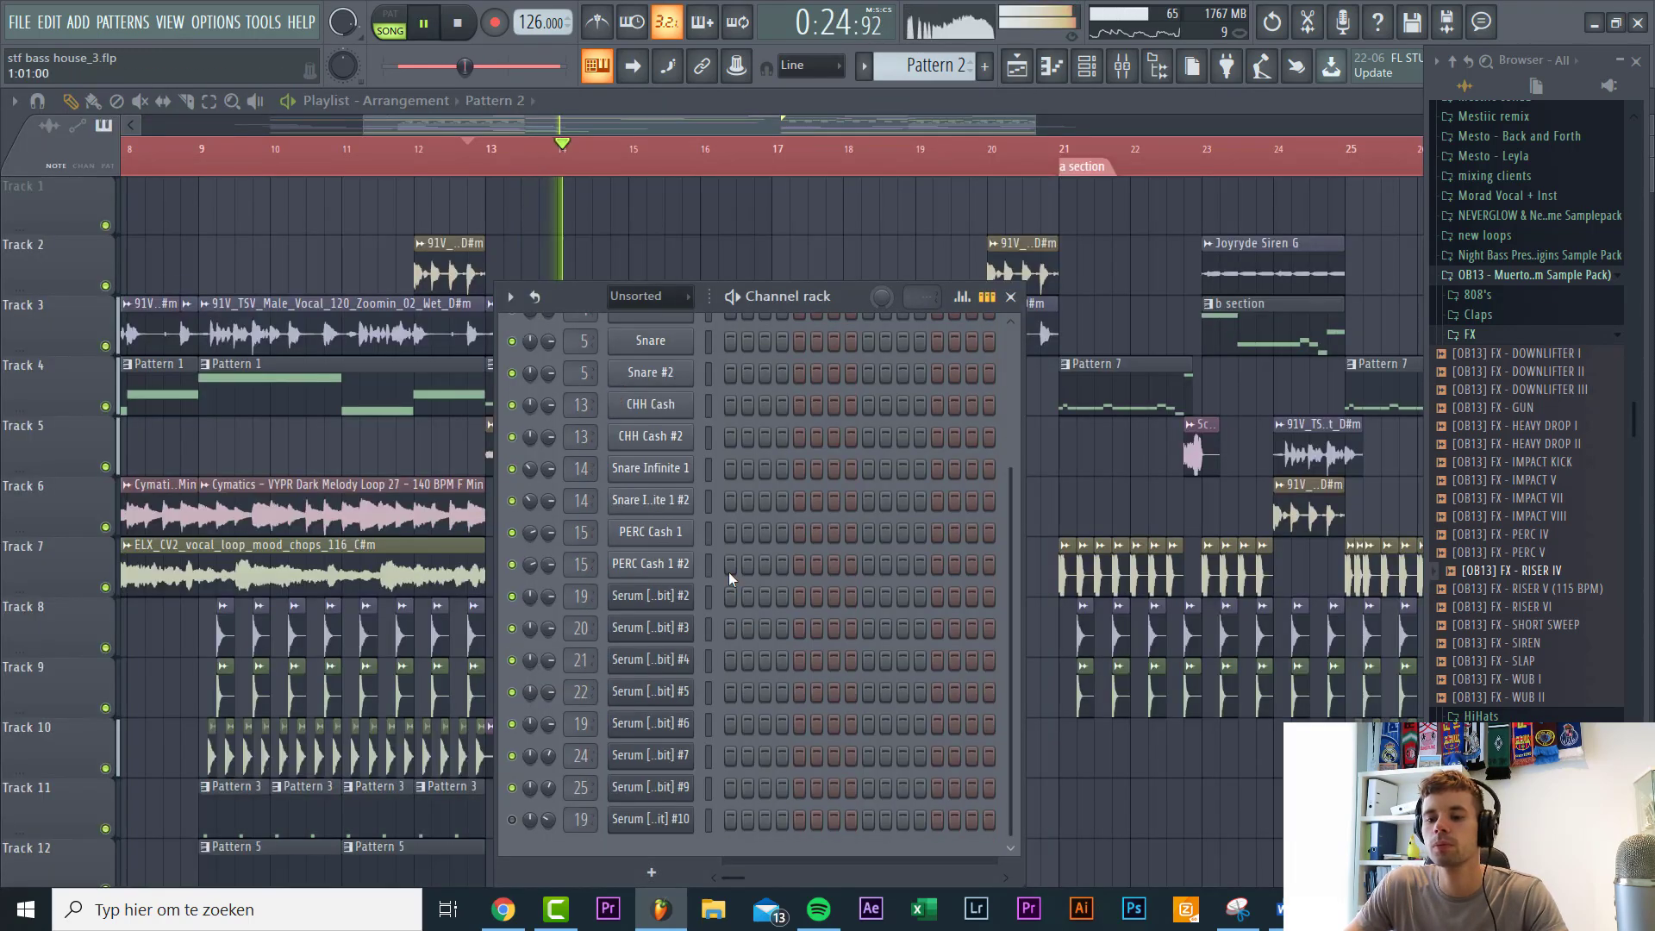
scroll(729, 573, "up", 4)
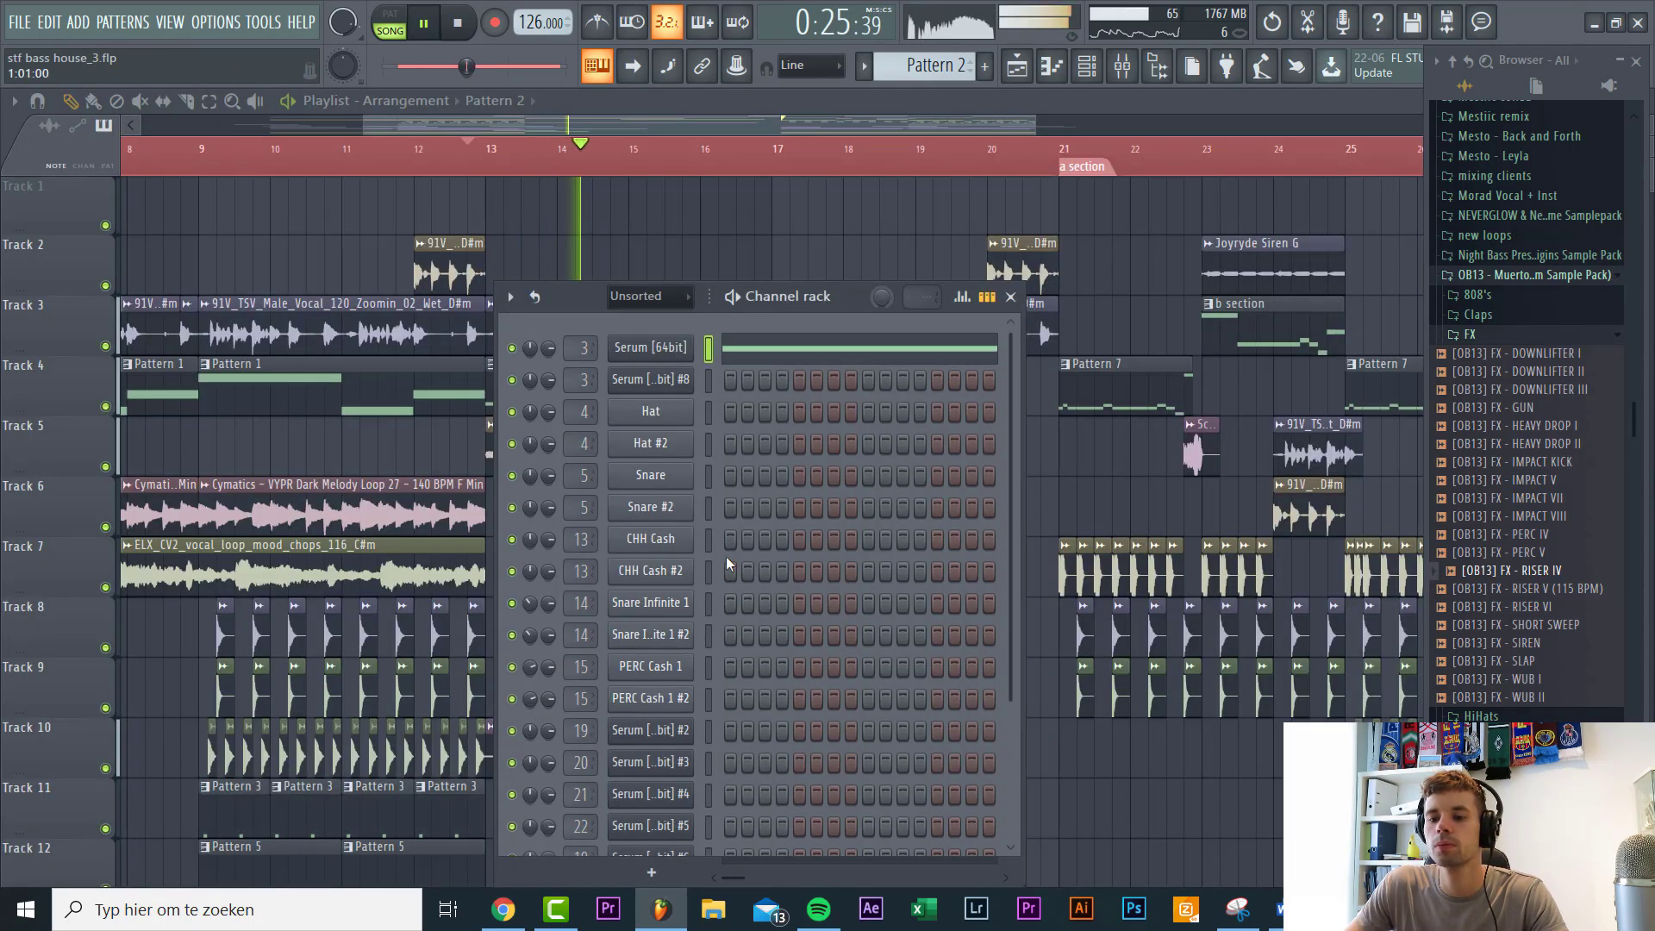
left_click(677, 345)
left_click_drag(559, 281, 802, 224)
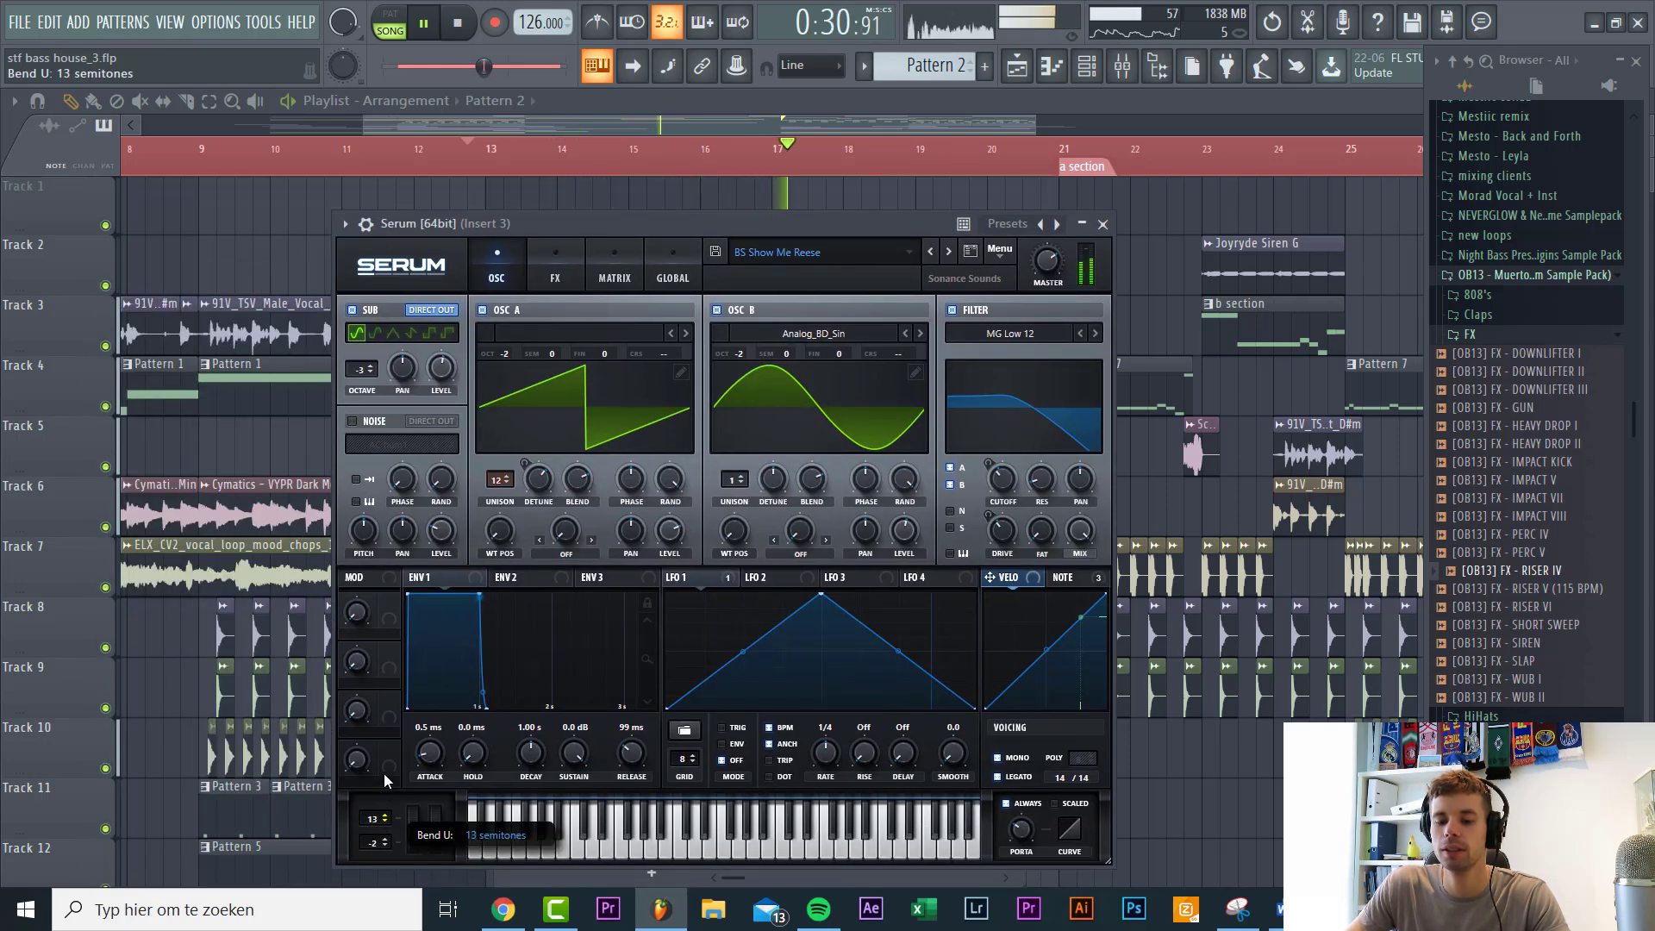
left_click_drag(384, 782, 385, 779)
left_click_drag(413, 836, 403, 726)
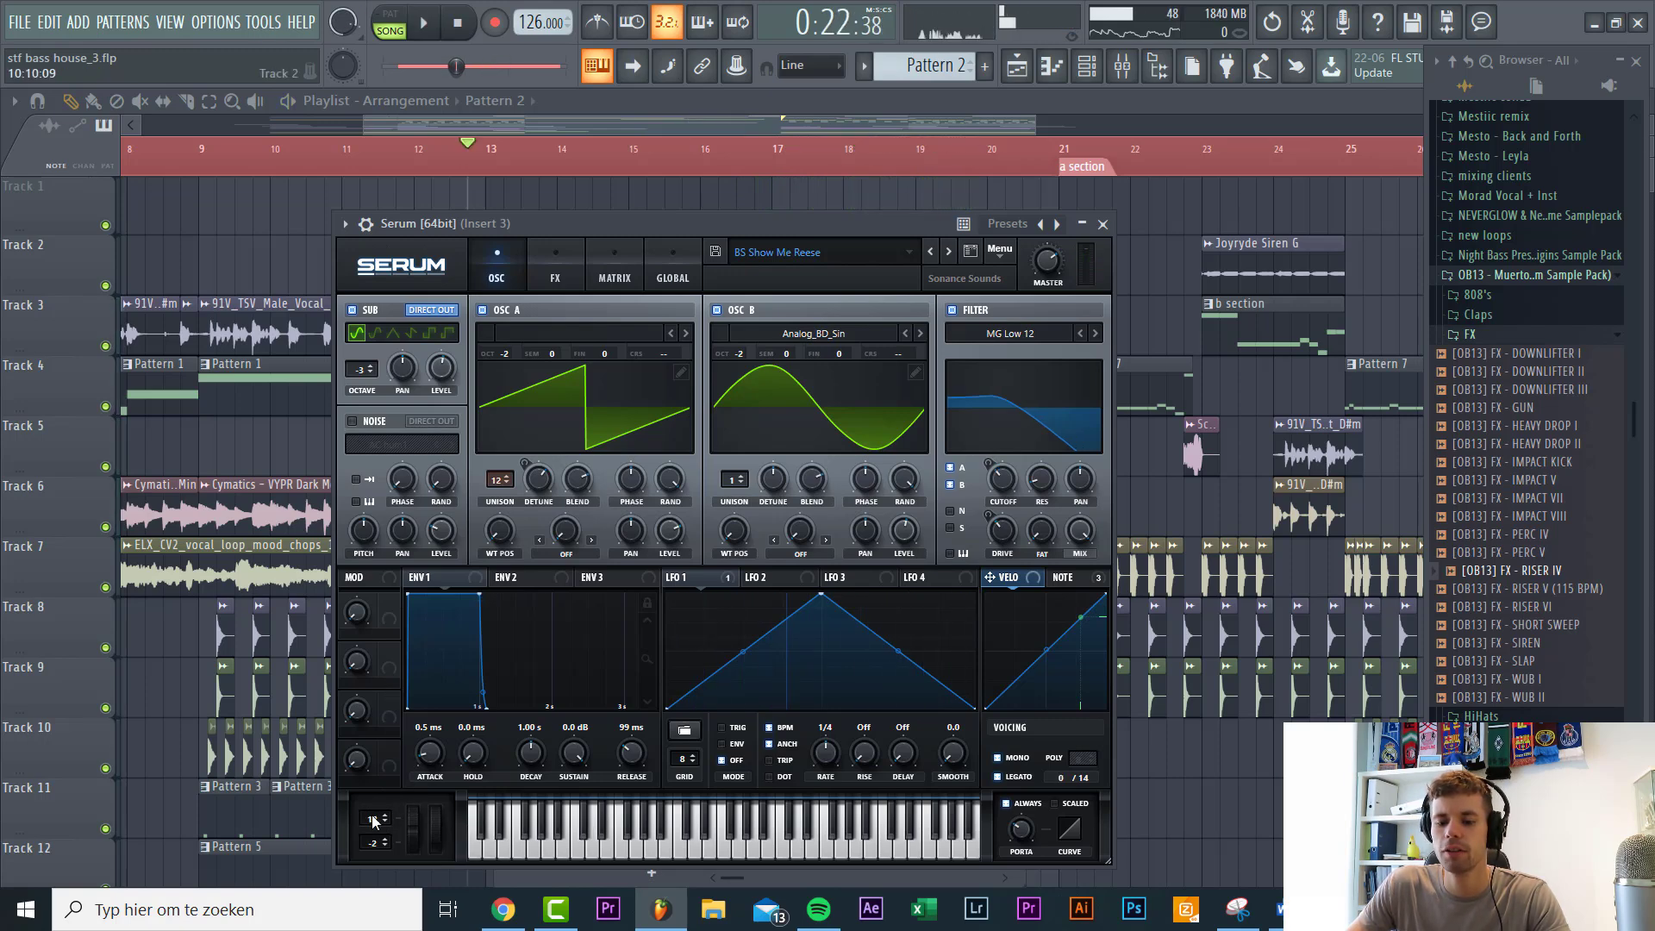
left_click_drag(381, 785, 386, 775)
Step: Tweak Serum's pitch bend during playback, create an automation clip for it, and move the clip on Track 1 to start at bar 13
key("space")
left_click_drag(409, 835, 416, 764)
left_click_drag(408, 667, 409, 660)
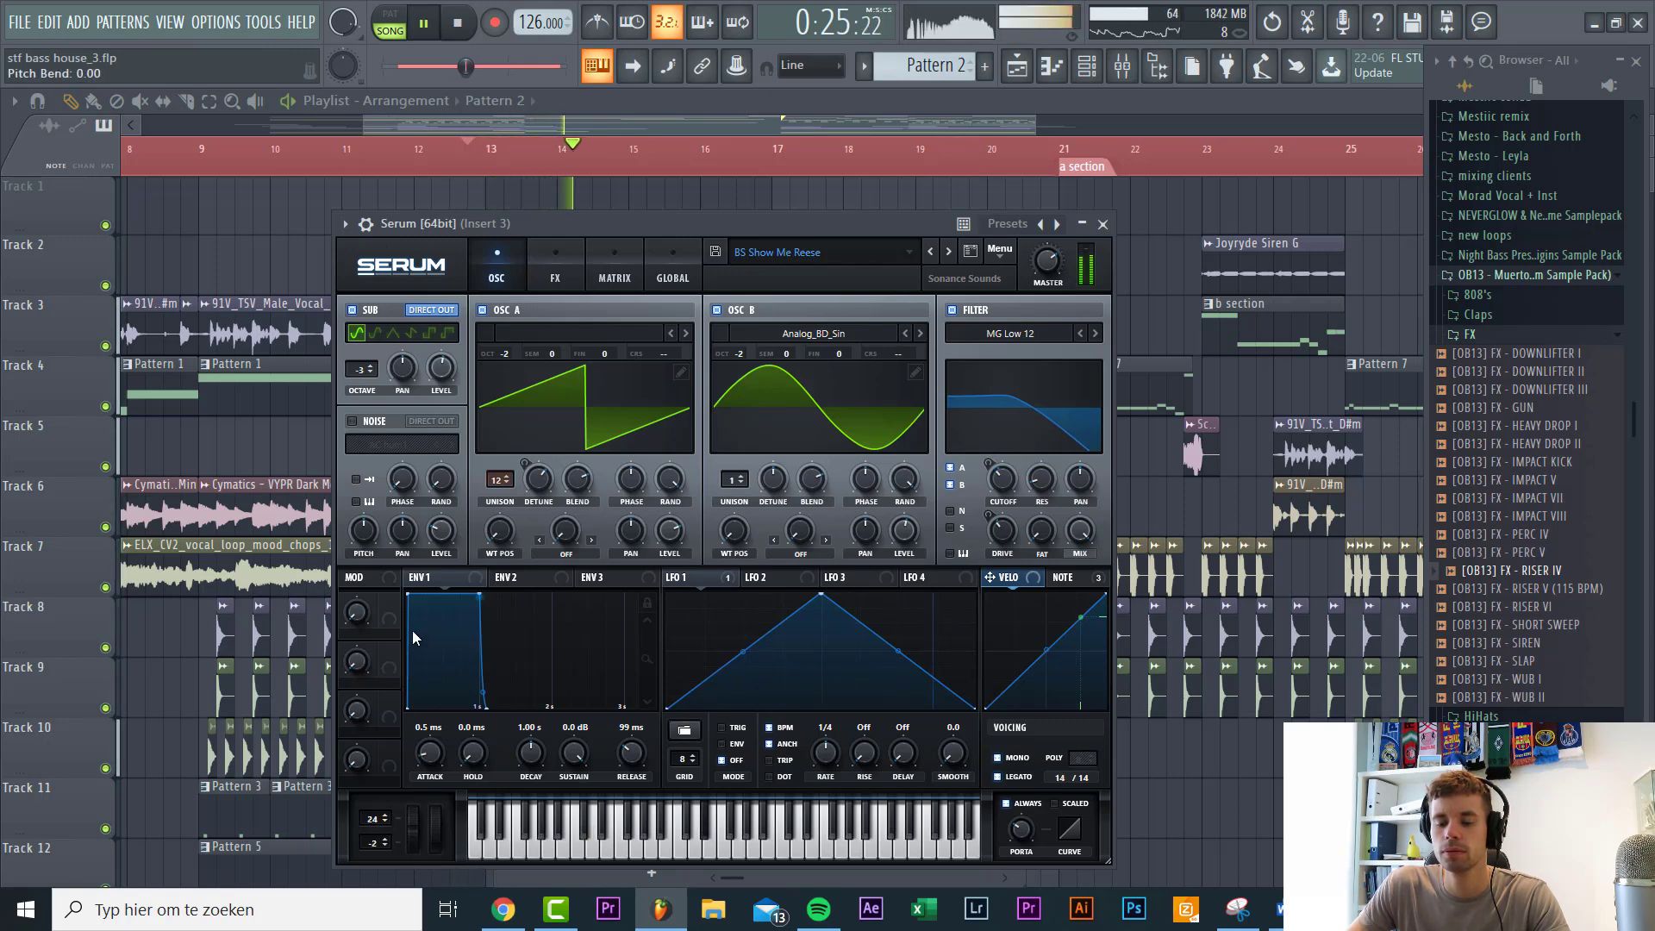
left_click(252, 23)
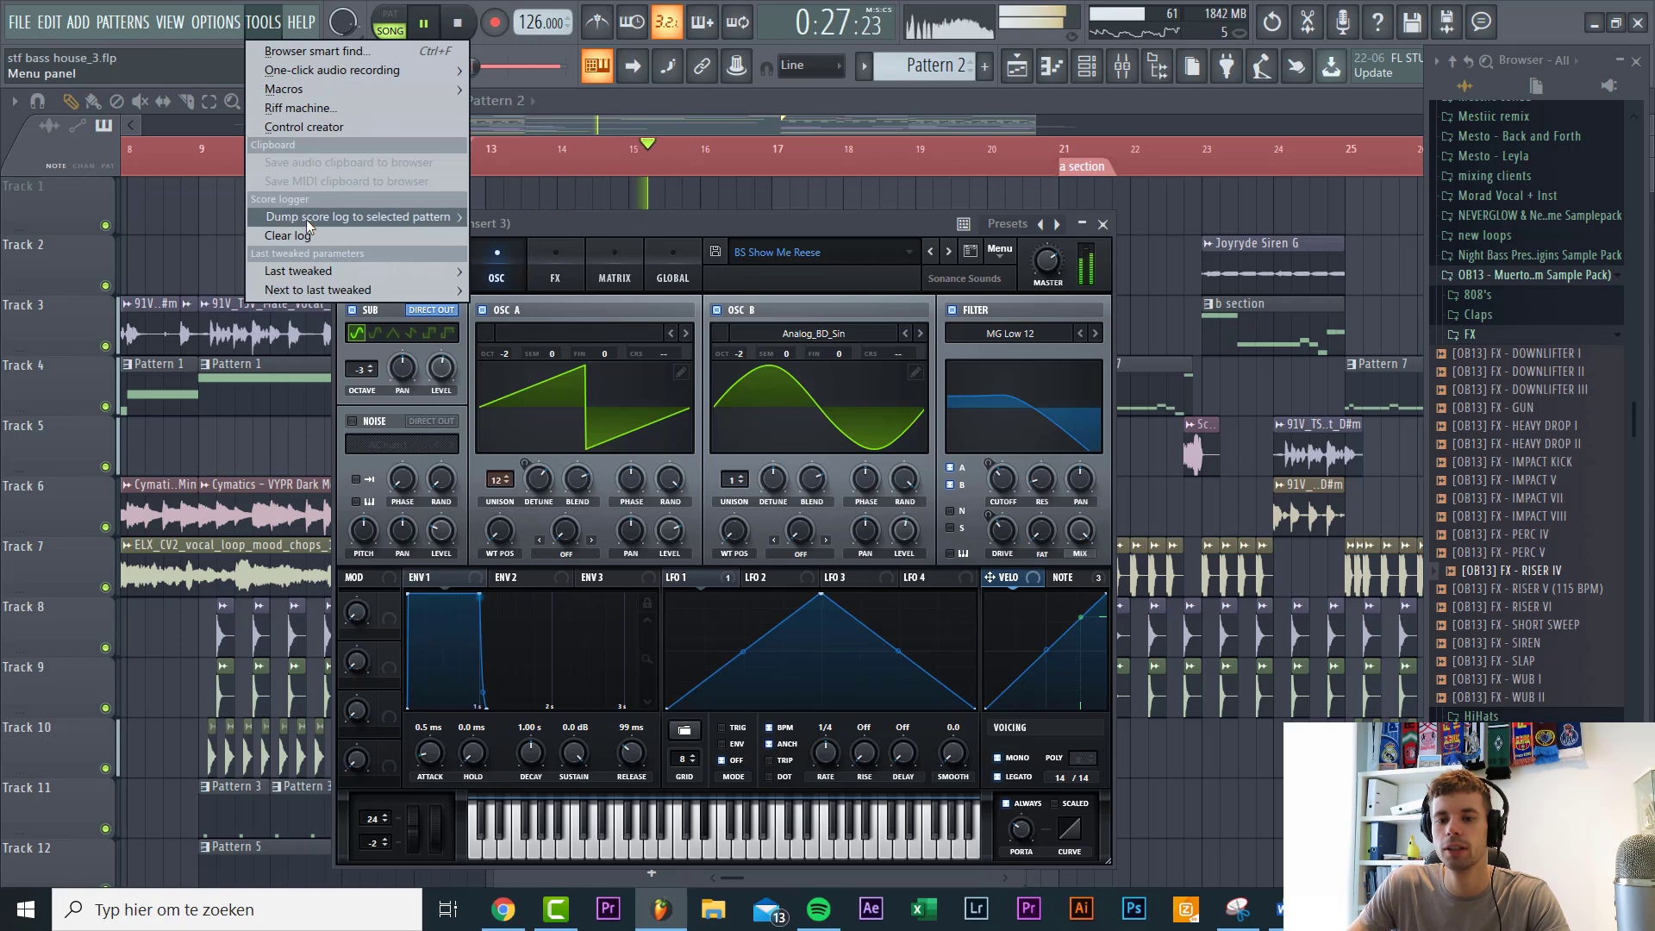
mouse_move(325, 272)
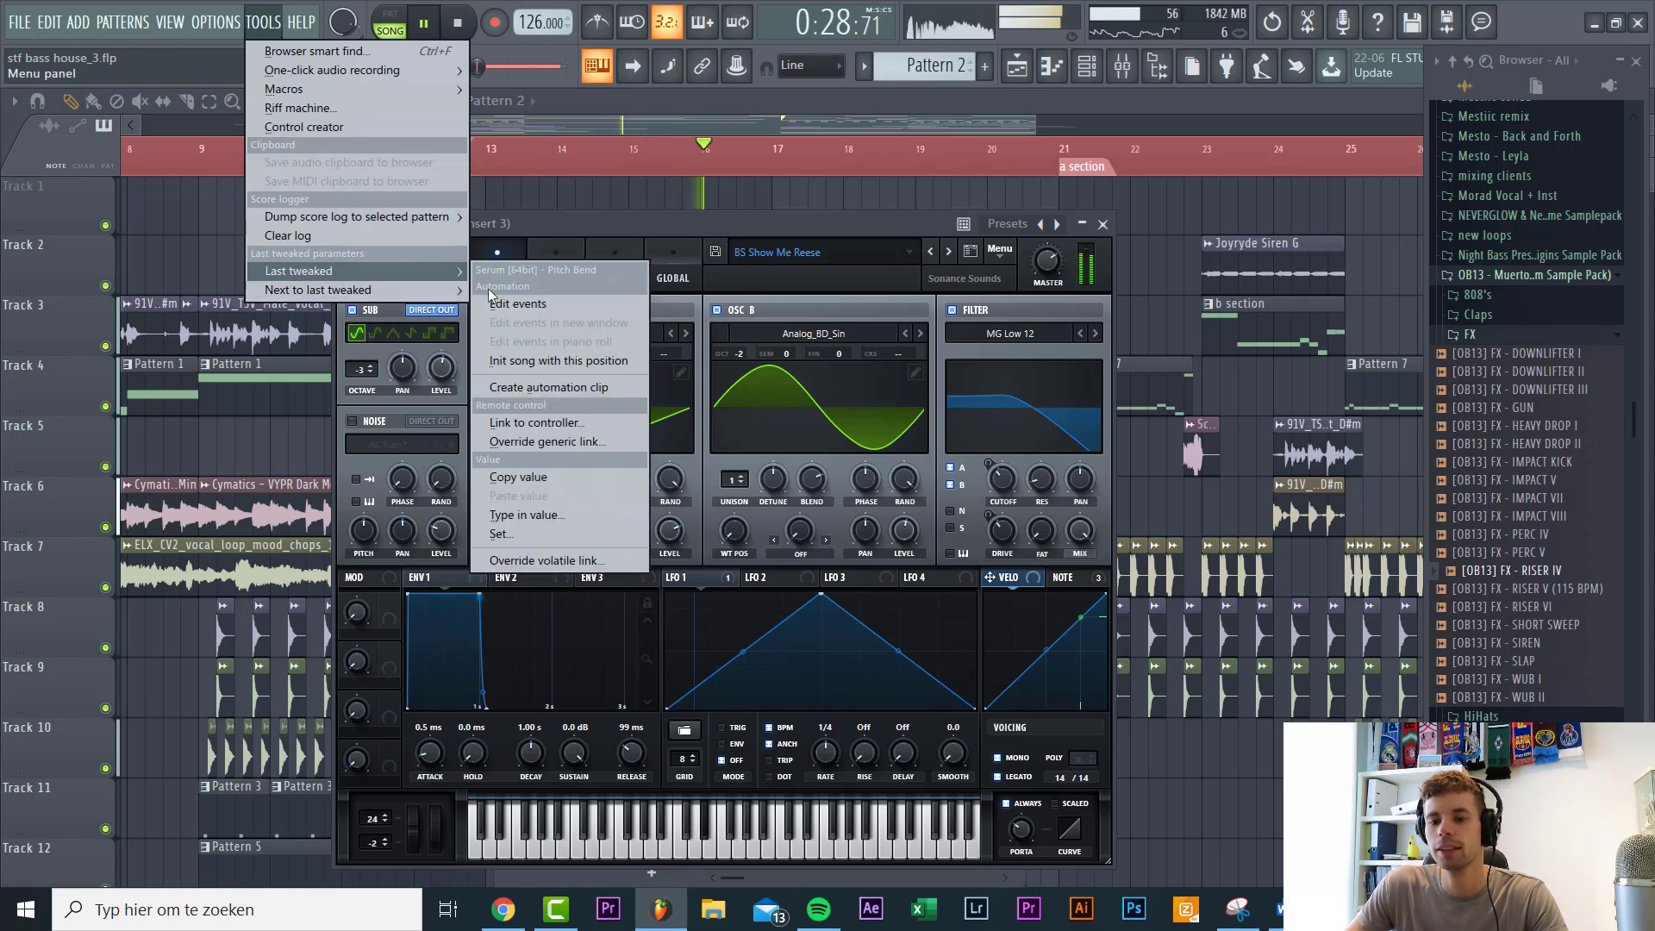
left_click(535, 388)
left_click(565, 200)
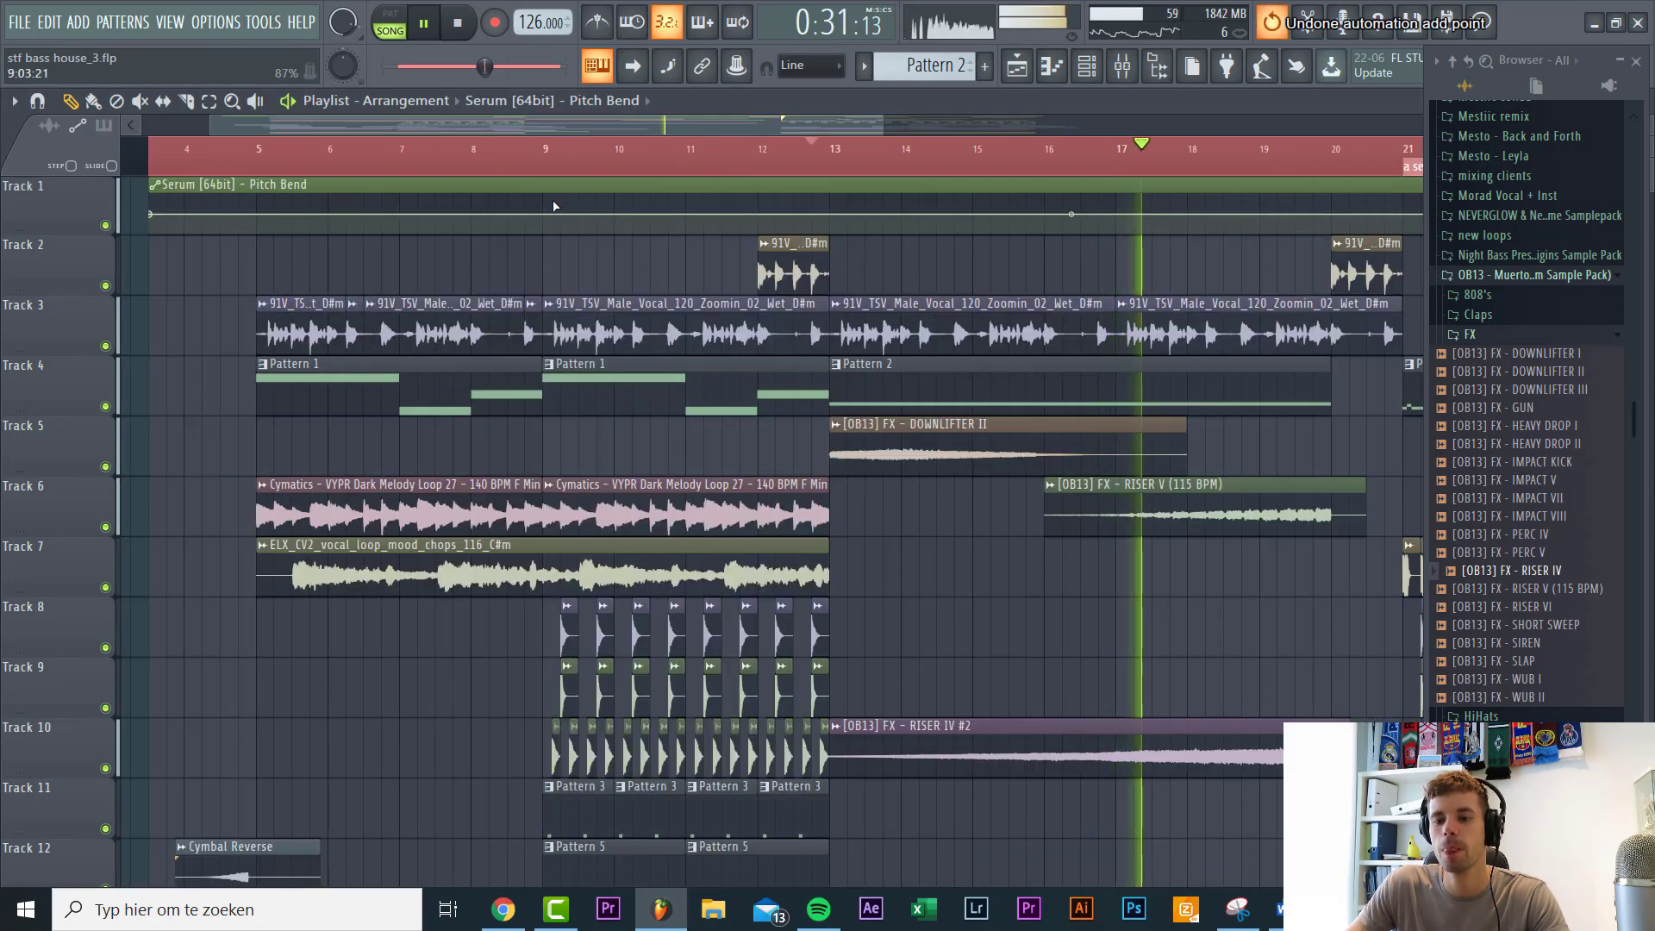
scroll(441, 186, "down", 3)
left_click_drag(440, 187, 787, 187)
Step: Add pitch-bend automation points that rise to 100% at bar 20 and return to 50% at bar 21
scroll(821, 254, "up", 4)
right_click(887, 196)
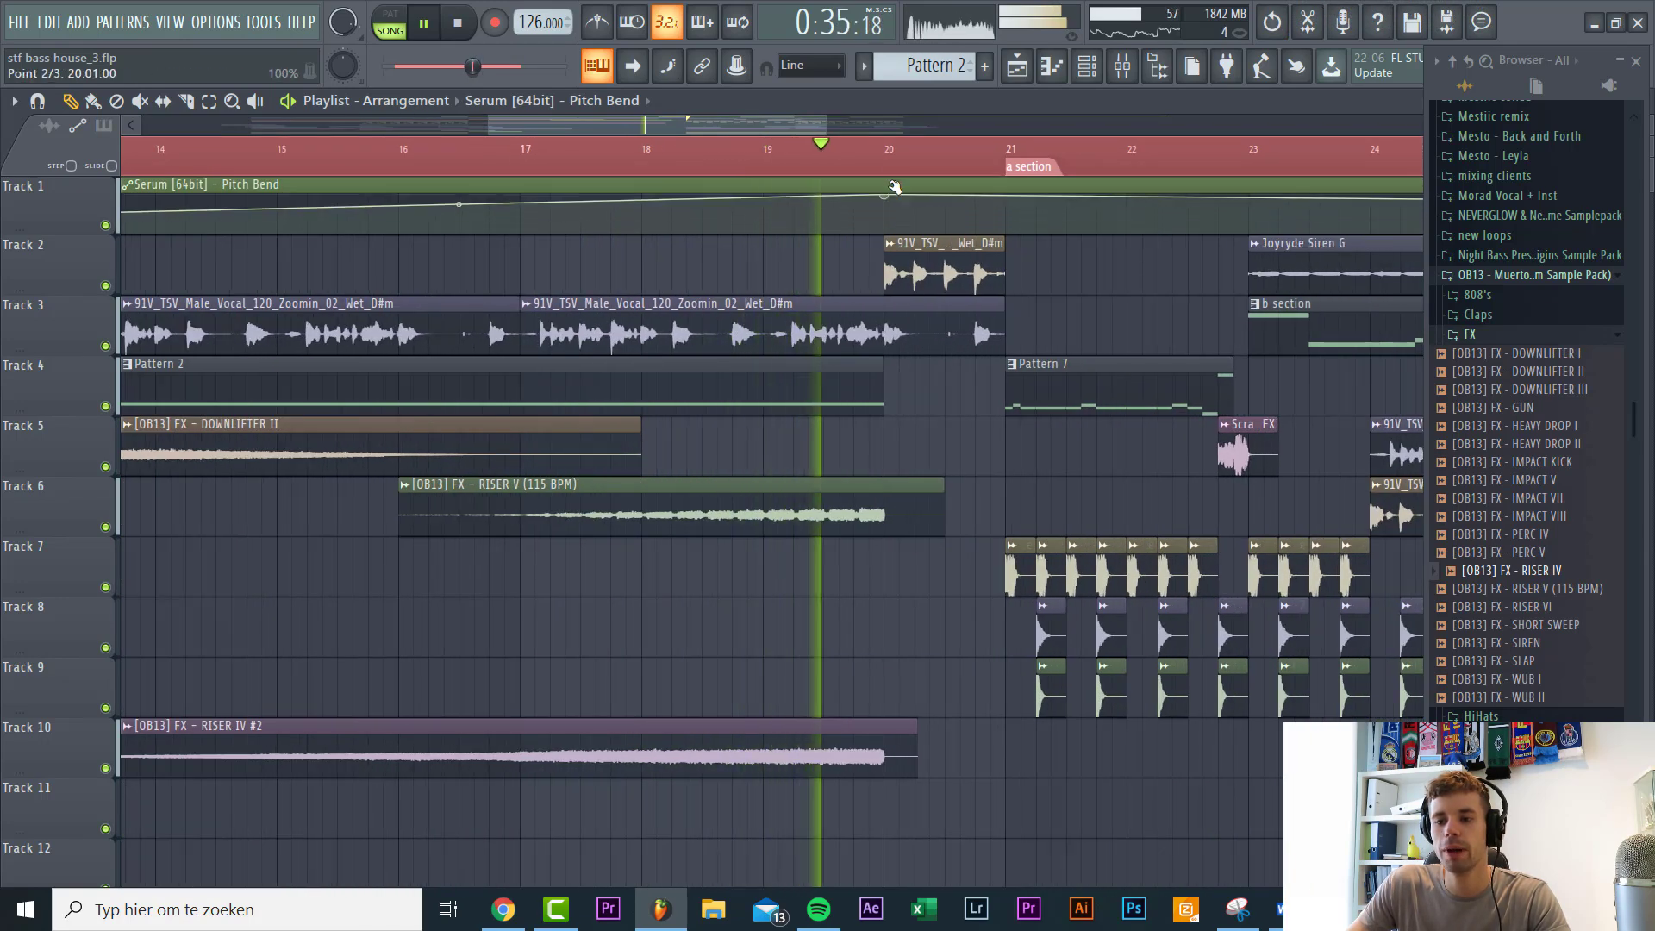
right_click(1007, 213)
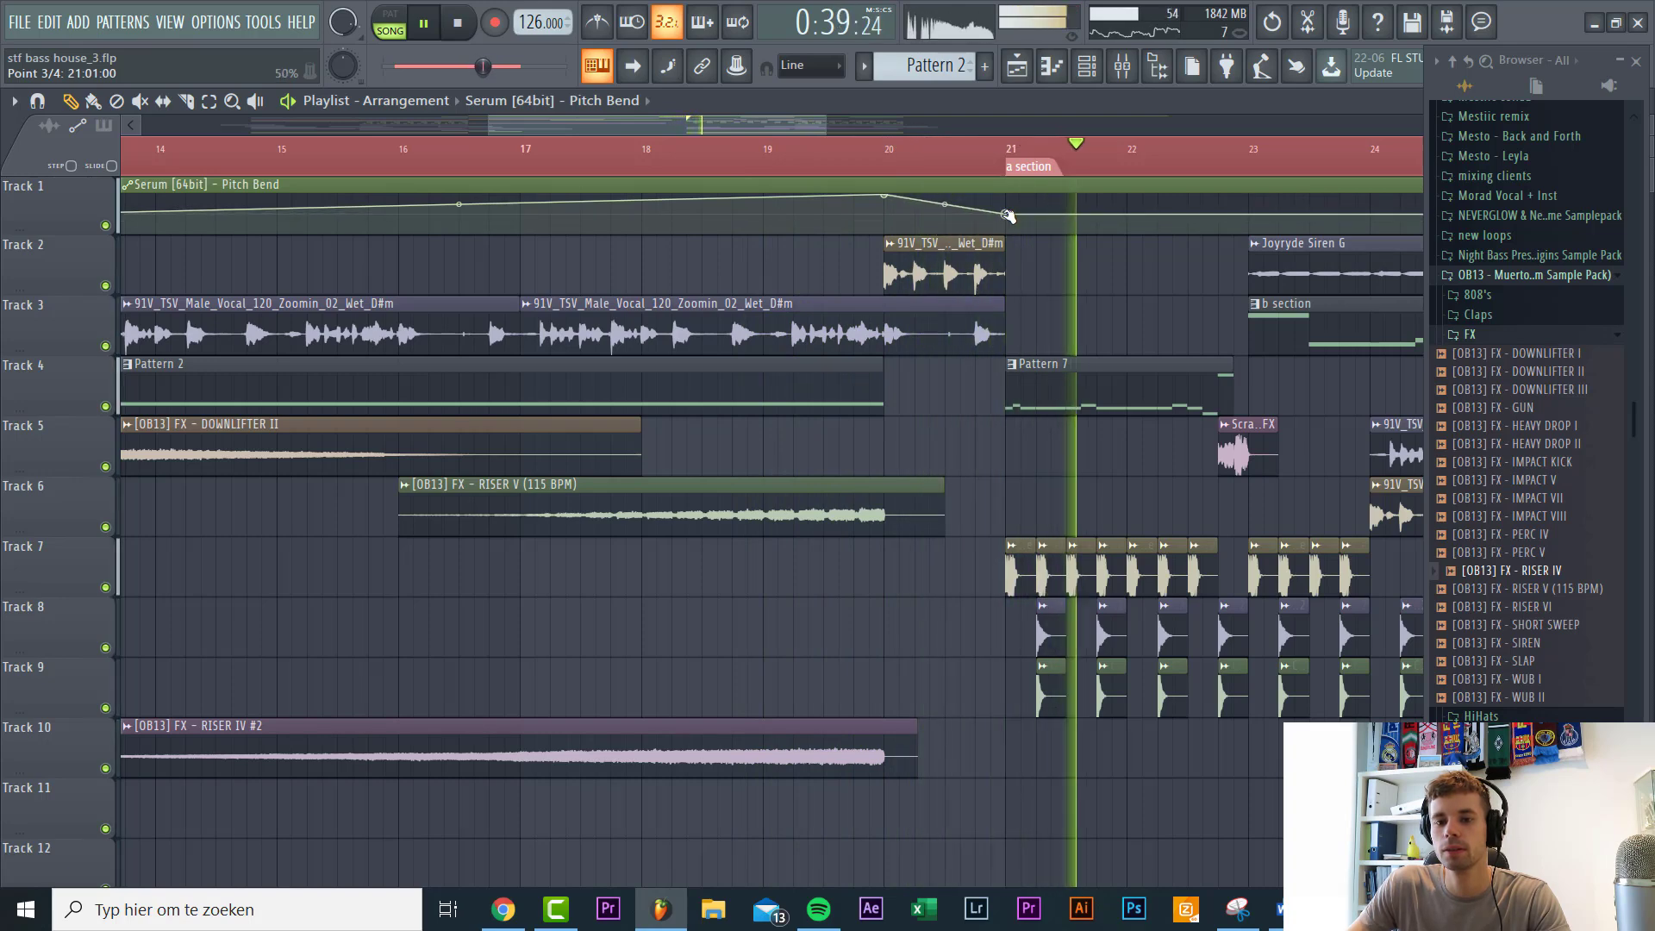
Step: Slice the Pitch Bend automation clip at bar 21 and delete the part after the cut
scroll(791, 272, "down", 3)
scroll(792, 272, "down", 3)
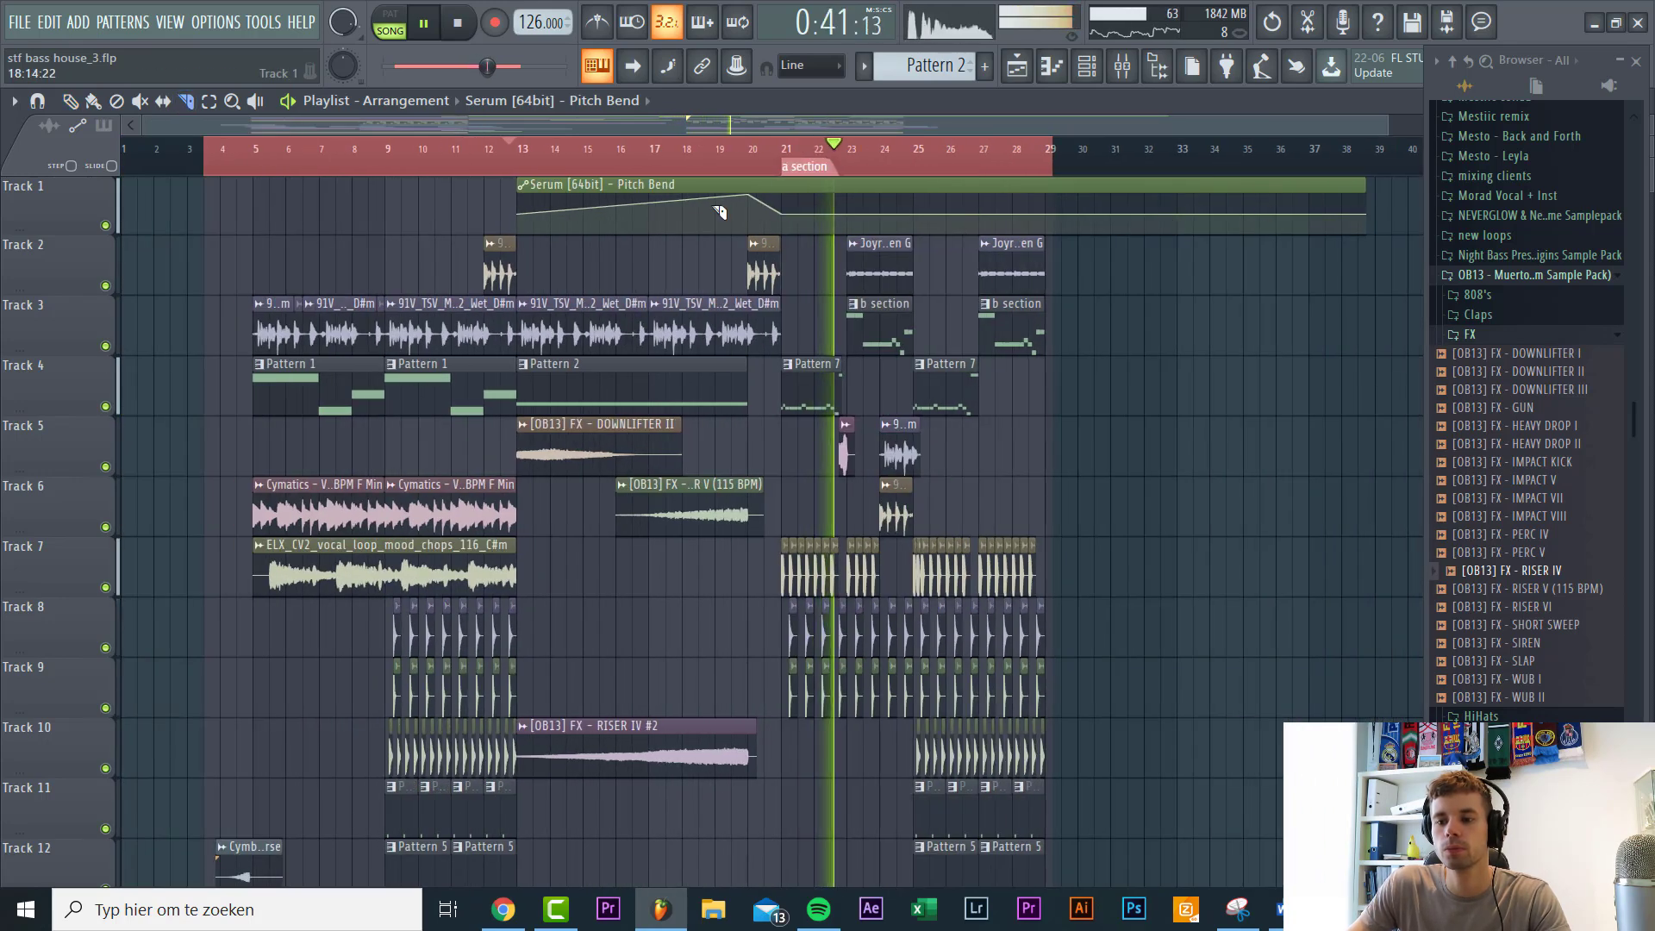
left_click_drag(788, 231, 787, 233)
left_click(516, 153)
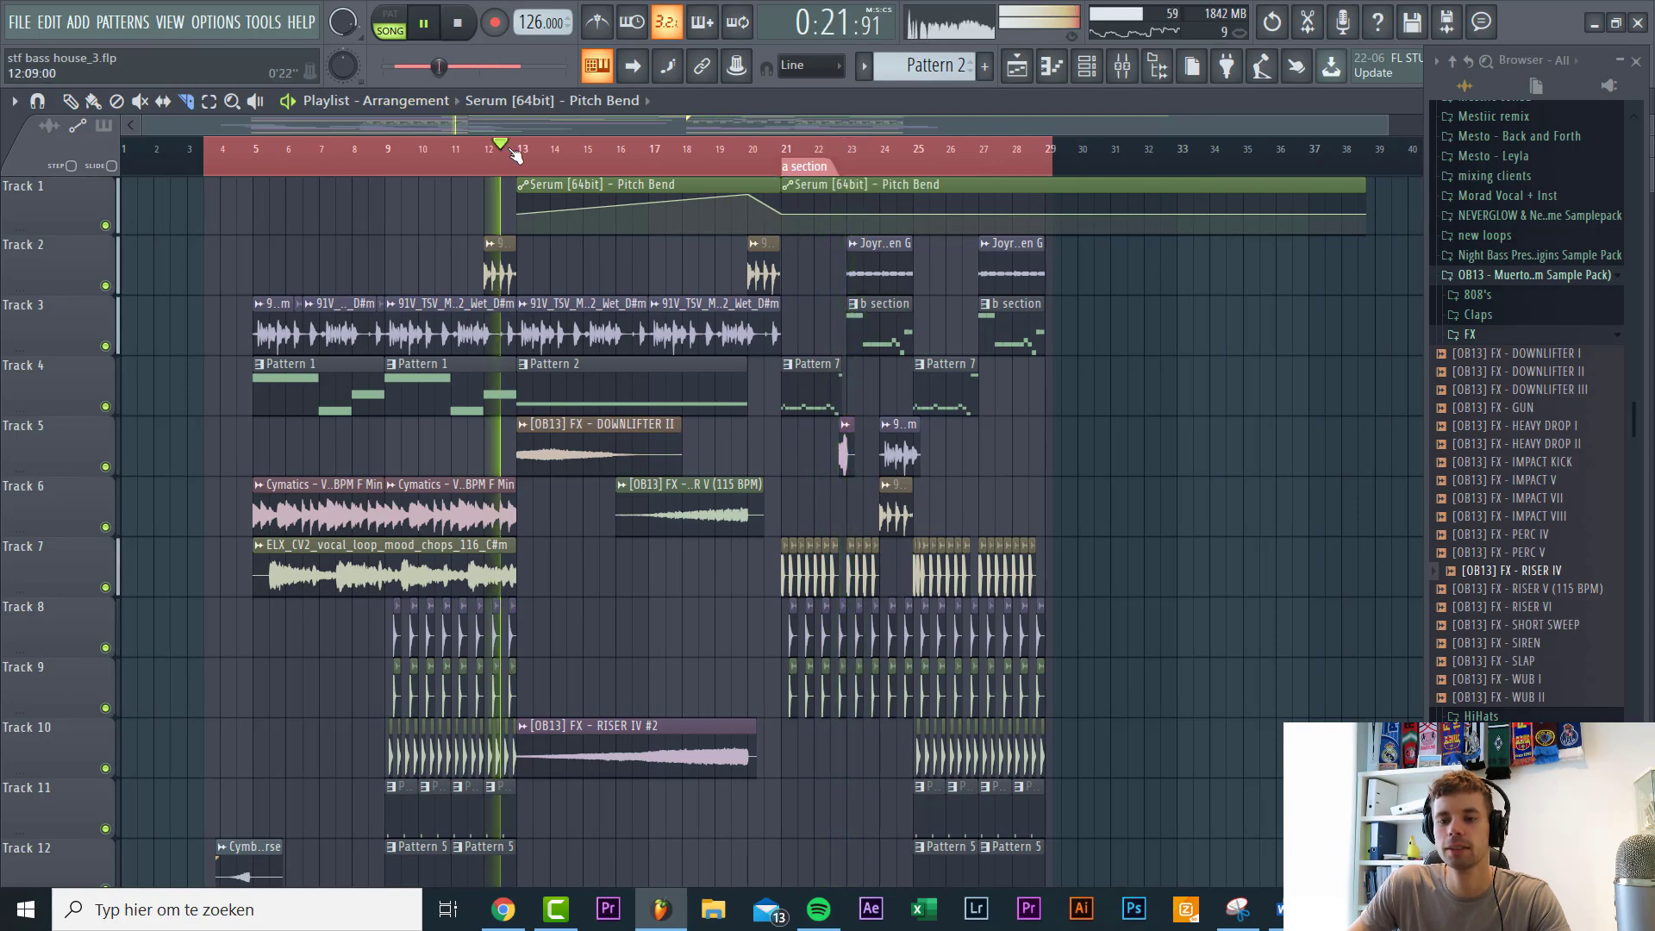
left_click(93, 102)
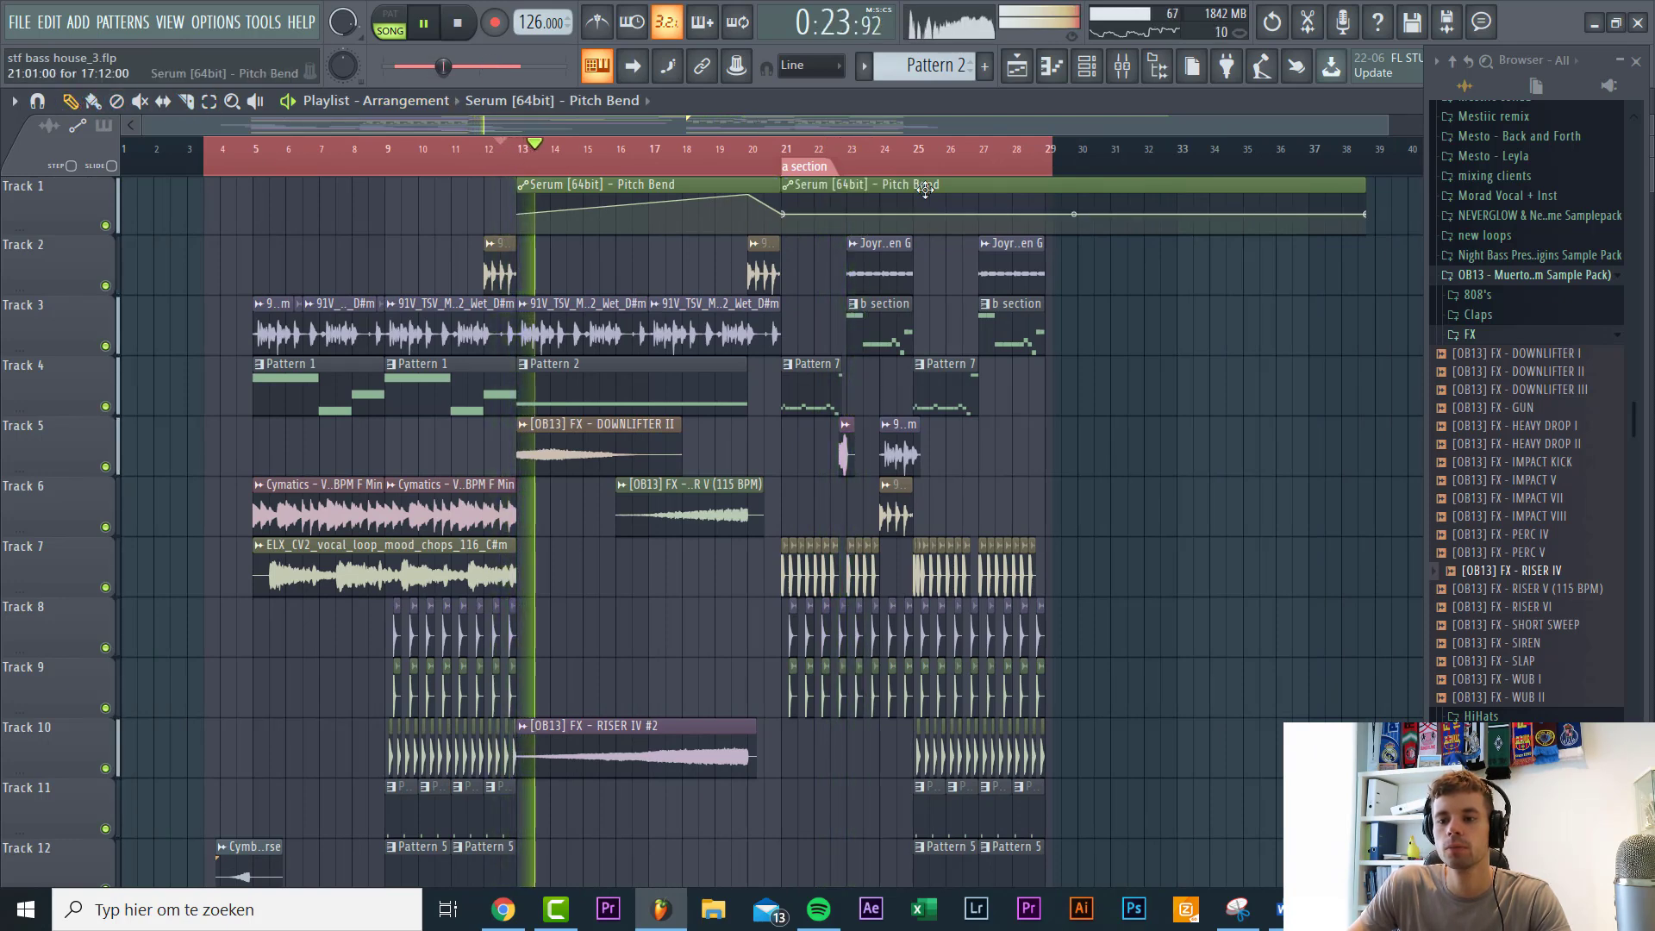
right_click(792, 184)
Step: Check the channel settings of the Downlifter II sample and close them
scroll(667, 345, "up", 3)
double_click(591, 431)
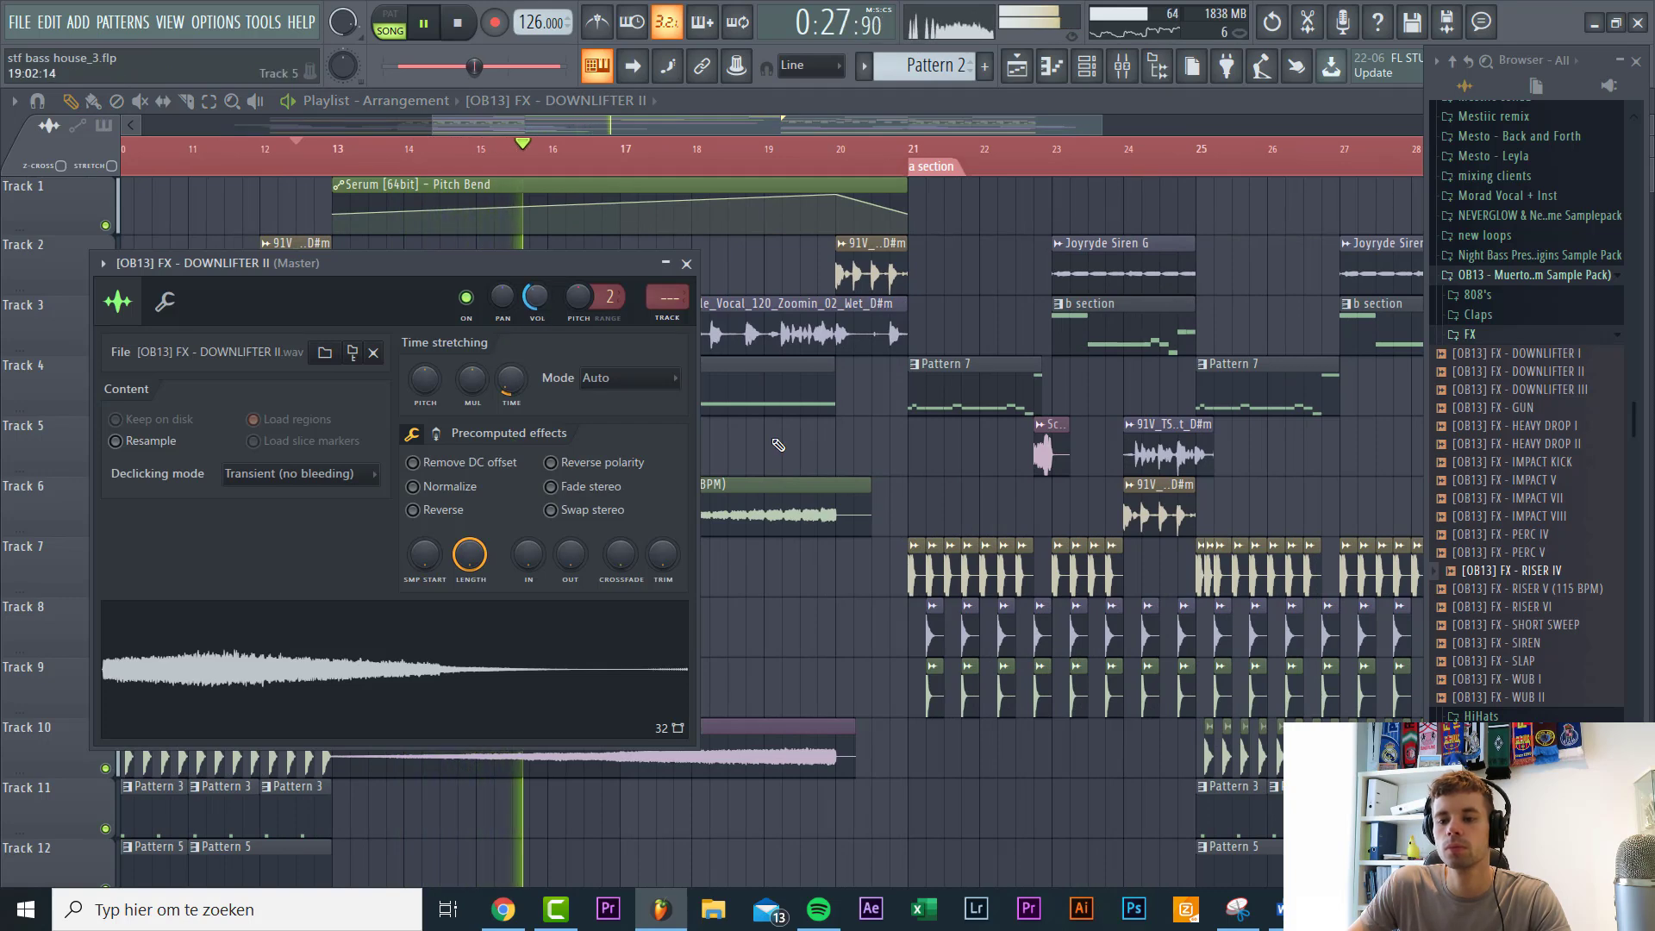
key("Escape")
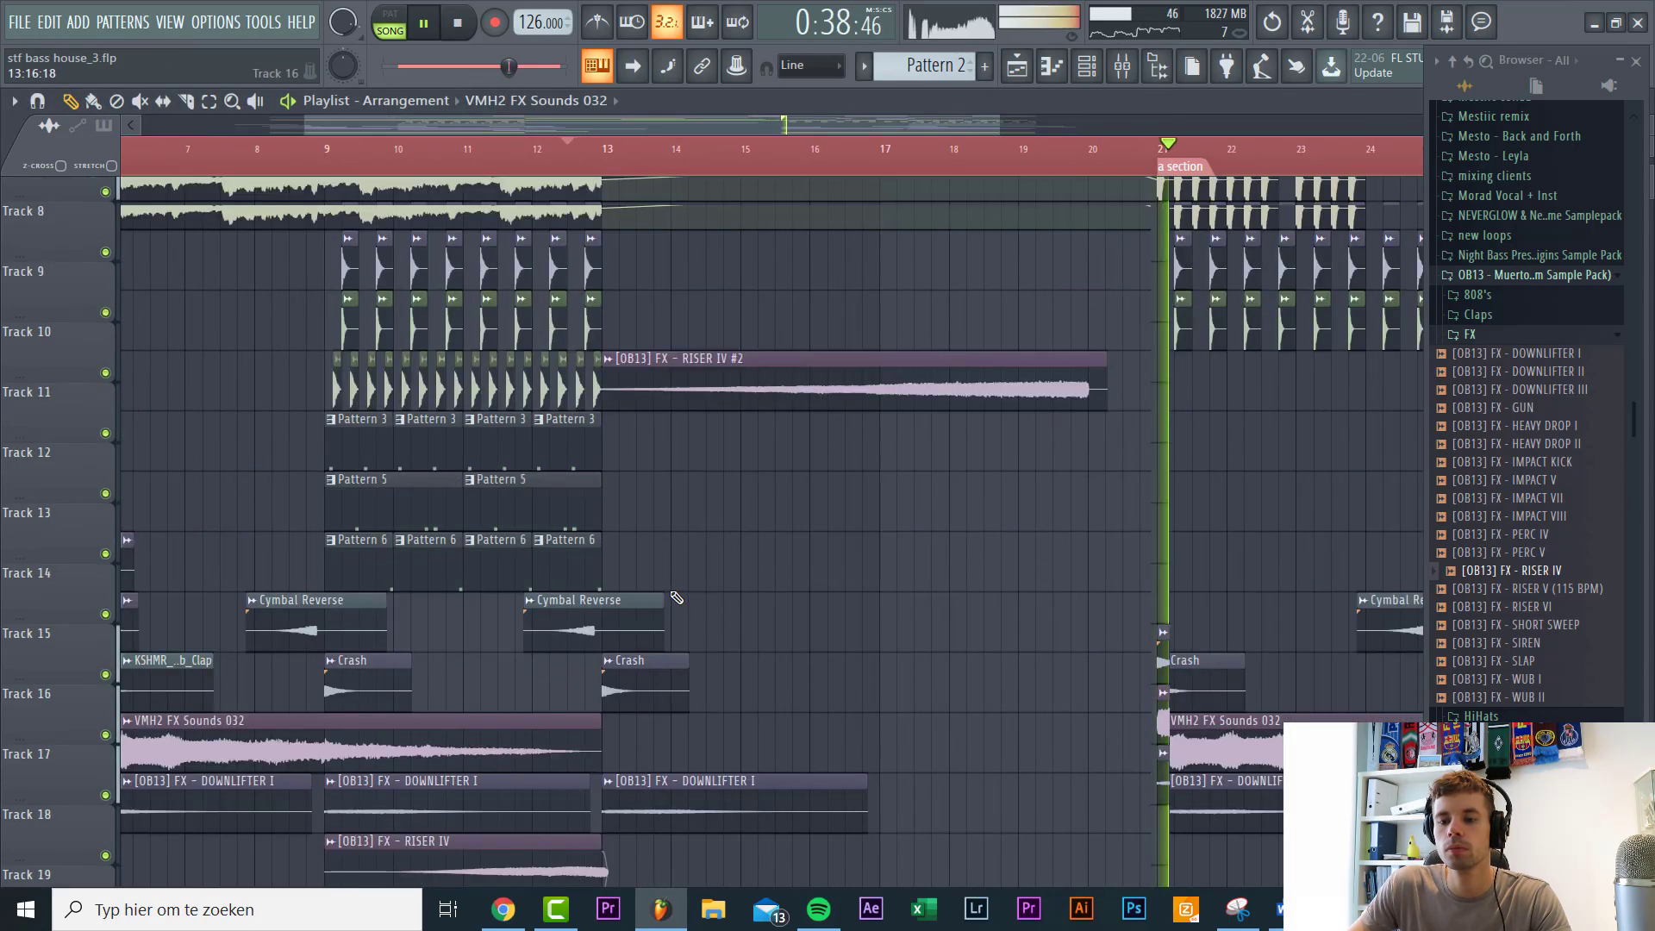
Step: Add a VMH2 FX Sounds 032 clip on Track 16 starting at bar 13
scroll(672, 592, "up", 3)
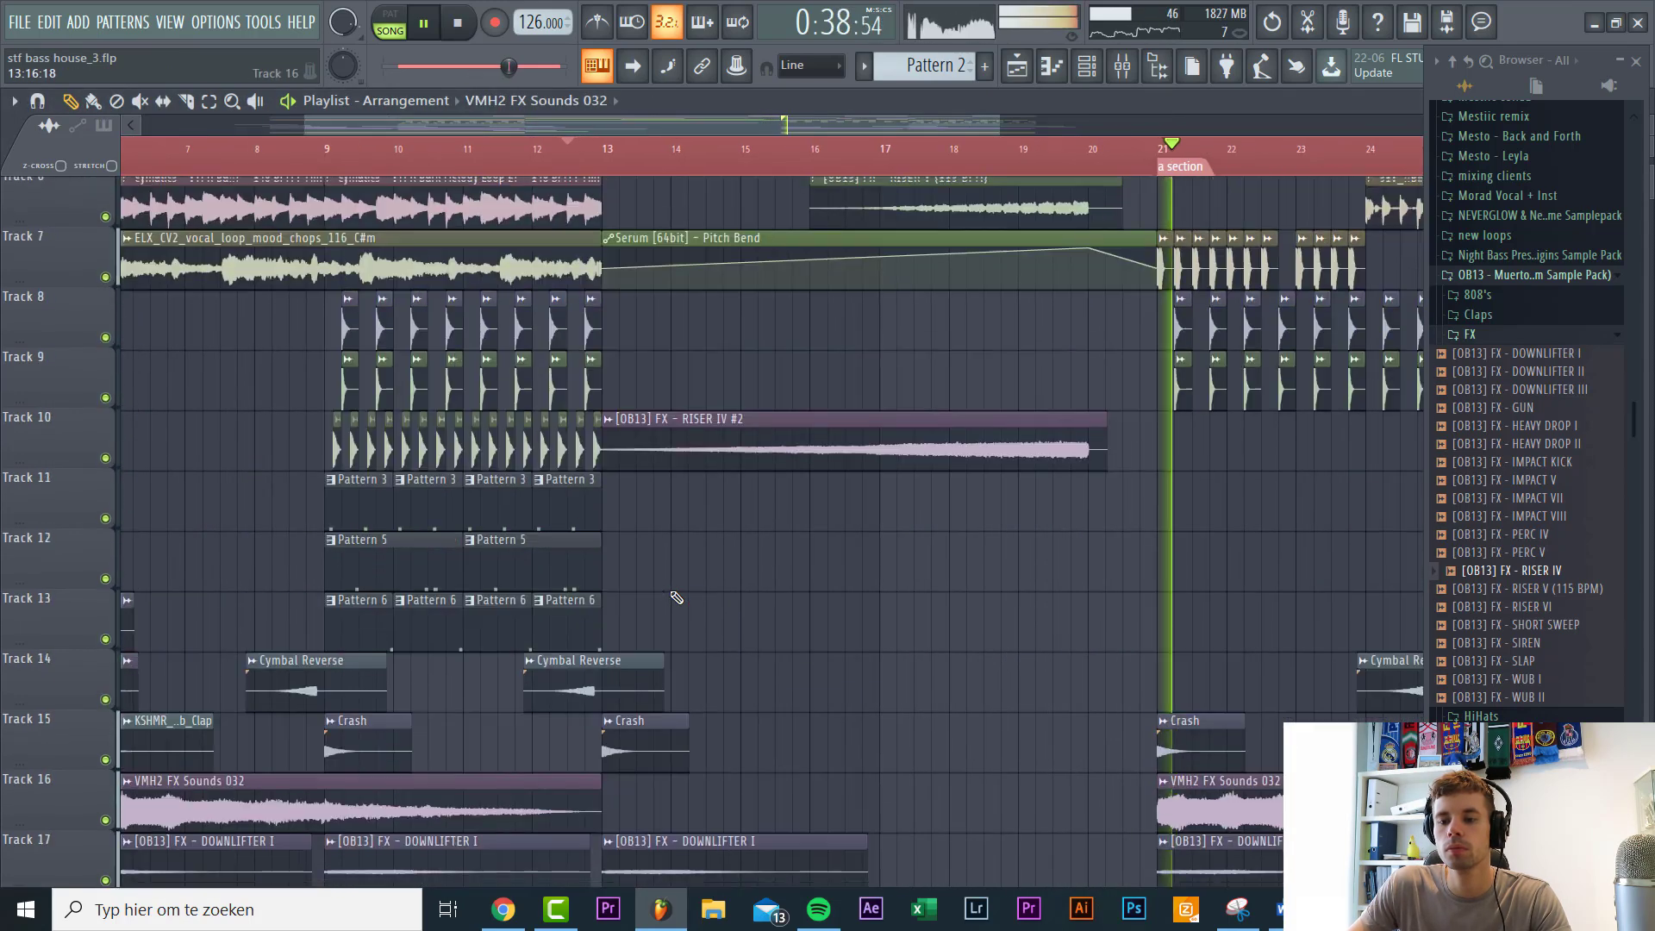
scroll(672, 592, "down", 7)
left_click(672, 592)
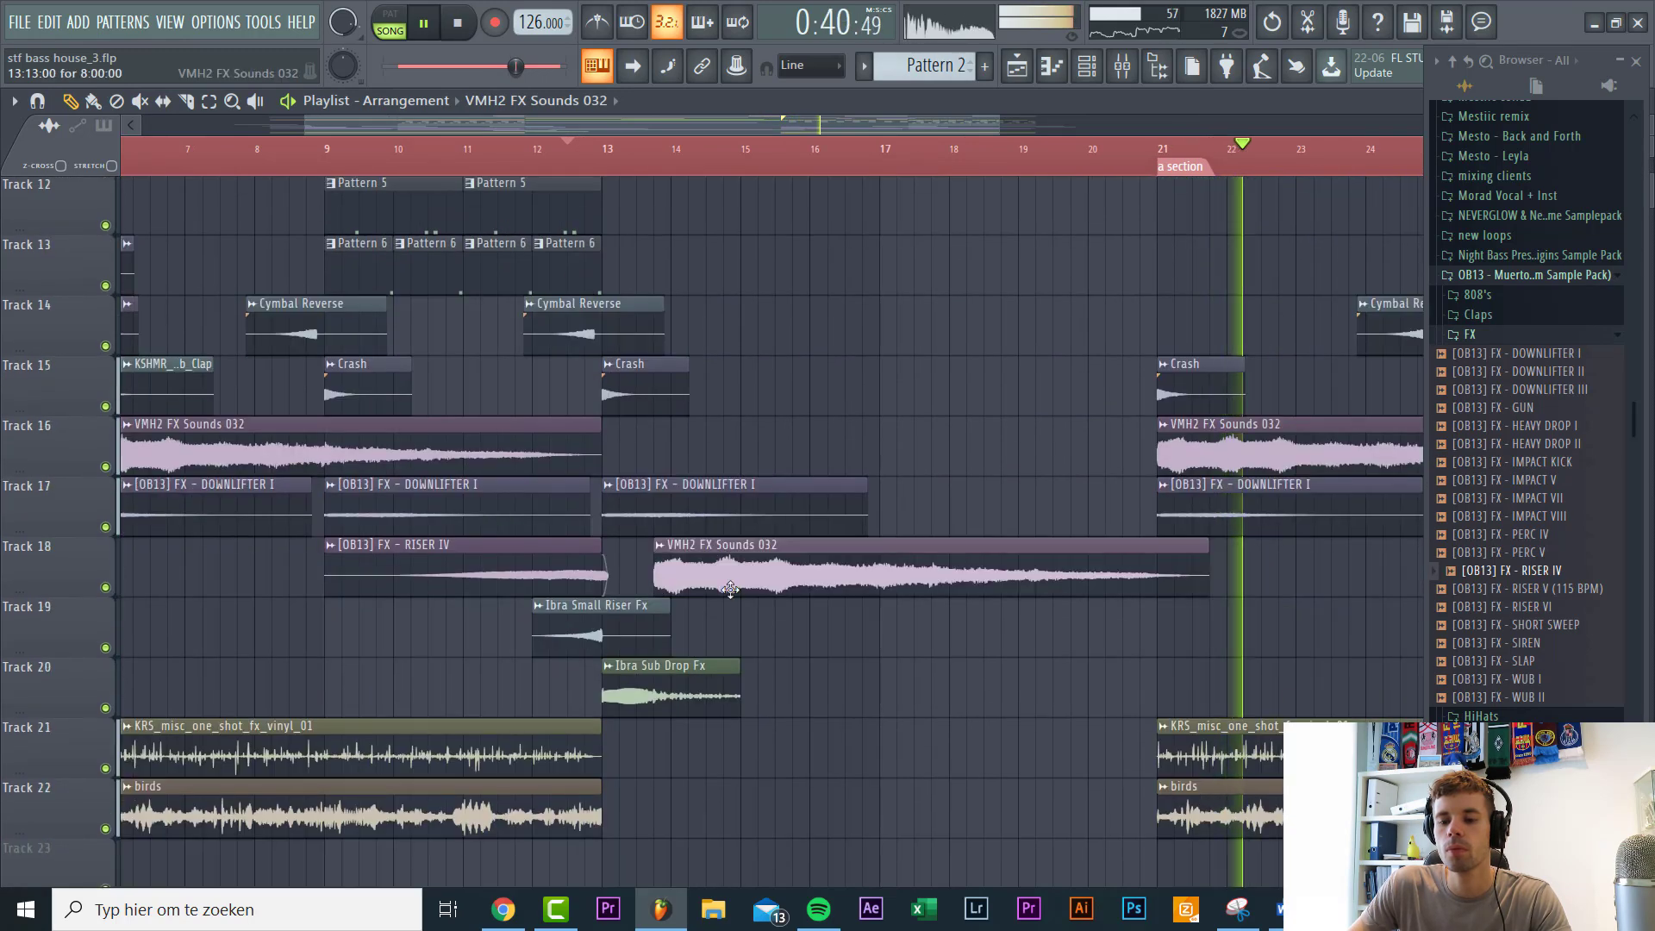
left_click_drag(696, 589, 645, 468)
Step: Play from just before bar 13, check the Ibra Sub Drop Fx sample, and delete its clip at bar 13 on Track 20
left_click(582, 148)
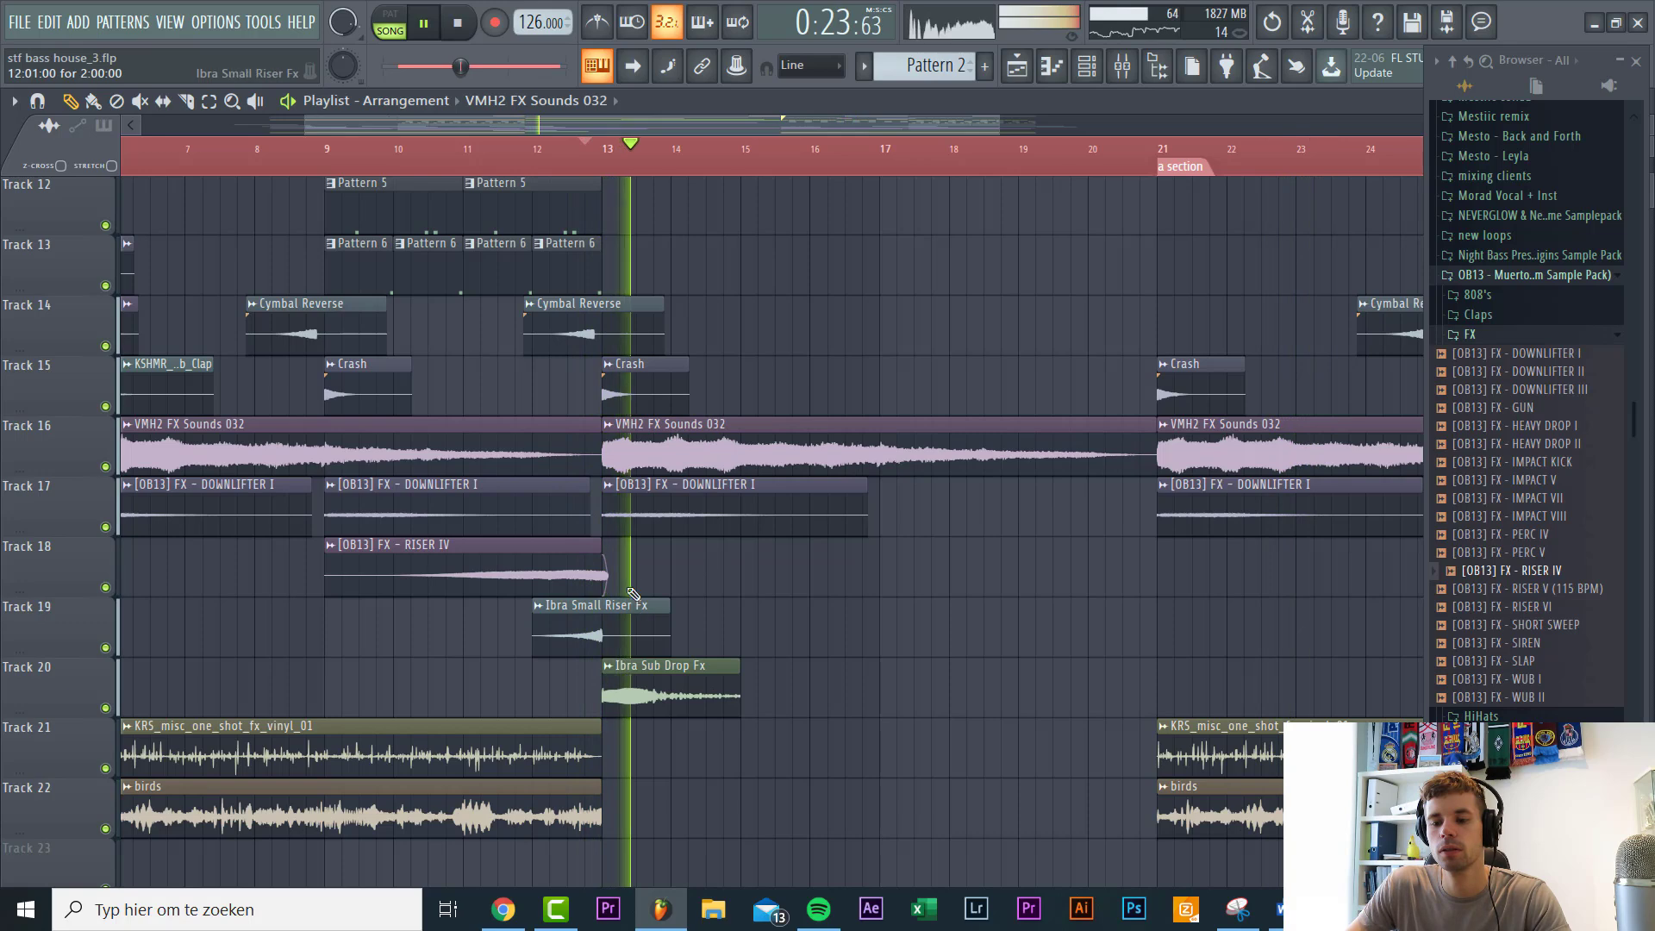
double_click(699, 697)
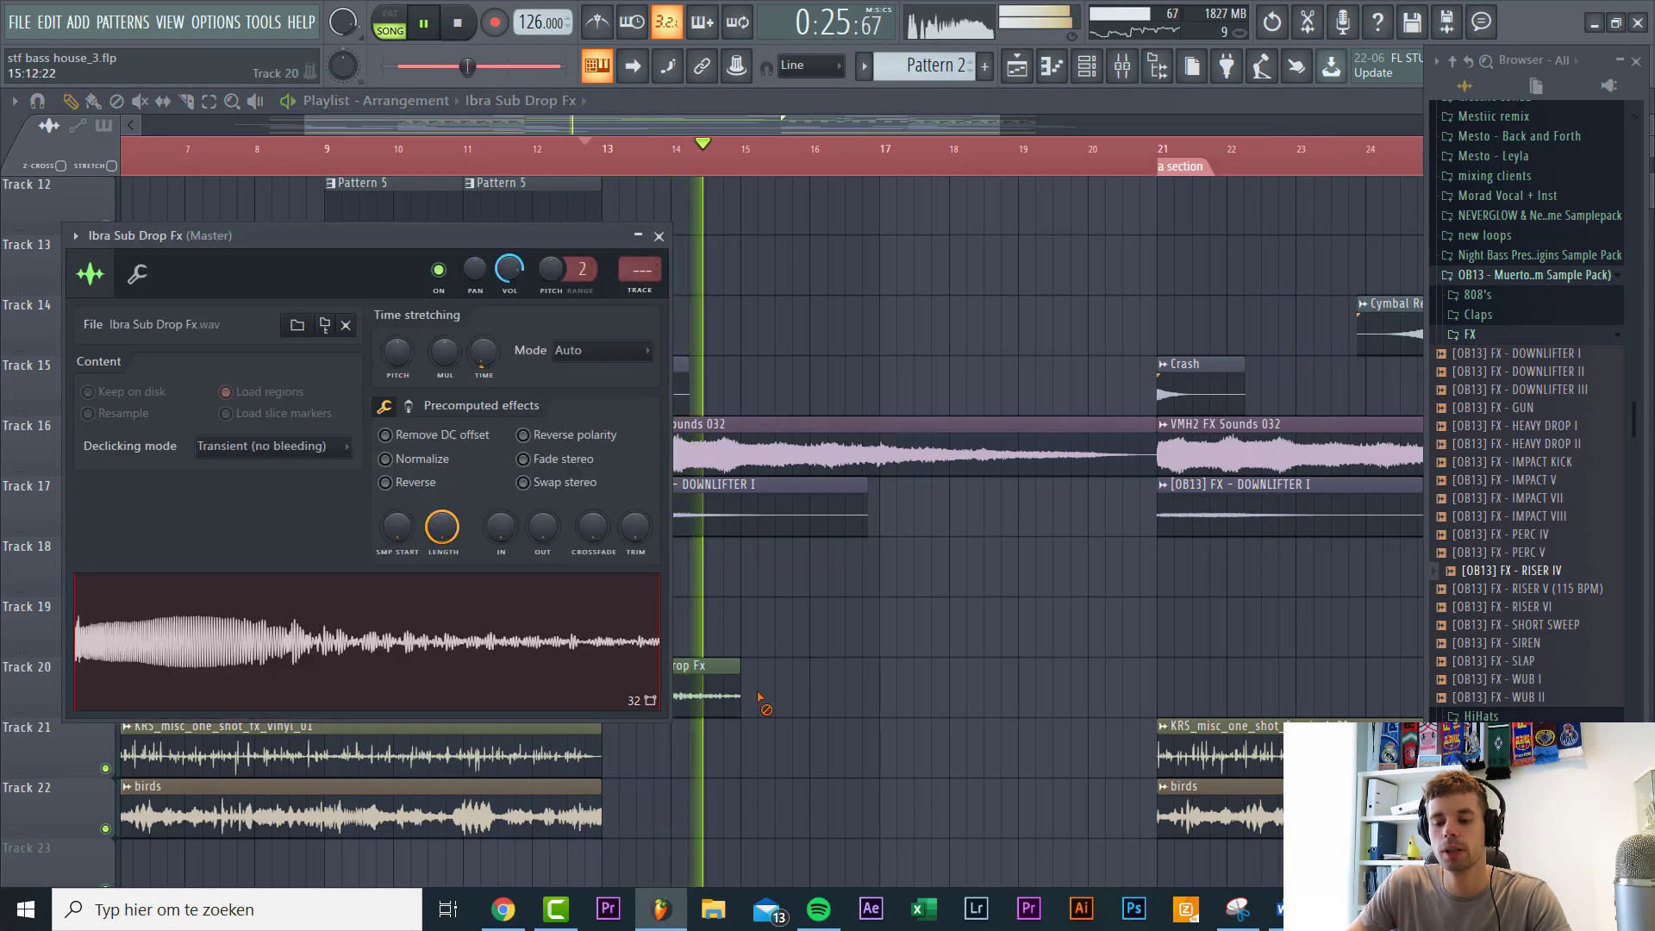
key("Escape")
right_click(704, 695)
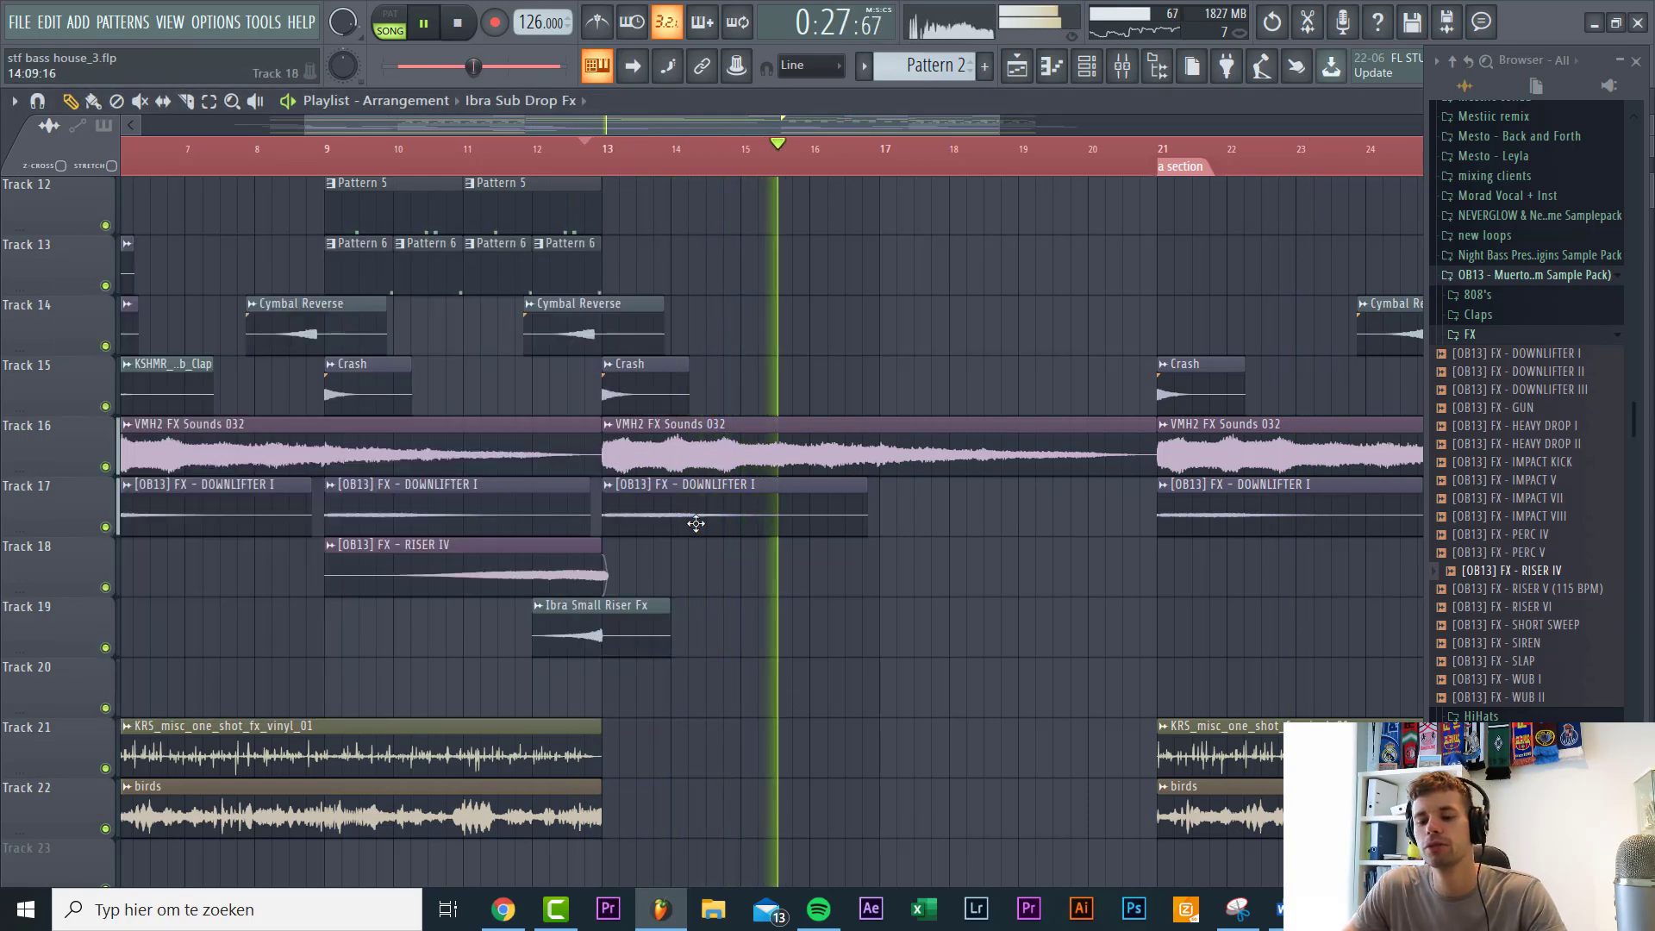
Step: Duplicate the vinyl noise and birds clips on Tracks 21 and 22 to fill bars 13 to 21
scroll(708, 569, "down", 3)
scroll(711, 570, "down", 2, "ctrl")
left_click_drag(683, 597, 489, 778)
key("ctrl+b")
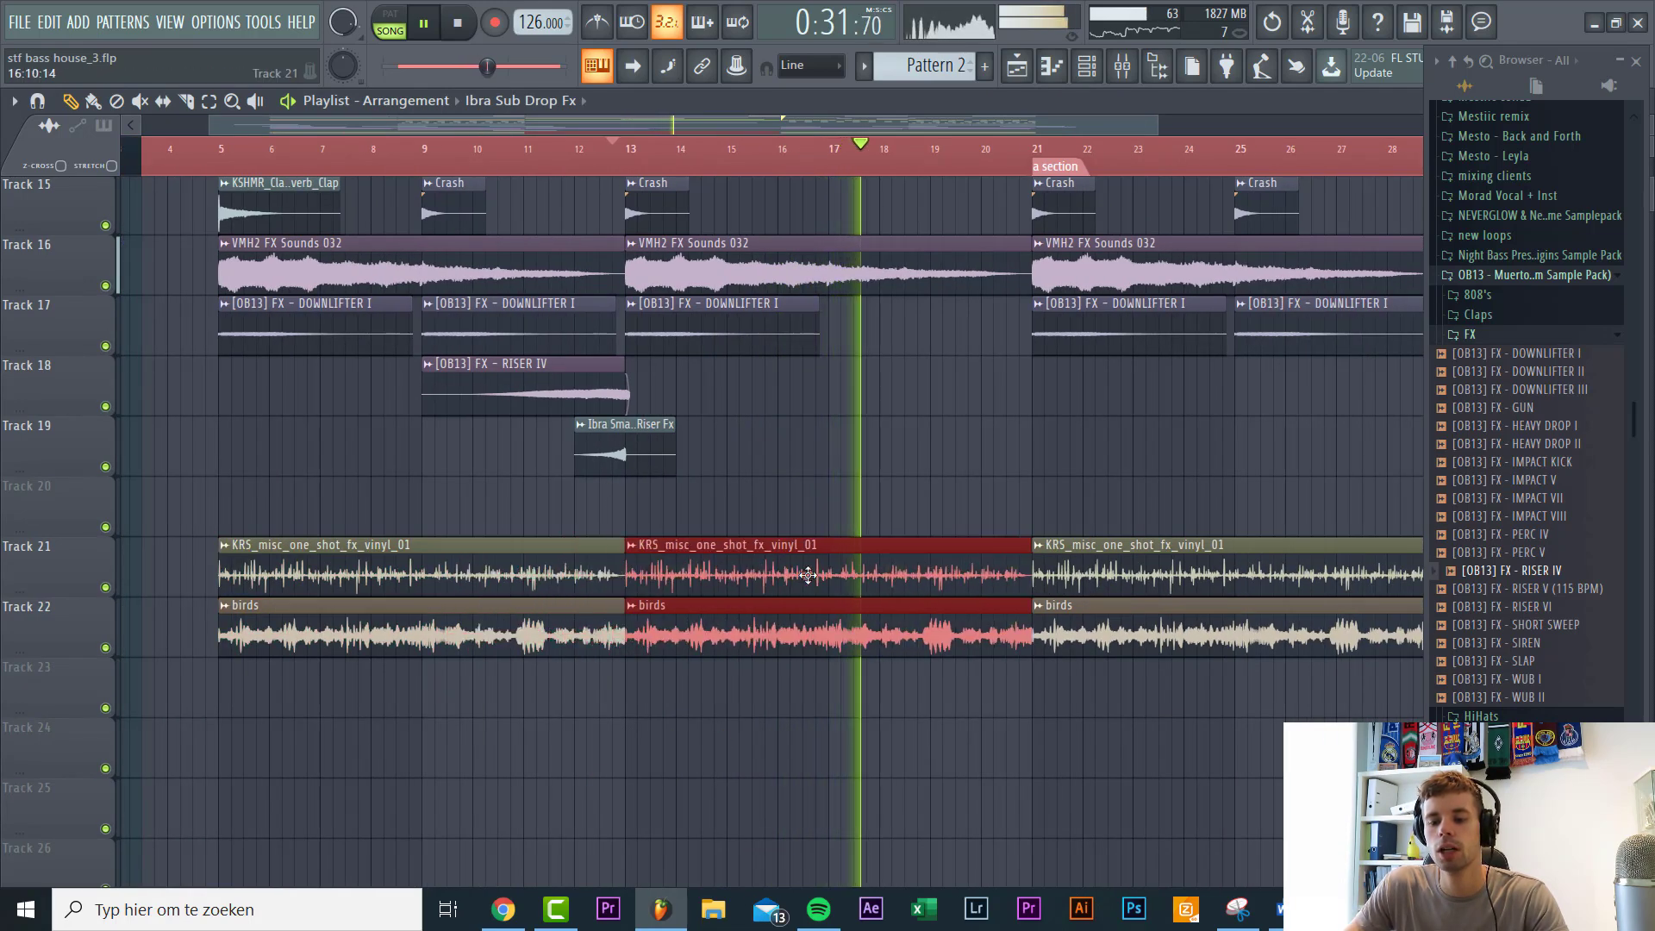
Step: Place four Kick Infinite clips one beat apart on Track 8, starting at bar 17
scroll(808, 576, "up", 13)
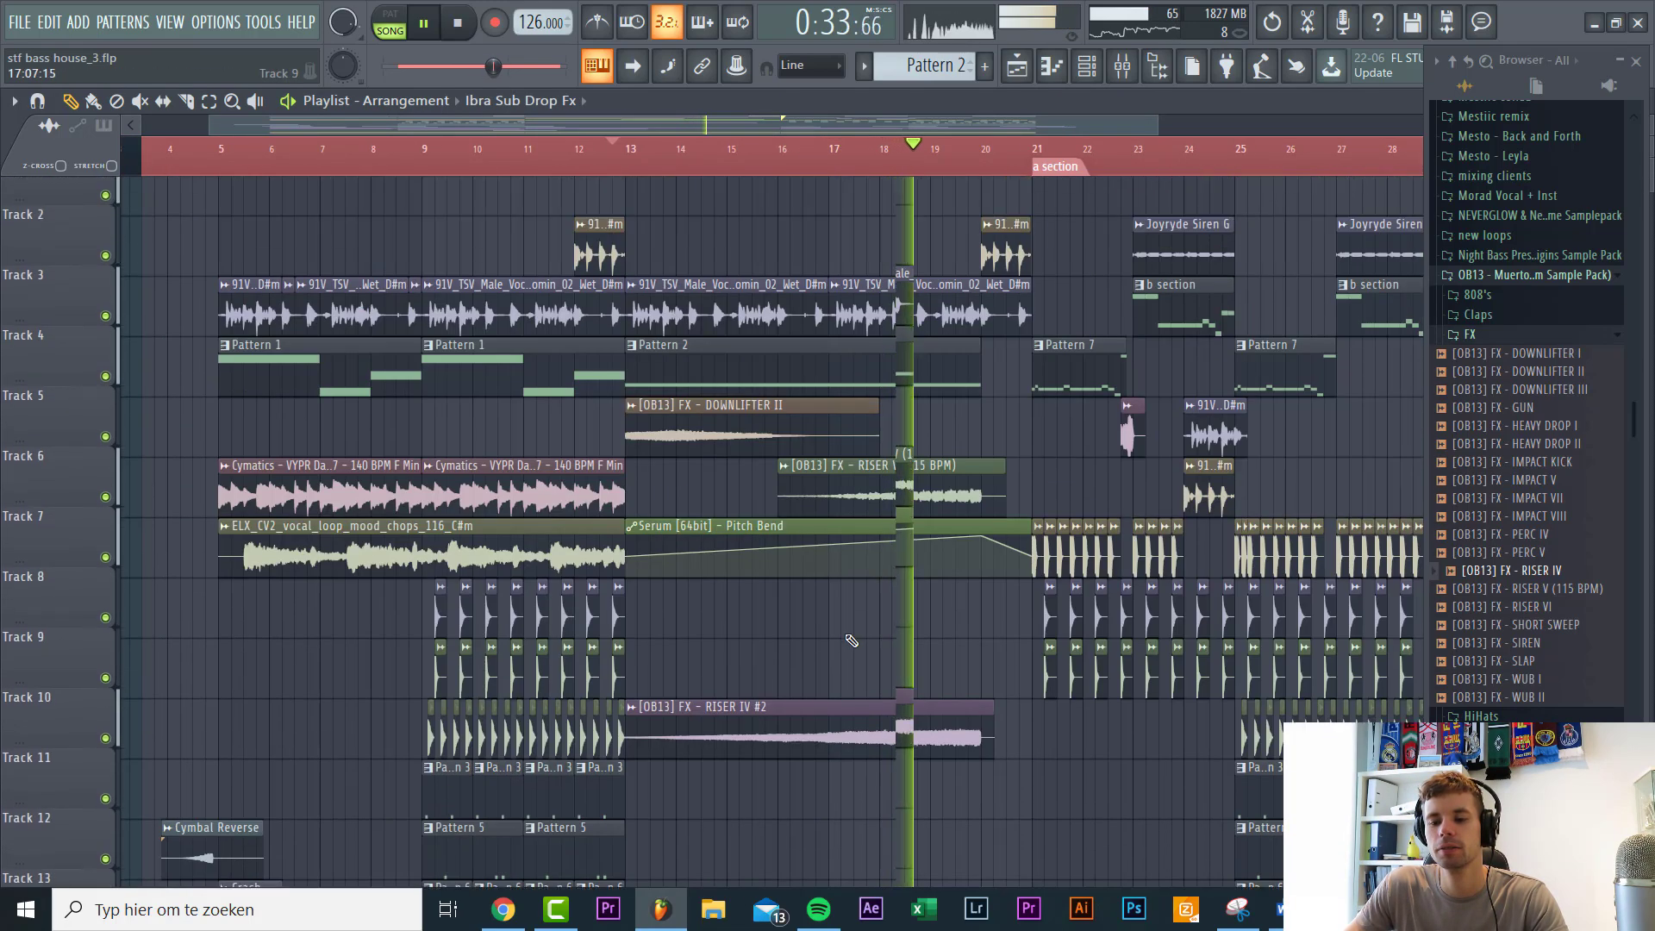
scroll(851, 640, "up", 1)
scroll(806, 635, "up", 4, "ctrl")
key("space")
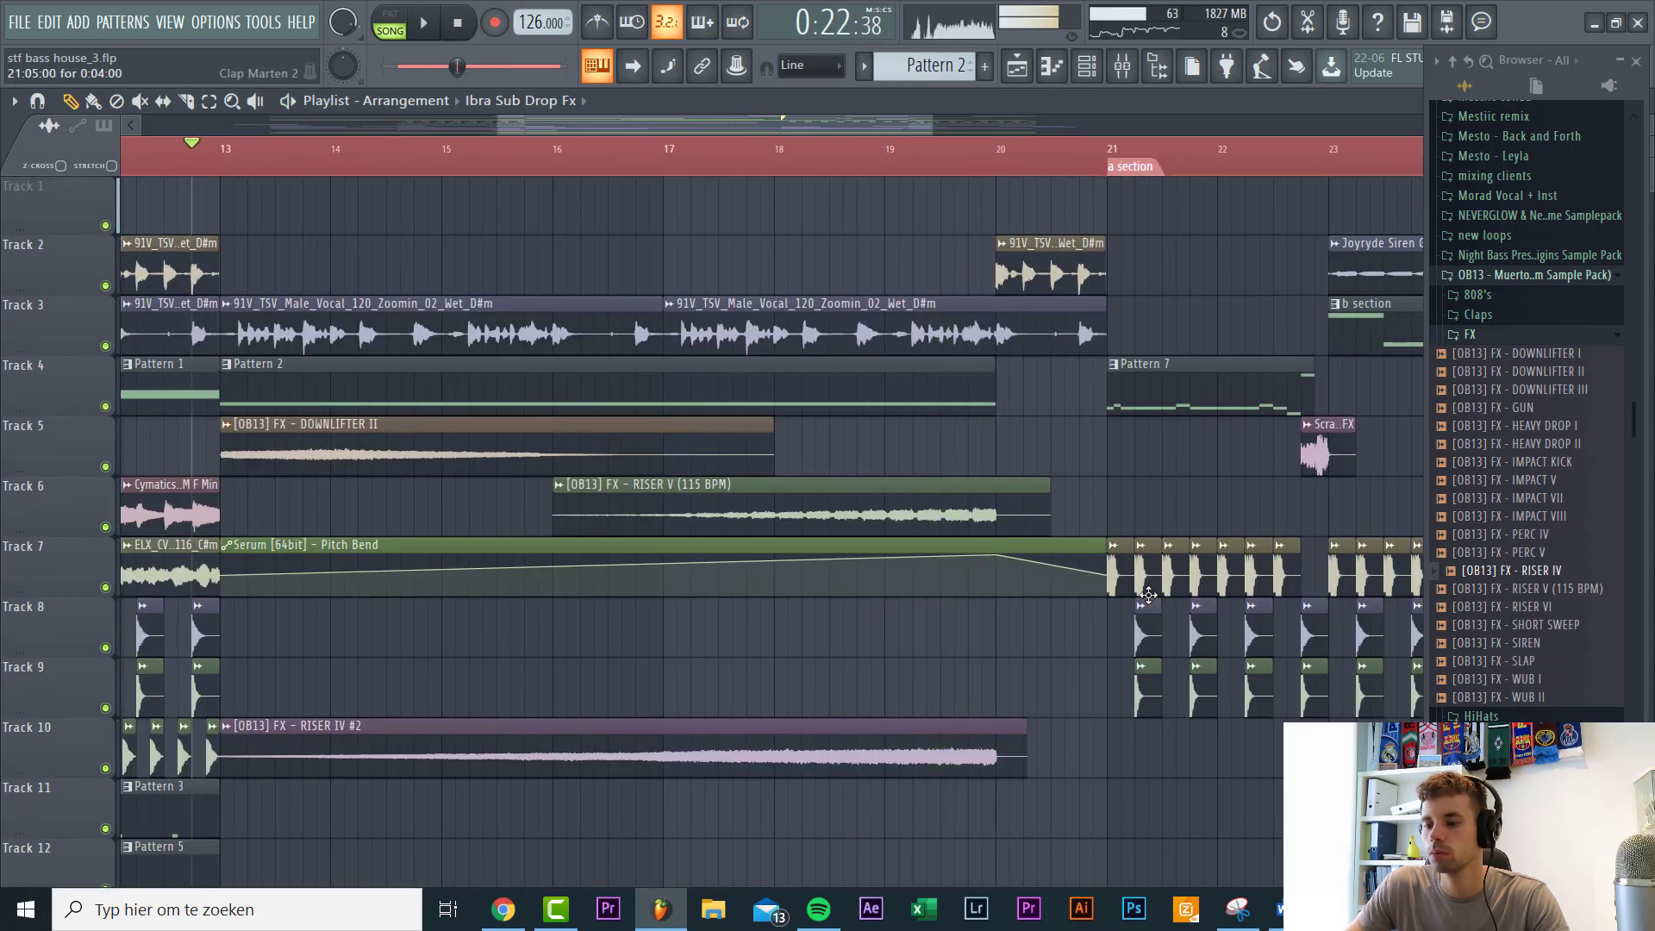
double_click(1128, 577)
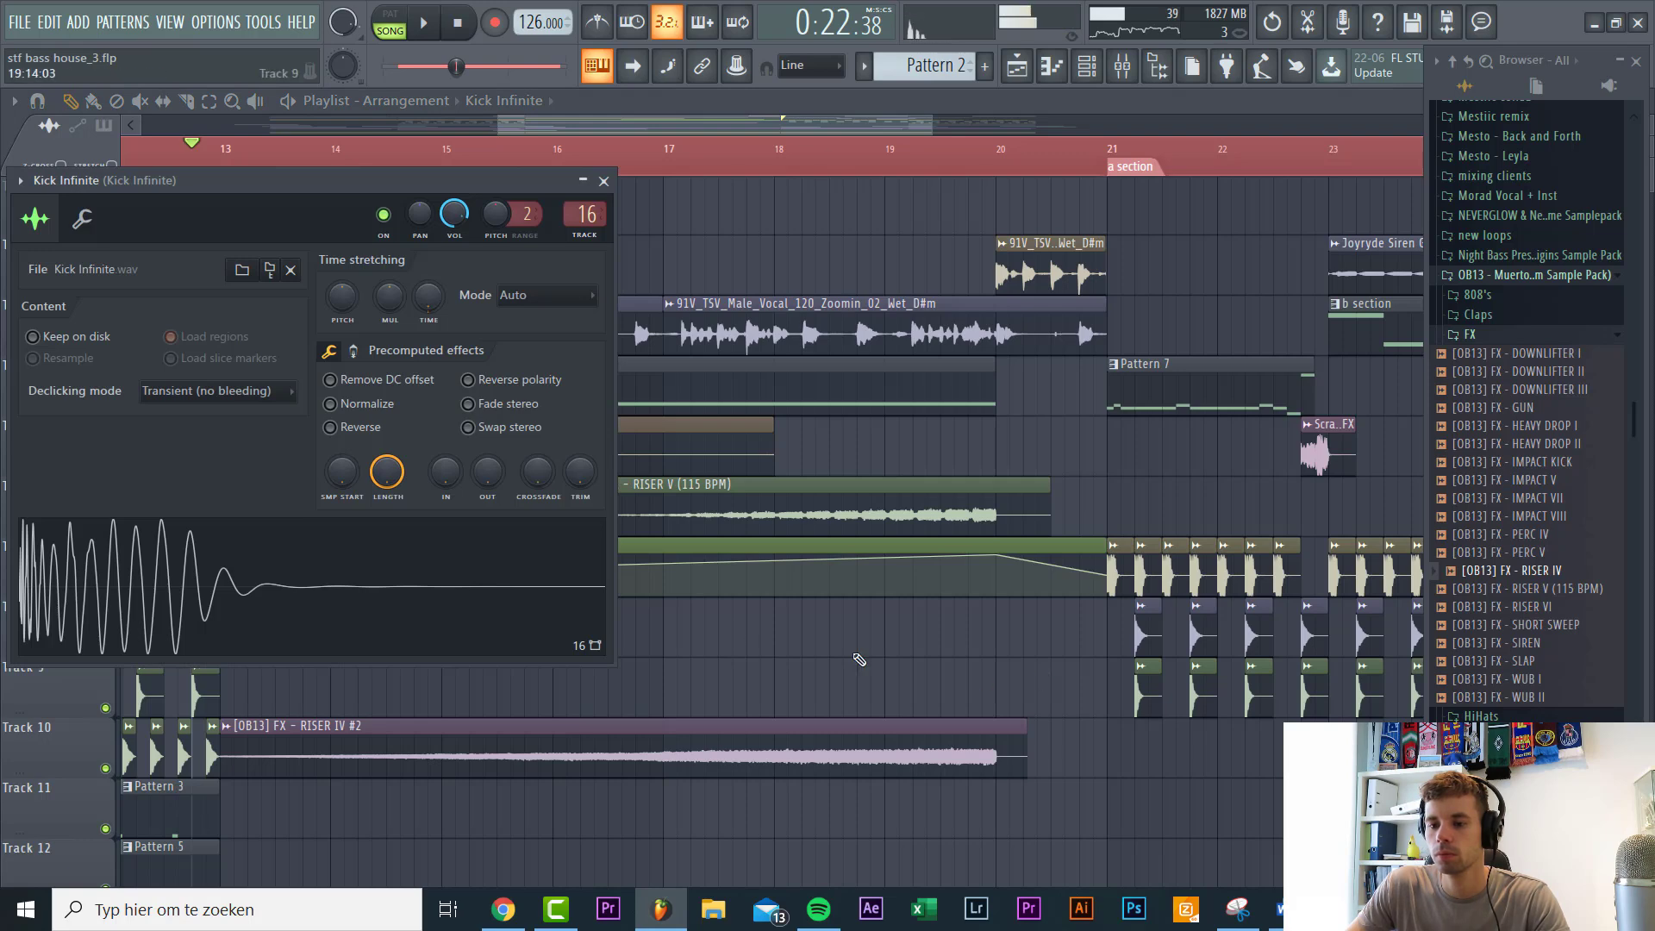
left_click(670, 620)
scroll(691, 667, "up", 2, "ctrl")
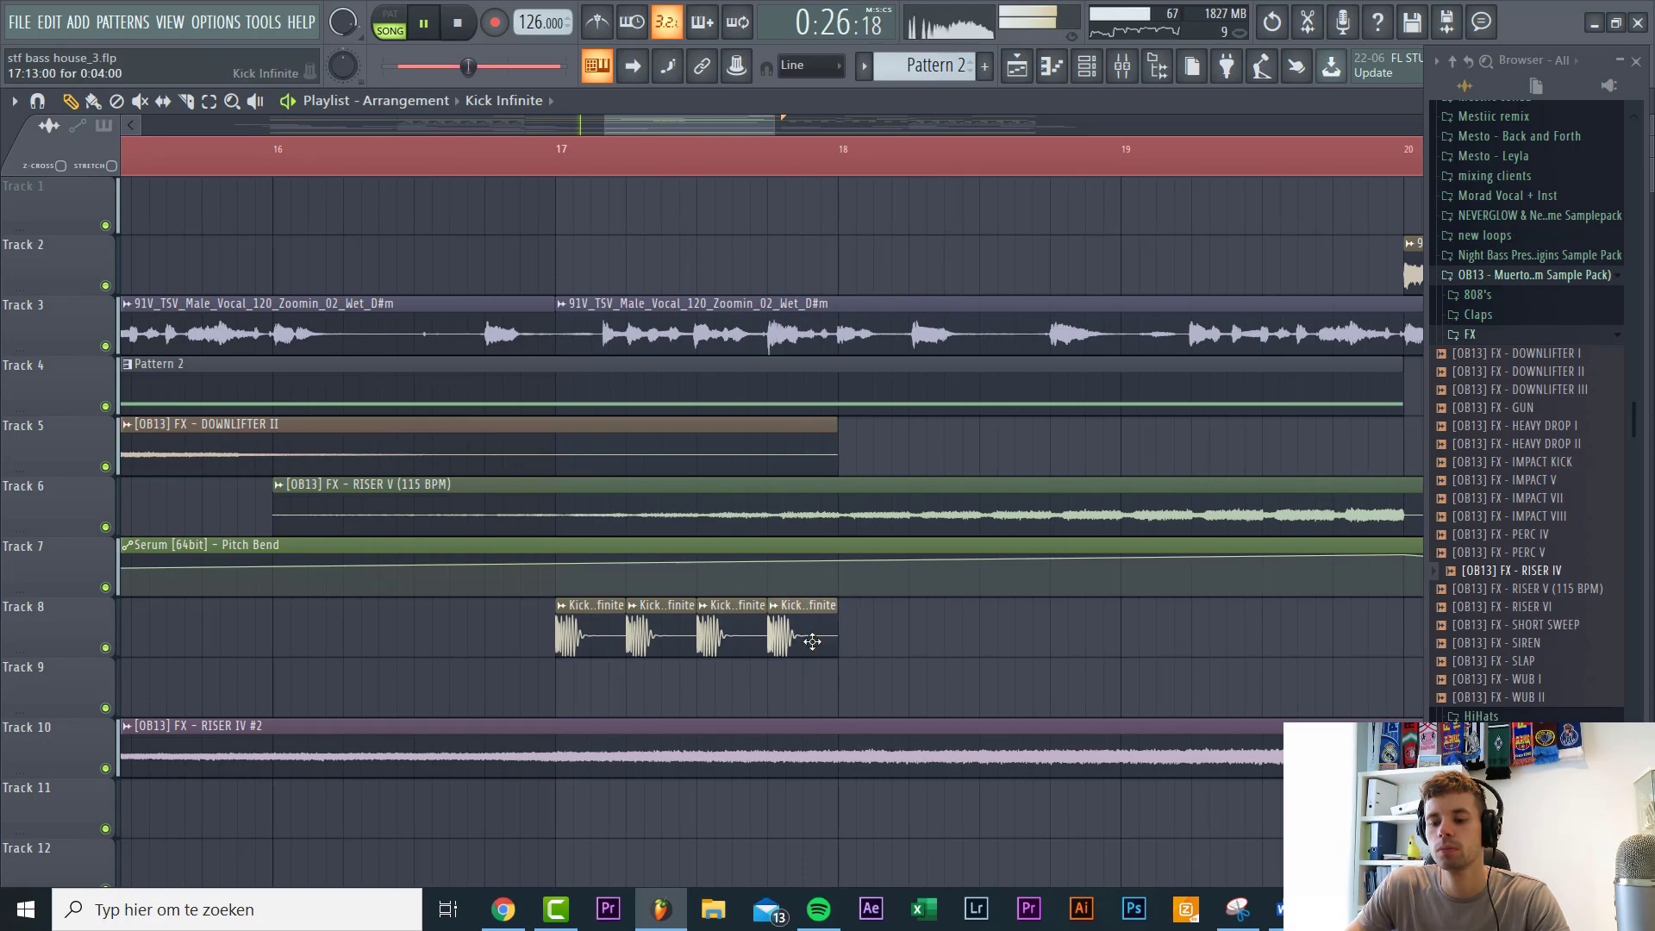
scroll(813, 642, "down", 5)
scroll(964, 684, "up", 2)
Step: Duplicate the bar of kicks twice so that the pattern on Track 8 runs until bar 20
left_click_drag(961, 683, 592, 632)
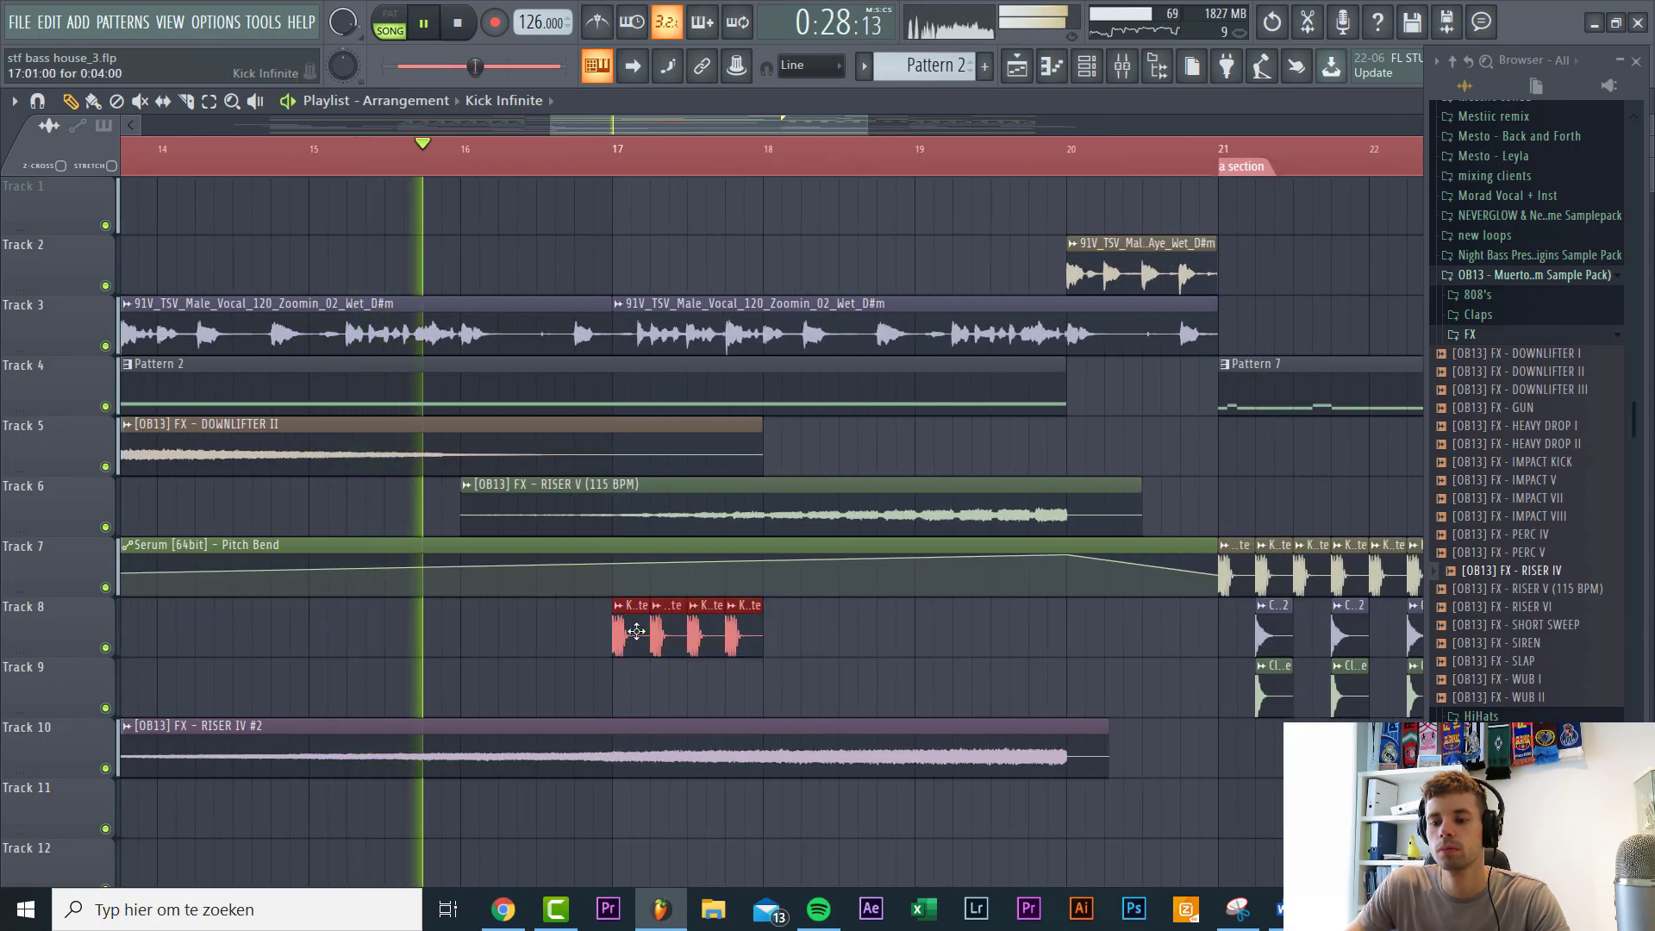
key("ctrl+b")
left_click_drag(944, 714, 787, 647)
key("ctrl+b")
scroll(847, 651, "up", 2)
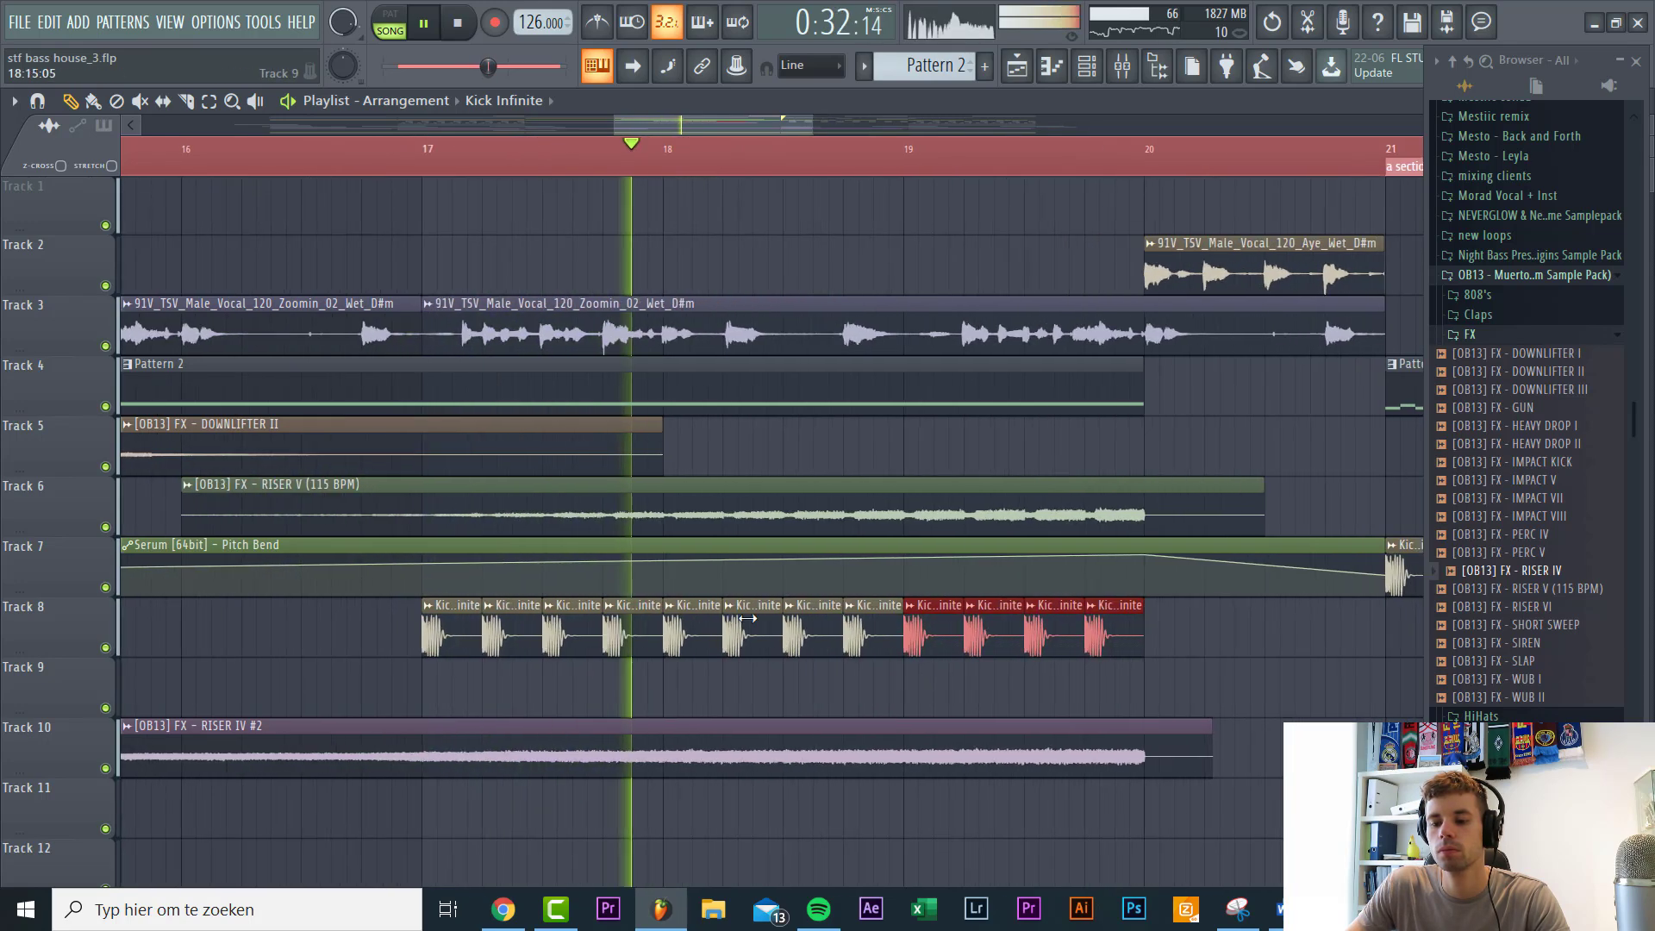
Step: Copy the four kicks of bar 19 half a beat later to double the kick rhythm before bar 20
left_click(694, 681)
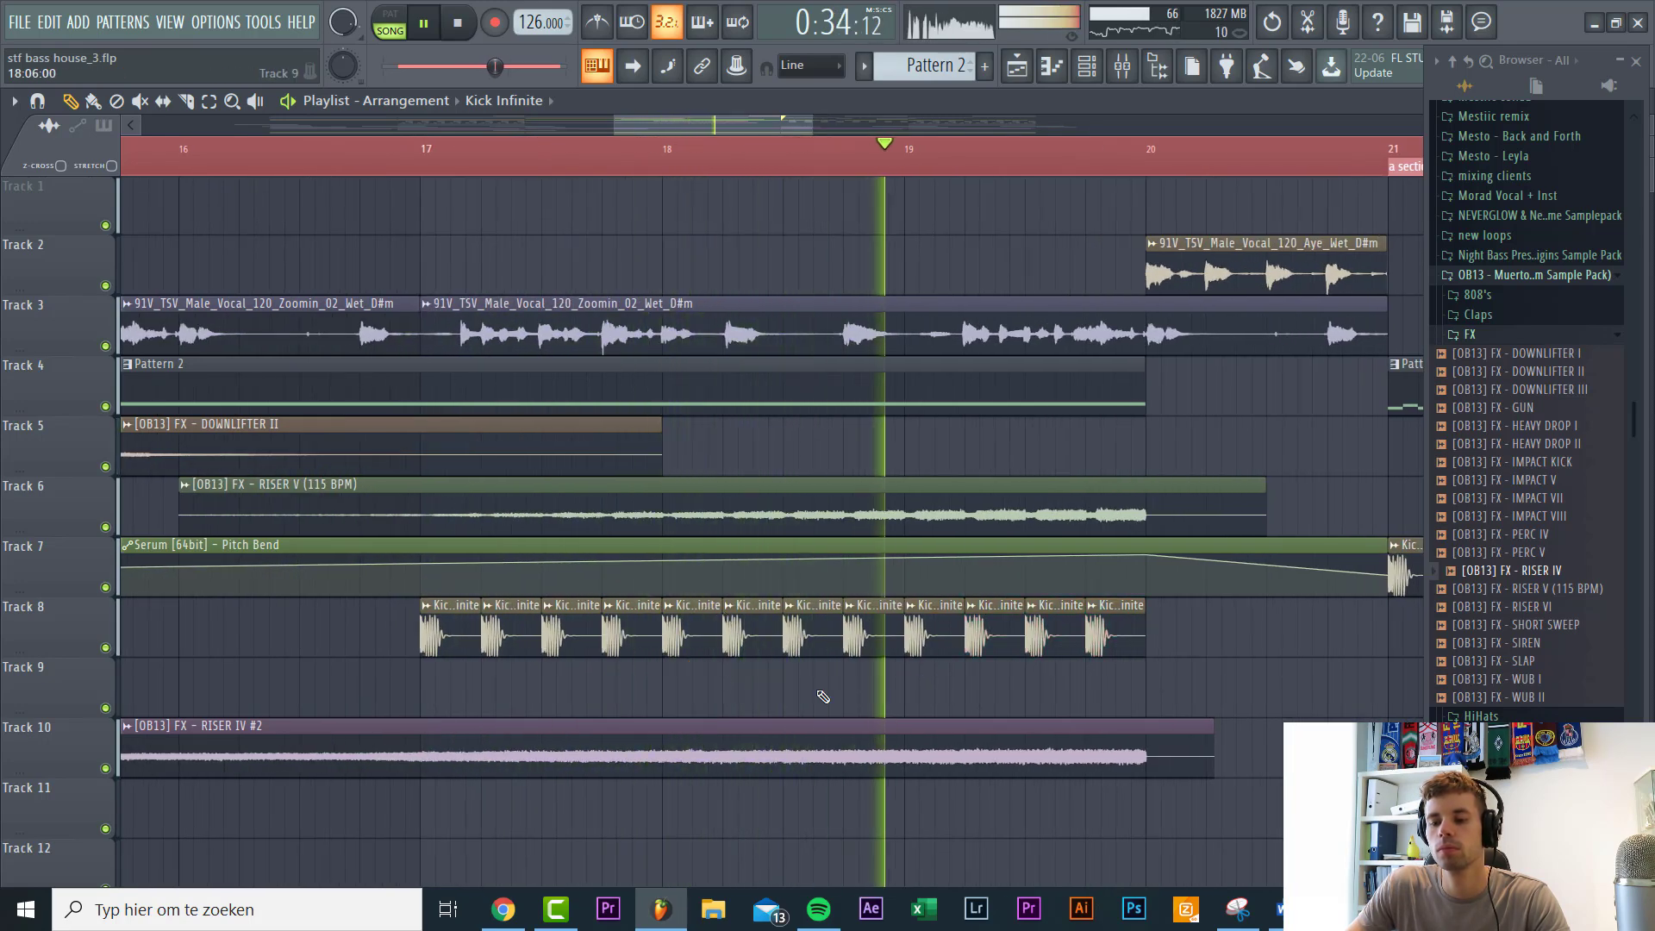
left_click_drag(957, 640, 1104, 633)
left_click_drag(951, 632, 984, 632)
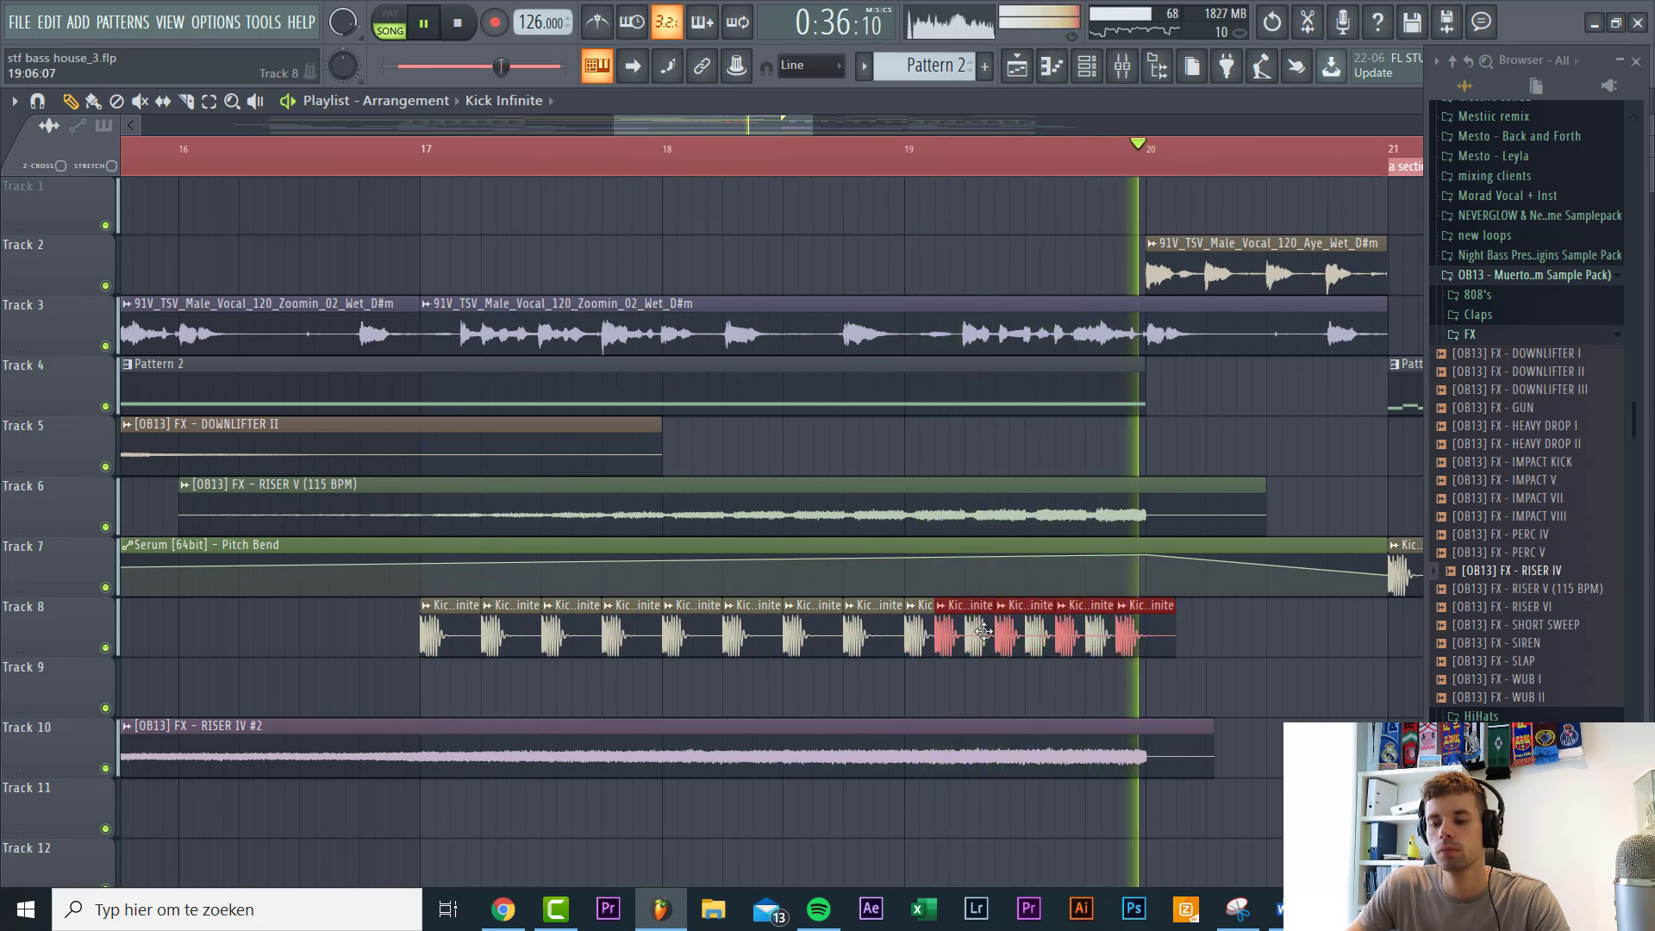
Step: Leave the Serum piano roll, open the mixer, and close the browser to reveal the effect slots
scroll(939, 638, "down", 4)
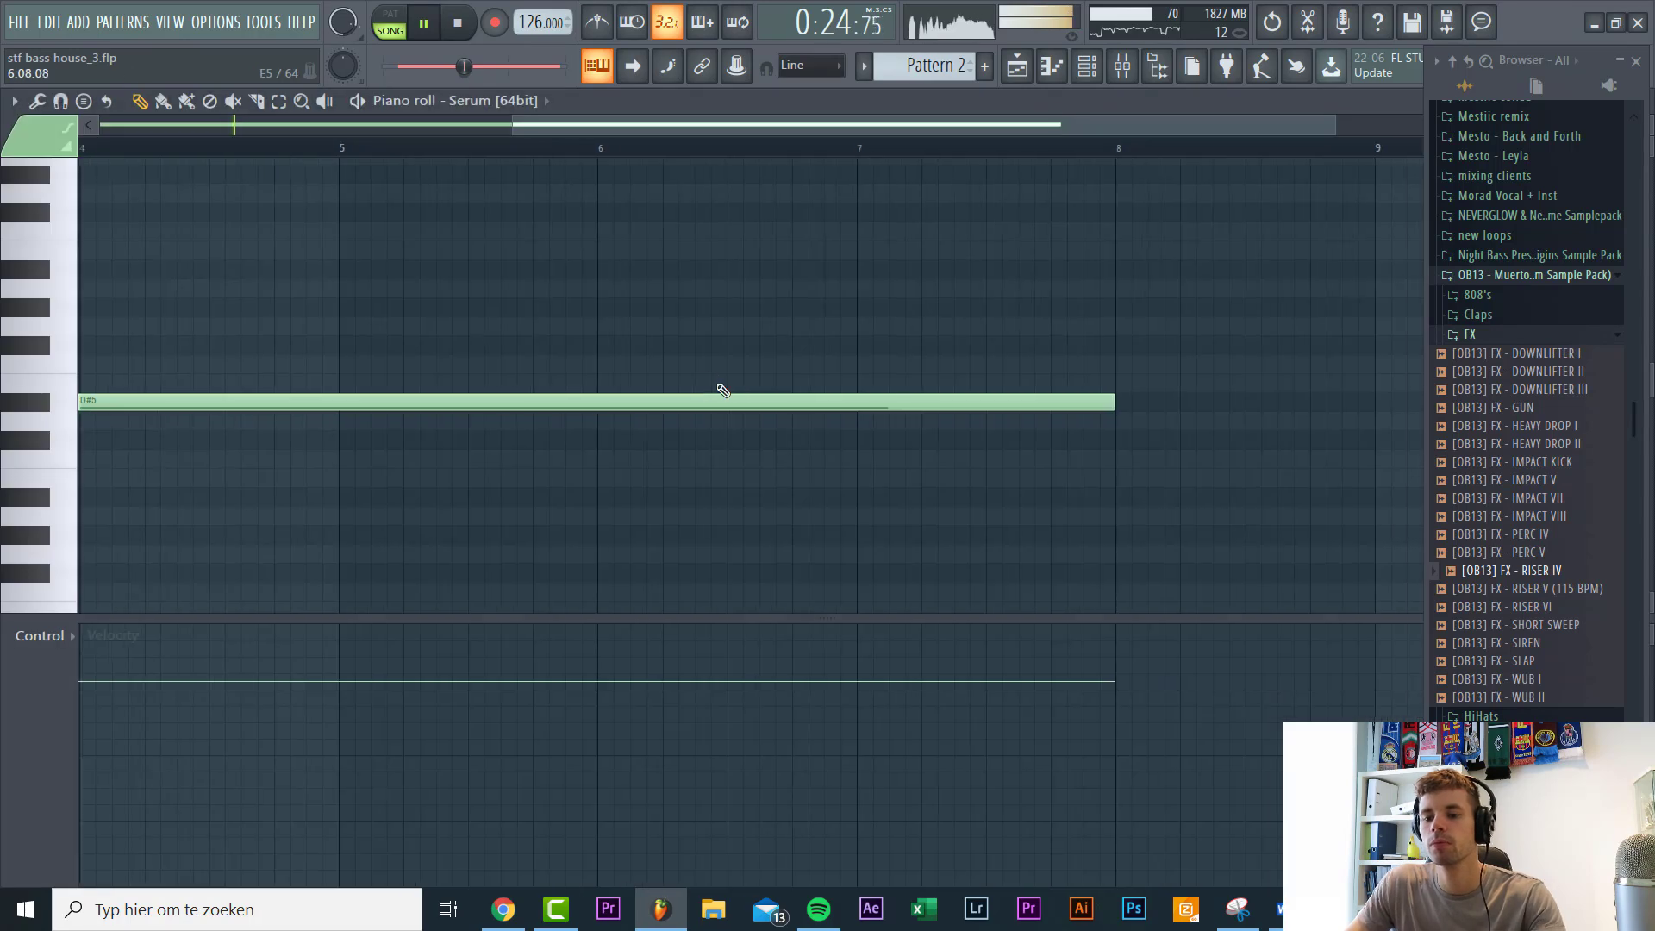
double_click(717, 386)
key("F6")
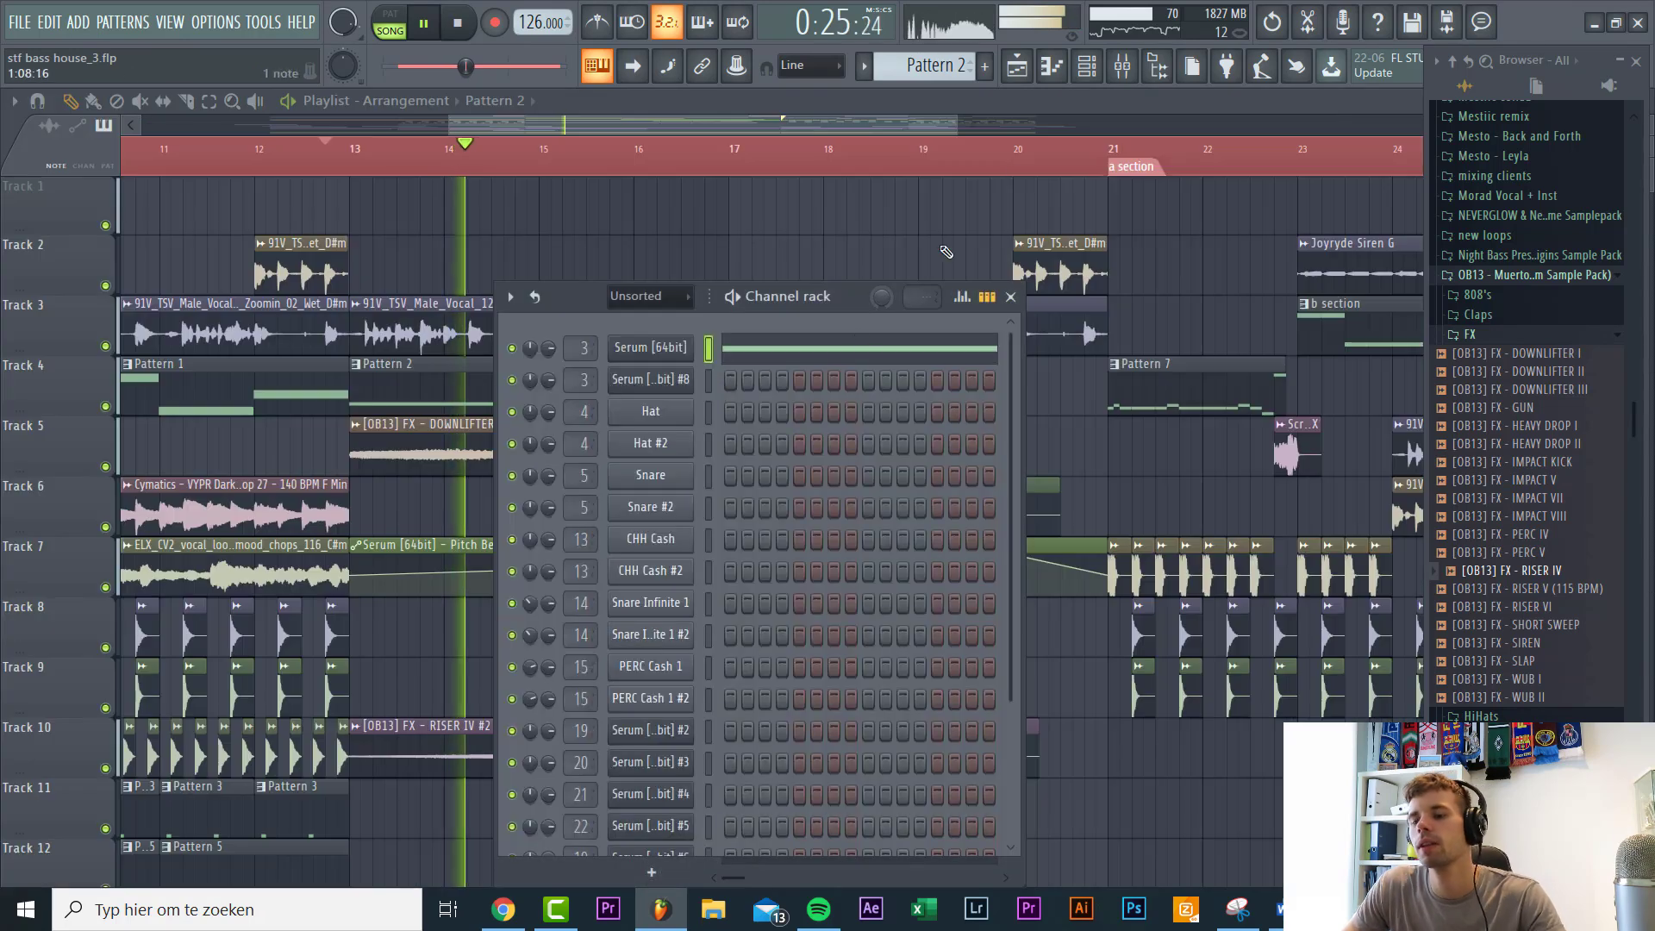
key("F9")
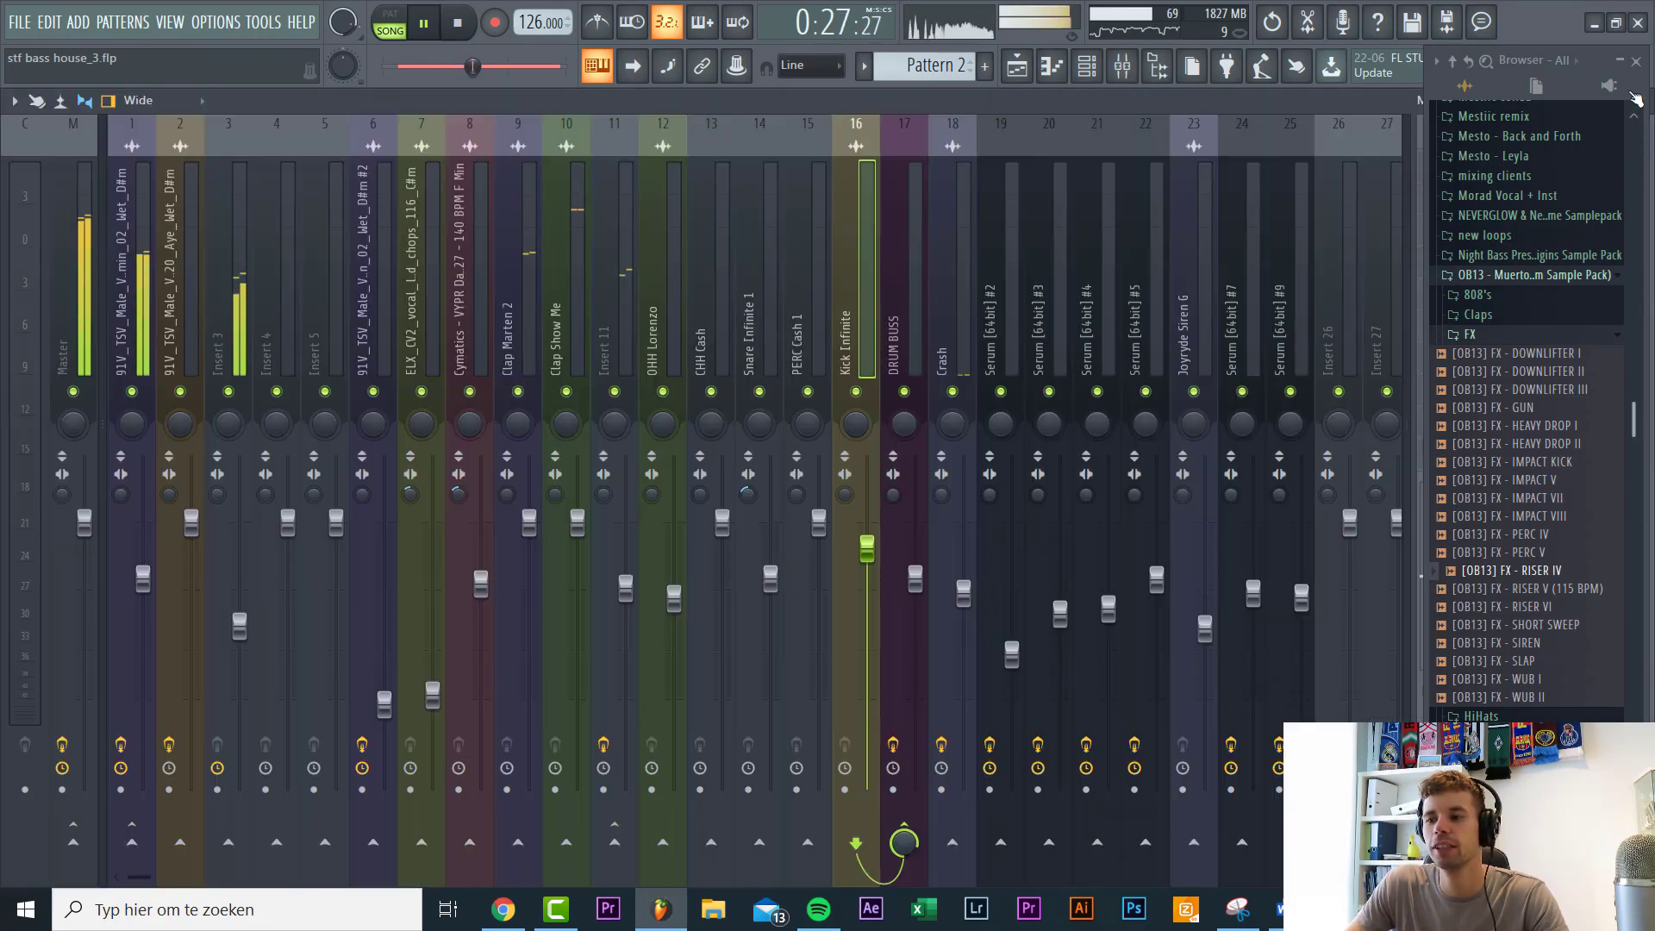
left_click(1637, 61)
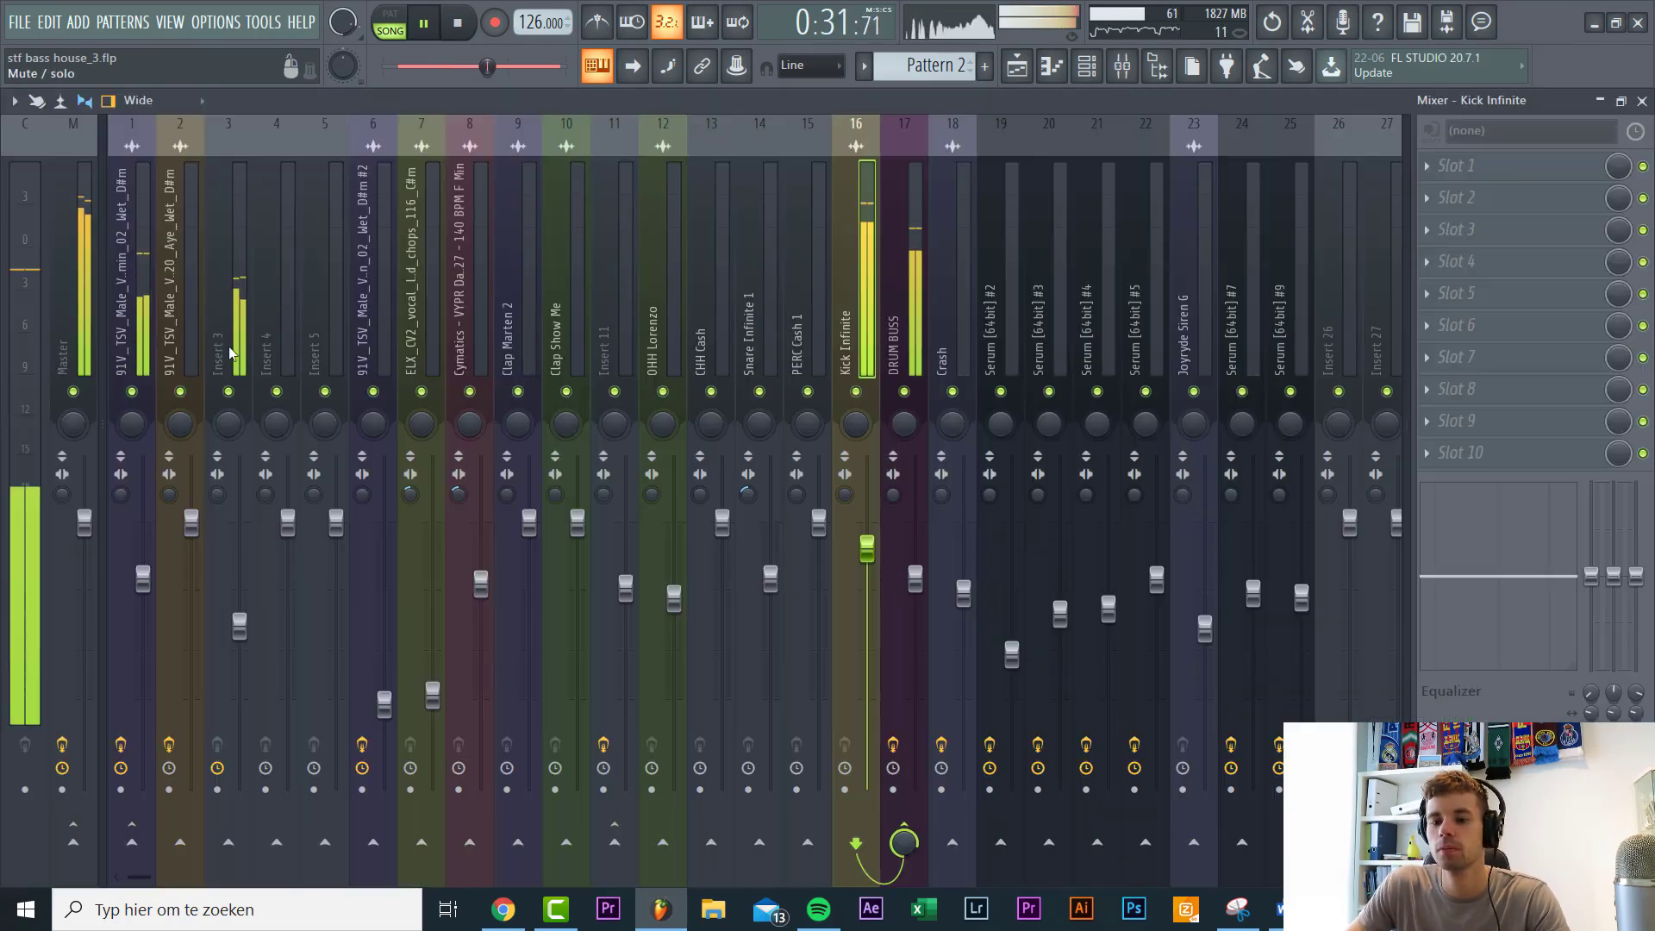
Step: Load Kickstart in slot 10 of mixer Insert 3, choose its sidechain curve, and create an automation clip for its mix level
left_click(229, 352)
left_click(1476, 457)
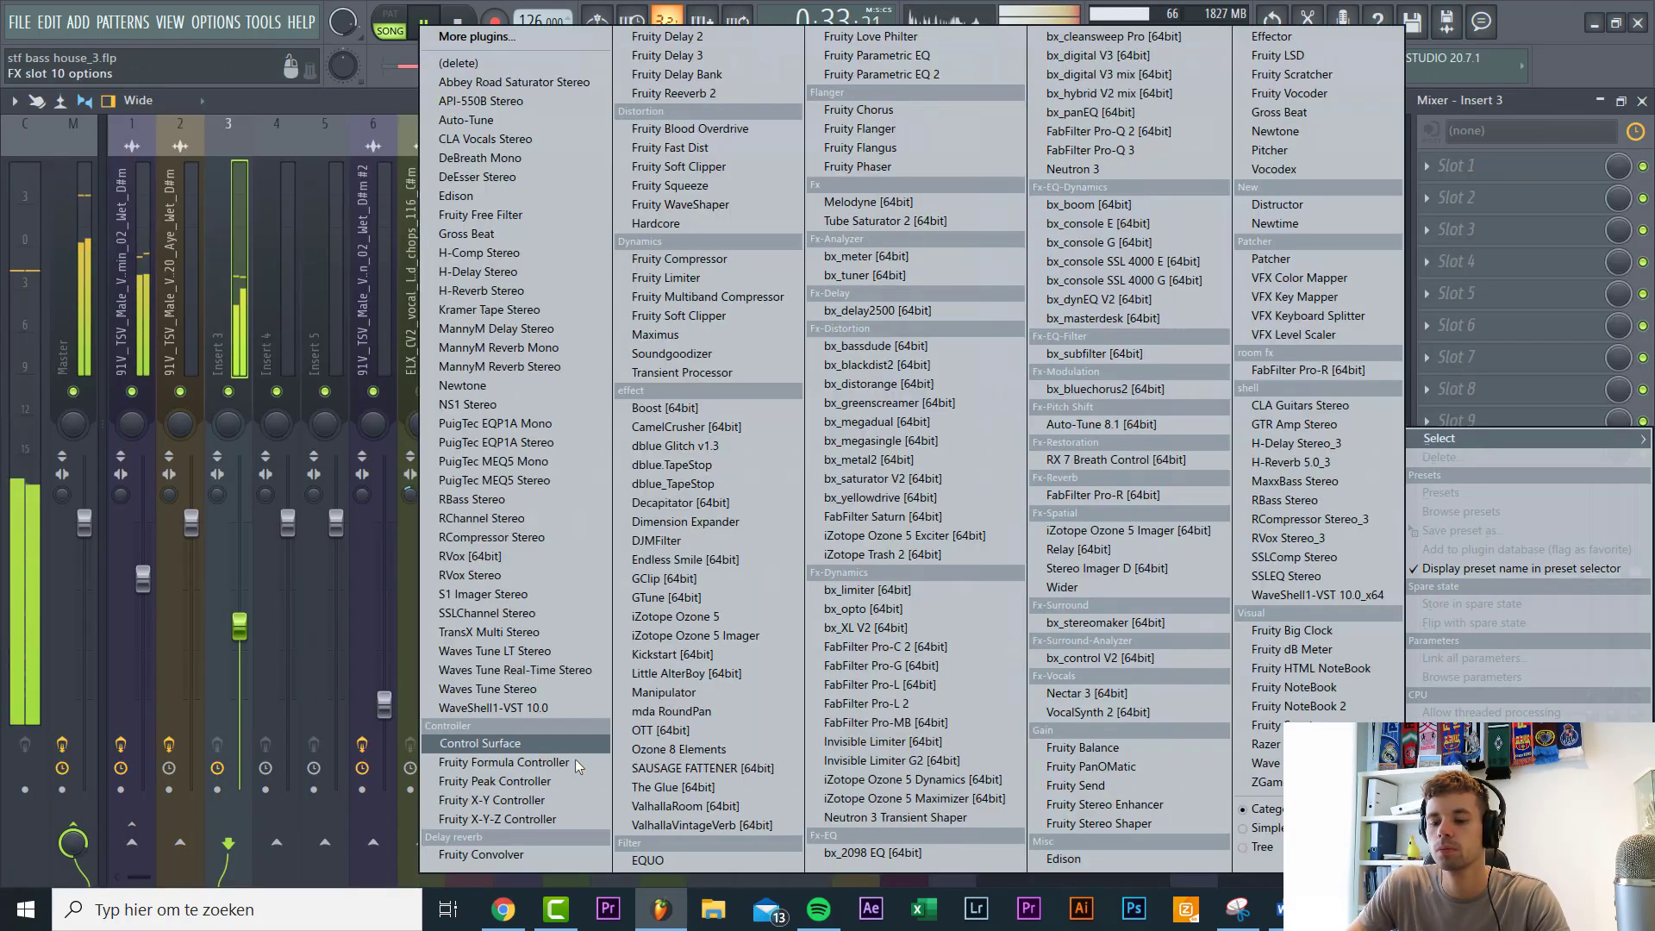
left_click(690, 654)
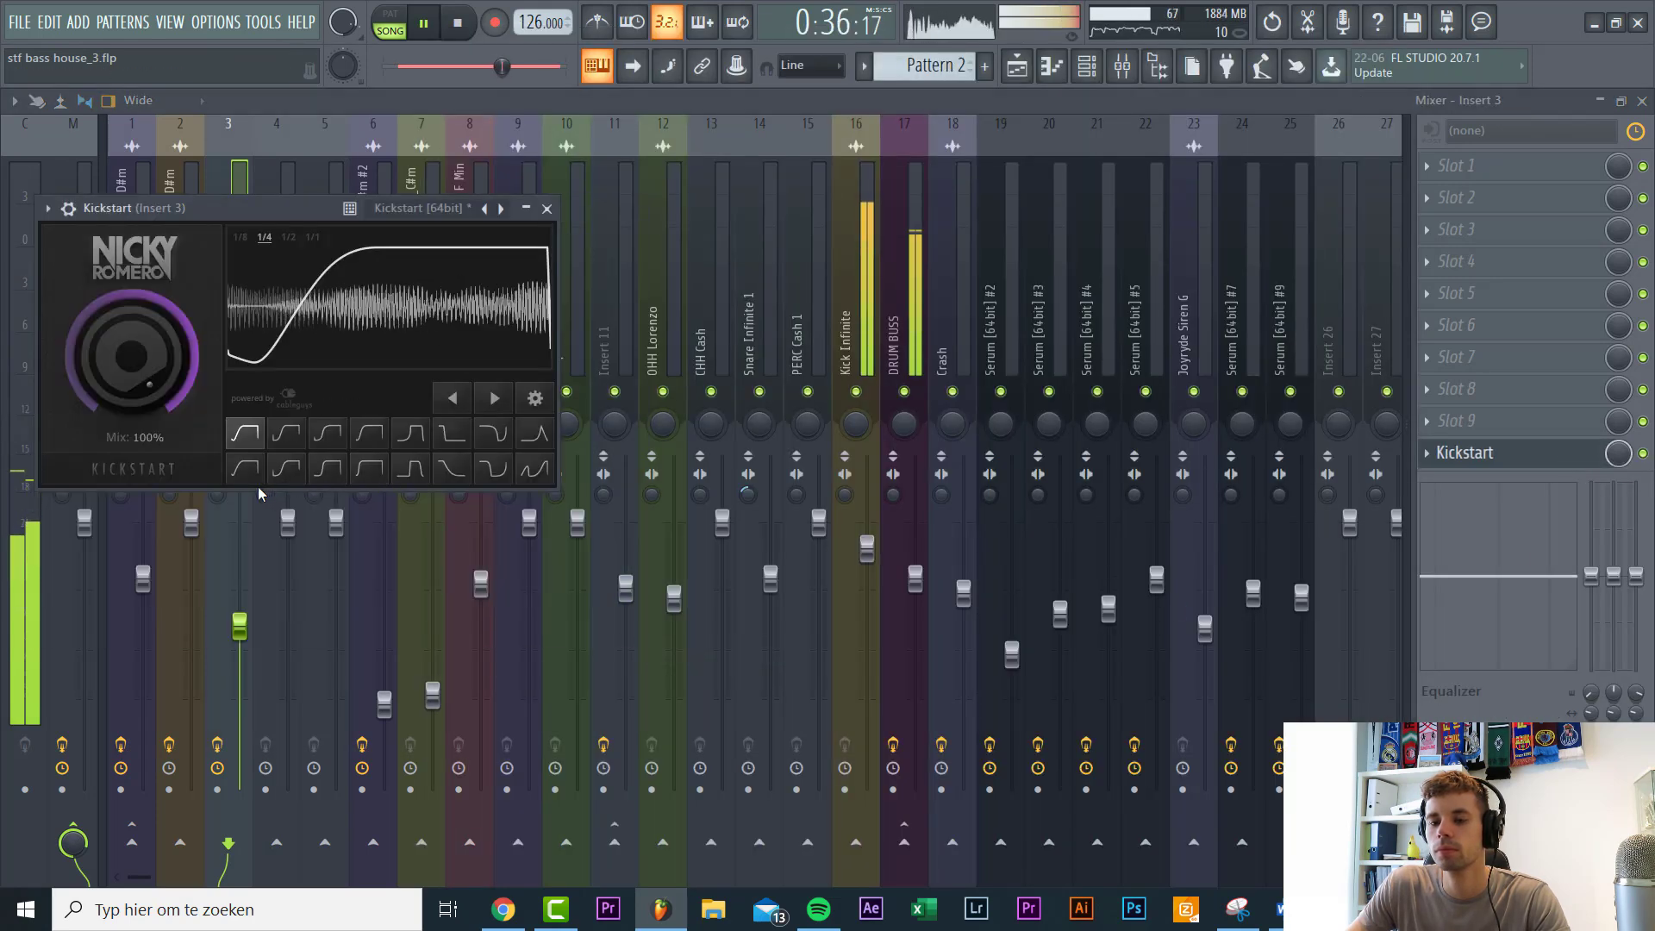
left_click(245, 468)
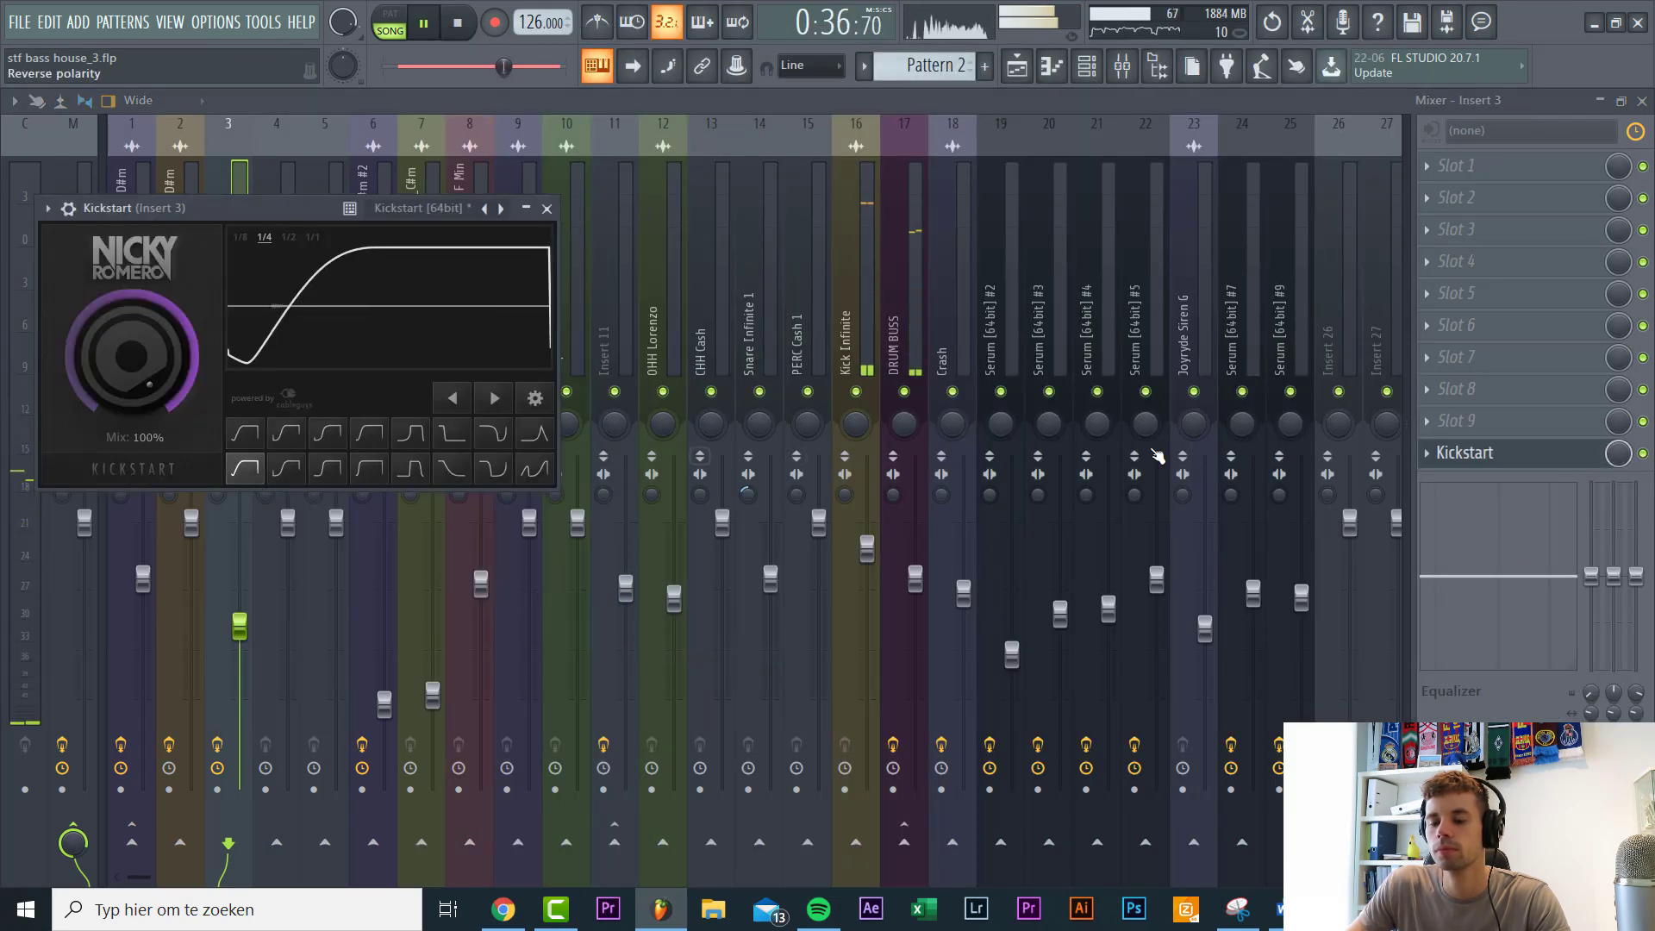
right_click(1626, 454)
left_click(1562, 584)
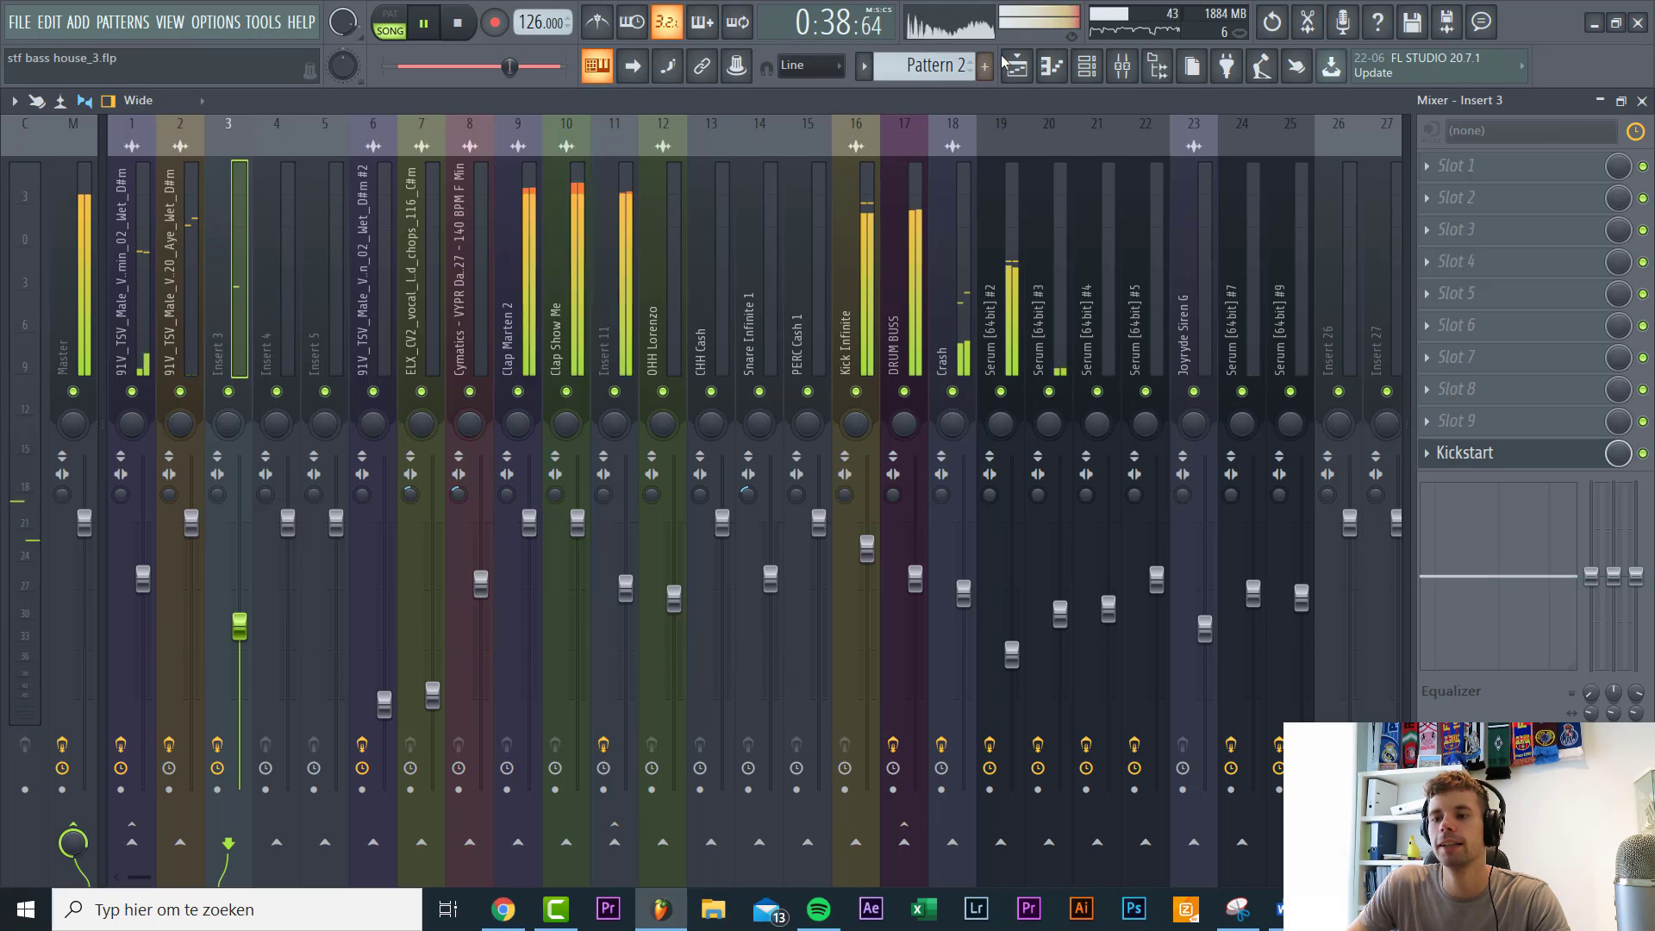
Step: Shape the Track 1 Kickstart mix automation to rise to full at bar 17 and drop to zero at bar 21, ending before bar 29
left_click(1016, 65)
left_click_drag(676, 231, 1153, 303)
scroll(679, 184, "down", 3)
scroll(1385, 307, "down", 2)
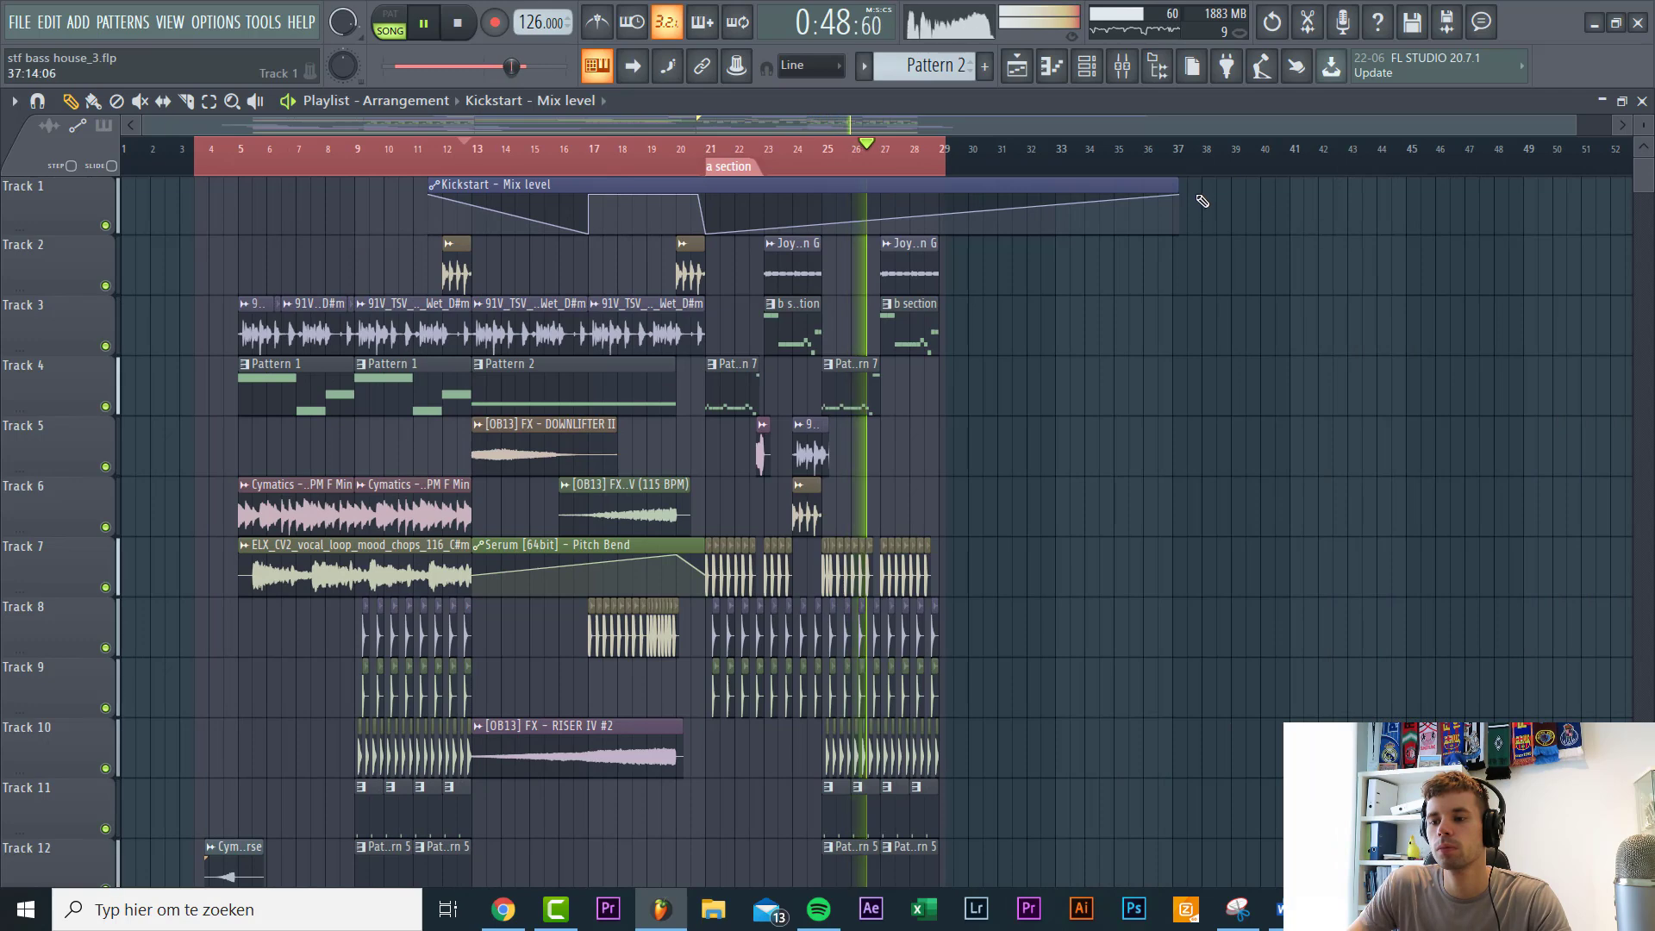
left_click_drag(1183, 198, 946, 298)
key("space")
key("space")
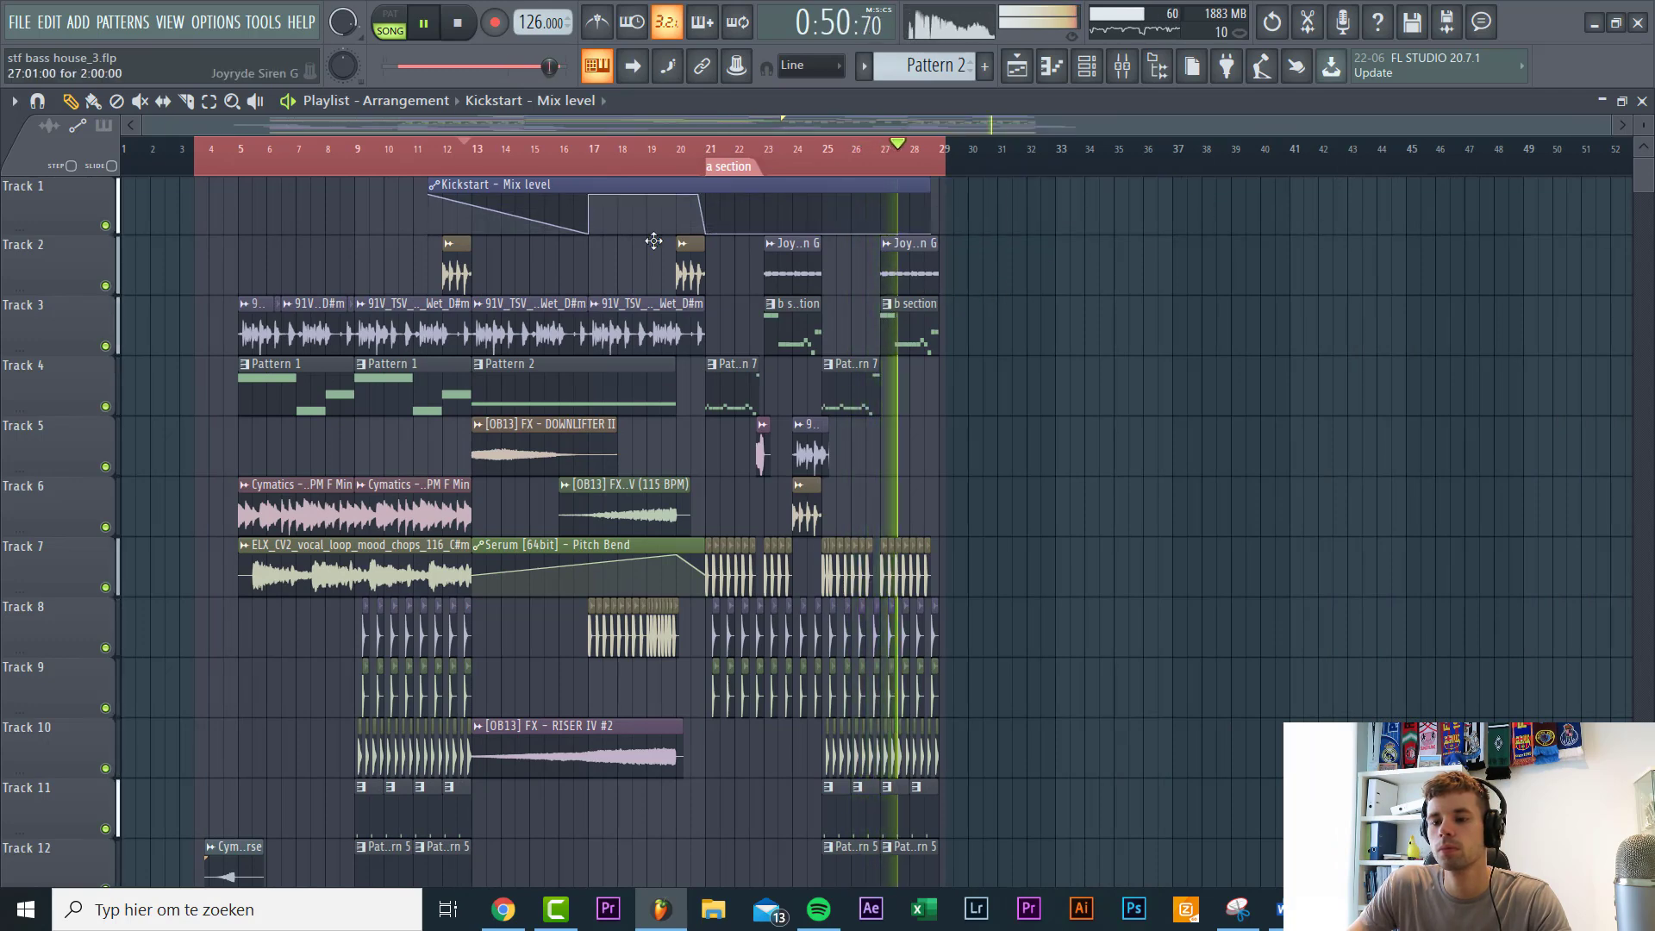
Step: Assign the RISER V (115 BPM) sample to a free mixer track and close the RISER IV #2 channel settings
key("space")
scroll(553, 590, "up", 3)
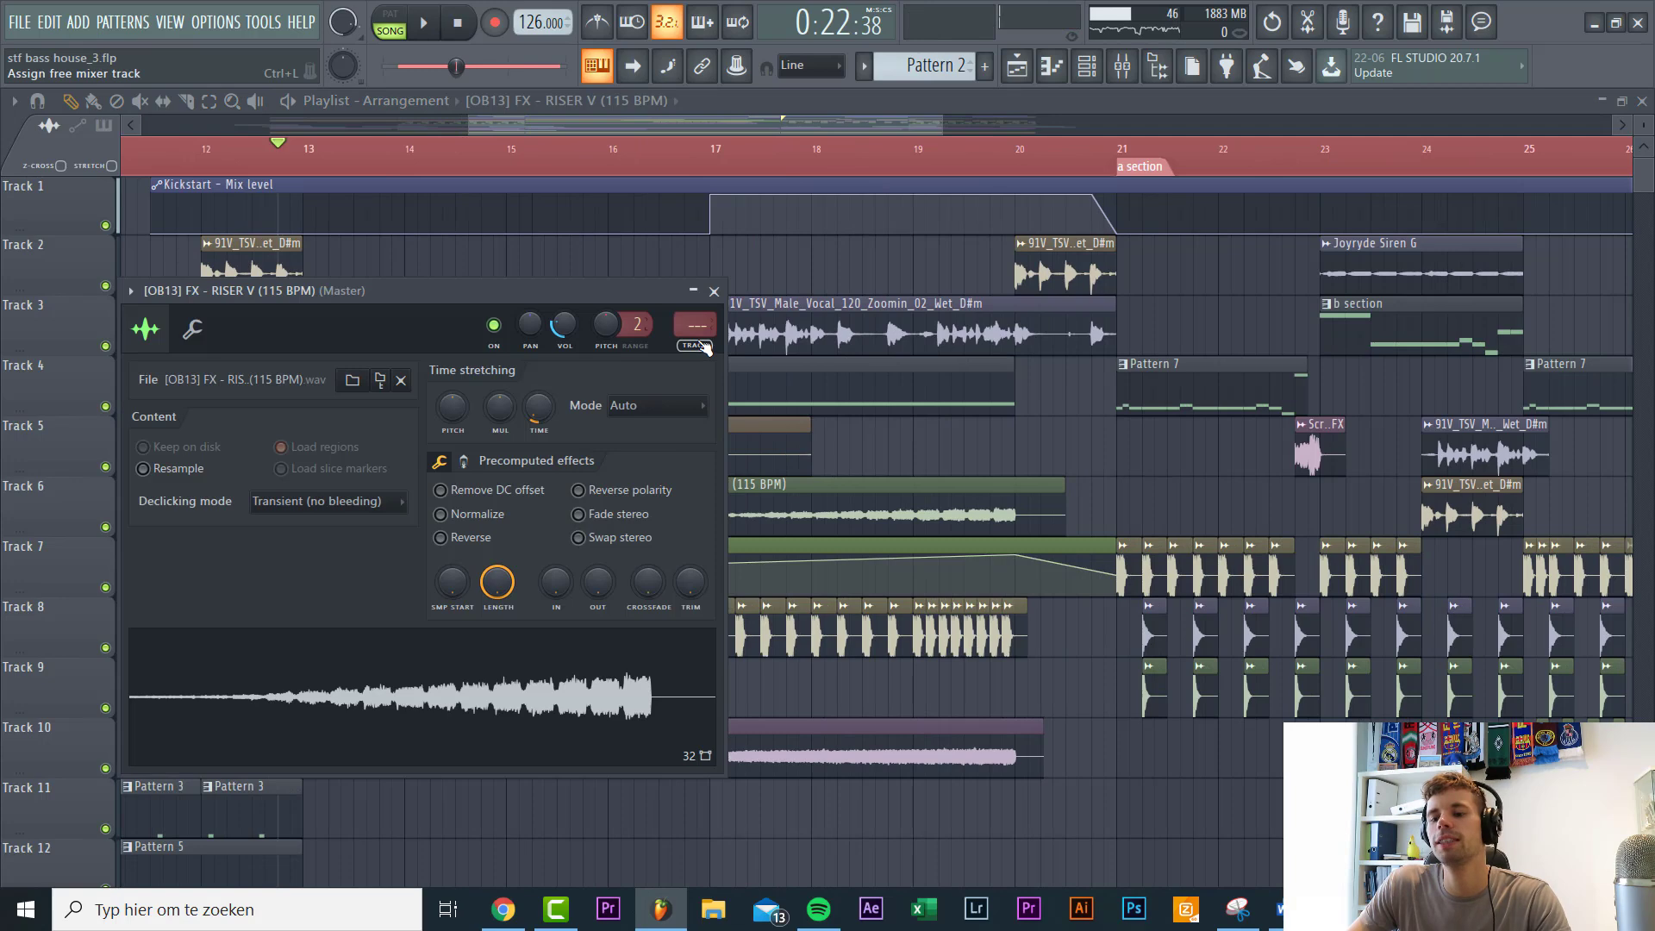
left_click(705, 346)
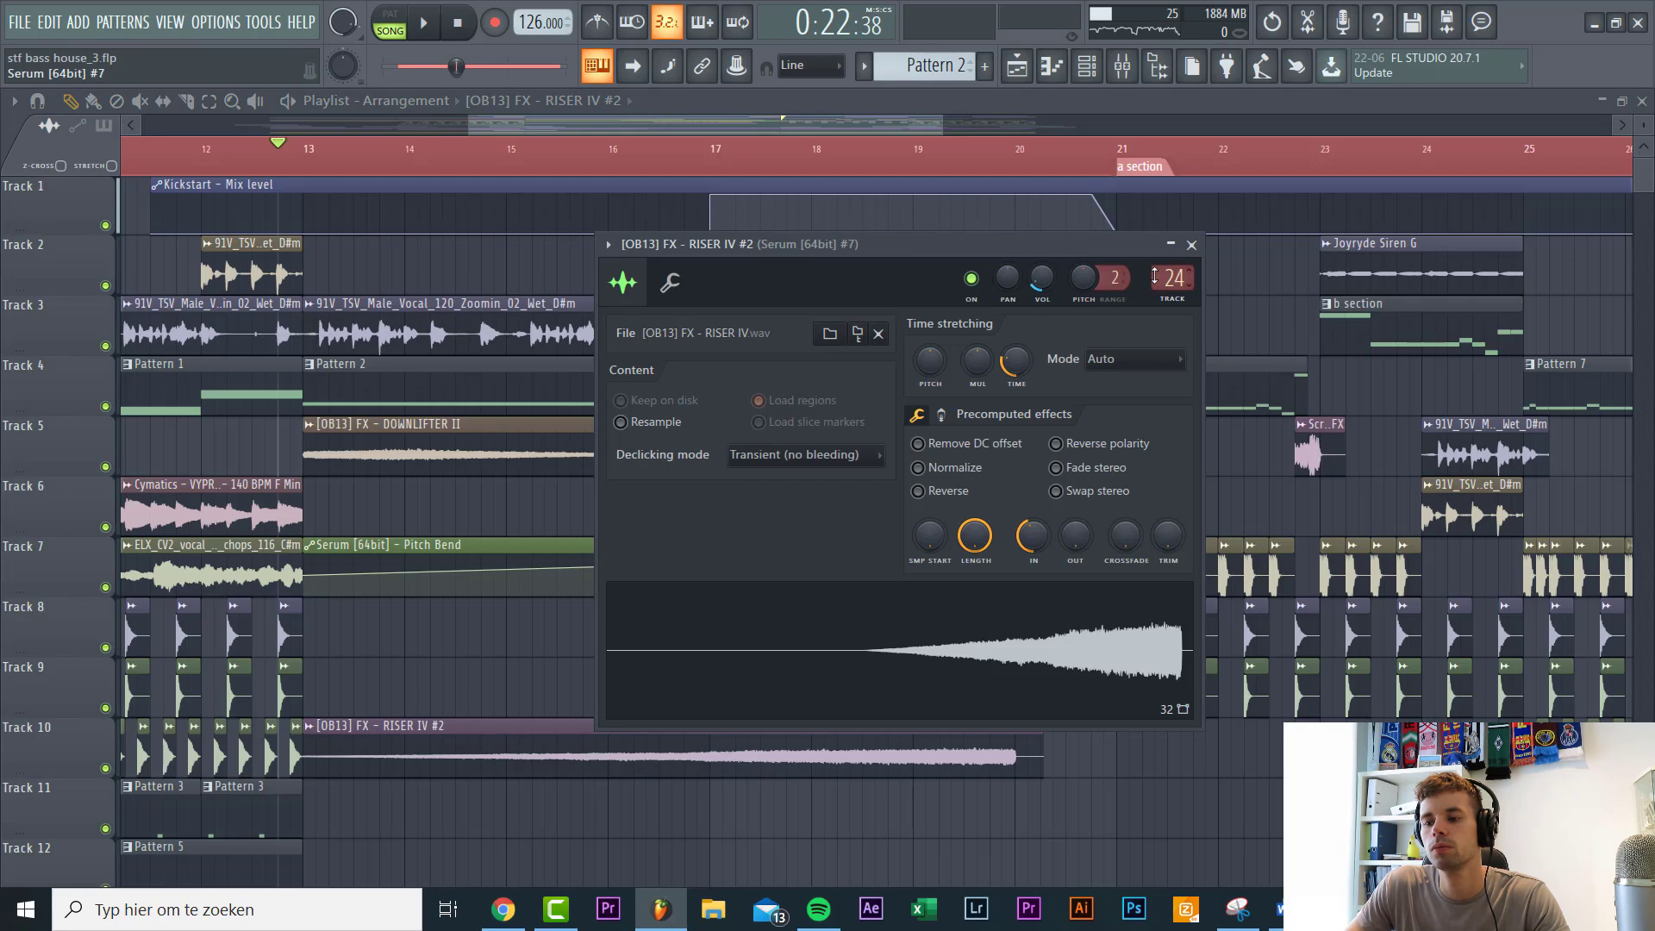
left_click(1192, 245)
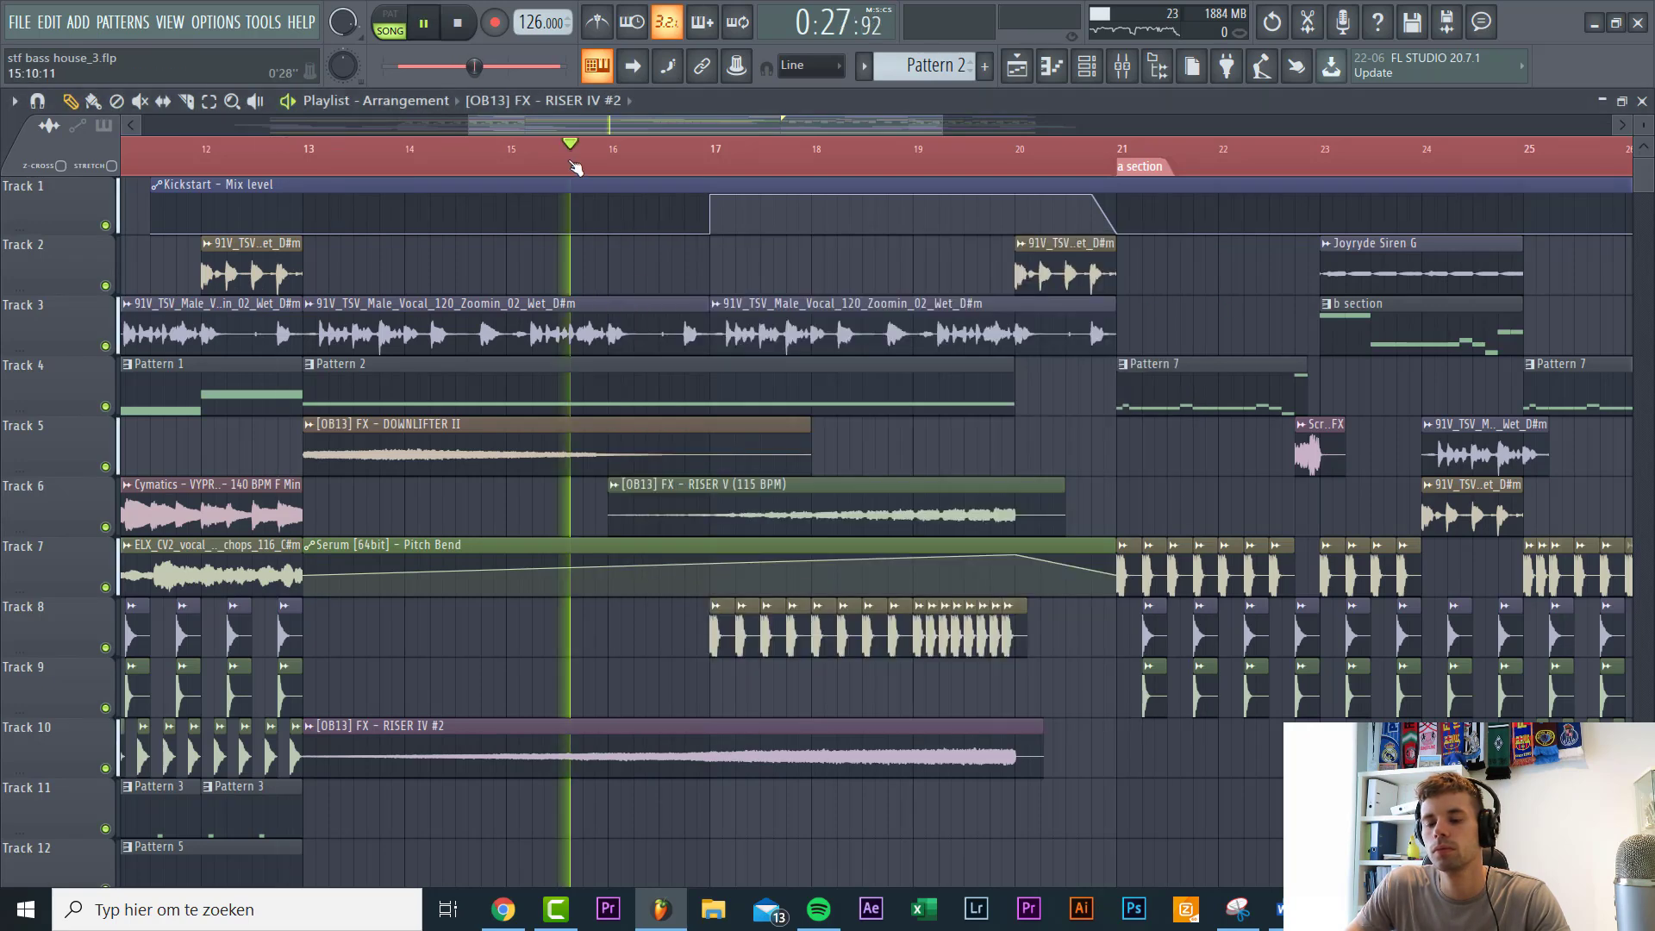
Step: Load Kickstart in slot 10 of the RISER V mixer track and create an automation clip for its mix level
key("F9")
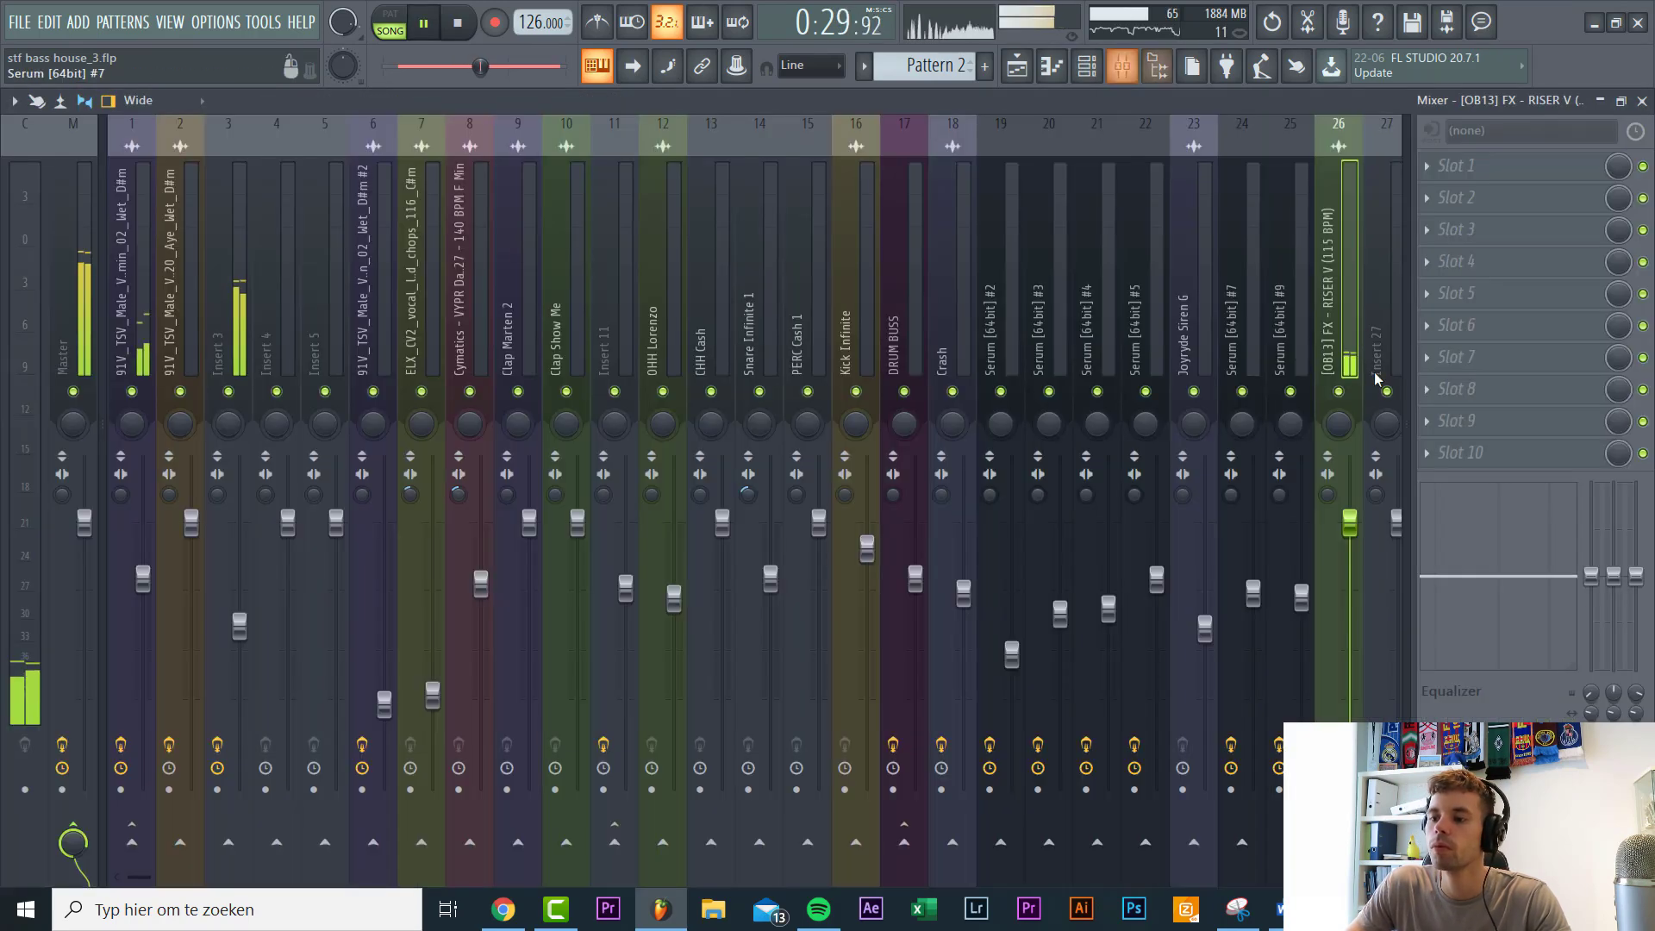
left_click(1509, 457)
mouse_move(1509, 438)
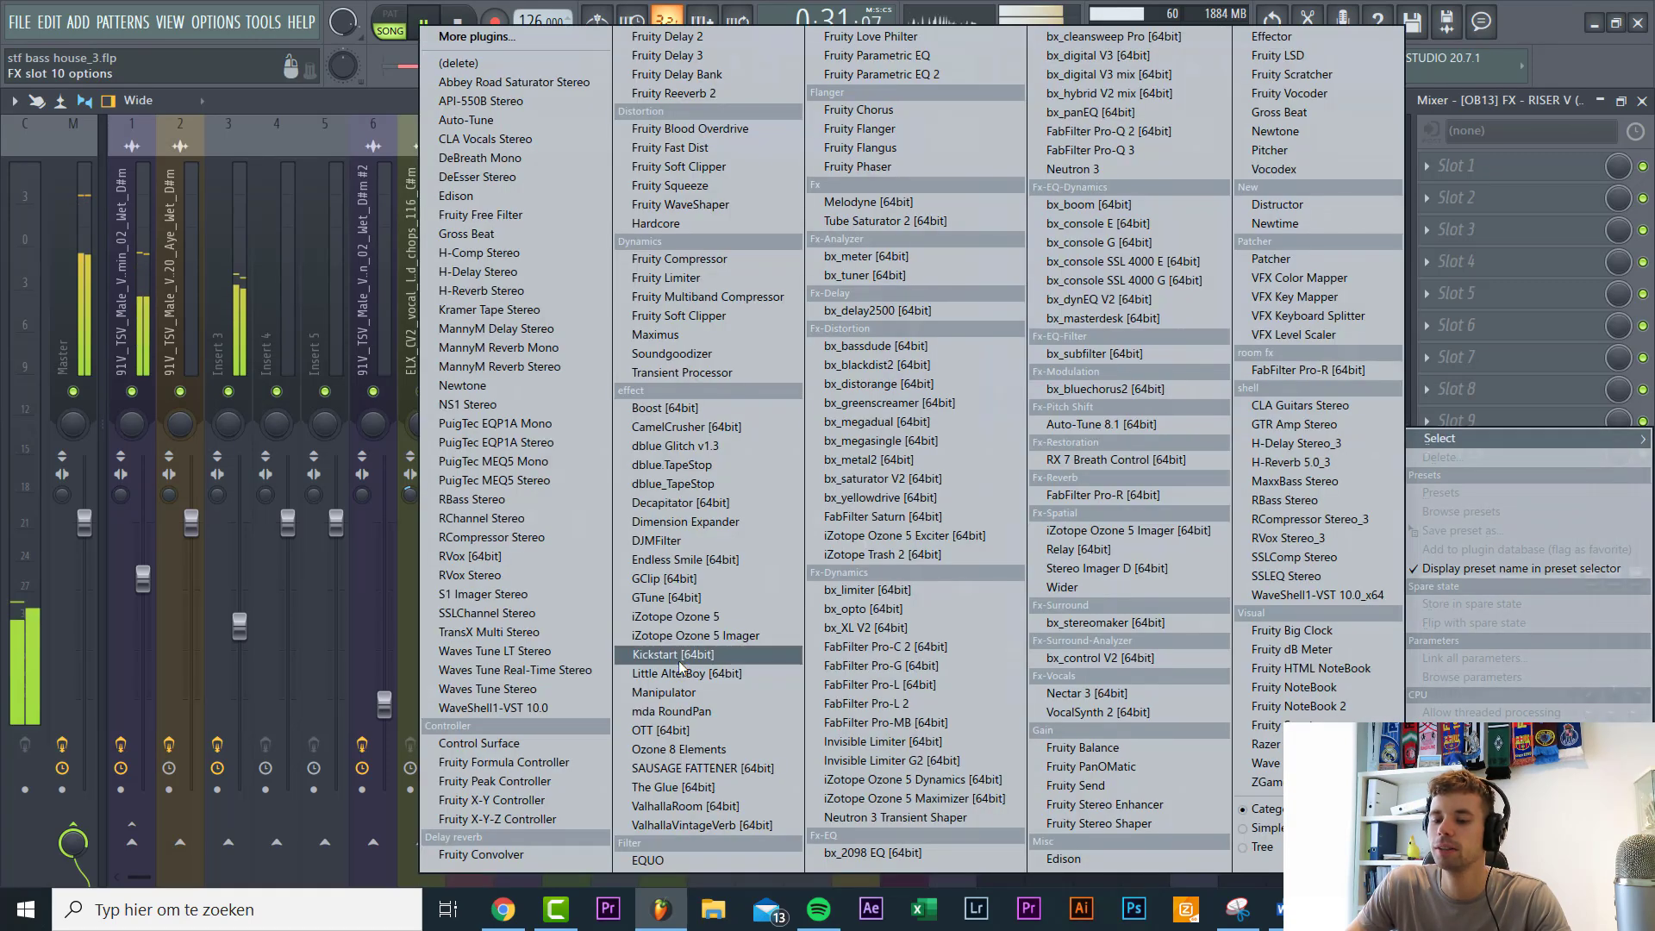
left_click(681, 661)
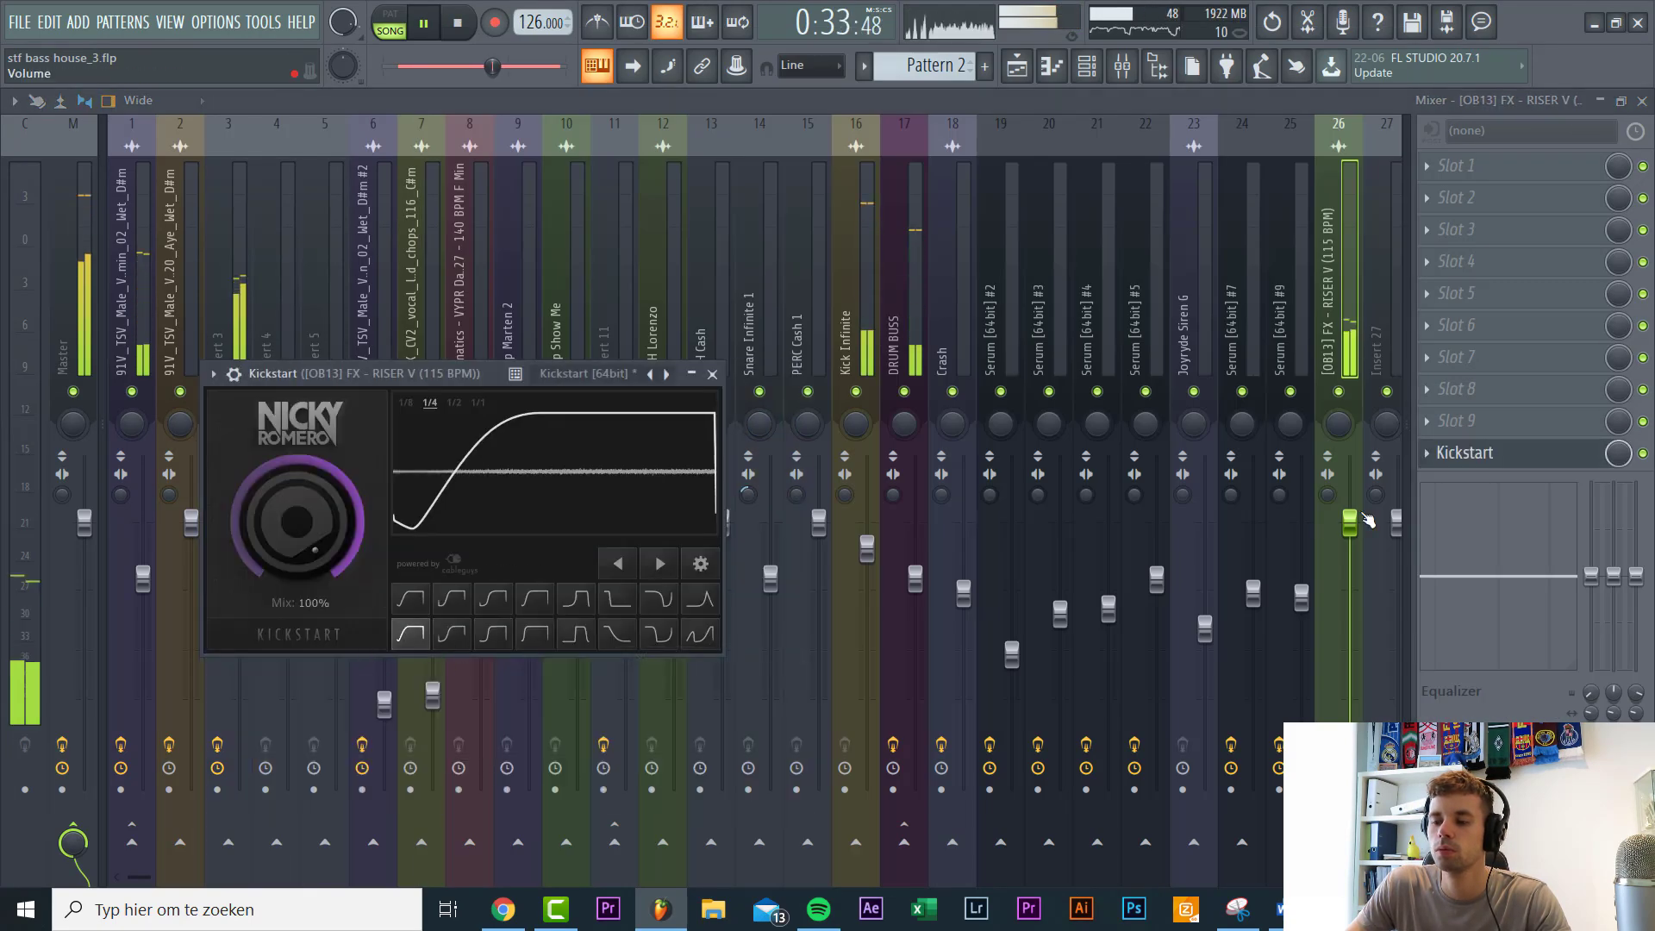
left_click(1573, 460)
right_click(1618, 454)
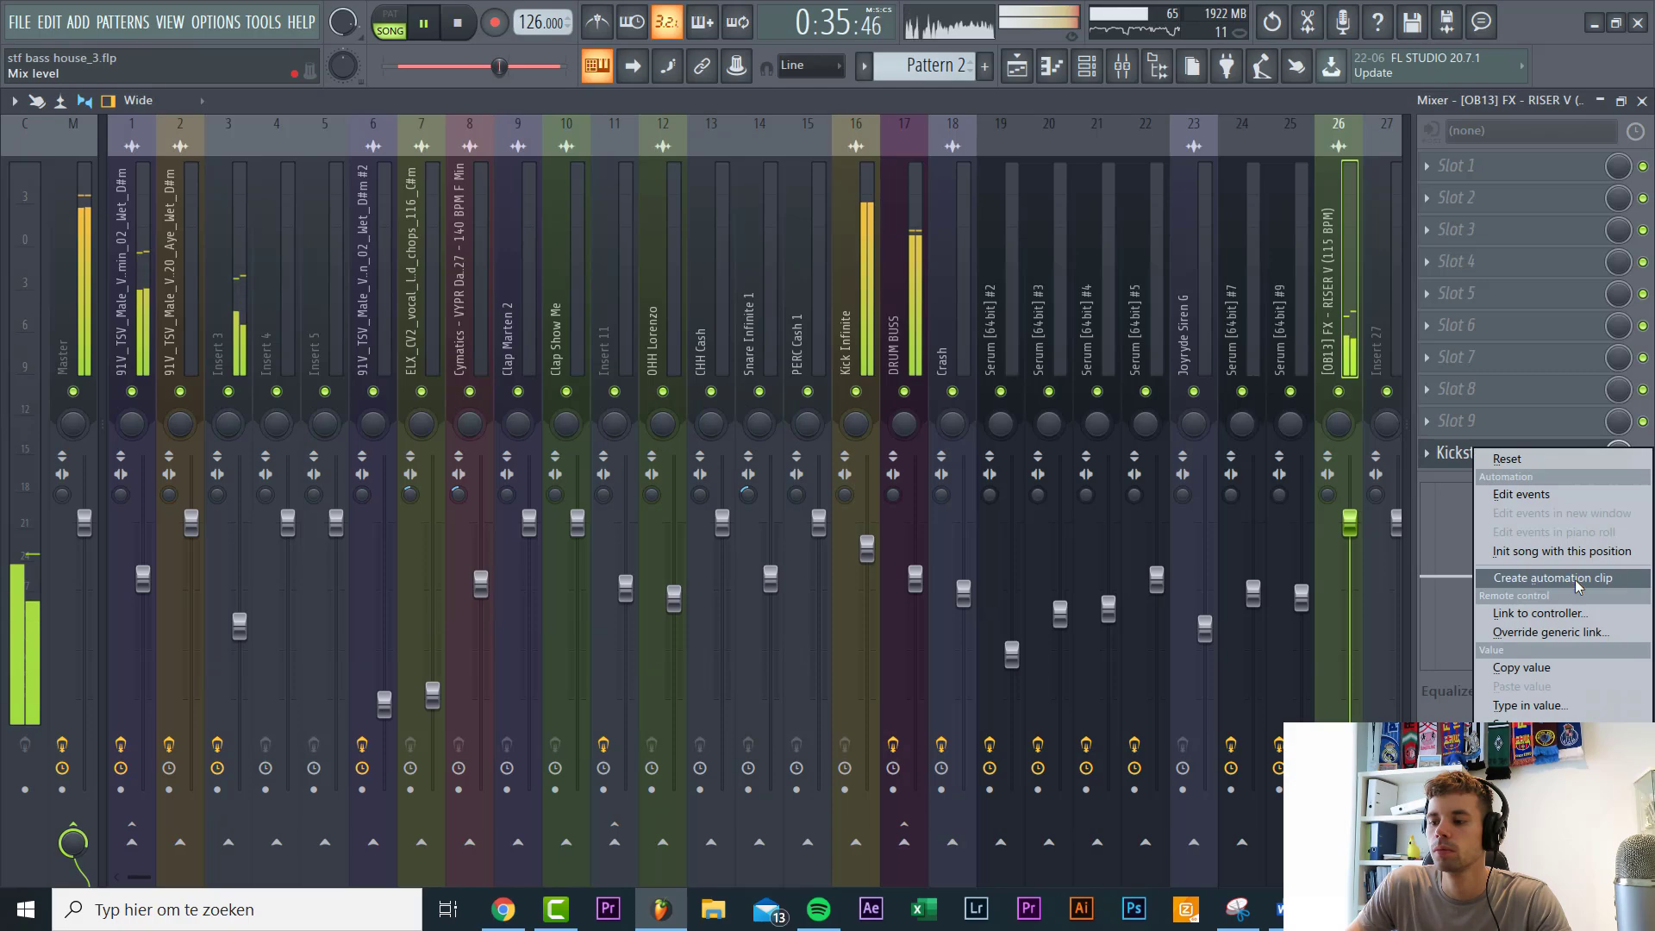
left_click(1578, 578)
Step: Shape the Track 20 Kickstart mix automation to jump to full at bar 17 and drop to zero at bar 21
left_click(1017, 67)
scroll(776, 586, "down", 5)
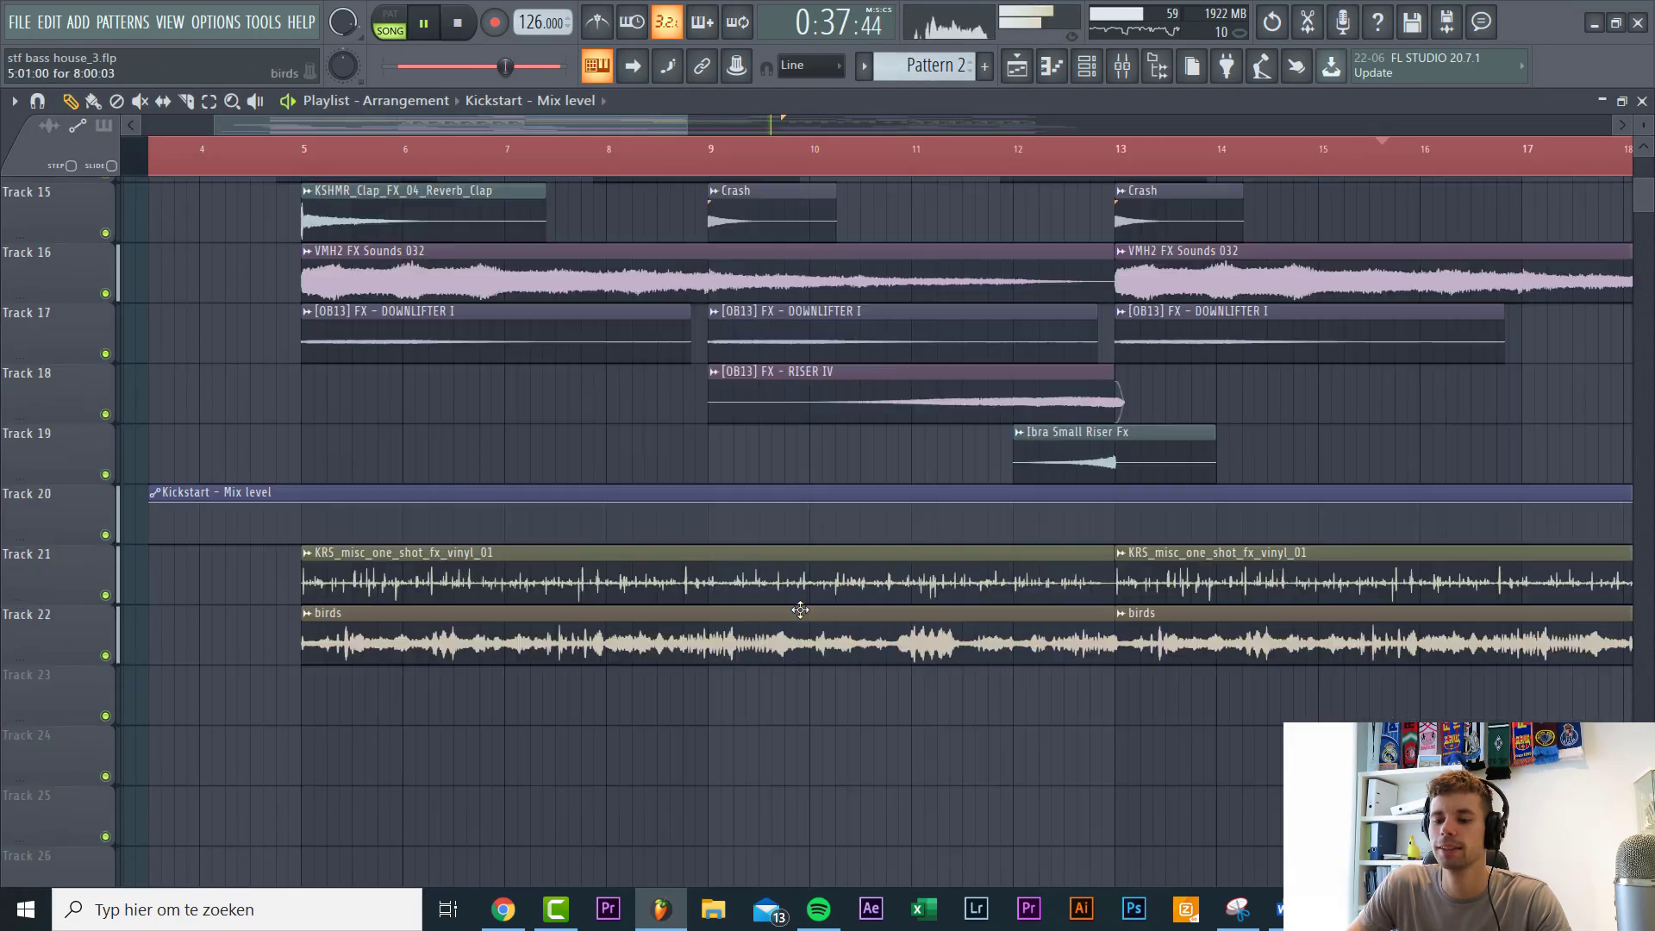
scroll(481, 480, "up", 3)
scroll(480, 481, "up", 14)
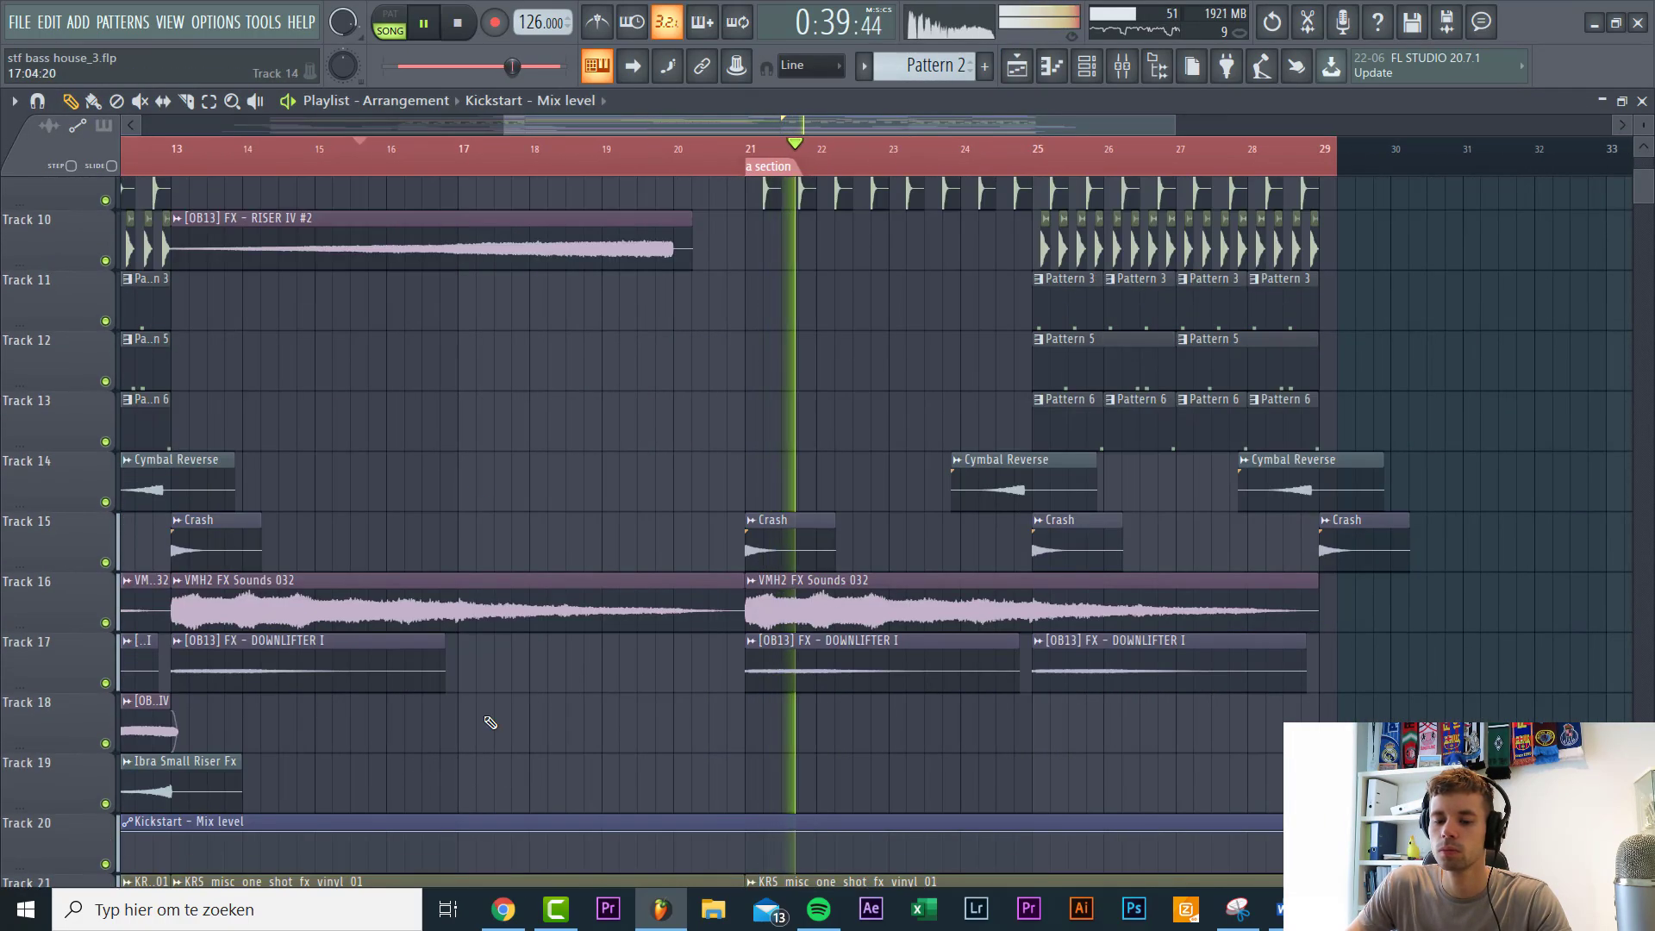
scroll(457, 787, "down", 10)
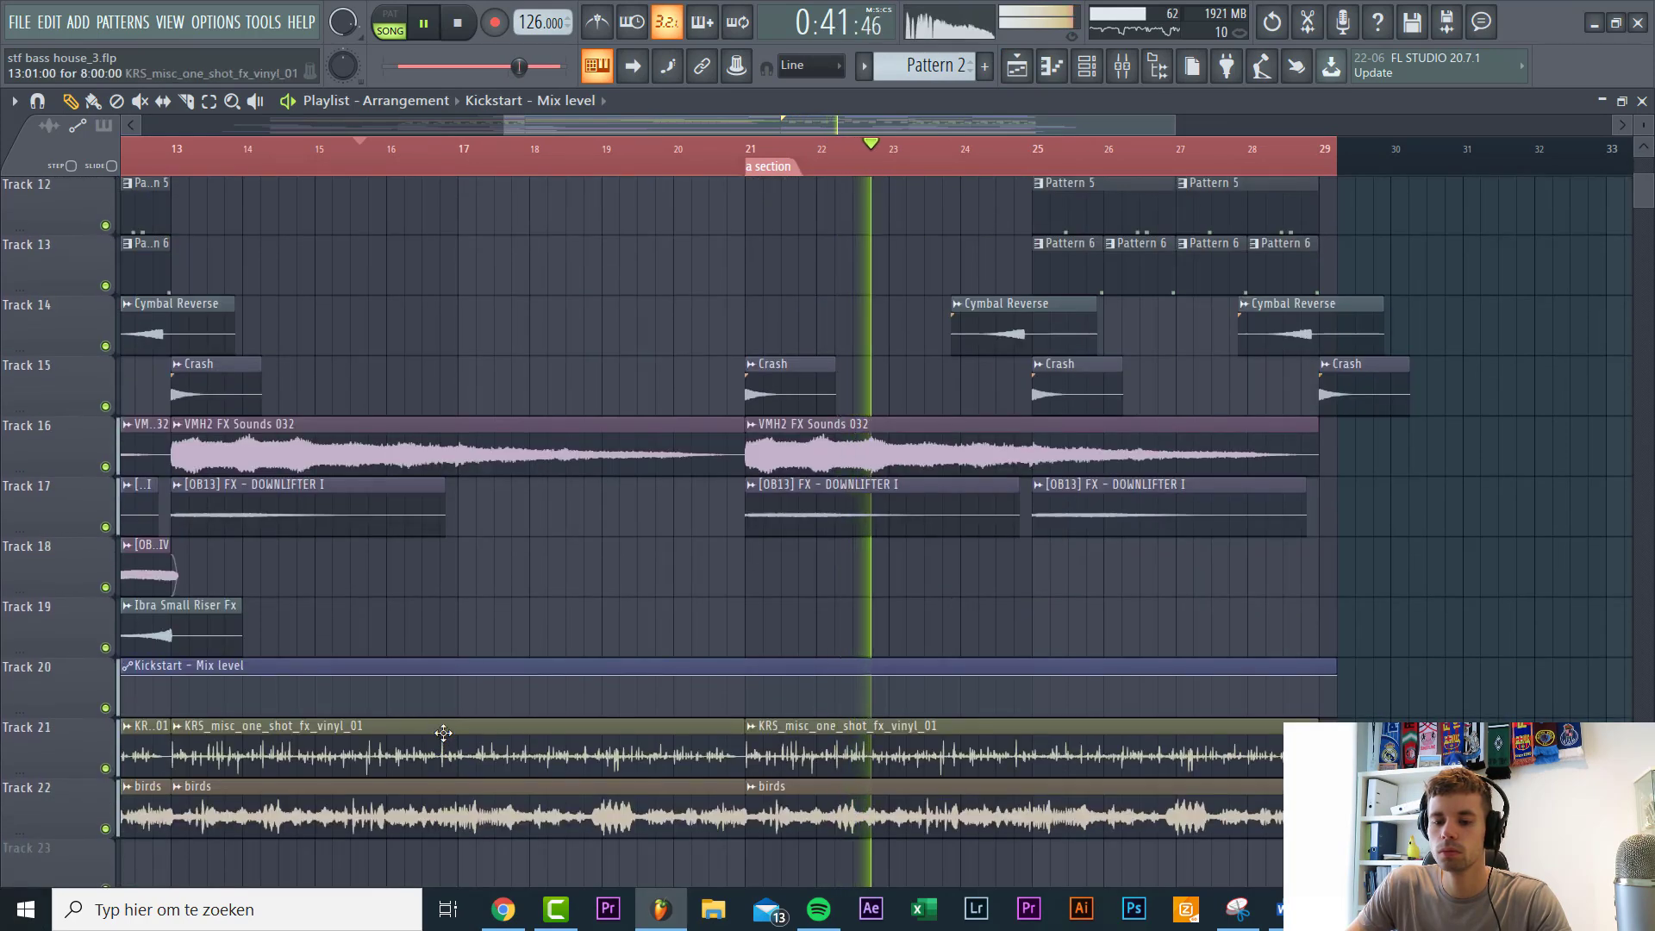
right_click(461, 683)
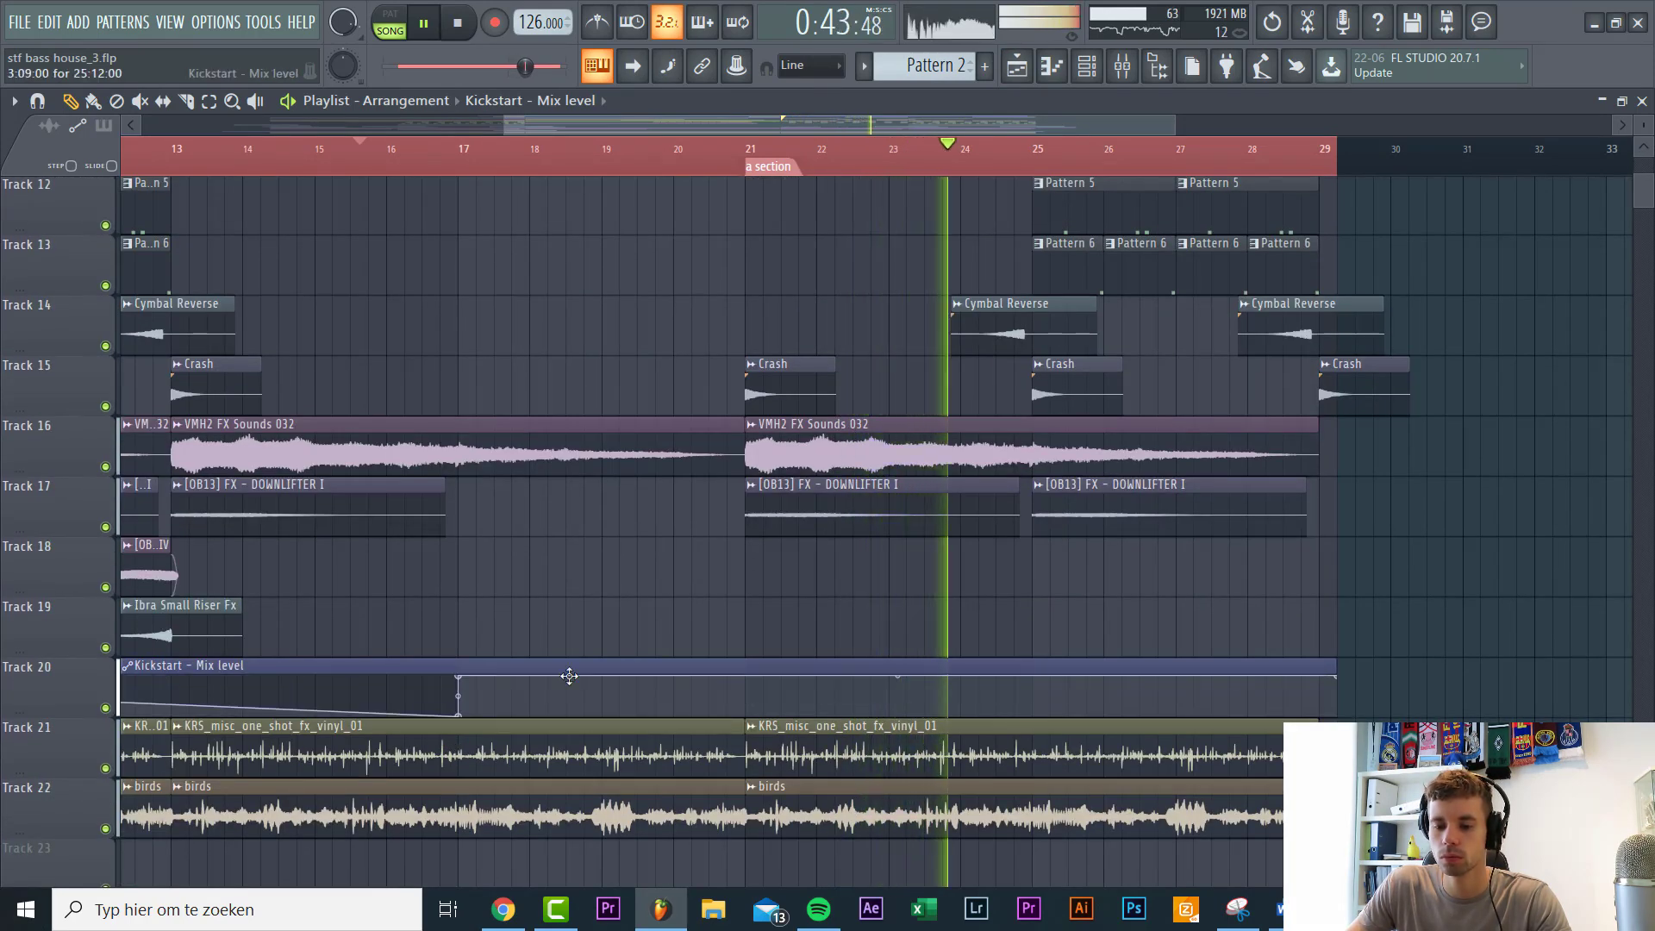
right_click(746, 691)
left_click_drag(749, 671, 737, 786)
right_click(749, 681)
Step: Shorten the Track 20 mix automation clip to end during bar 28 and lower its starting point to zero
key("space")
key("space")
right_click(1333, 678)
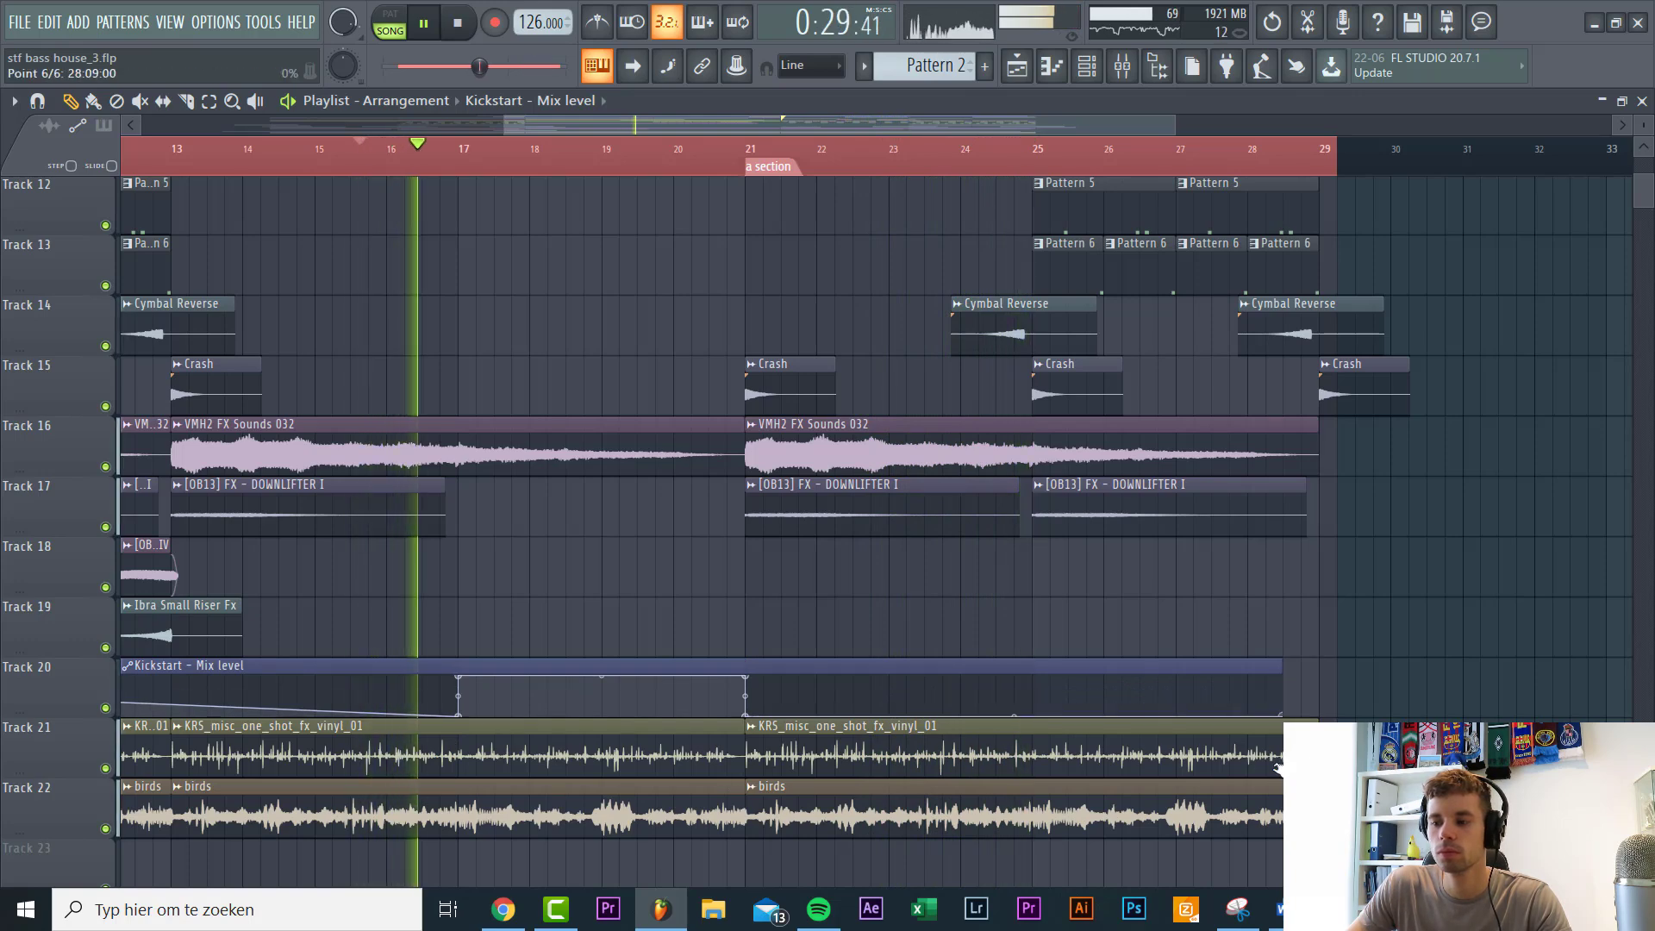
scroll(1002, 562, "down", 3)
scroll(999, 561, "down", 4)
scroll(1018, 561, "down", 3, "ctrl")
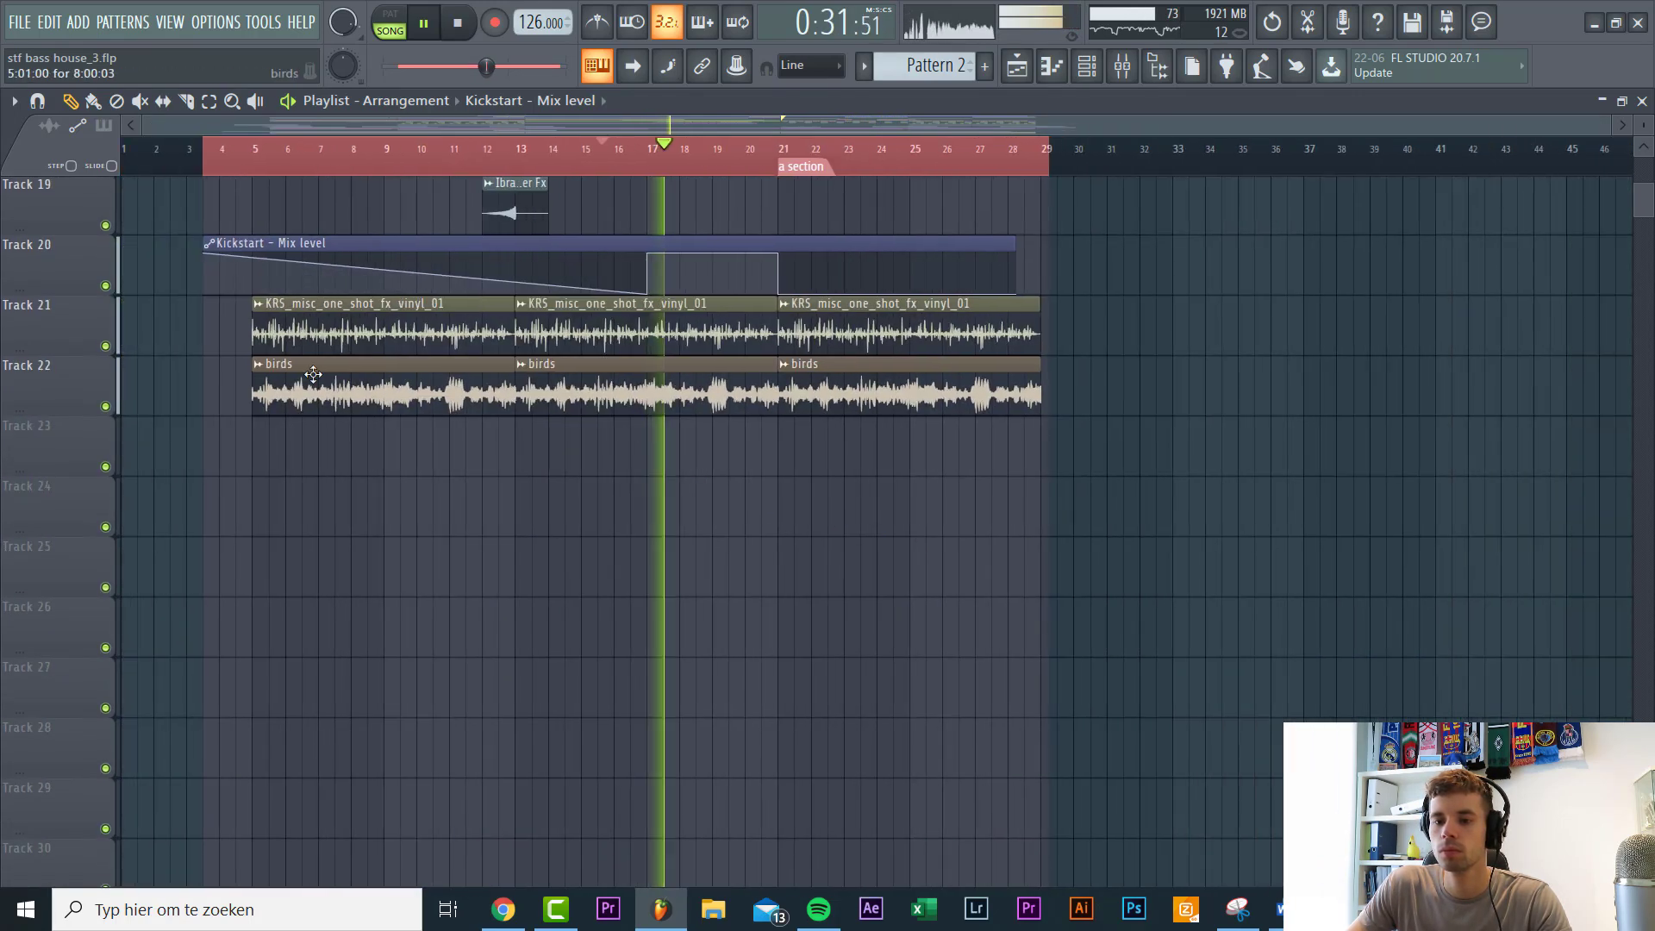
left_click_drag(181, 254, 185, 313)
Step: Copy a Cymbal Reverse and Crash pair on Tracks 14 and 15 so that the crash lands on bar 17
scroll(668, 560, "up", 5)
scroll(662, 561, "up", 3, "ctrl")
scroll(596, 542, "up", 4)
mouse_move(613, 520)
left_mouse_down("ctrl")
mouse_move(468, 440)
mouse_move(757, 441)
left_mouse_up("ctrl")
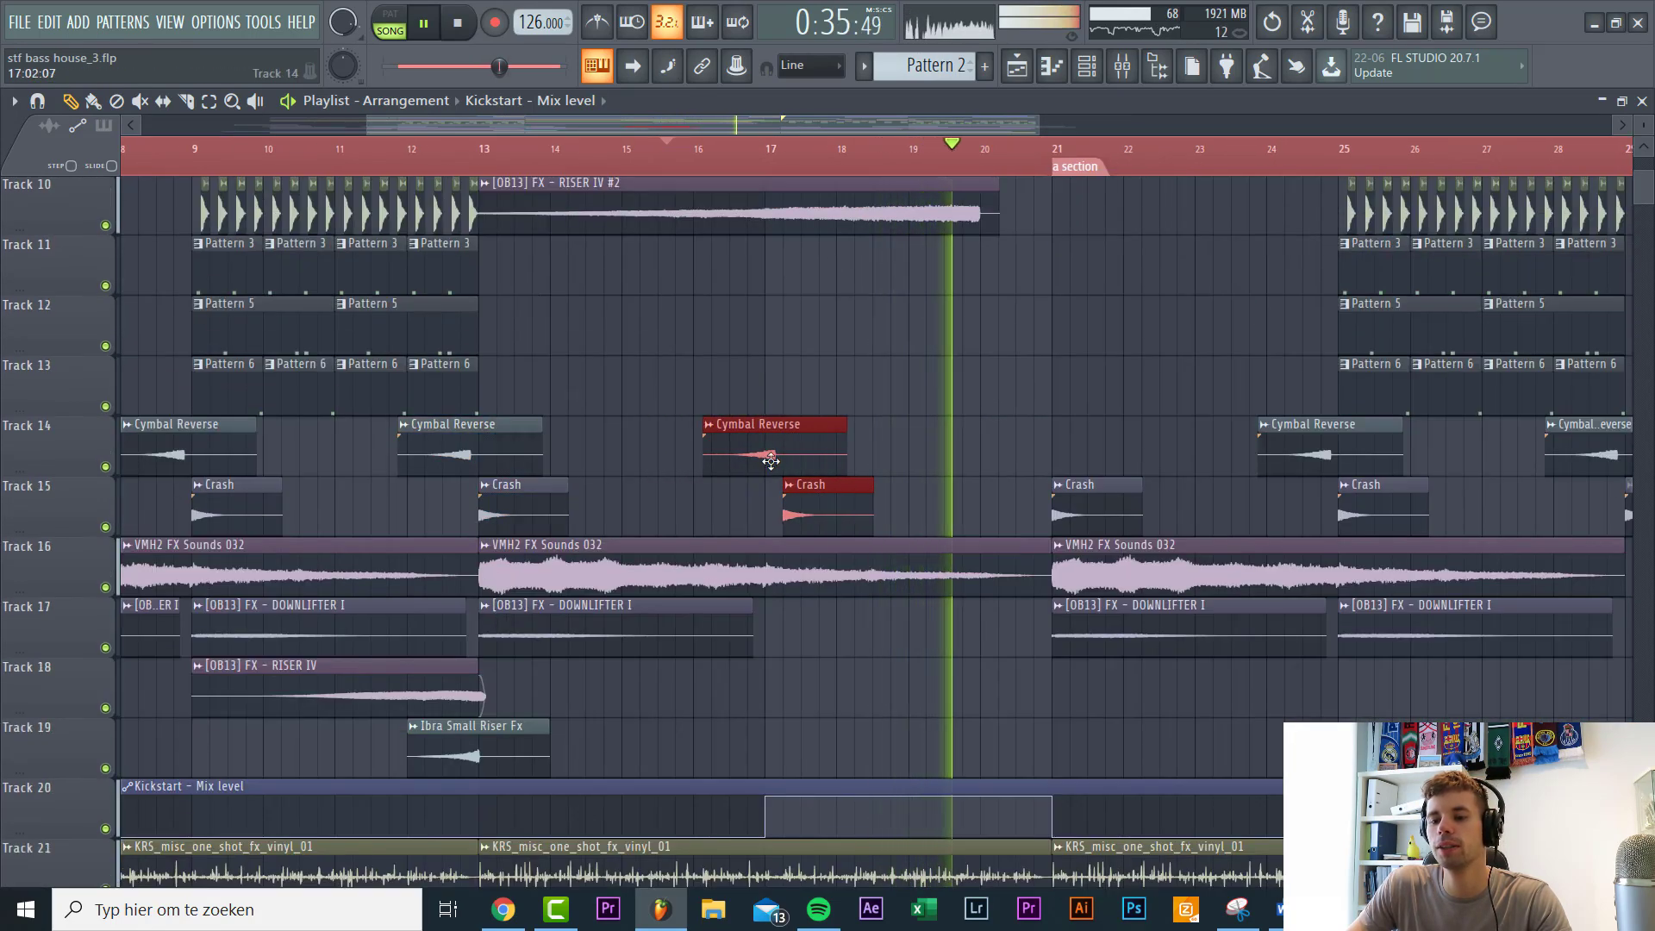
left_click(711, 150)
scroll(743, 673, "up", 8)
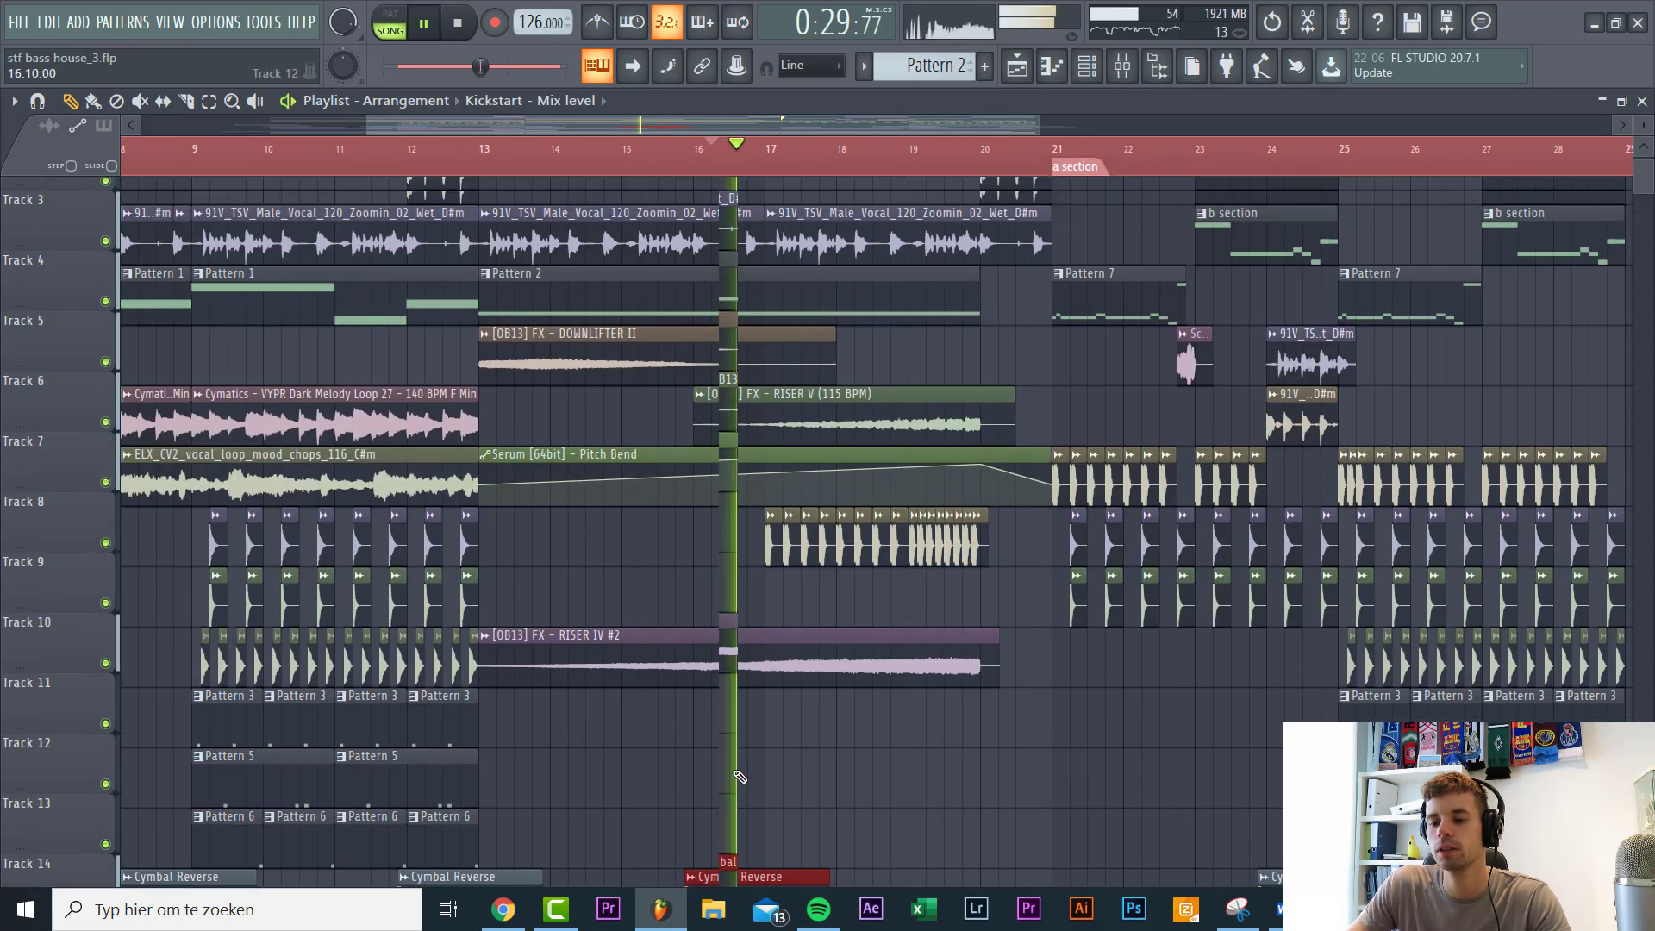
scroll(757, 665, "down", 2)
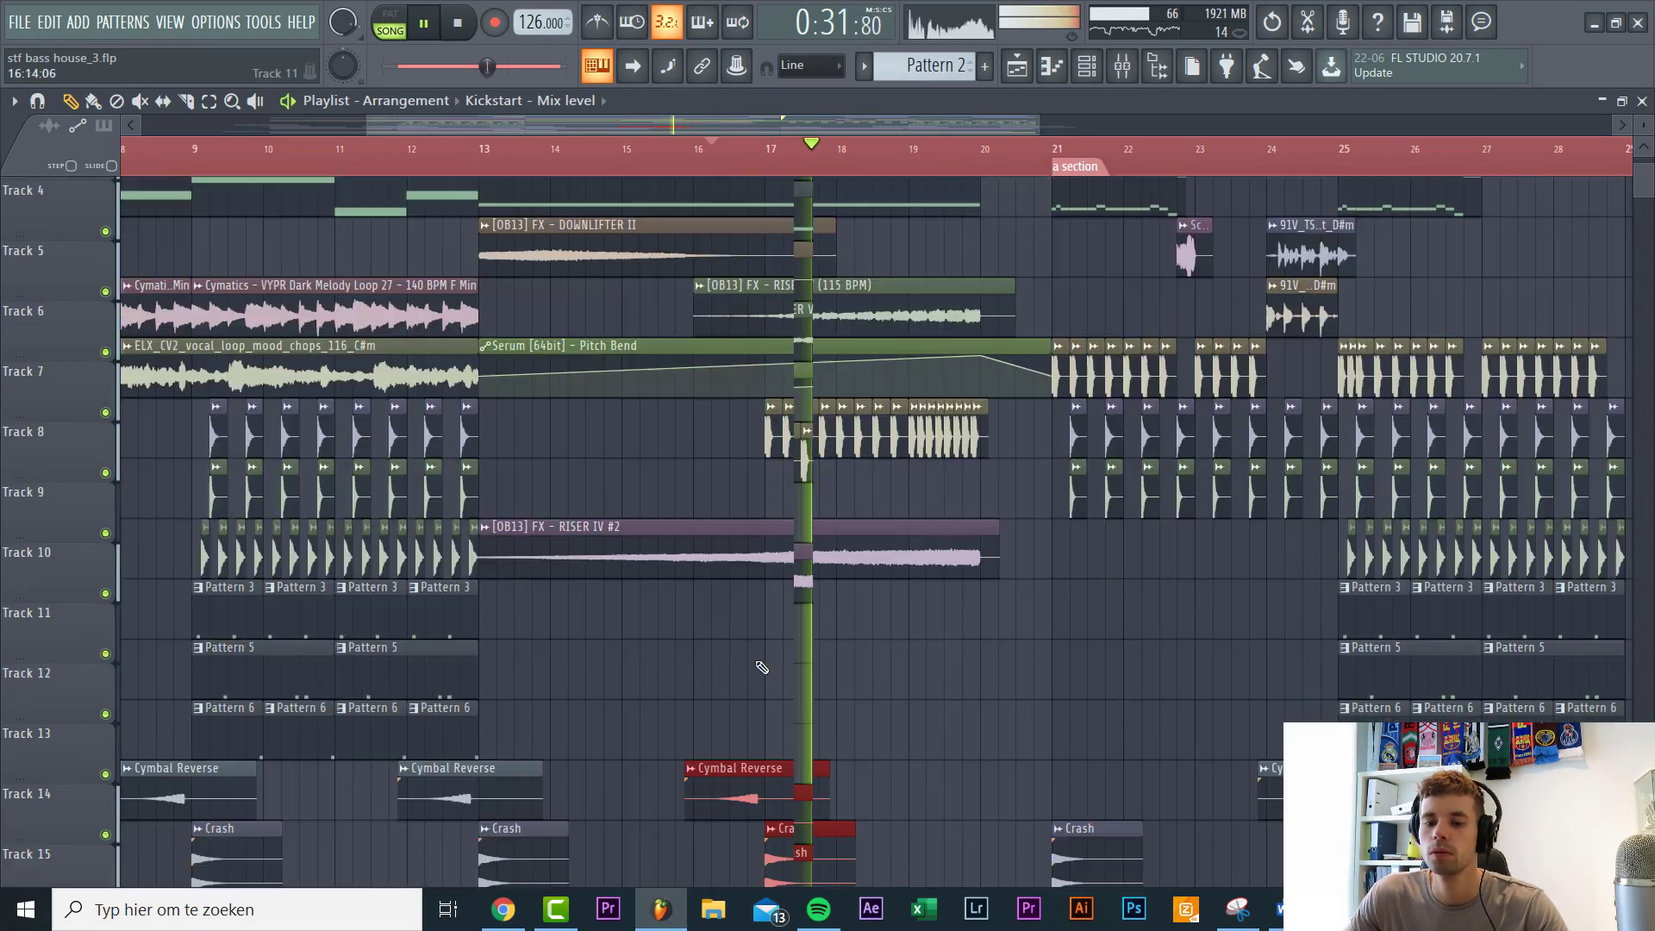
Step: Copy the two Cymatics Dark Melody Loop clips from Track 6 to Track 11, filling bars 13 to 21
scroll(655, 642, "down", 3, "ctrl")
scroll(648, 634, "up", 4)
scroll(525, 586, "up", 3, "ctrl")
key("space")
left_click_drag(438, 515, 785, 647, "shift")
scroll(776, 642, "down", 3)
left_click_drag(970, 683, 985, 629)
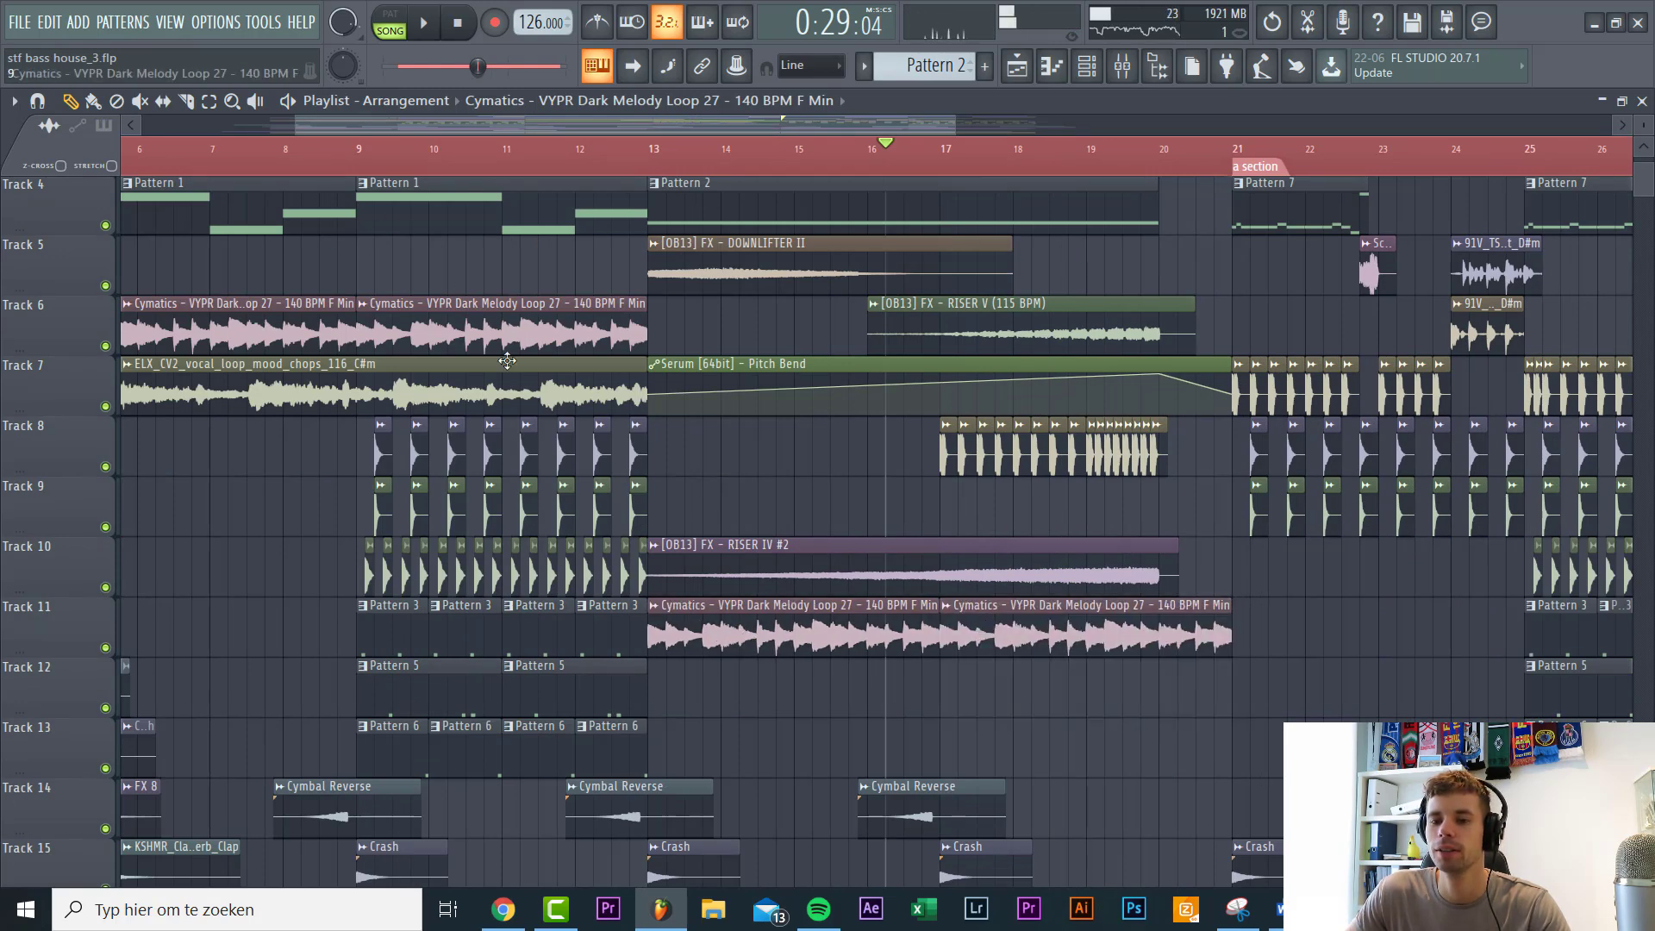
Step: Place the ELX vocal loop on Track 12 at bar 13 and trim it and the Track 11 melody loop to end at bar 20
scroll(471, 317, "up", 2)
left_click(482, 478)
key("space")
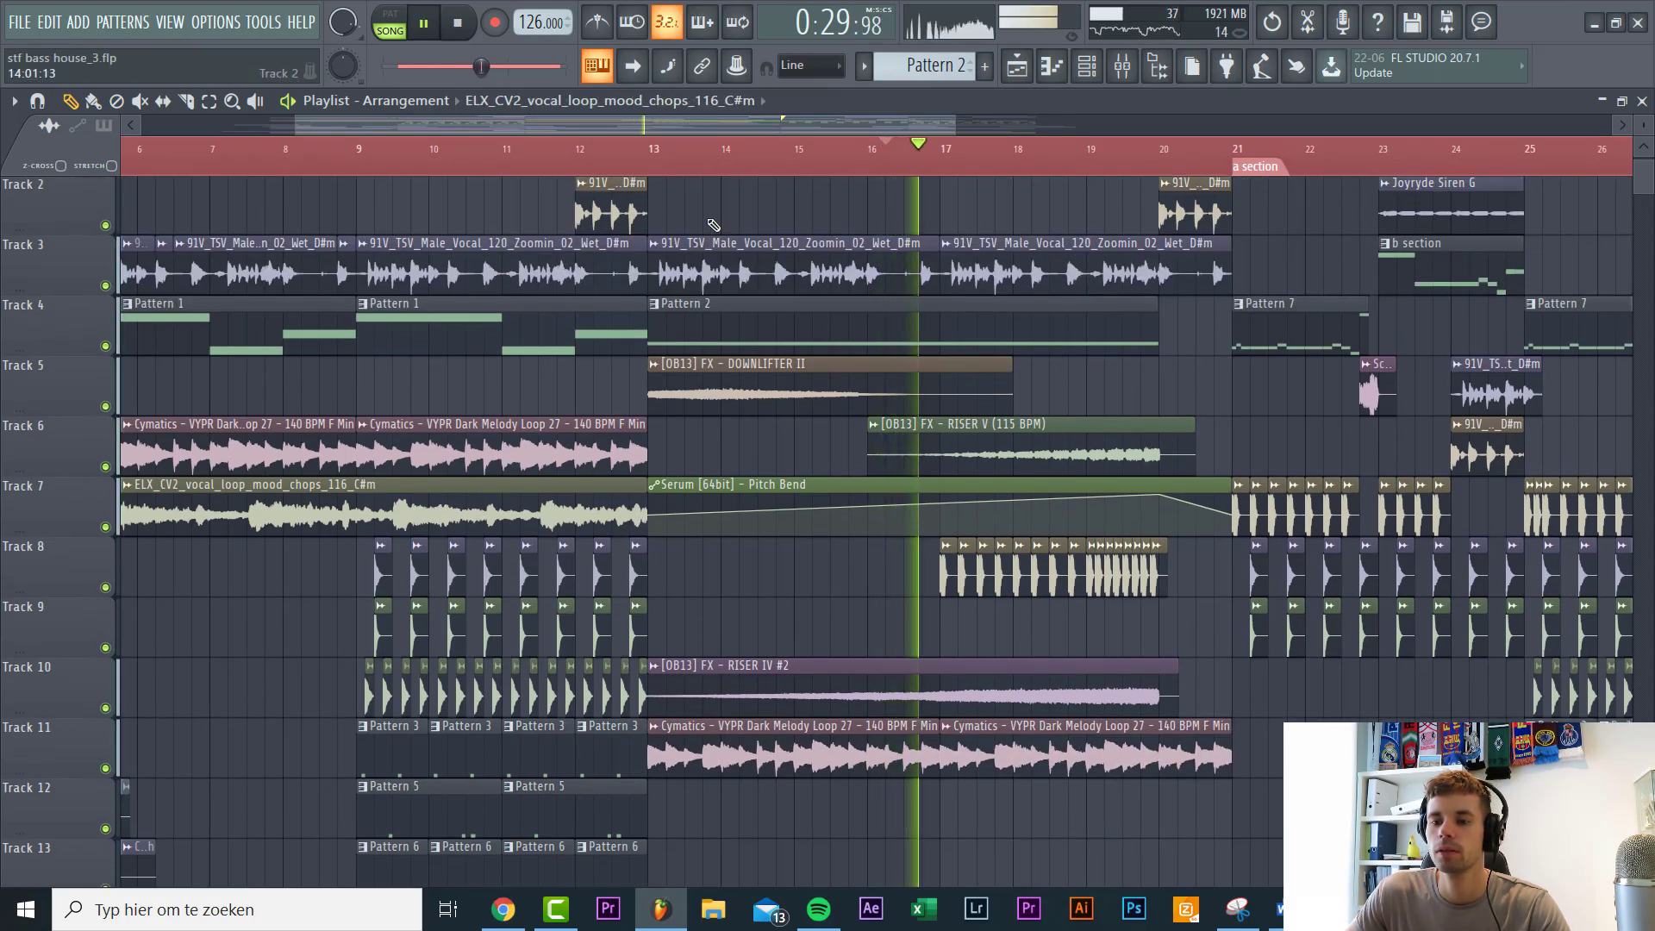
left_click(720, 833)
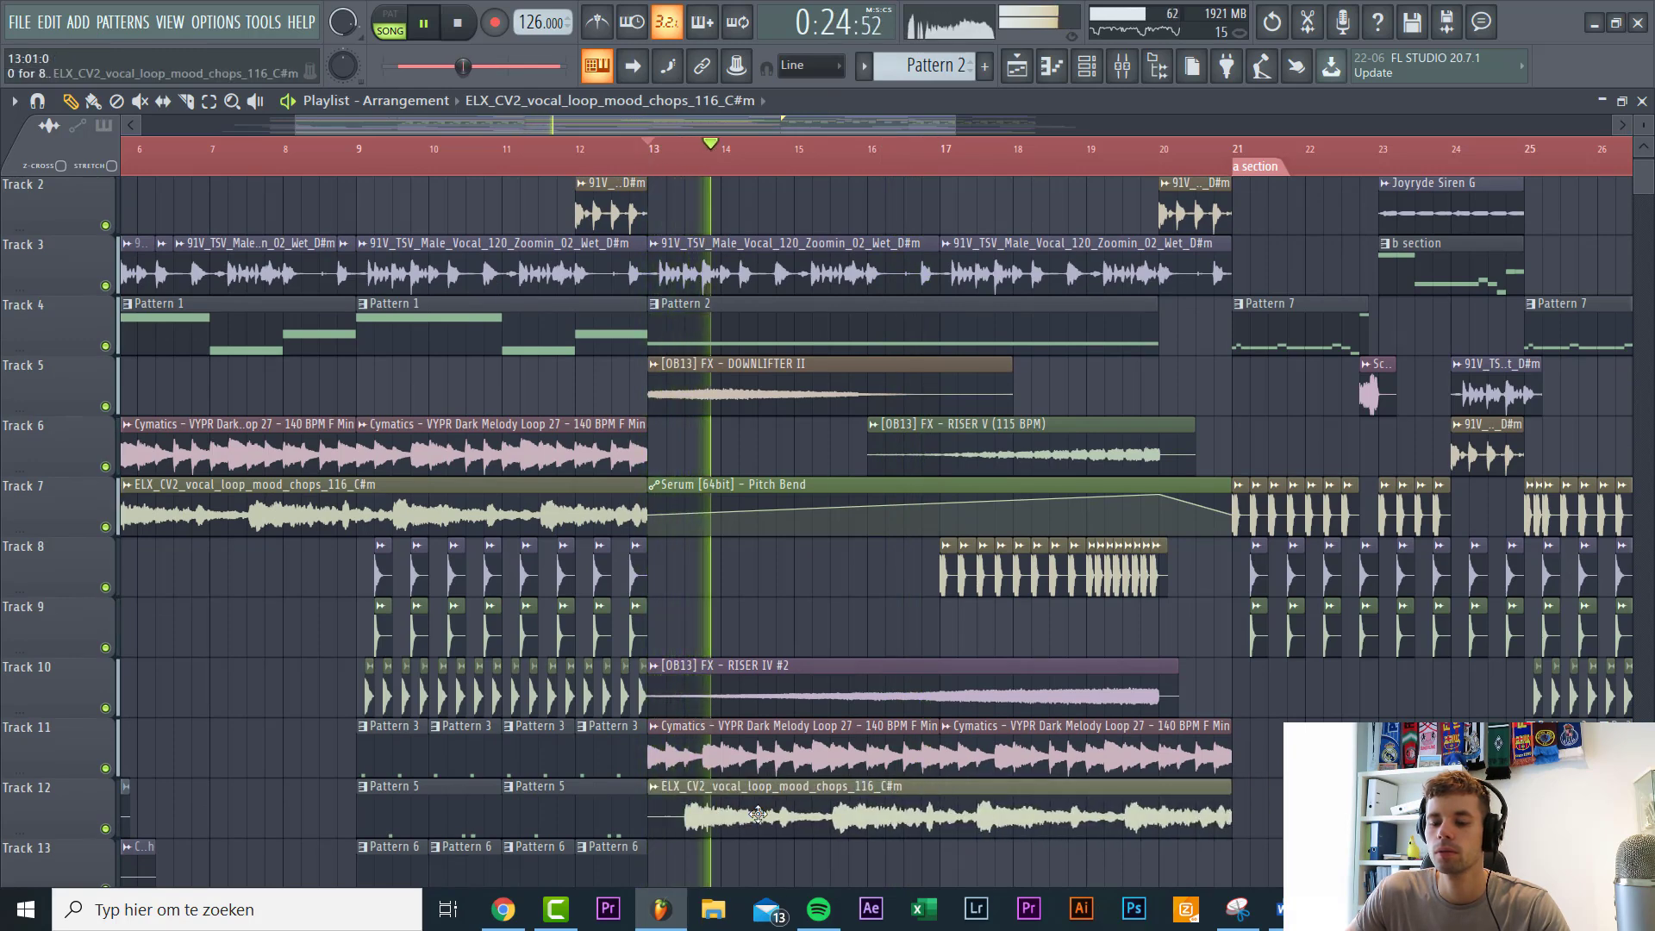
scroll(1194, 709, "down", 2)
left_click_drag(1231, 798, 1152, 658)
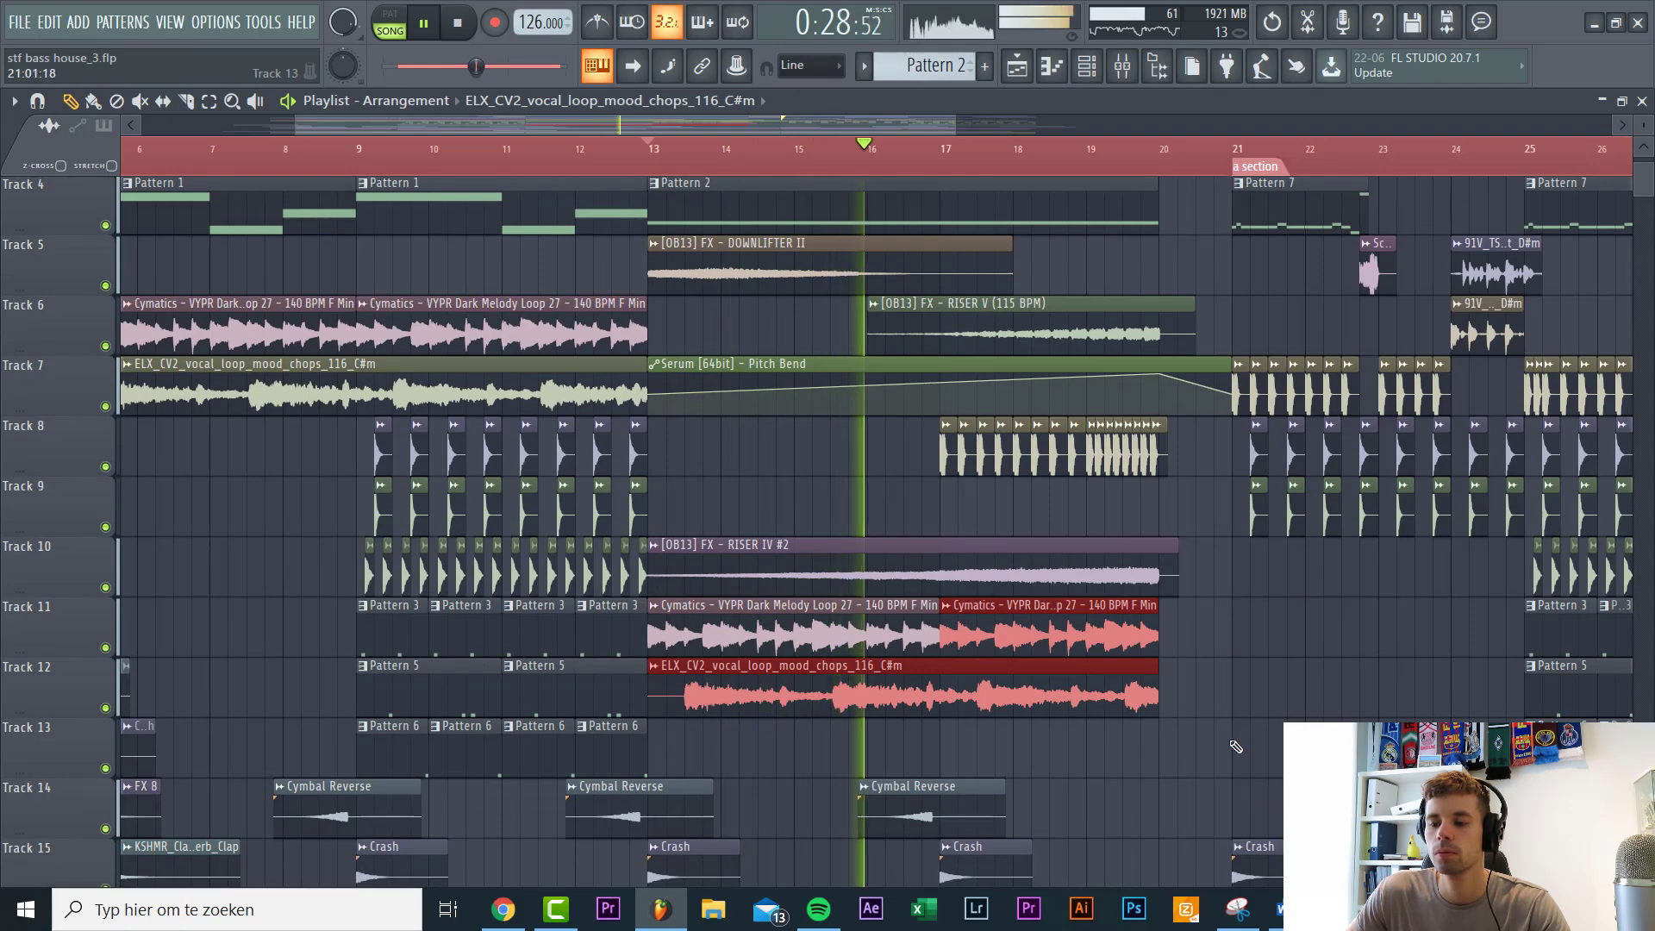
Step: Listen to the transition from bar 13 onward while reviewing the layered clips across the tracks
scroll(1229, 745, "up", 2)
scroll(1127, 693, "up", 1)
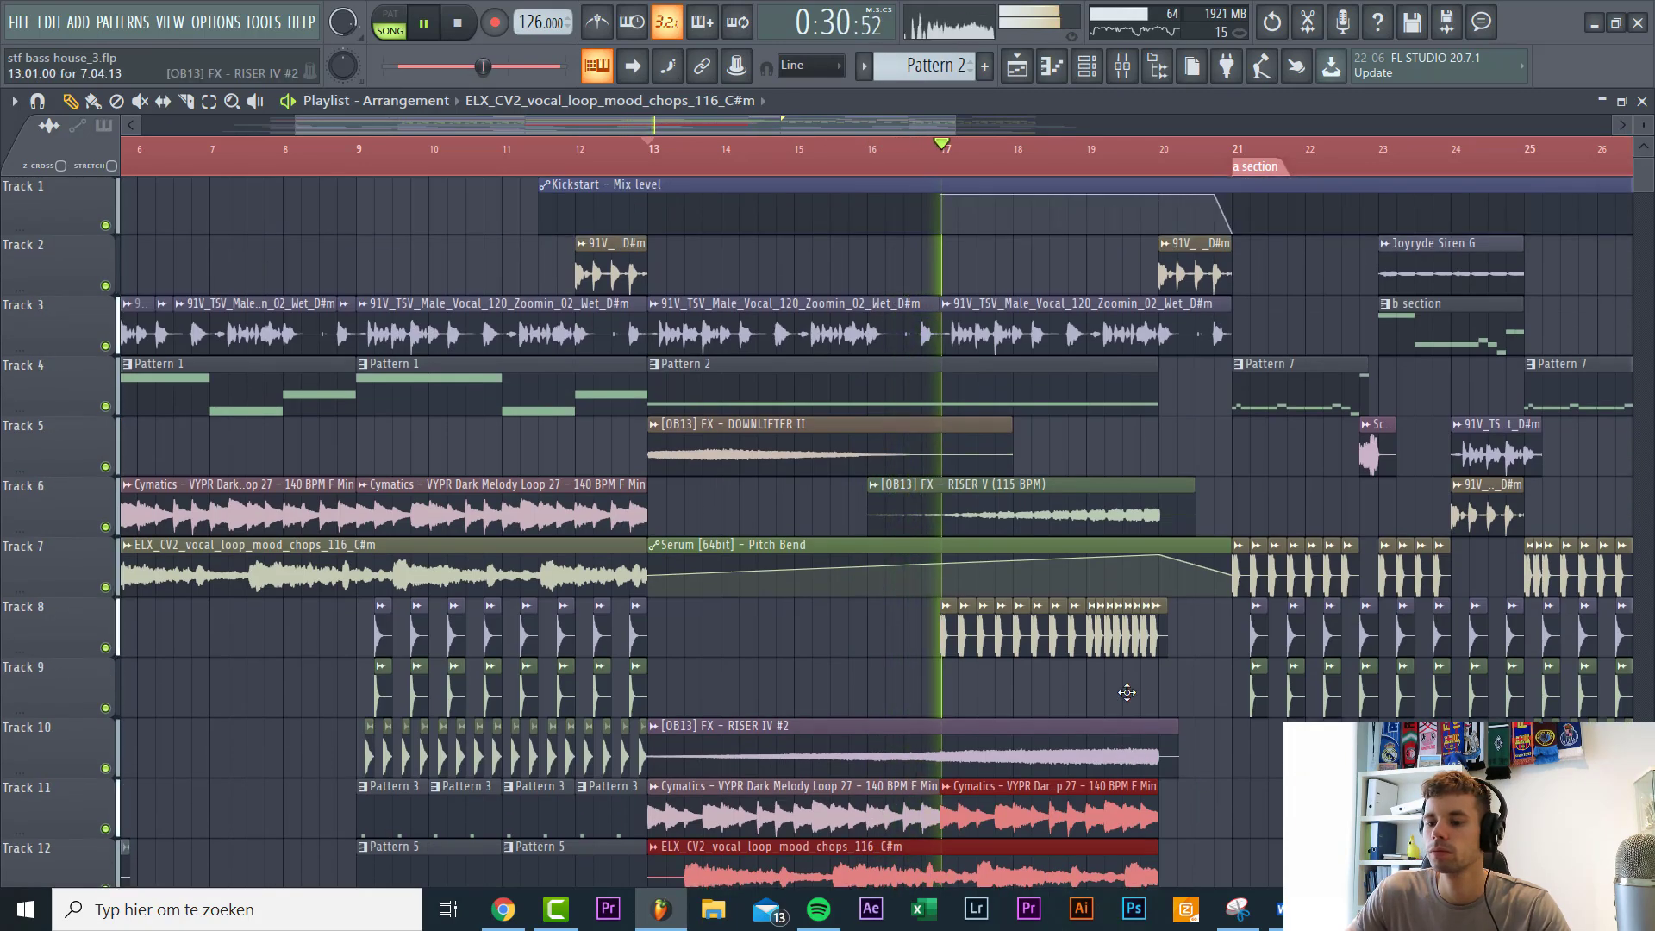
scroll(1127, 693, "down", 4)
scroll(1127, 693, "up", 3)
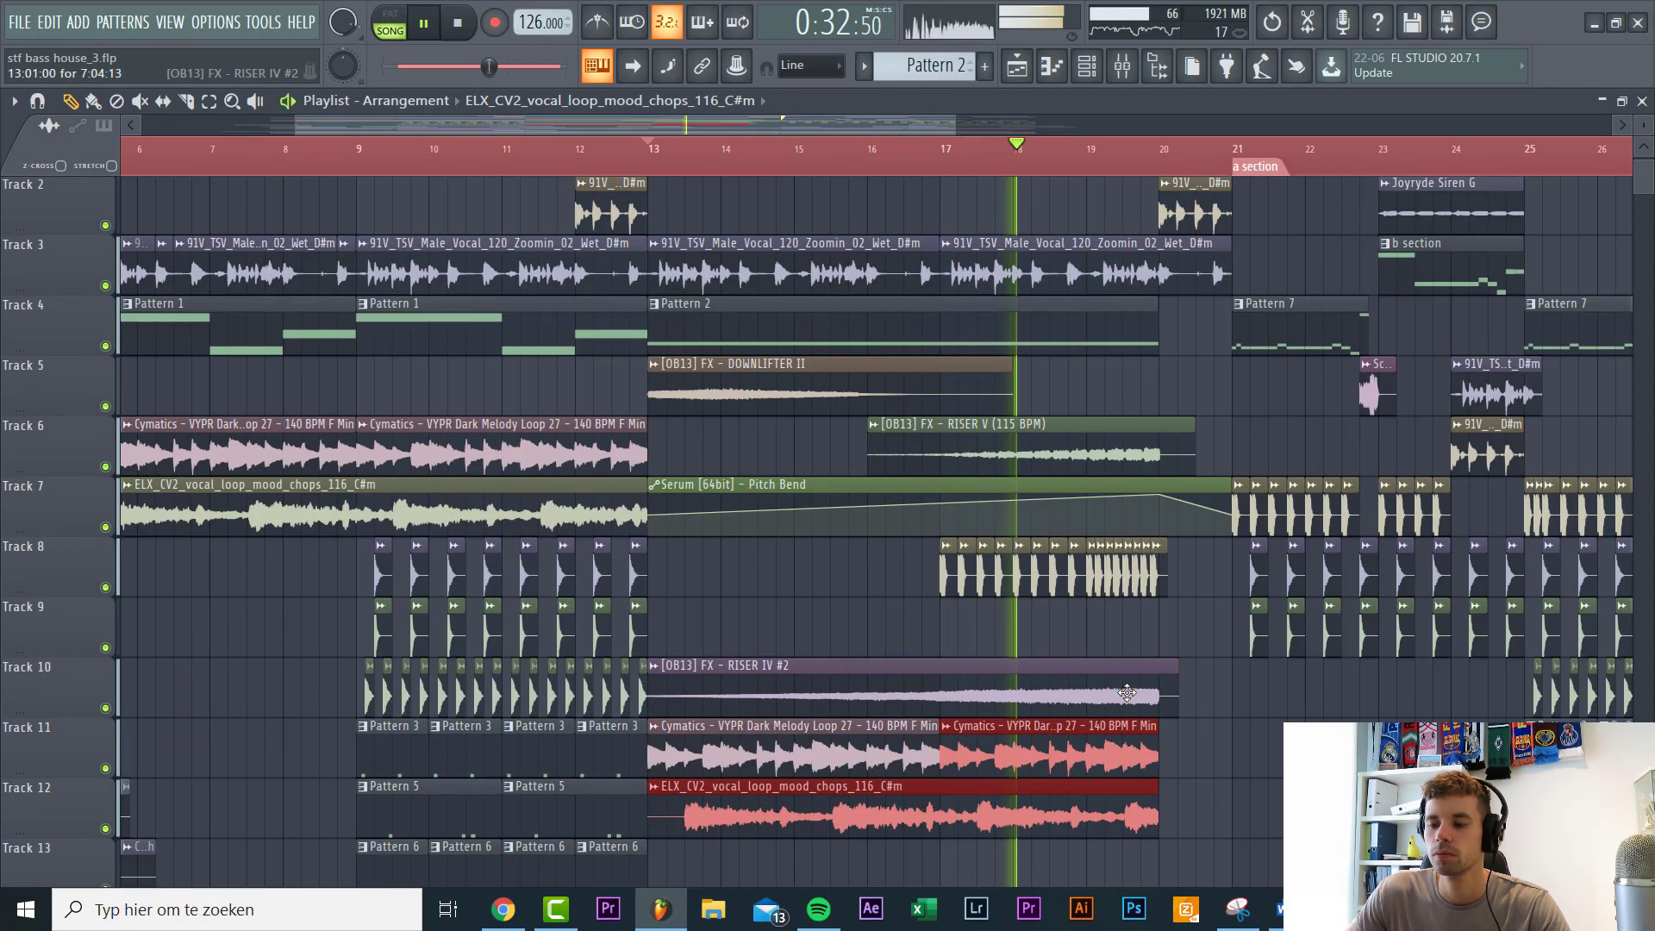
scroll(1212, 692, "down", 1)
scroll(1212, 692, "up", 3)
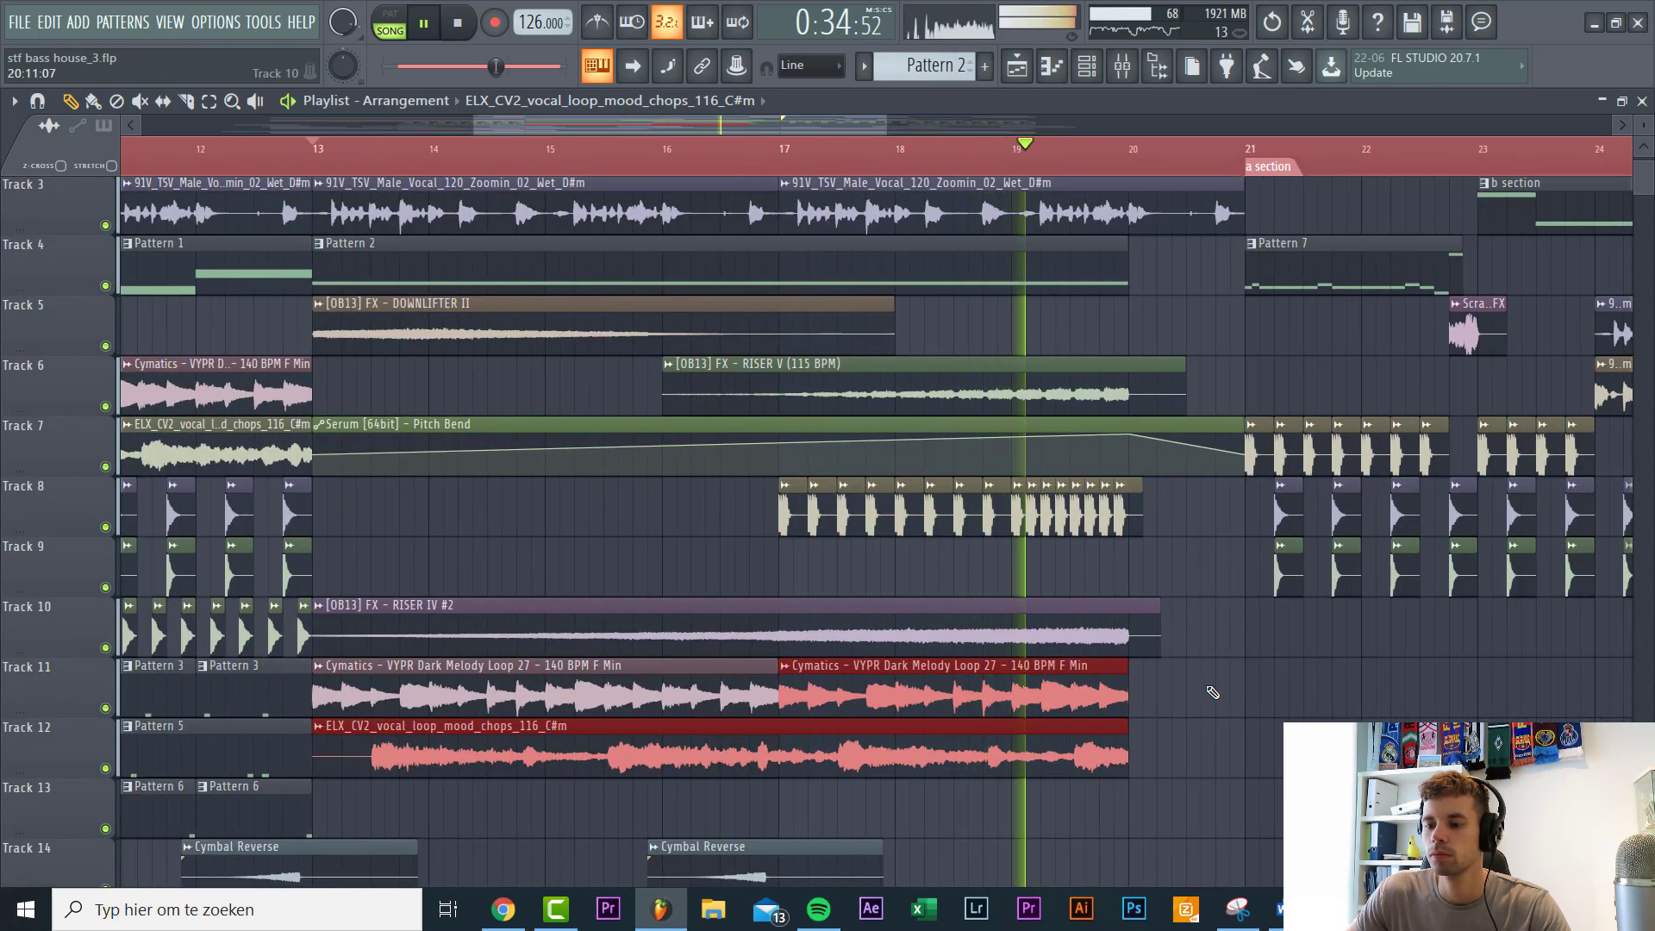
scroll(1212, 691, "down", 2)
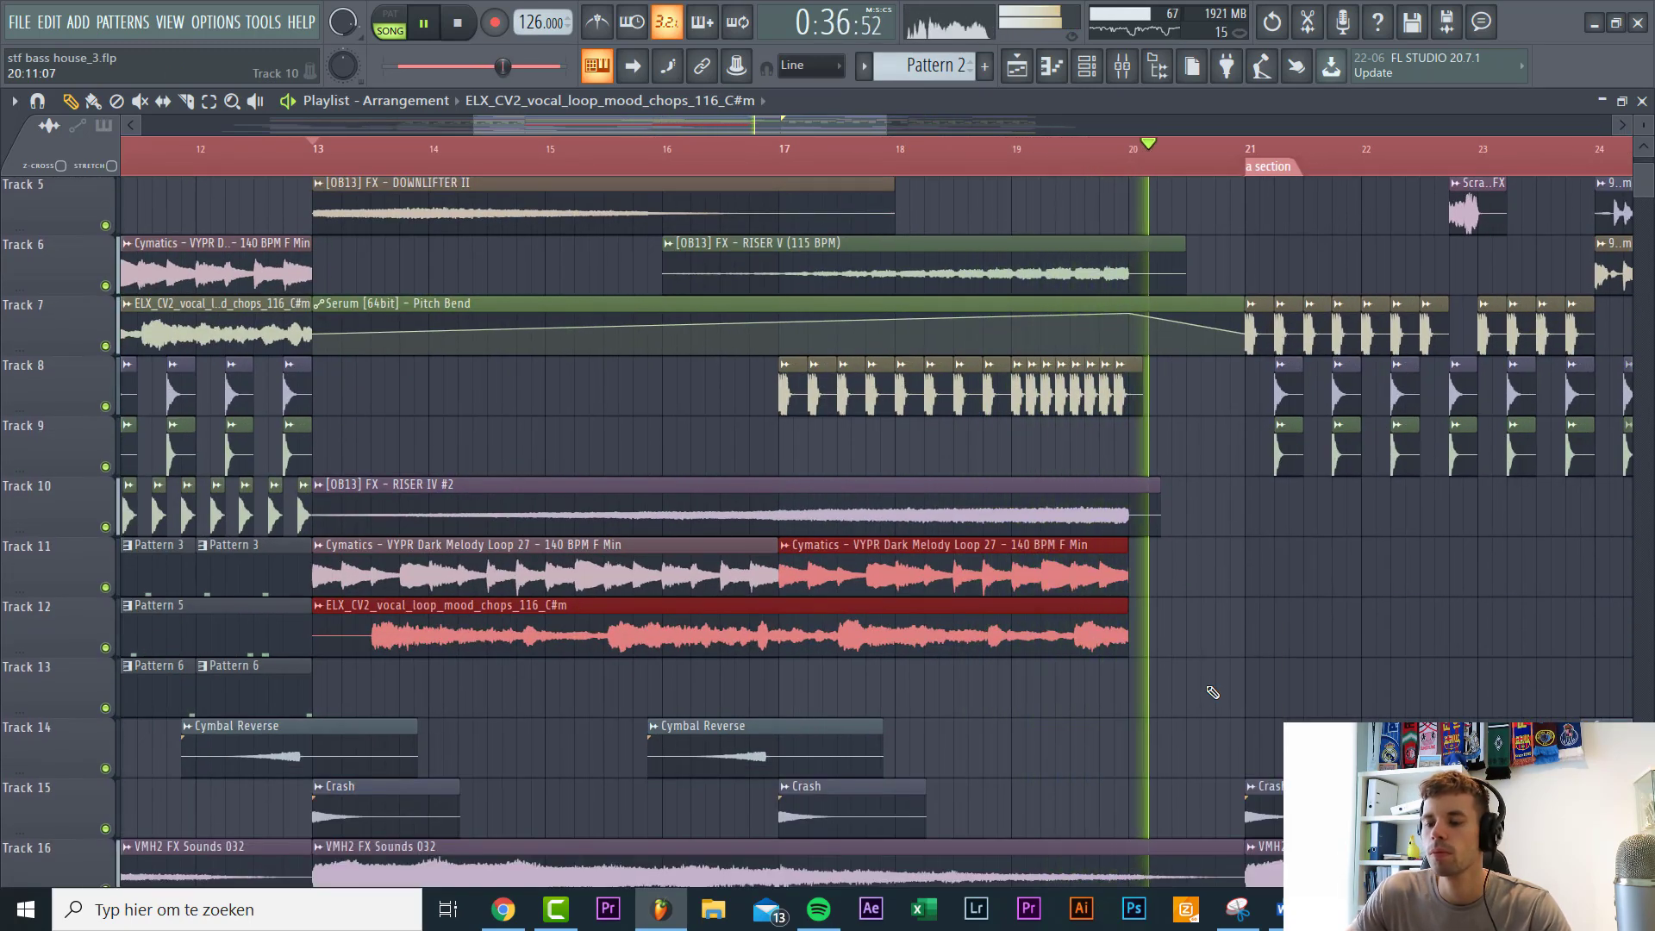
scroll(1213, 692, "down", 2)
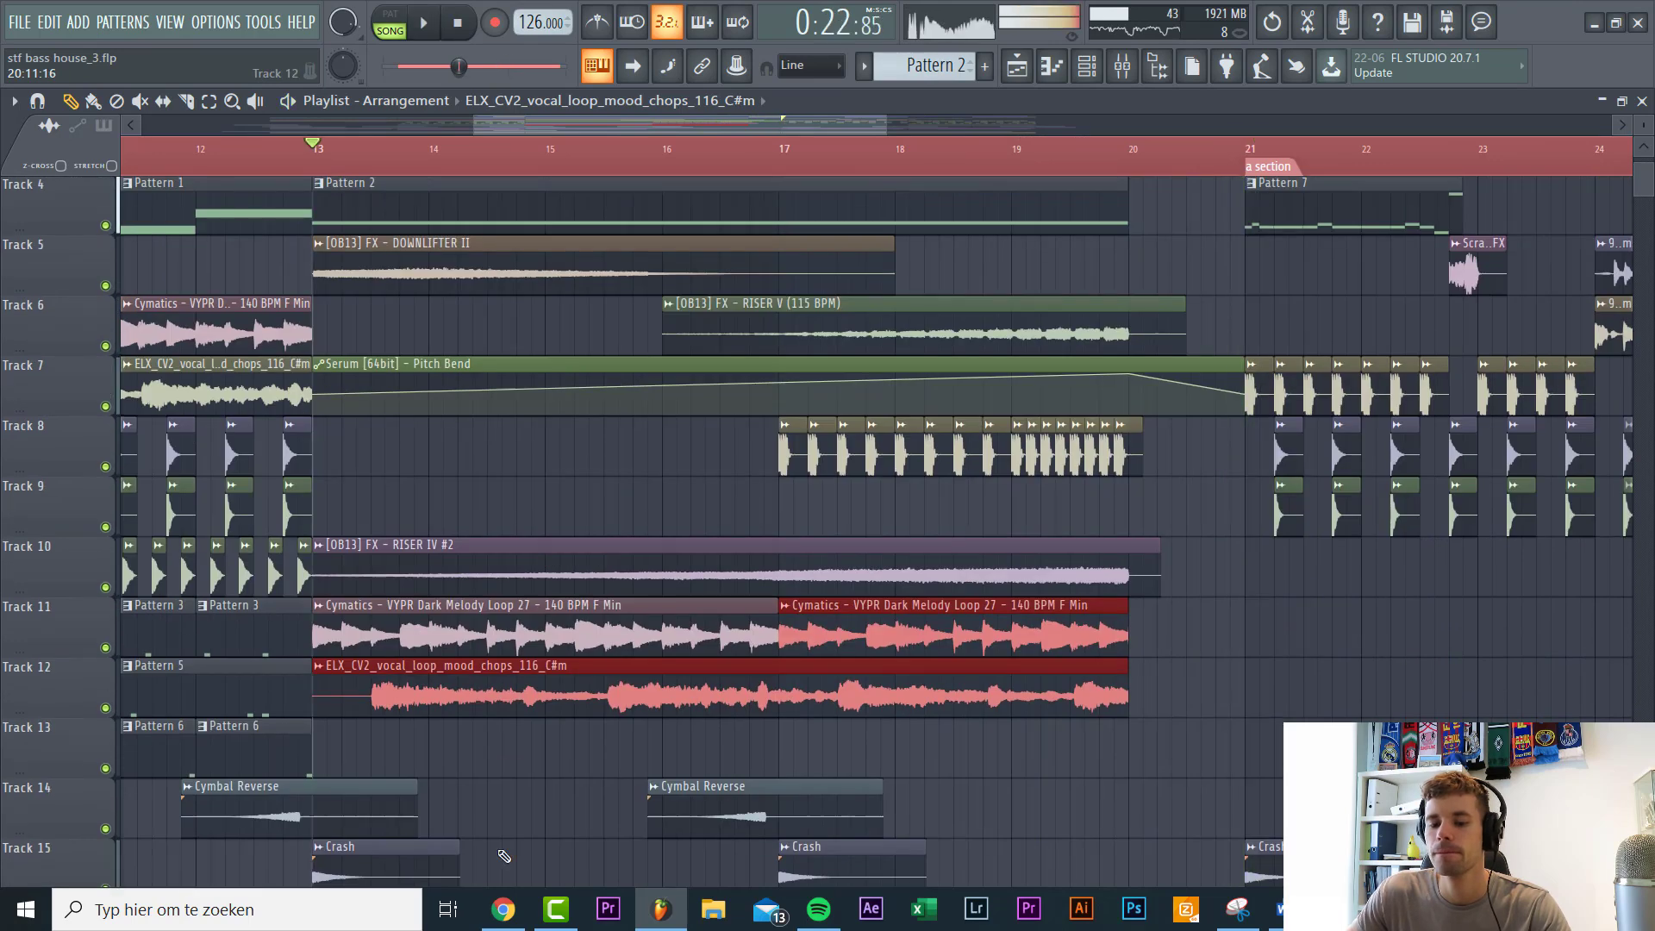
right_click(73, 820)
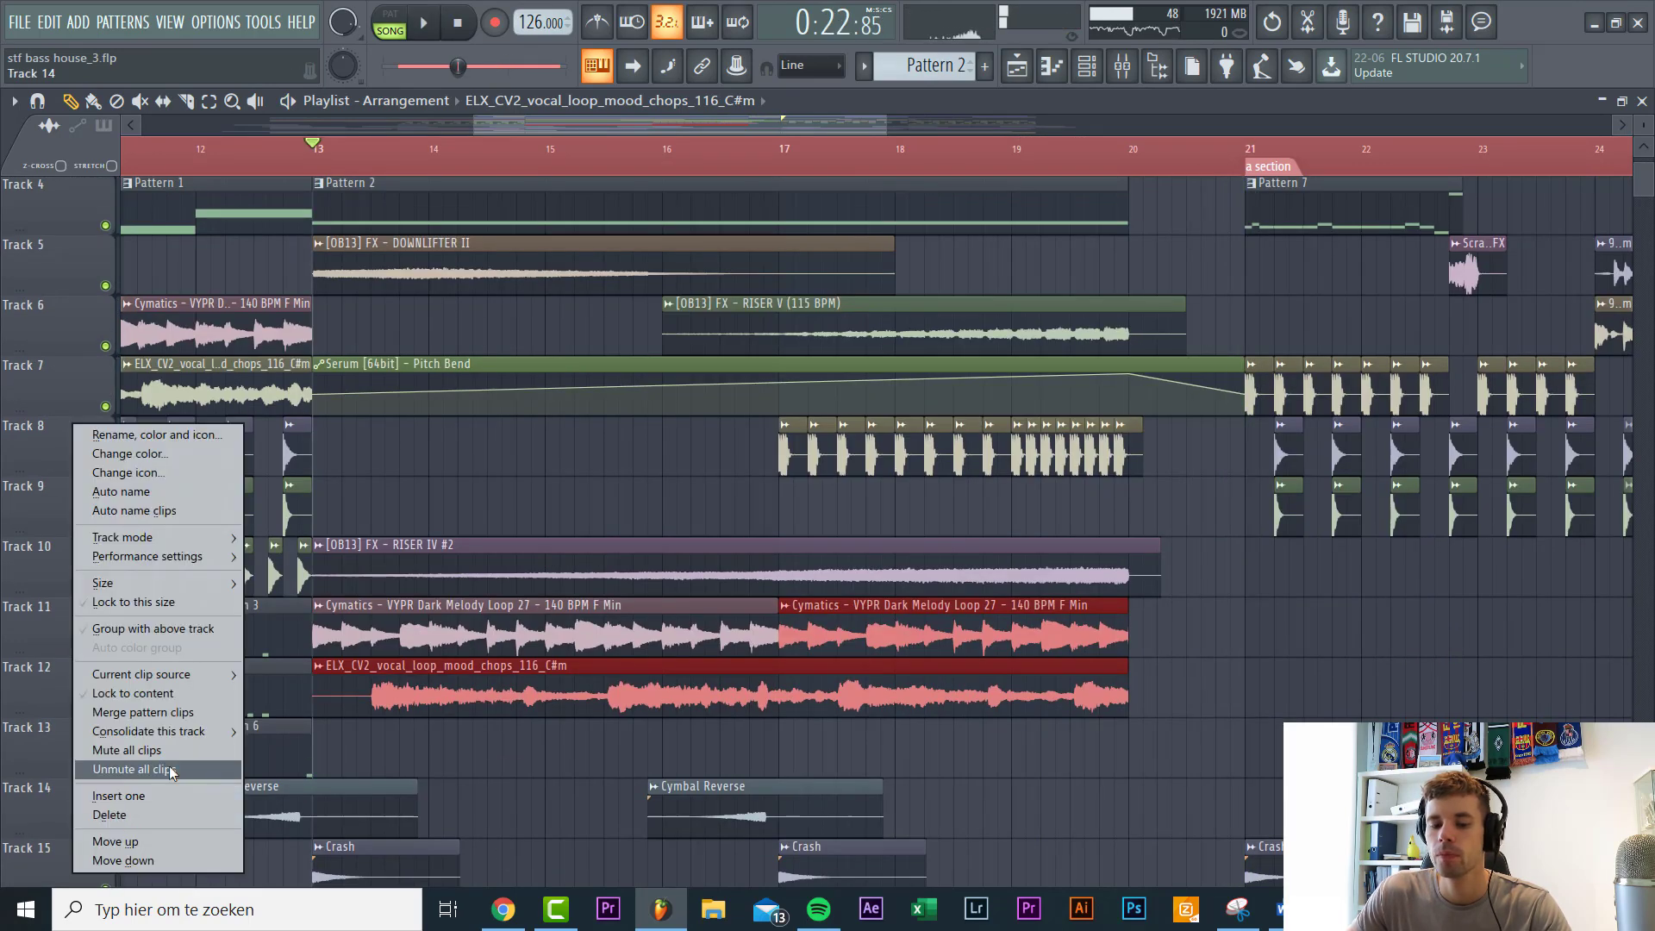
right_click(1197, 764)
scroll(1231, 755, "up", 3)
scroll(1062, 741, "down", 3)
scroll(1224, 752, "up", 1)
scroll(1231, 758, "down", 3)
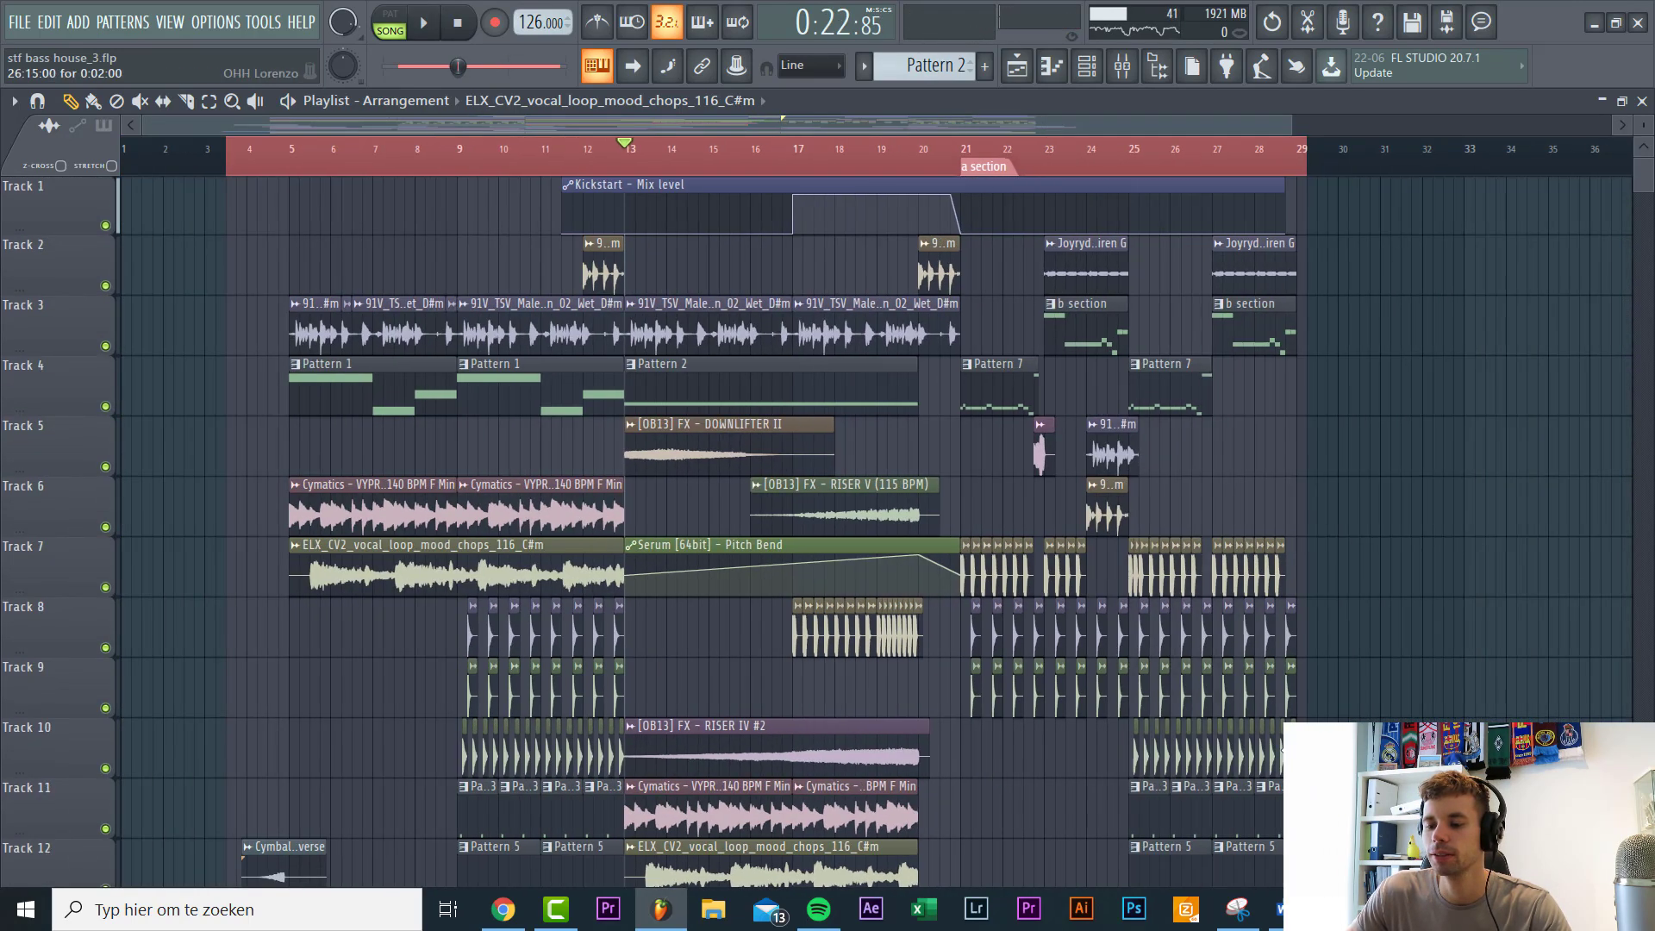
Step: Copy the clap, hat, percussion pattern and Cymbal Reverse clips of bars 25 to 29 on Tracks 8 to 14 to bars 17 to 21
scroll(1305, 757, "up", 4)
scroll(1306, 757, "down", 2)
scroll(1305, 757, "up", 2)
scroll(1307, 756, "up", 2)
scroll(1308, 755, "down", 1)
scroll(1328, 772, "down", 4)
left_click_drag(1331, 776, 807, 404)
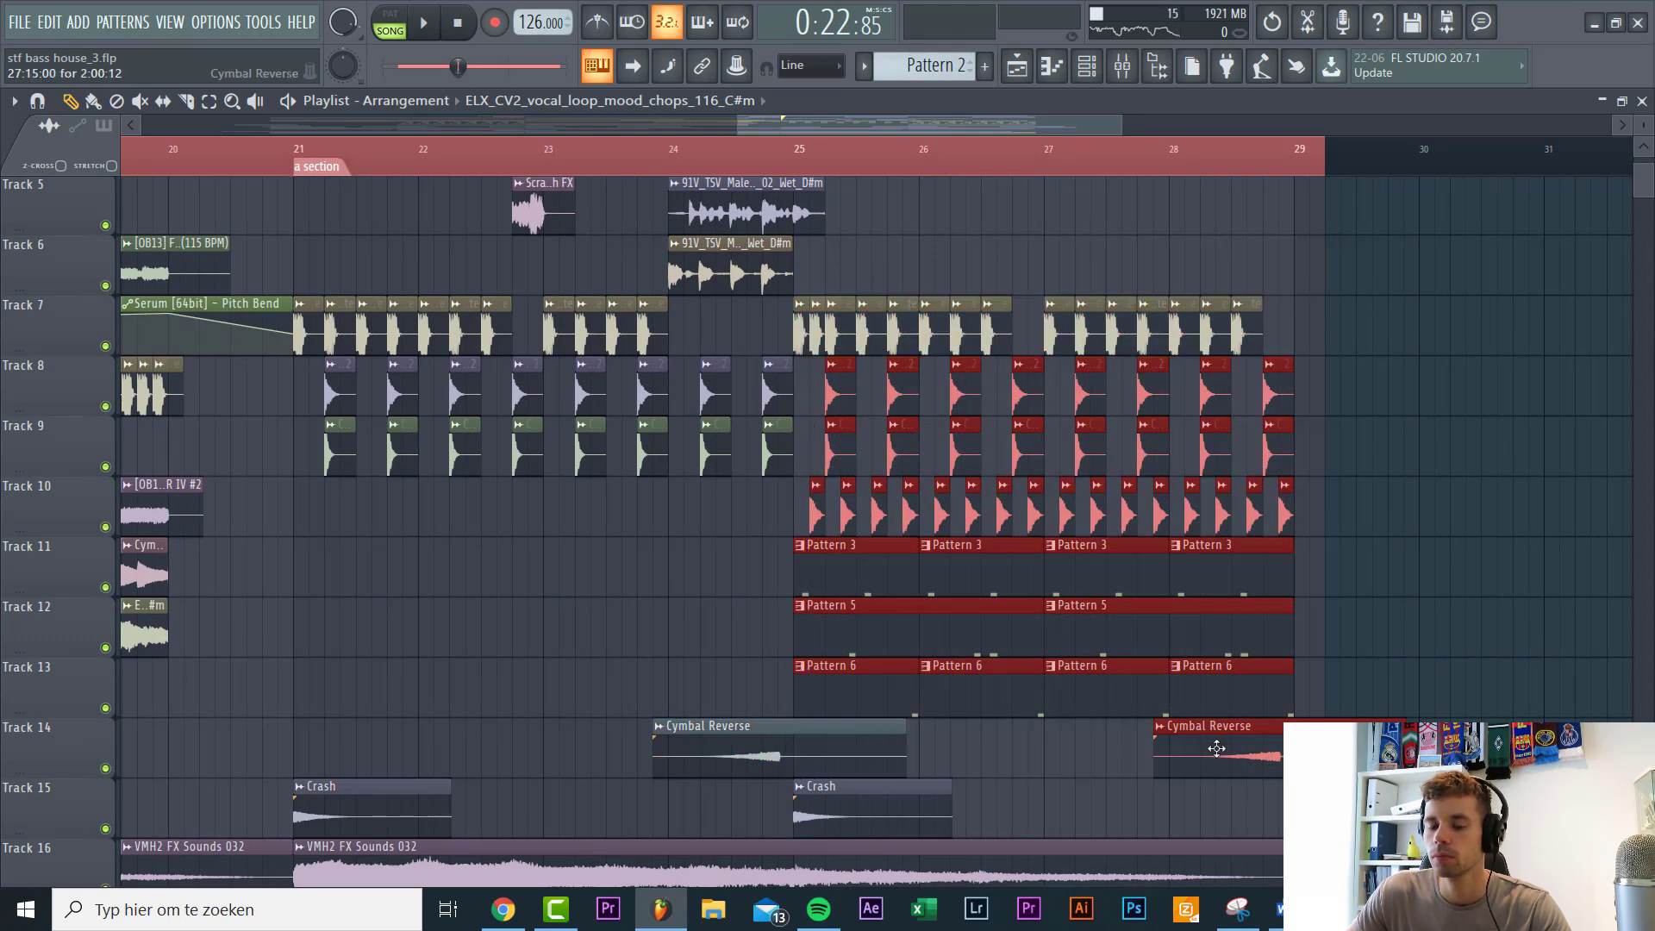
scroll(1040, 709, "down", 3)
left_click_drag(959, 578, 651, 565)
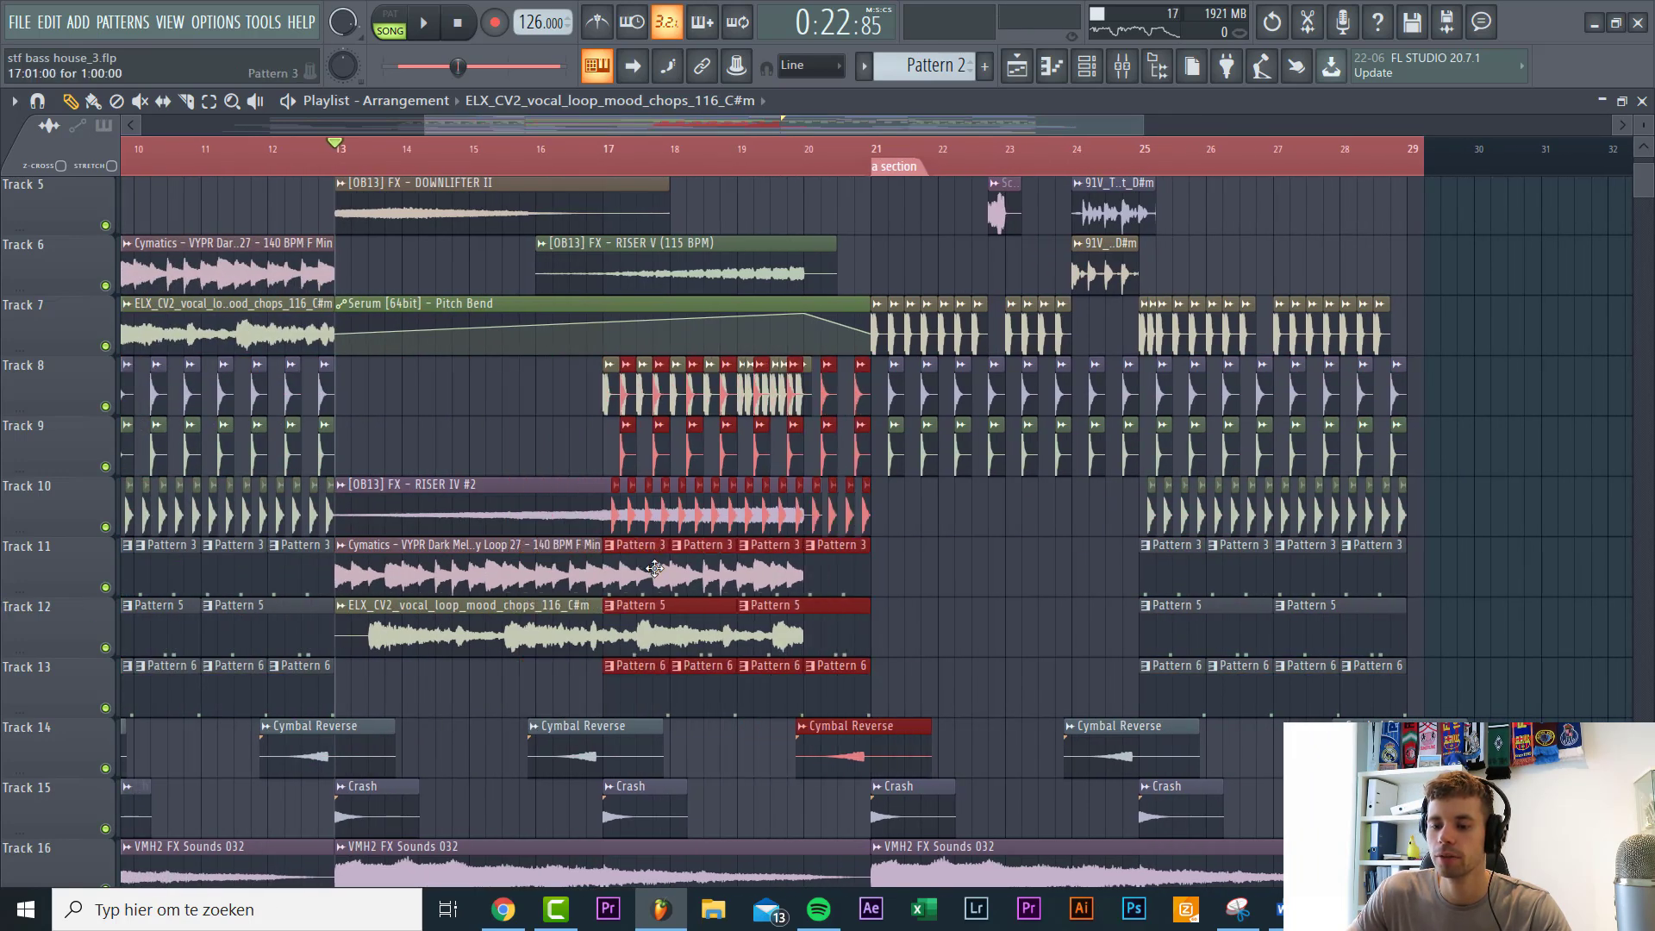
Step: Move the copied drum, percussion pattern and Cymbal Reverse clips at bars 17 to 21 down to the empty Tracks 23 to 29
scroll(755, 601, "down", 3)
key("shift+Down")
key("shift+Down")
key("shift+Down")
key("shift+Down")
key("shift+Down")
key("shift+Down")
key("shift+Down")
key("shift+Down")
key("shift+Down")
key("shift+Down")
key("shift+Down")
key("shift+Down")
key("shift+Down")
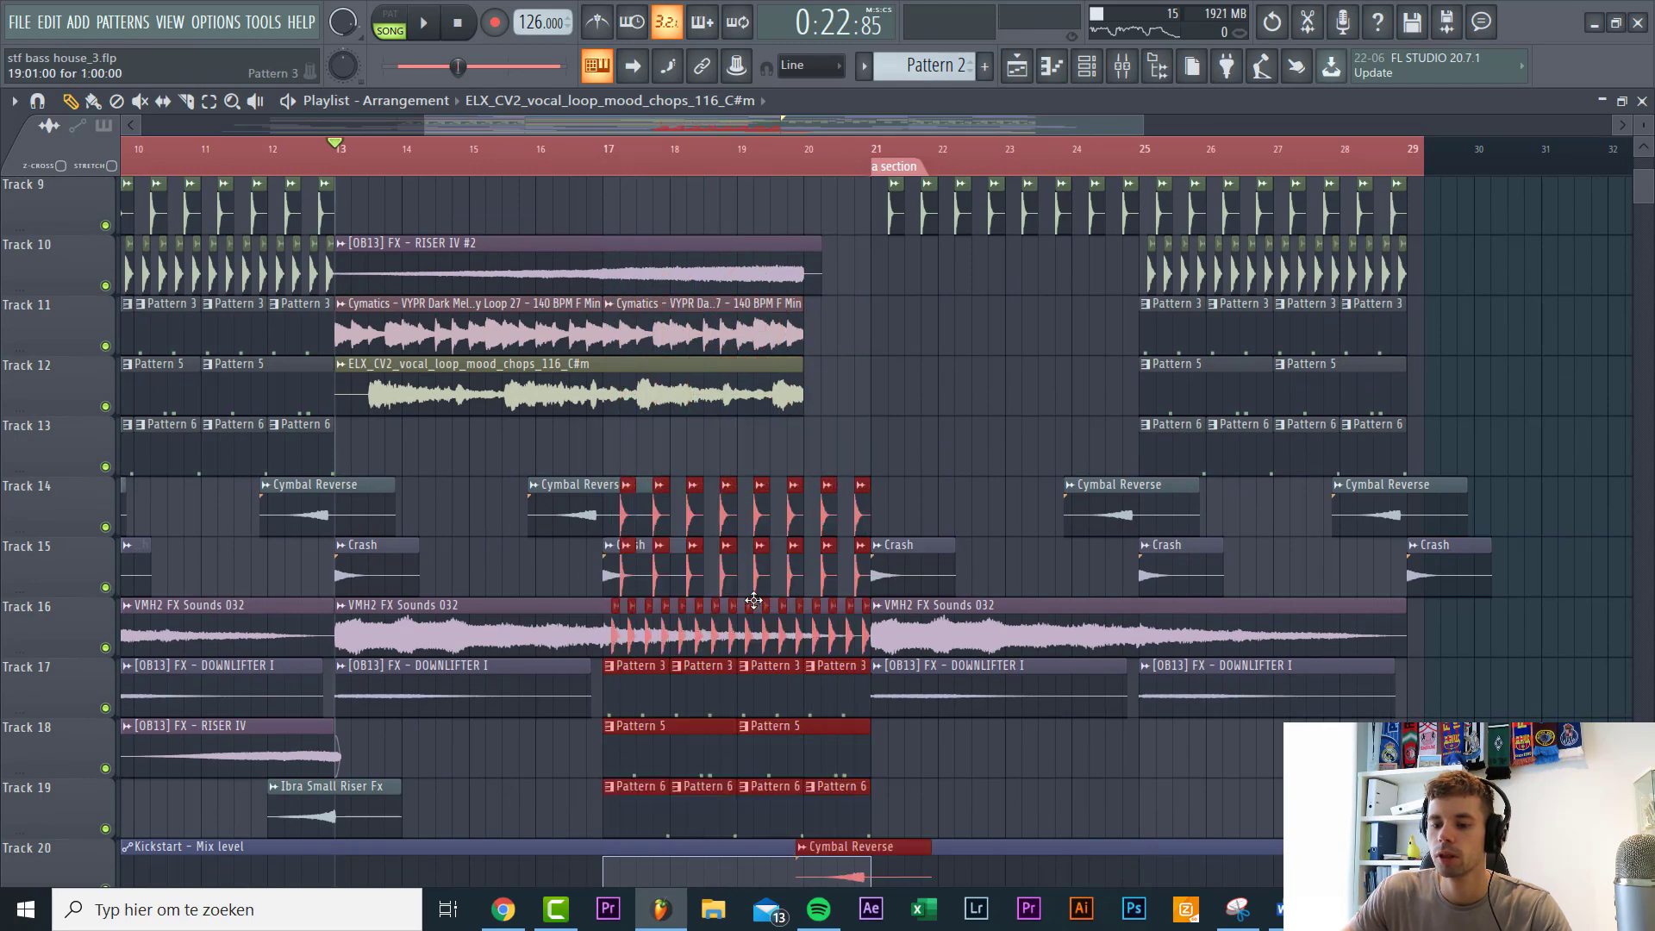
scroll(753, 600, "down", 1)
scroll(754, 601, "down", 3)
key("shift+Down")
key("shift+Down")
Step: Play the arrangement from just before bar 17 and check the drum layers on Tracks 23 to 29
key("space")
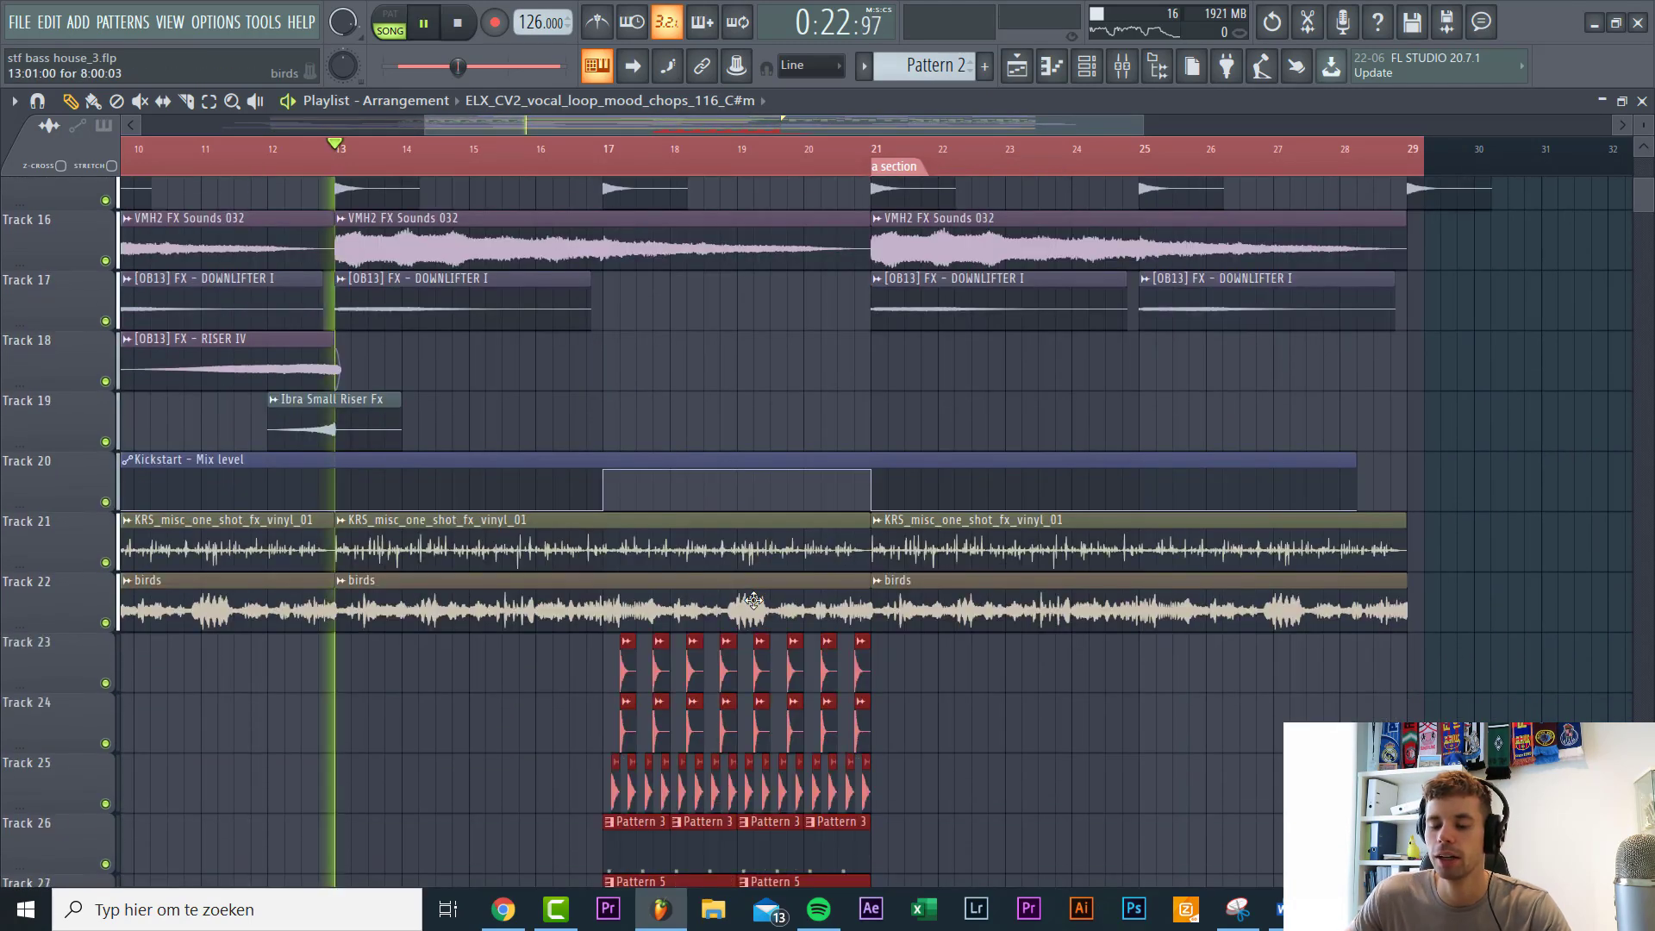
left_click(572, 138)
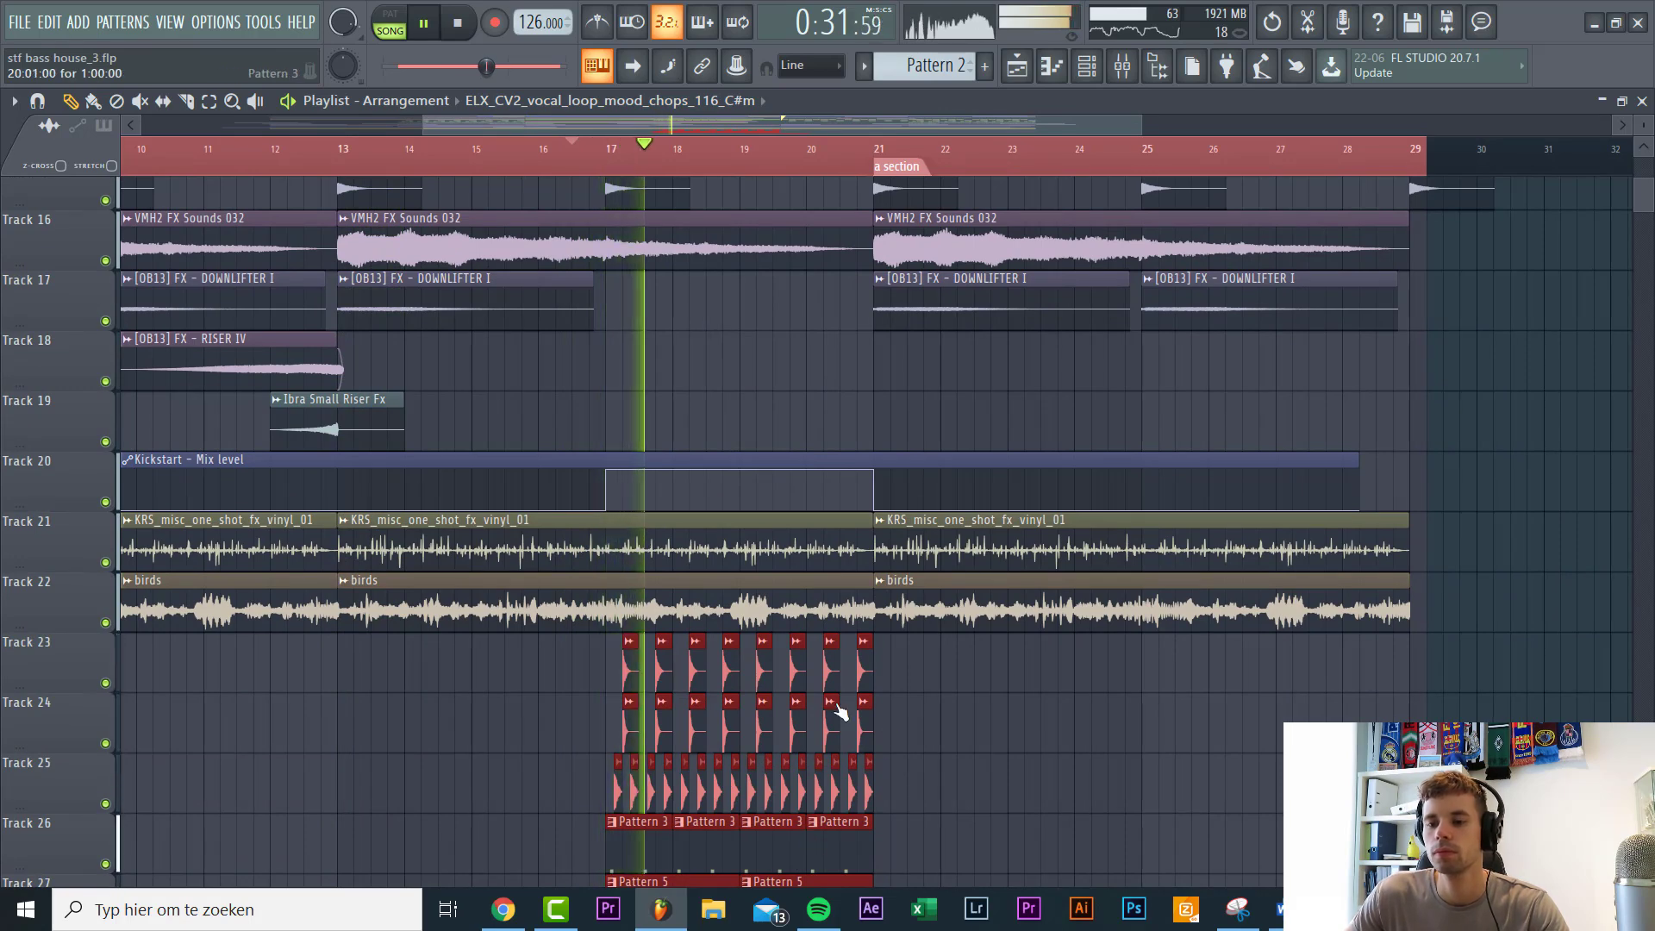
scroll(863, 738, "down", 3)
scroll(897, 758, "up", 6)
scroll(898, 740, "down", 3)
scroll(862, 746, "up", 3)
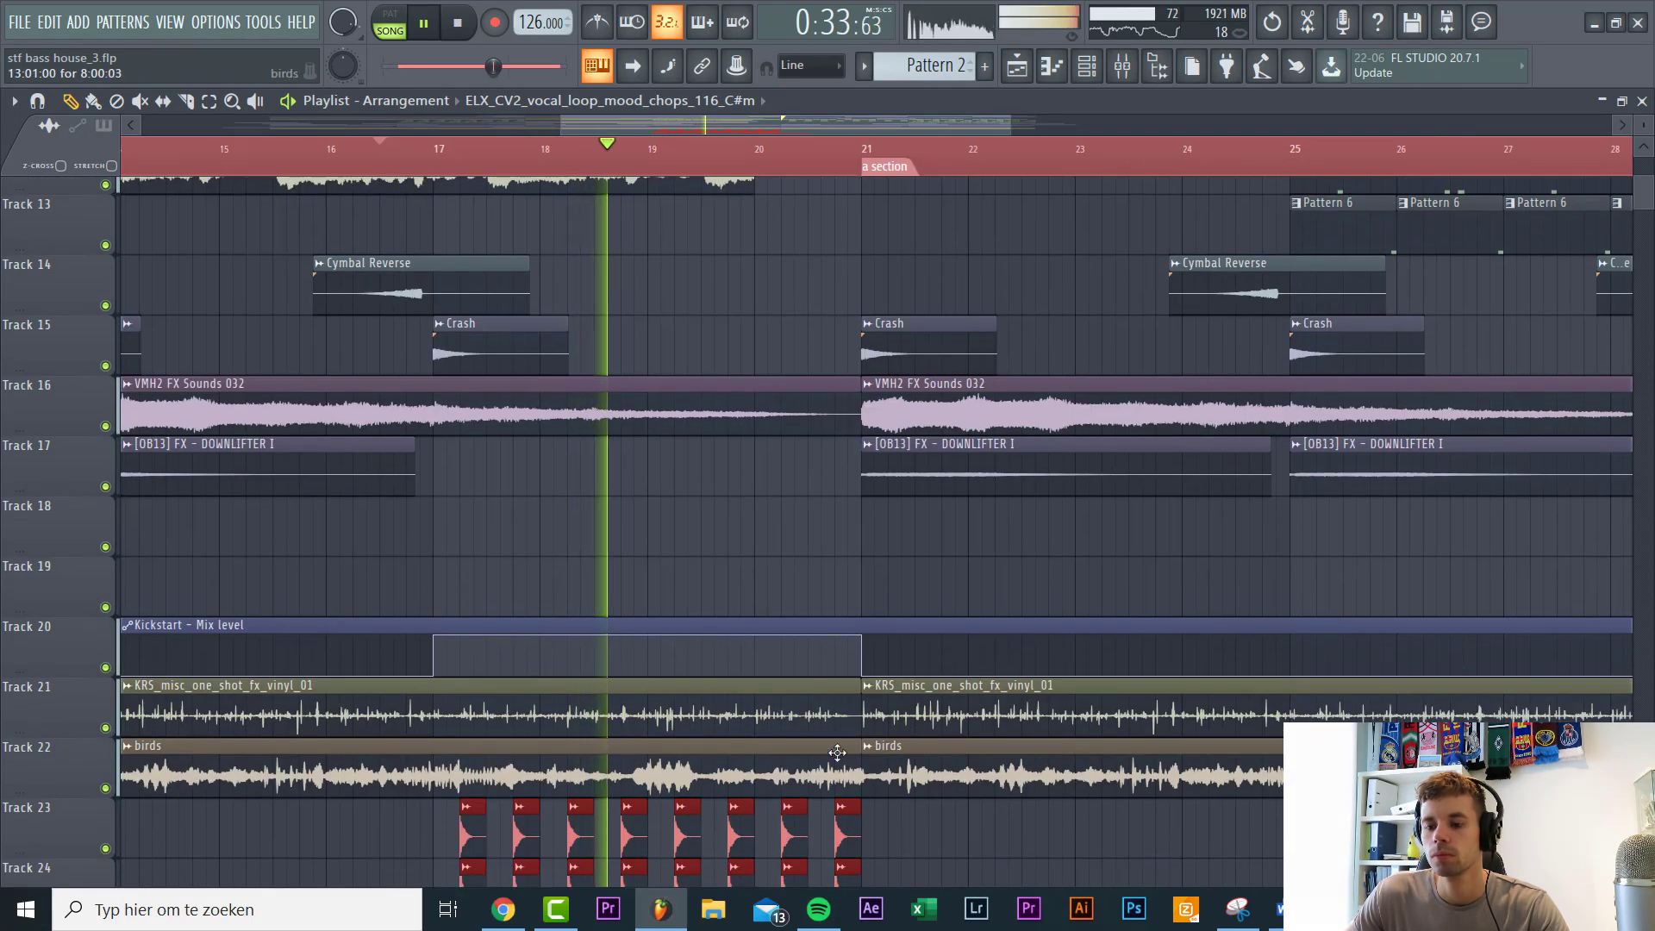
scroll(837, 753, "down", 3)
right_click(794, 551)
right_click(848, 552)
right_click(848, 595)
right_click(794, 603)
right_click(772, 662)
right_click(800, 664)
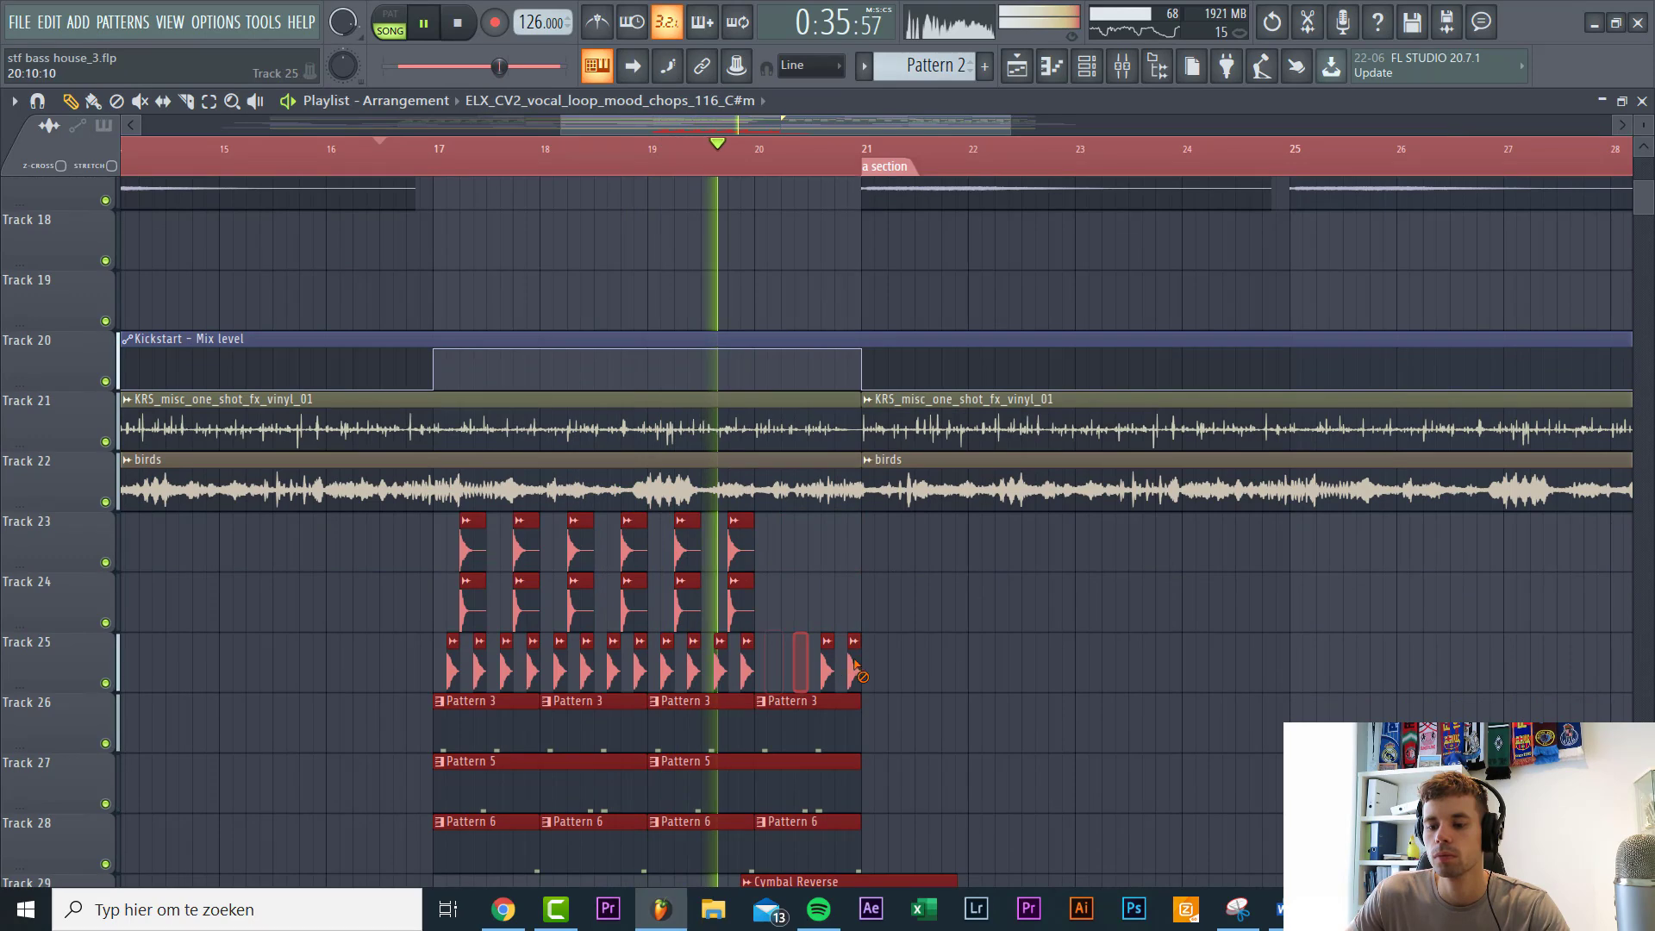
key("ctrl+alt+z")
key("ctrl+alt+z")
key("ctrl+alt+z")
key("ctrl+alt+z")
key("ctrl+alt+z")
key("ctrl+alt+z")
Step: Delete the clap, hat and pattern clips between bars 20 and 21 on Tracks 23 to 26 and 28, keeping the Cymbal Reverse
right_click(825, 710)
key("ctrl+d")
right_click(772, 664)
right_click(801, 664)
right_click(827, 664)
right_click(853, 662)
right_click(850, 603)
right_click(794, 604)
right_click(788, 552)
right_click(847, 554)
scroll(845, 556, "down", 4)
right_click(851, 621)
right_click(848, 662)
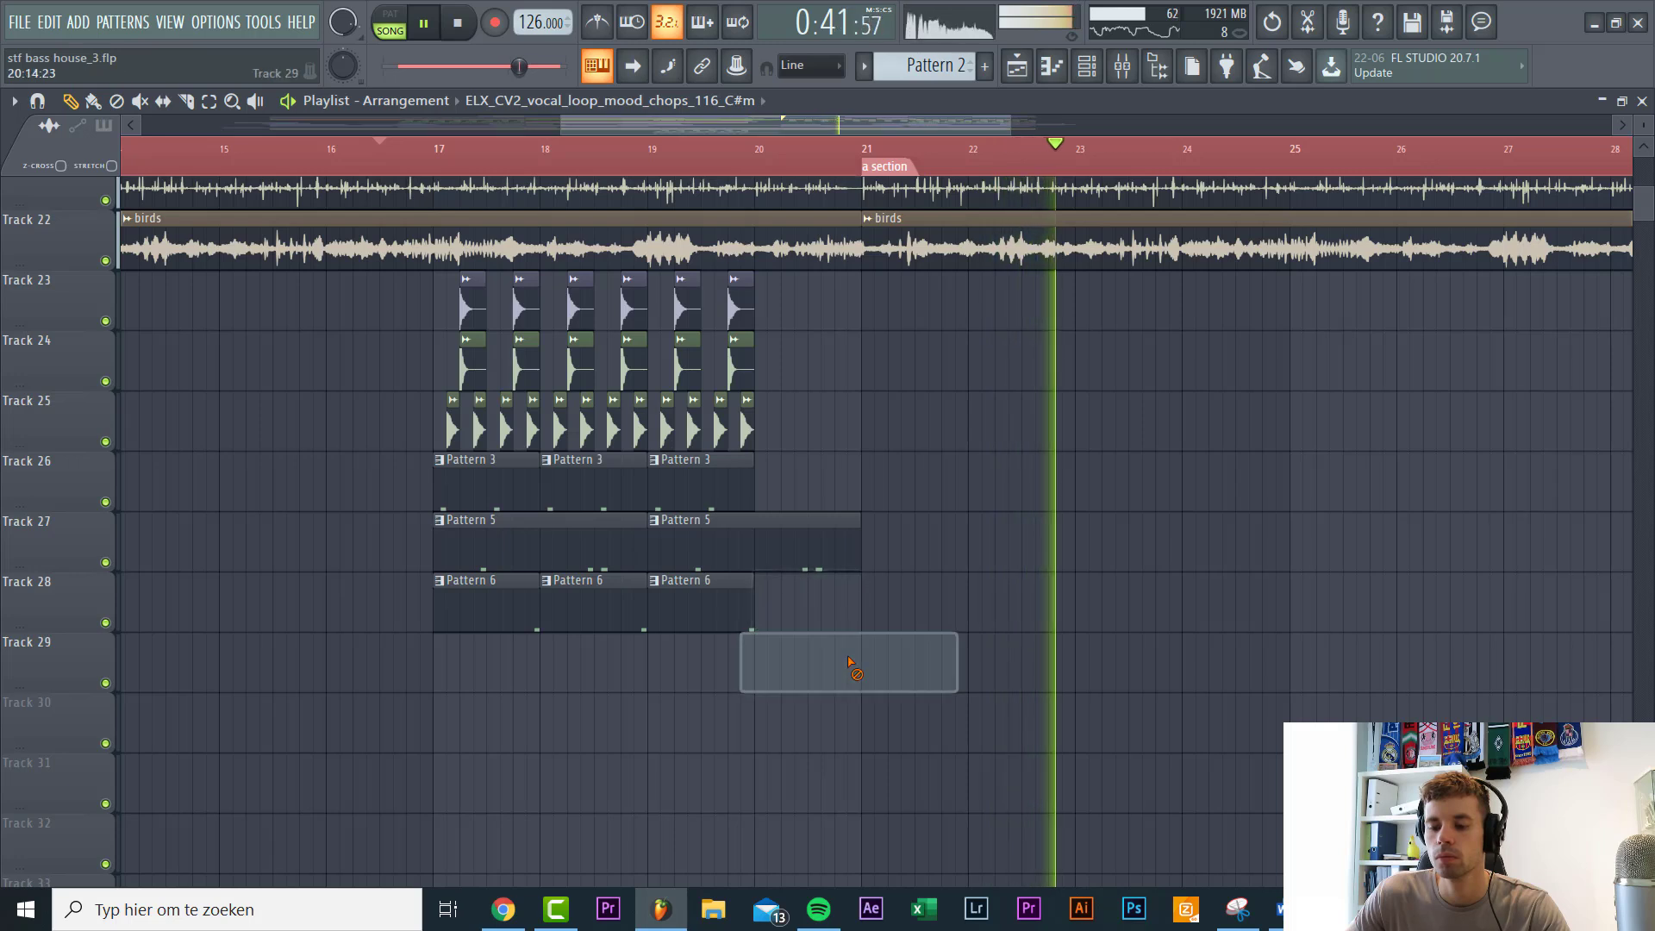
key("ctrl+alt+z")
Step: Trim the second Pattern 5 clip on Track 27 to end at bar 20 and replay the section
mouse_move(856, 543)
left_mouse_down()
mouse_move(736, 554)
mouse_move(769, 554)
mouse_move(750, 556)
left_mouse_up()
key("space")
key("space")
key("space")
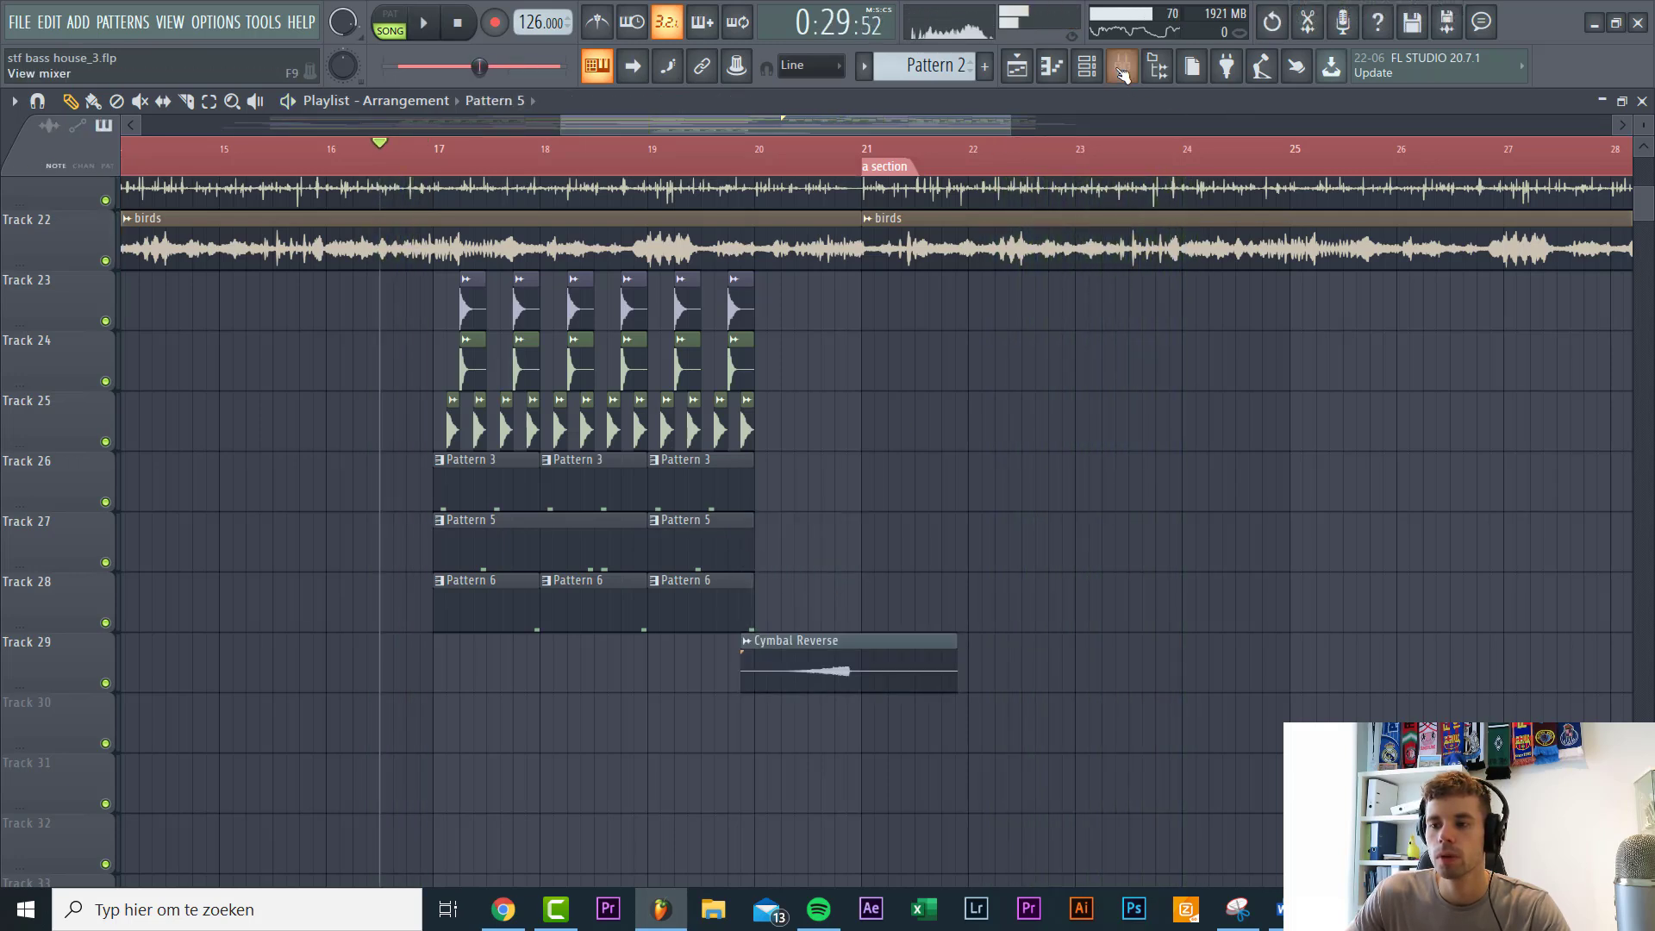
Step: Load Fruity Love Philter into effect slot 10 of the DRUM BUSS mixer track
left_click(1122, 69)
left_click(900, 290)
left_click(1524, 455)
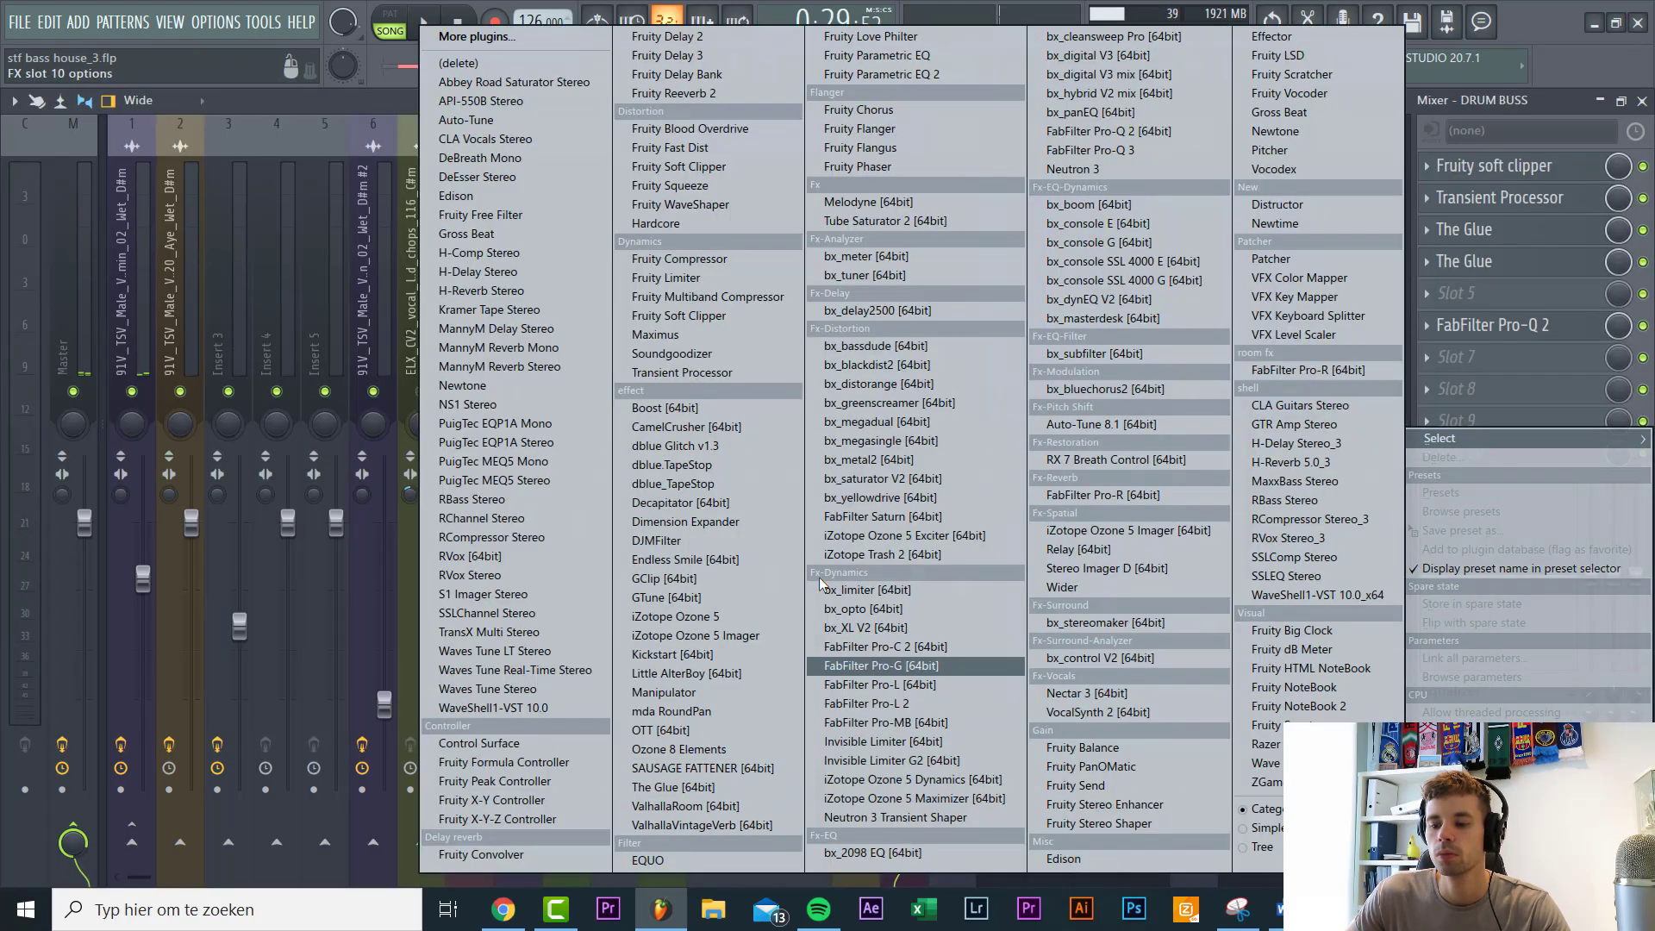
left_click(872, 36)
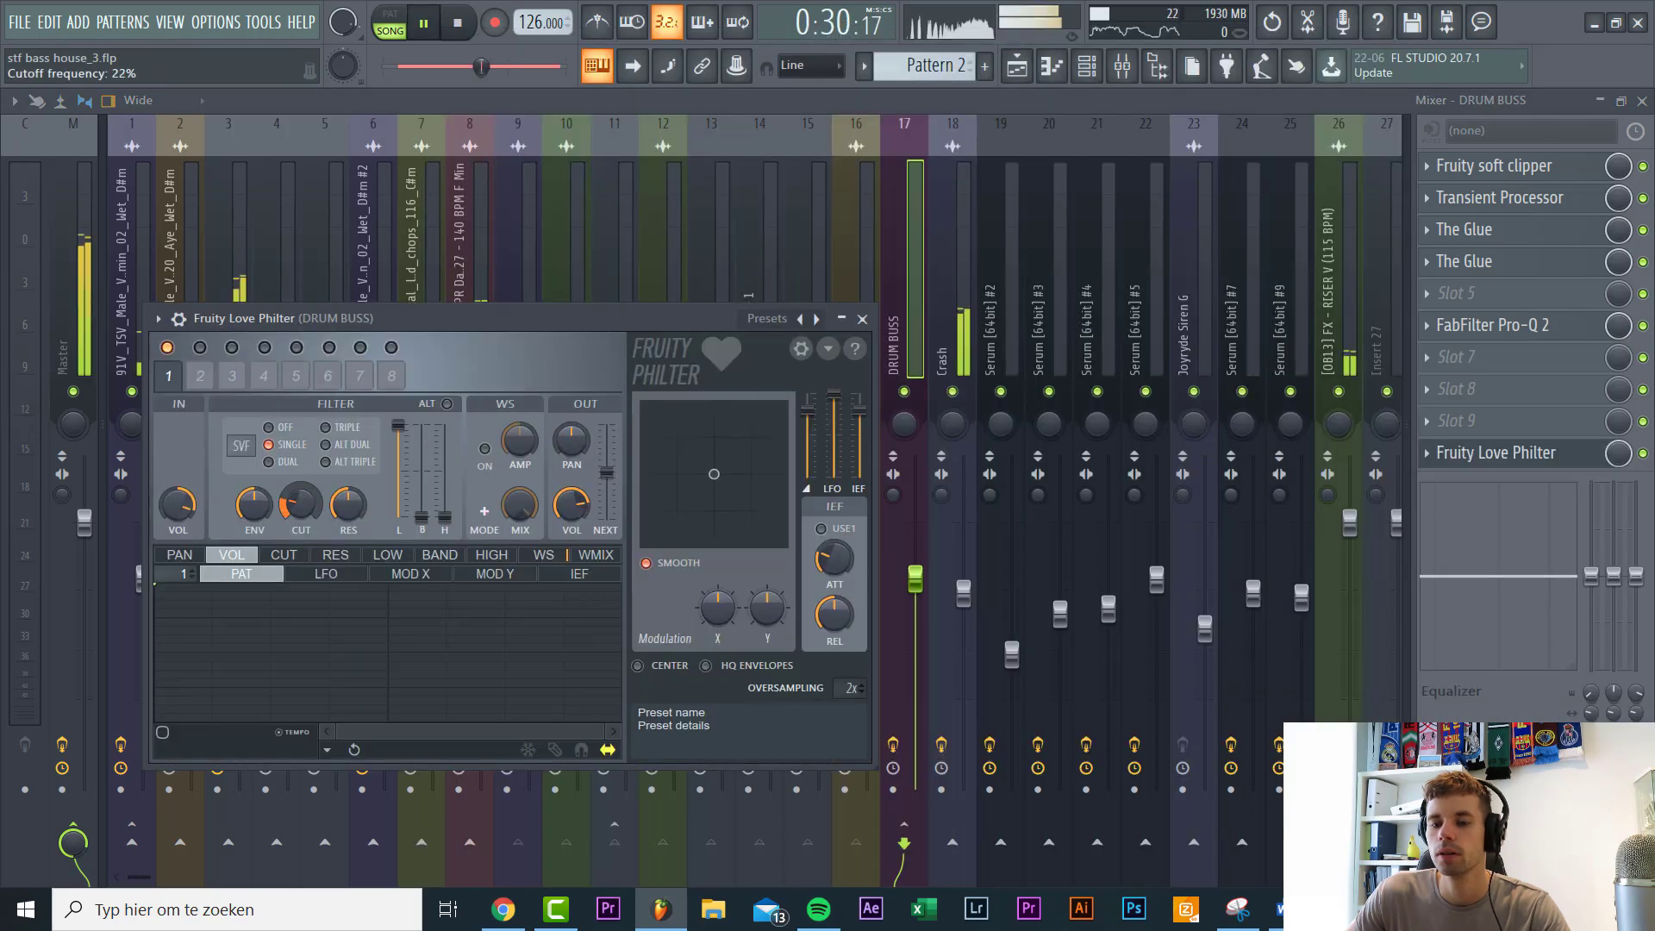
Step: Lower the Love Philter's Filter 1 cutoff frequency to about 22% and create an automation clip for it in the playlist
right_click(301, 504)
left_click(365, 628)
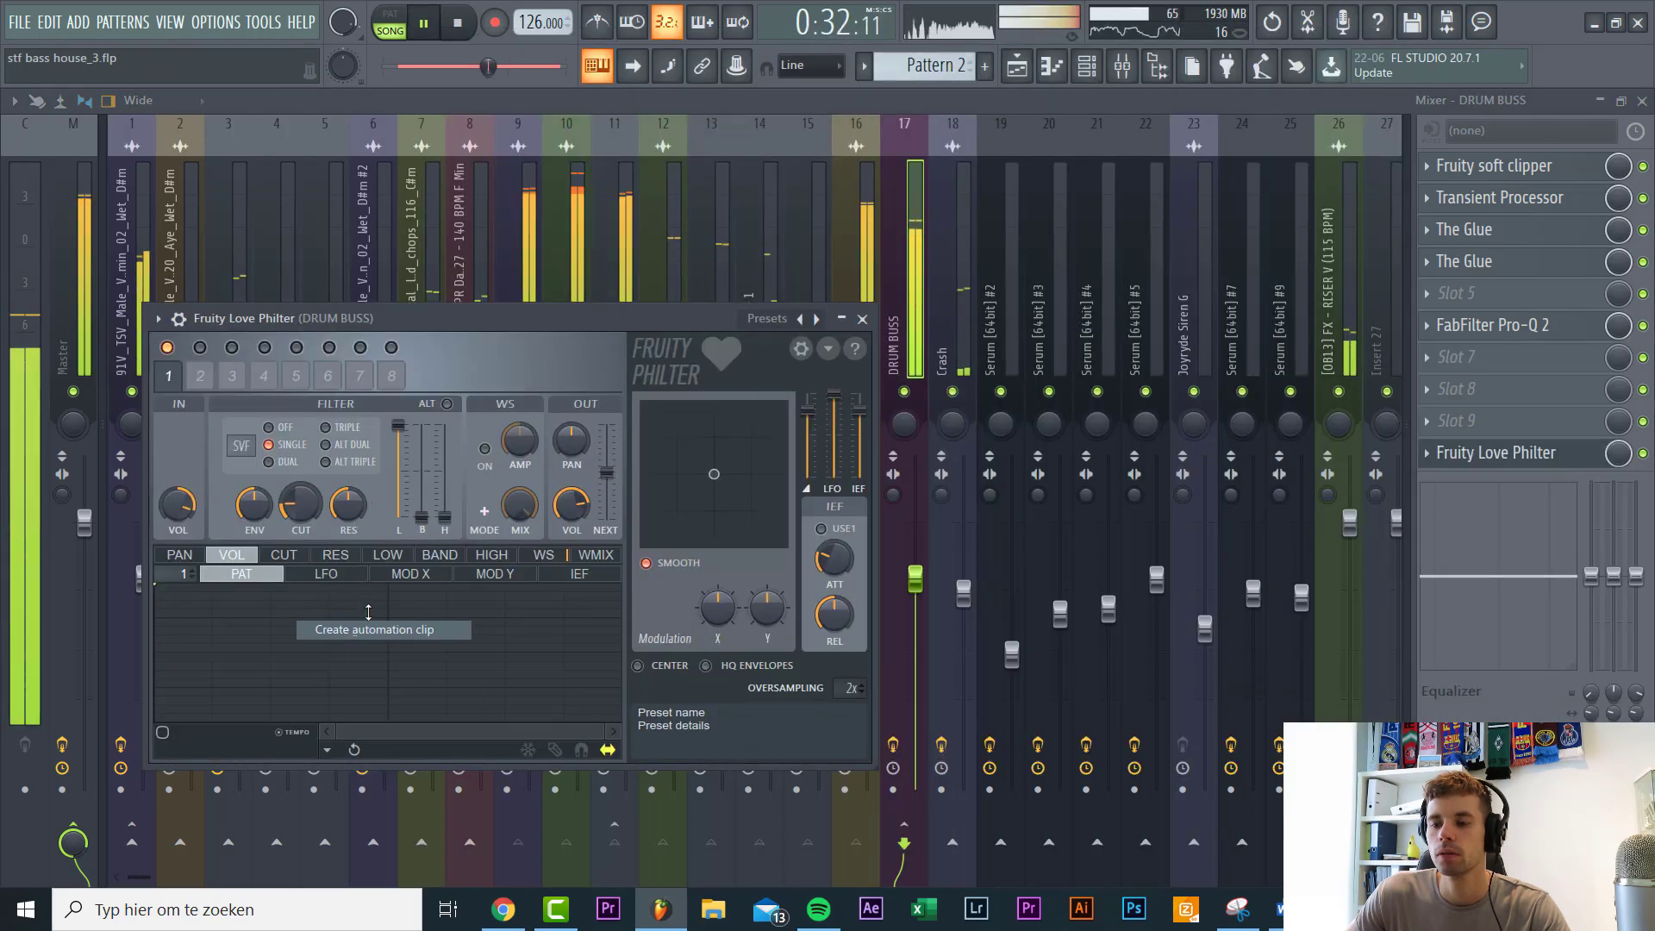
left_click(1019, 69)
scroll(1024, 317, "down", 3)
scroll(296, 545, "down", 3)
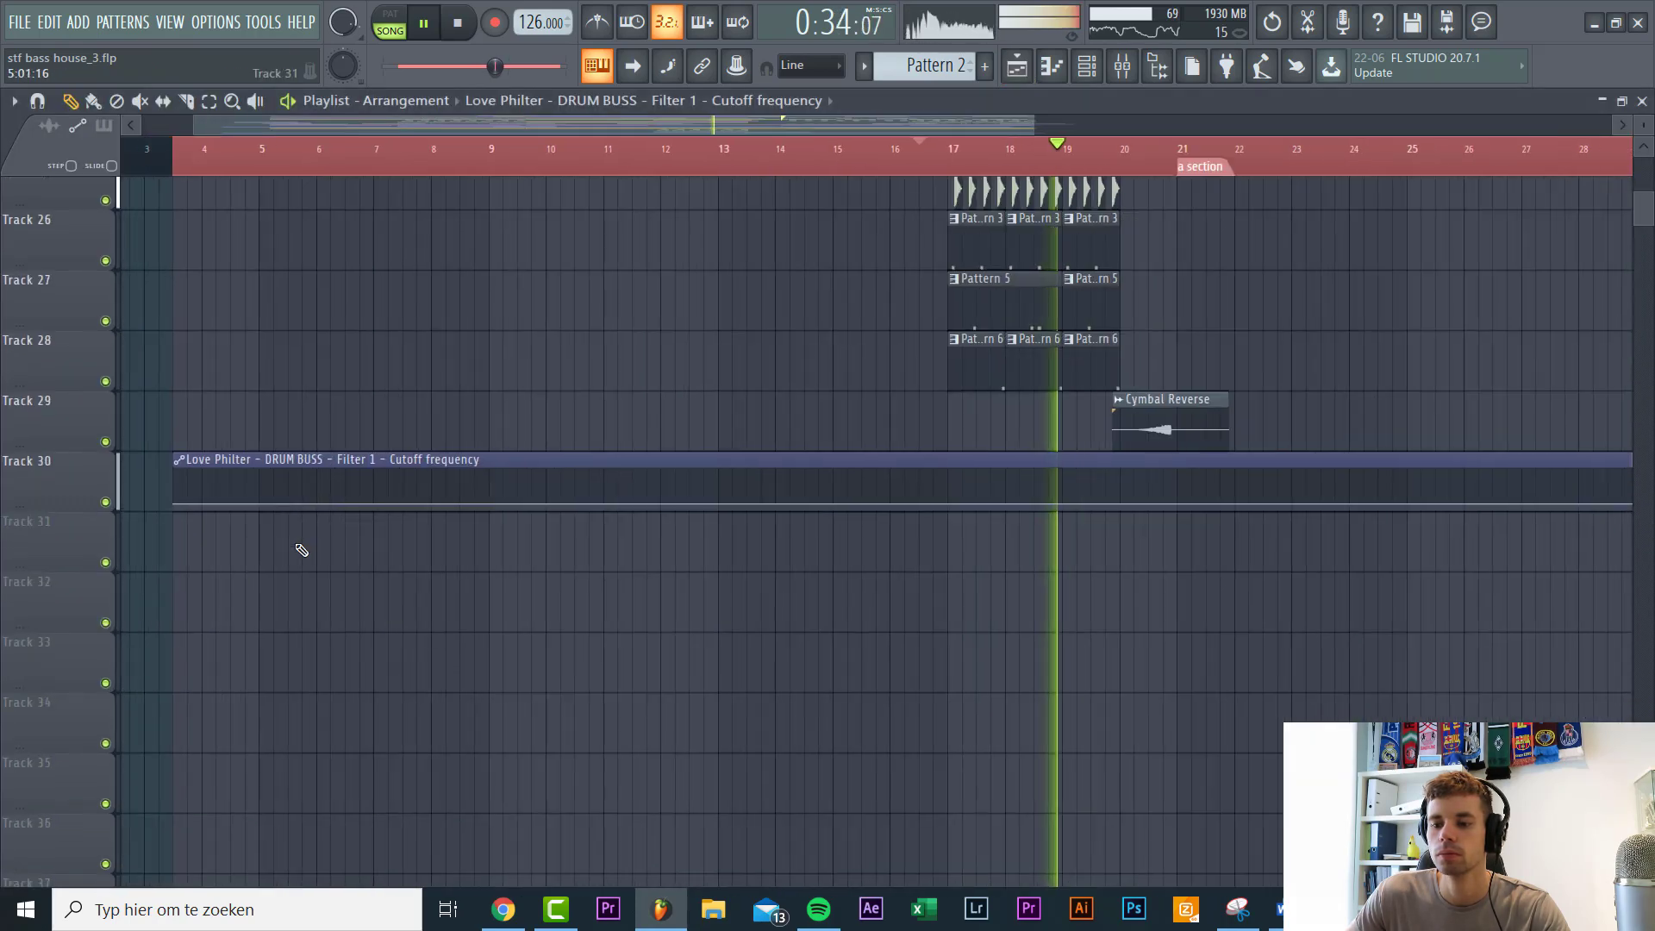
Step: Add points to the cutoff automation on Track 30 so it rises from the minimum at bar 17 to a peak at bar 20
scroll(296, 544, "down", 2)
scroll(655, 487, "up", 4)
right_click(981, 473)
right_click(992, 440)
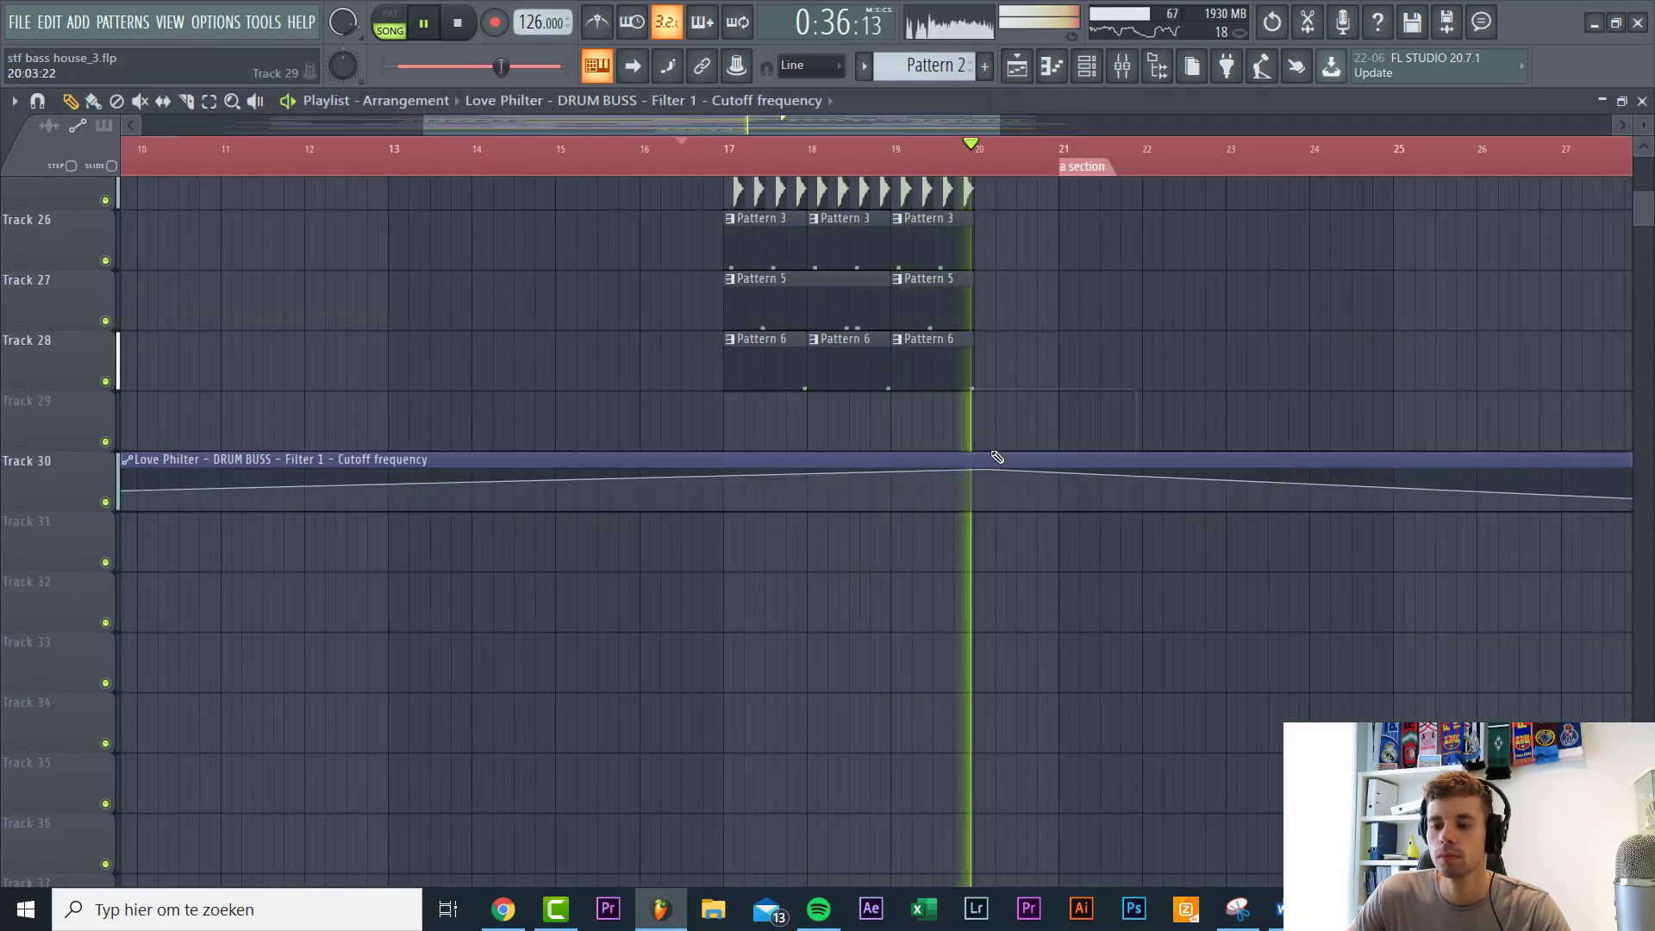
key("ctrl+z")
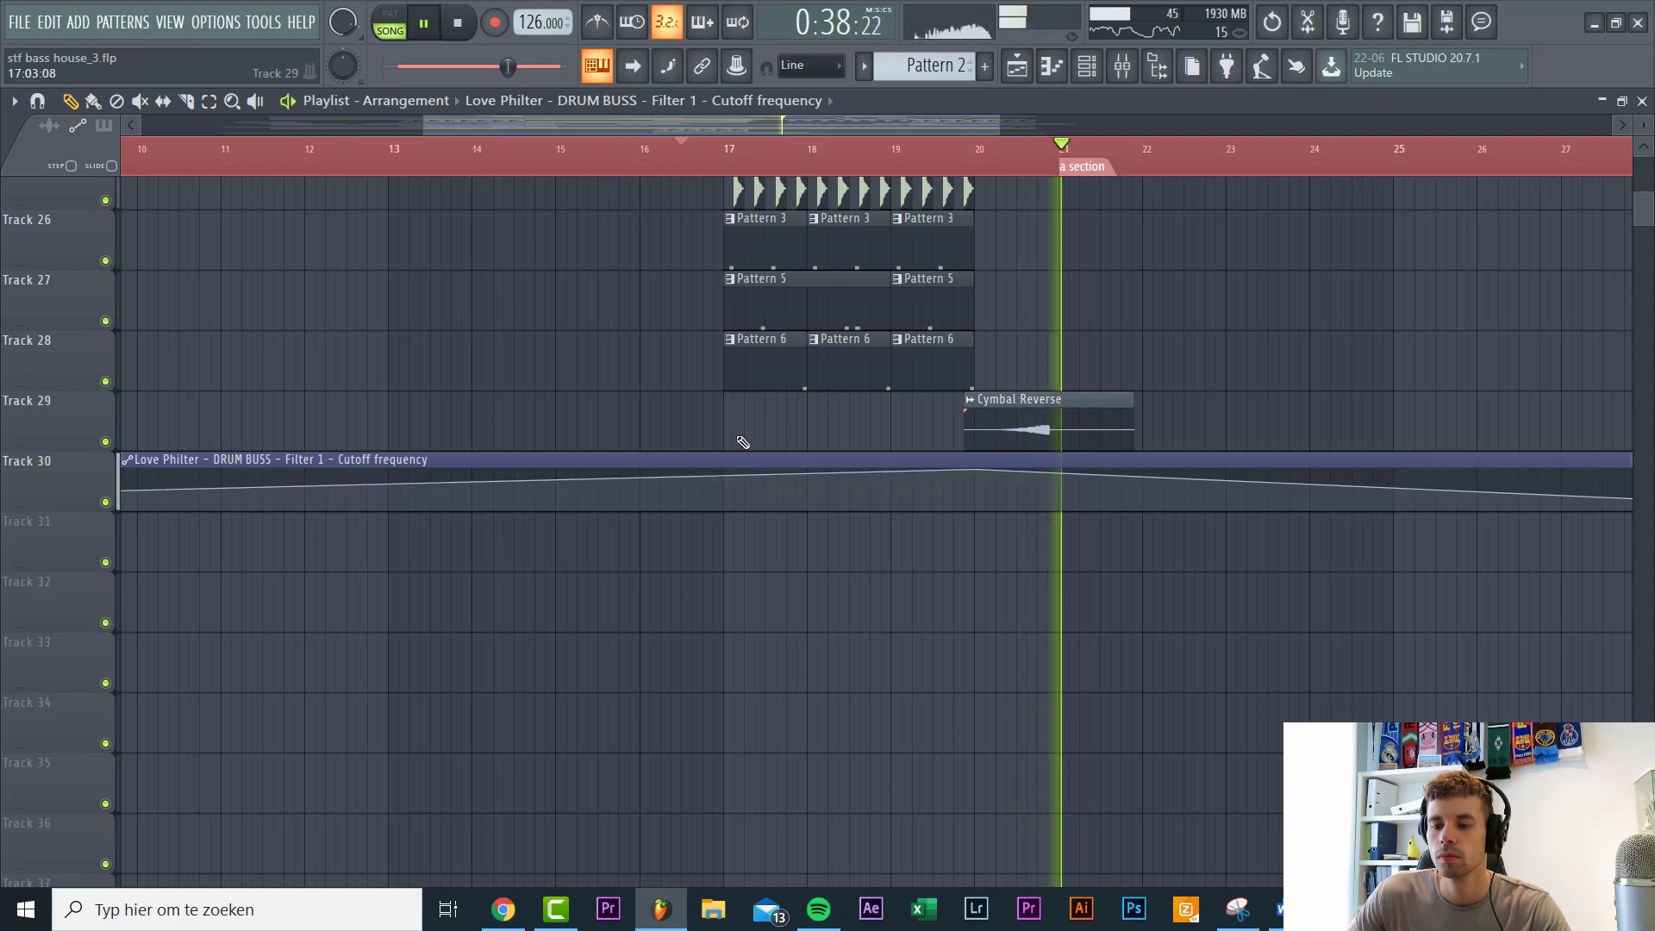
right_click(729, 507)
scroll(192, 561, "down", 3)
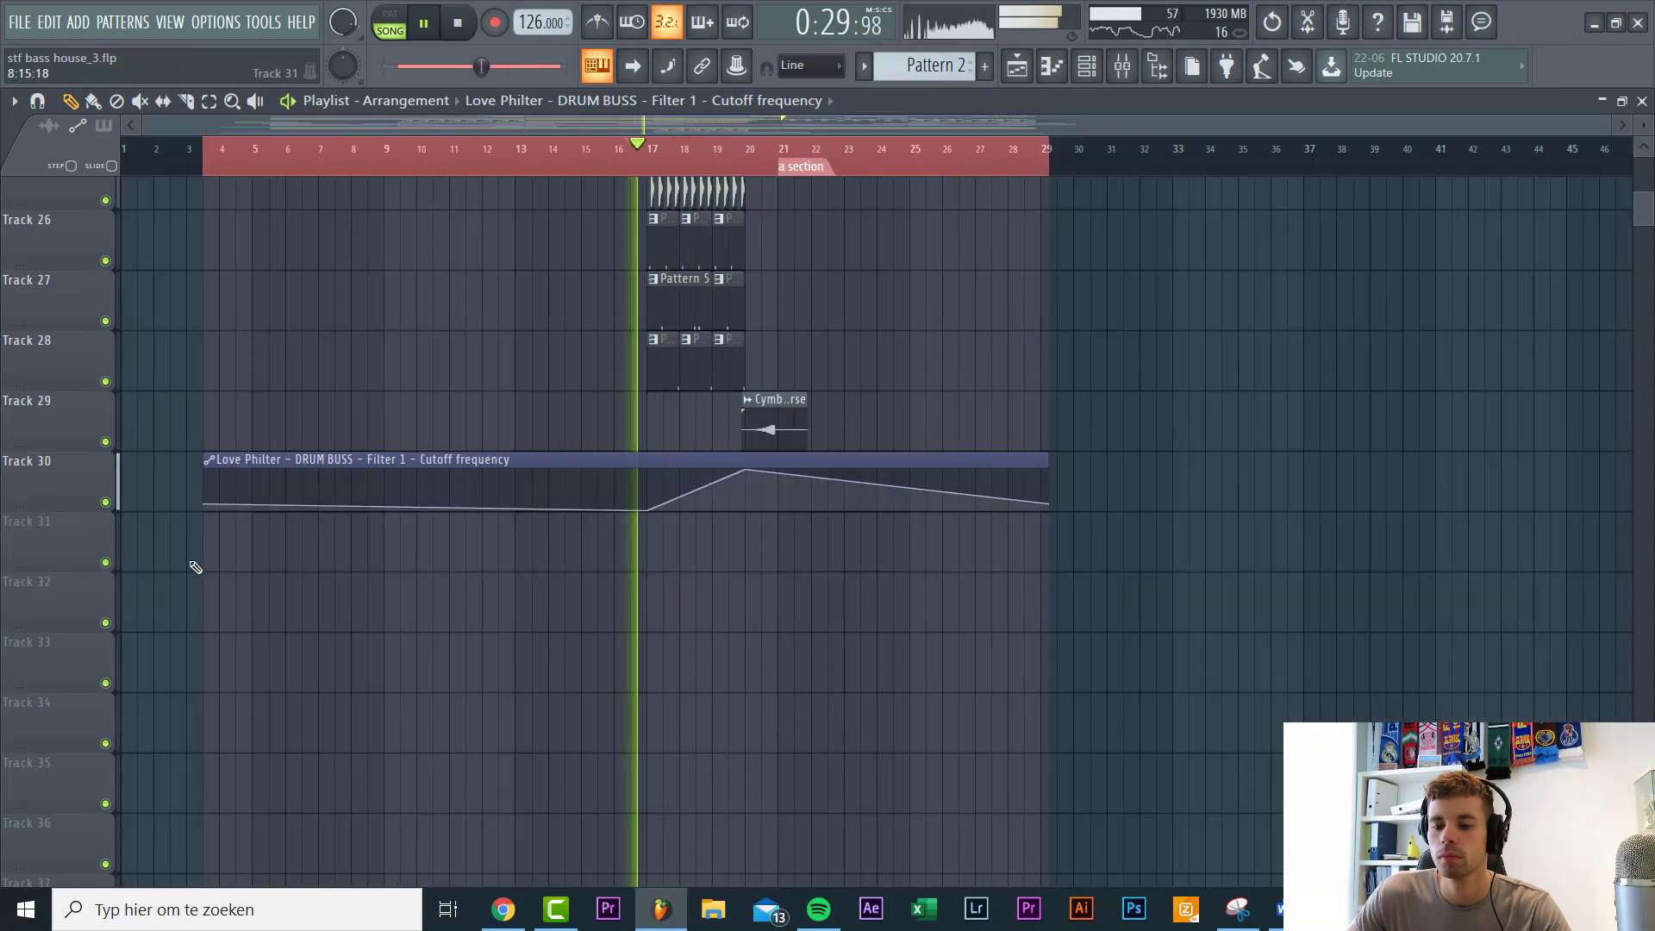
Step: Match the bar 17 cutoff point to the clip's starting value and raise the end point to hold the bar 20 level
right_click(207, 510)
left_click(254, 823)
scroll(646, 524, "up", 3)
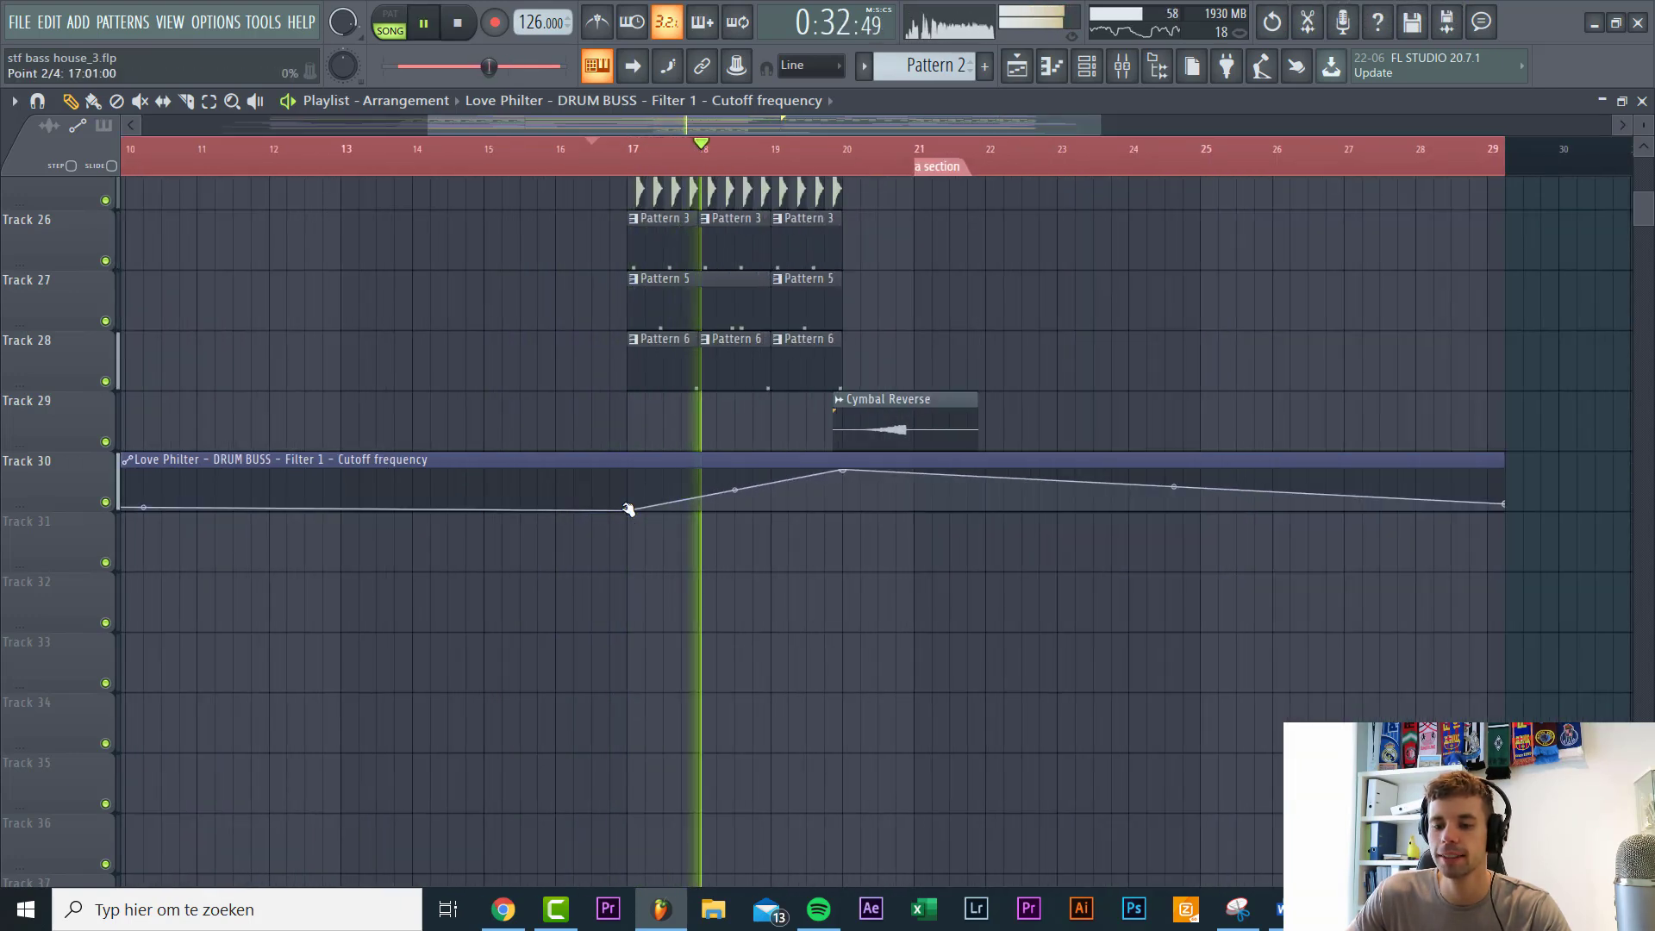
right_click(631, 509)
left_click(714, 845)
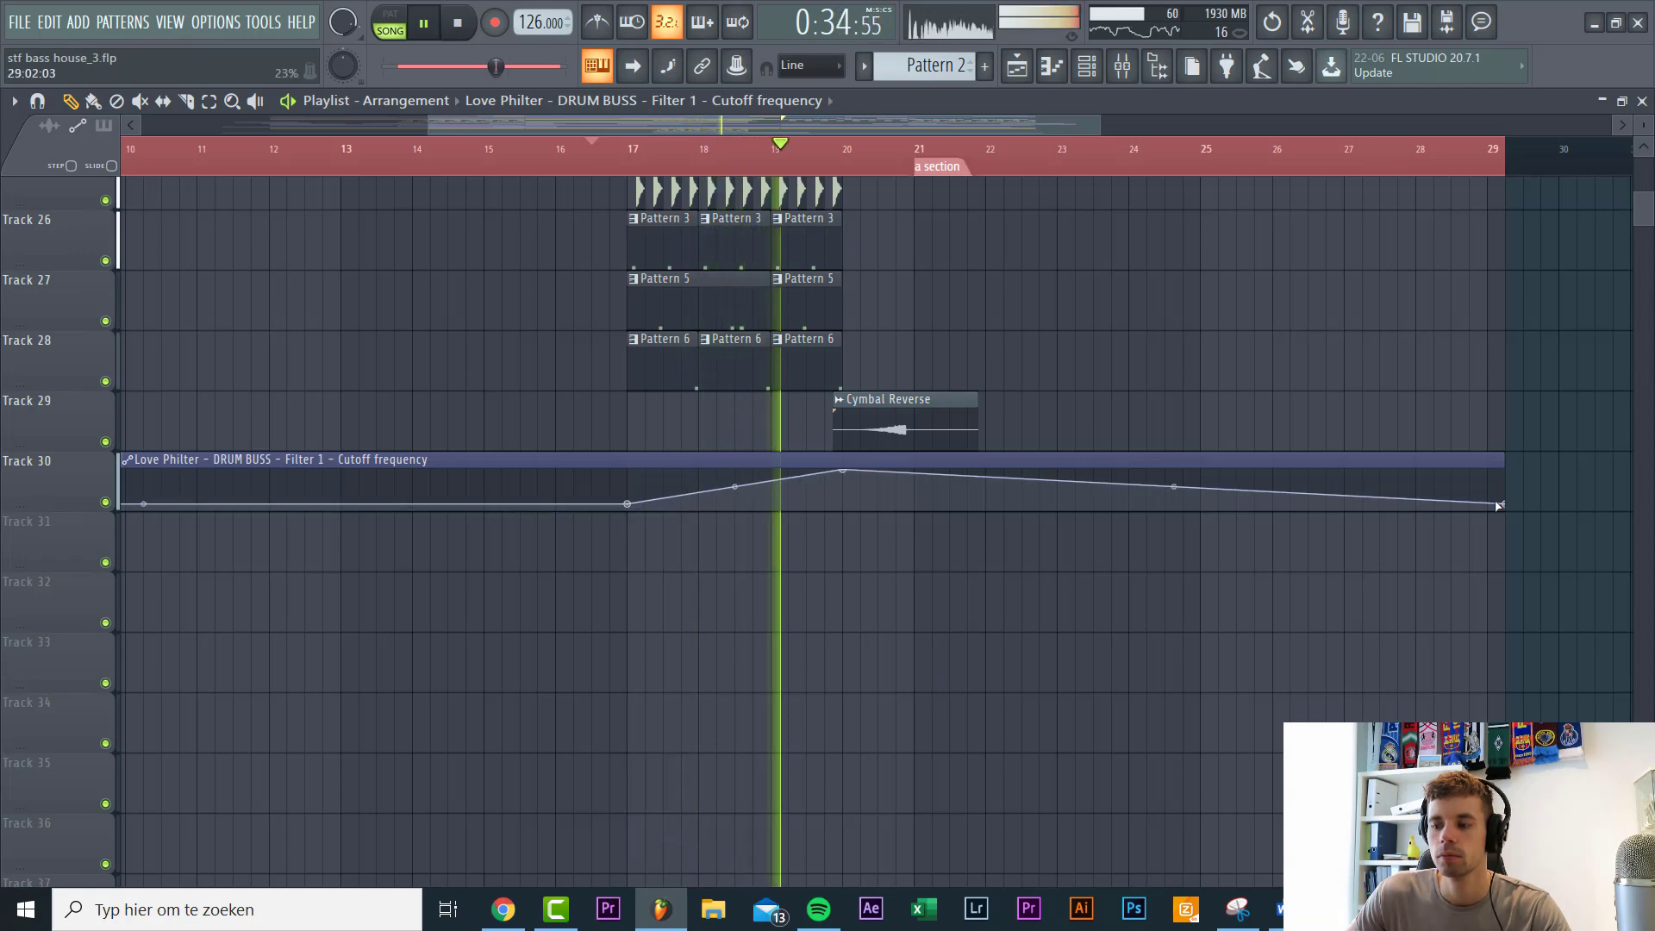
left_click_drag(1503, 504, 1486, 451)
scroll(648, 457, "down", 3)
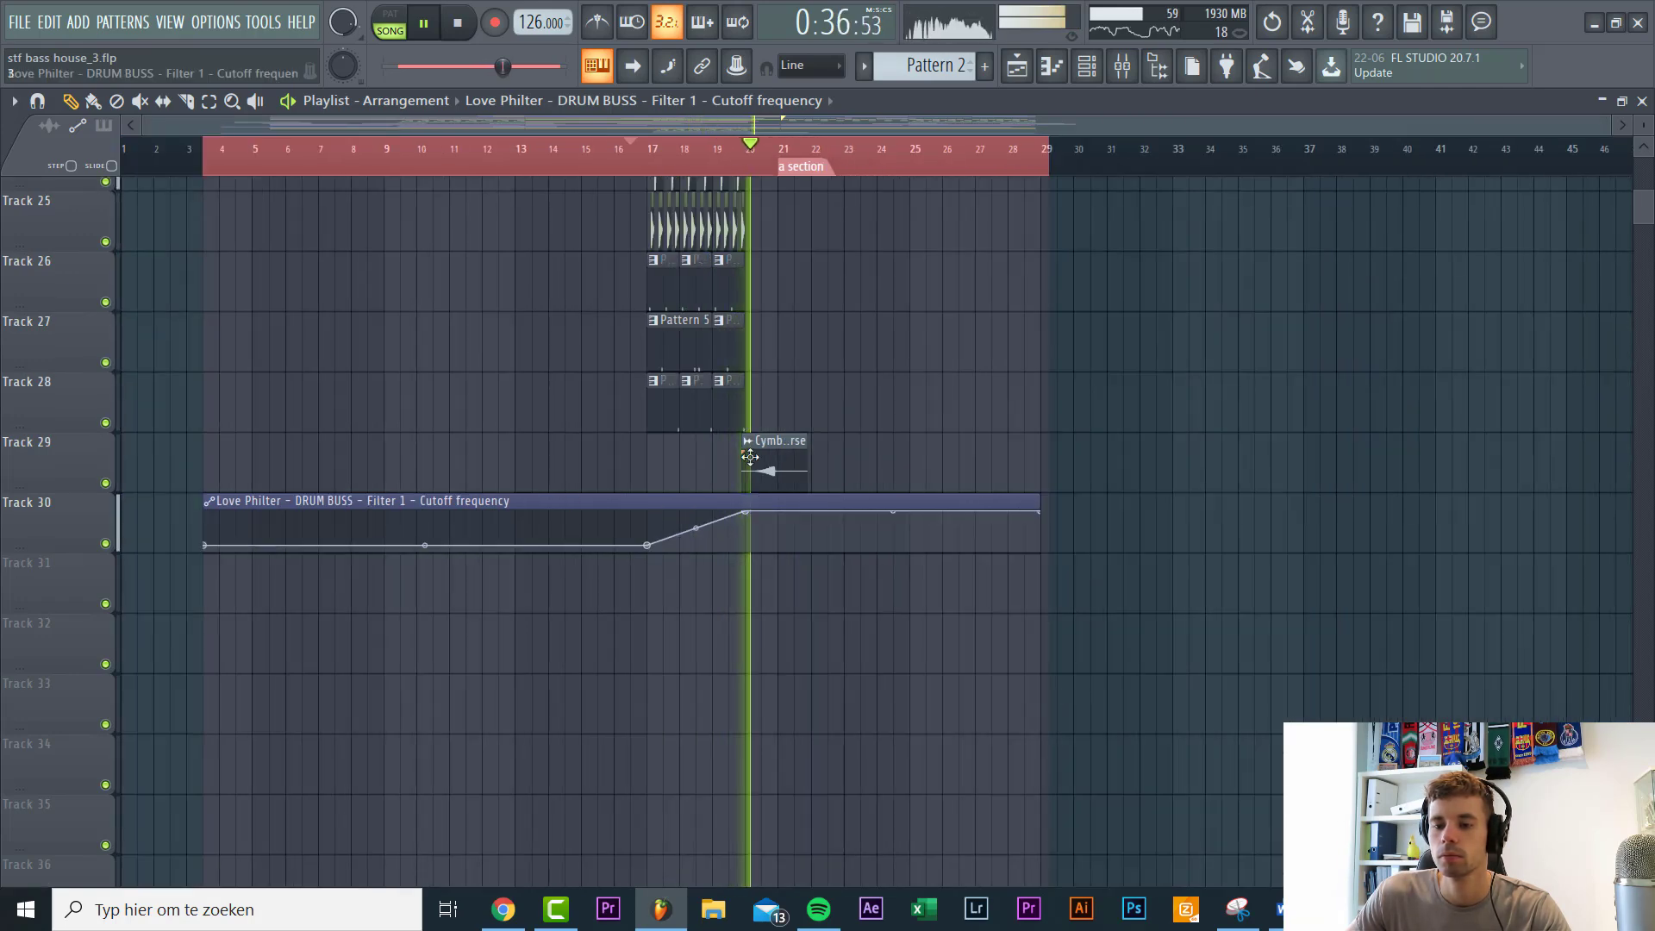
Step: Play the transition from just before bar 17 while reviewing the balance of the layers on the upper tracks
scroll(755, 457, "up", 10)
scroll(702, 494, "up", 5)
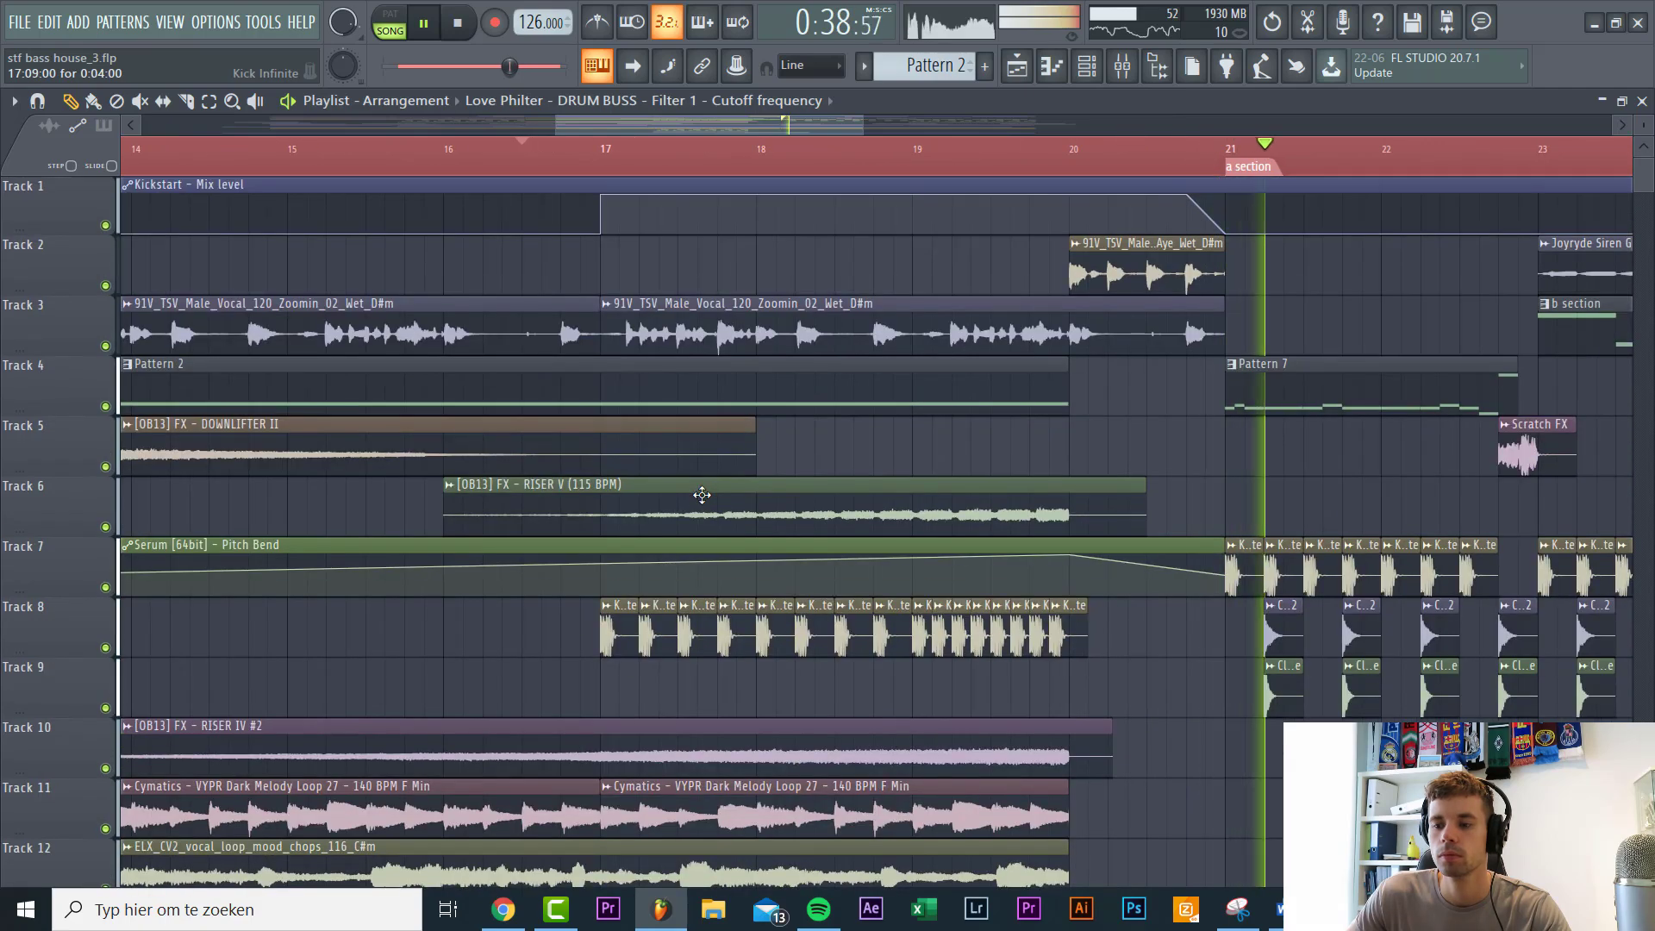
scroll(681, 457, "down", 5)
scroll(662, 438, "up", 3)
key("space")
key("space")
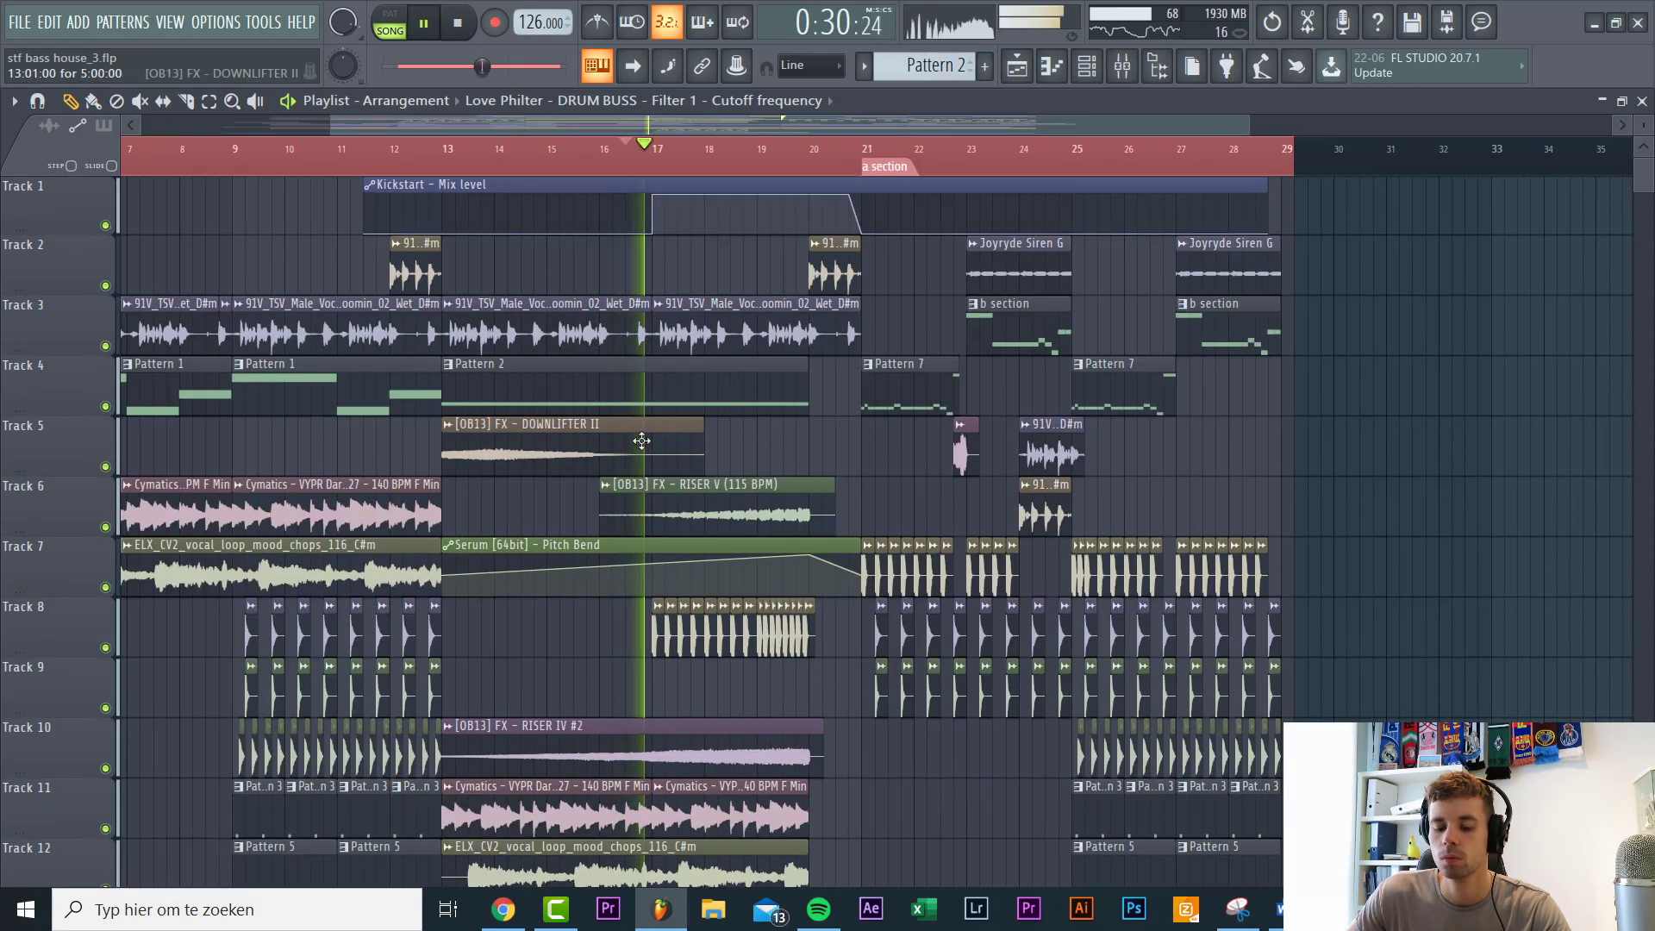
scroll(620, 397, "up", 2)
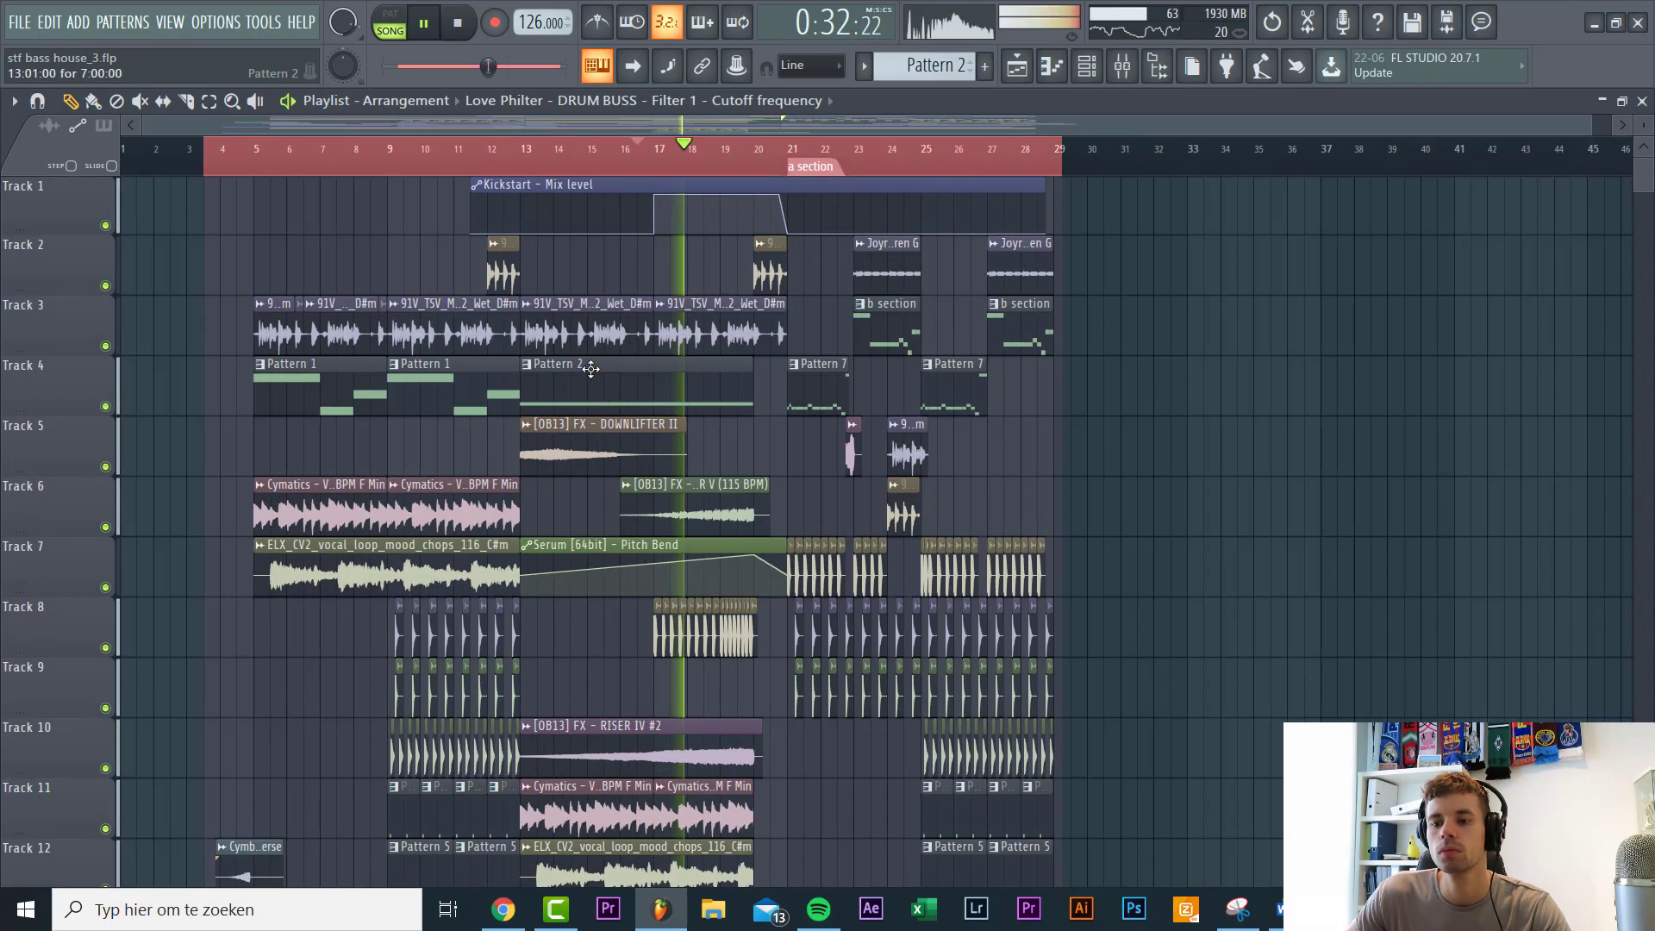
scroll(914, 370, "up", 2)
Step: Lower the mixer volume of the 91V Male Vocal Zoomin clip used on Track 3
double_click(883, 302)
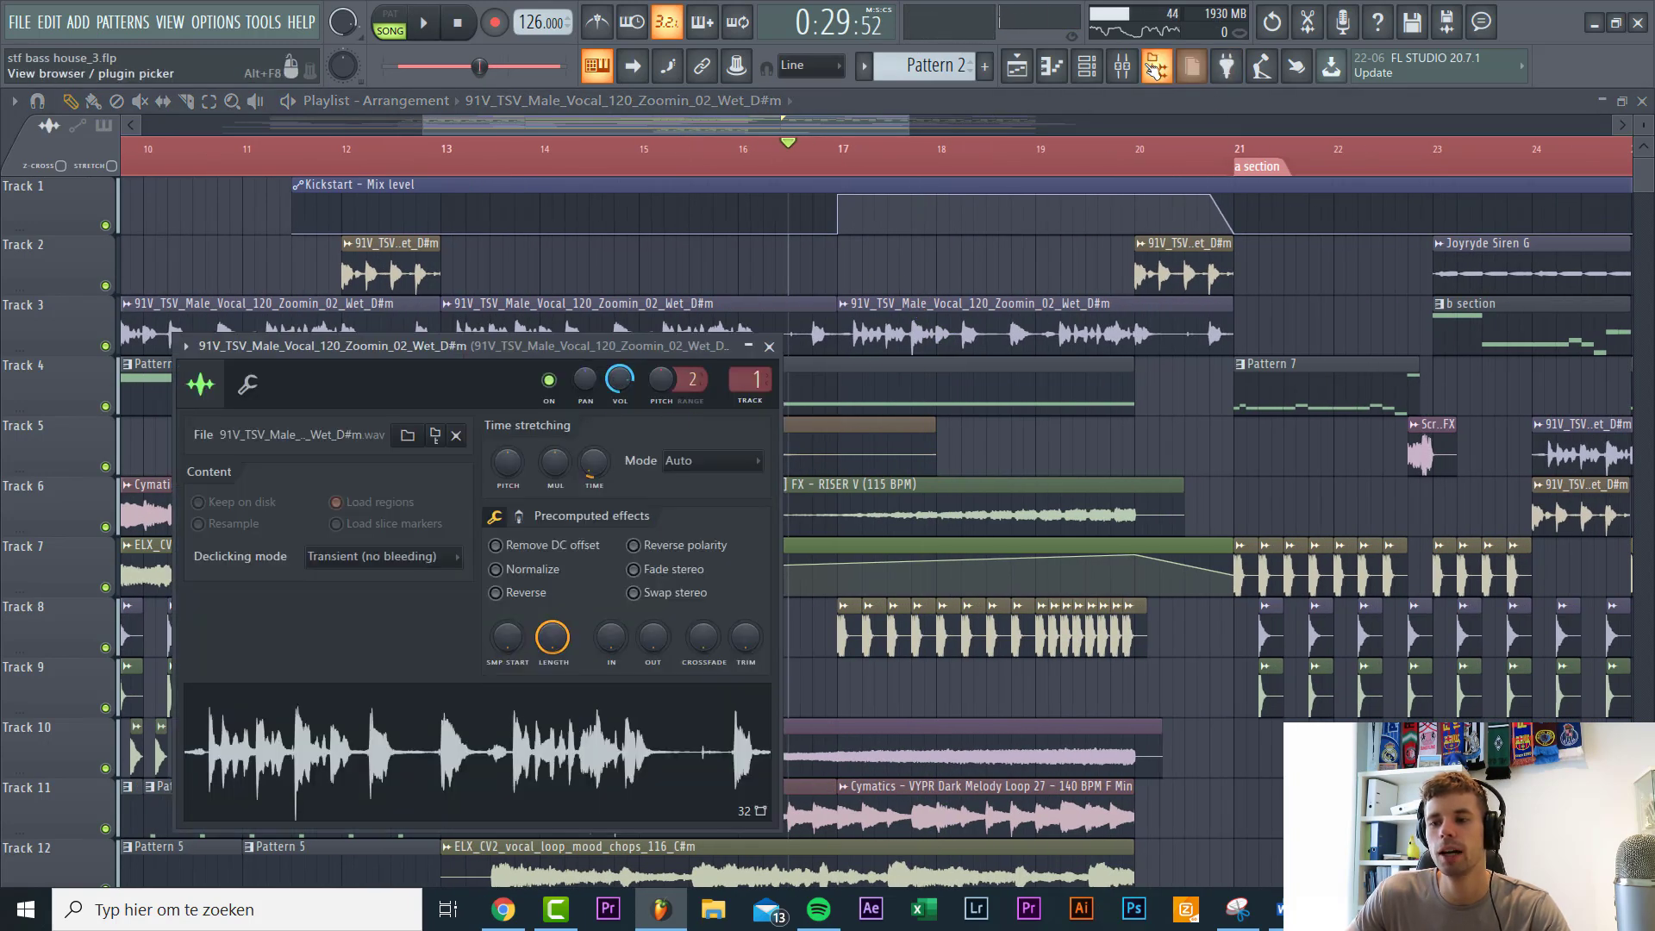
left_click(1124, 69)
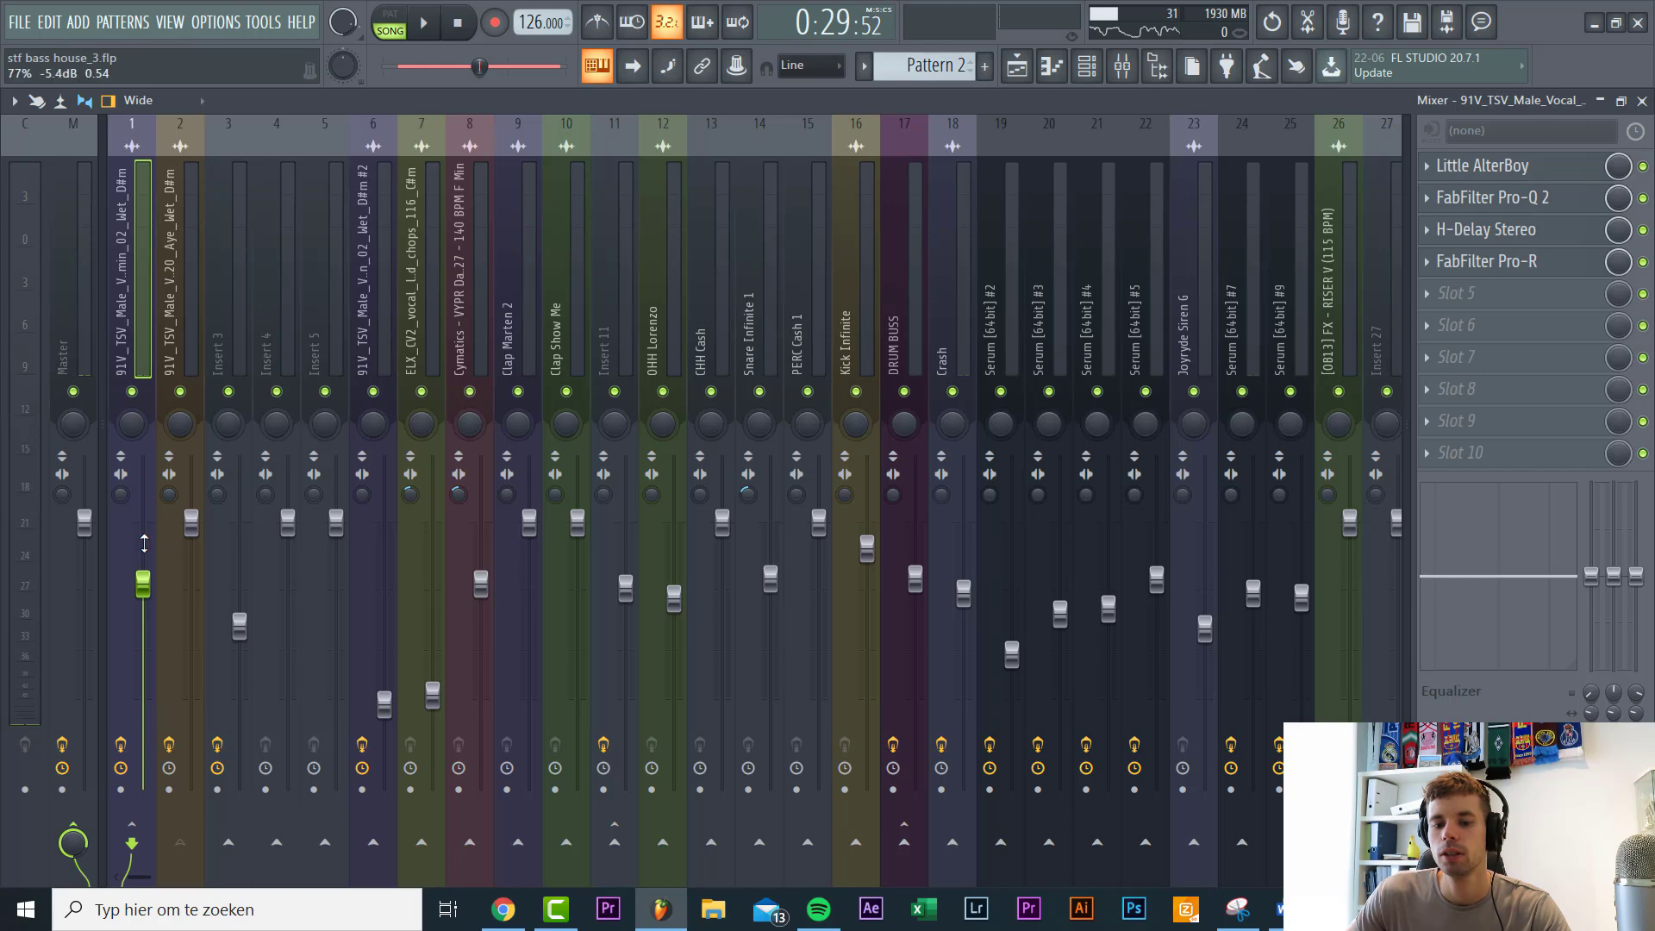
left_click(1032, 71)
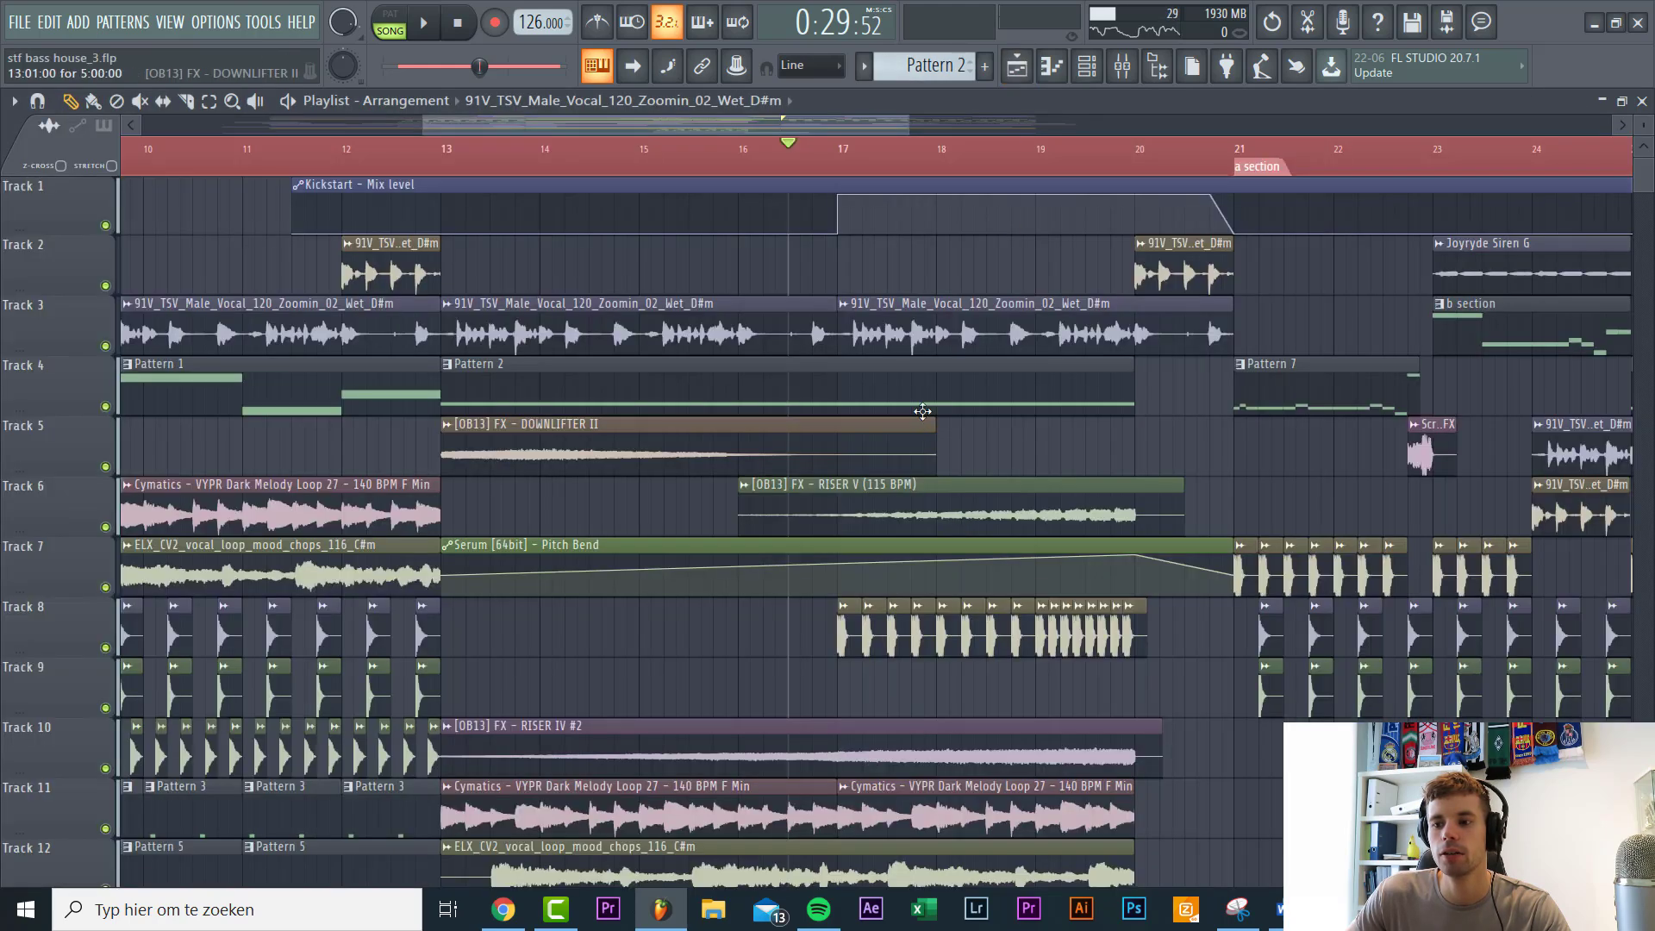
Step: Lower the volume of Insert 3, the mixer track of Pattern 2's Serum synth
double_click(947, 379)
key("Escape")
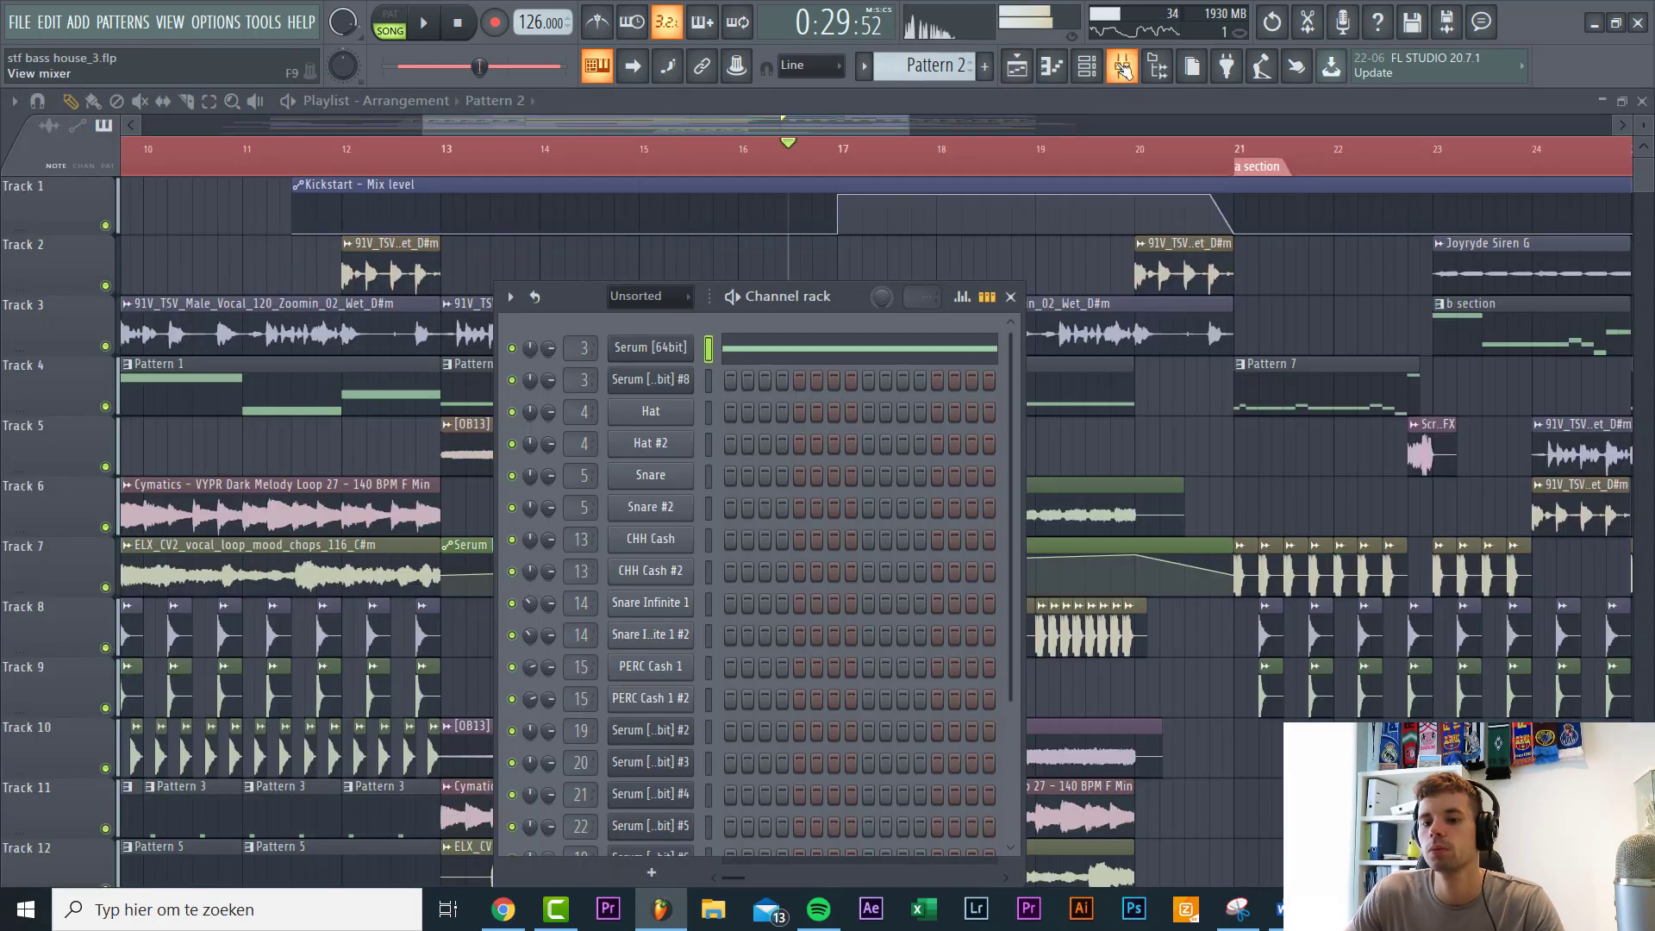
left_click(1124, 71)
left_click(248, 354)
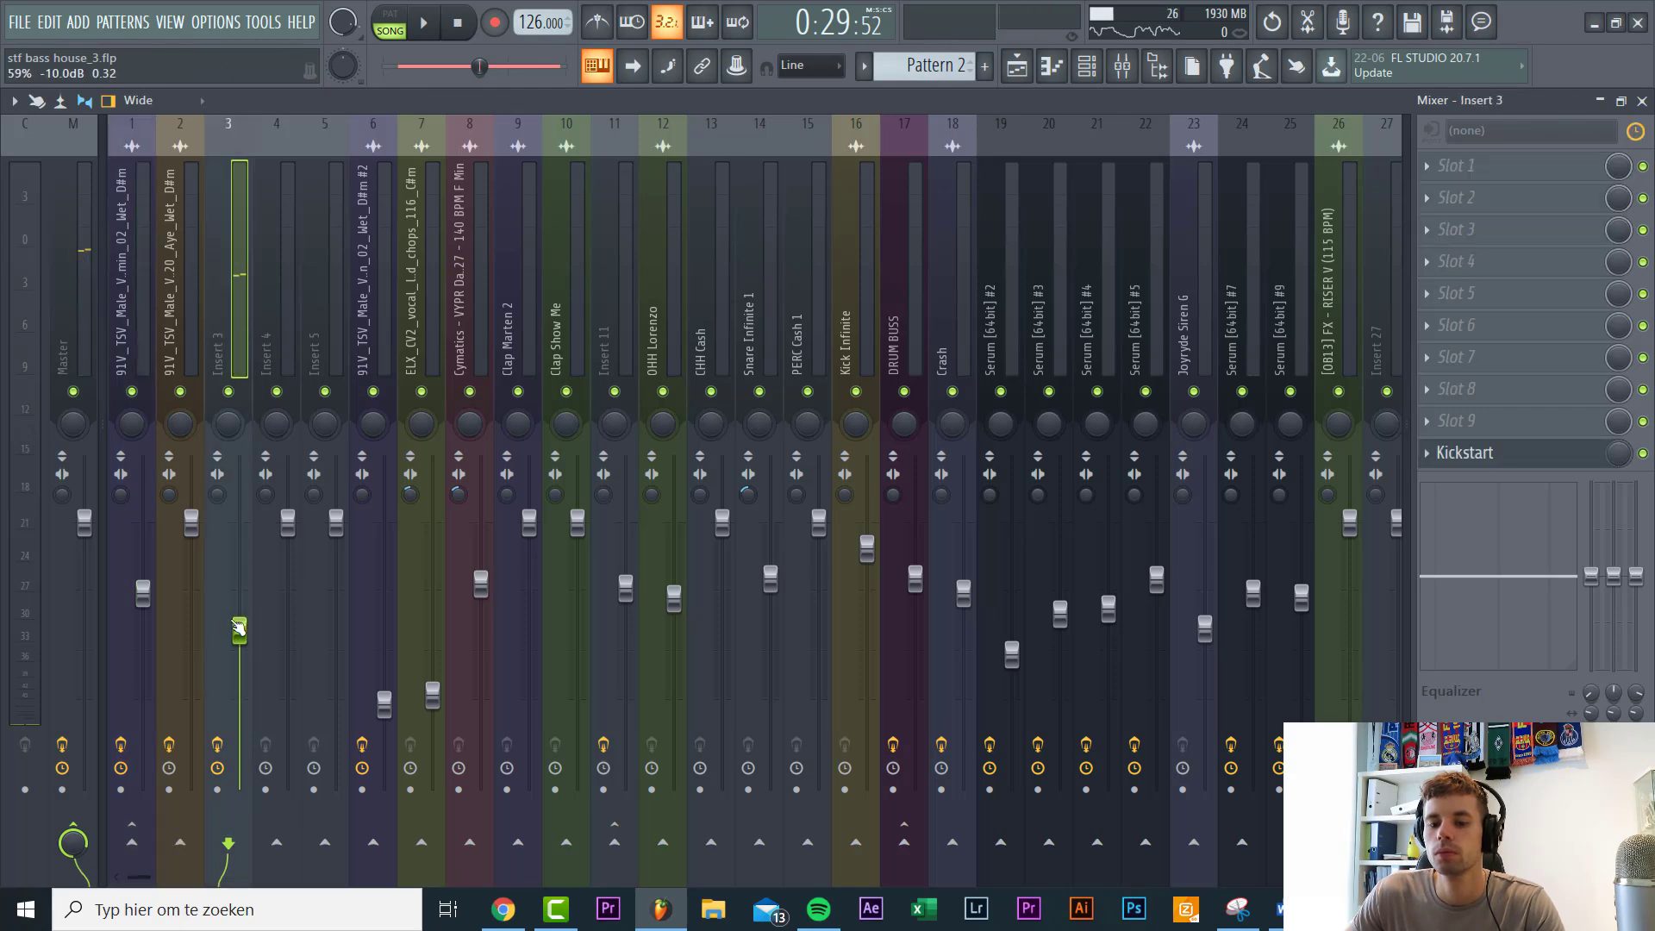
left_click(1022, 65)
Step: Lower the mixer volume of the Cymatics VYPR Dark Melody Loop 27 slightly
scroll(893, 323, "down", 3)
scroll(812, 457, "down", 5)
double_click(816, 487)
left_click(1112, 69)
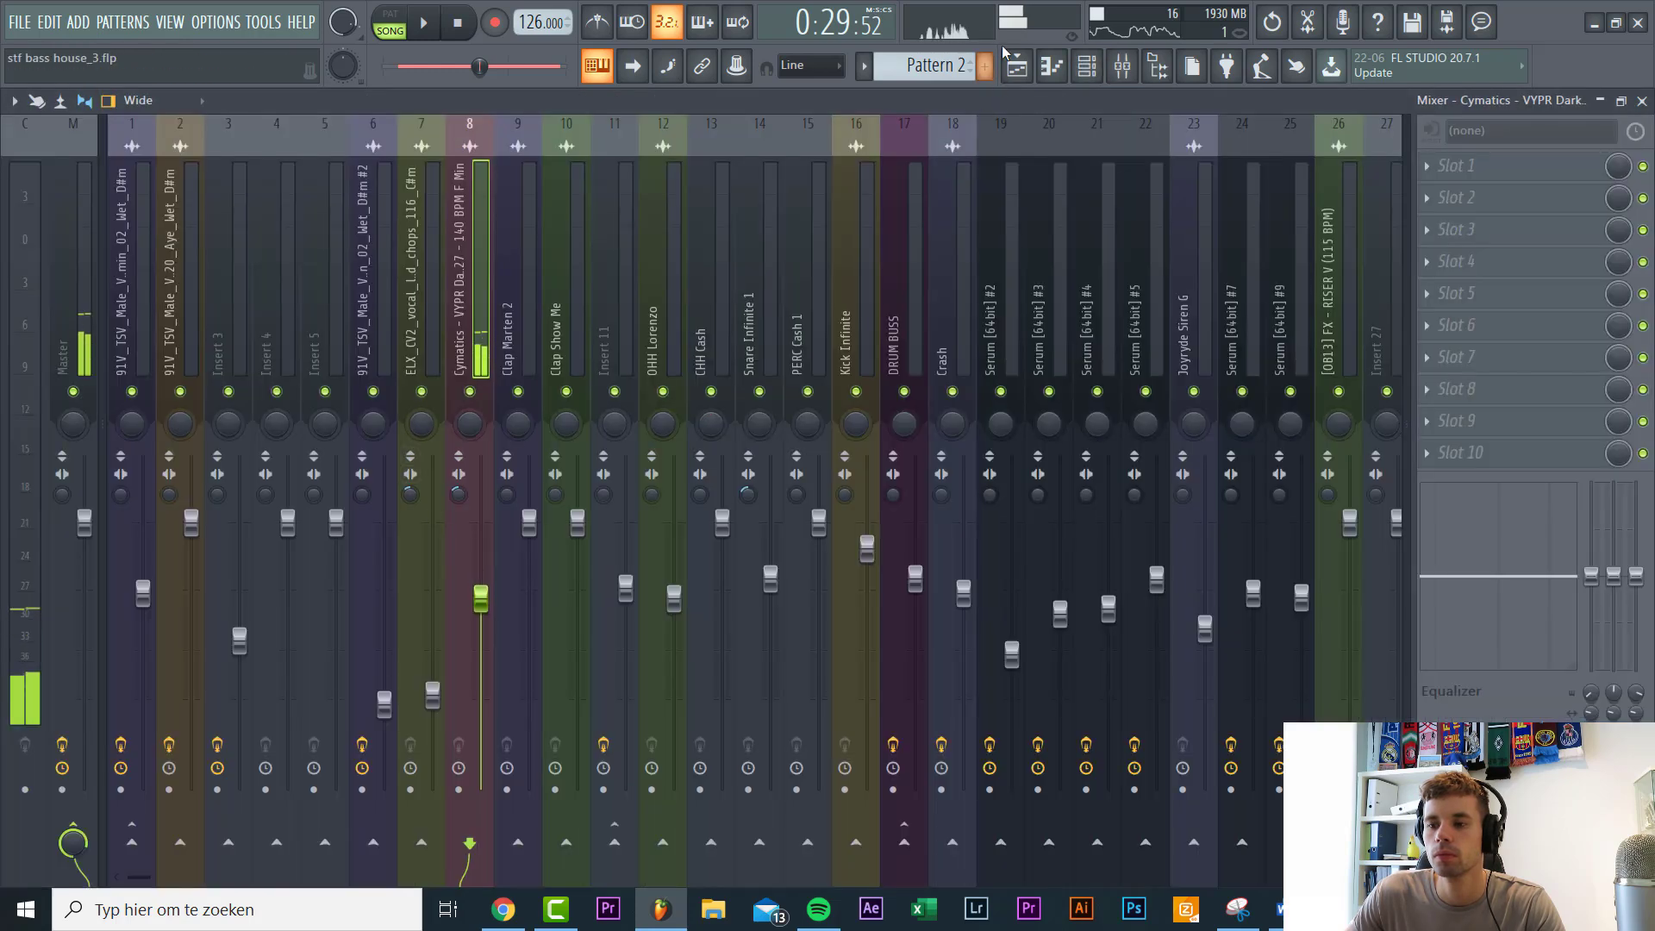
left_click(1017, 66)
Step: Lower the mixer volume of the ELX vocal loop mood chops slightly
double_click(971, 565)
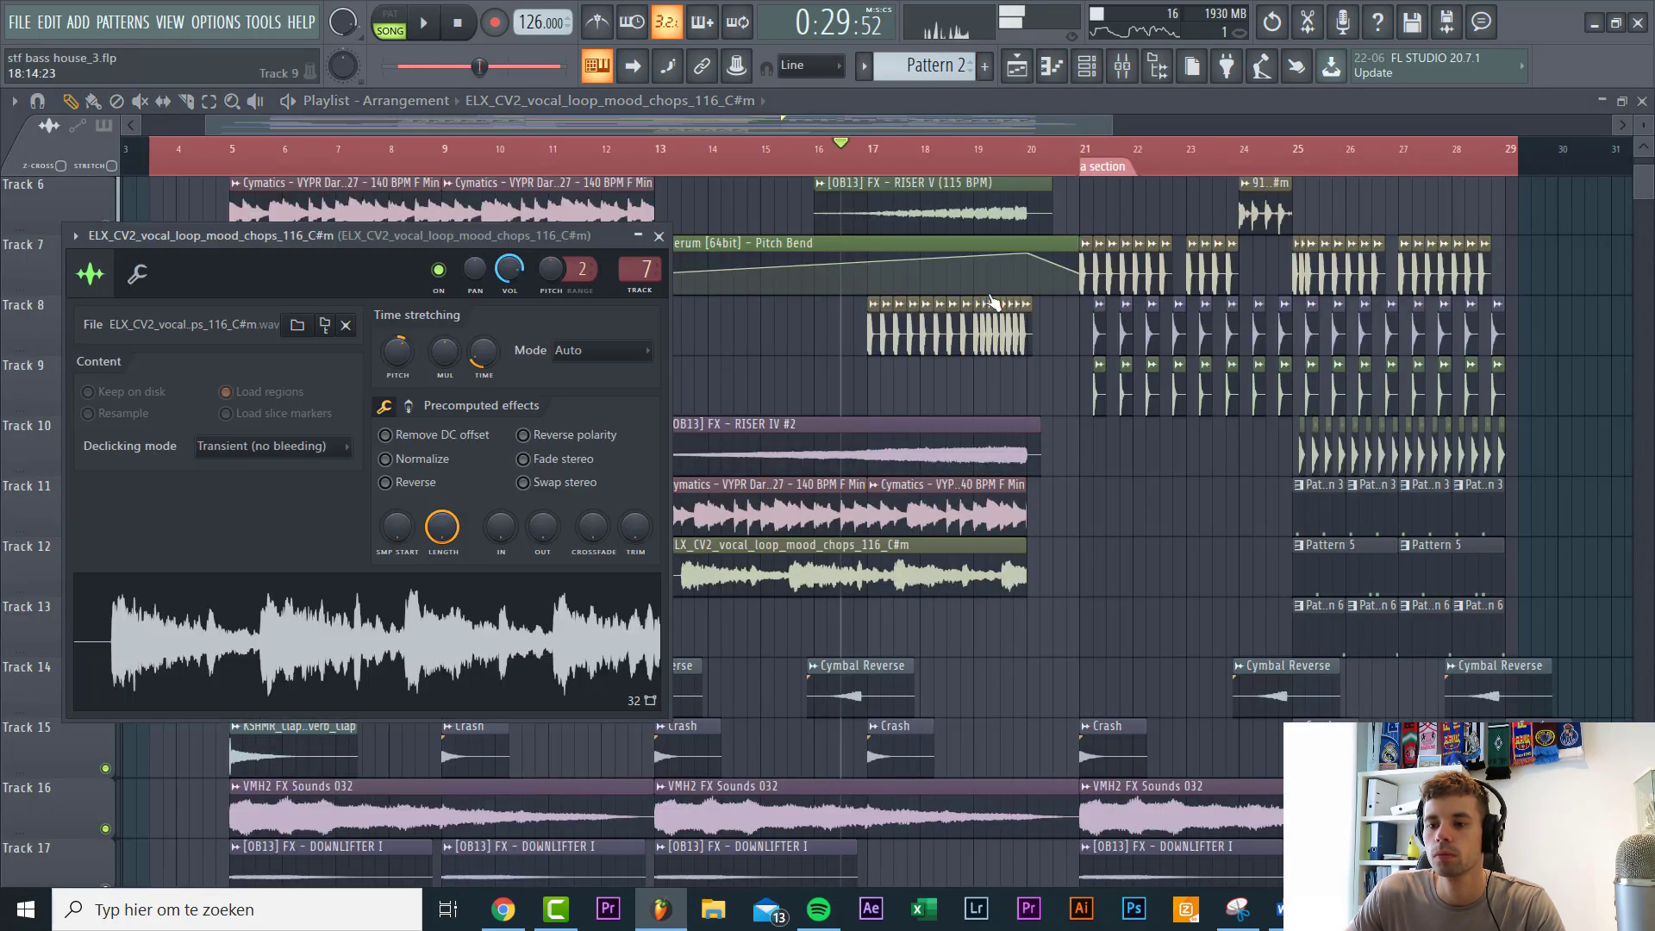
left_click(1158, 66)
left_click(1121, 66)
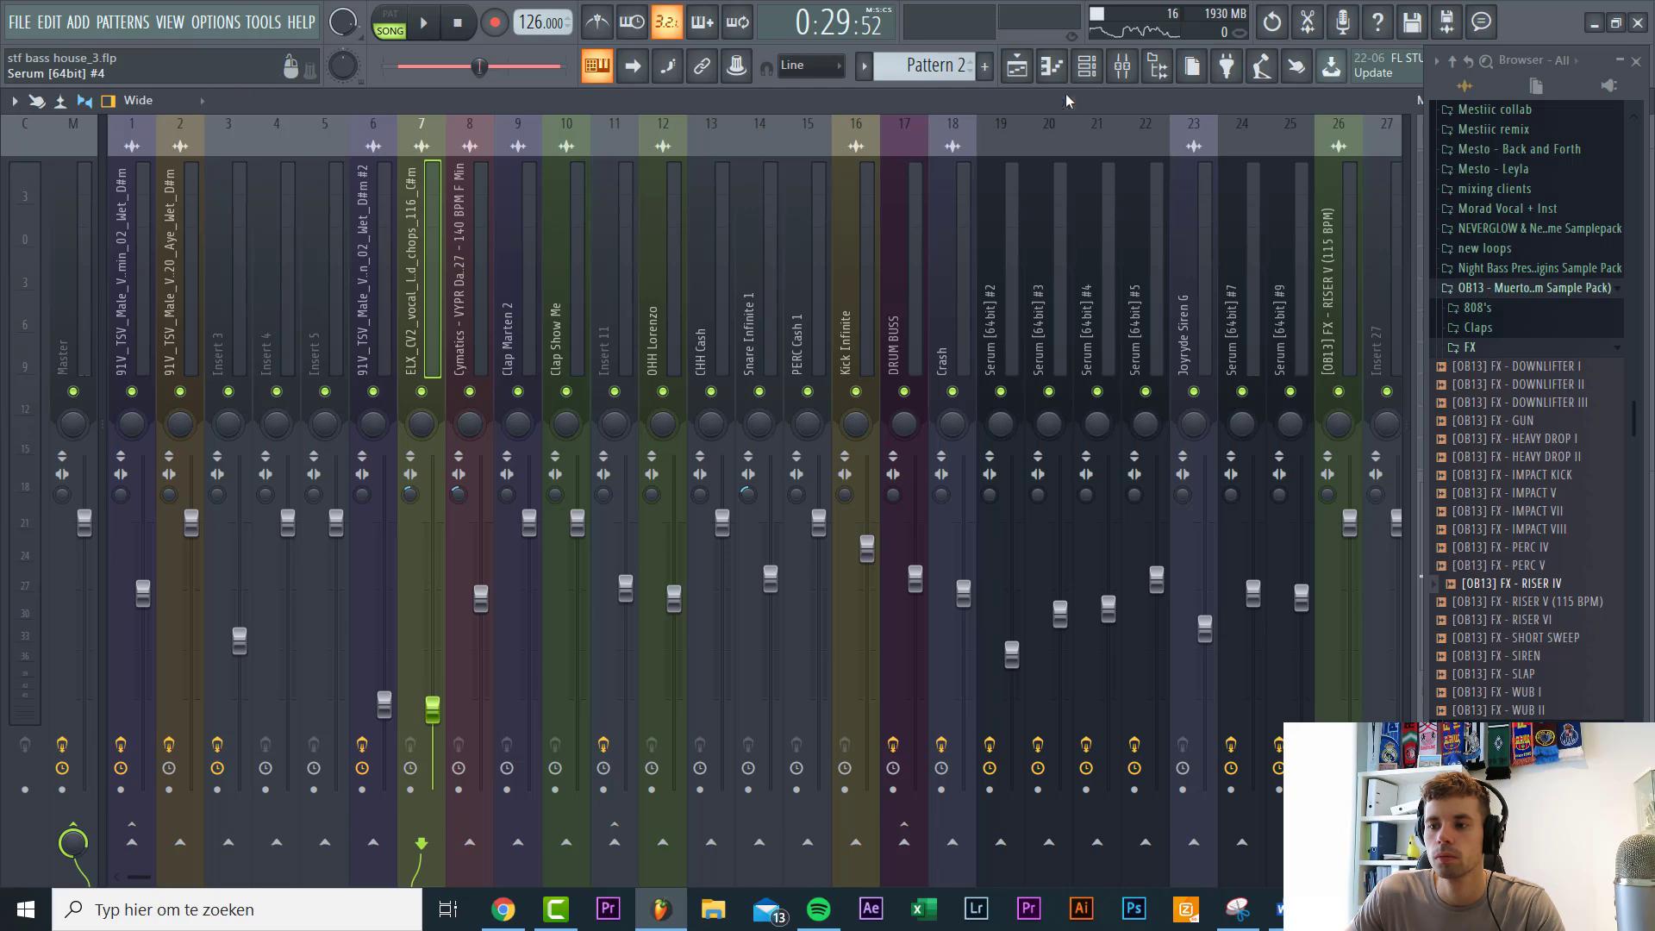
left_click(1020, 69)
Step: Replay the transition with the adjusted levels and check the Zoomin vocal's volume in the mixer
scroll(981, 619, "down", 2)
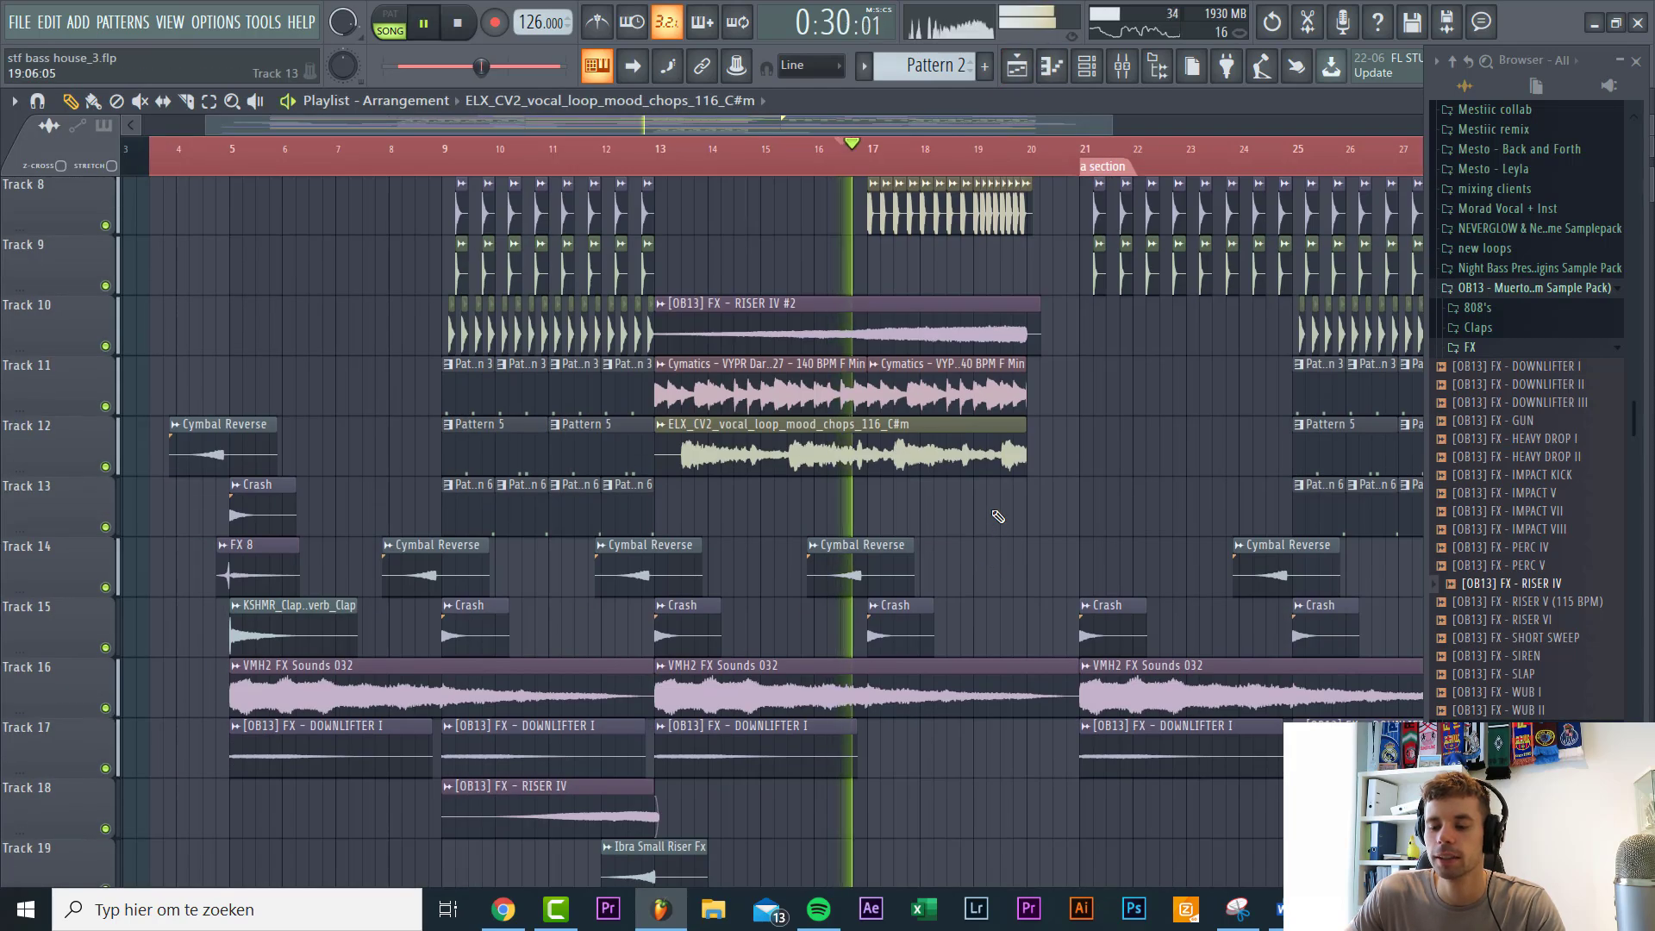
scroll(998, 515, "down", 5)
scroll(990, 506, "up", 12)
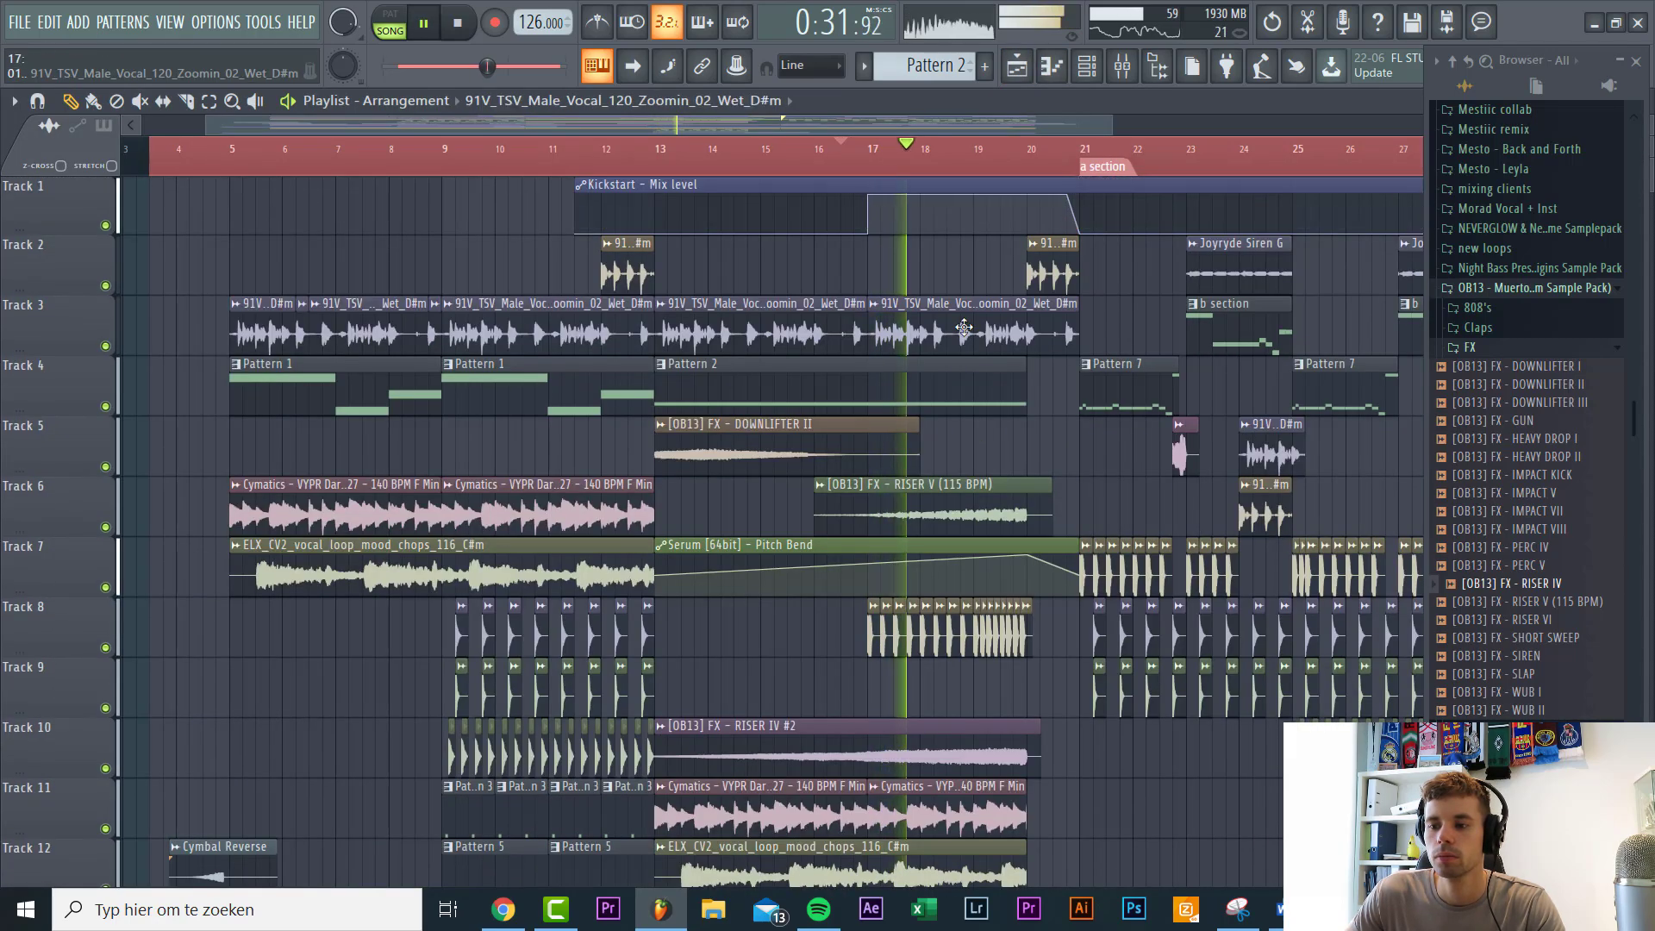
double_click(964, 328)
key("F9")
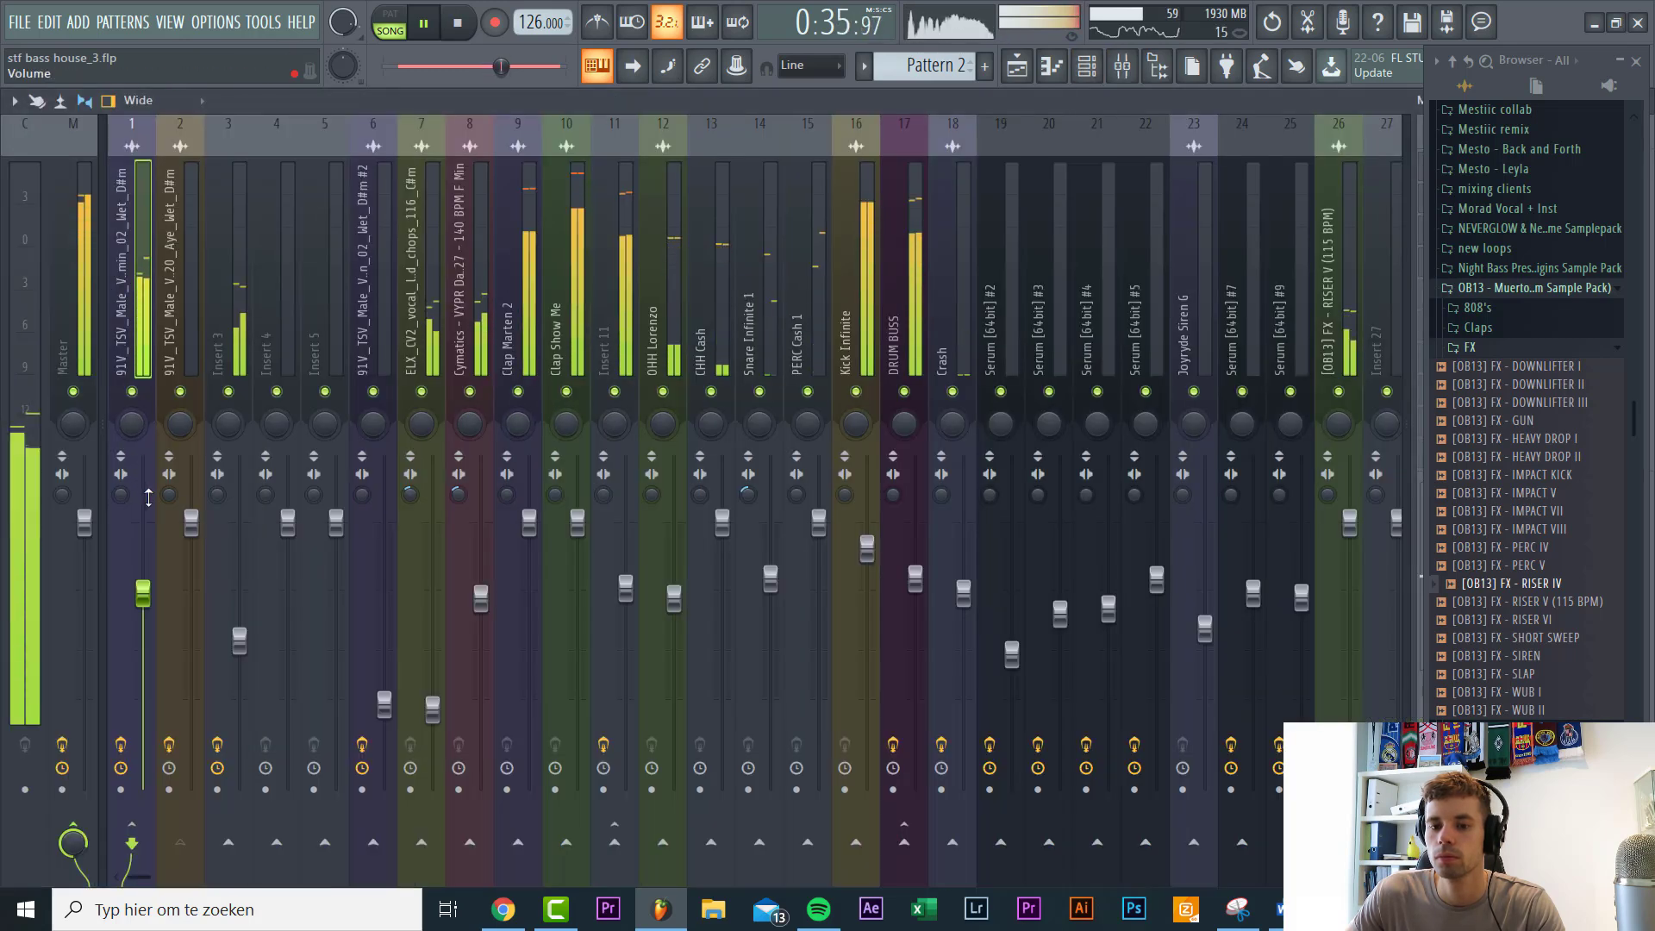
left_click(1020, 69)
key("space")
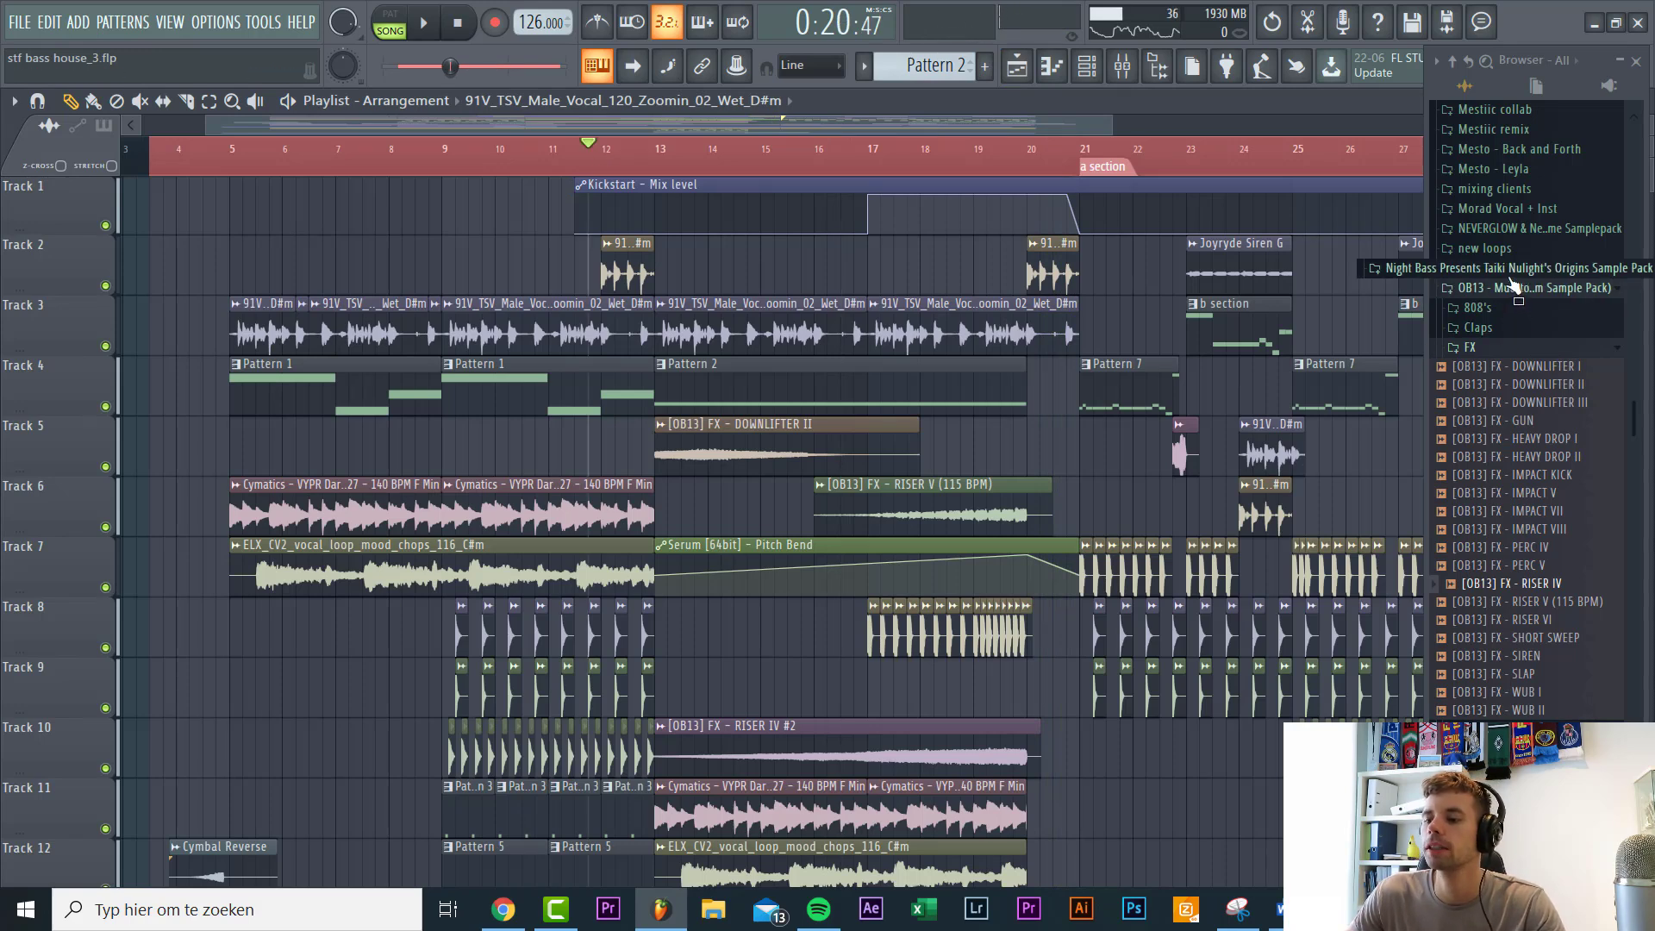
Step: Find the Endless snare build sample in the Misc folder of the Dirty Tech 2 Pack
scroll(1509, 382, "up", 10)
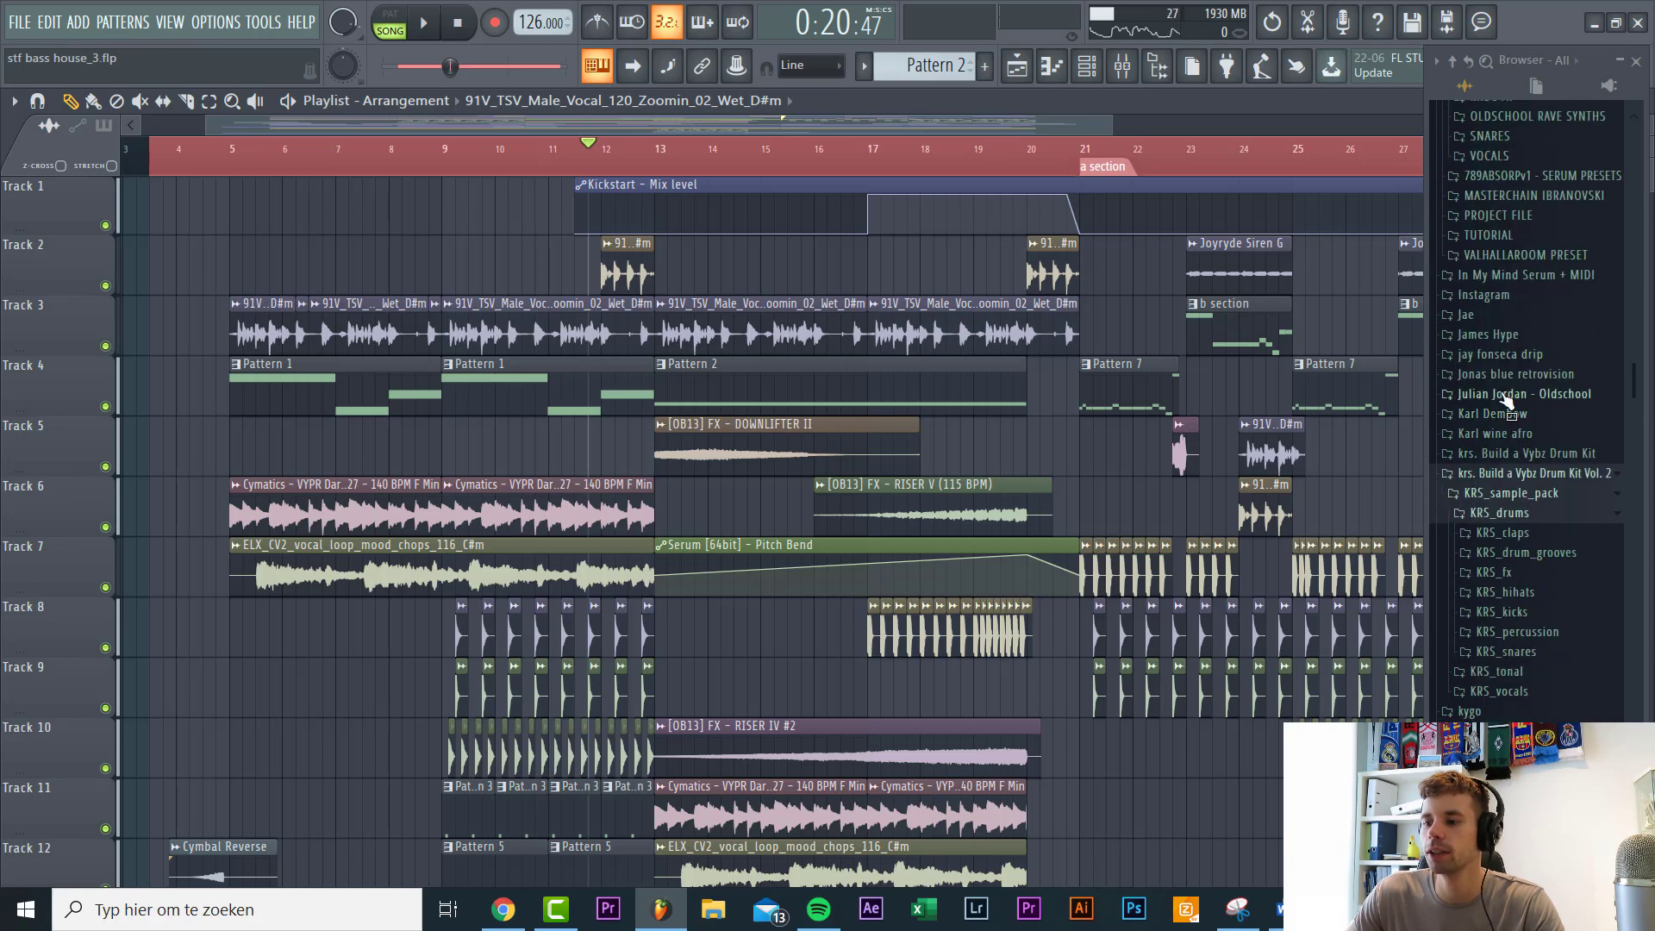
scroll(1504, 401, "up", 10)
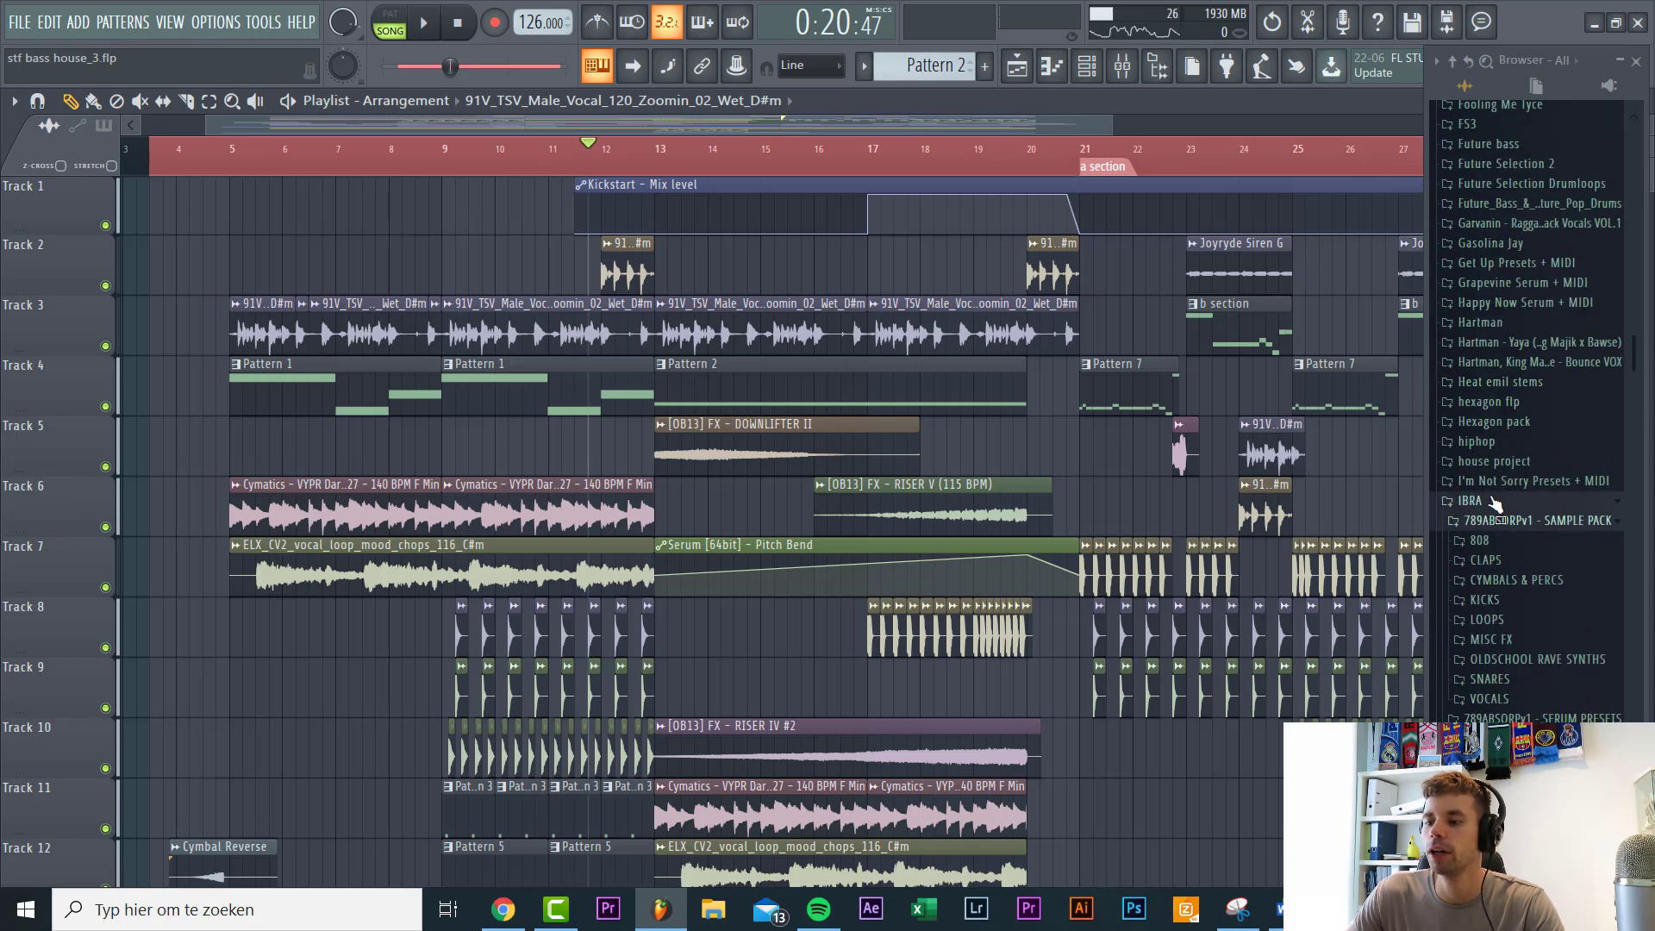
left_click(1496, 505)
scroll(1500, 362, "up", 10)
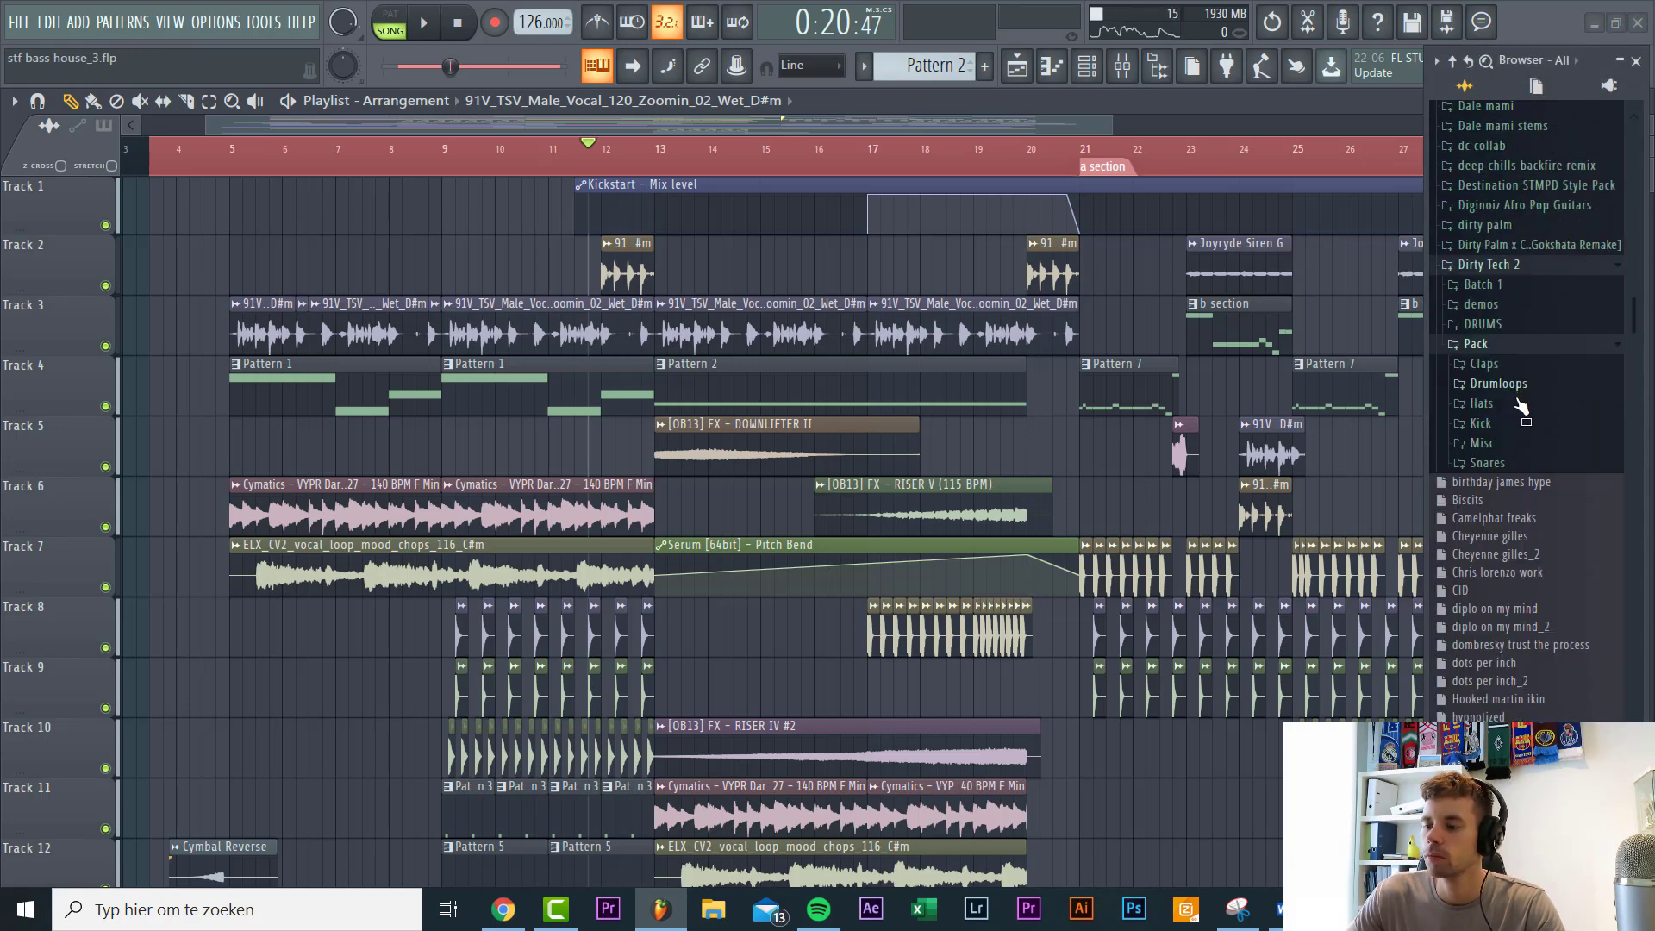
left_click(1519, 448)
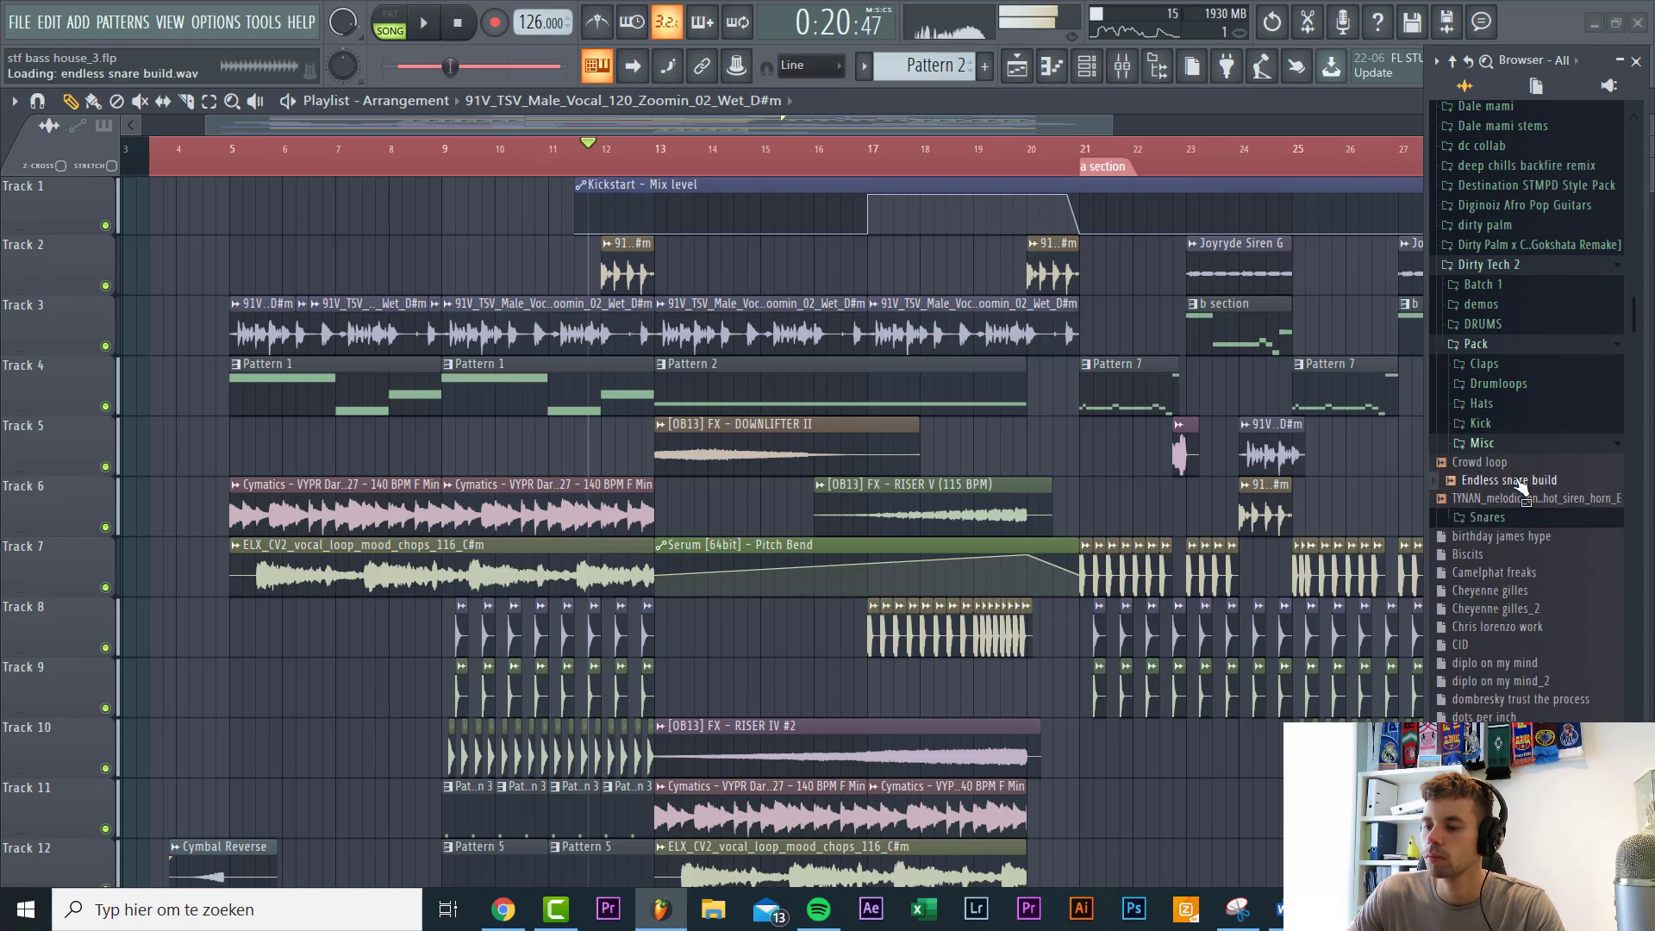
Step: Place Endless snare build clips on Track 9 from bar 13 to bar 20, keeping the embedded 126 BPM tempo
left_click_drag(1508, 484, 735, 674)
right_click(733, 677)
left_click(893, 681)
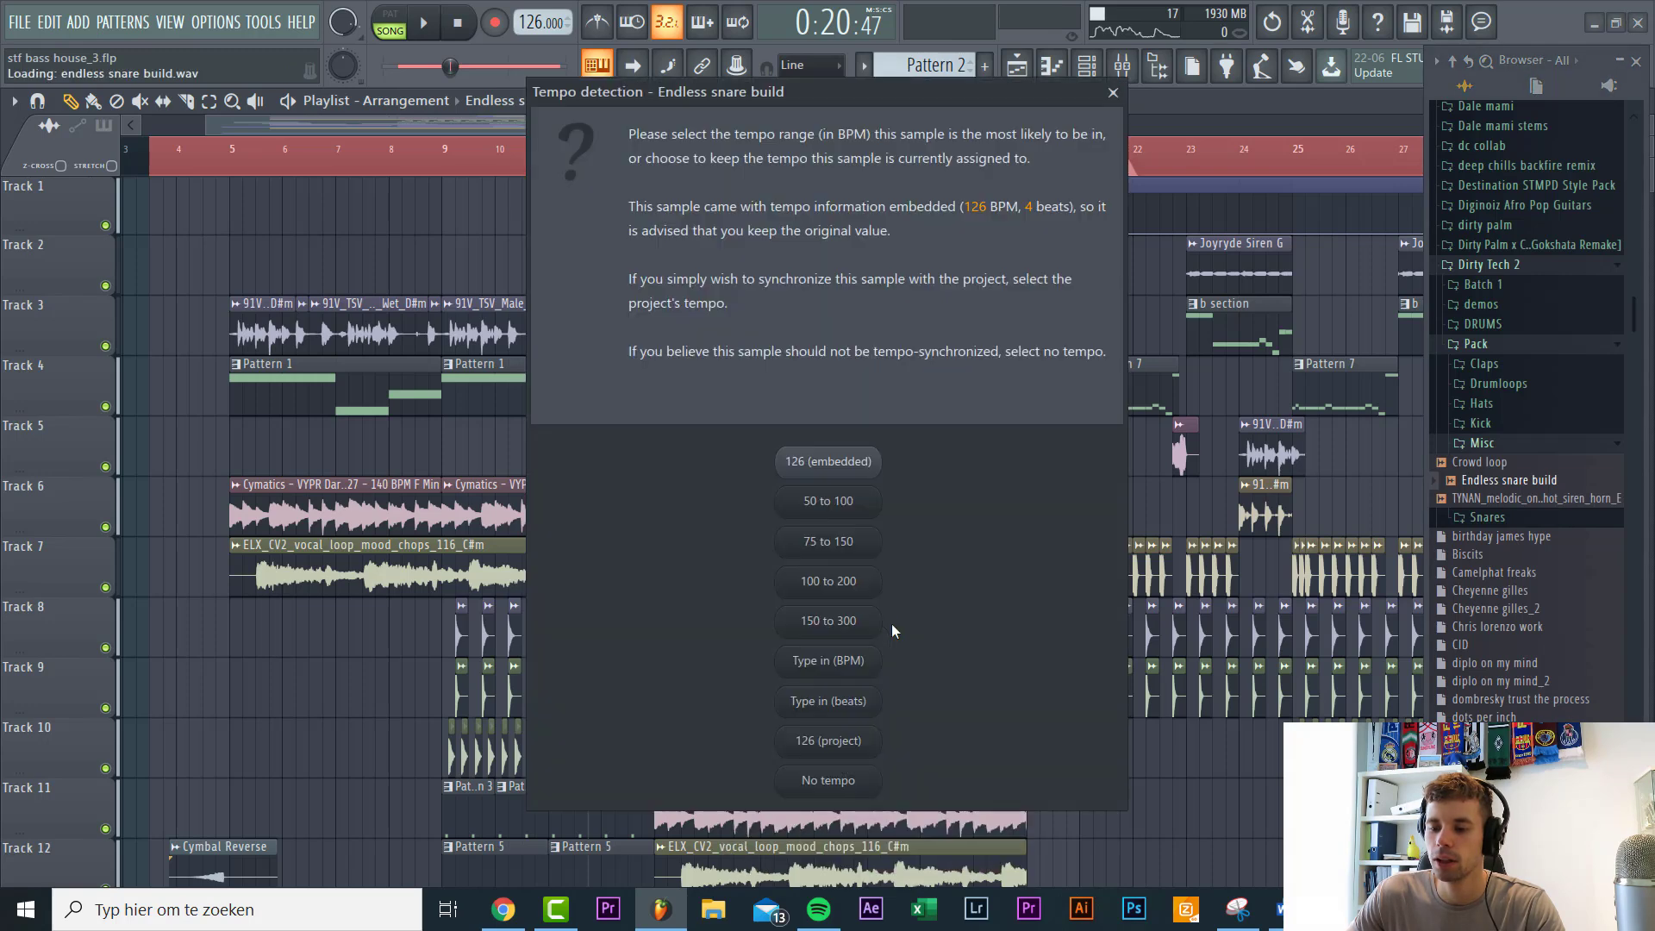
left_click(852, 474)
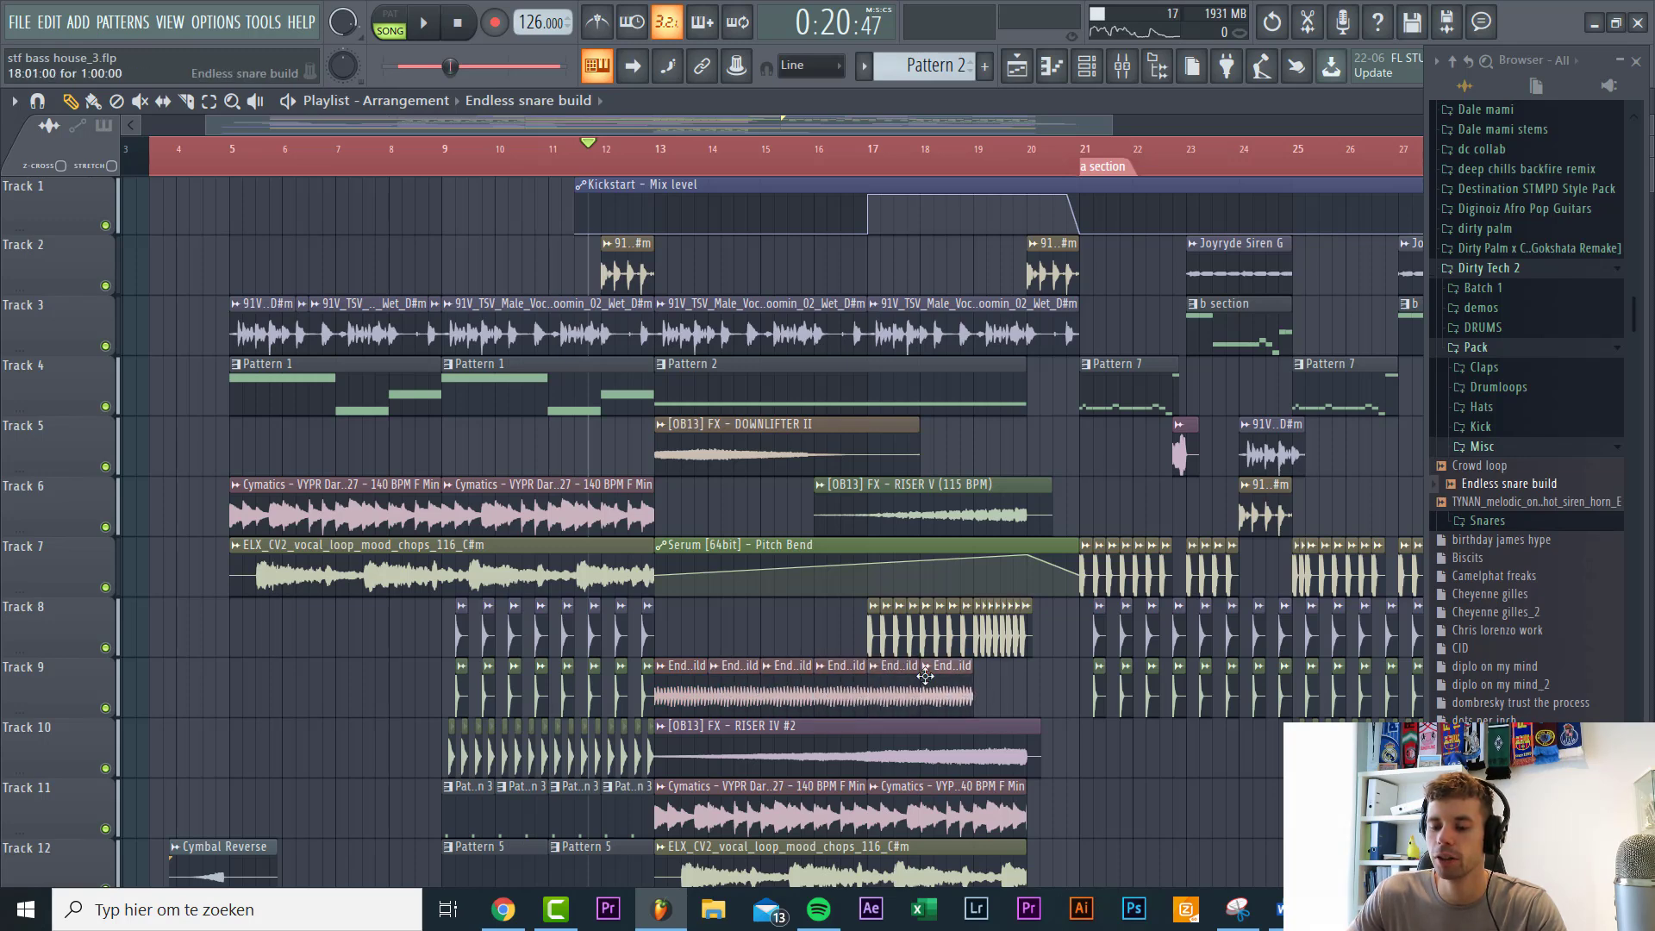
Step: Route the Endless snare build to its own mixer track 27 and lower that track's volume
double_click(930, 683)
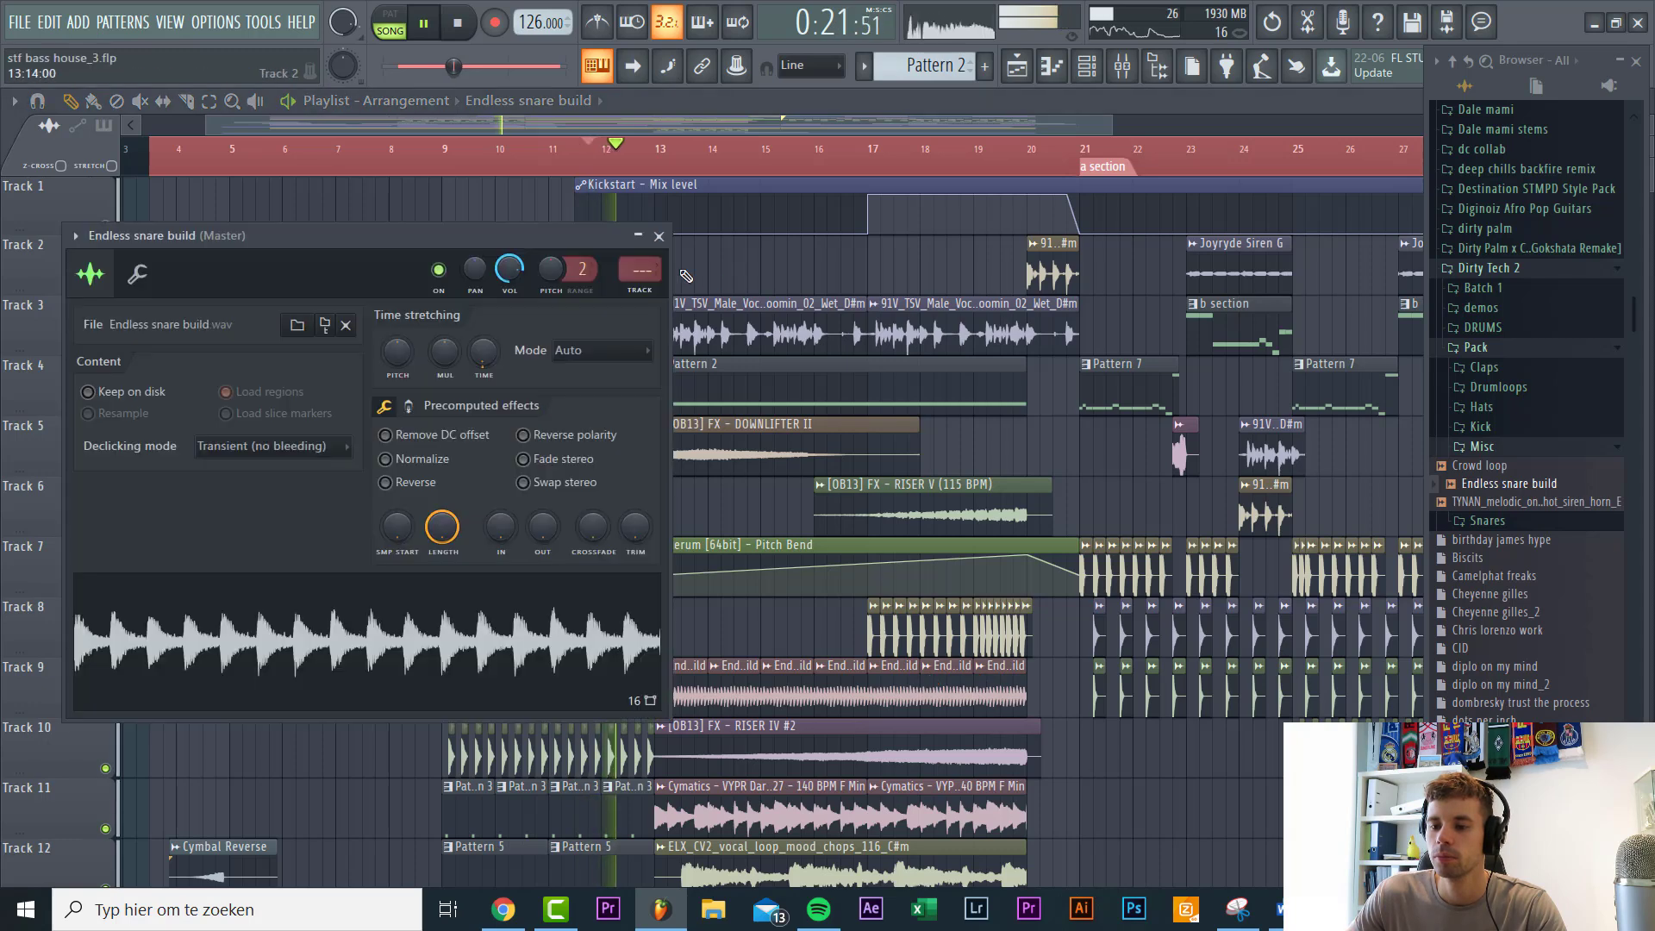
double_click(642, 274)
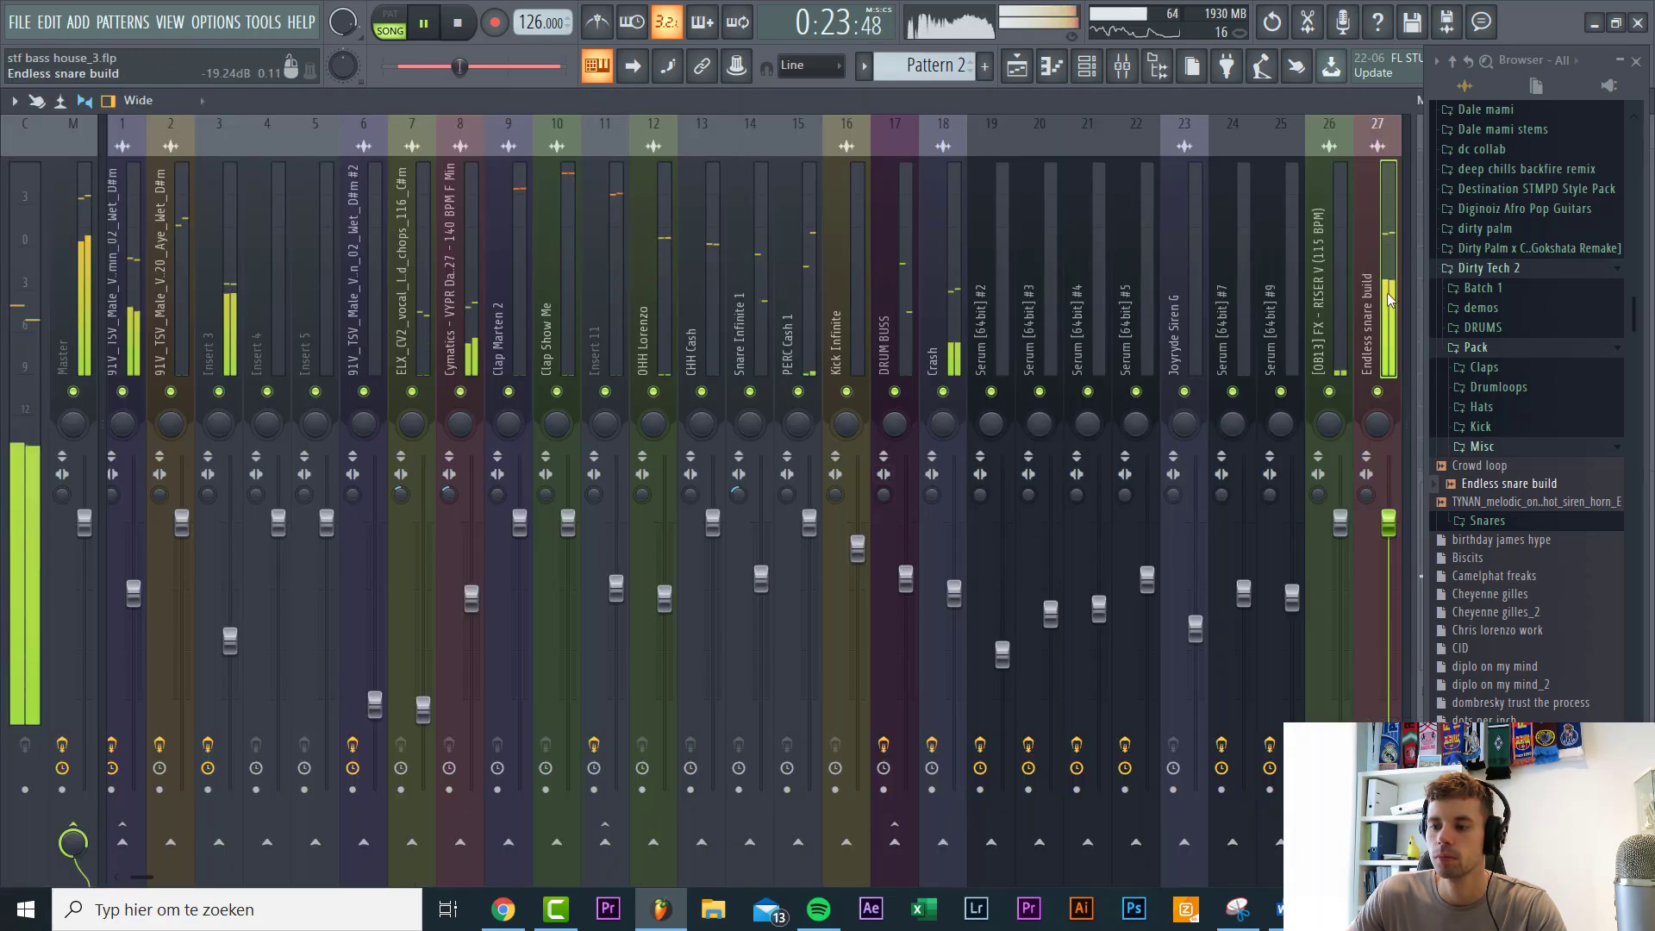
scroll(1045, 299, "right", 6)
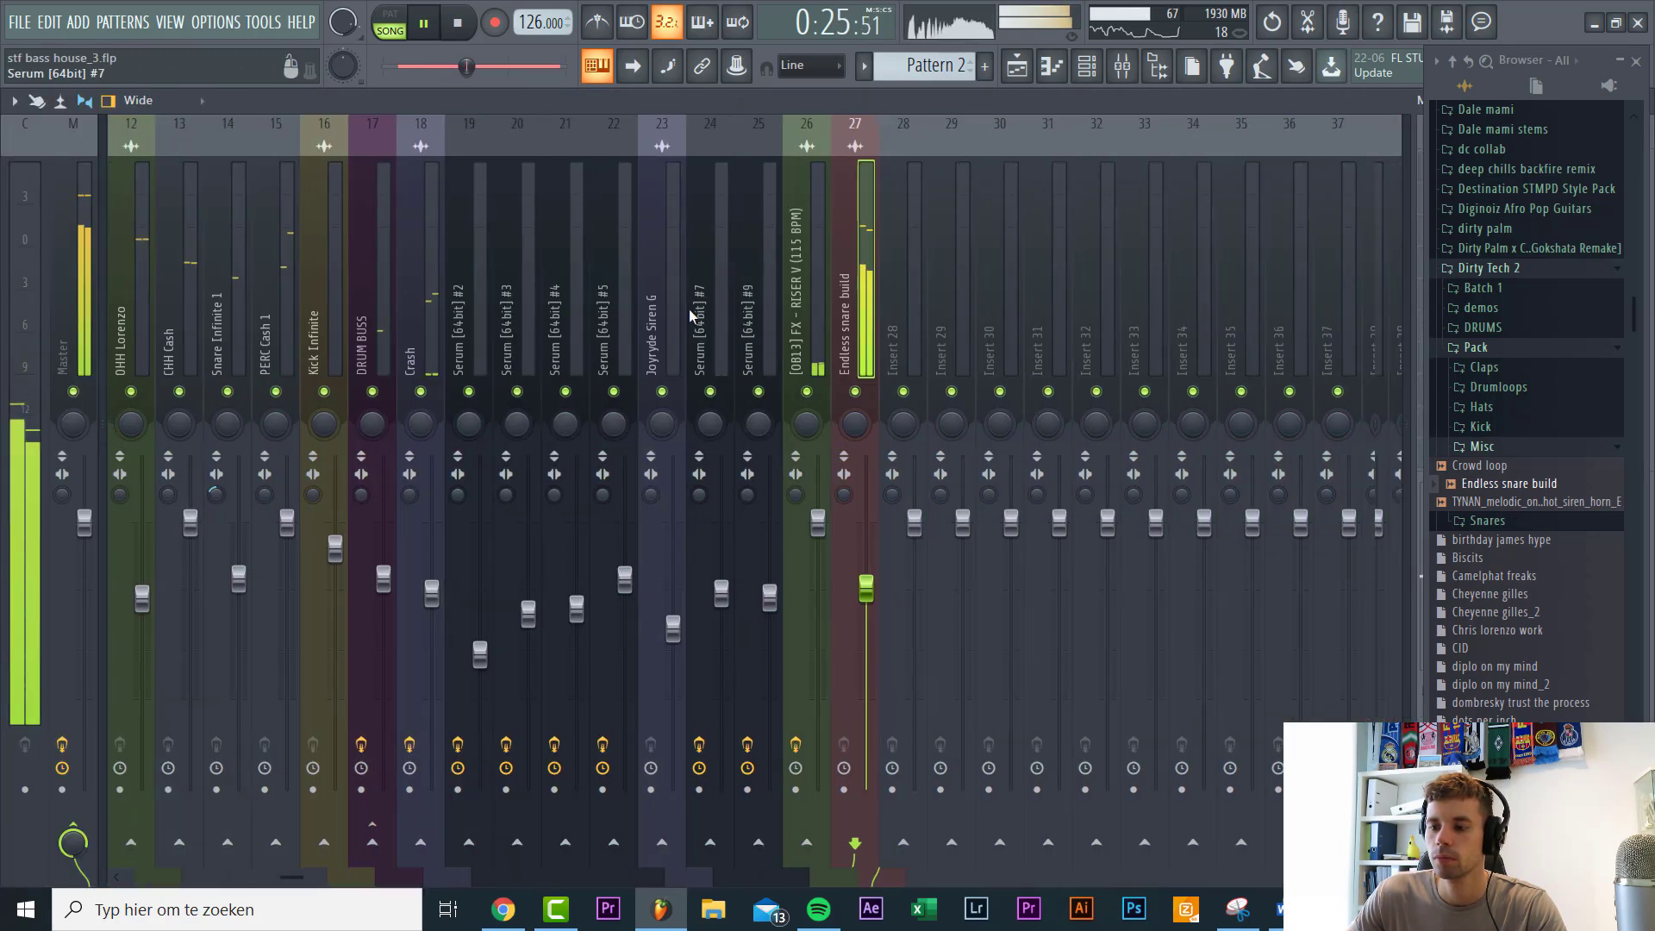
Step: Add Fruity Love Philter and Kickstart to the snare build's mixer track, with an automation clip for Filter 1's cutoff frequency
left_click(1637, 64)
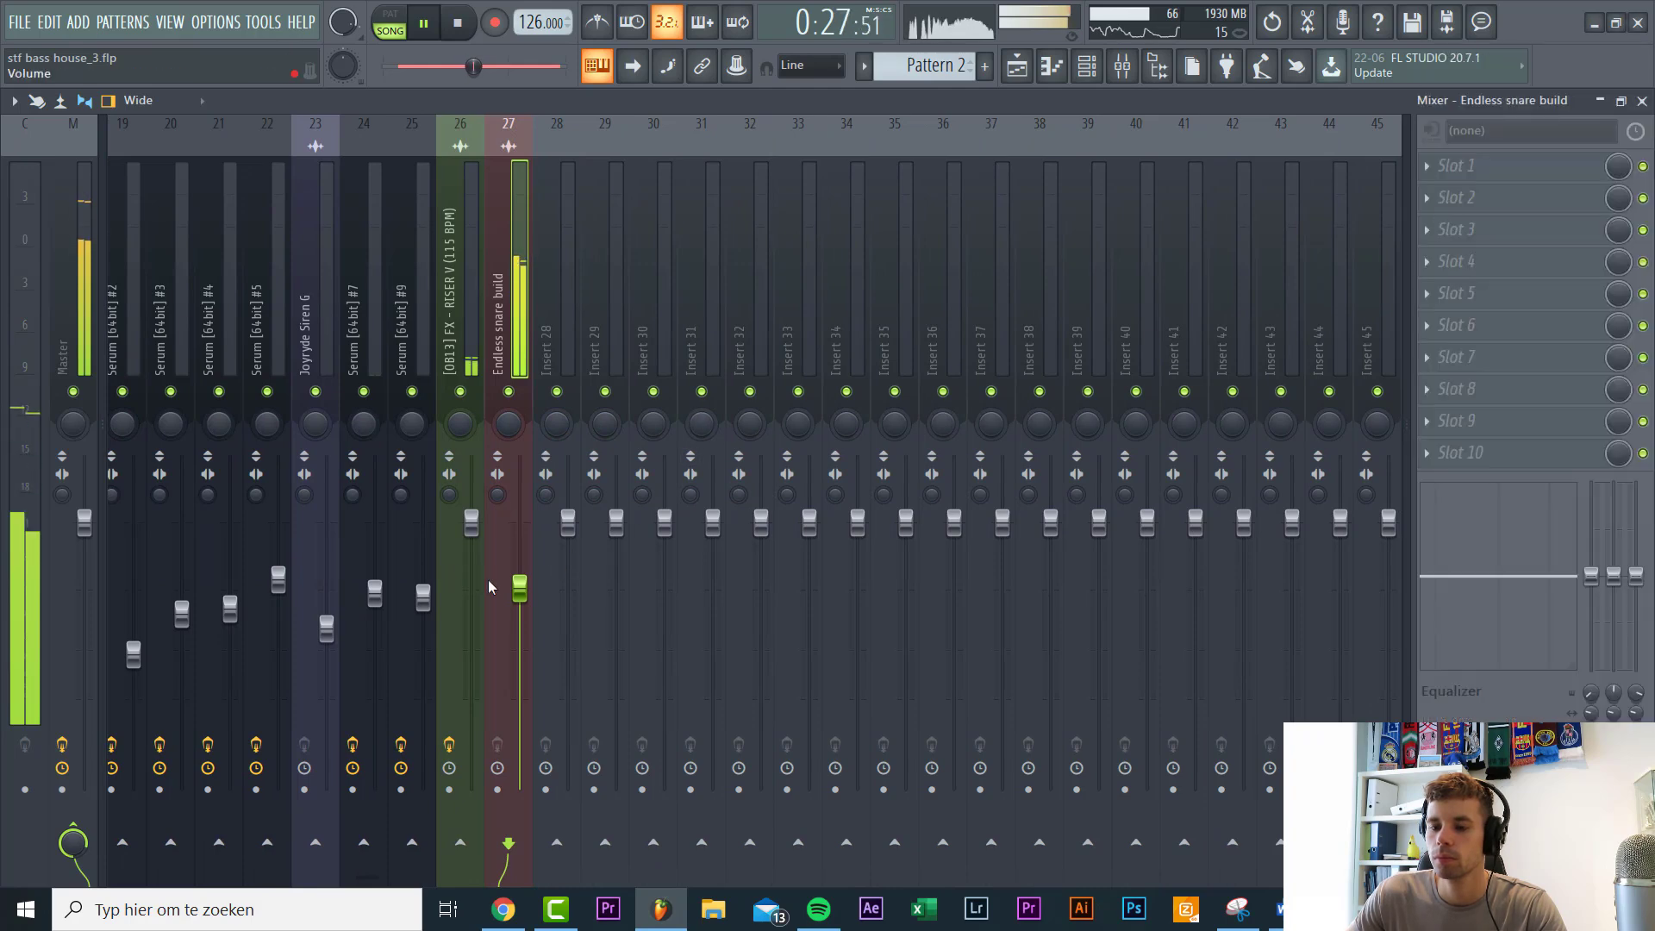
left_click(1490, 463)
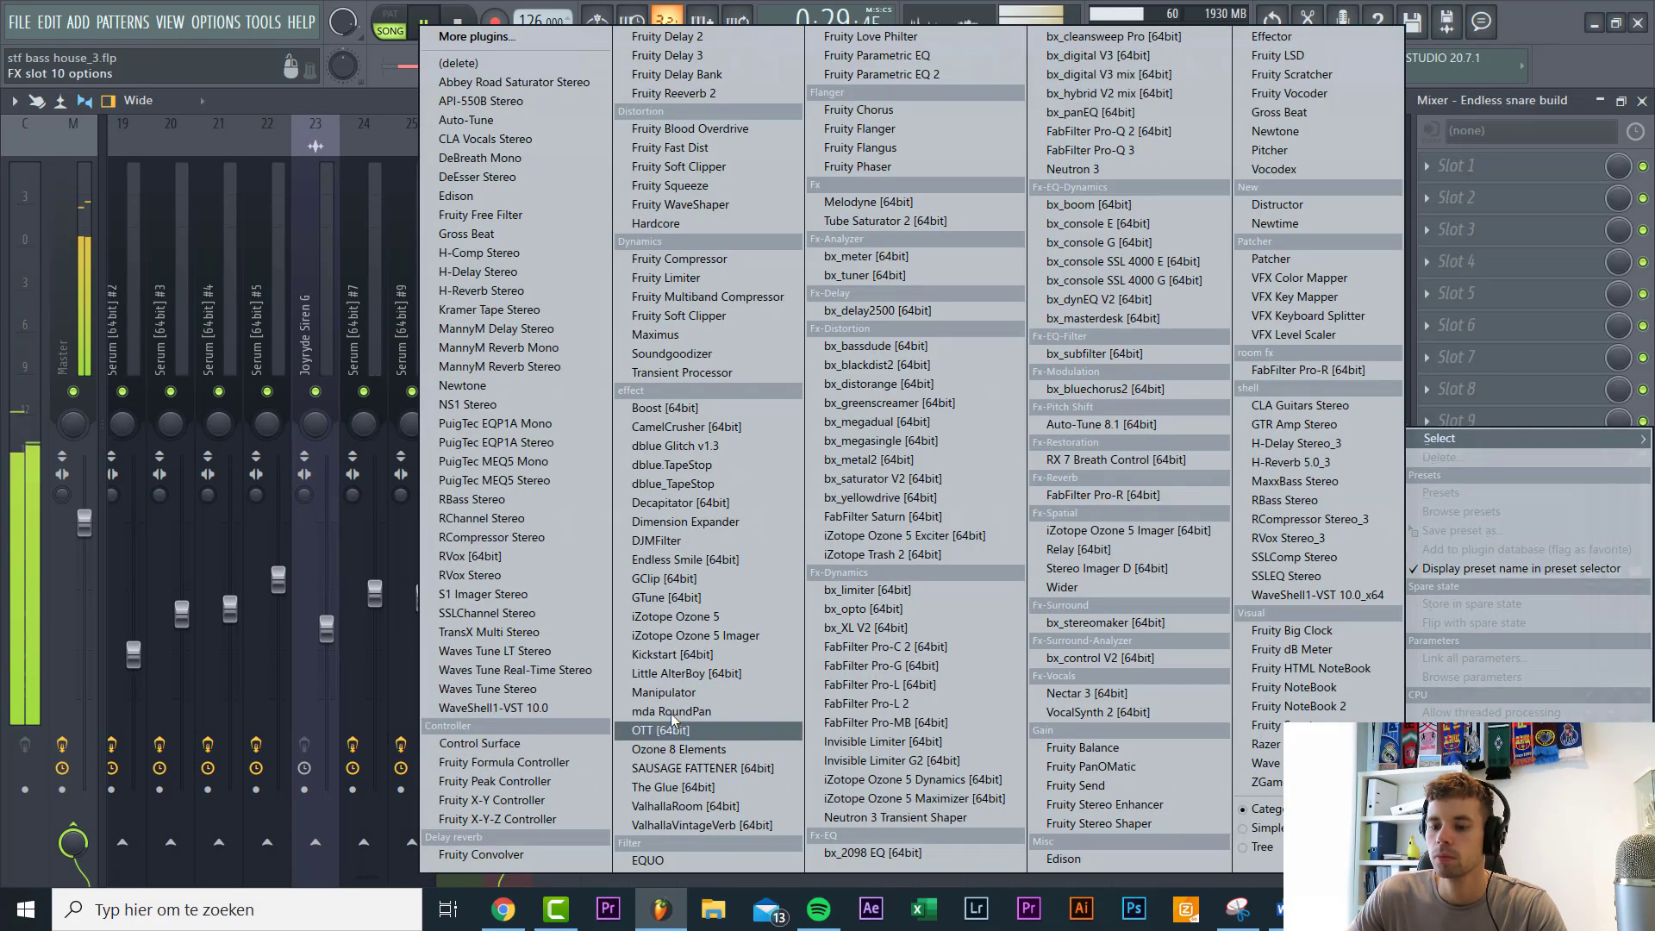
left_click(861, 37)
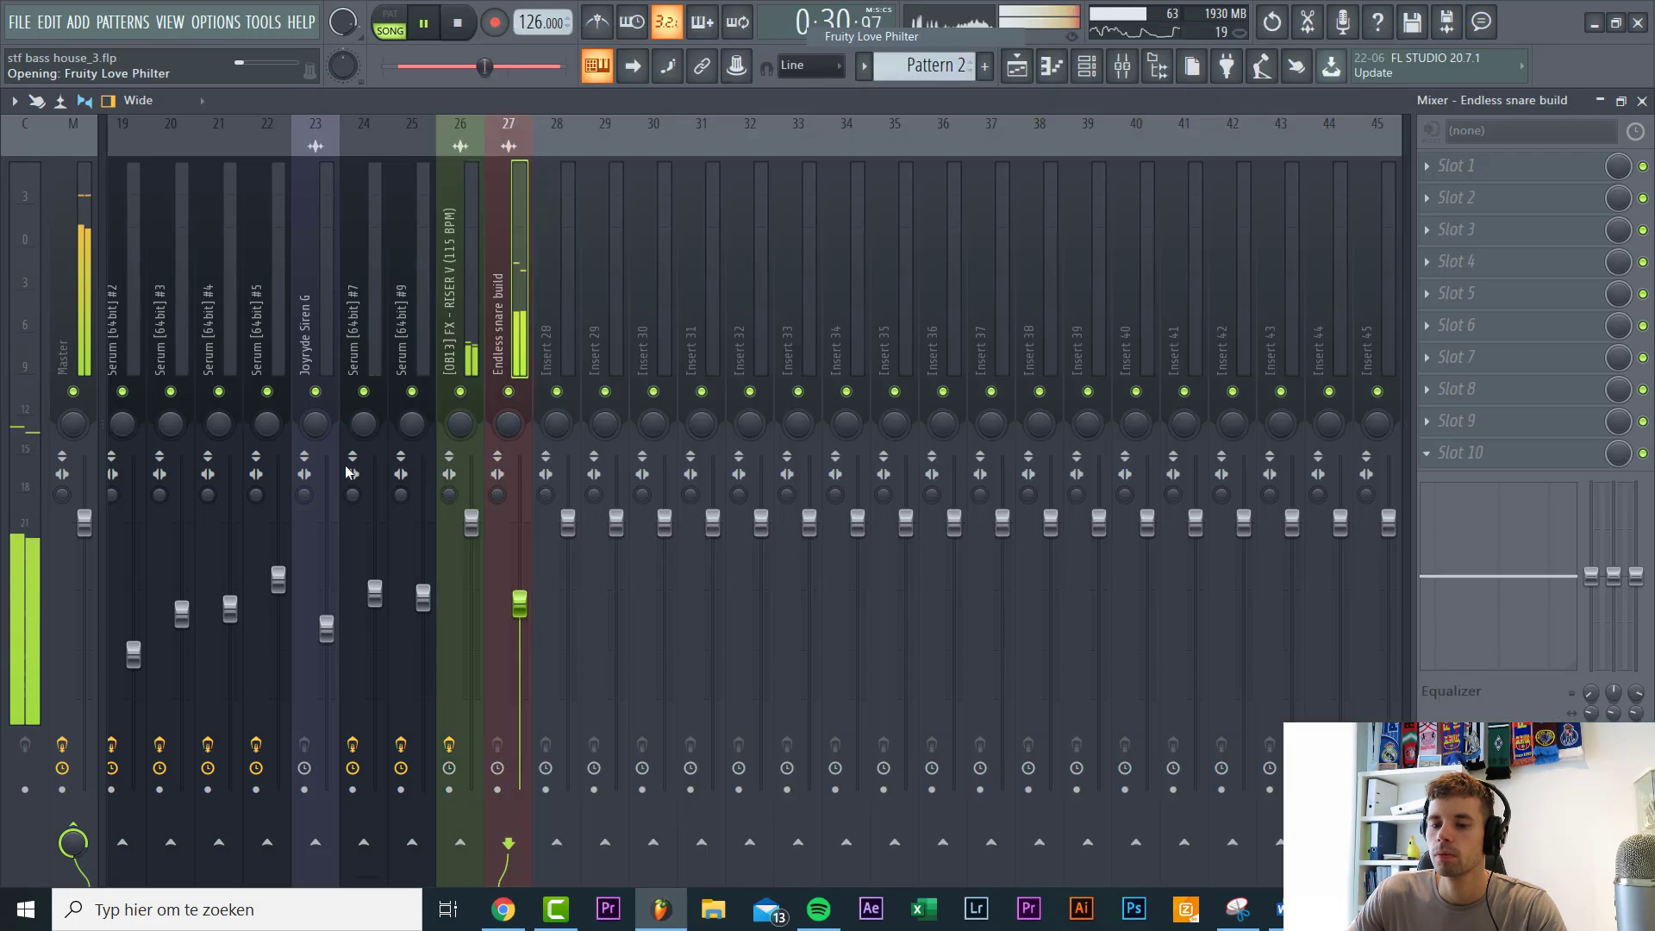
right_click(193, 403)
left_click(254, 528)
left_click_drag(1499, 463, 1496, 442)
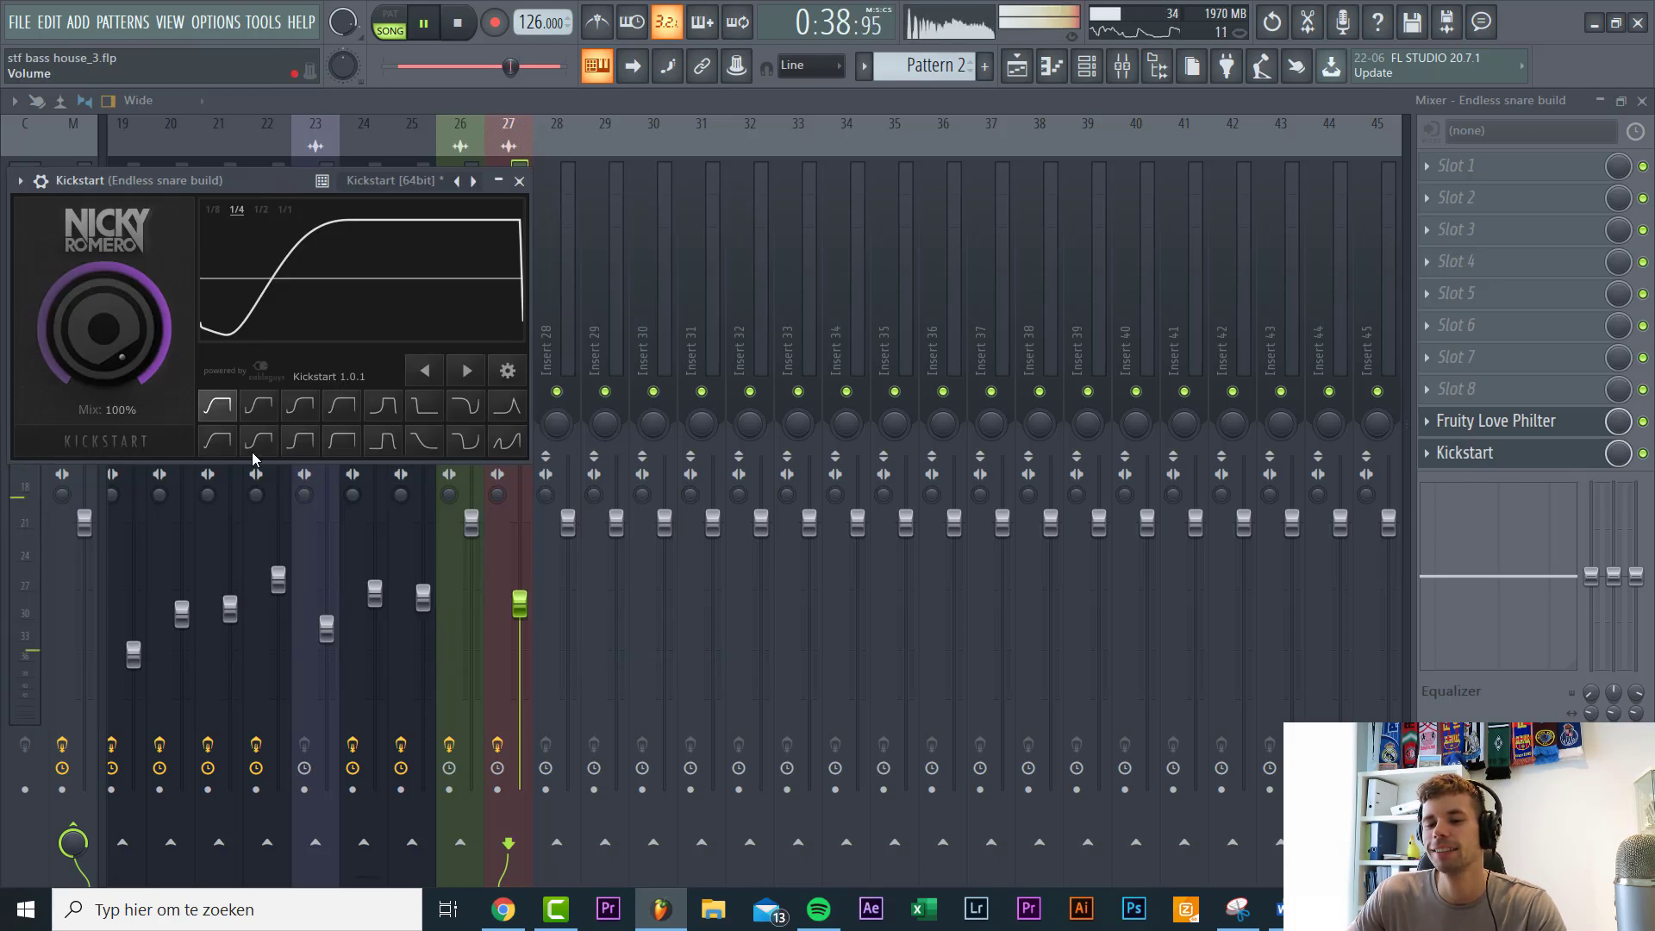
Step: Shape the snare build's cutoff automation with a pasted value of 16% at bar 17, rising to a high point at bar 20
left_click(1016, 61)
scroll(802, 526, "down", 3)
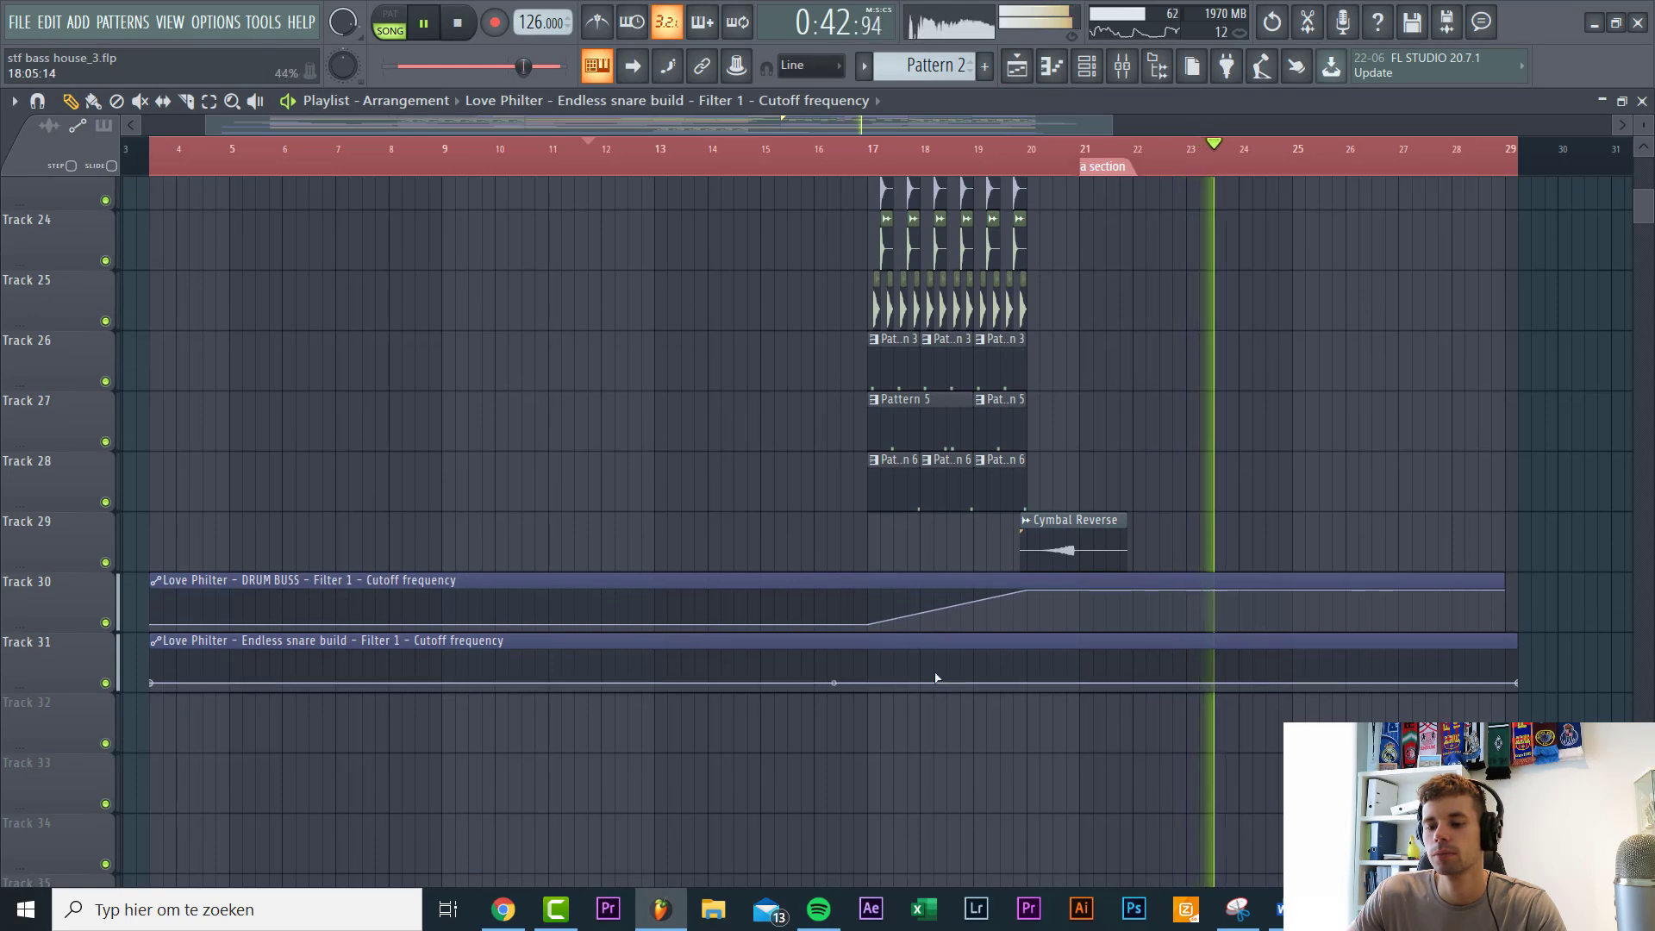
right_click(871, 683)
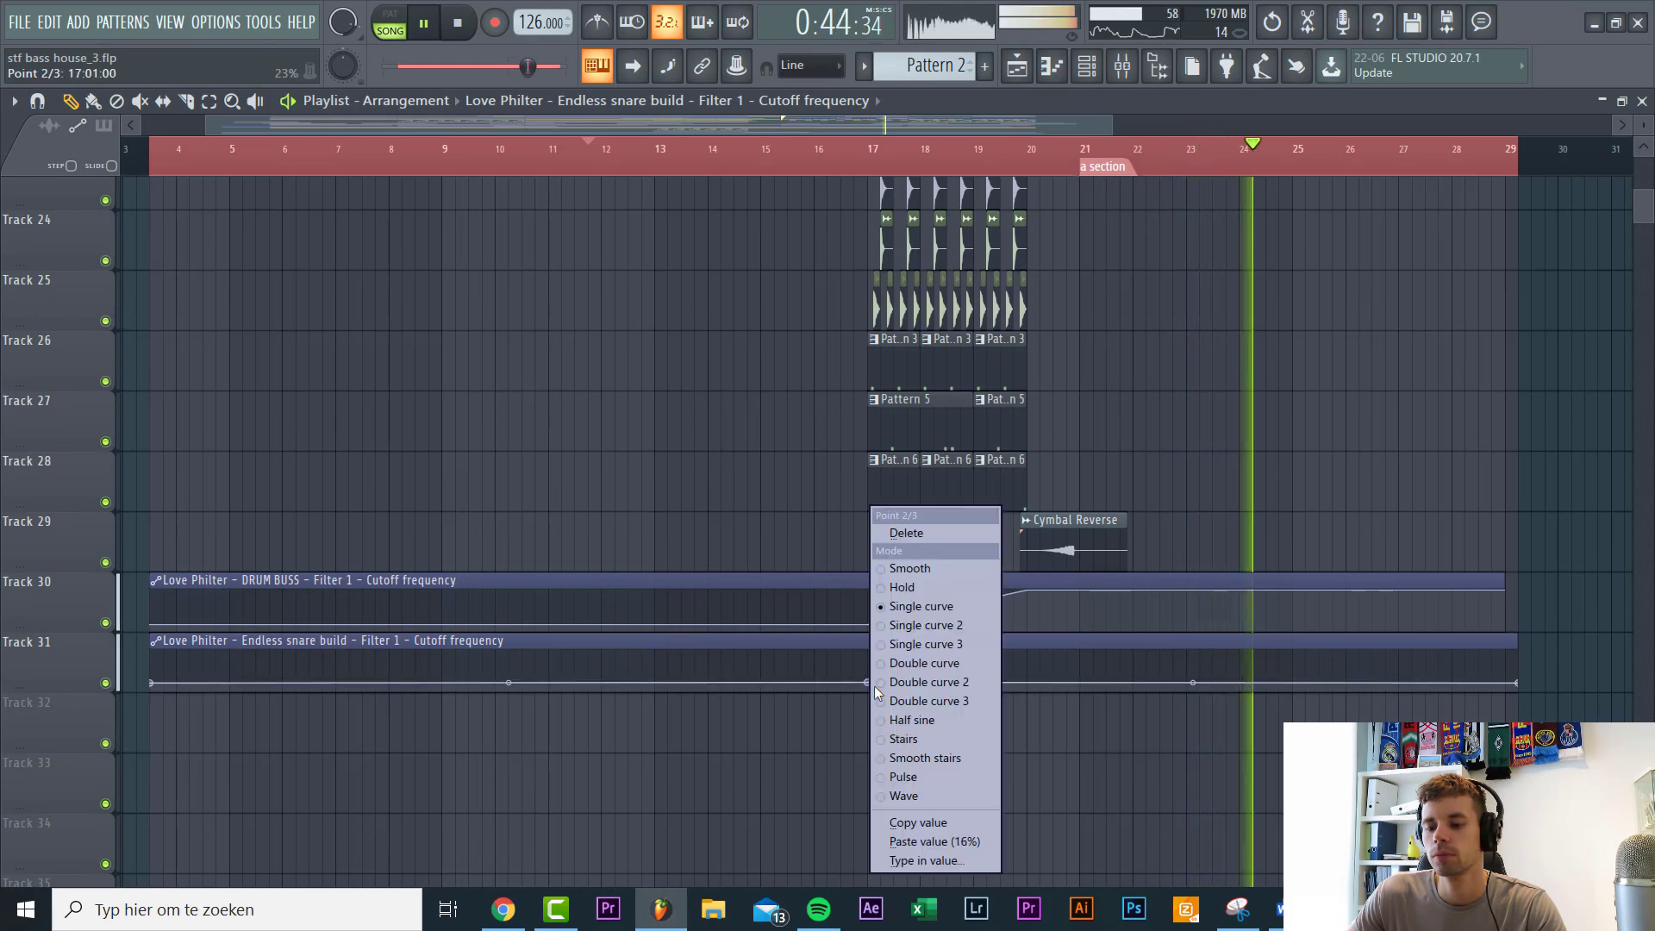
left_click(915, 845)
left_click_drag(1000, 684, 1033, 637)
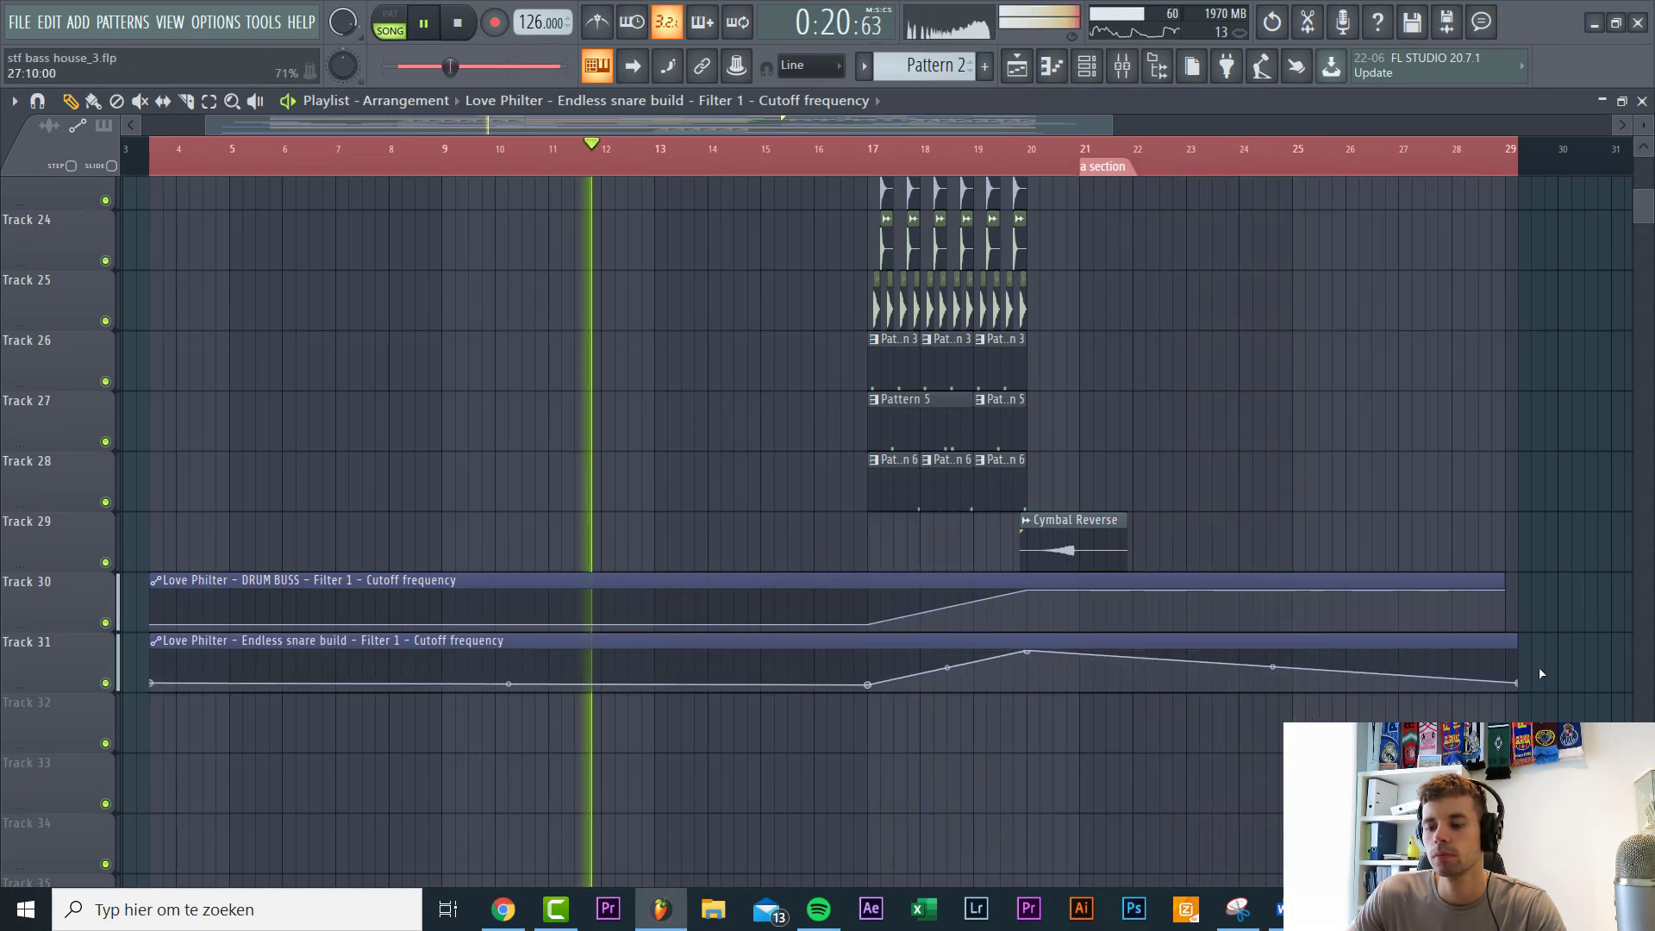
Step: Add a cutoff point at bar 13 with the pasted 16% value and delete the bar 17 point in the snare build's automation
scroll(779, 688, "up", 7)
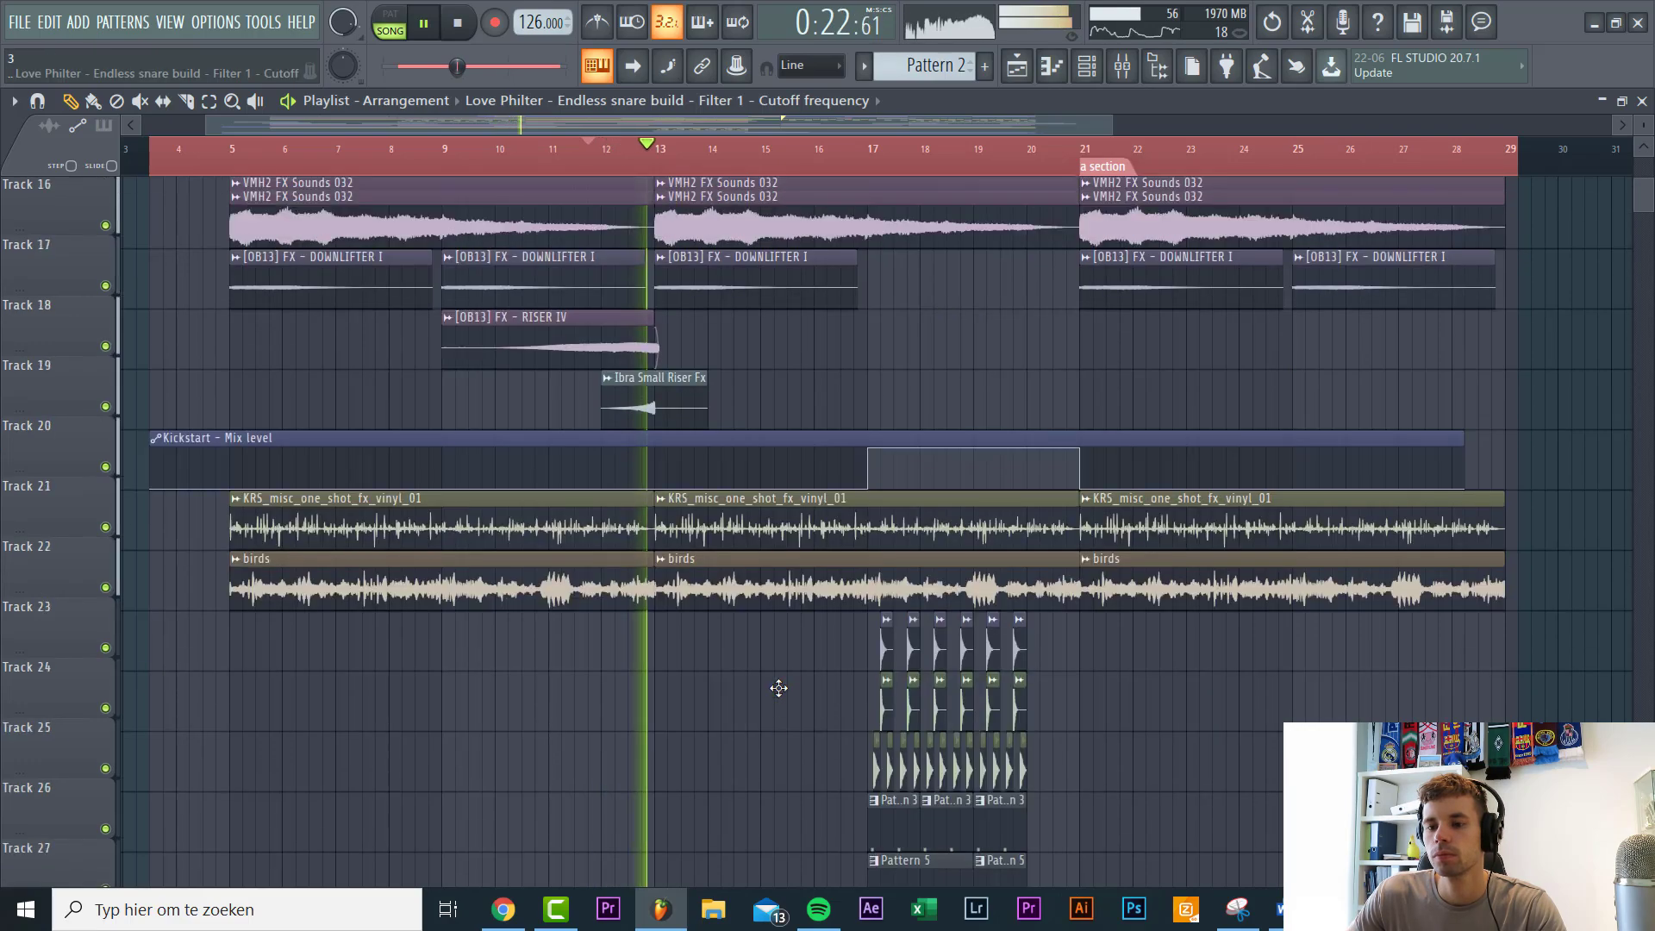
scroll(779, 688, "up", 7)
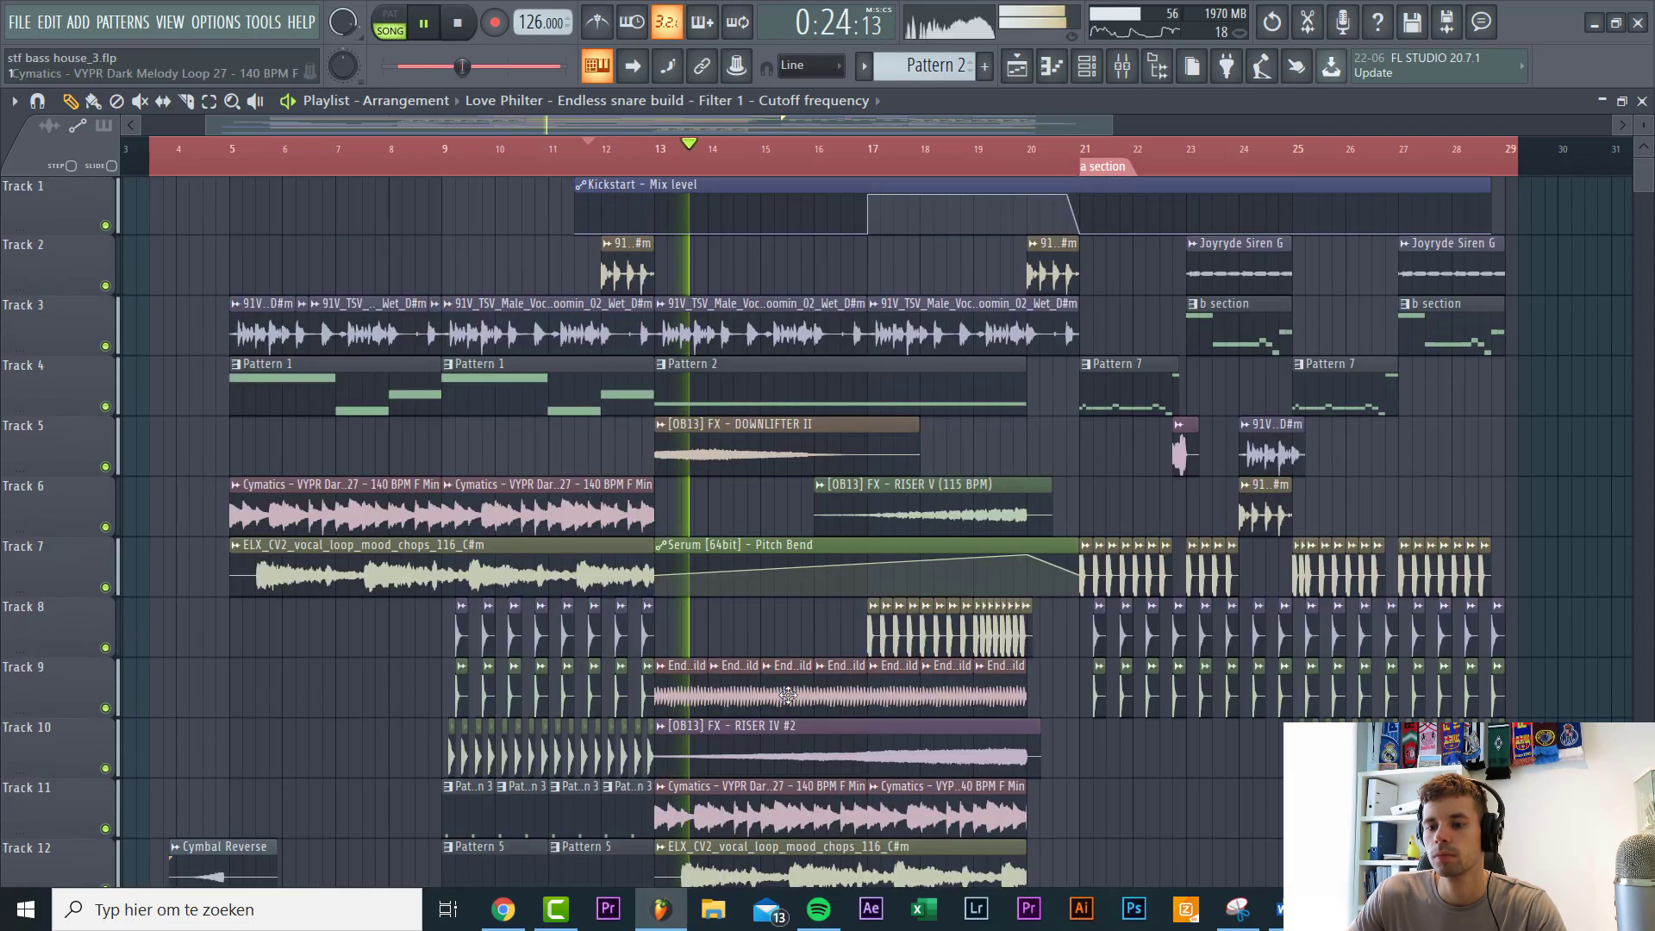
scroll(809, 691, "down", 6)
scroll(809, 691, "down", 12)
right_click(653, 518)
right_click(658, 510)
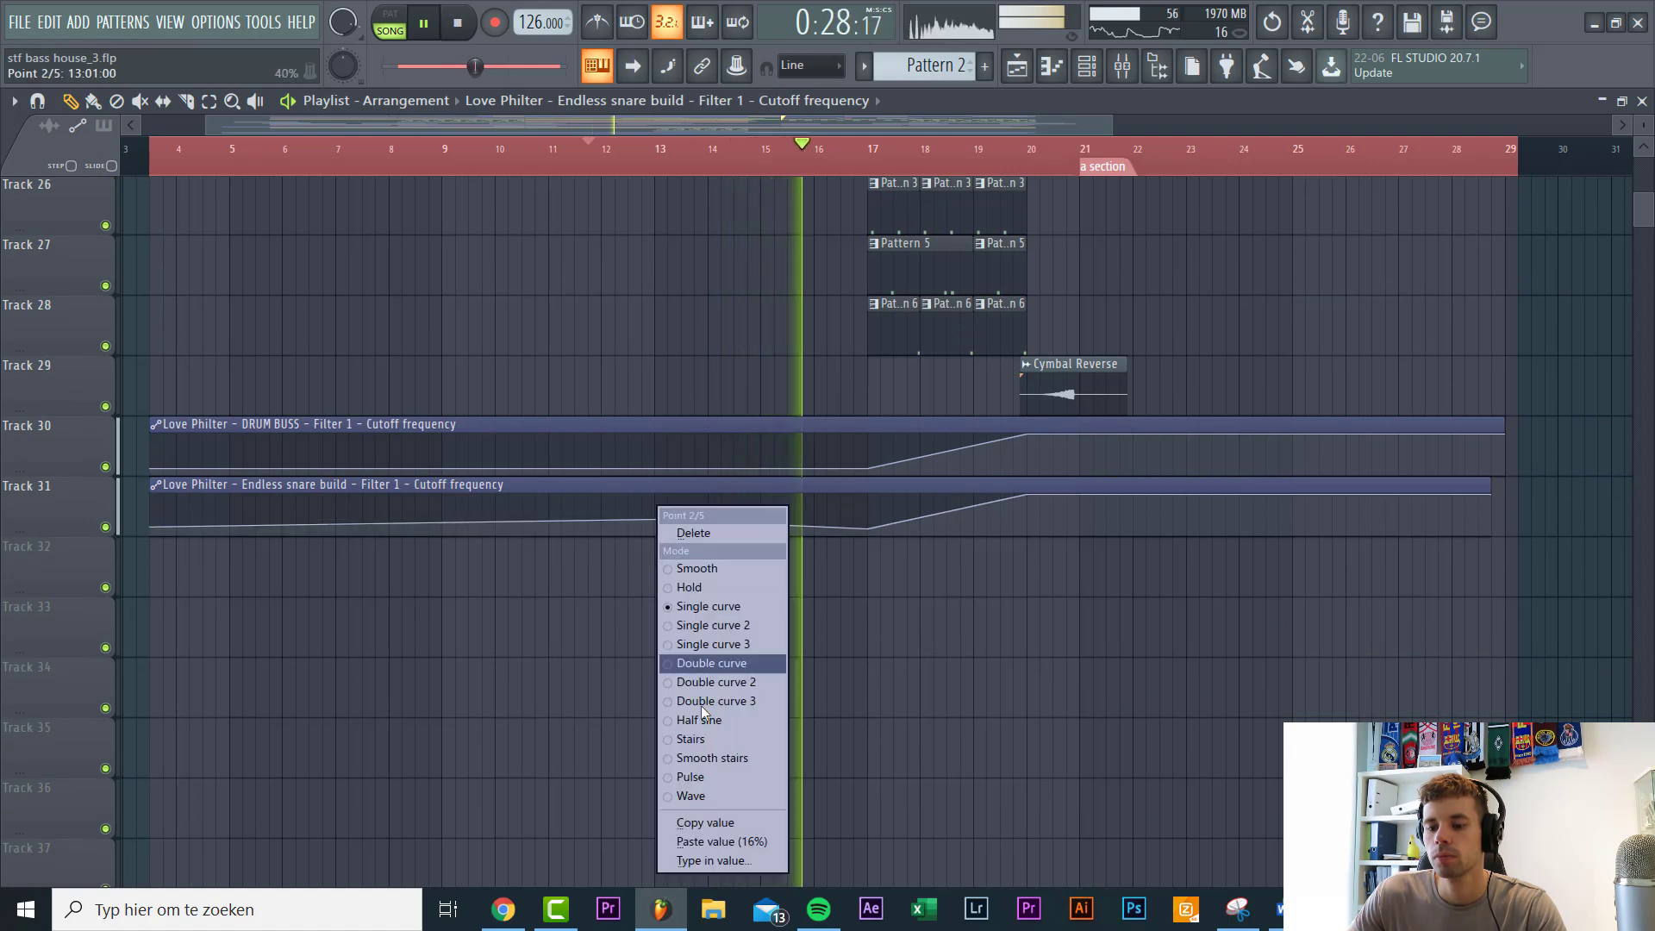
left_click(740, 842)
left_click_drag(873, 528, 873, 509)
right_click(873, 508)
left_click(907, 533)
scroll(907, 560, "up", 20)
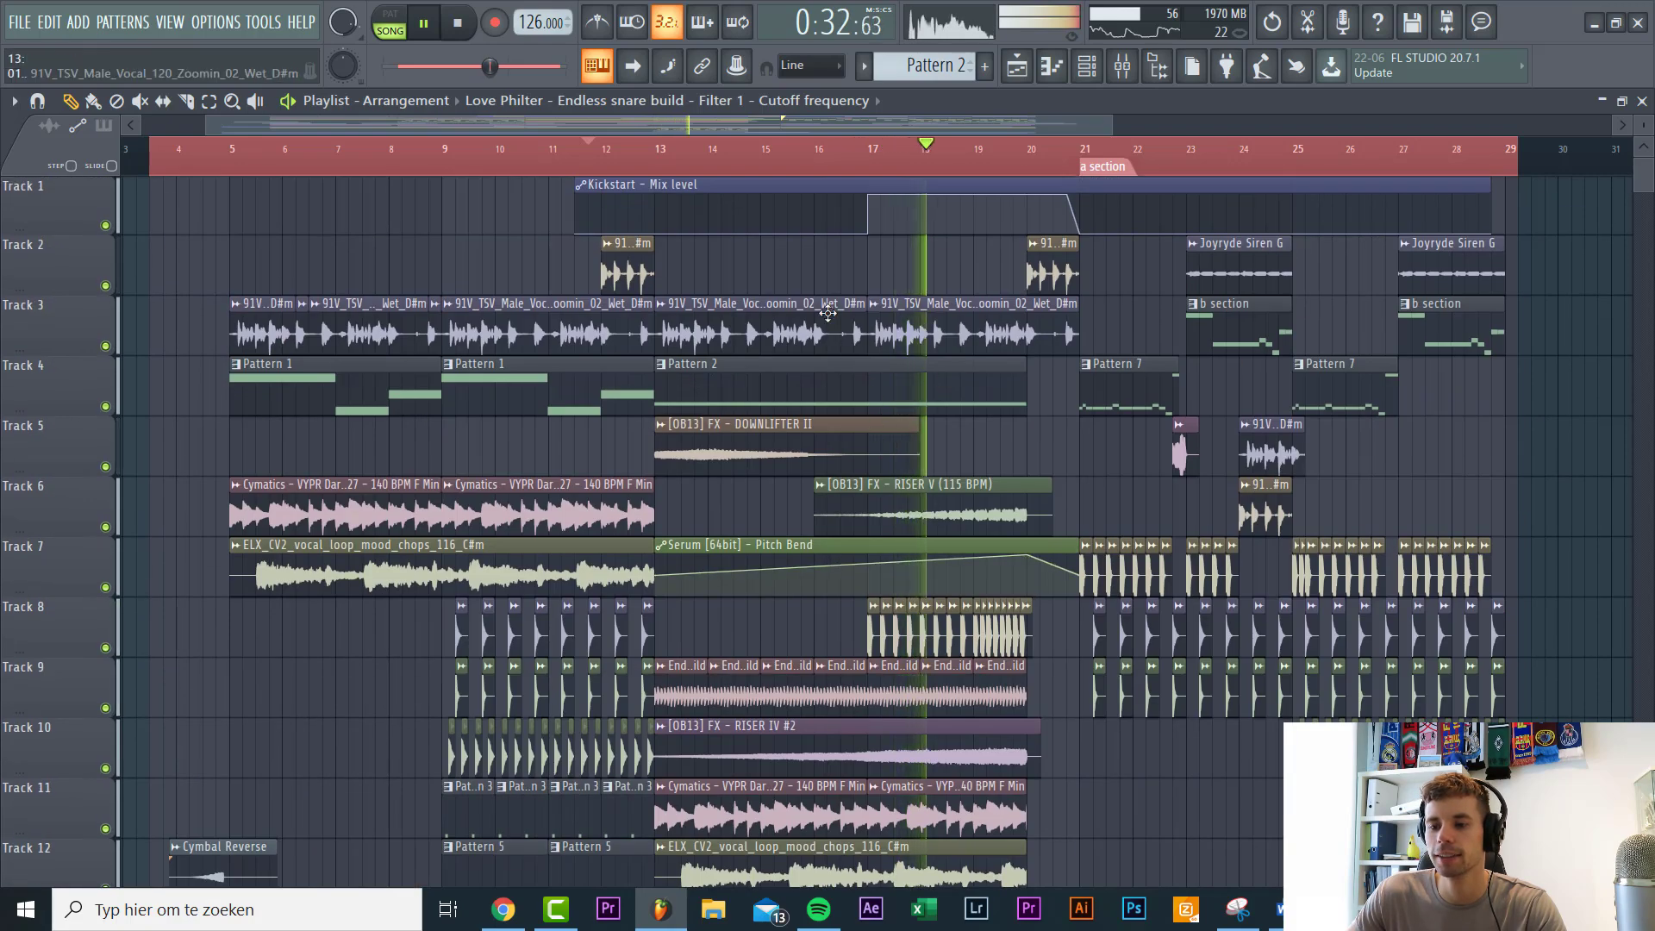
Step: Add a Kickstart Mix level automation clip on Track 32 that steps up at bar 17
scroll(828, 313, "down", 13)
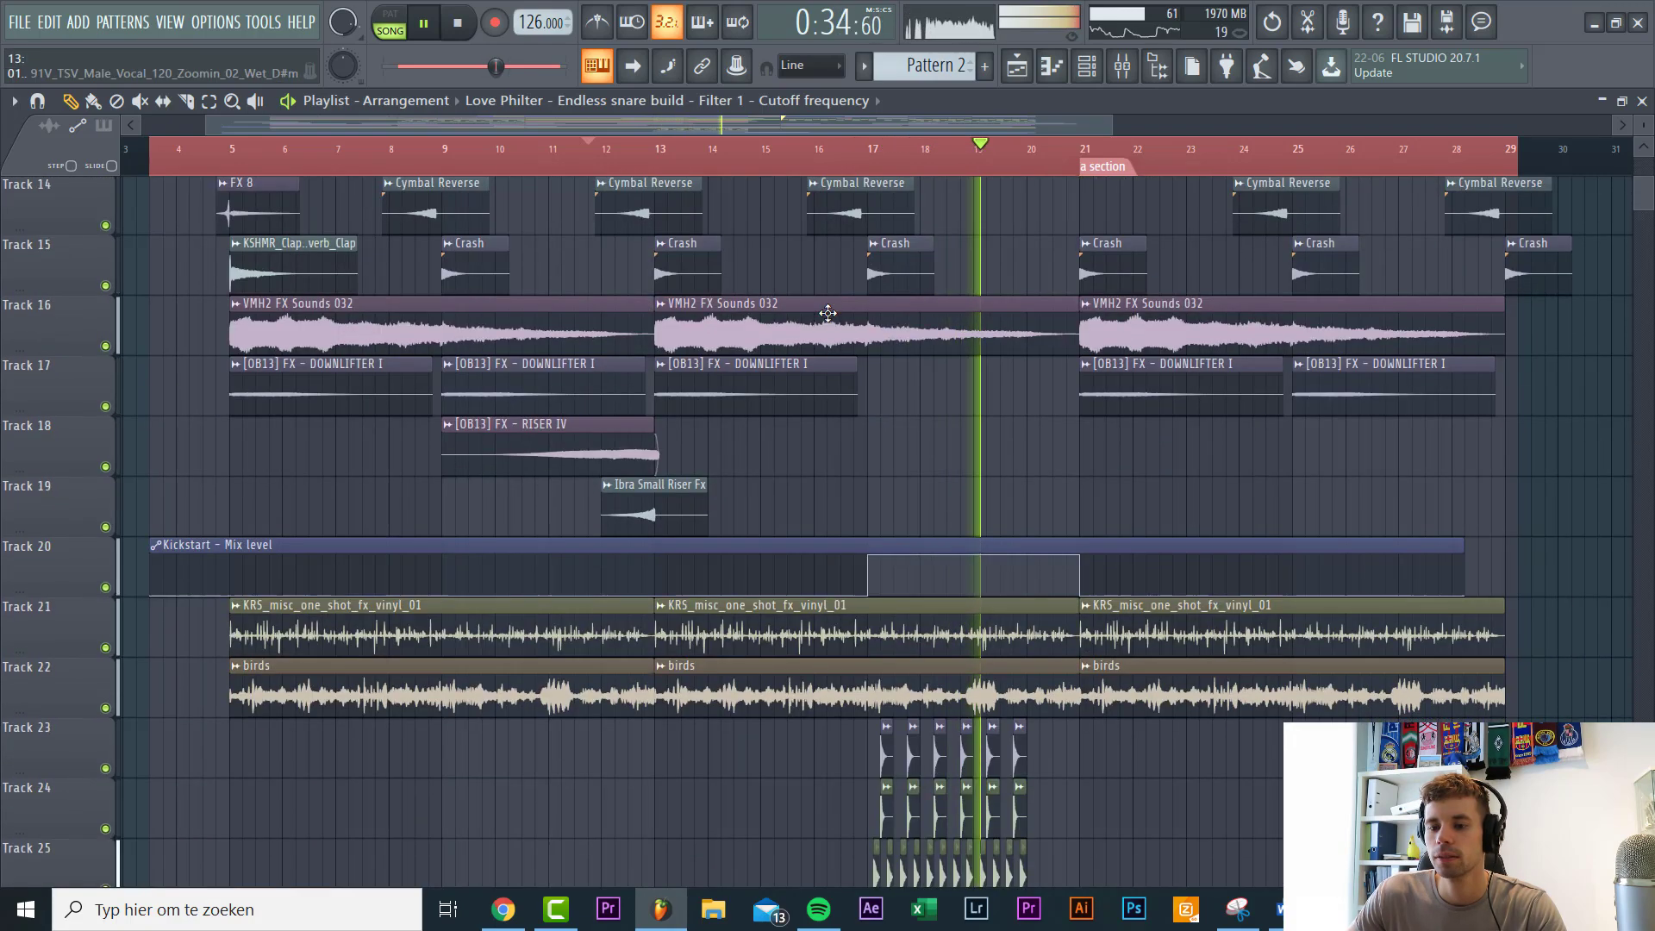
scroll(949, 638, "up", 13)
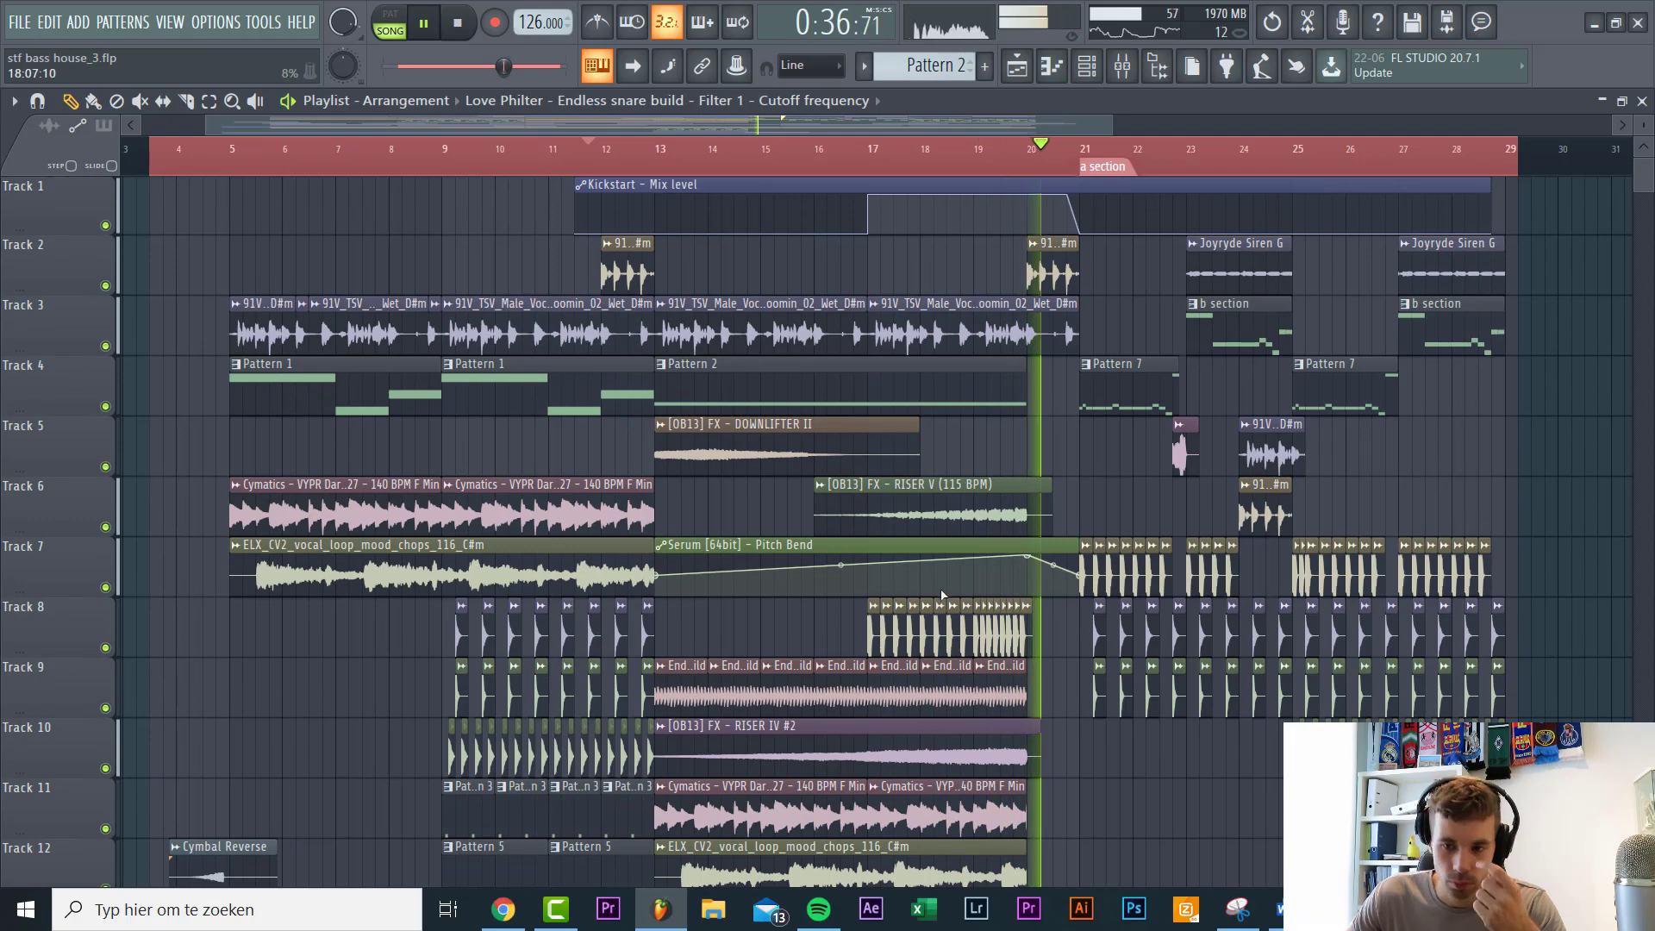
scroll(952, 646, "down", 20)
scroll(1176, 603, "up", 14)
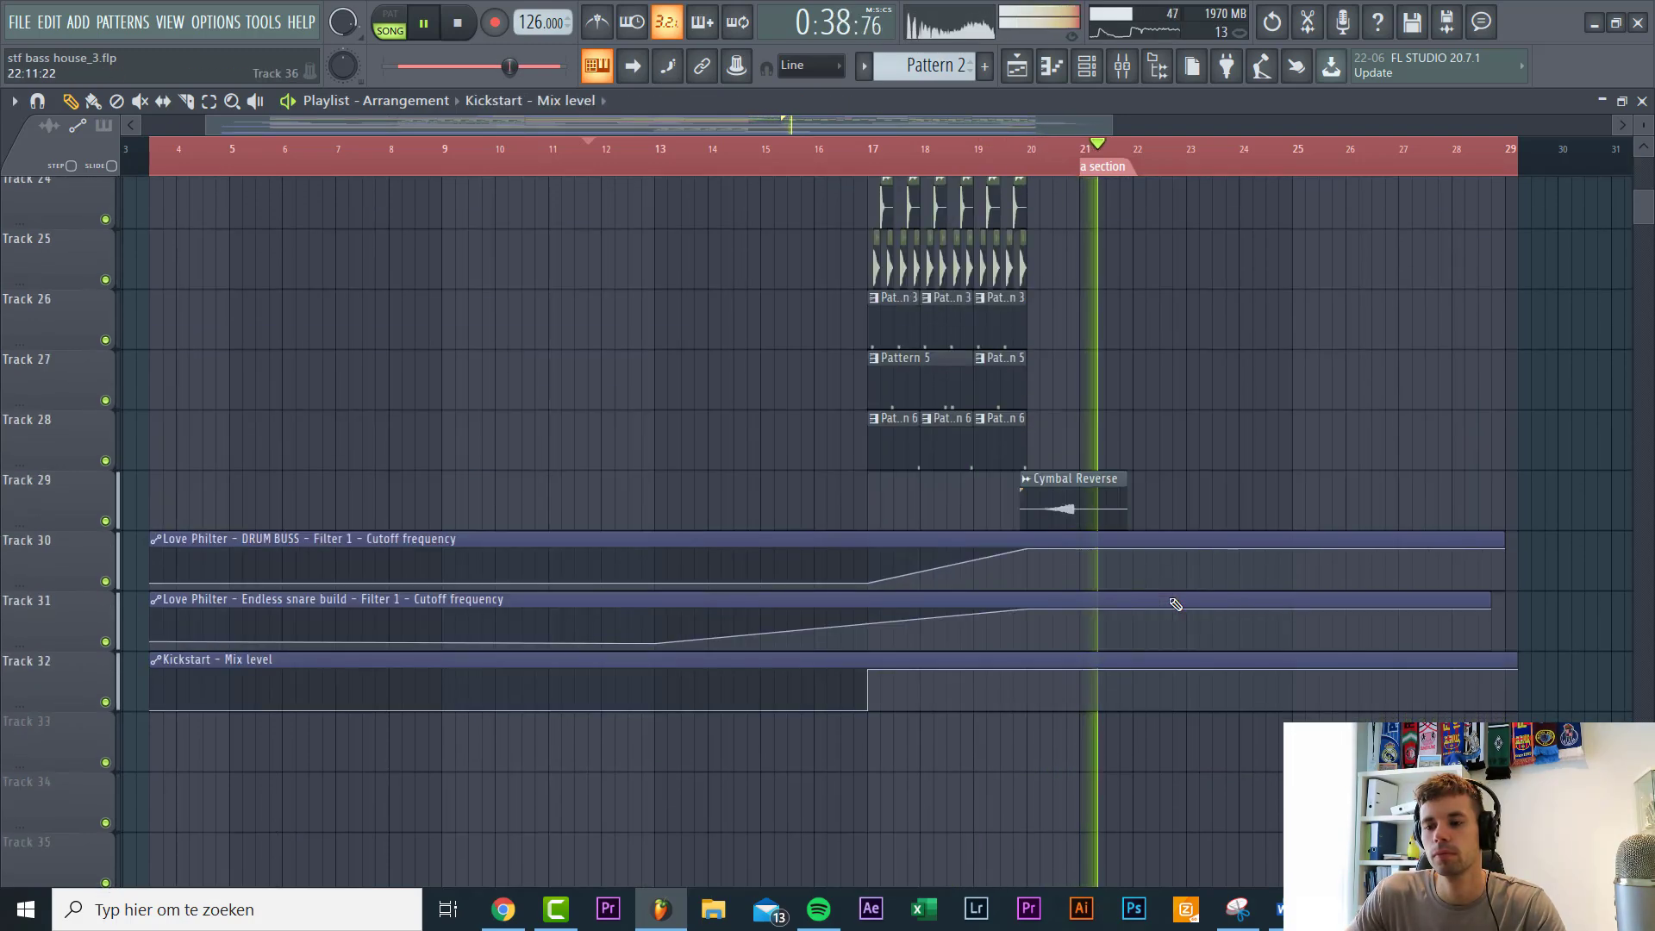
Step: Raise the mixer volume of Kick Infinite to about -1.3 dB
scroll(1160, 608, "up", 4)
scroll(761, 802, "up", 6)
scroll(760, 803, "up", 8)
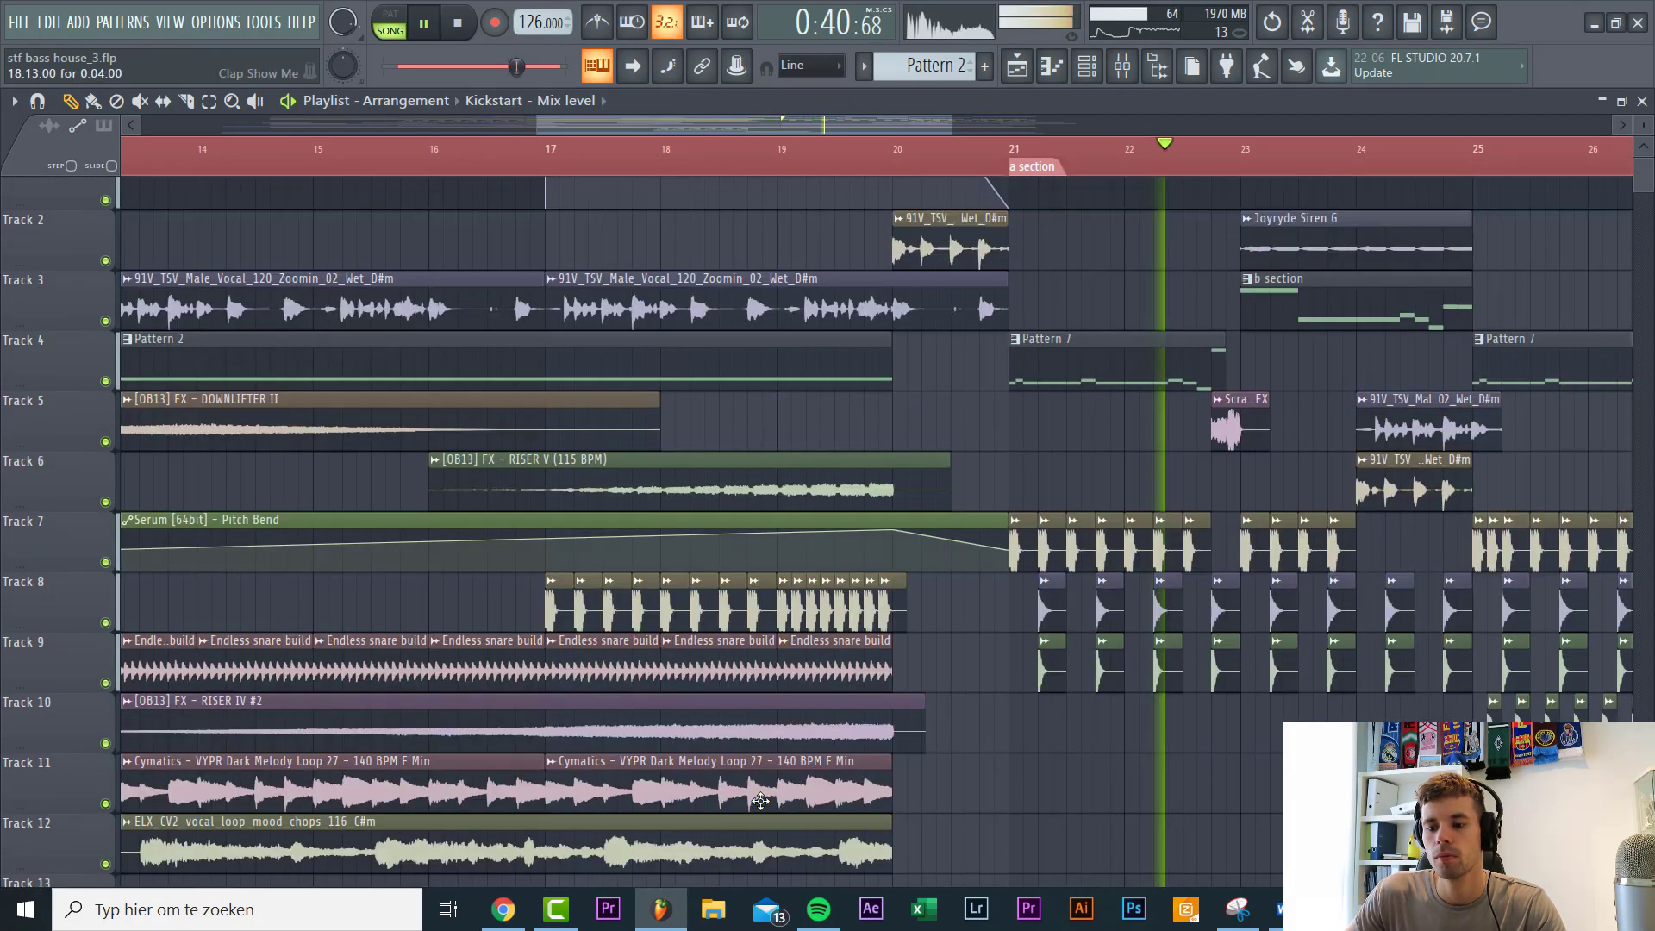
double_click(1077, 569)
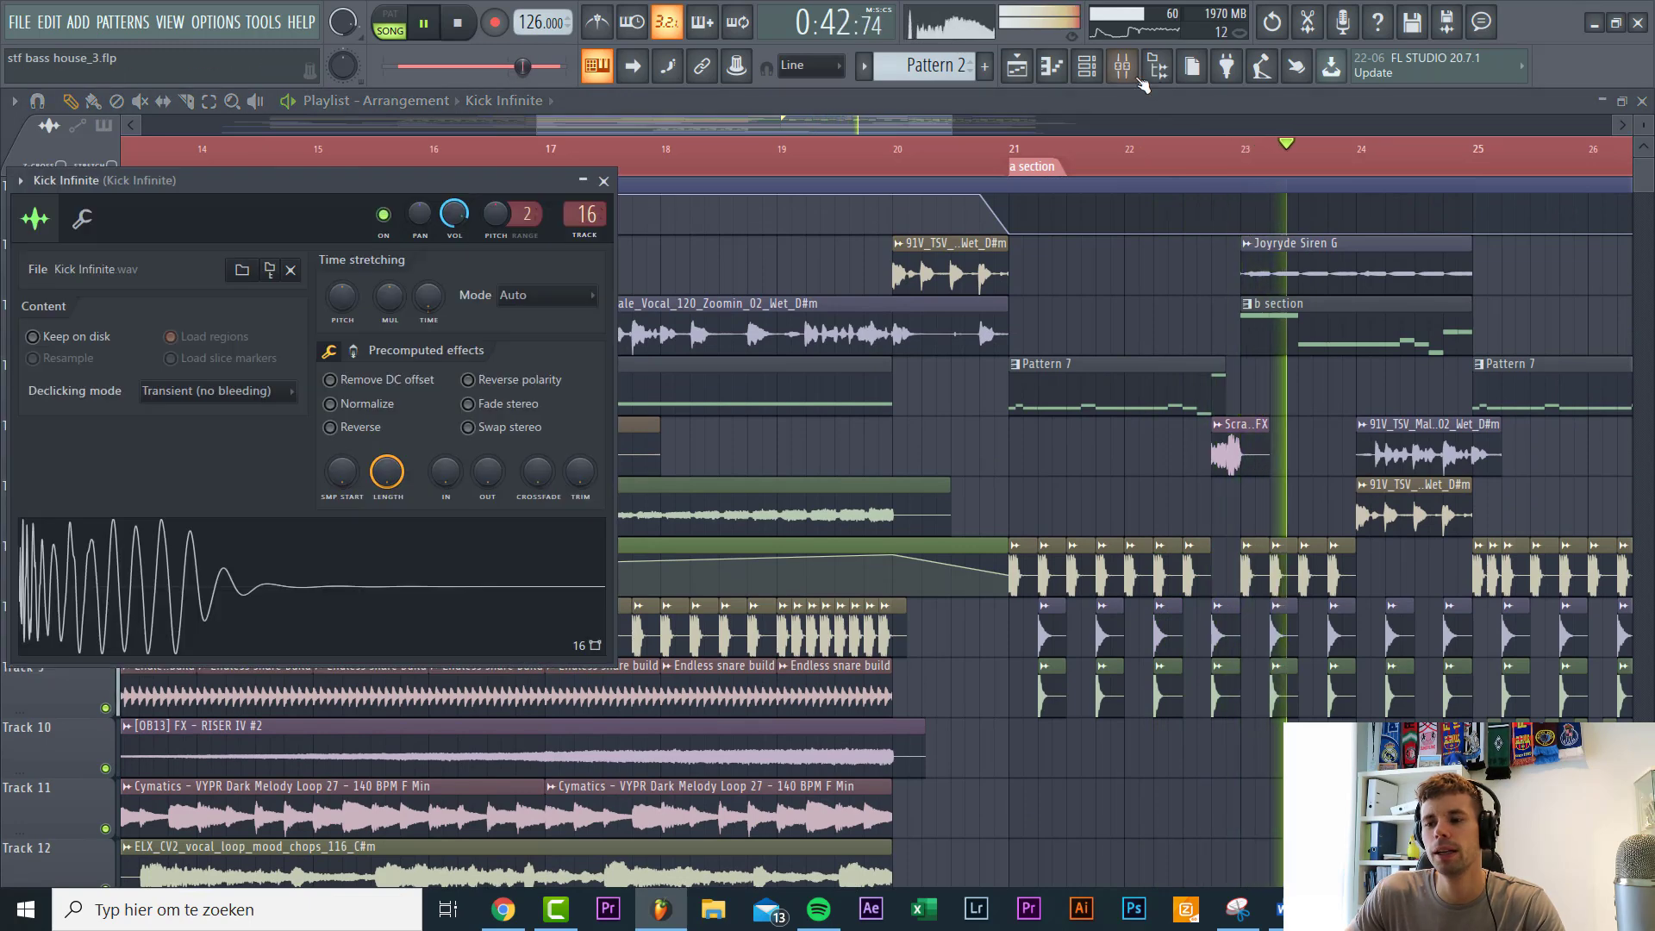
left_click(1136, 74)
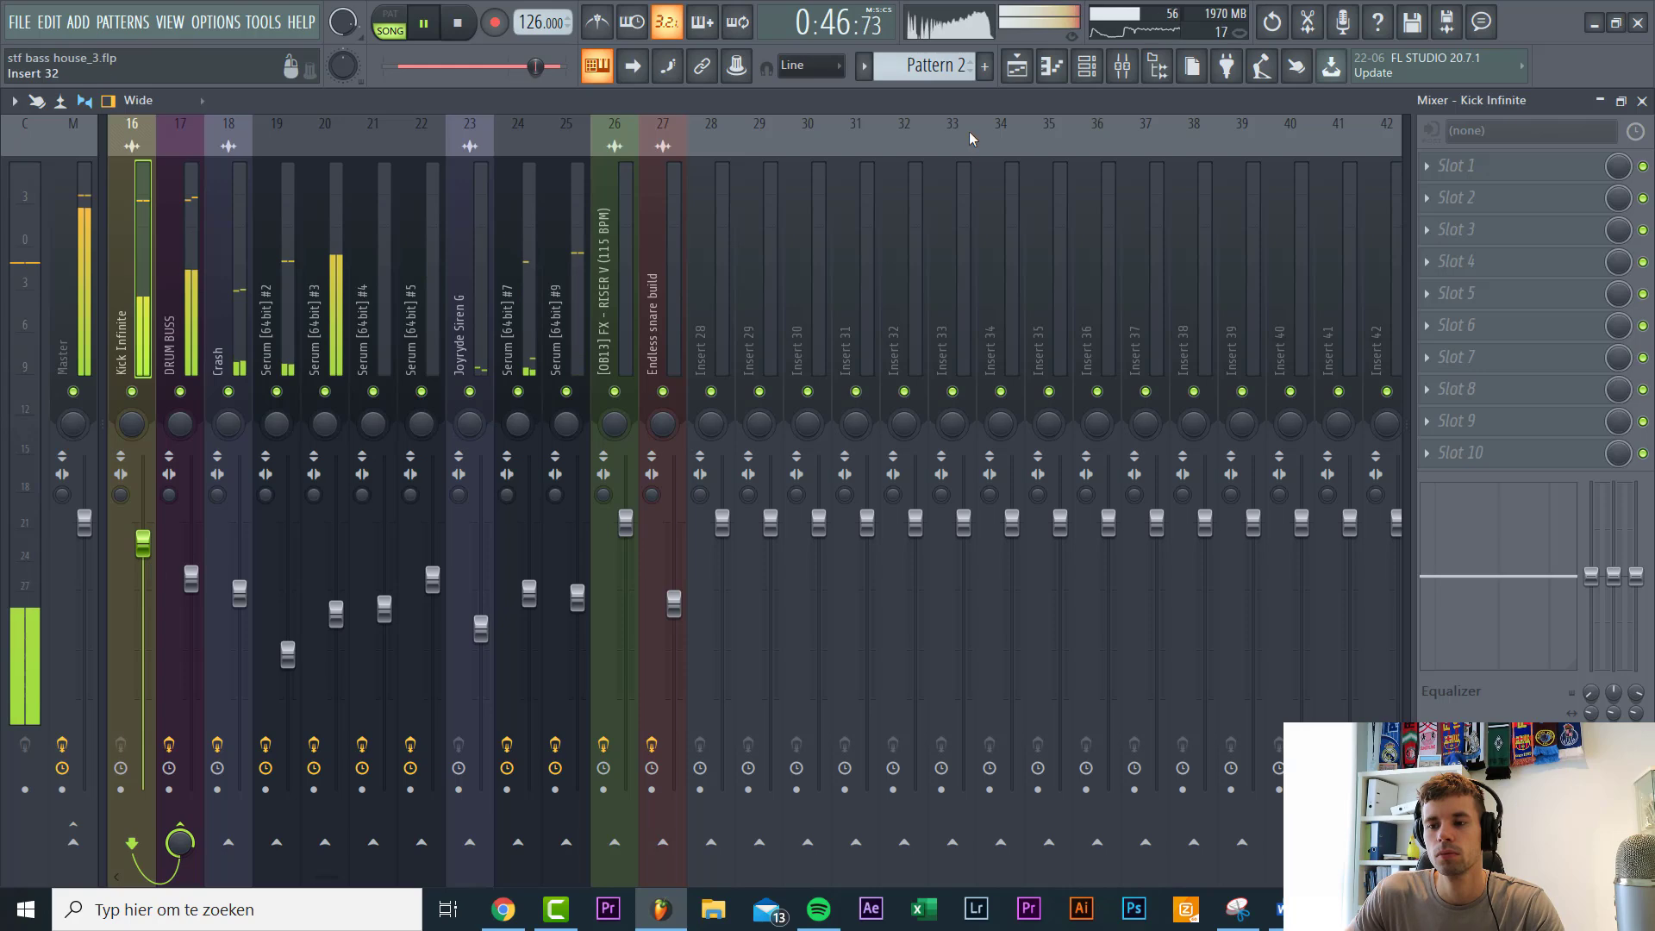
left_click(1017, 65)
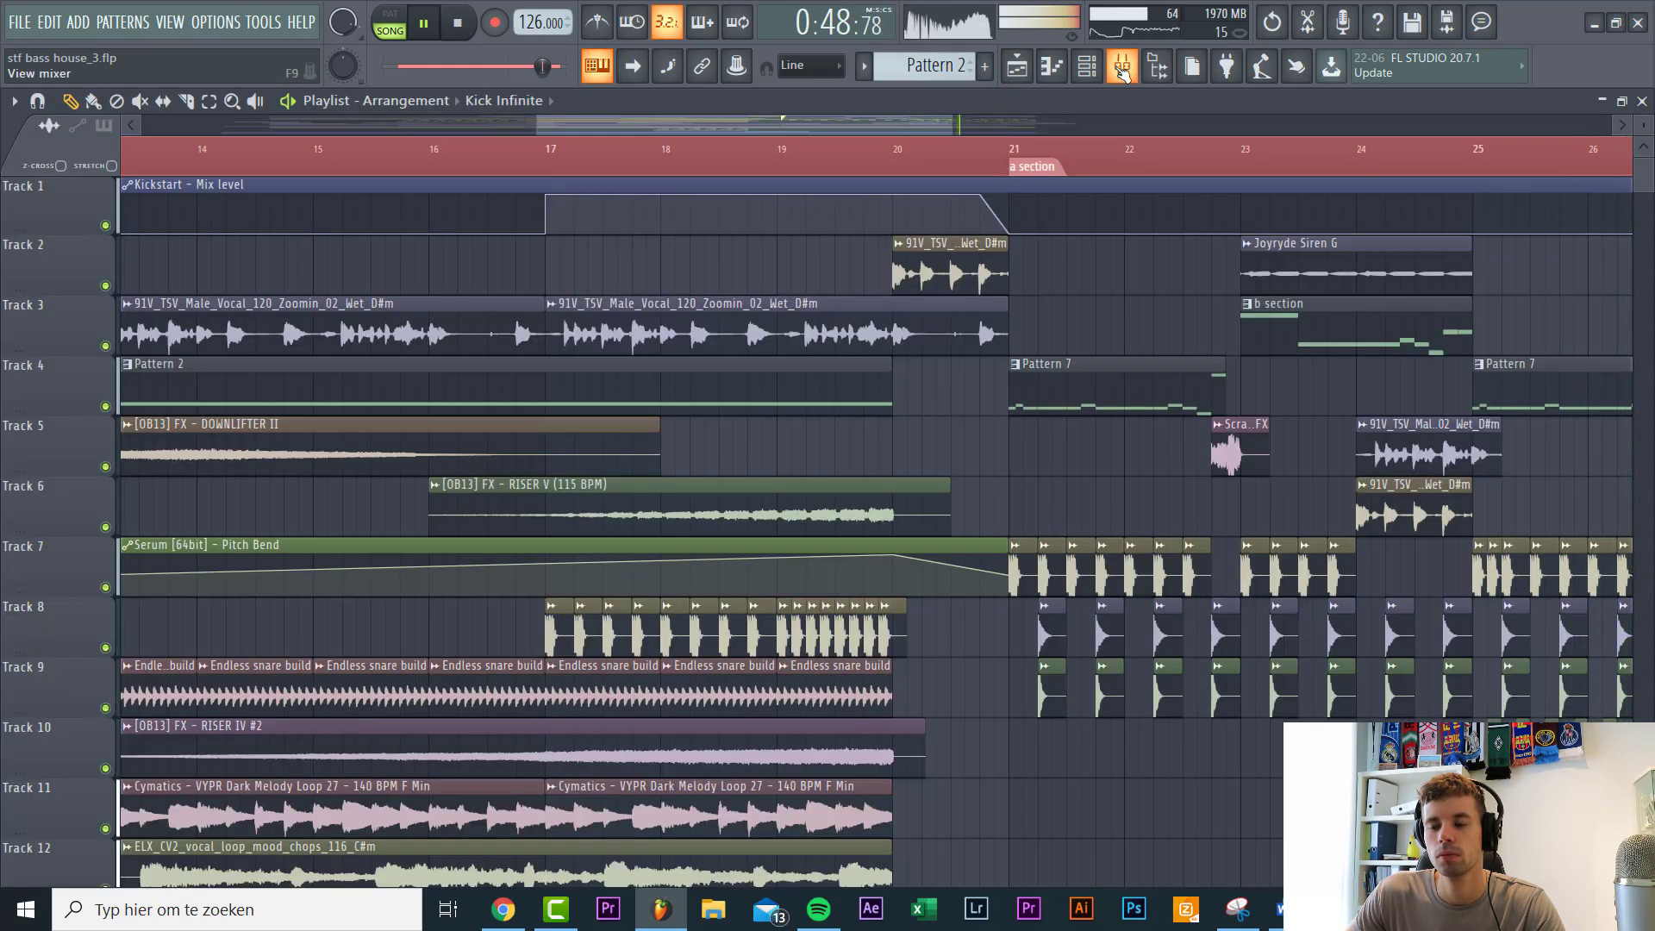
left_click(1122, 66)
left_click_drag(146, 556, 147, 551)
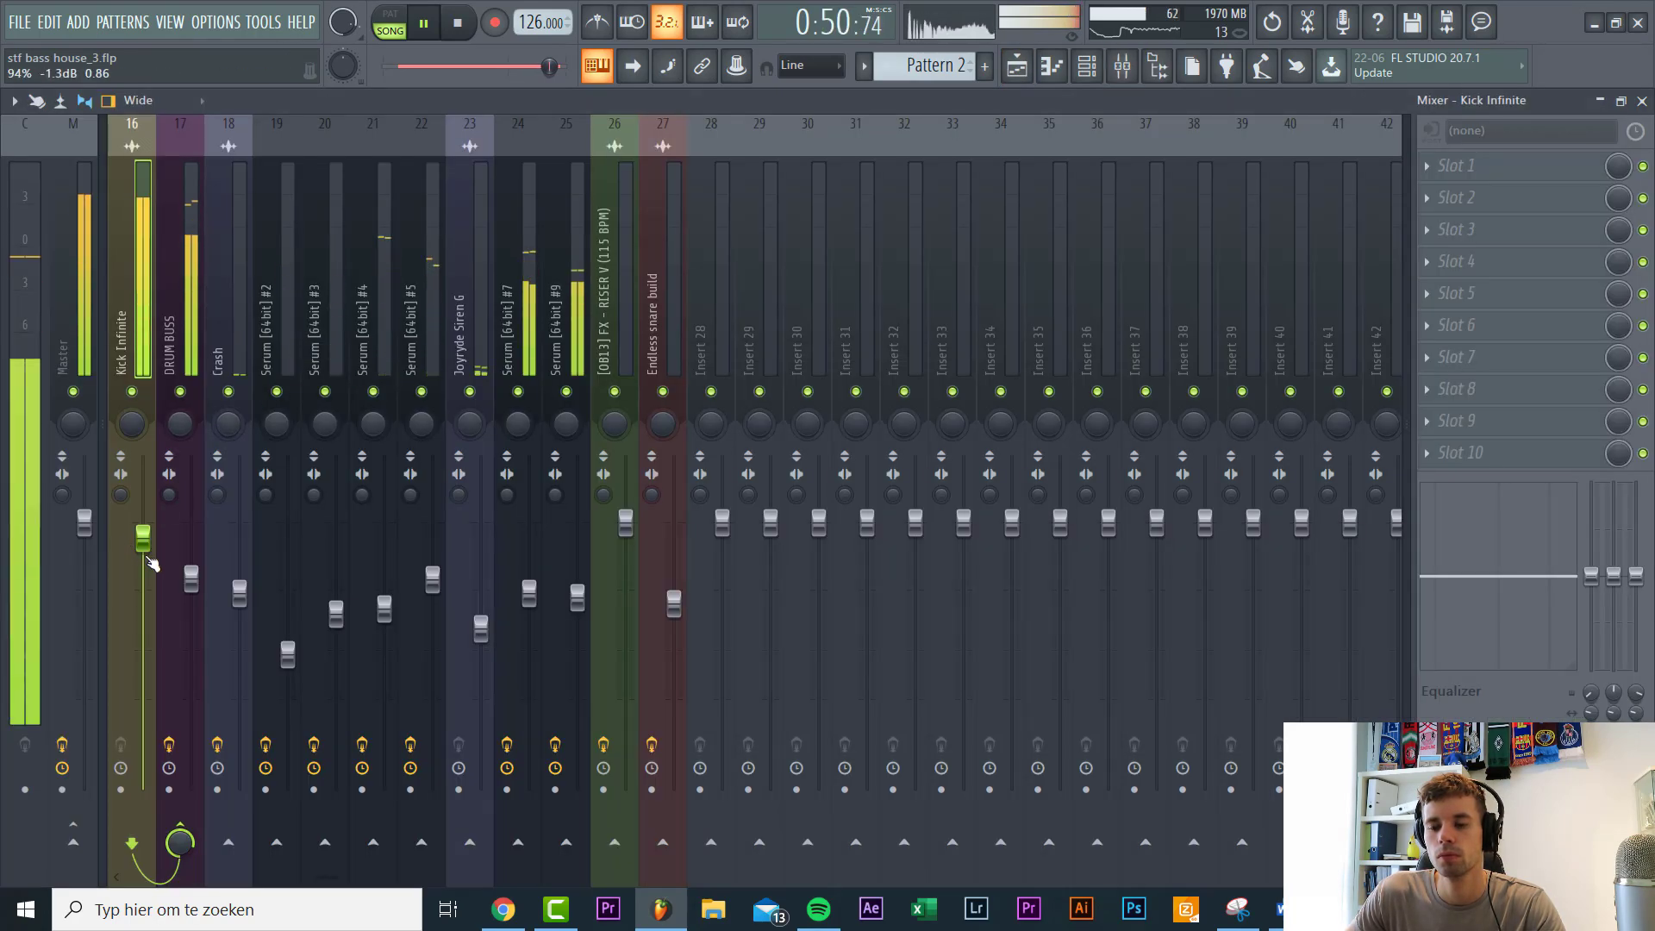
left_click(1018, 66)
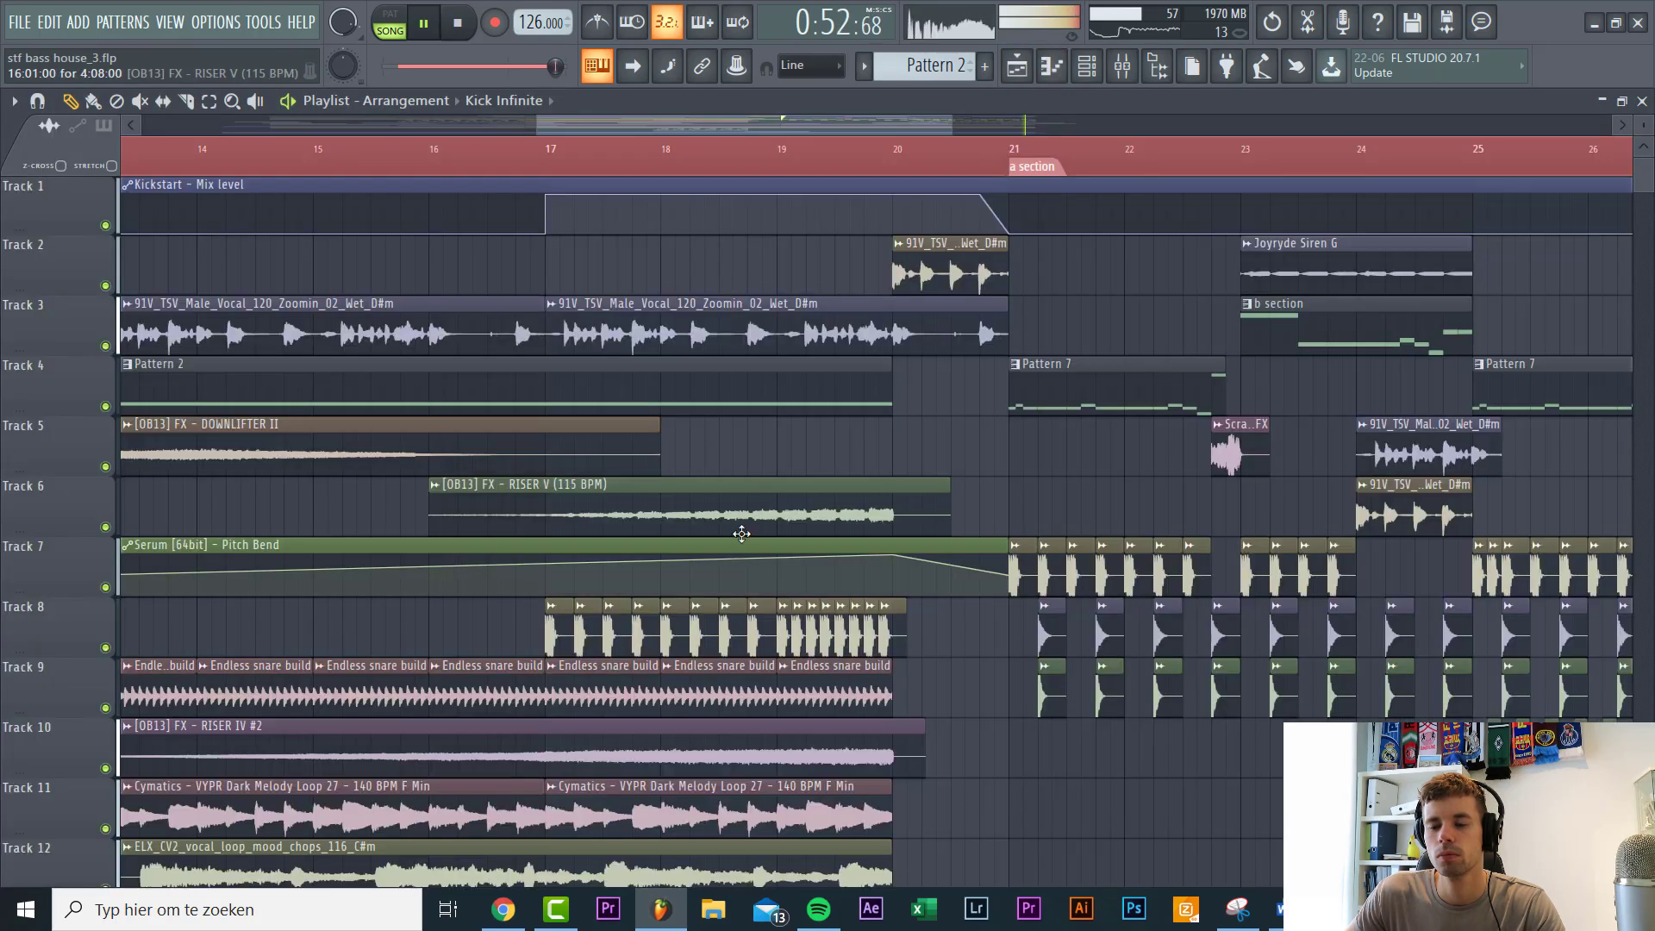
Step: Replay the transition from bar 12 and insert an empty playlist track below the DOWNLIFTER II track
scroll(739, 532, "down", 5)
left_click(468, 168)
scroll(472, 177, "up", 5)
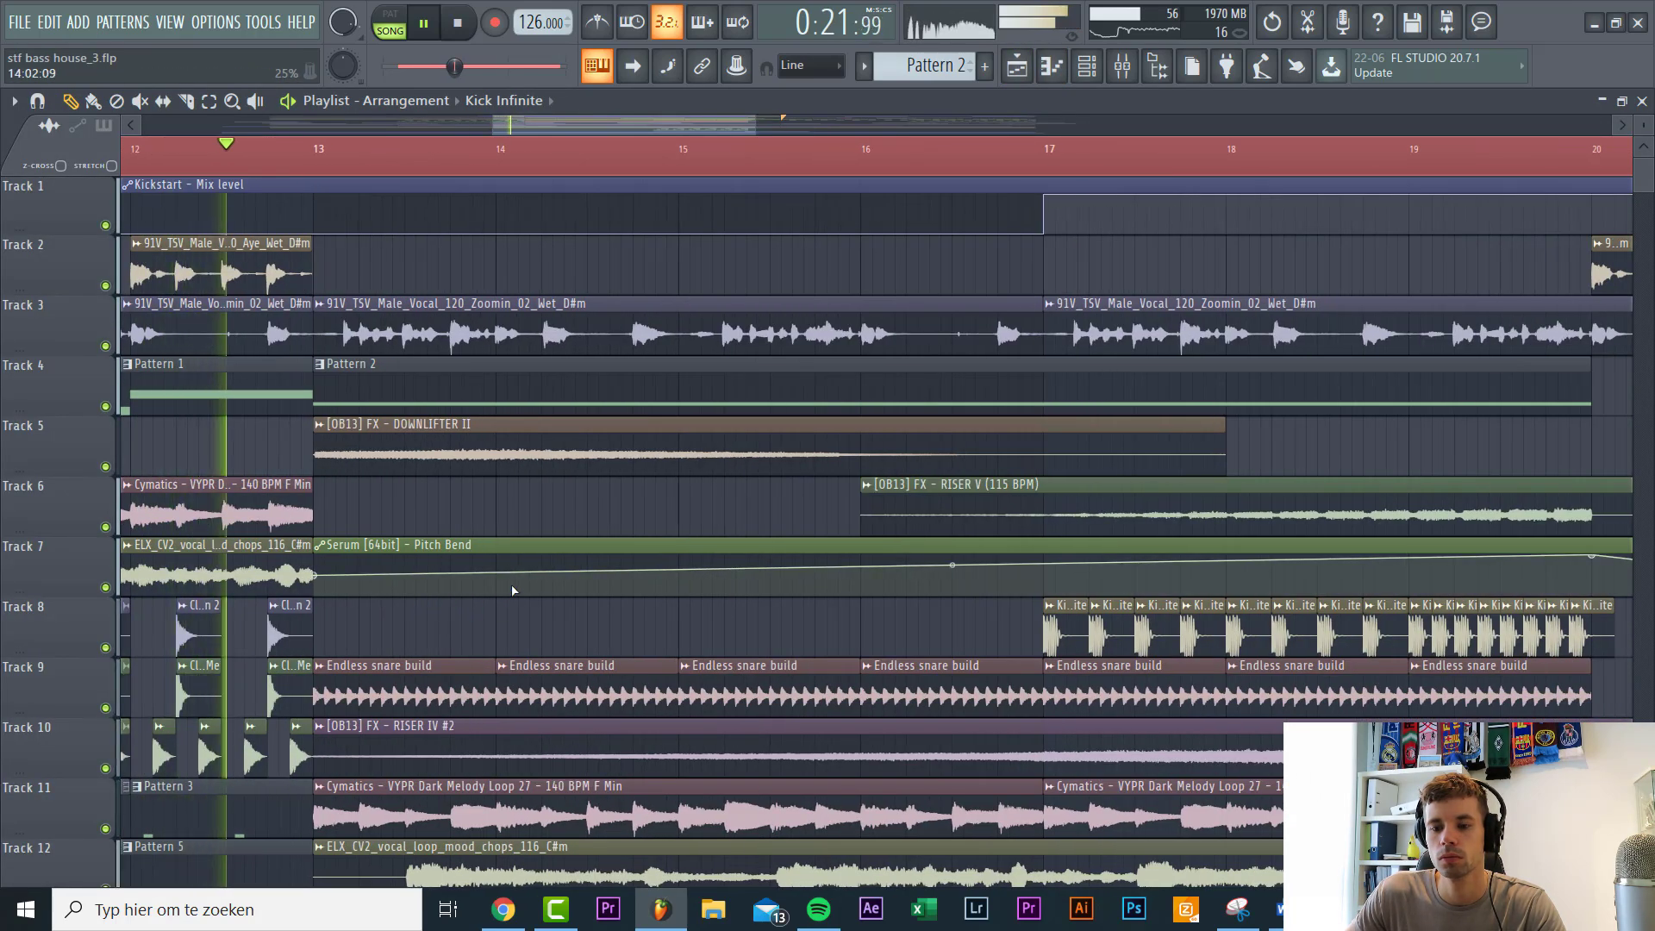
right_click(67, 504)
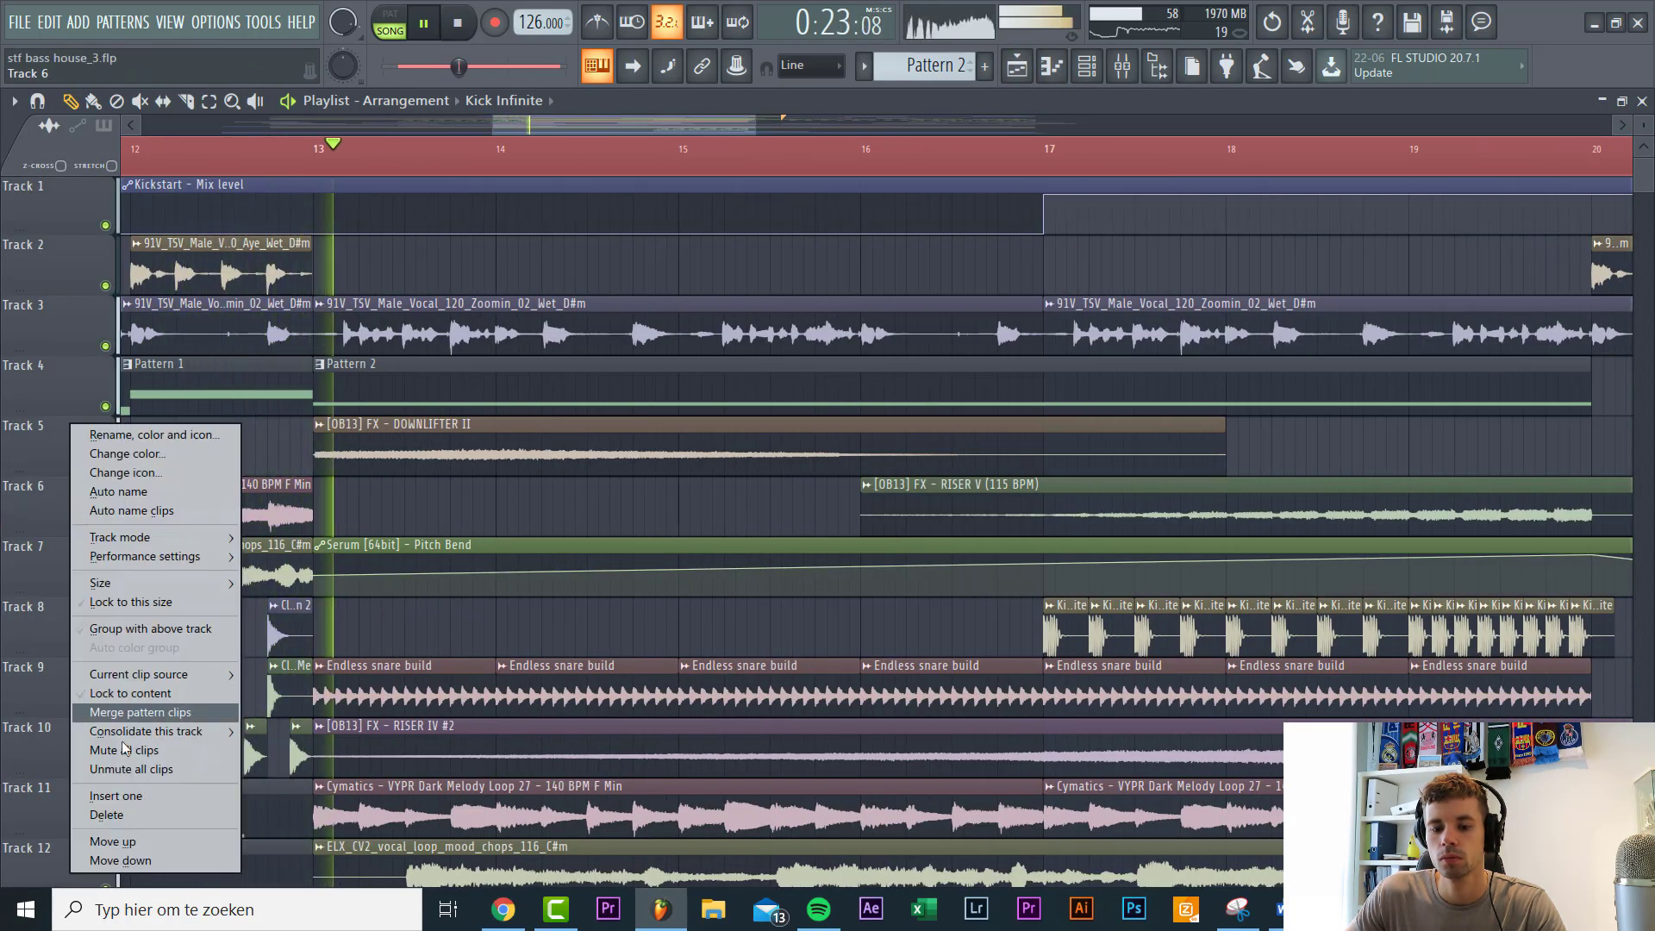
left_click(92, 795)
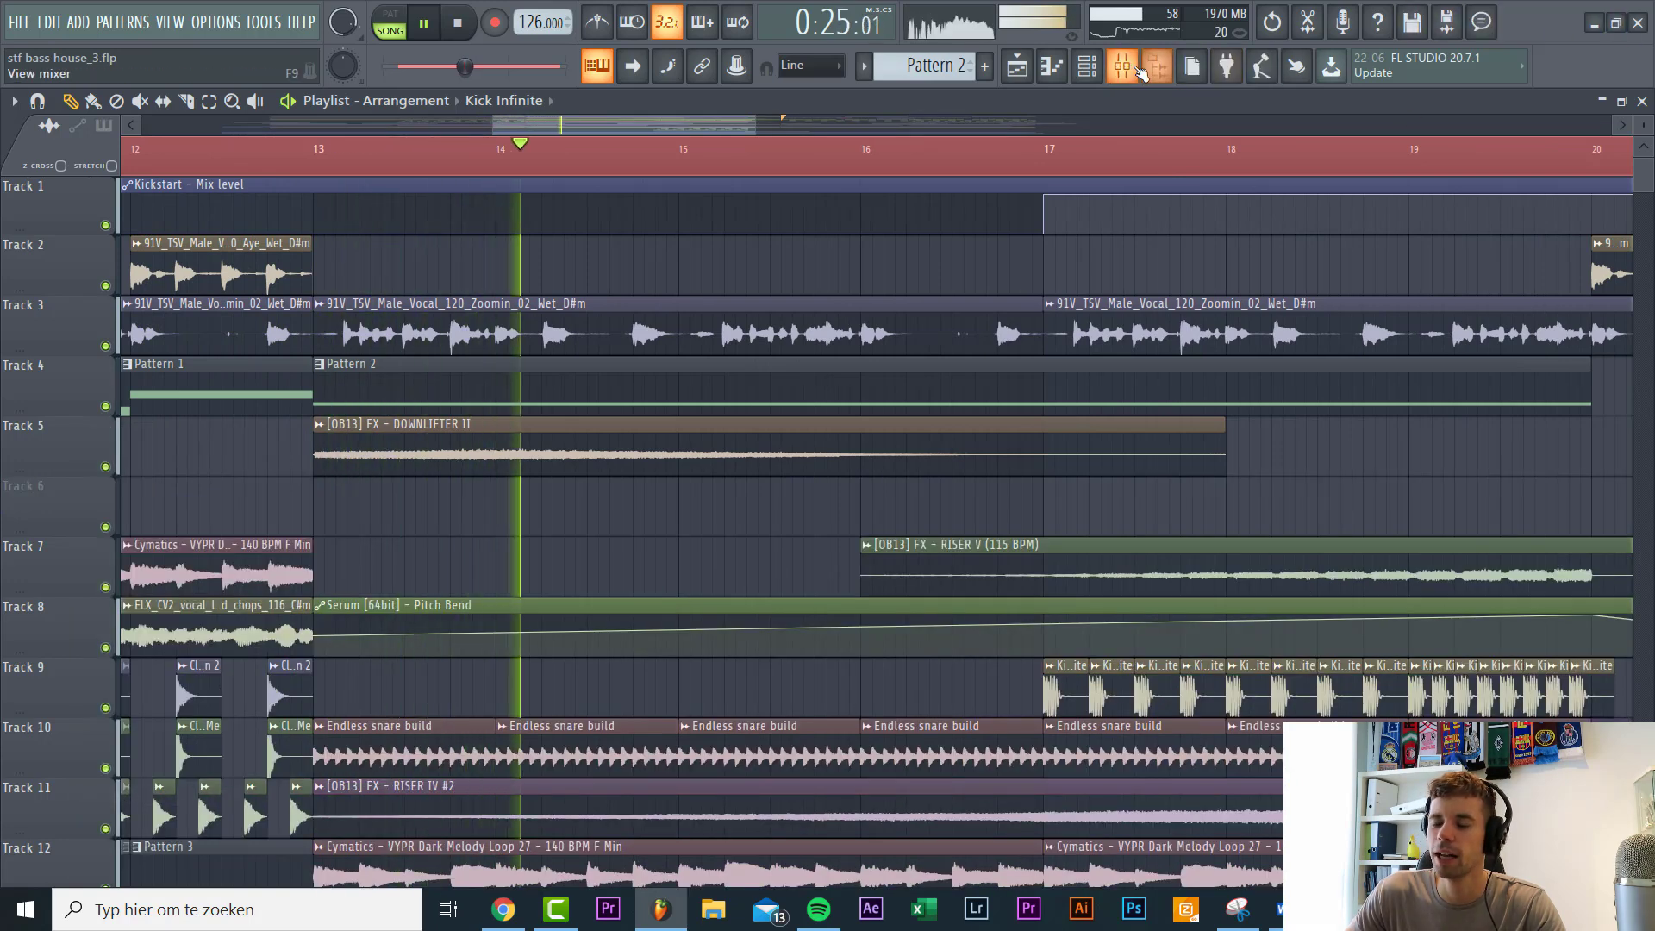
Step: Browse the sample library to IBRA's MISC FX folder and place 789_ABSORP_V1_IBRA_RISER_1_FX on Track 6 just before bar 15
left_click(1137, 64)
left_click(1137, 64)
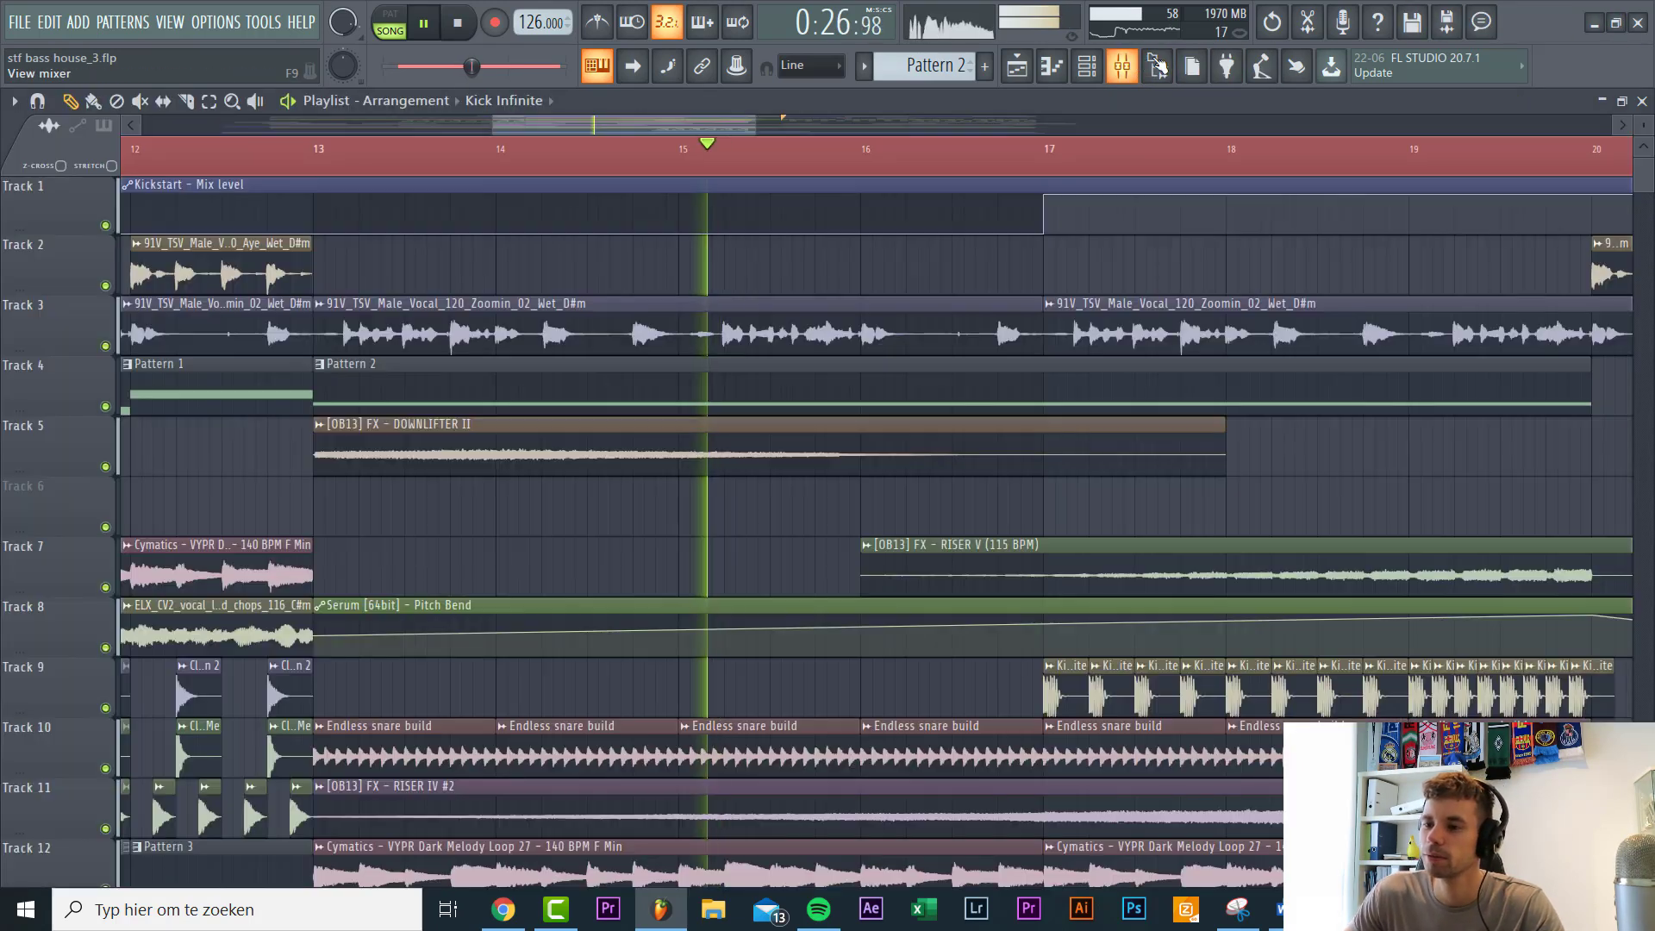
left_click(1158, 65)
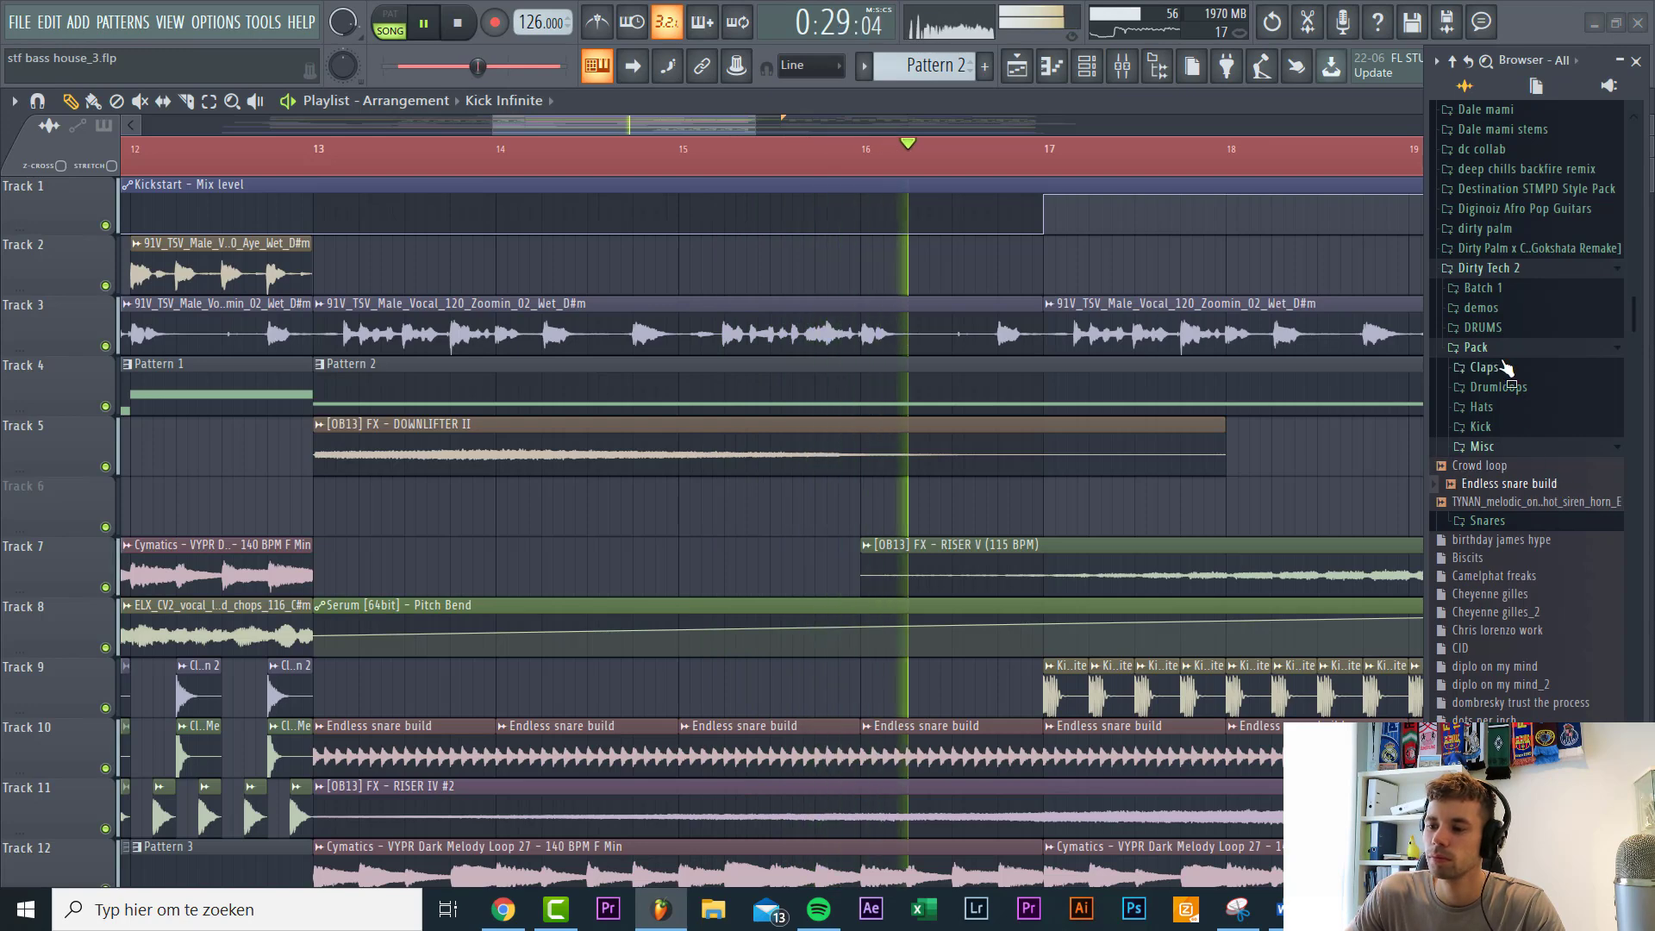
left_click(1492, 347)
left_click(1495, 257)
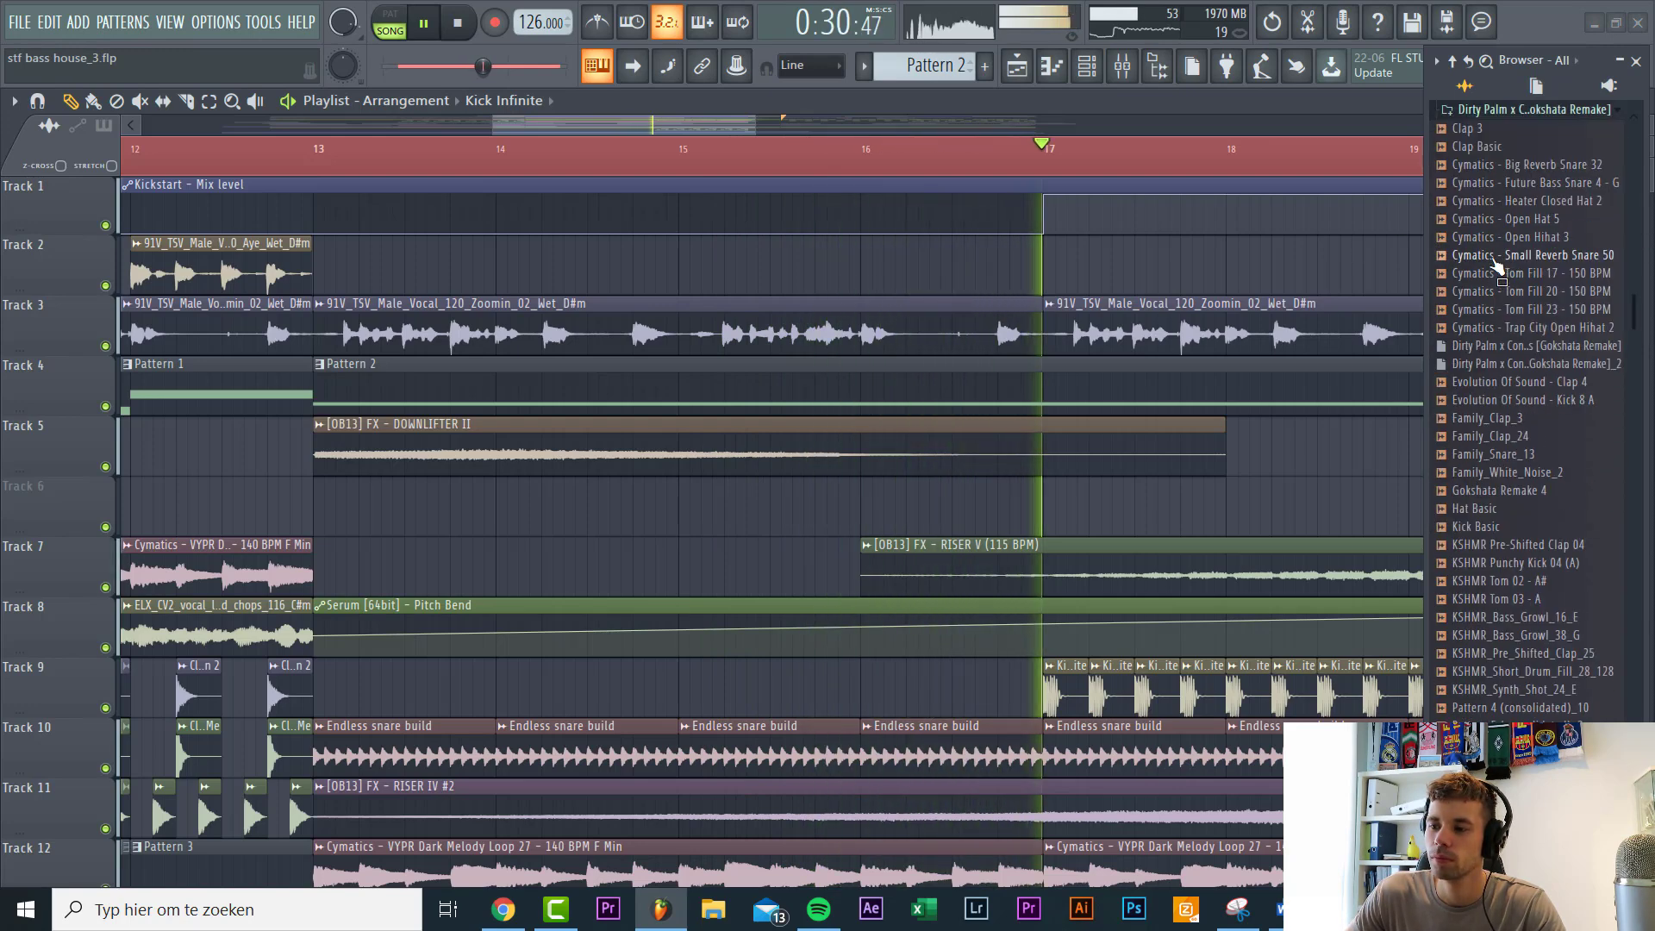
scroll(1517, 311, "up", 3)
left_click(1520, 328)
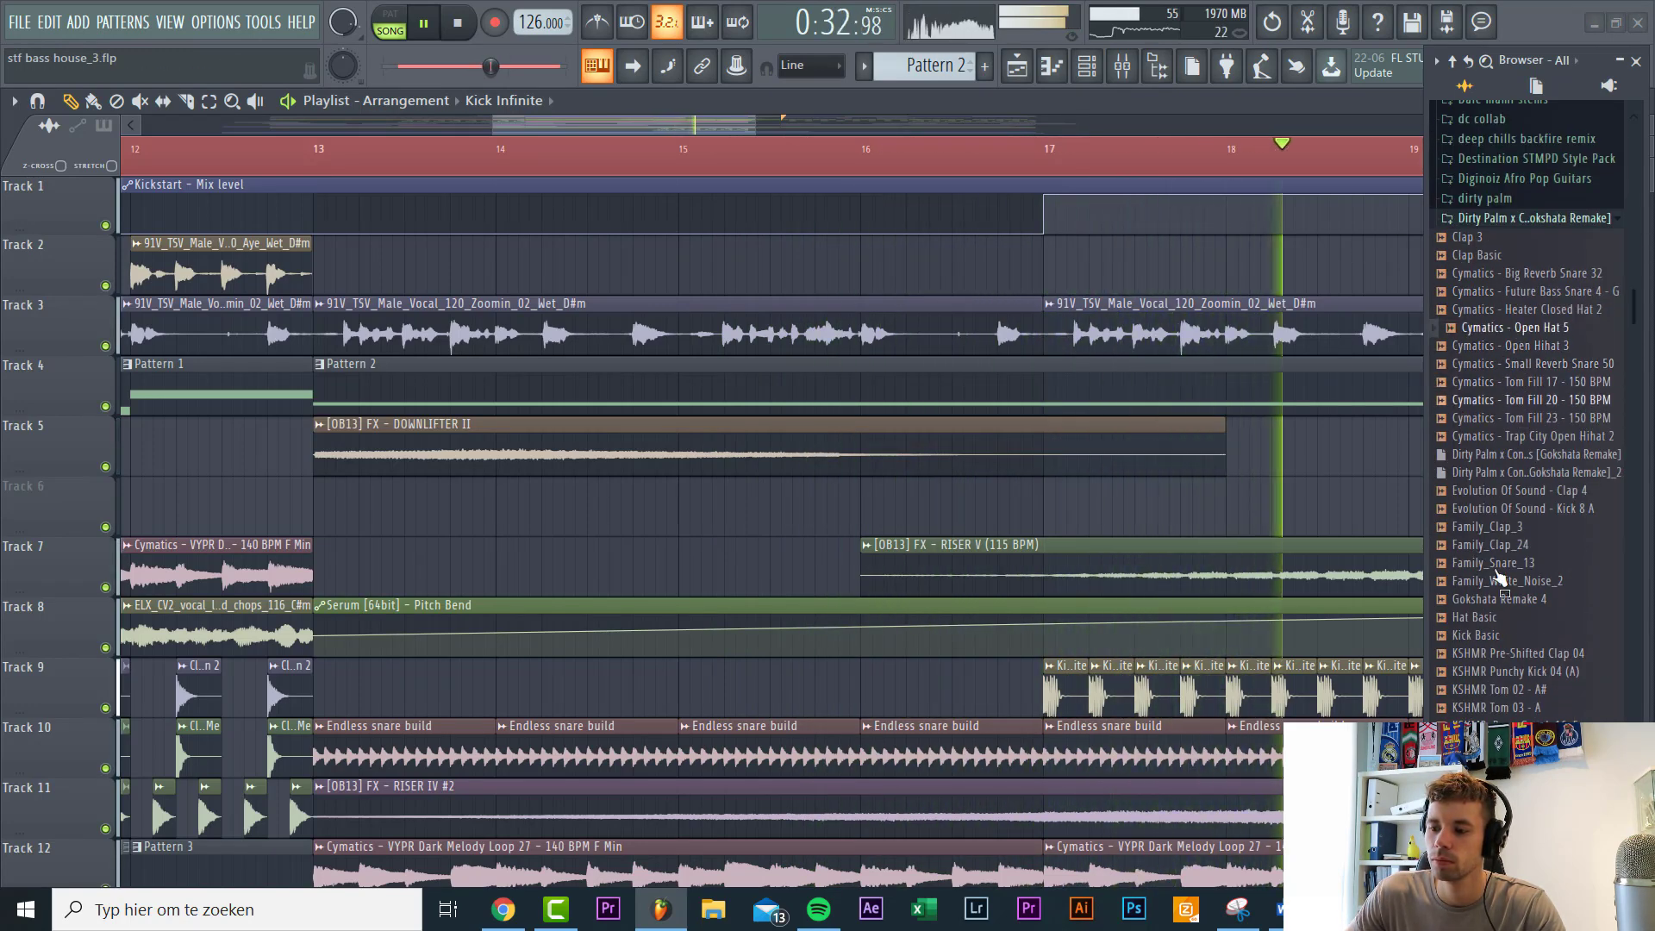
scroll(1528, 683, "down", 8)
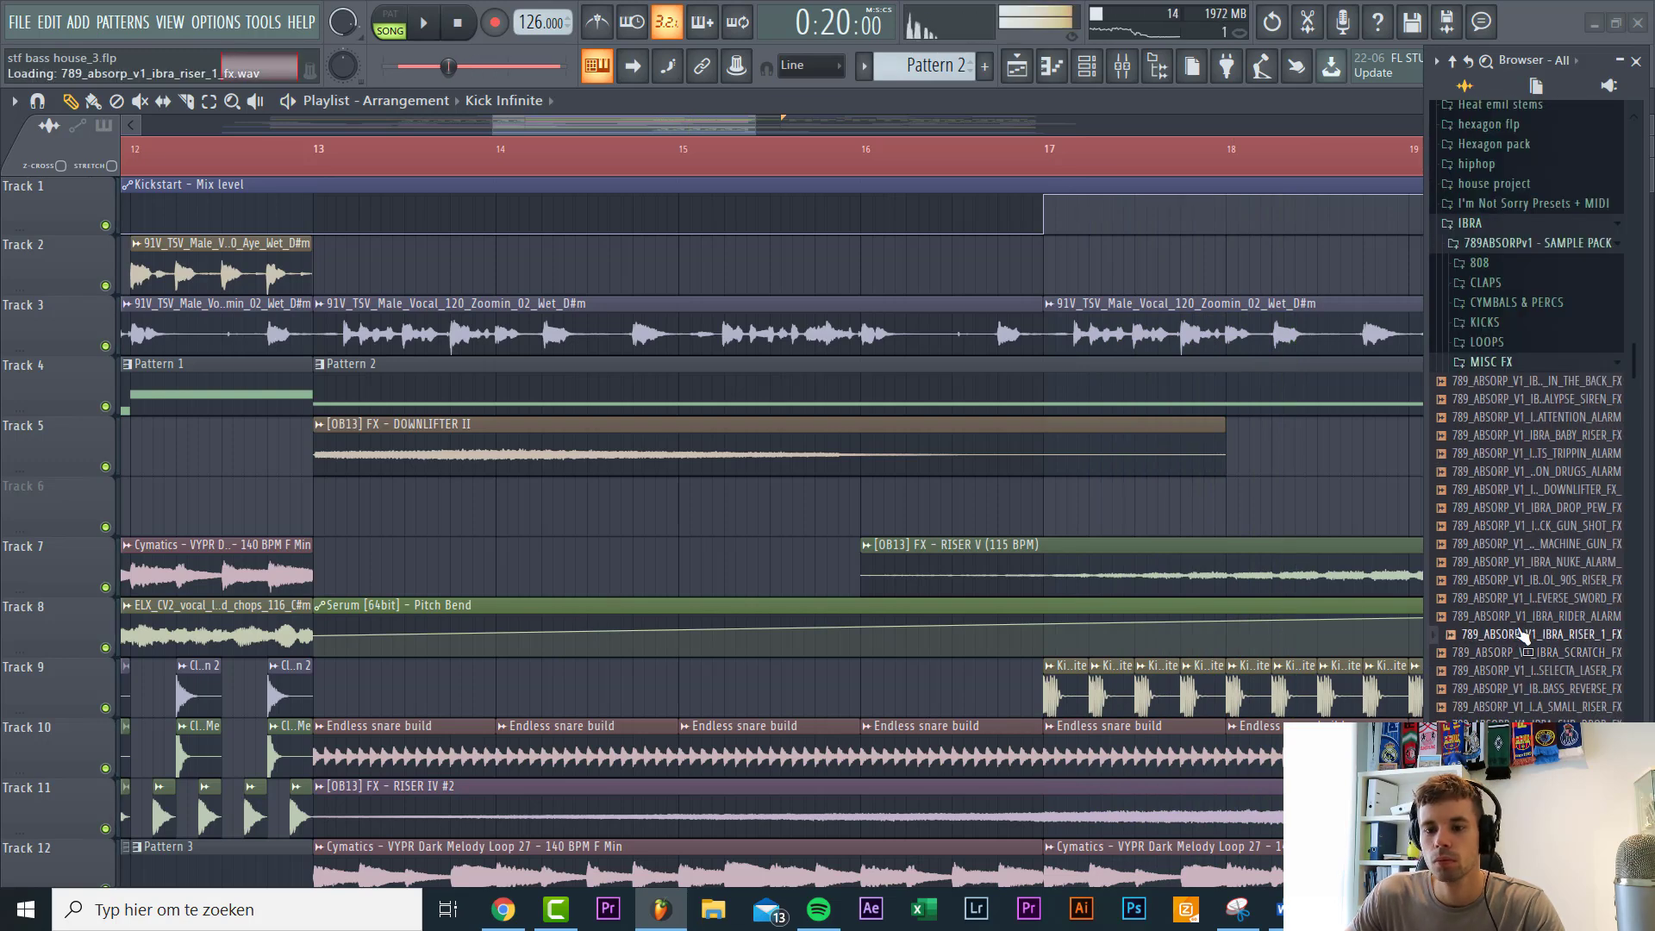
left_click_drag(1524, 636, 645, 499)
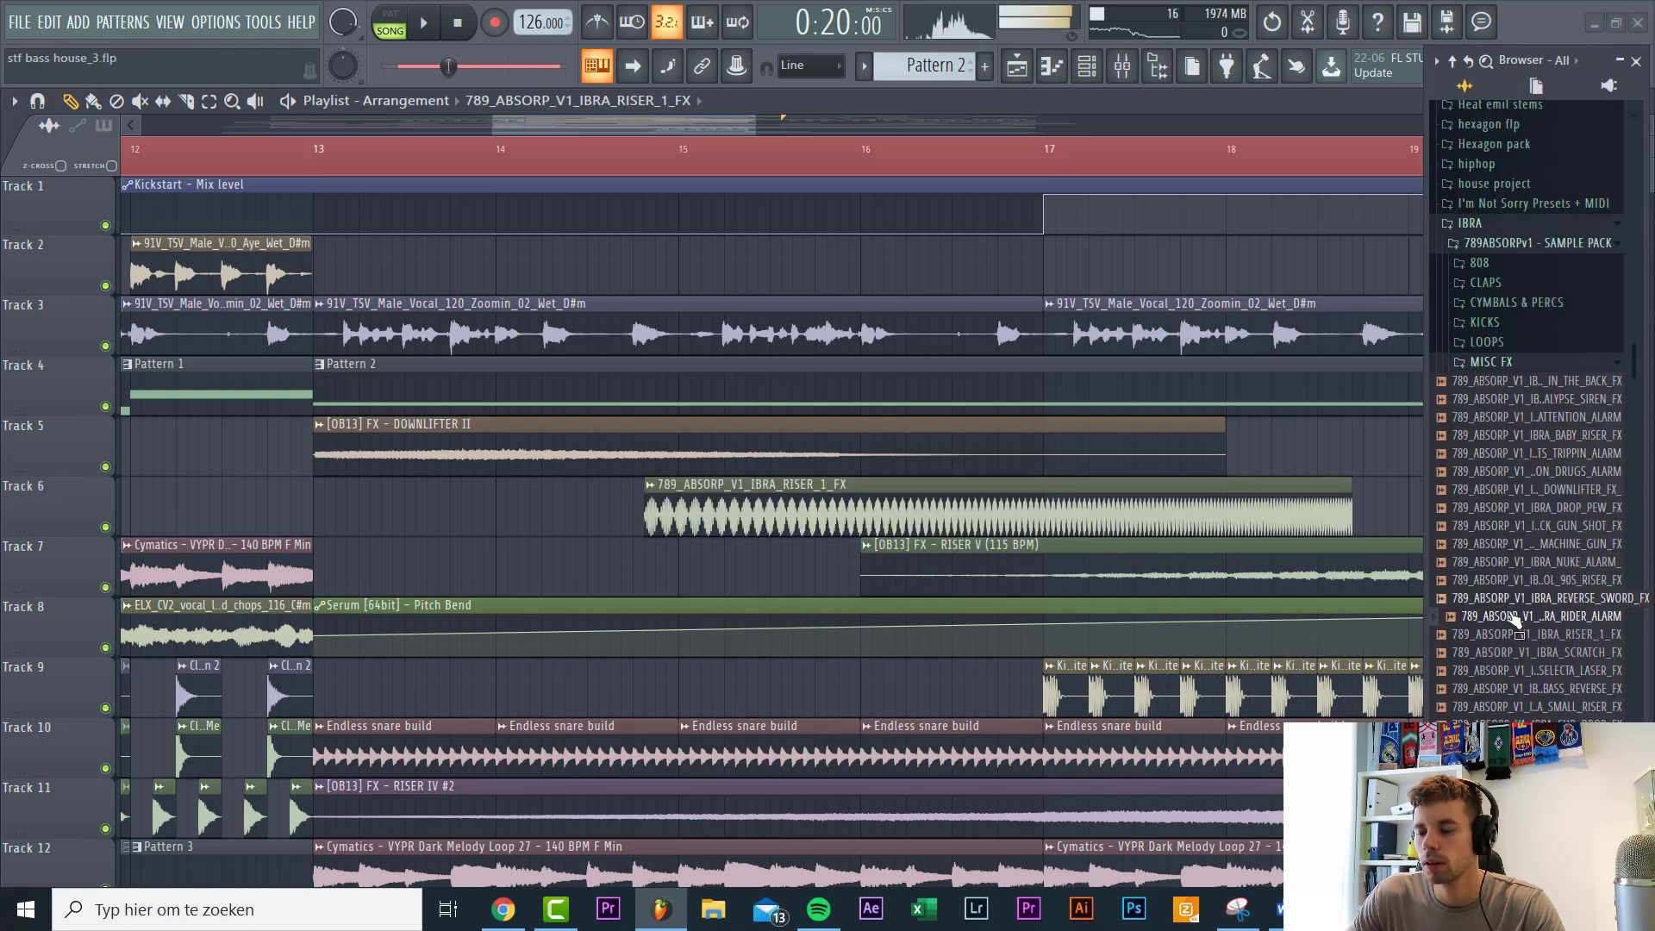
Step: Place 789_ABSORP_V1_IBRA_RIDER_ALARM at bar 13 on Track 6 and fit it to the project tempo using the estimated 129.999 BPM
left_click_drag(1514, 619, 336, 498)
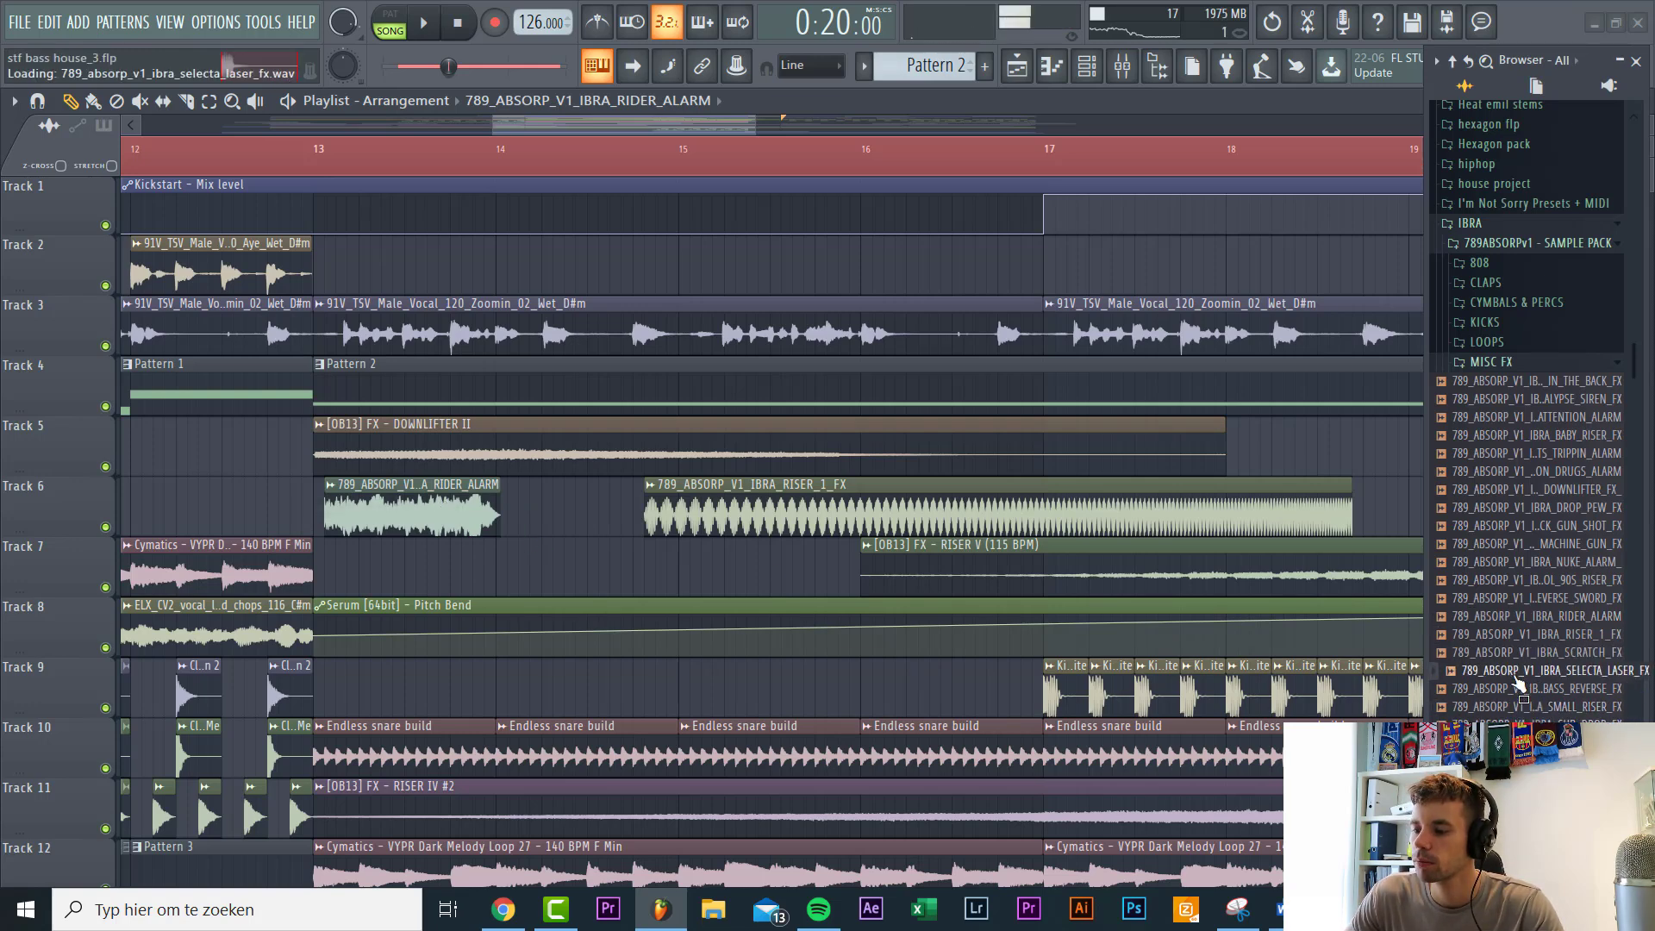
left_click_drag(368, 507, 345, 507)
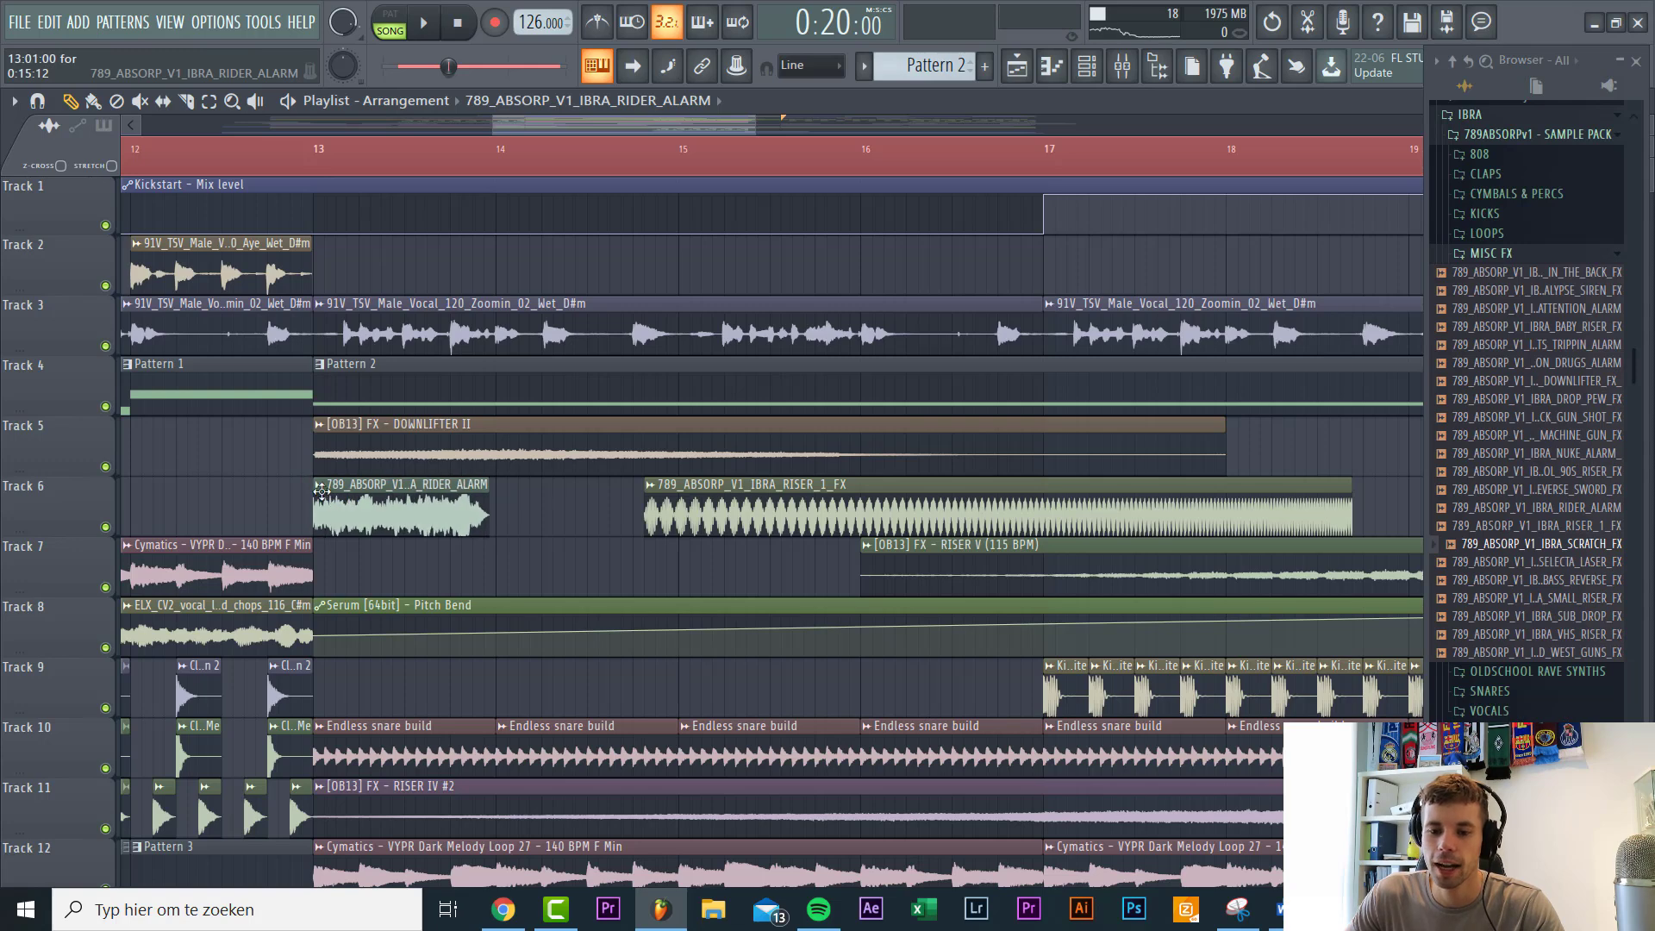
left_click(319, 486)
left_click(516, 598)
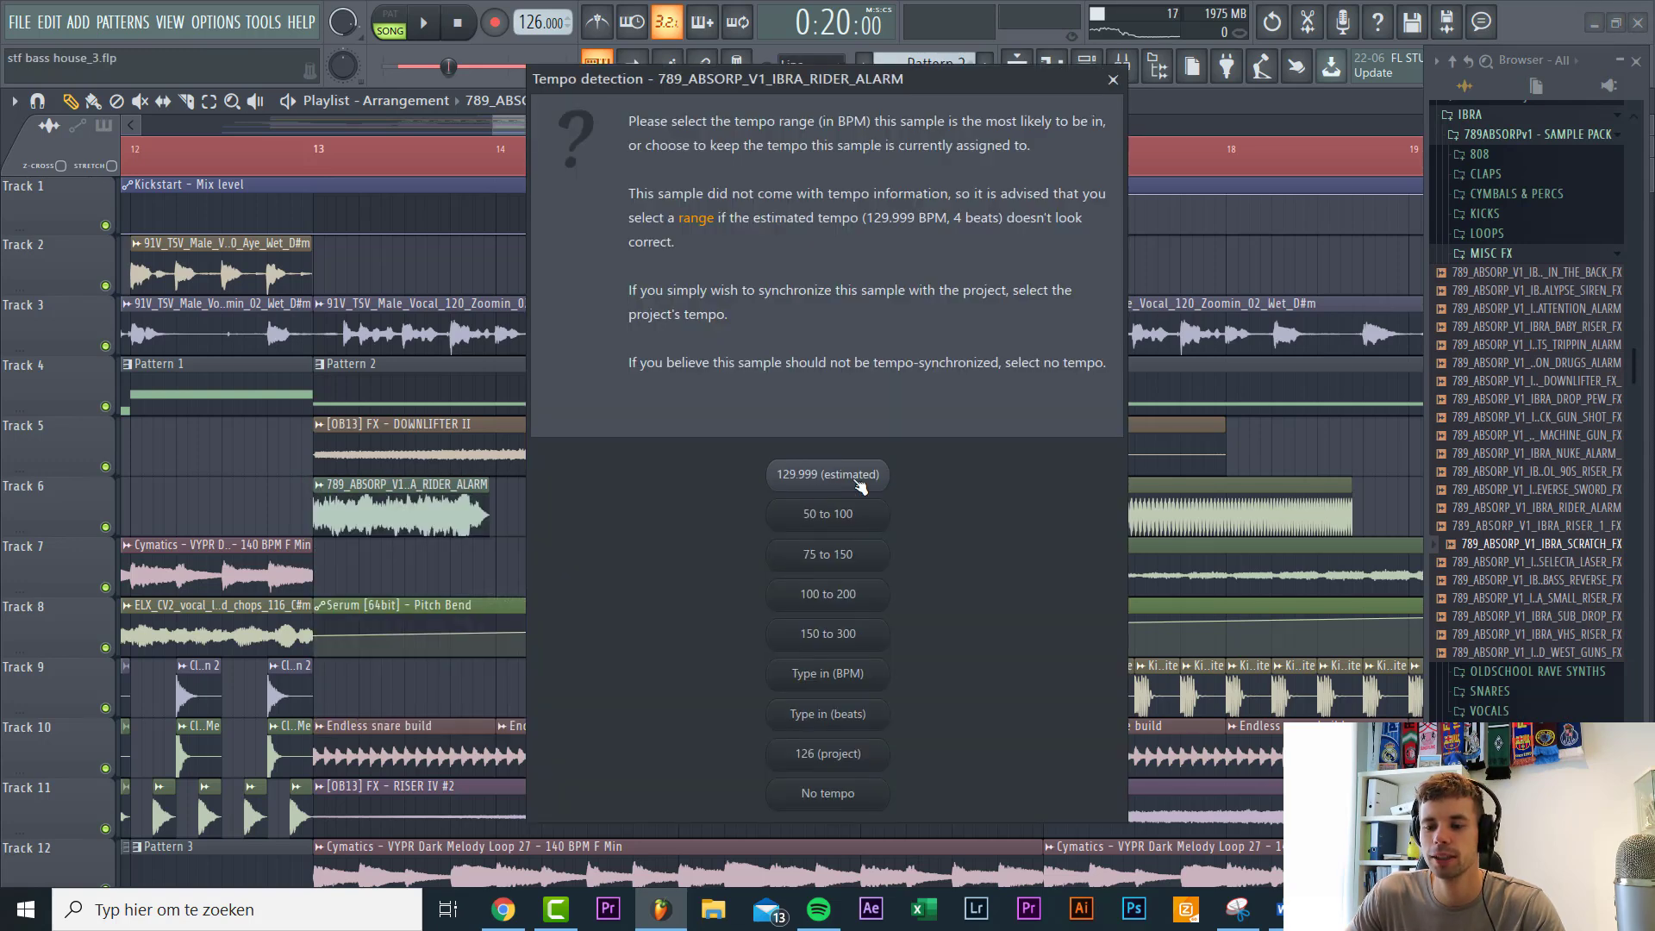
left_click(845, 481)
Step: Lower the rider alarm's channel volume to about 56% during playback and move the IBRA riser clip to Track 2 near bar 14
left_click(252, 155)
key("space")
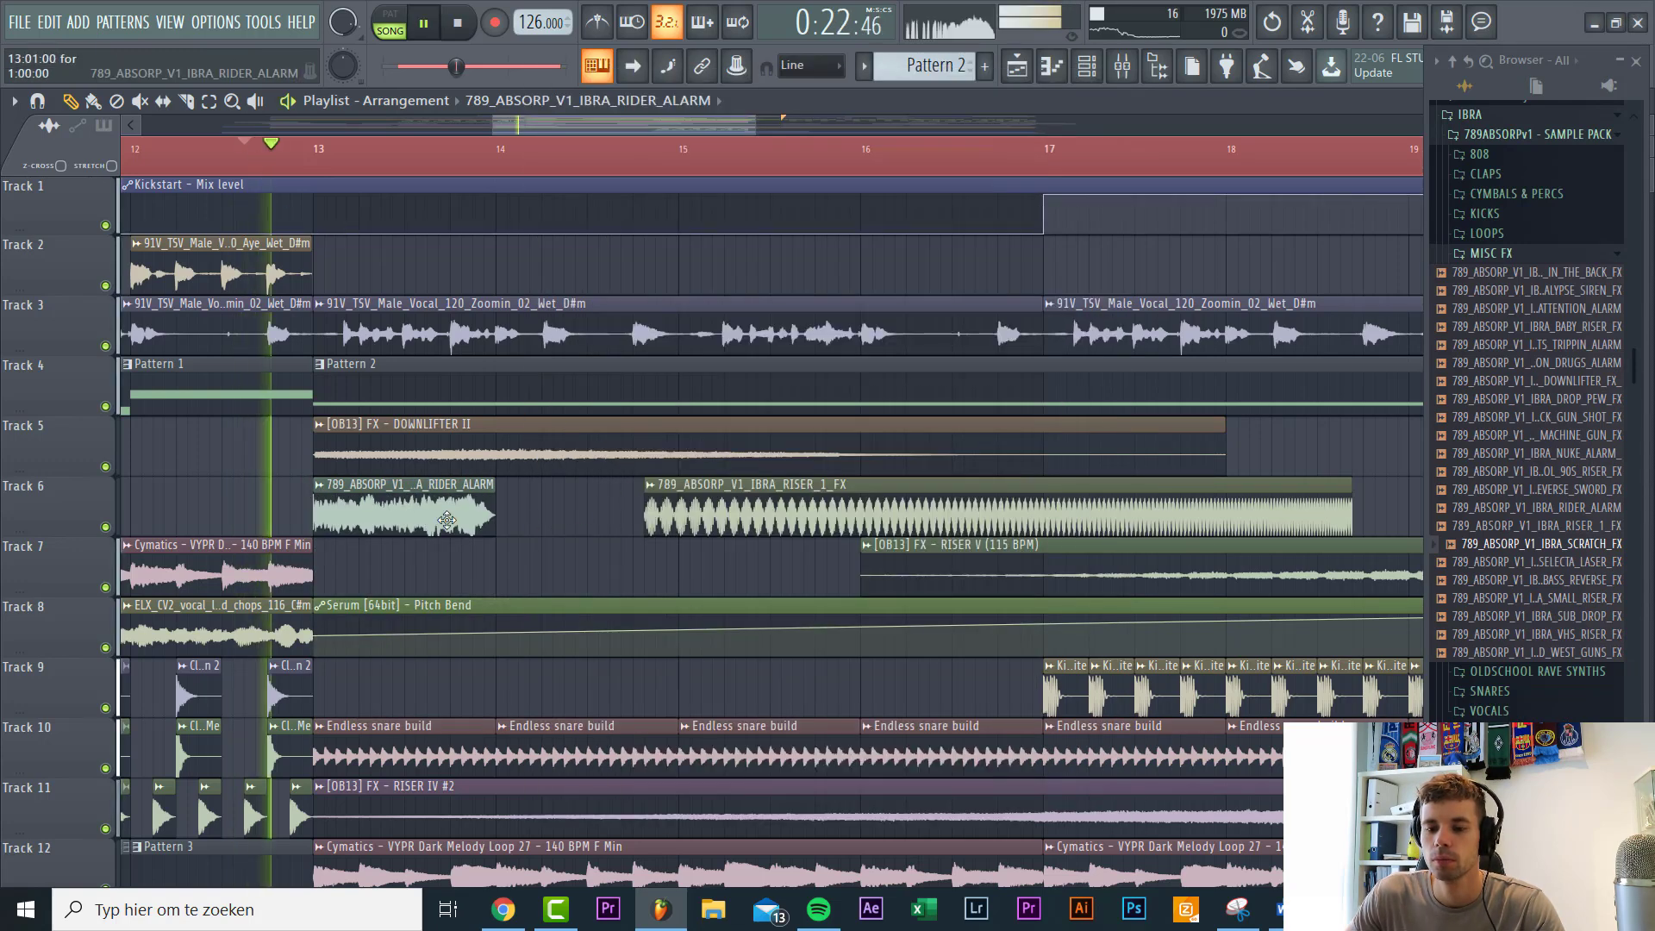
double_click(408, 514)
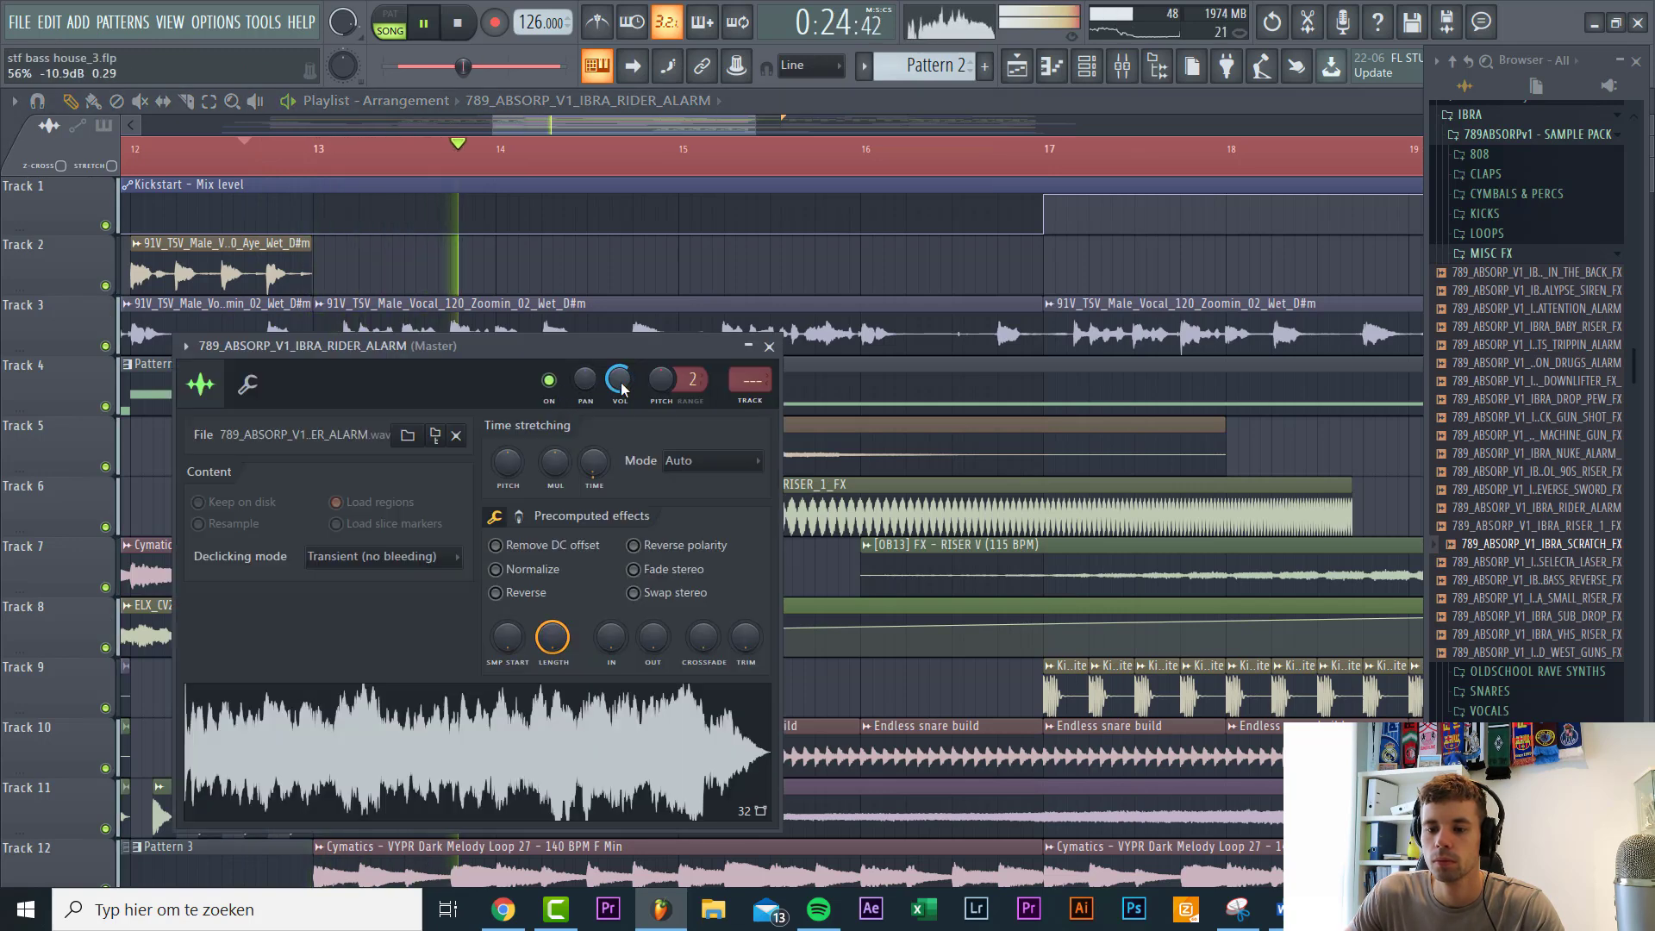
right_click(807, 576)
left_click_drag(850, 515, 711, 251)
Step: Repeat the rider alarm clip back to back on Track 6 from bar 14 to bar 20
left_click(323, 510)
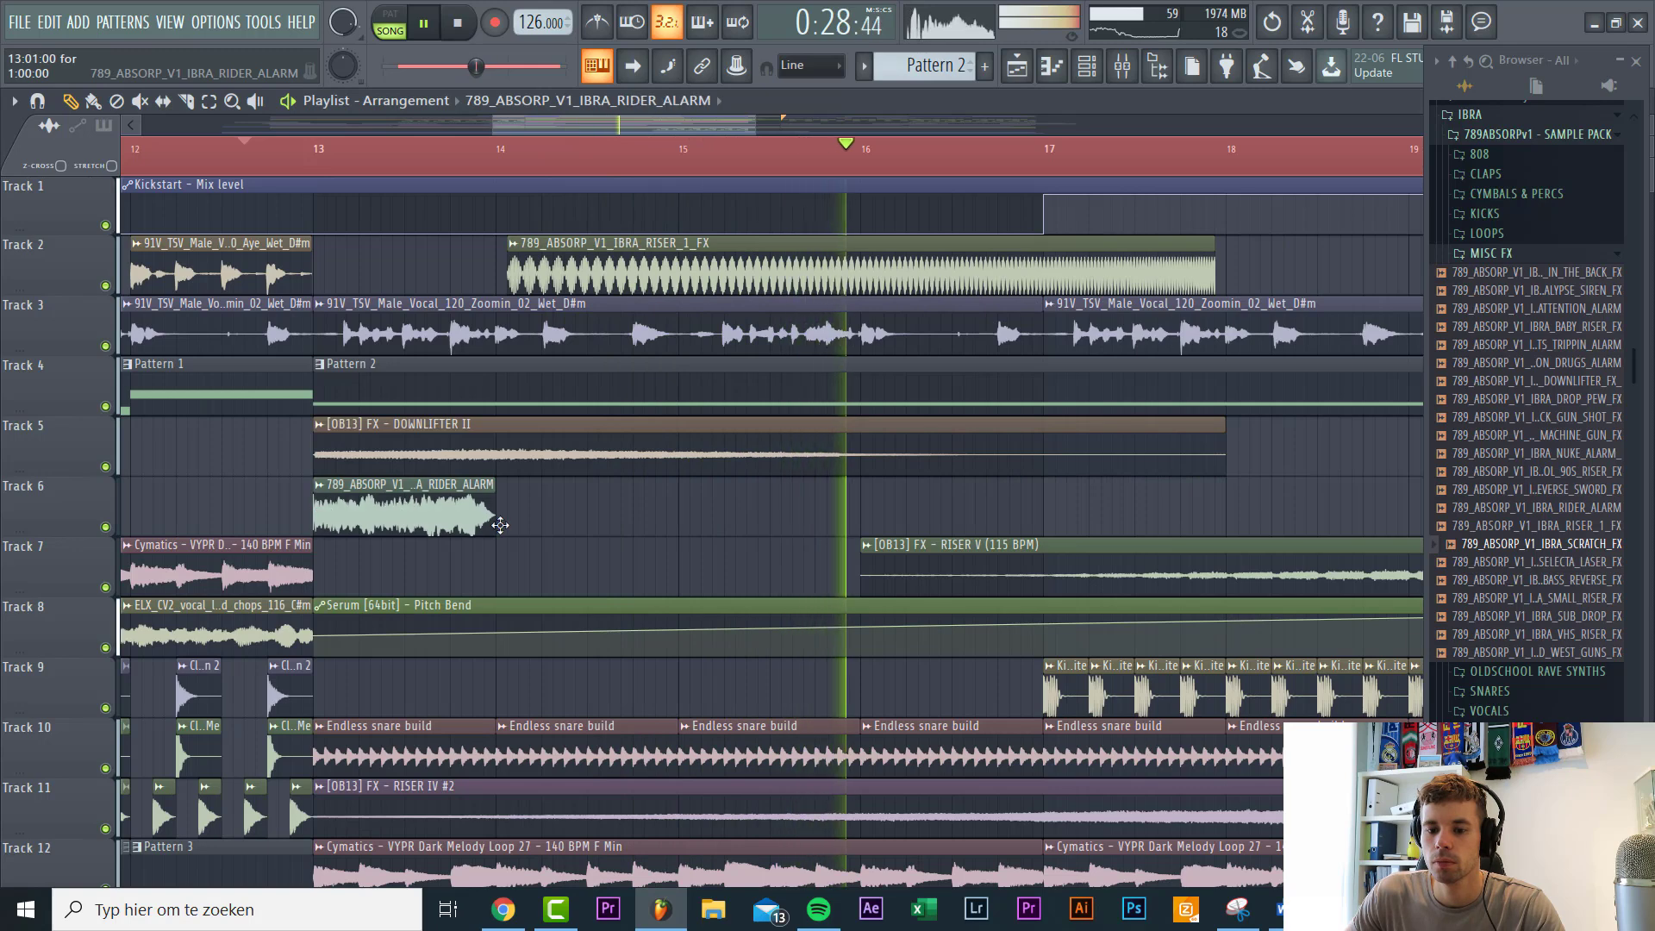
left_click(502, 518)
left_click(708, 518)
left_click_drag(743, 517, 722, 516)
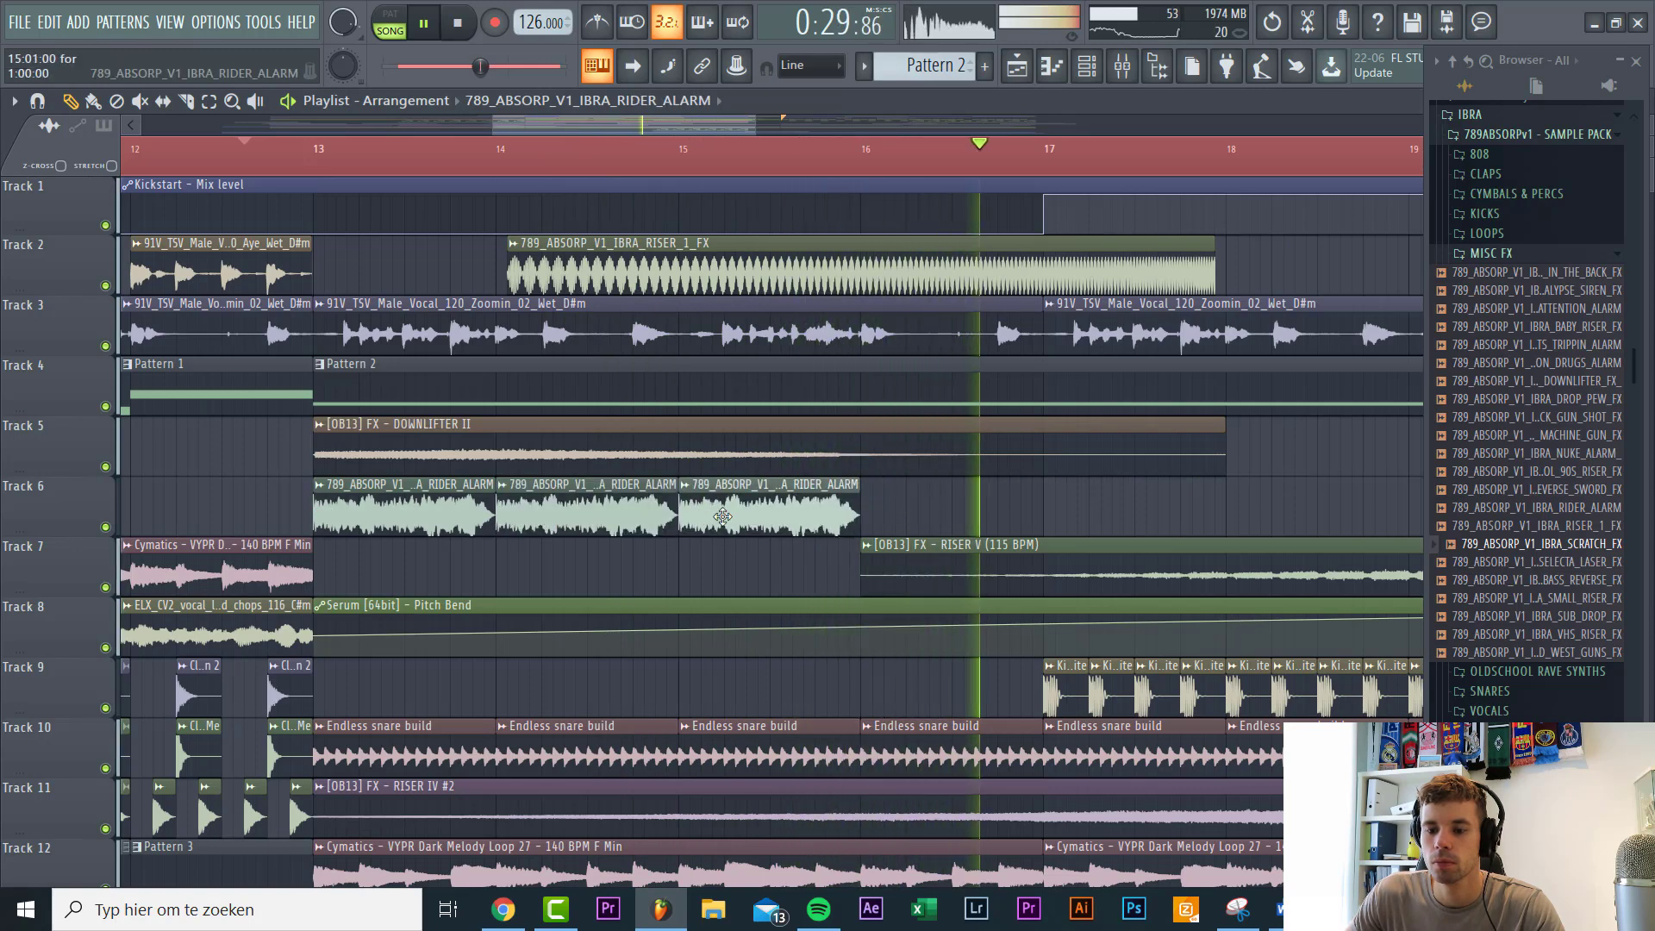
left_click(869, 507)
double_click(1048, 510)
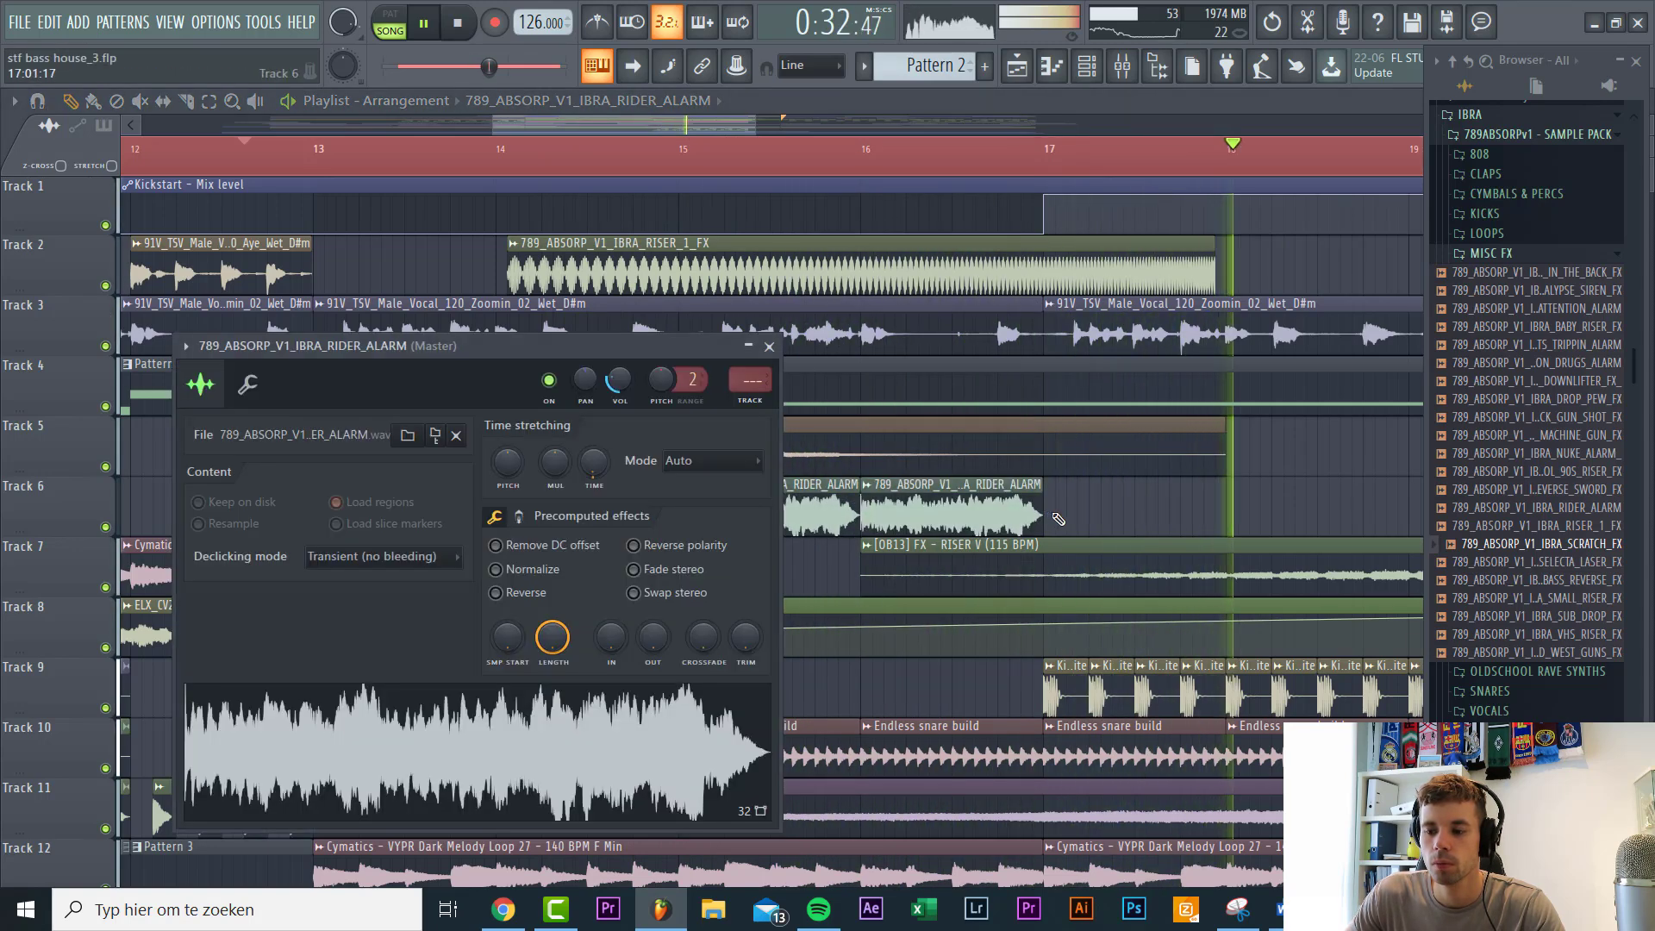
left_click(1054, 515)
left_click_drag(1185, 518, 1172, 519)
scroll(1171, 520, "down", 4)
left_click_drag(1014, 509, 1001, 507)
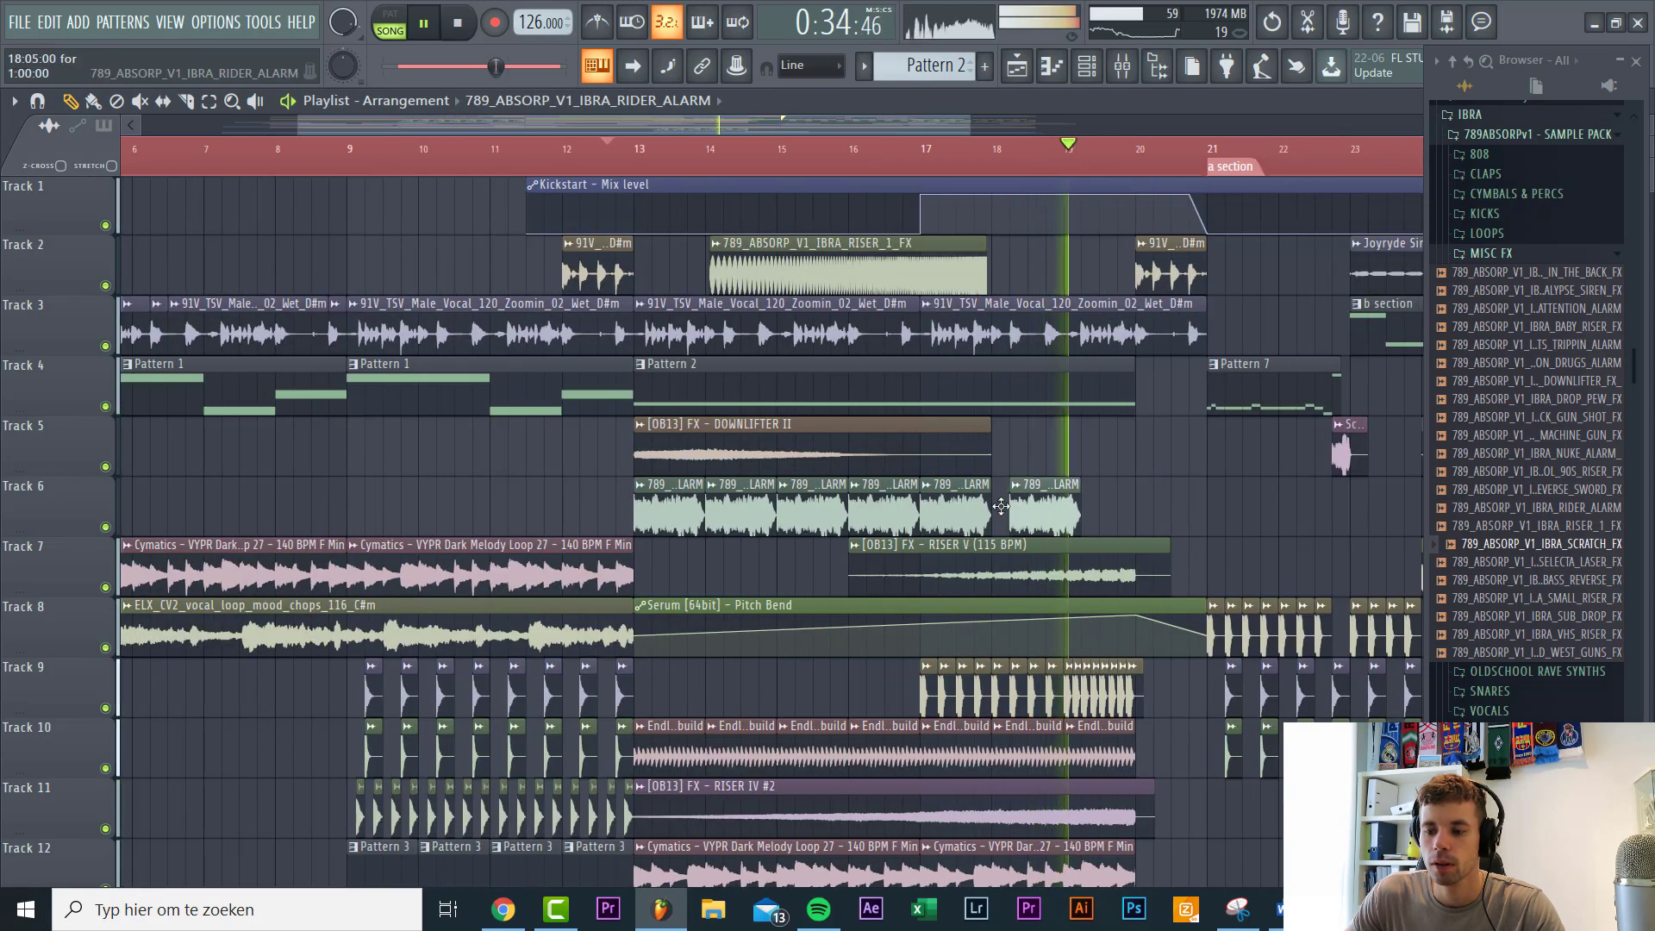
left_click(1094, 512)
Step: Route the rider alarm sample to mixer track 28 and lower that track's level while the transition plays
double_click(1093, 512)
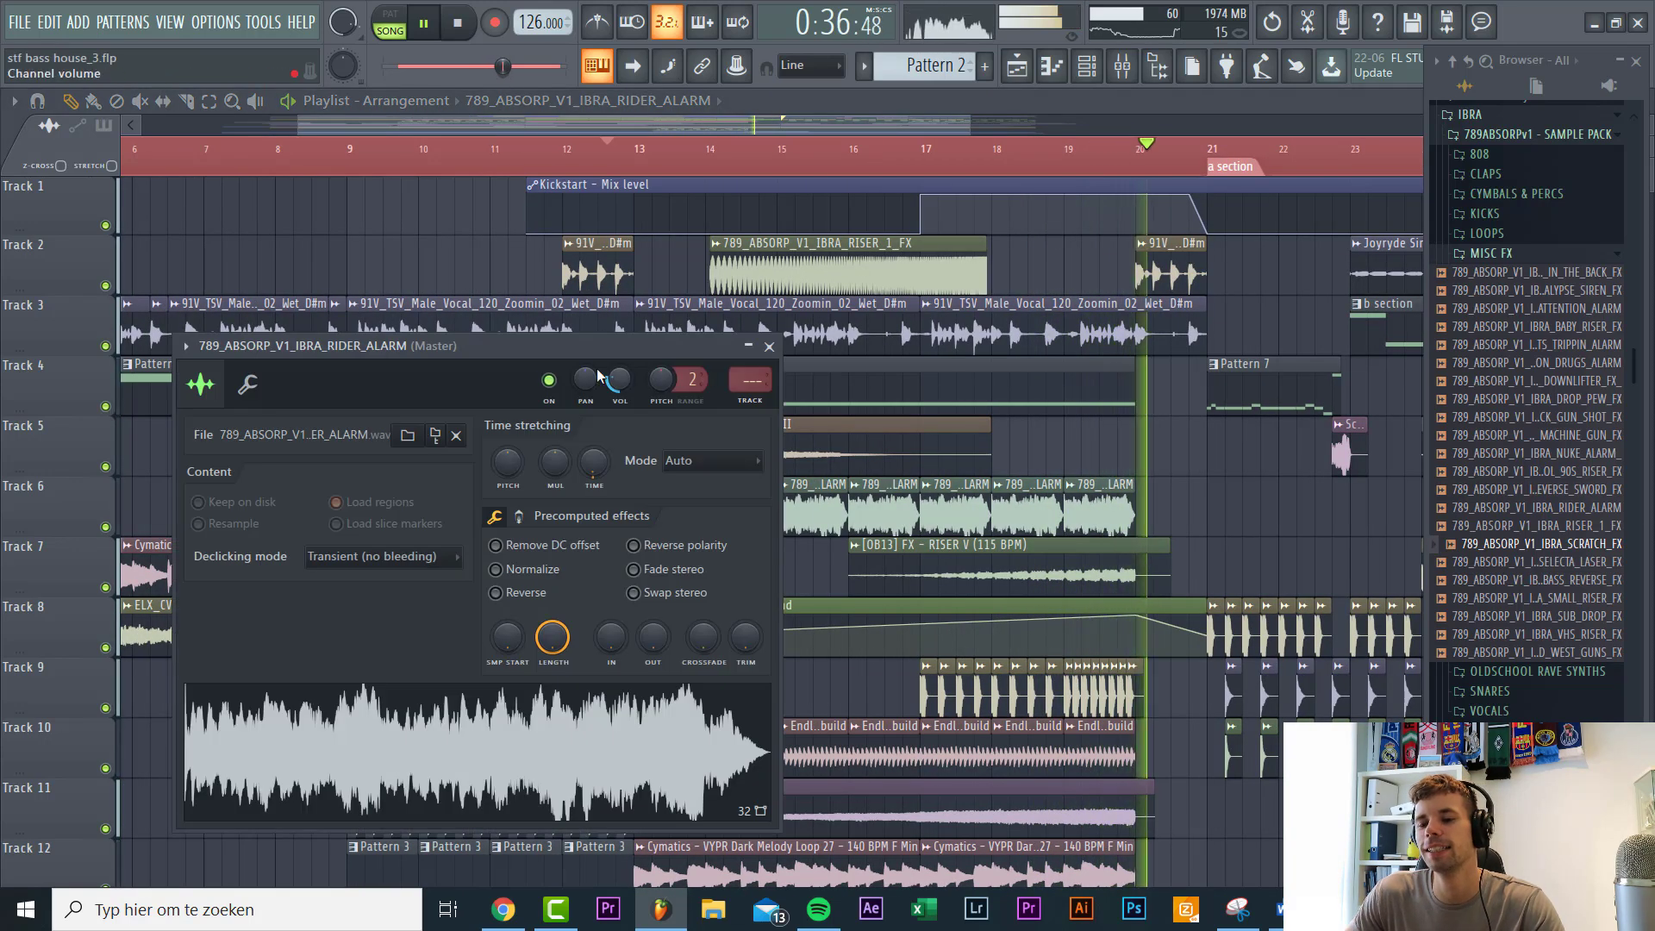
left_click(748, 400)
key("space")
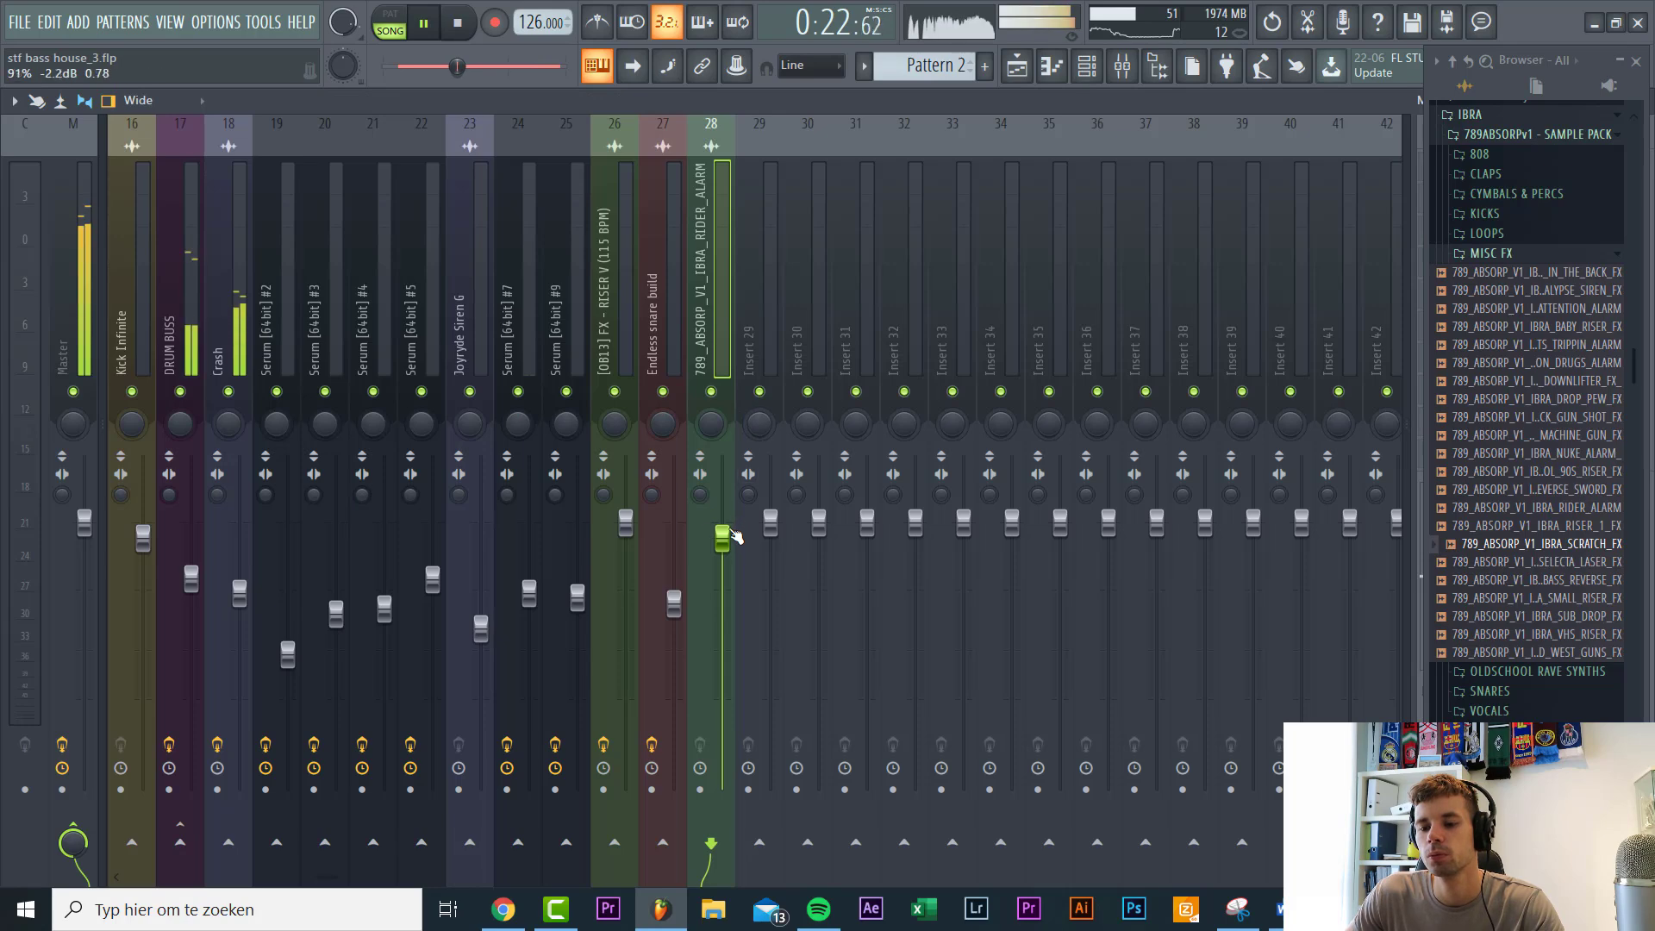
Step: Close the sample browser and load Kickstart in effect slot 10 of the rider alarm's mixer track
left_click(1642, 65)
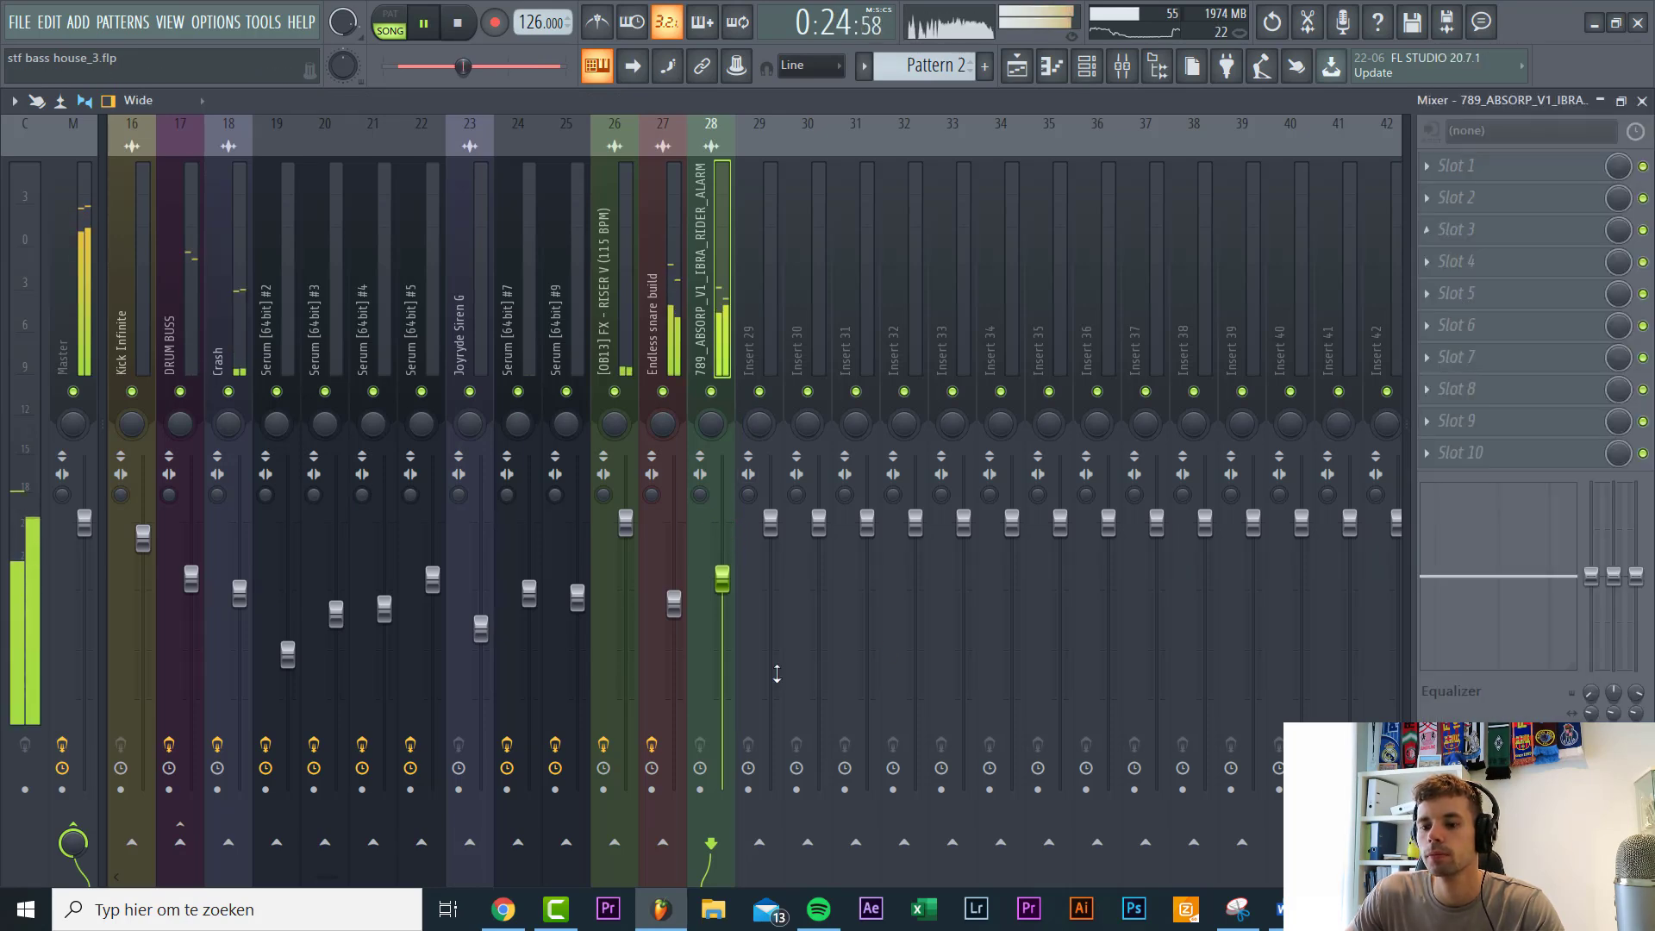
left_click(1535, 456)
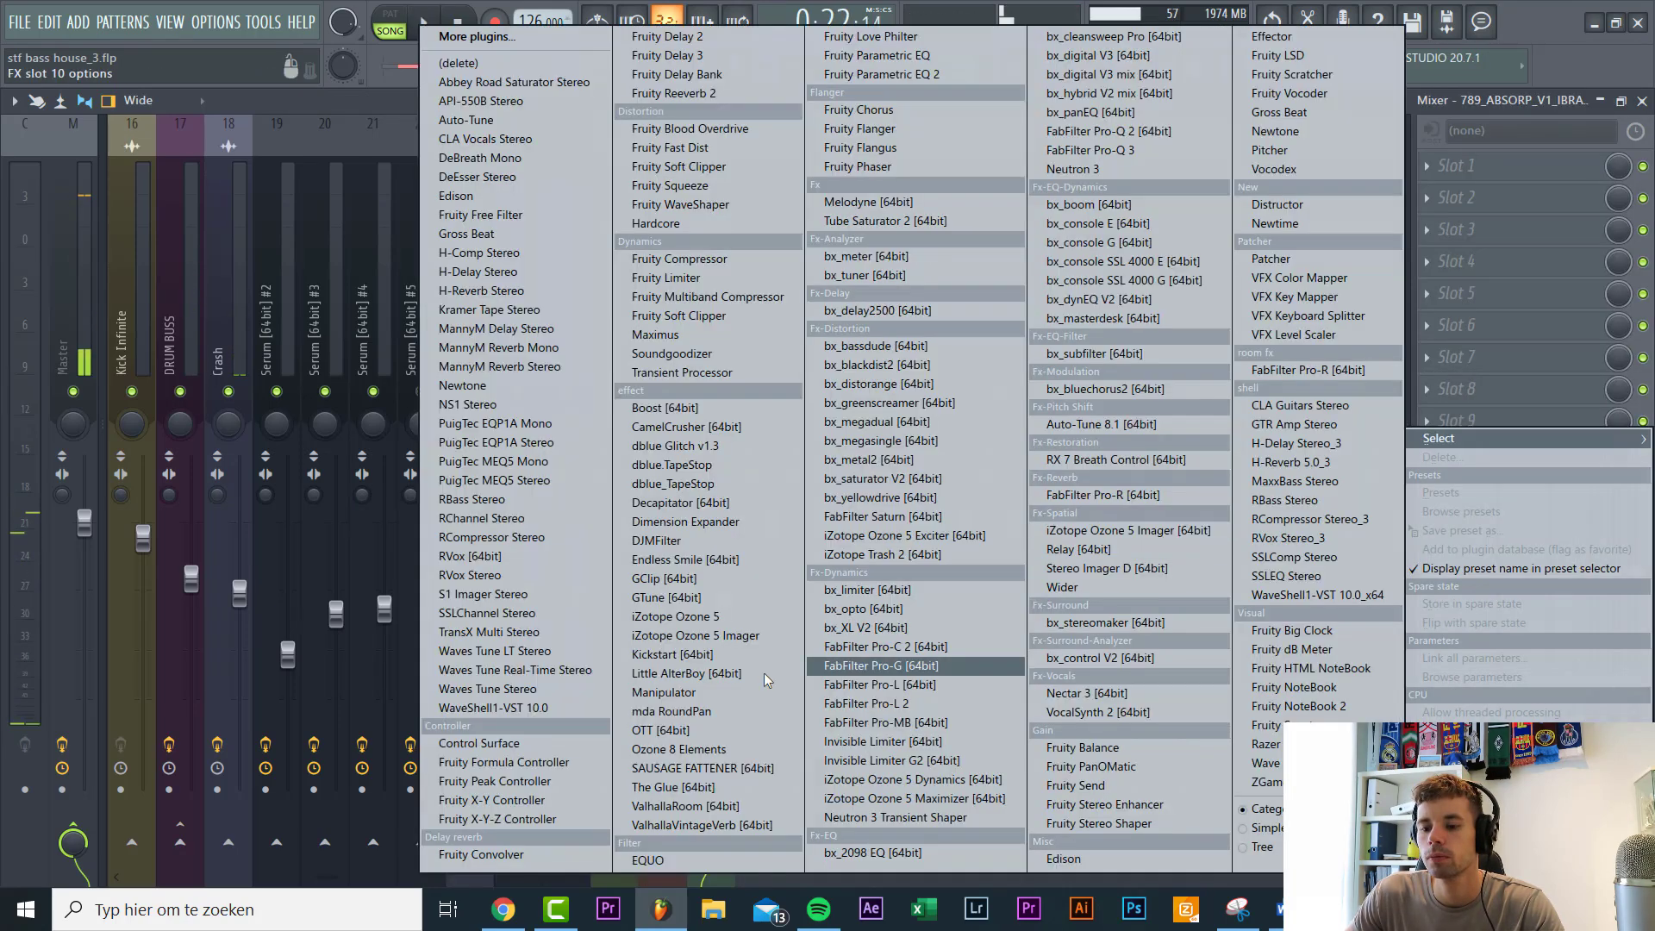
left_click(703, 655)
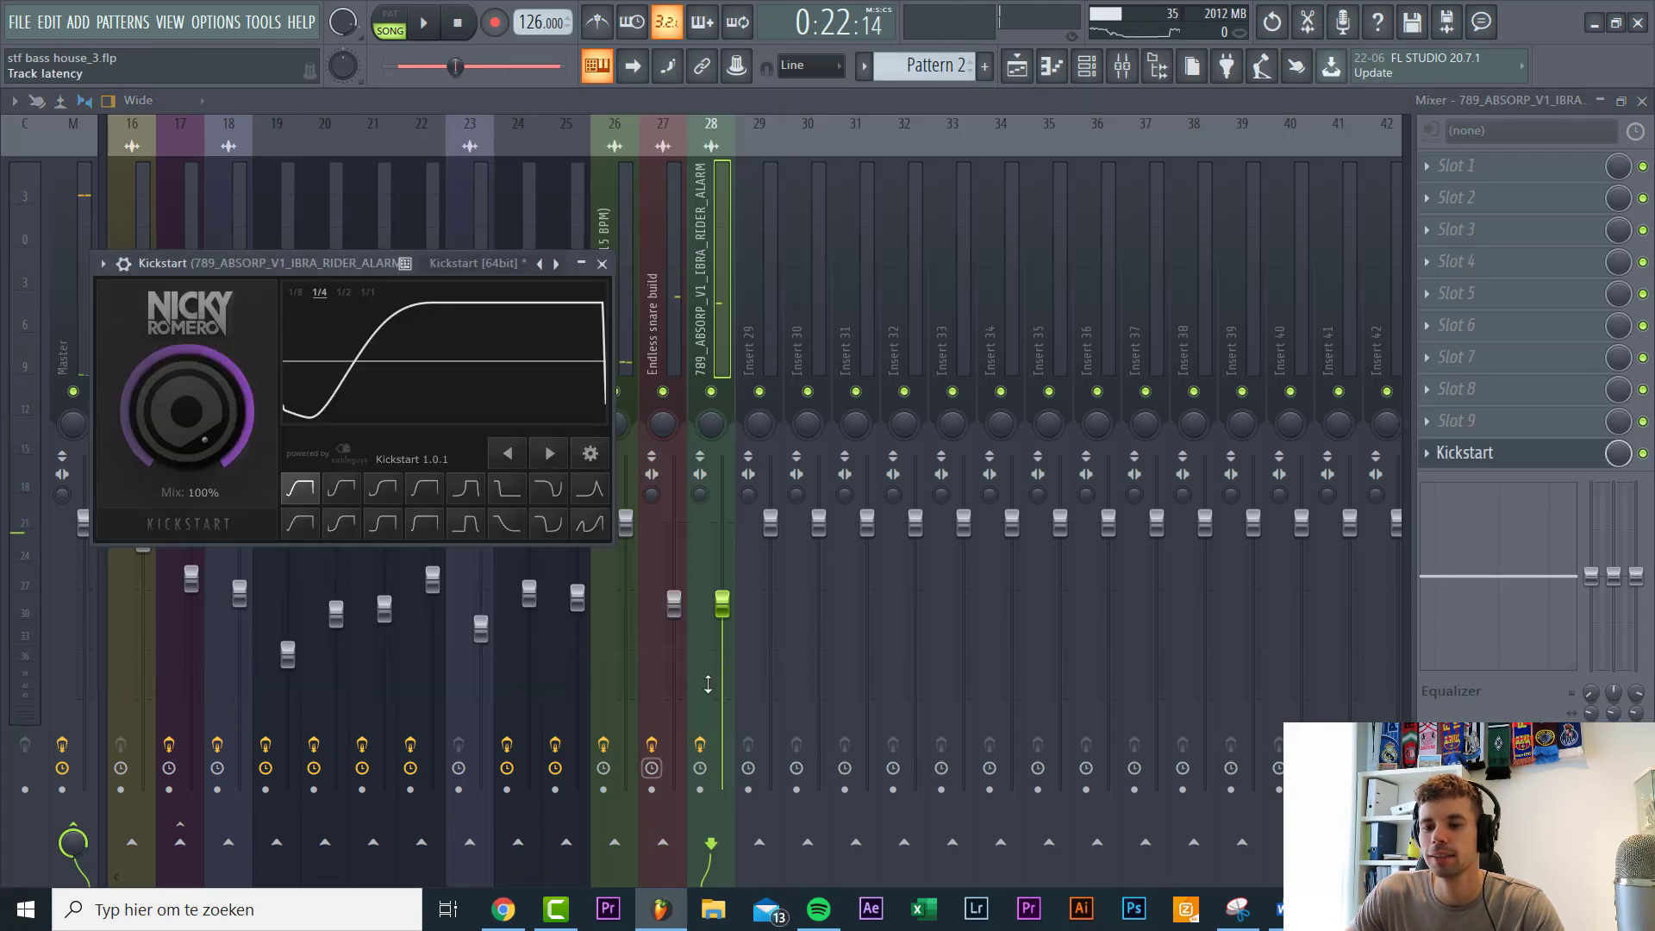
Step: Shift the IBRA riser clip on Track 2 towards bar 17 and fit it to the project tempo using the estimated 130 BPM
left_click(1026, 75)
left_click_drag(787, 266, 966, 266)
left_click(896, 244)
left_click(1093, 357)
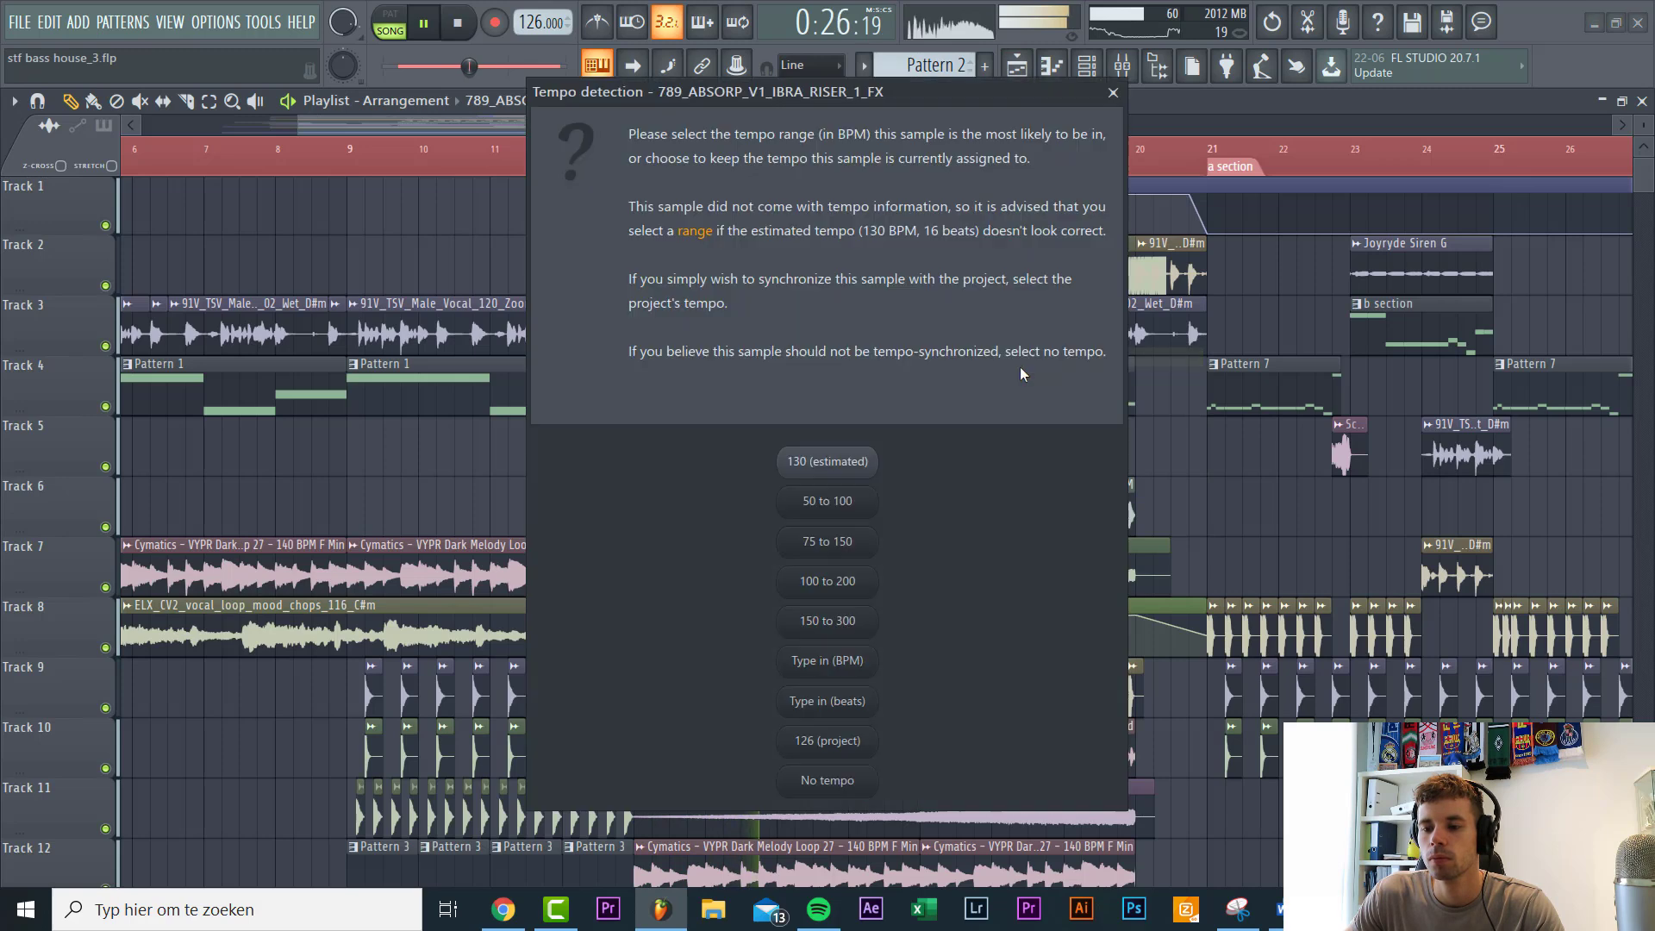
left_click(826, 455)
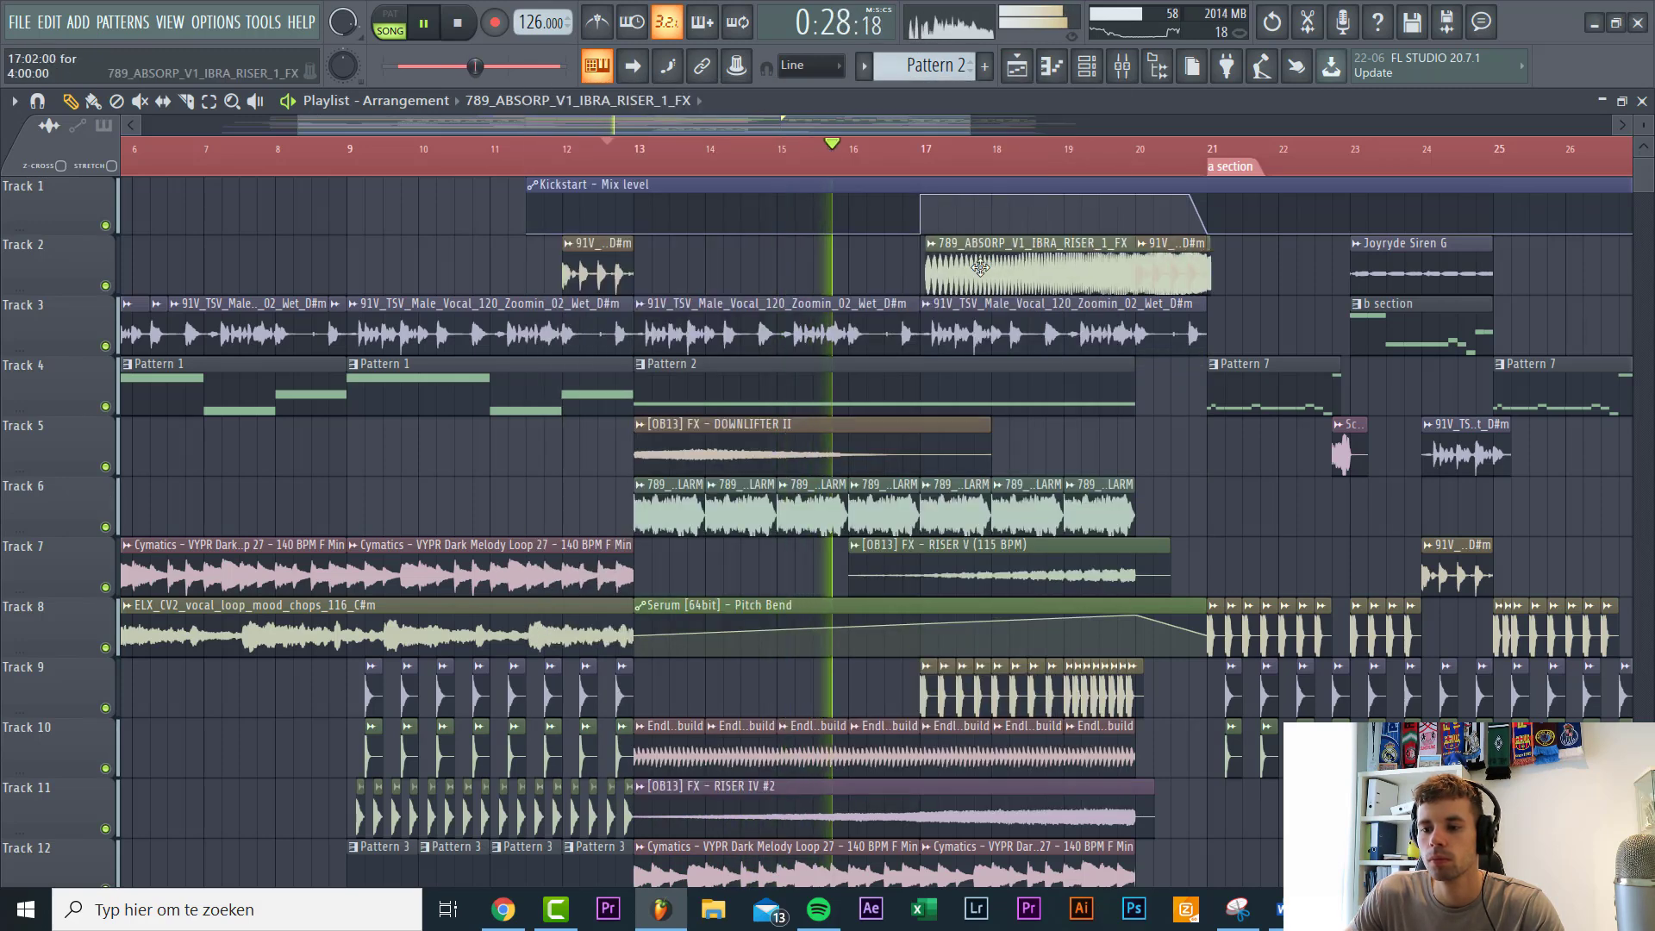
Step: Align the IBRA riser's start to bar 17 on Track 2 and trim its end to bar 20
scroll(973, 261, "up", 3)
left_click_drag(973, 261, 1033, 261)
scroll(1033, 261, "up", 4)
left_click_drag(556, 250, 512, 252)
scroll(497, 313, "down", 3)
scroll(1207, 319, "up", 3)
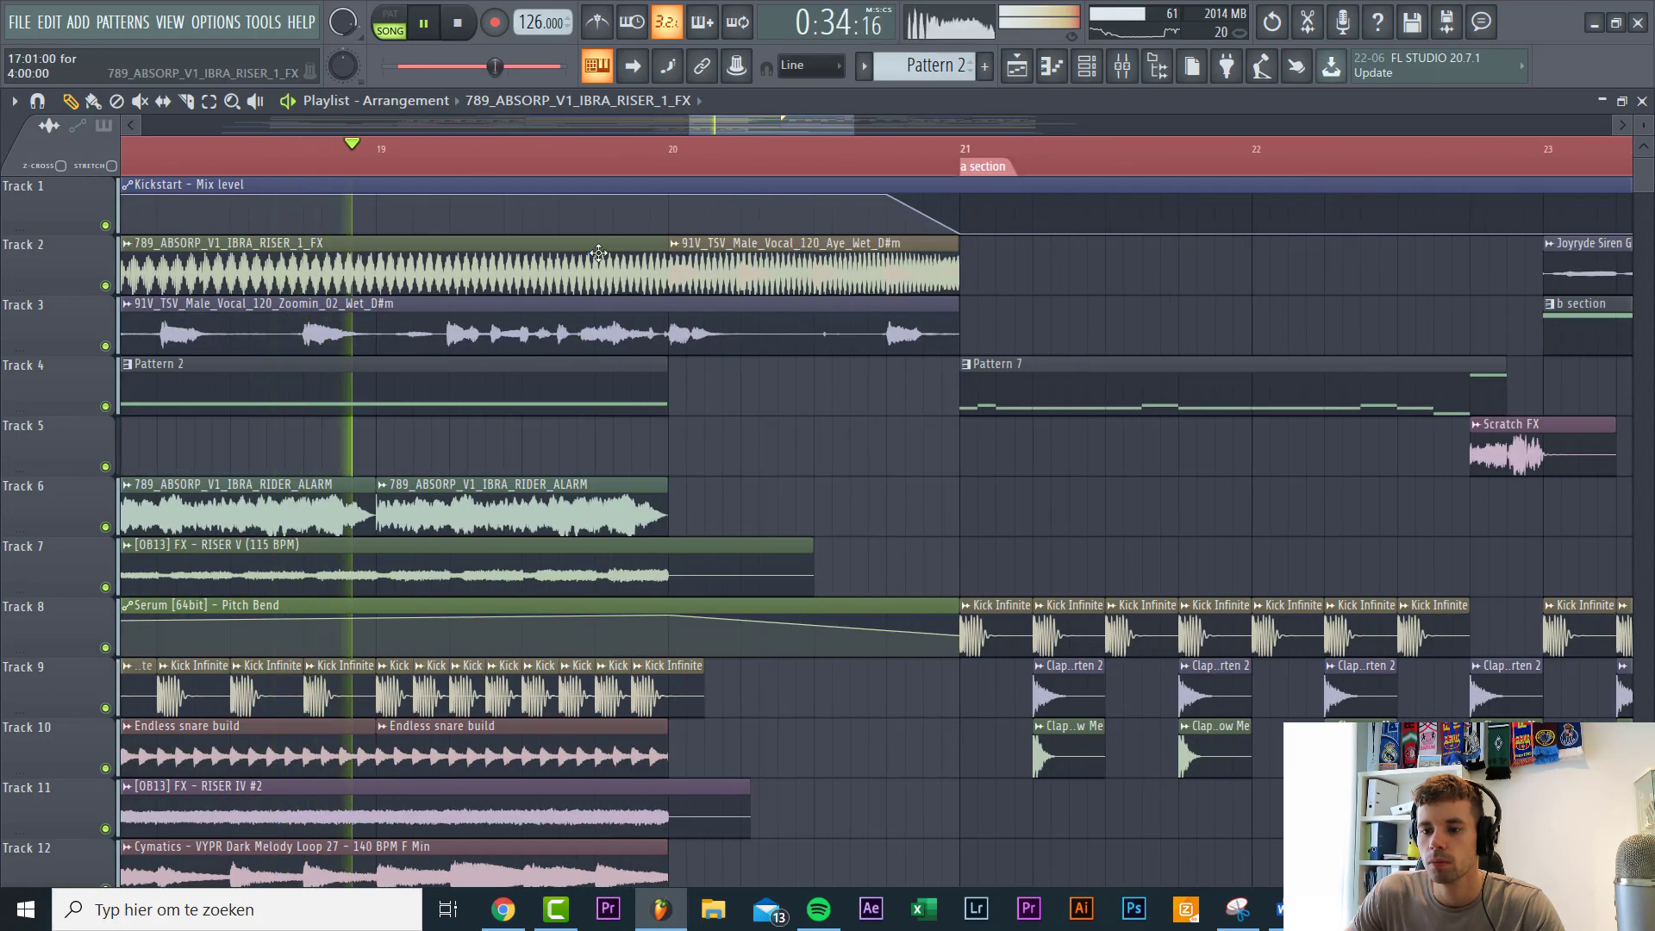
left_click(937, 263)
left_click_drag(930, 263, 669, 278)
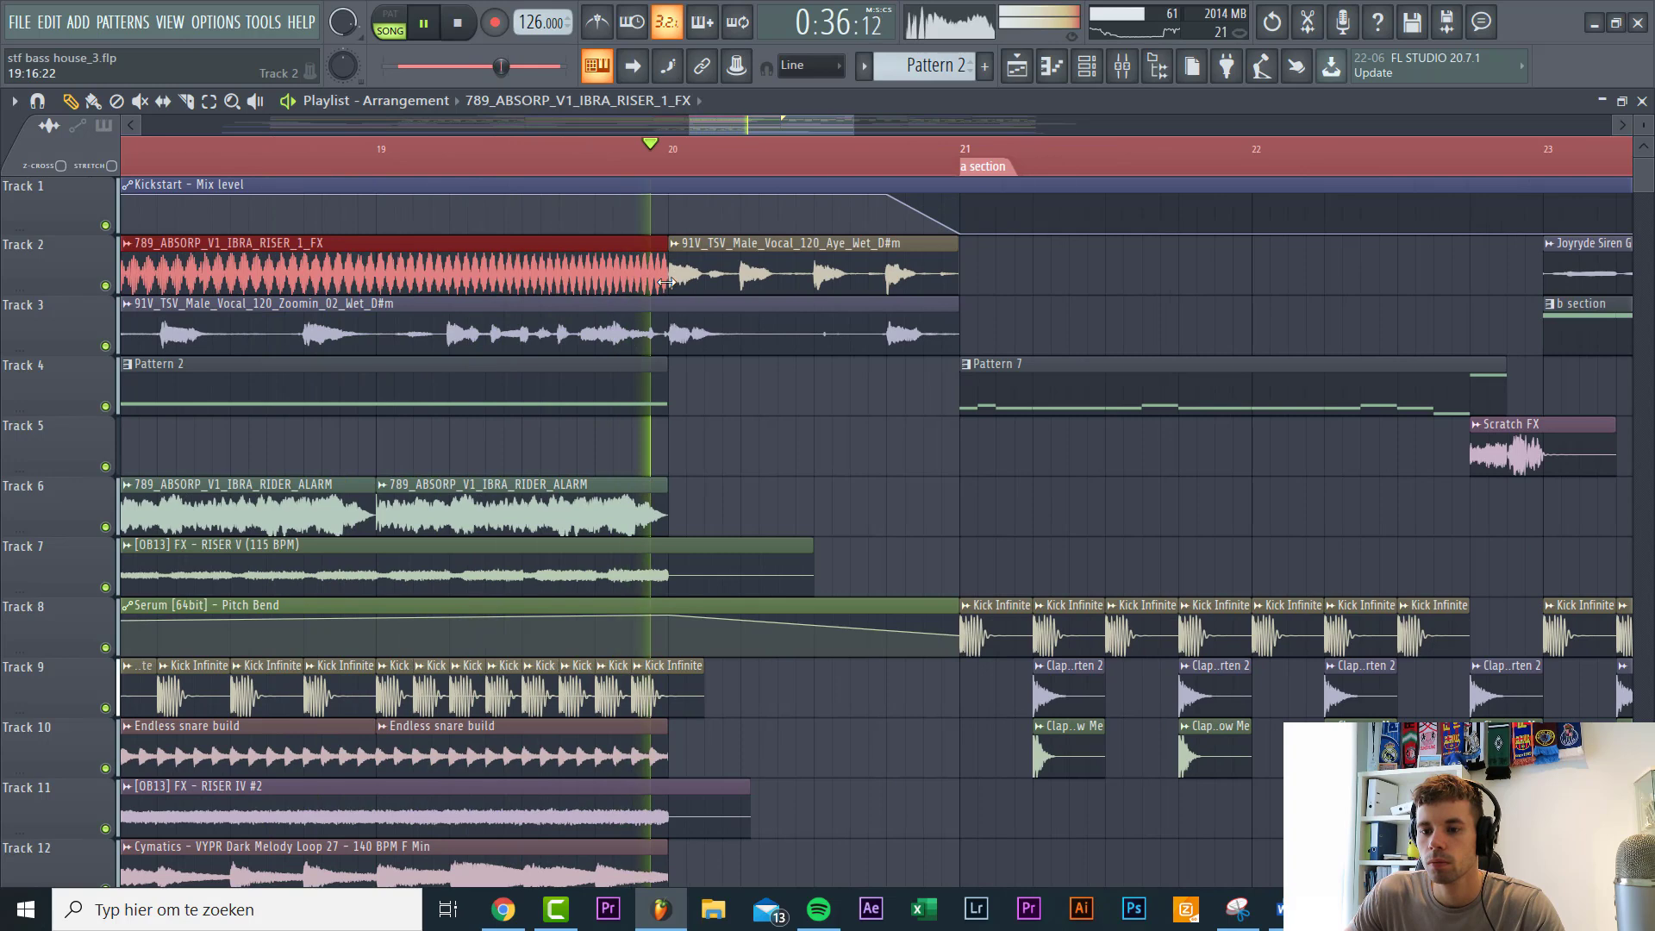
scroll(681, 285, "down", 4)
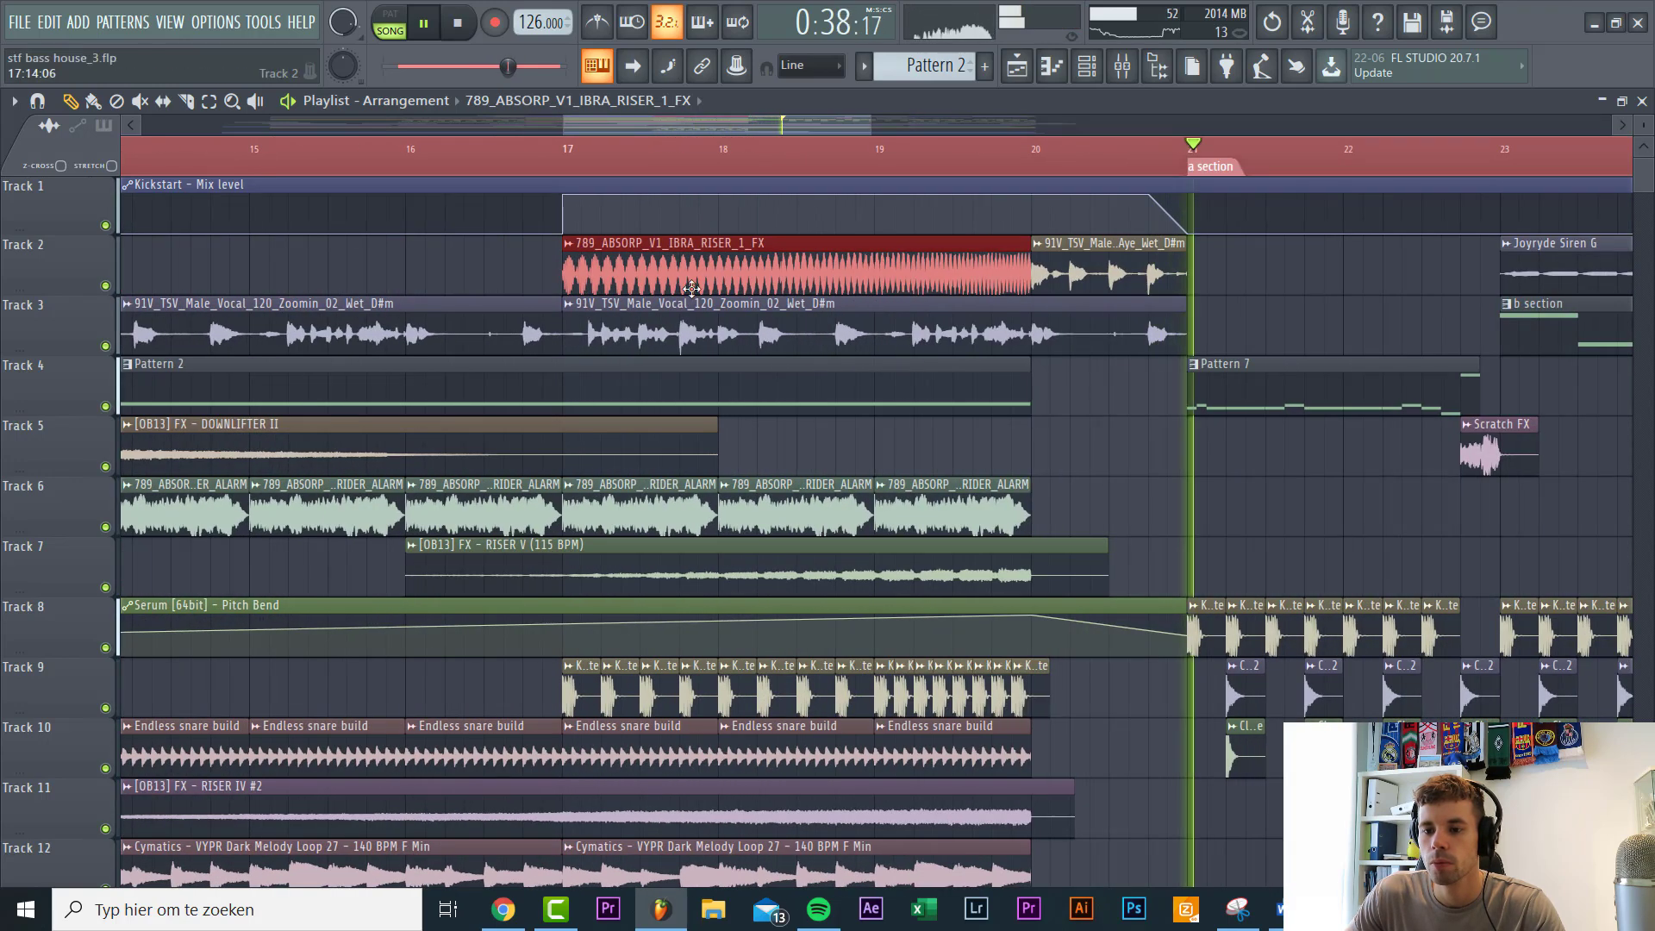
Step: Assign the IBRA riser to mixer track 29 with a lowered level and route it only into the RISER V track
double_click(691, 289)
left_click(736, 376)
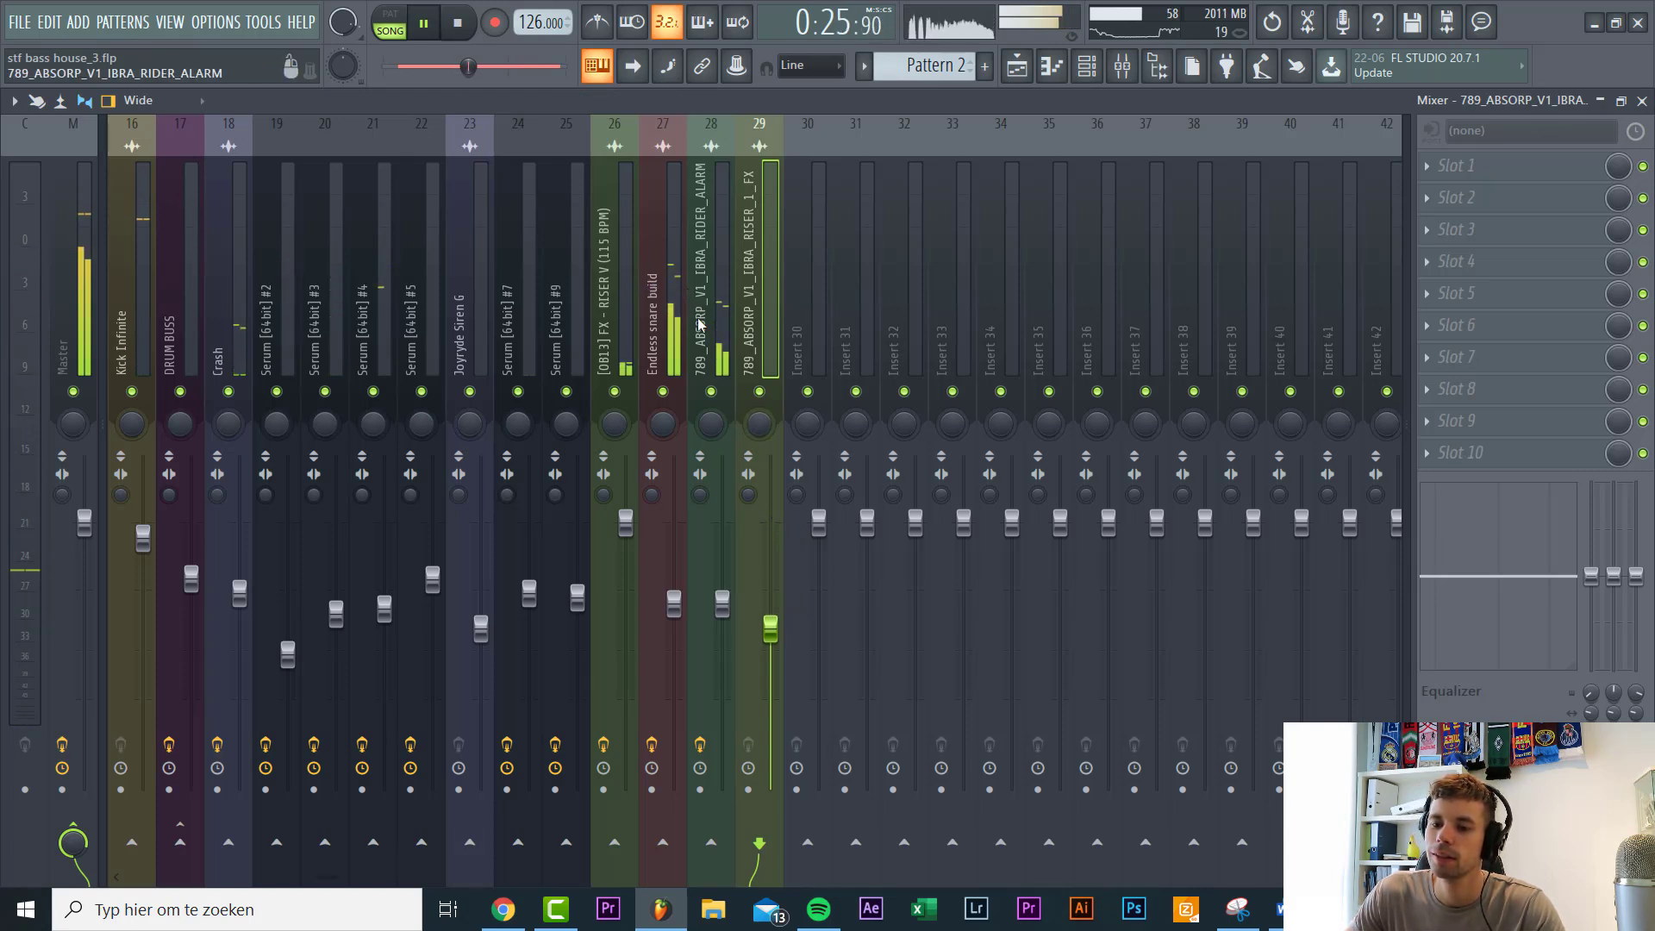
right_click(615, 843)
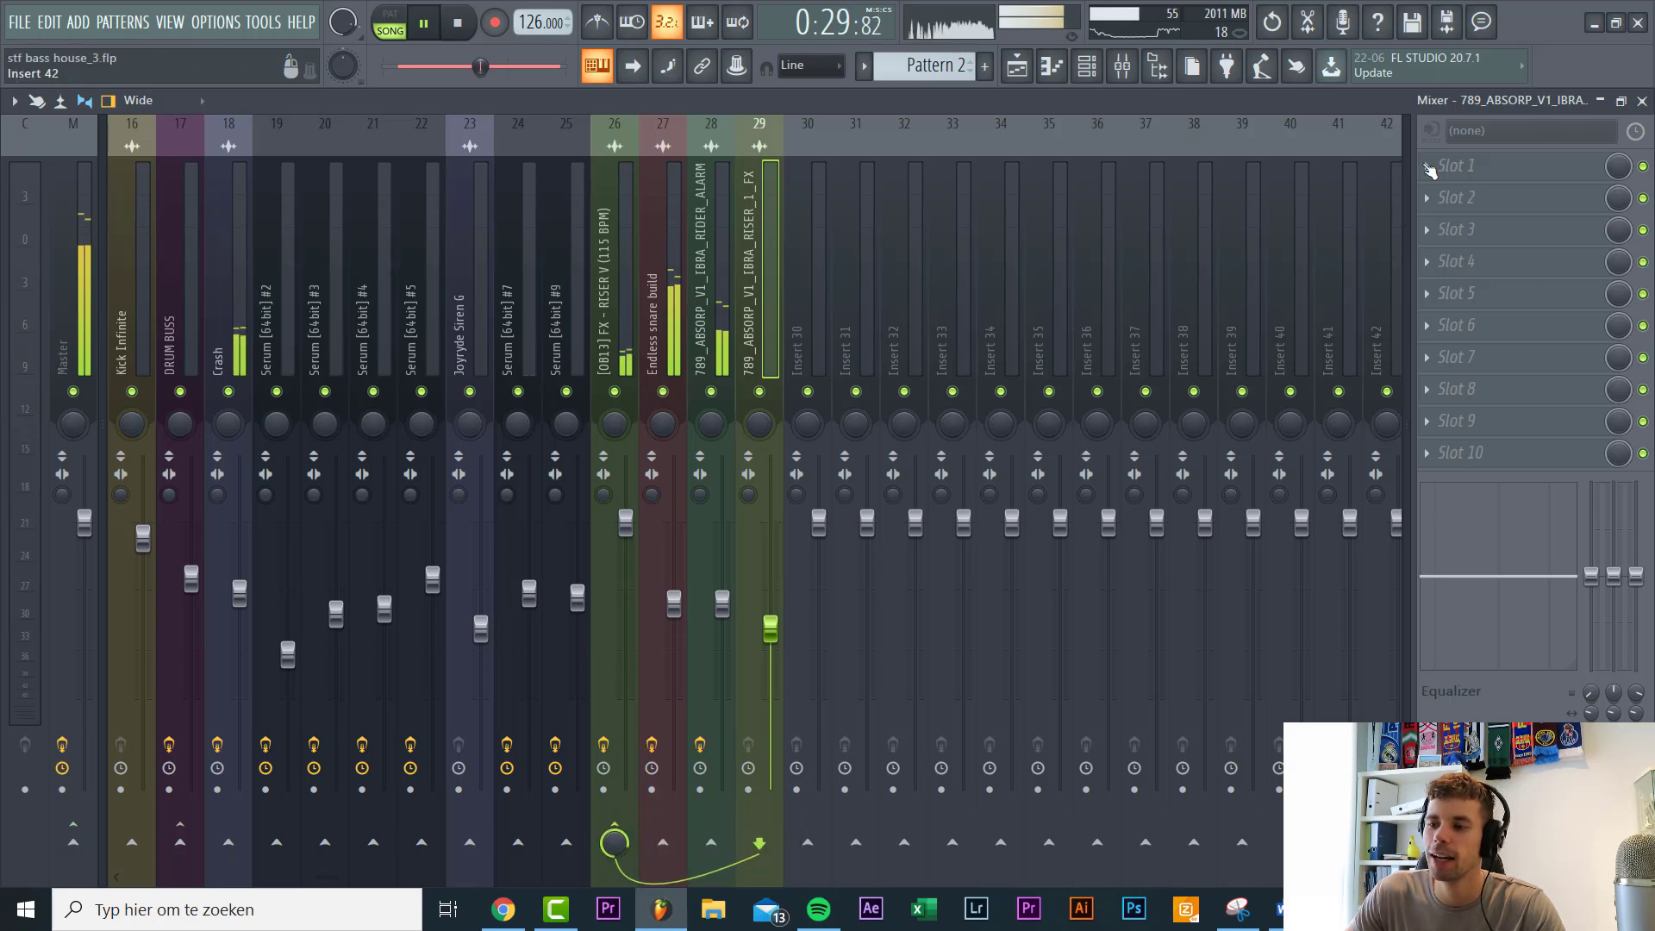
Step: Load FabFilter Pro-Q 2 in slot 1 of the IBRA riser's mixer track and add a low cut at about 223 Hz
left_click(1428, 168)
left_click(1100, 134)
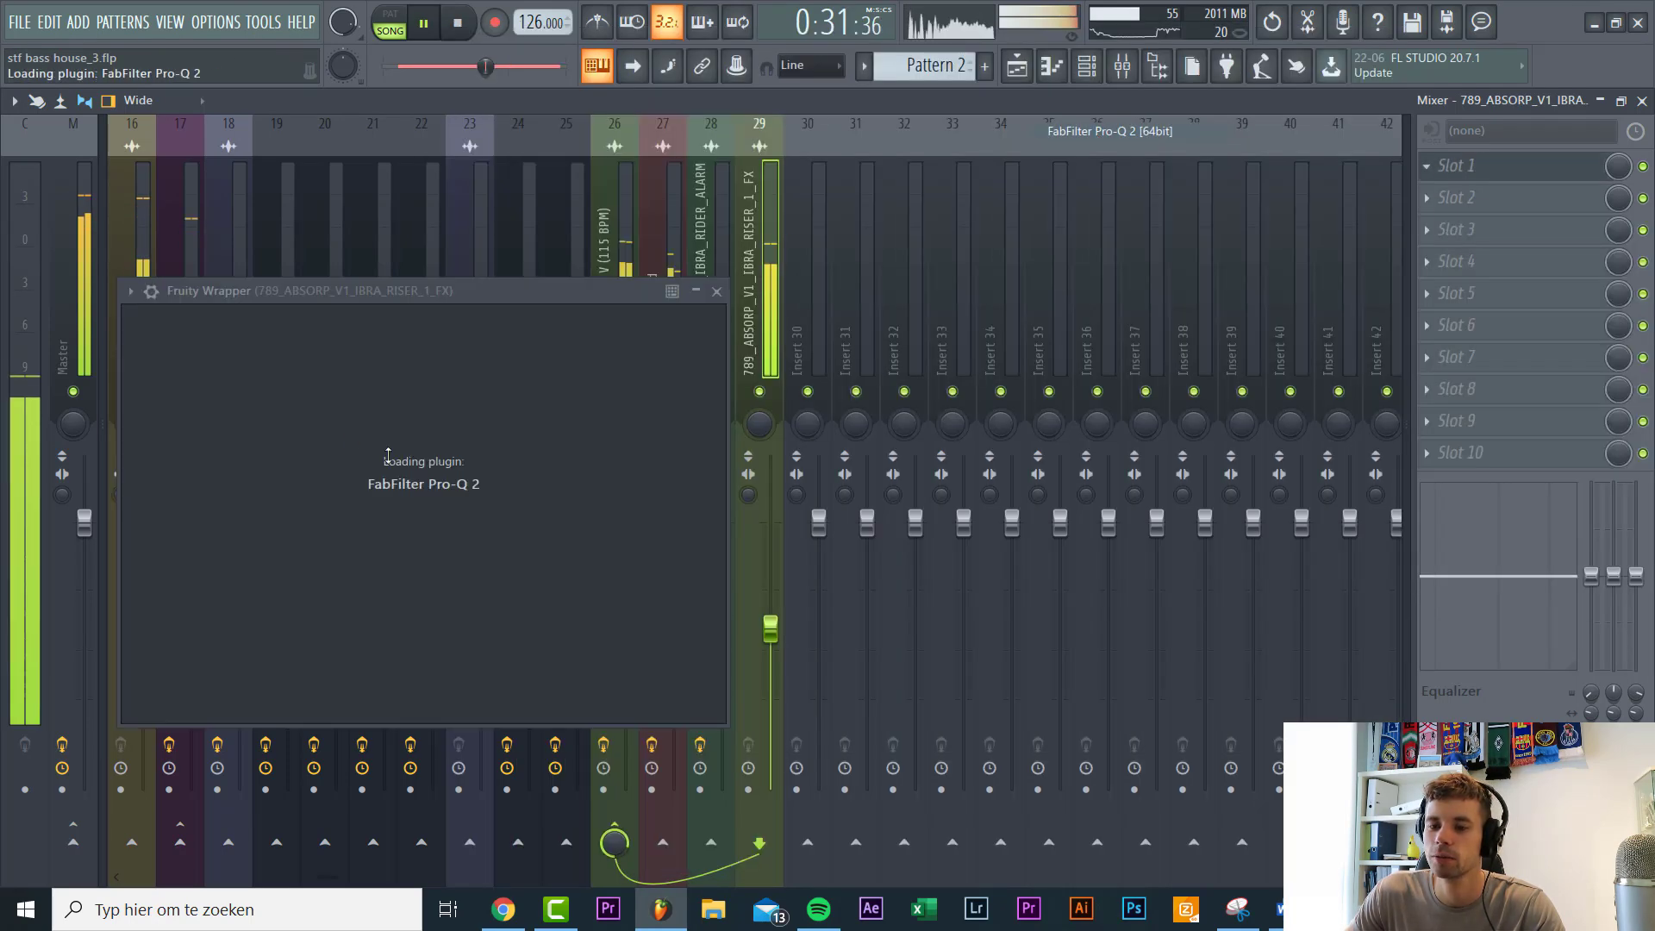
left_click(399, 507)
right_click(398, 504)
mouse_move(455, 541)
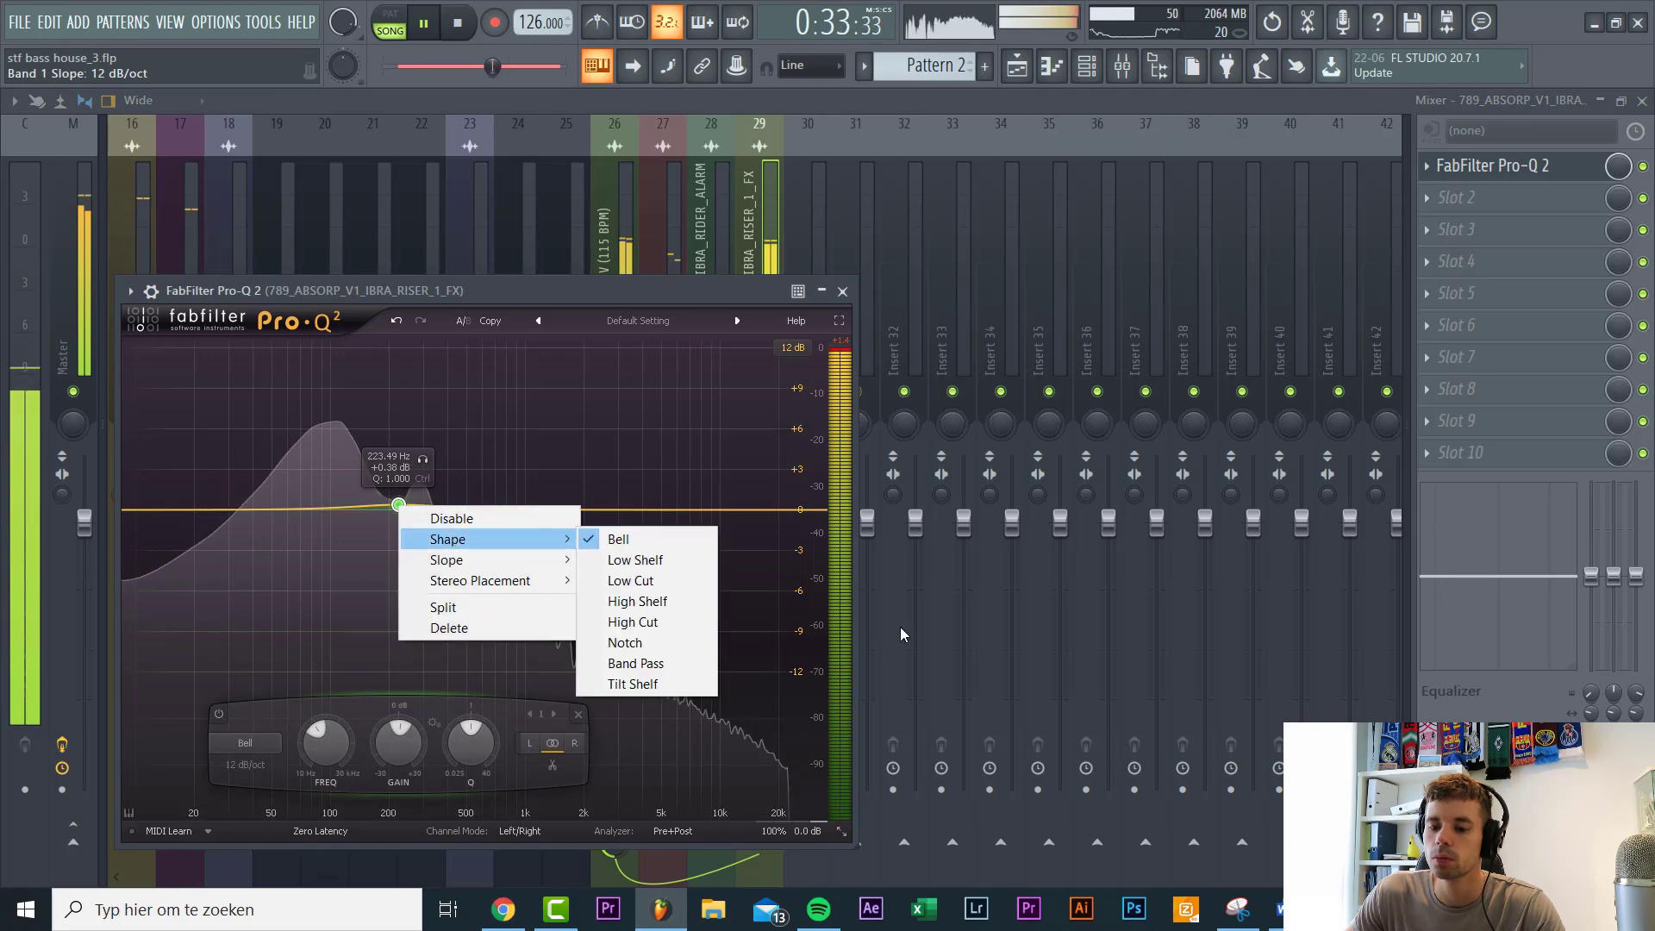
left_click(664, 581)
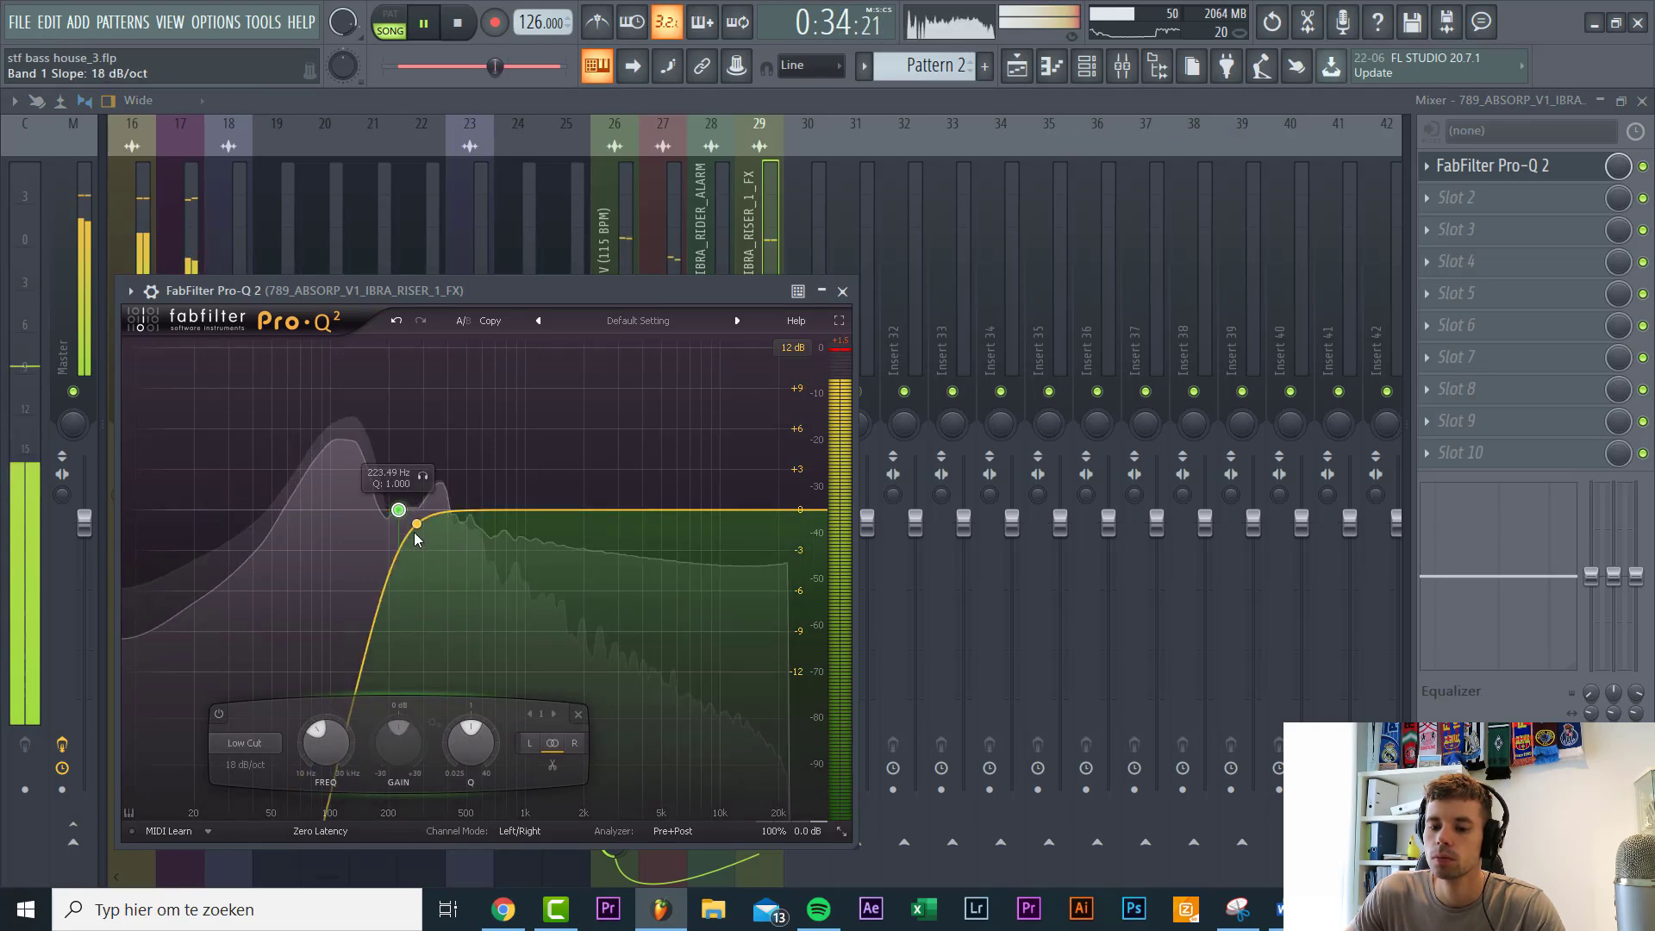
Step: Lower the channel volume of the Zoomin_02 male vocal on Track 3 to about 81% (-4.4 dB)
left_click(1020, 69)
scroll(758, 362, "down", 6)
scroll(376, 571, "up", 4)
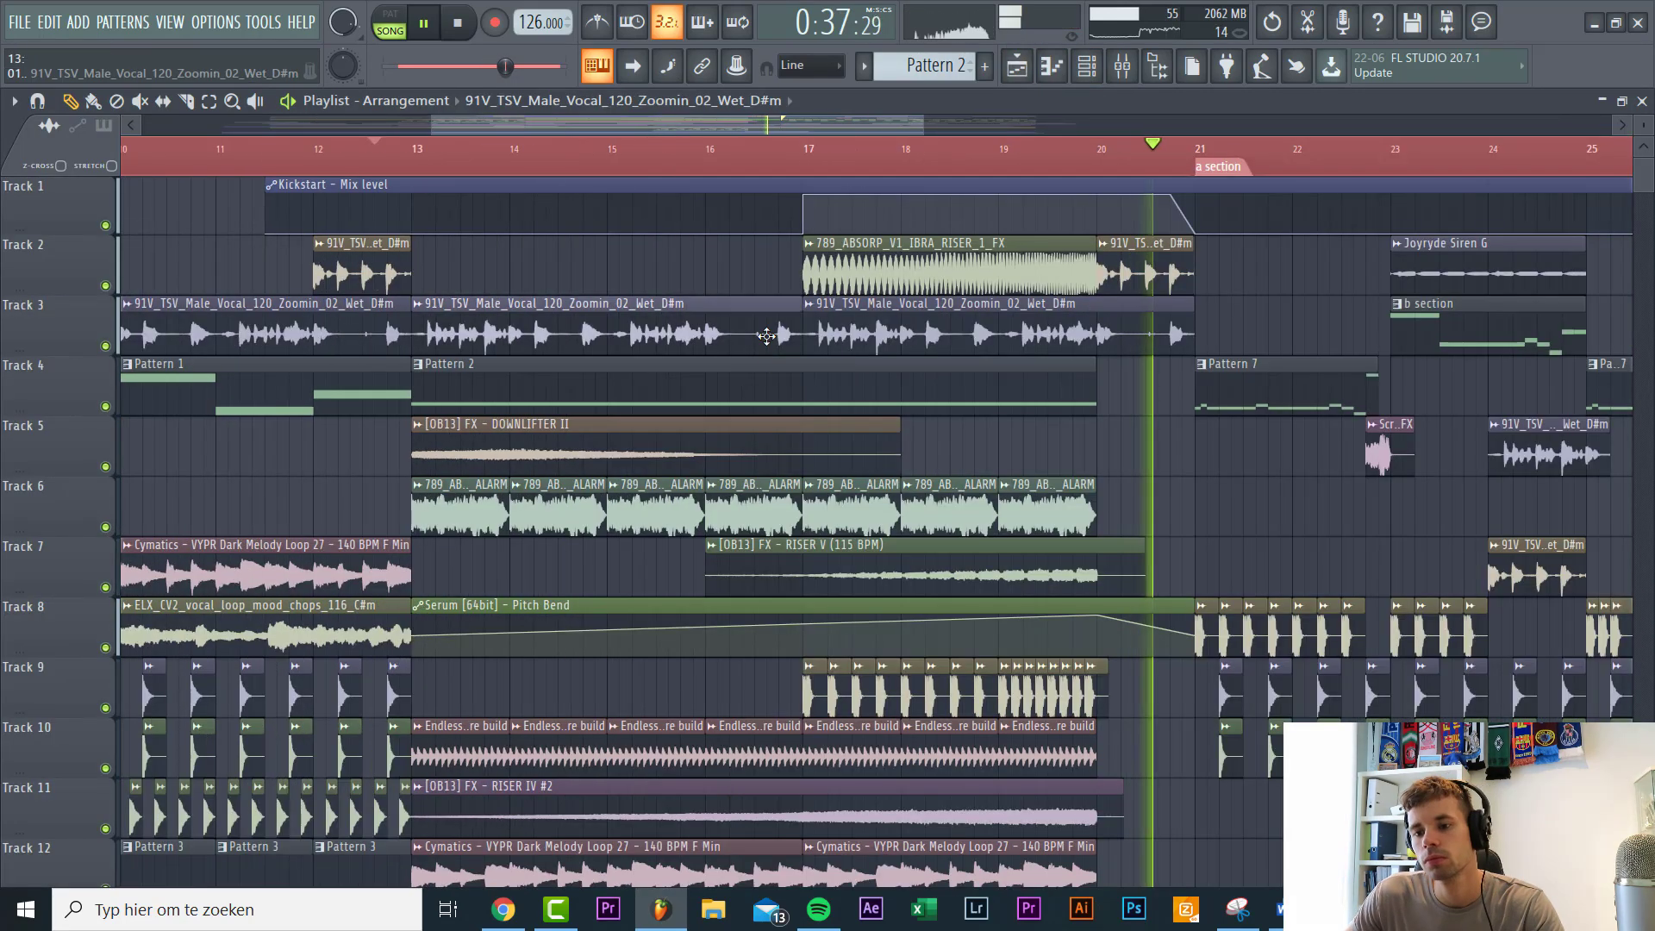
double_click(679, 302)
left_click_drag(624, 384, 627, 398)
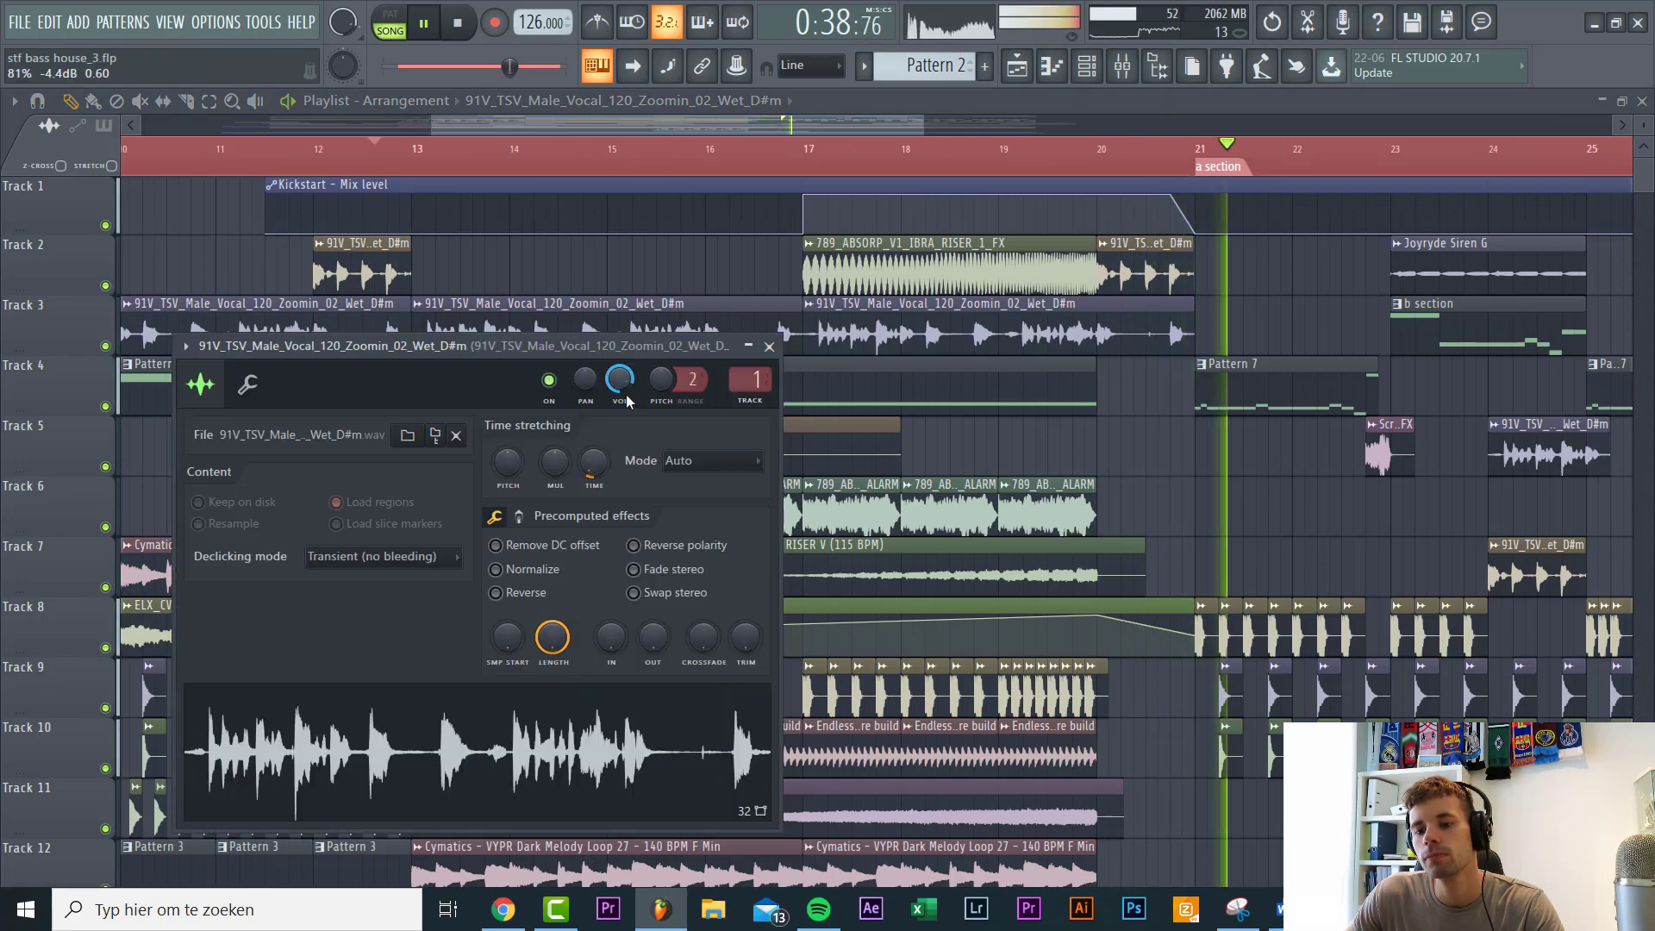
right_click(1153, 473)
Step: Load Fruity Parametric EQ 2 in slot 1 of the Master track and choose the 20Hz + 18kHz cut preset
scroll(1152, 474, "down", 11)
left_click(1123, 69)
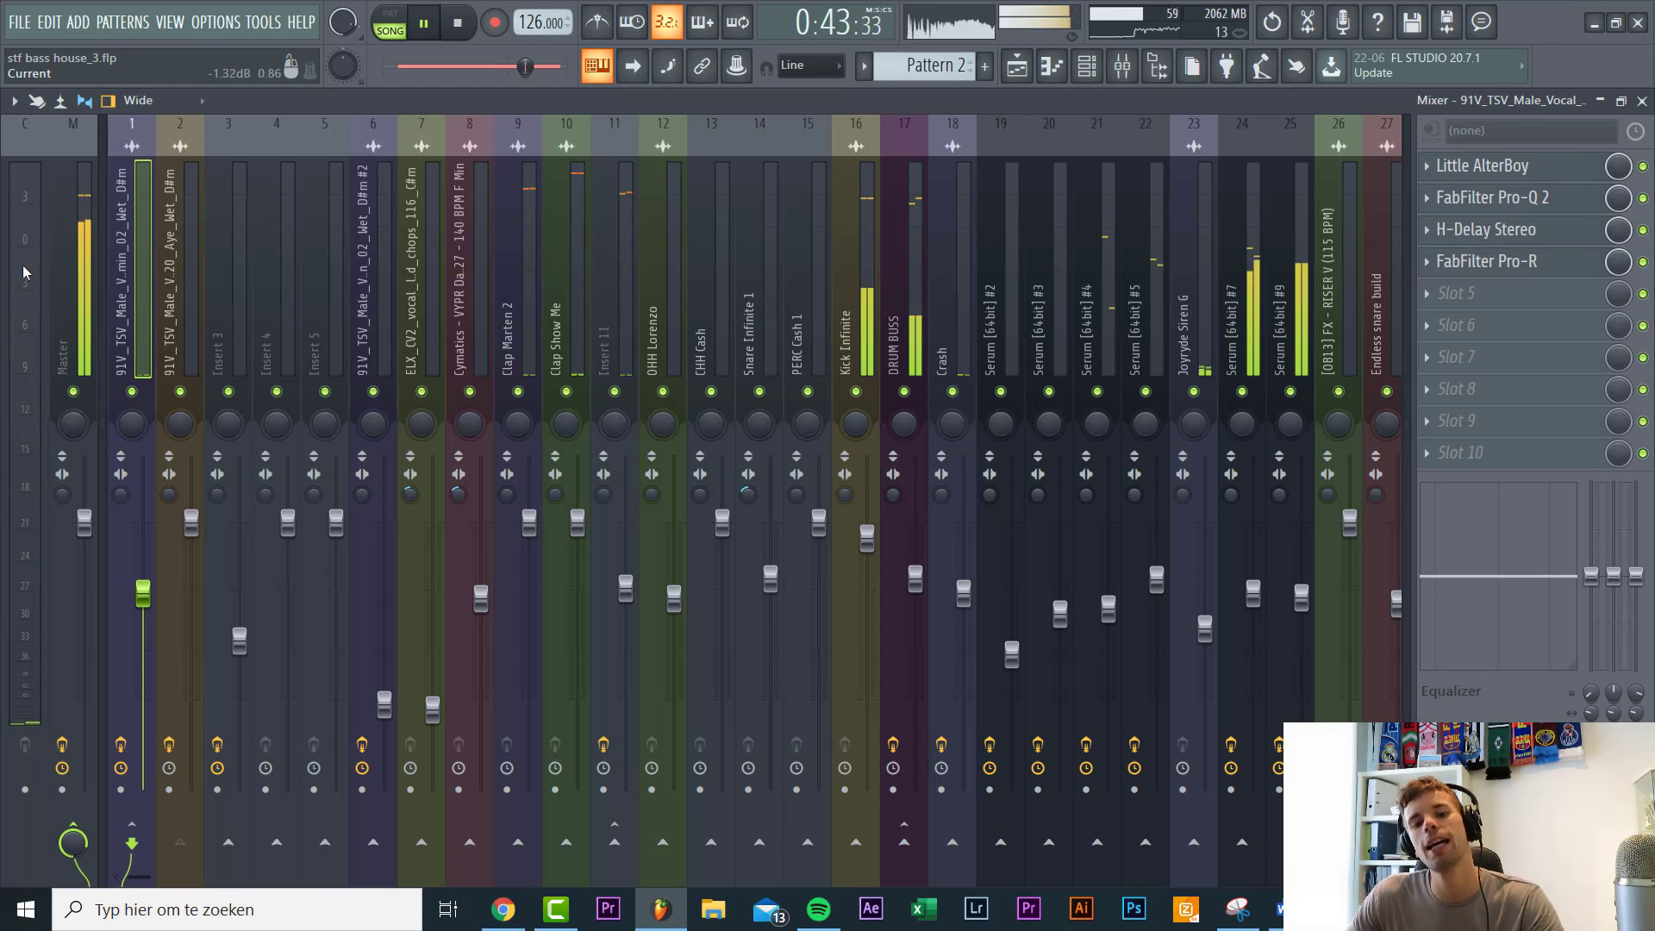
left_click(54, 275)
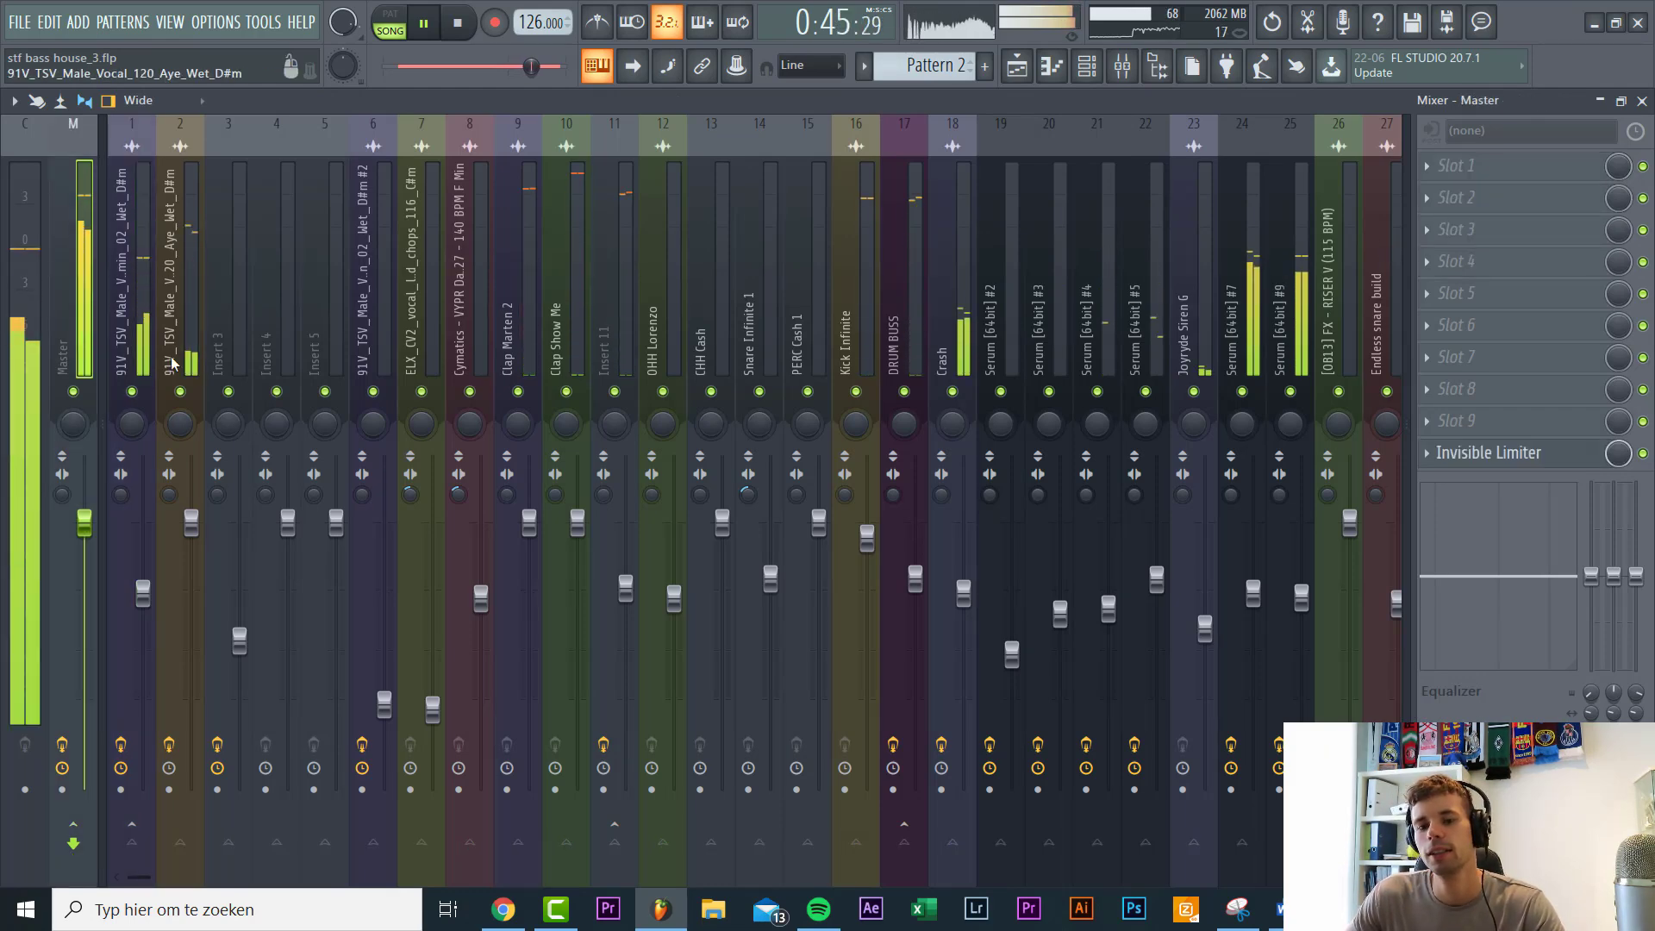
left_click(1458, 165)
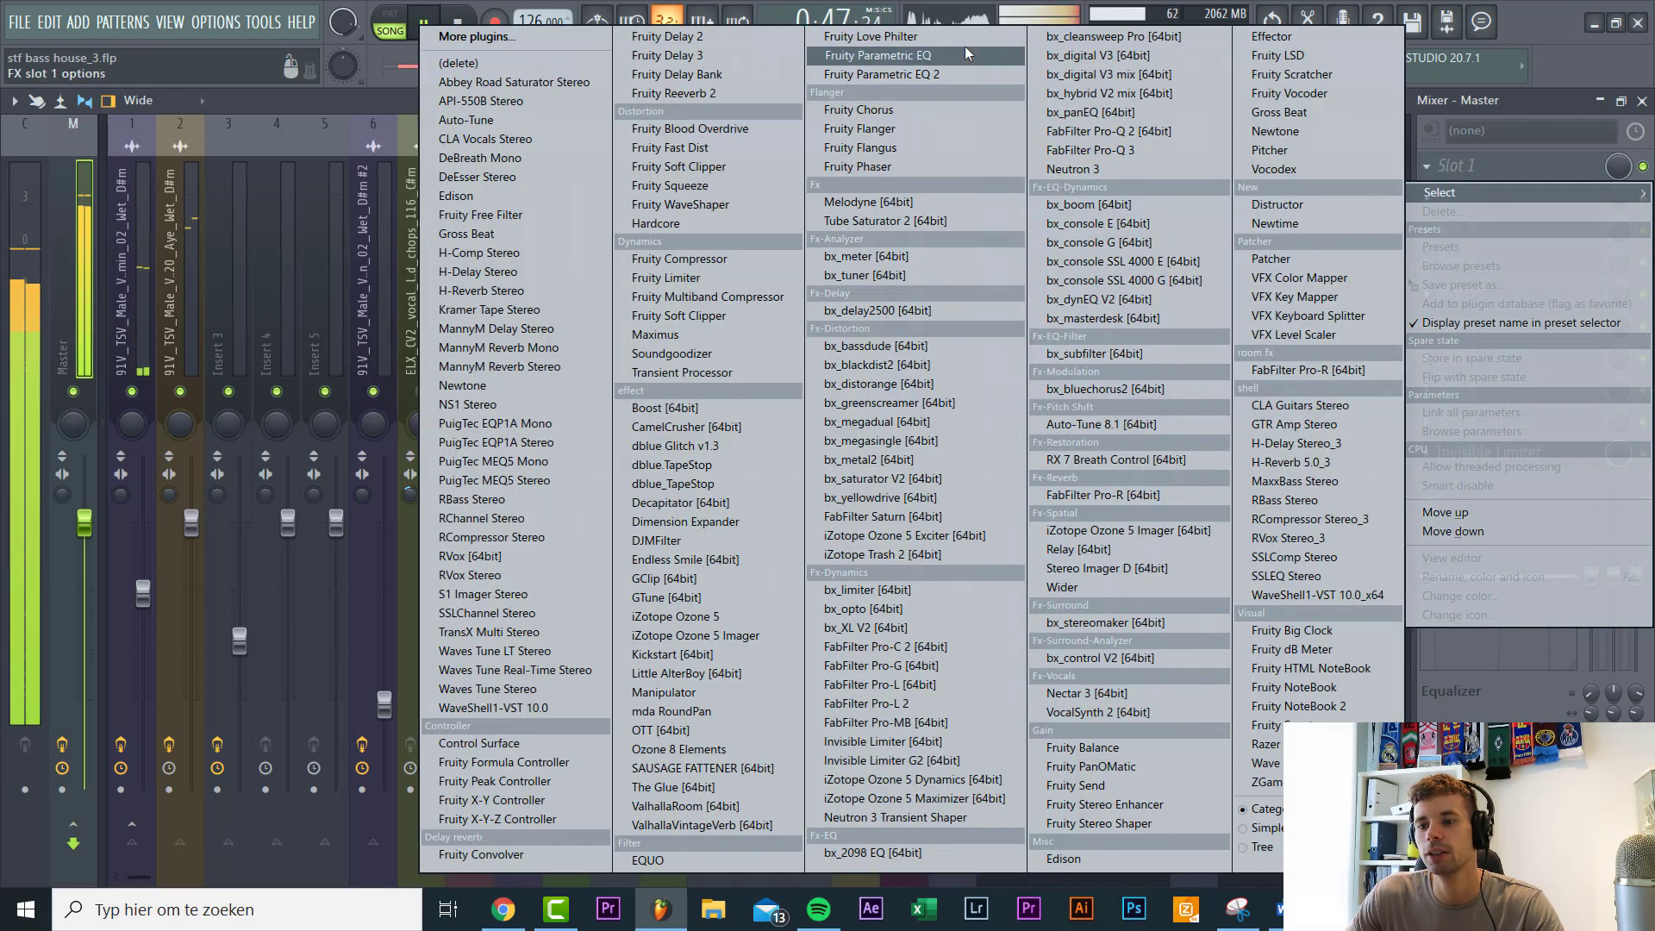
left_click(945, 72)
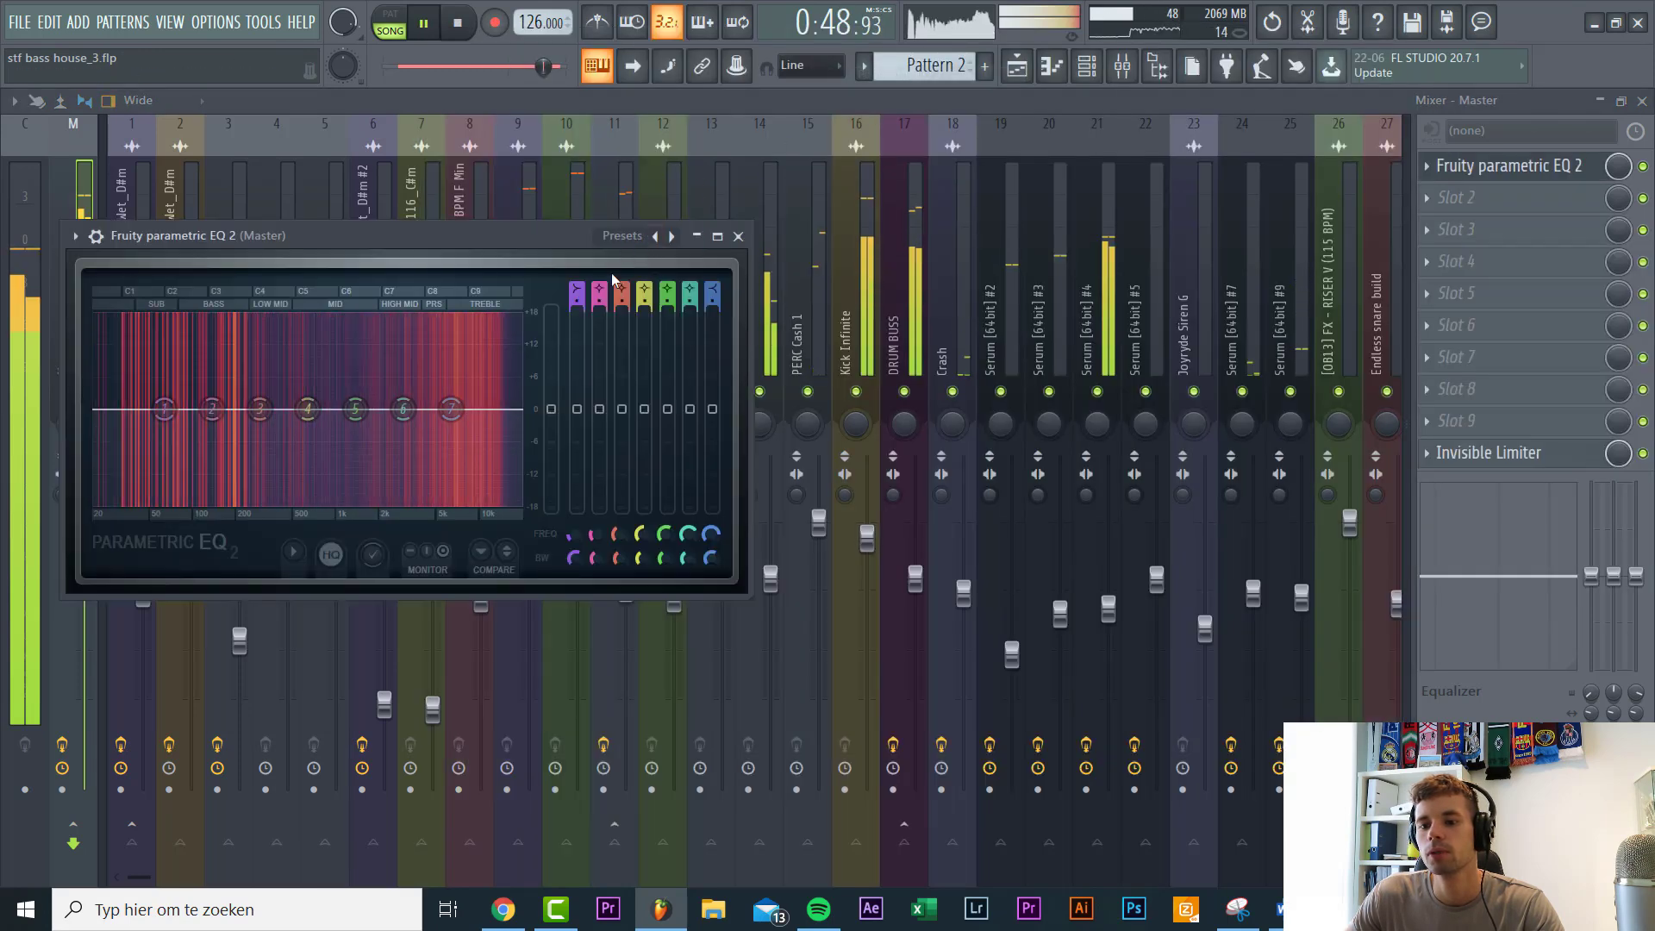
right_click(672, 237)
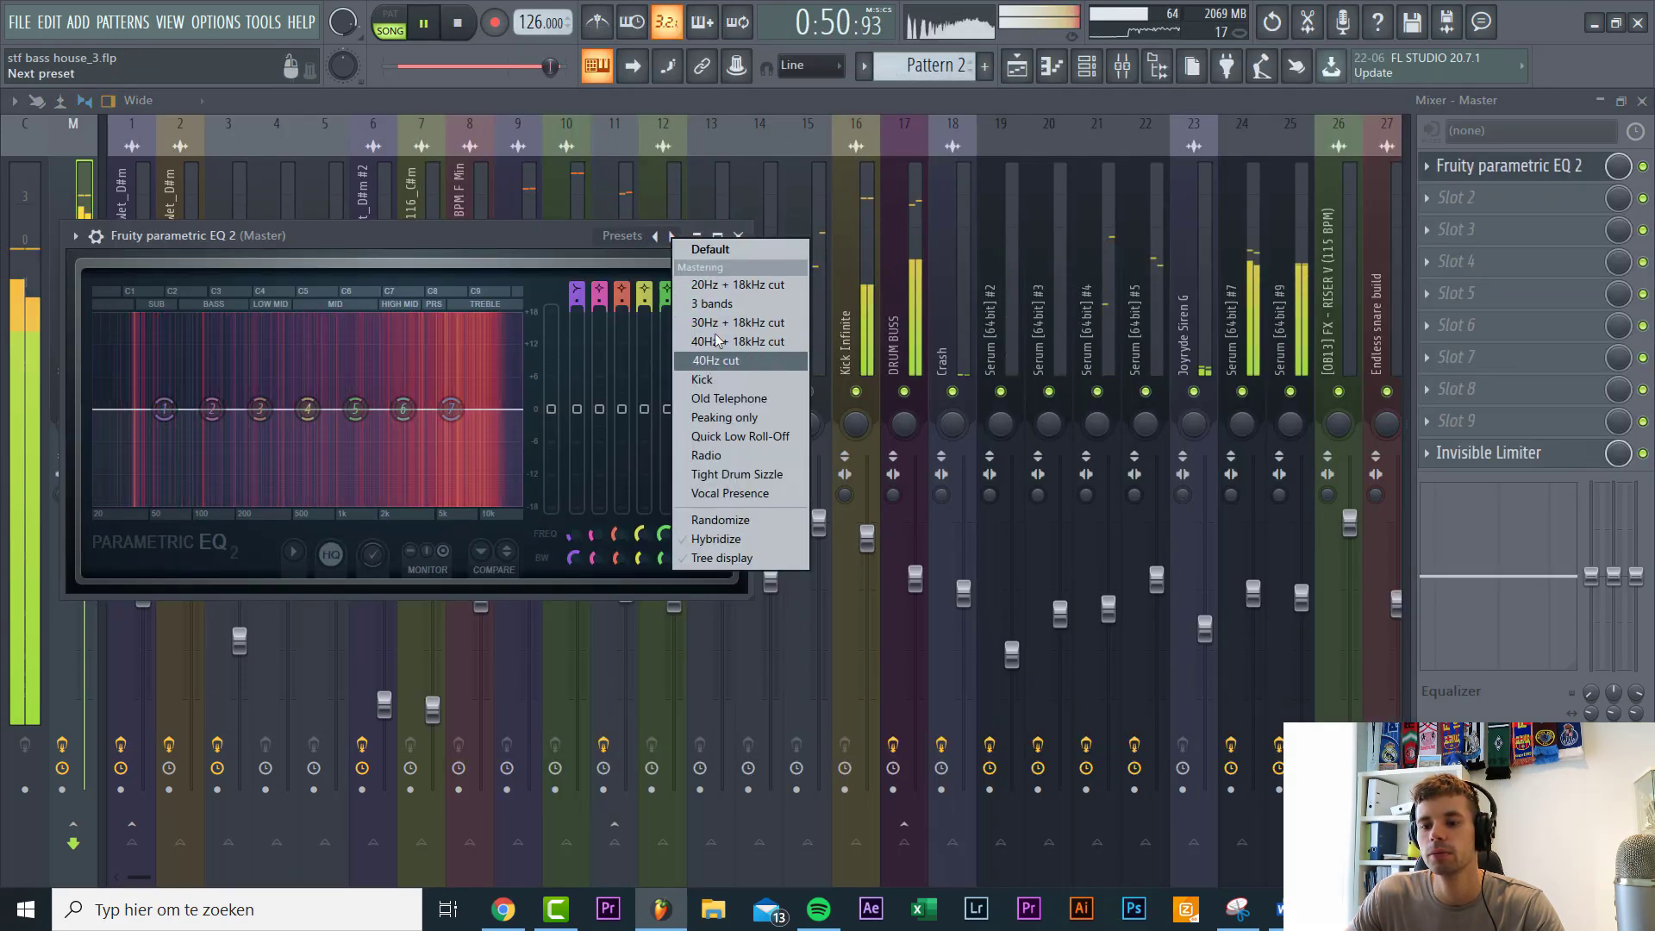
left_click(716, 285)
Step: Raise the Master EQ's band 1 frequency to a low cut around 200 Hz and create an automation clip for it
left_click_drag(581, 533, 581, 493)
right_click(581, 535)
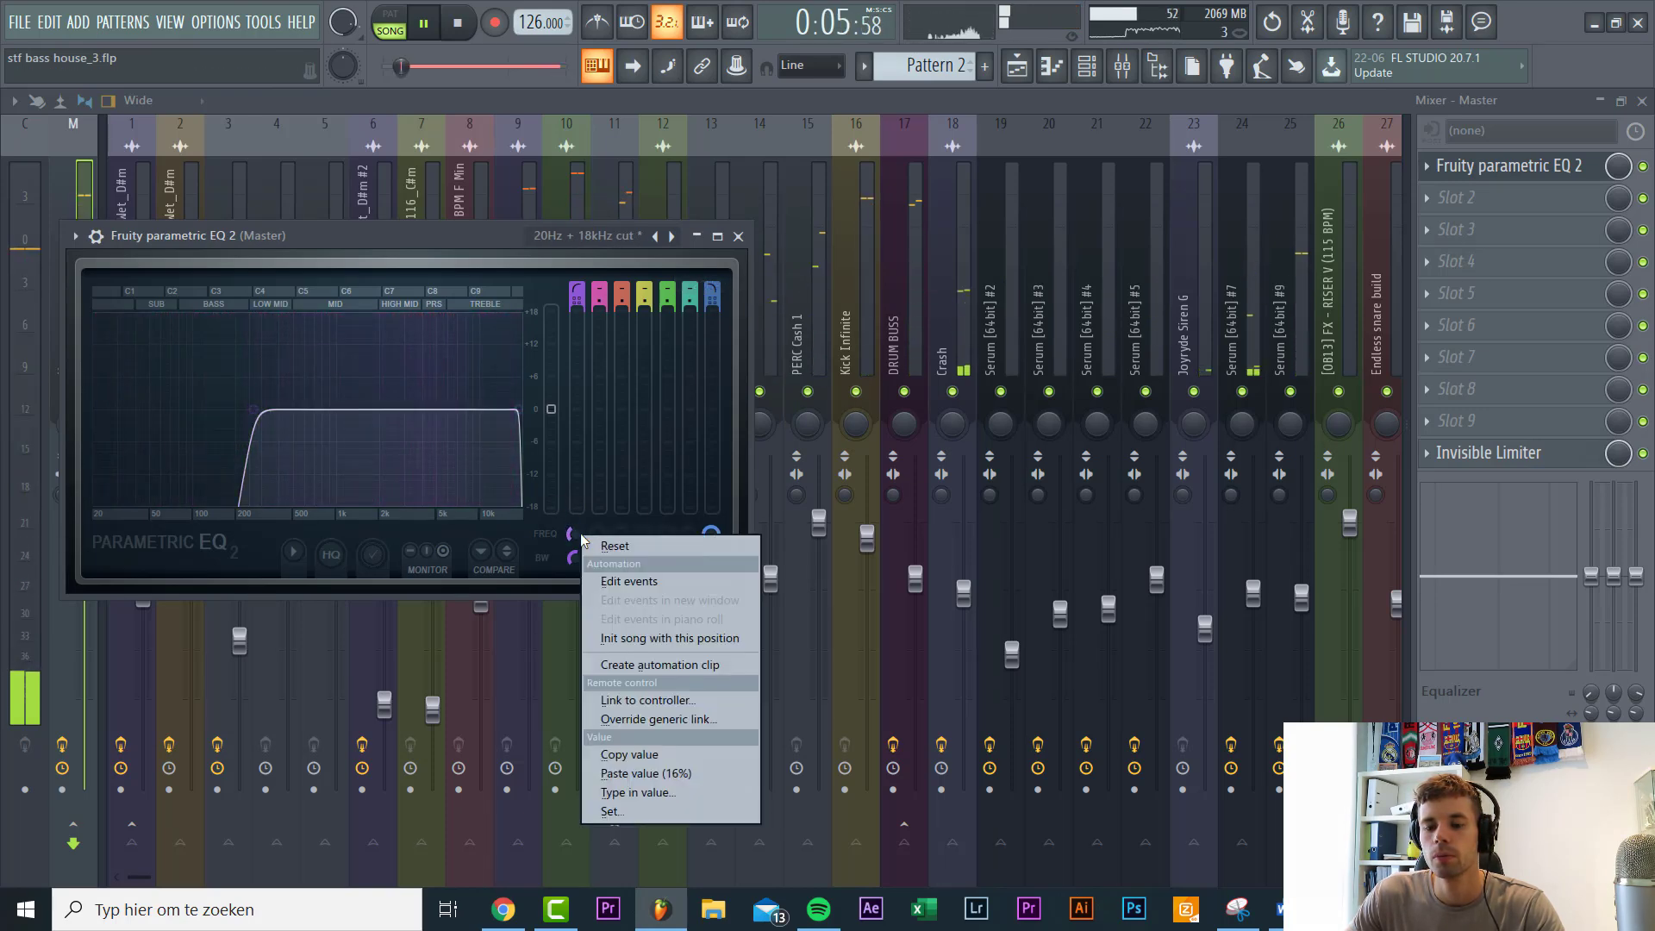
left_click(635, 666)
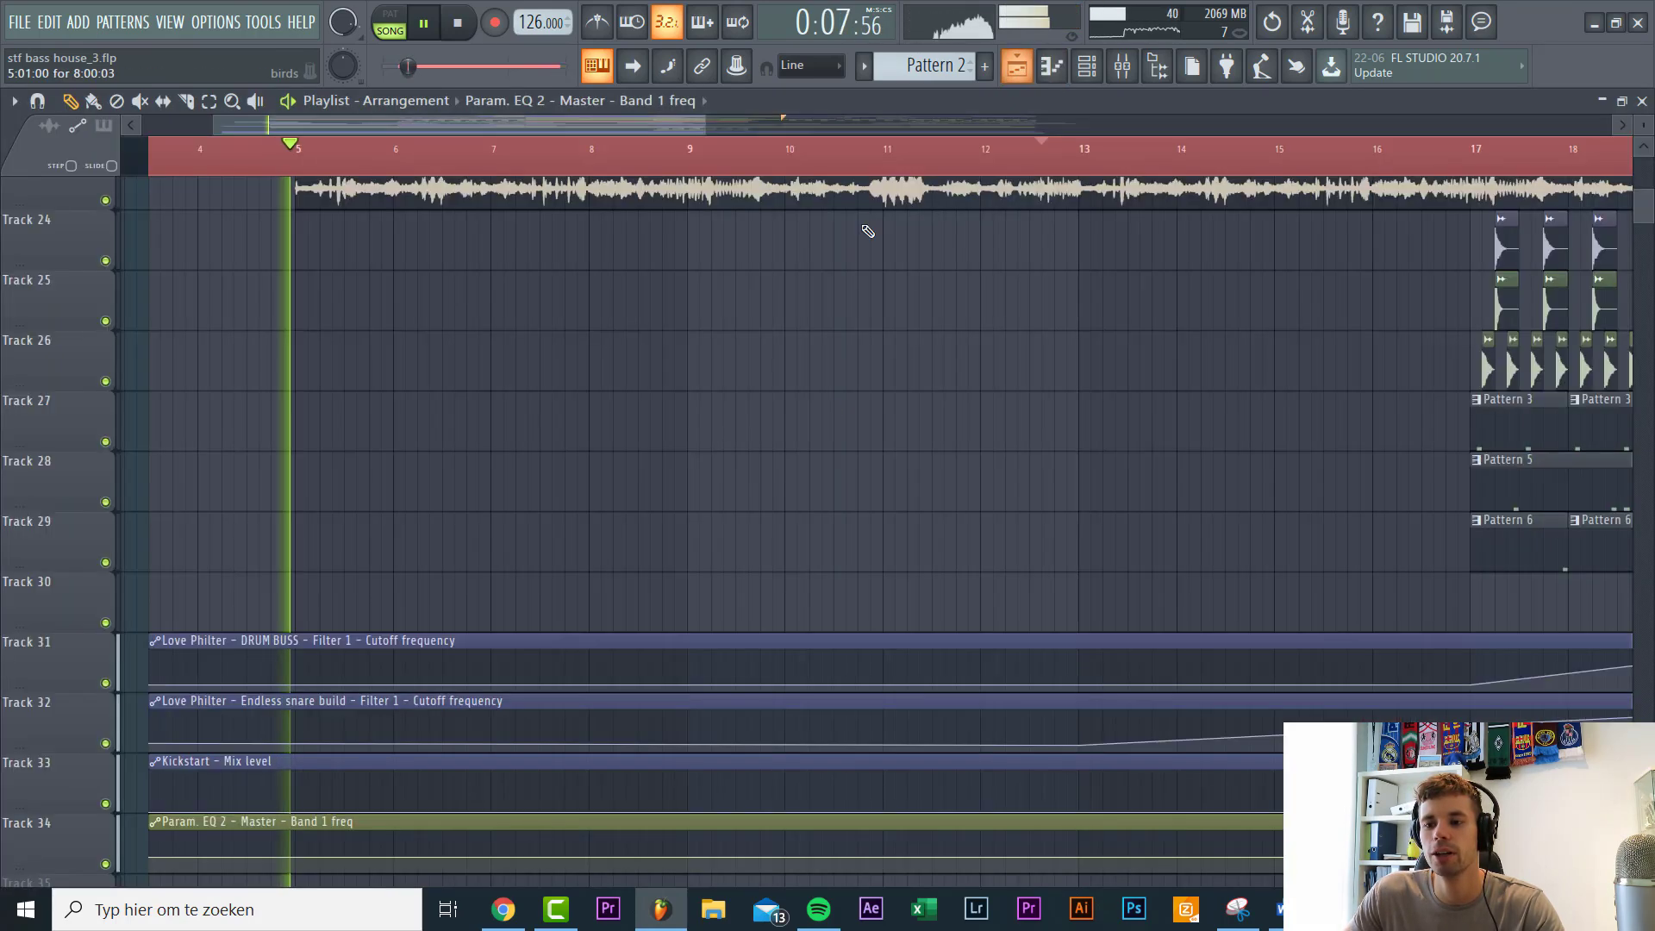
Step: Copy the value of the starting point in the Param. EQ 2 Master band 1 frequency clip on Track 34
scroll(517, 750, "down", 5)
scroll(948, 664, "up", 3)
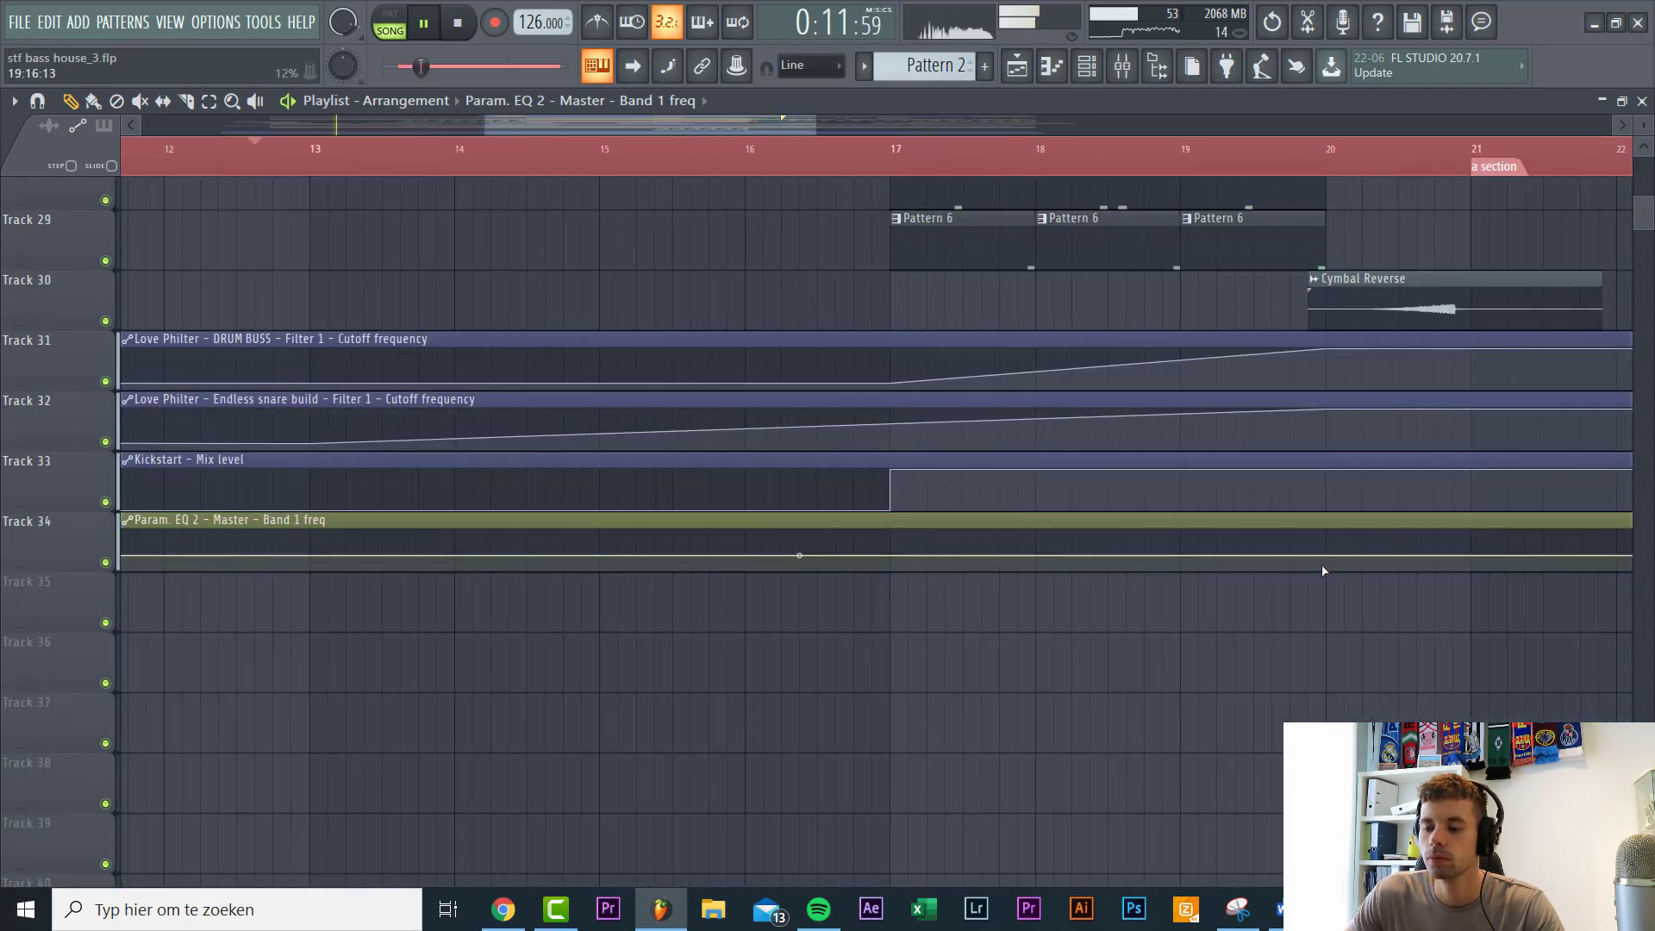
scroll(1324, 571, "down", 3)
scroll(1302, 556, "down", 3)
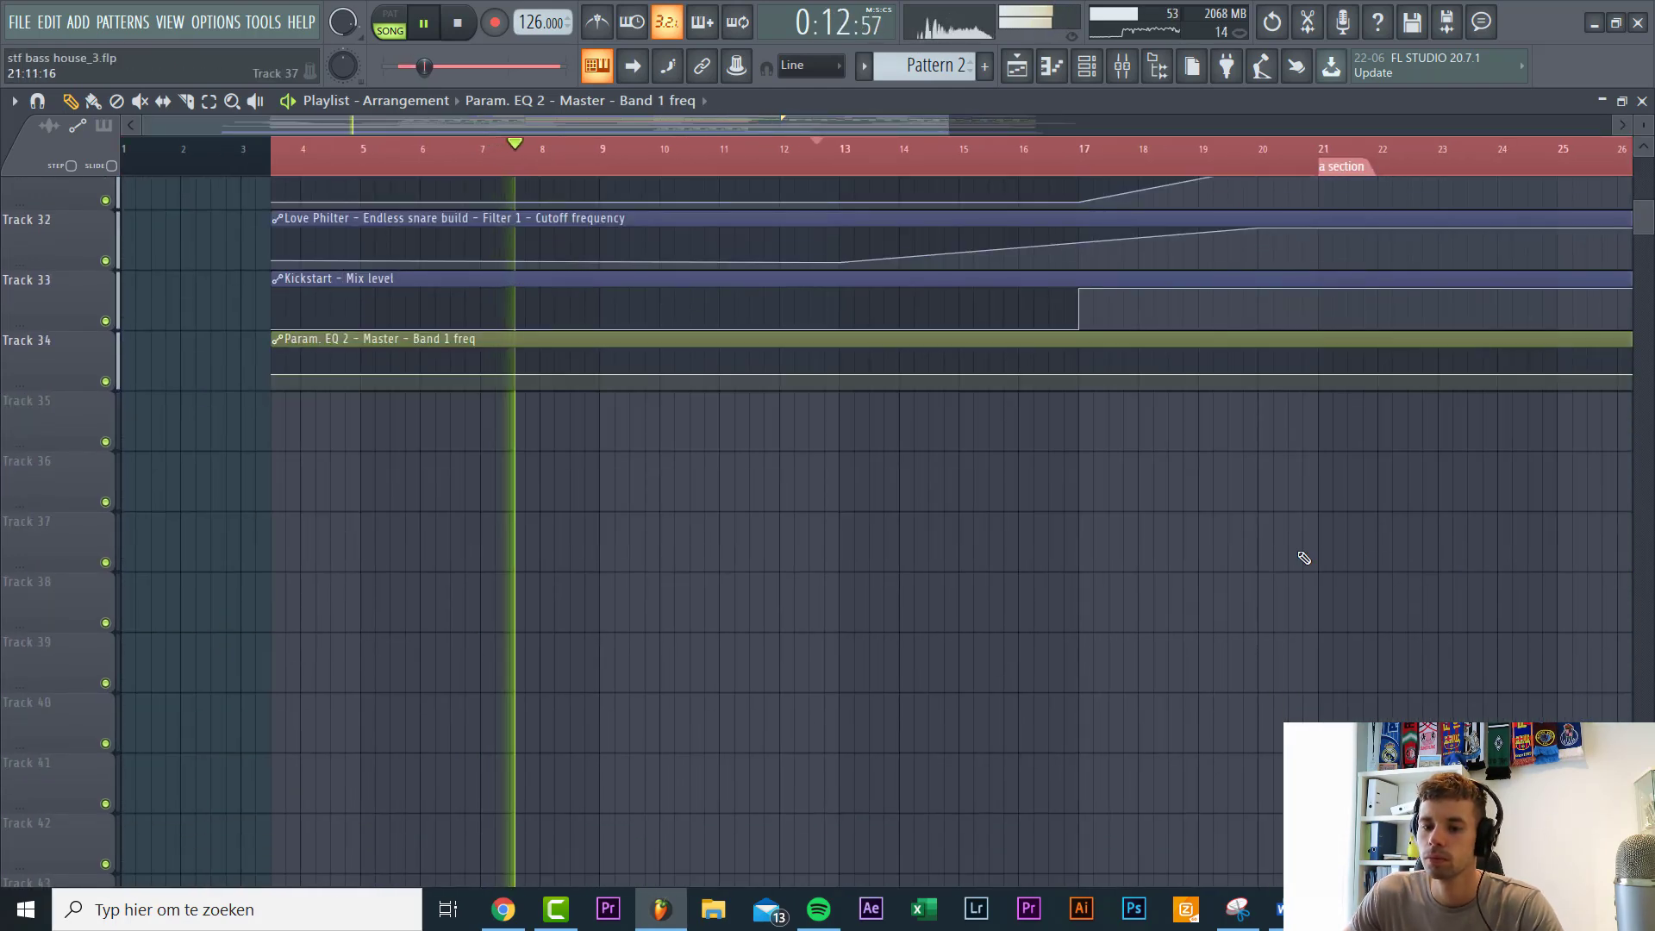
right_click(273, 374)
left_click(366, 694)
scroll(961, 396, "up", 3)
scroll(928, 382, "up", 1)
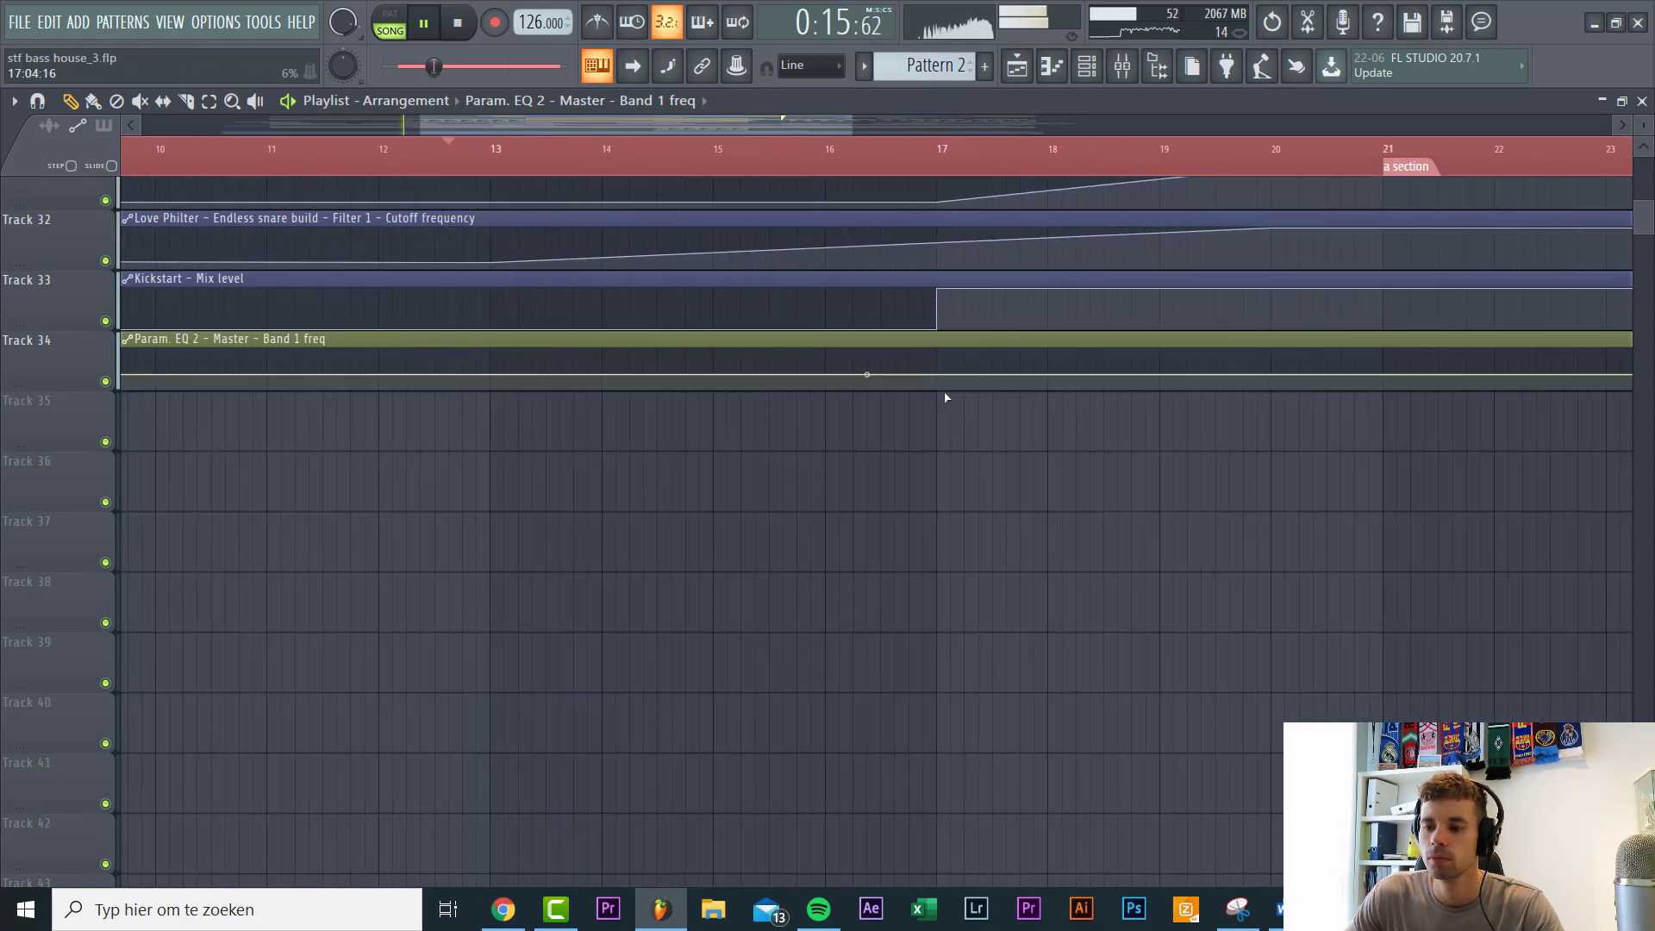
right_click(940, 378)
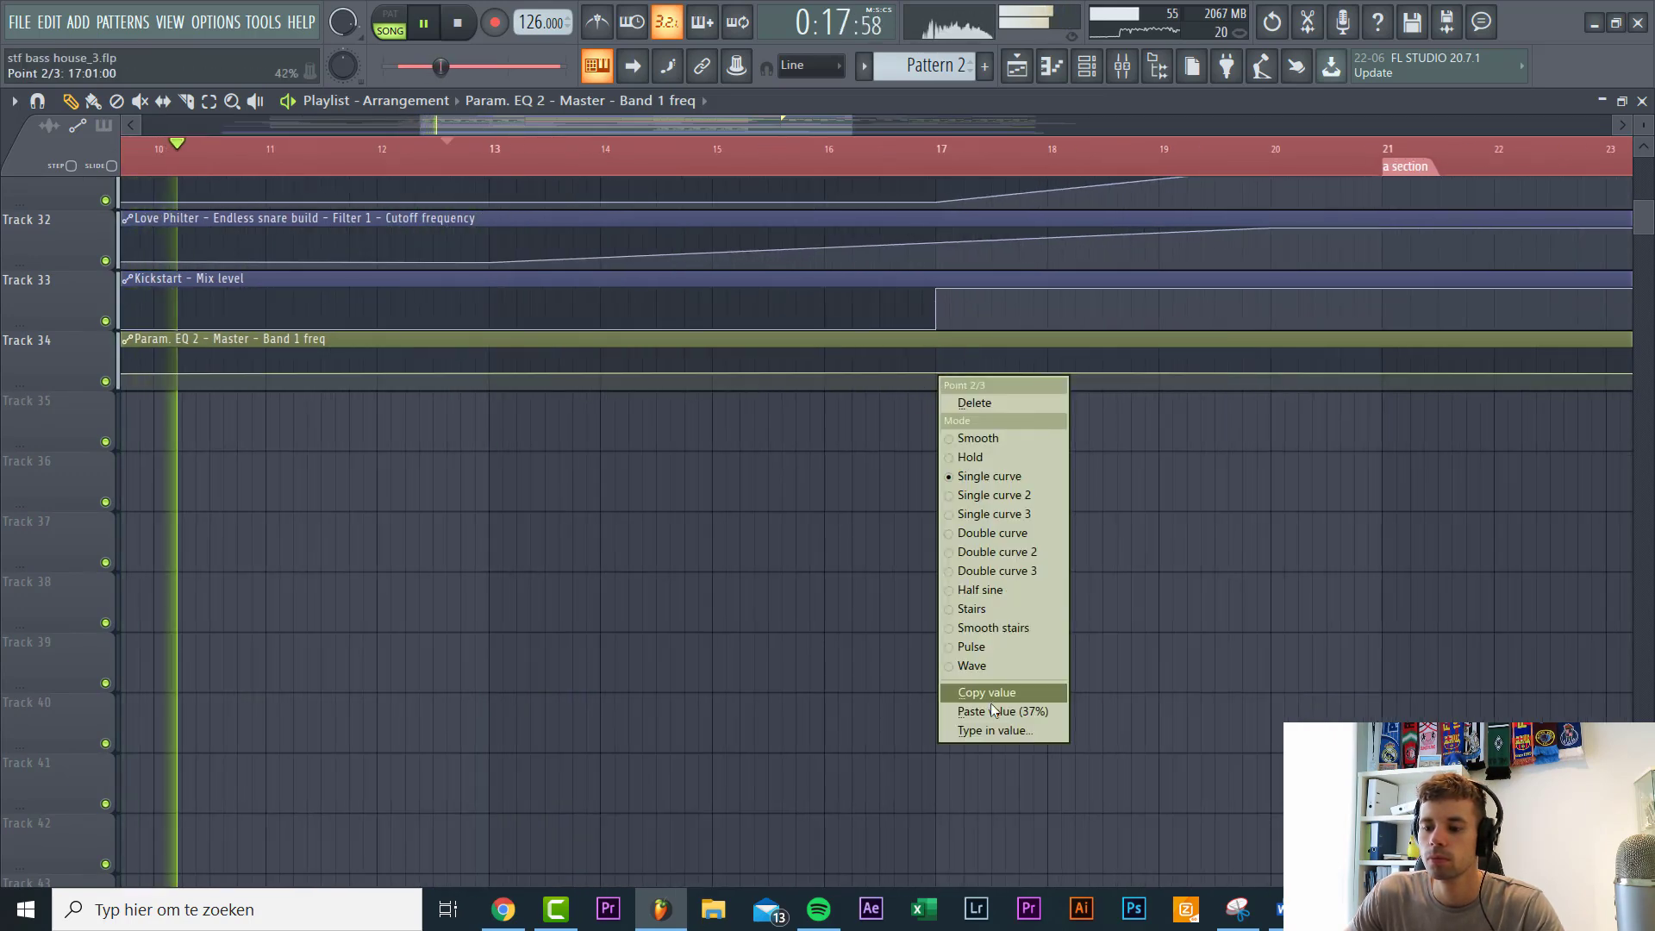
left_click(966, 708)
scroll(802, 417, "up", 2)
scroll(802, 417, "up", 1)
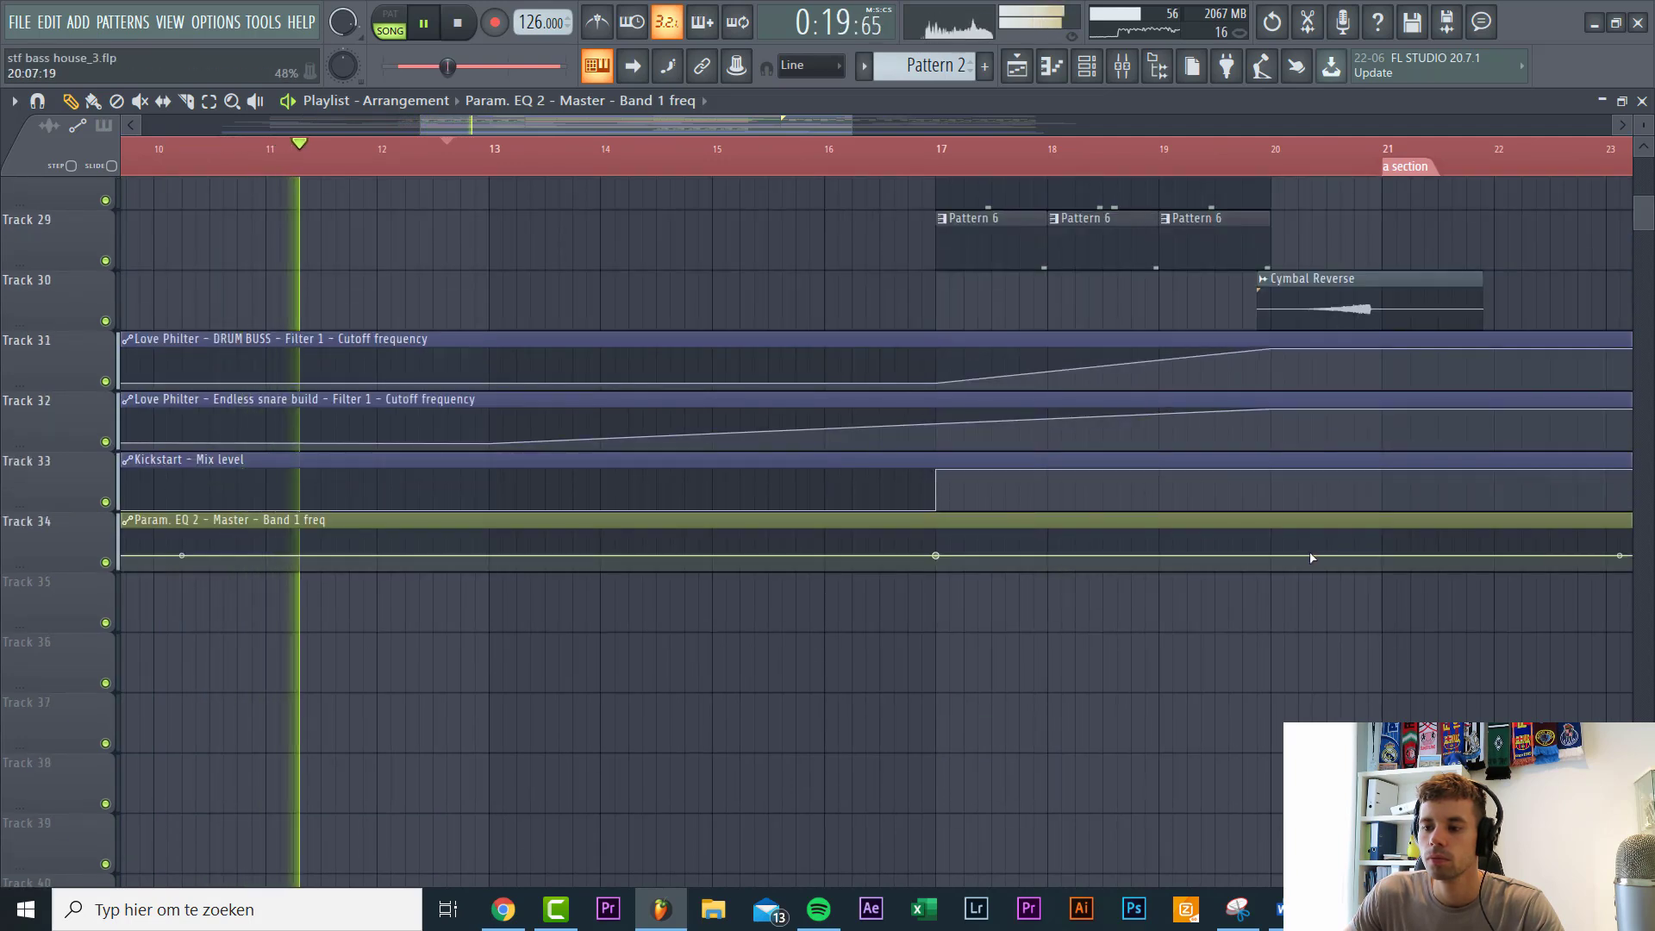
right_click(935, 559)
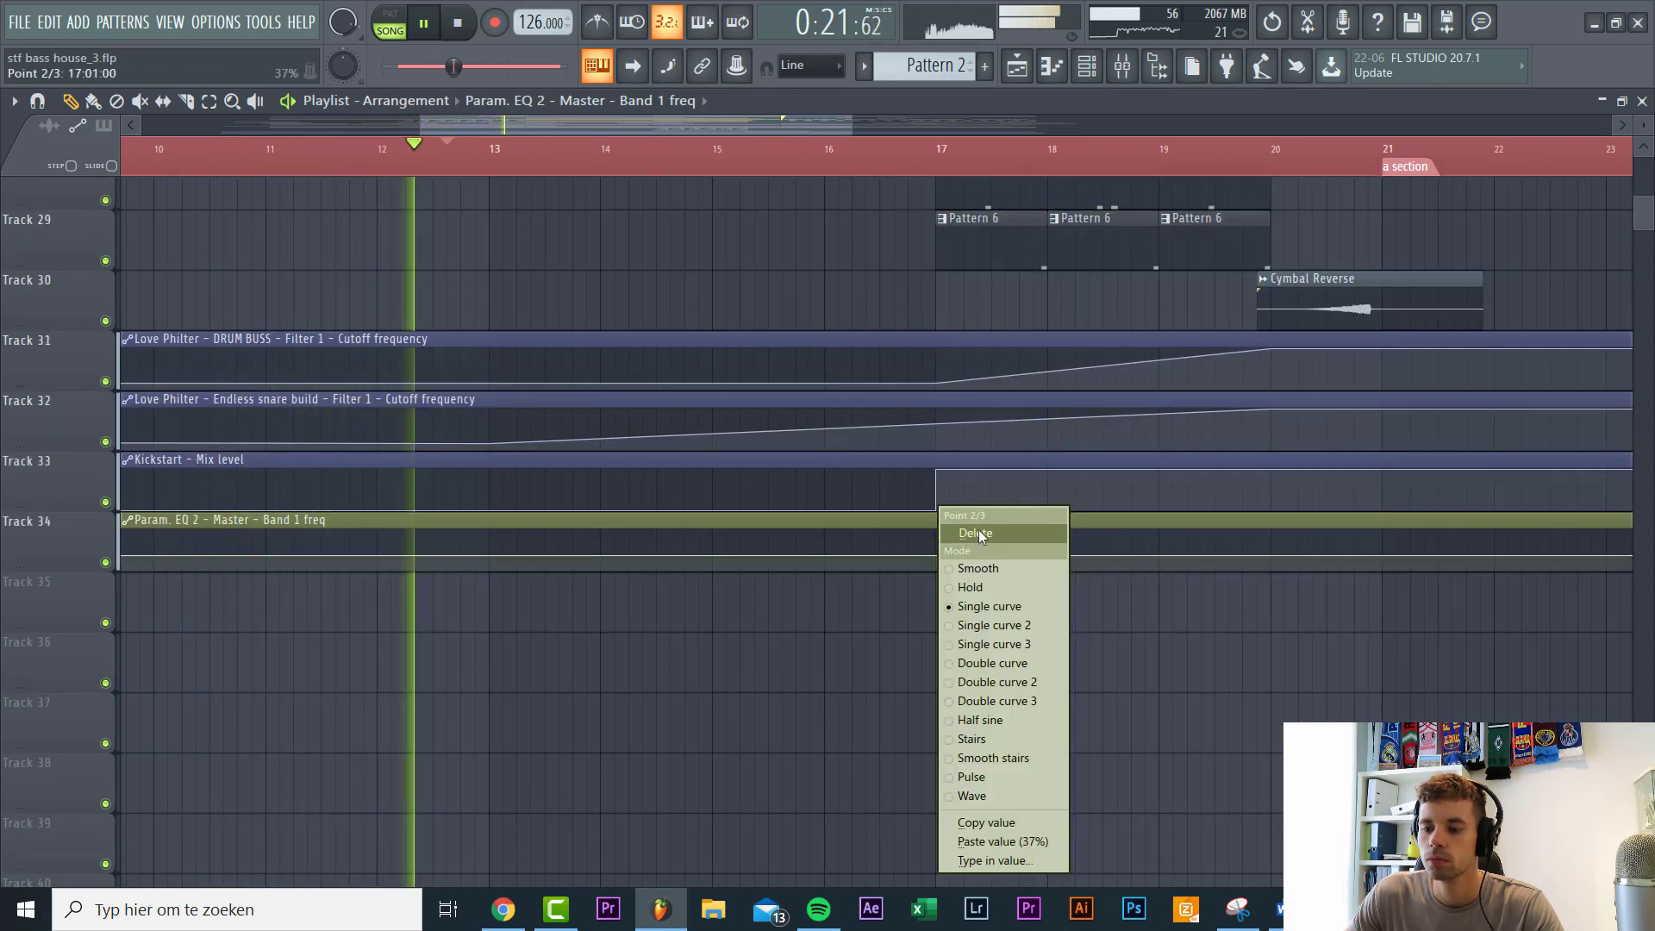
left_click(1000, 535)
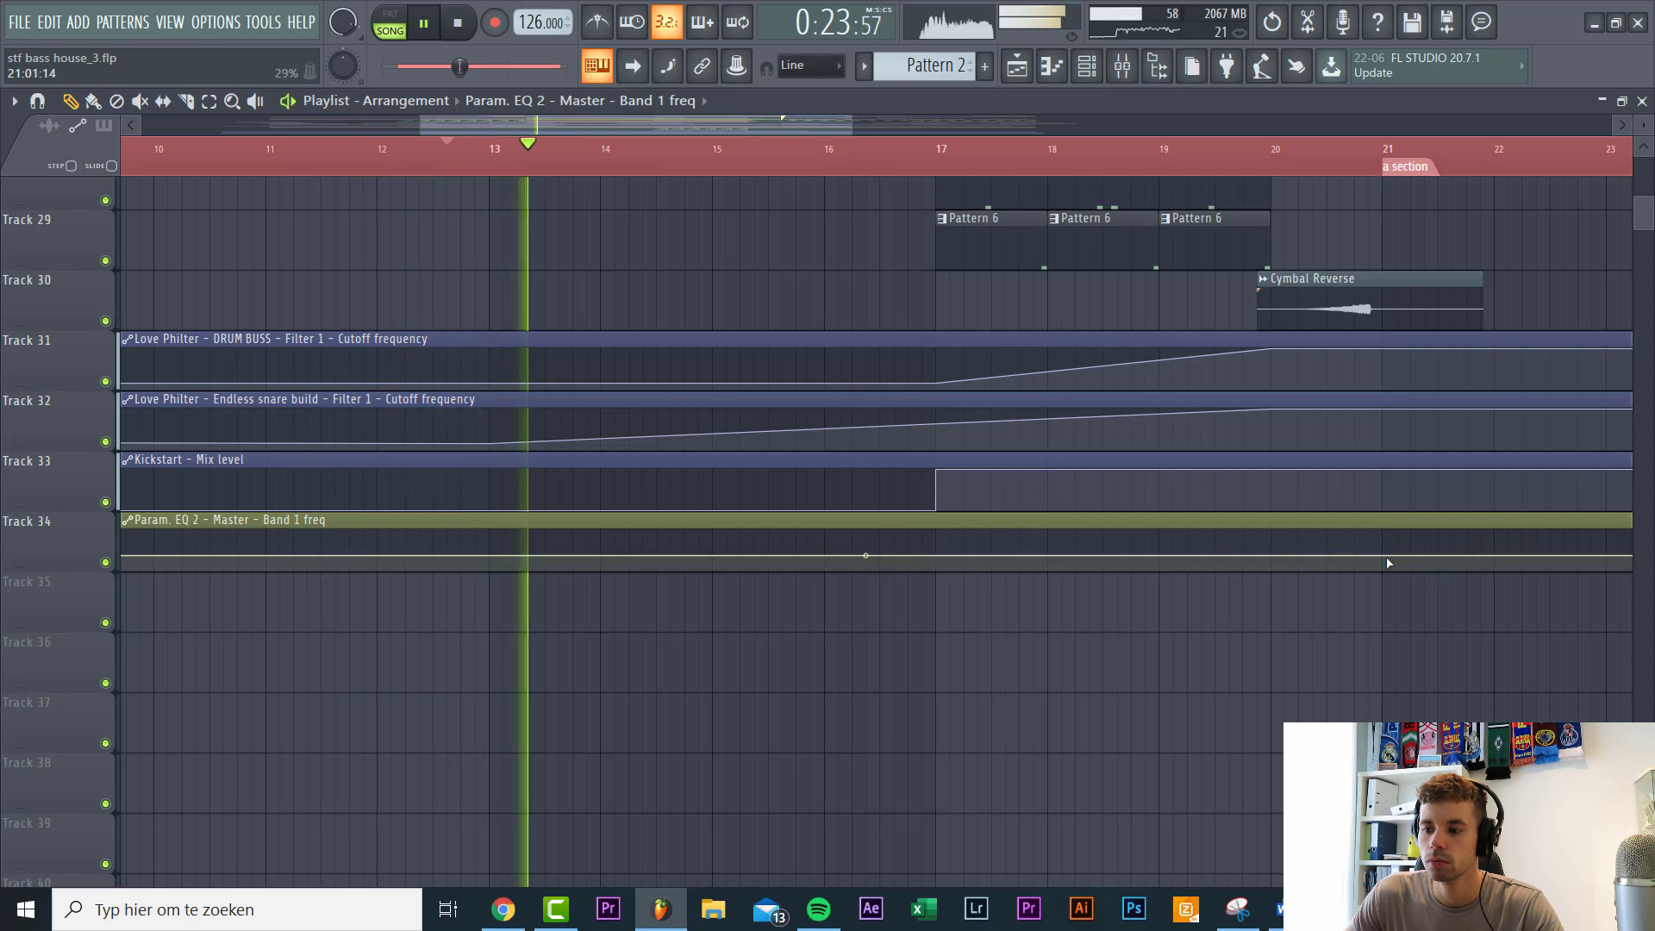
Step: Add points to the band 1 frequency clip: the raised cutoff at 20:13, and 0% at bars 21 and 13
right_click(1363, 554)
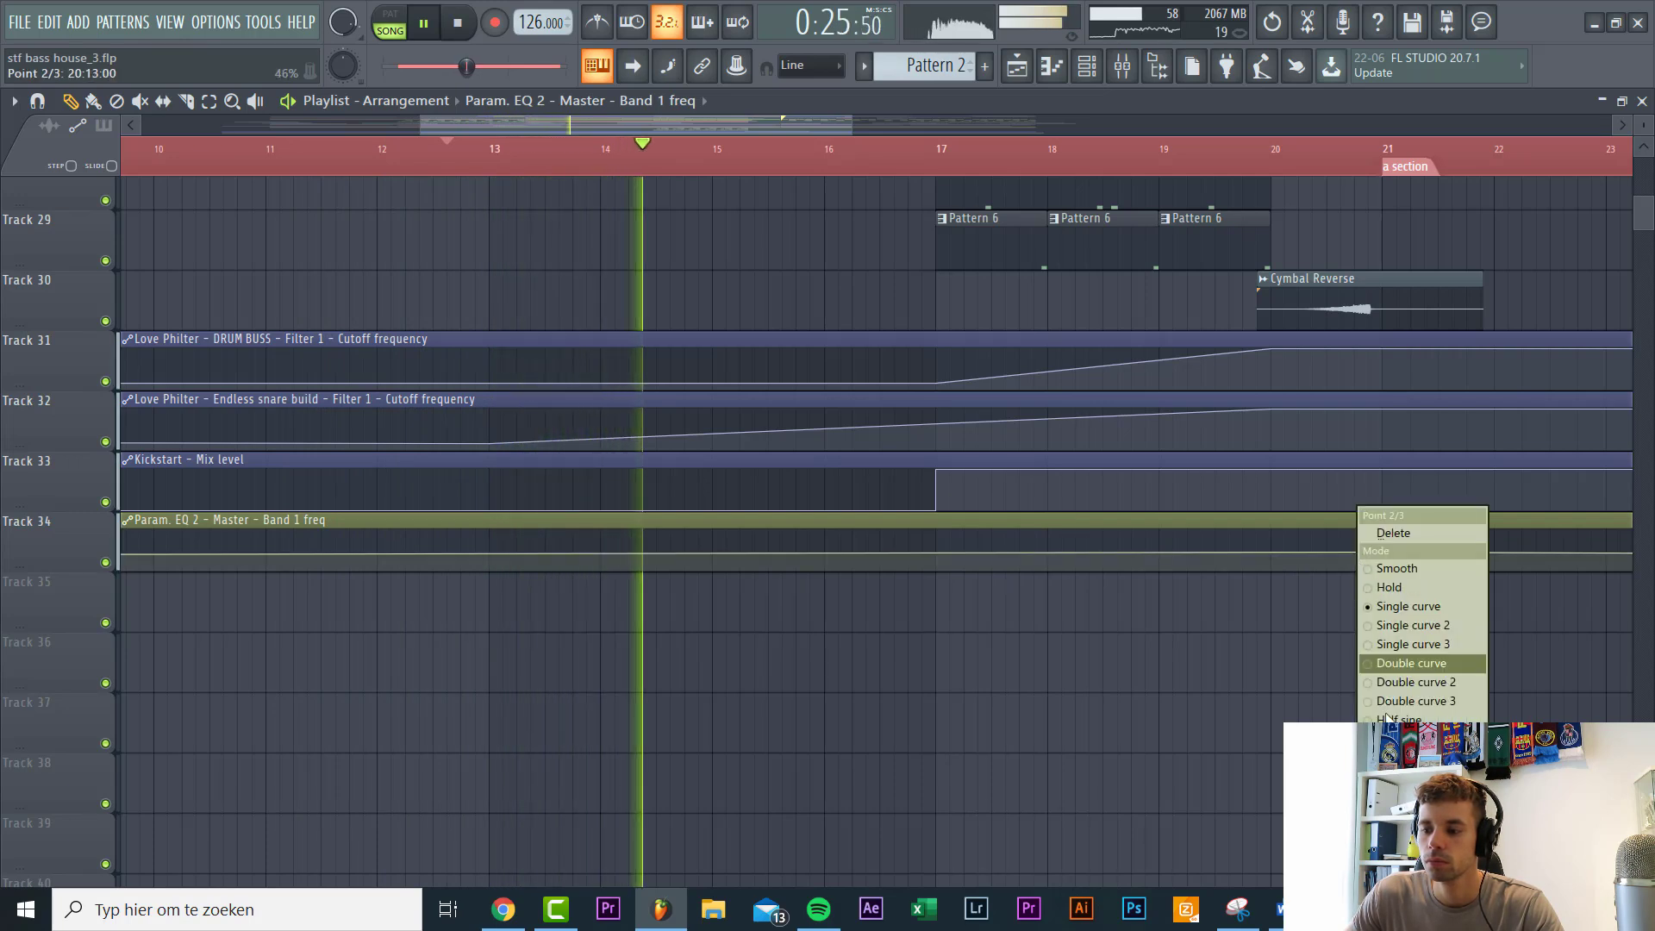
left_click(1399, 667)
right_click(1384, 567)
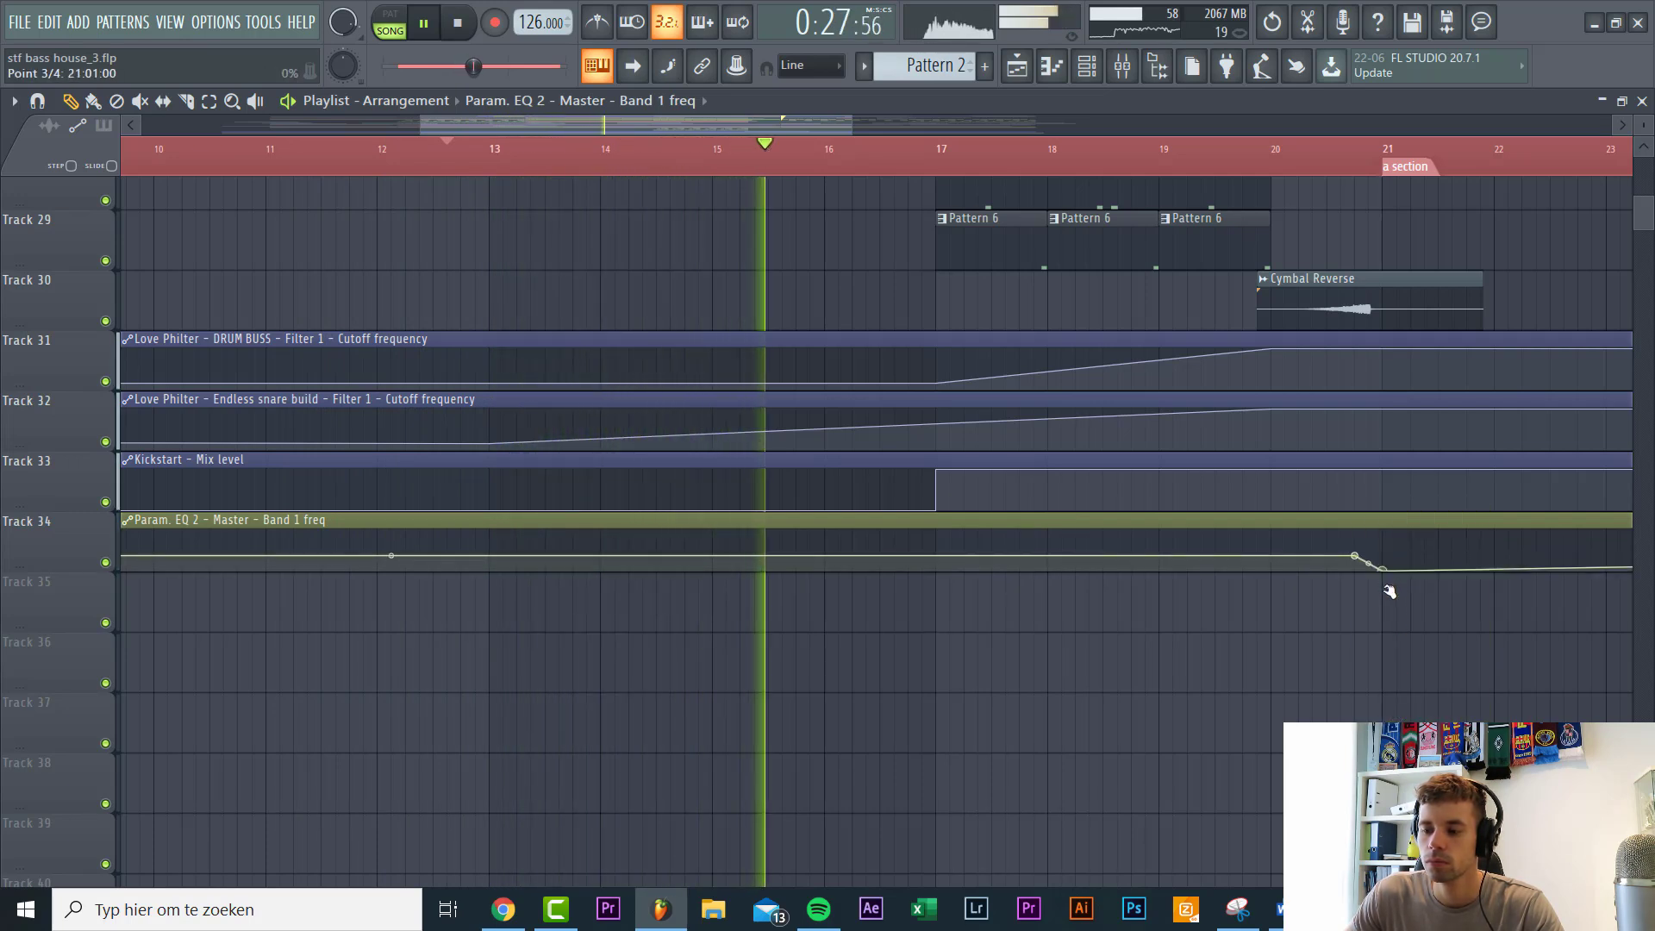
right_click(494, 561)
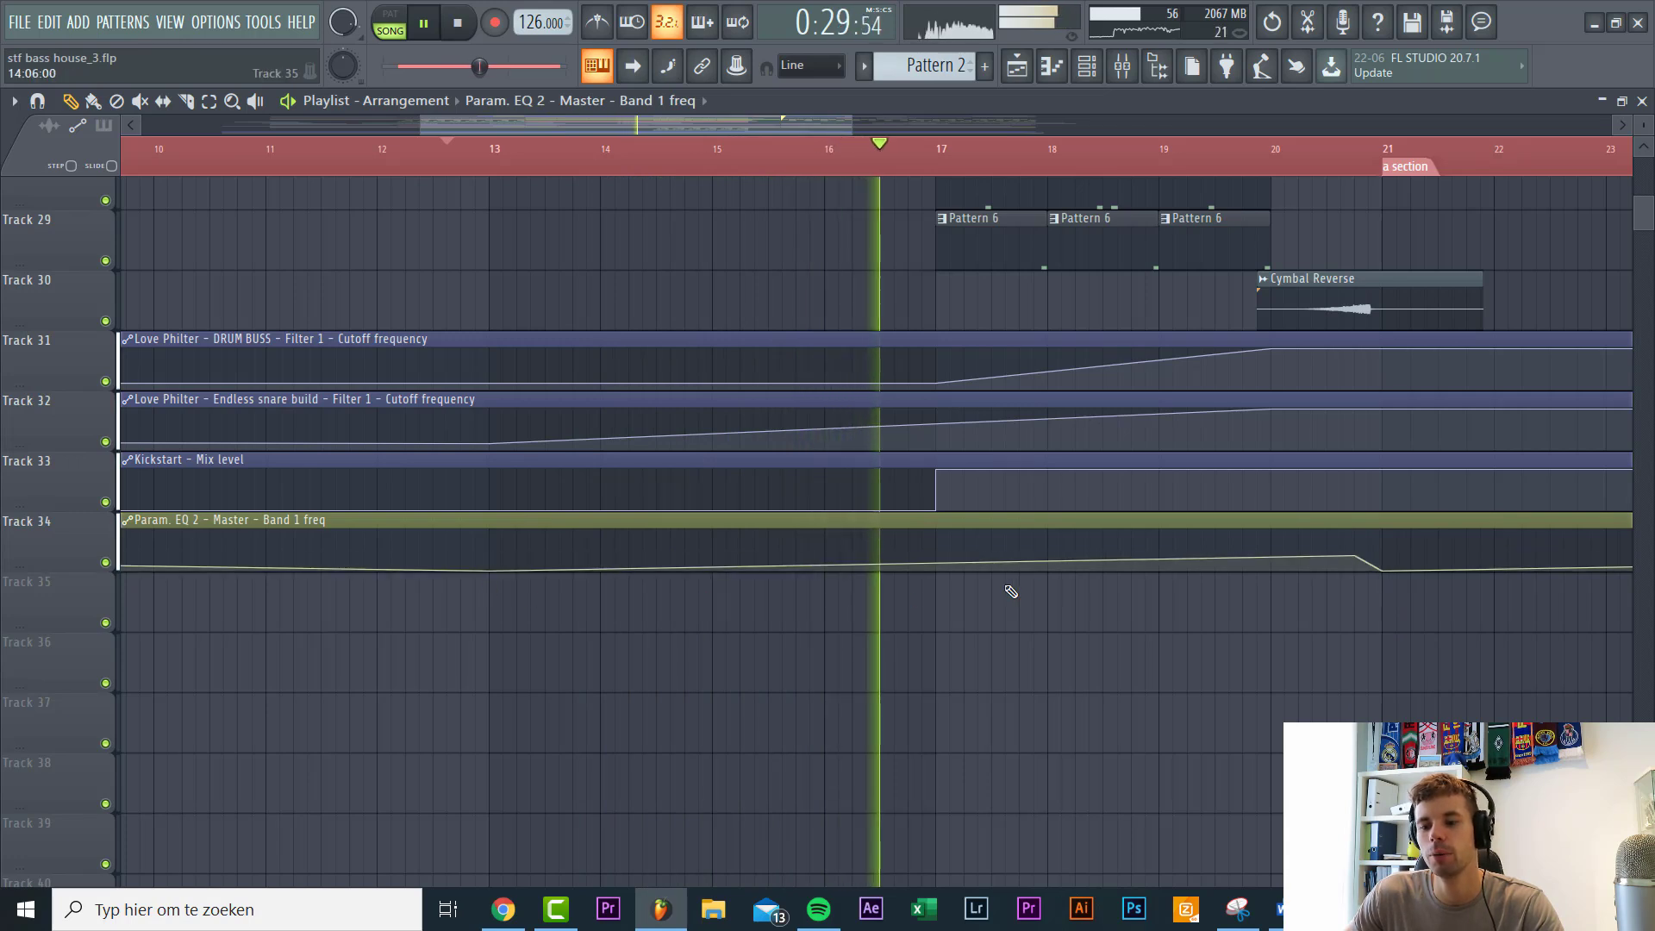
Step: Bend the band 1 frequency ramp from bar 13 to 20:13 into a slow-starting curve and refine it during playback
left_click_drag(922, 564, 921, 570)
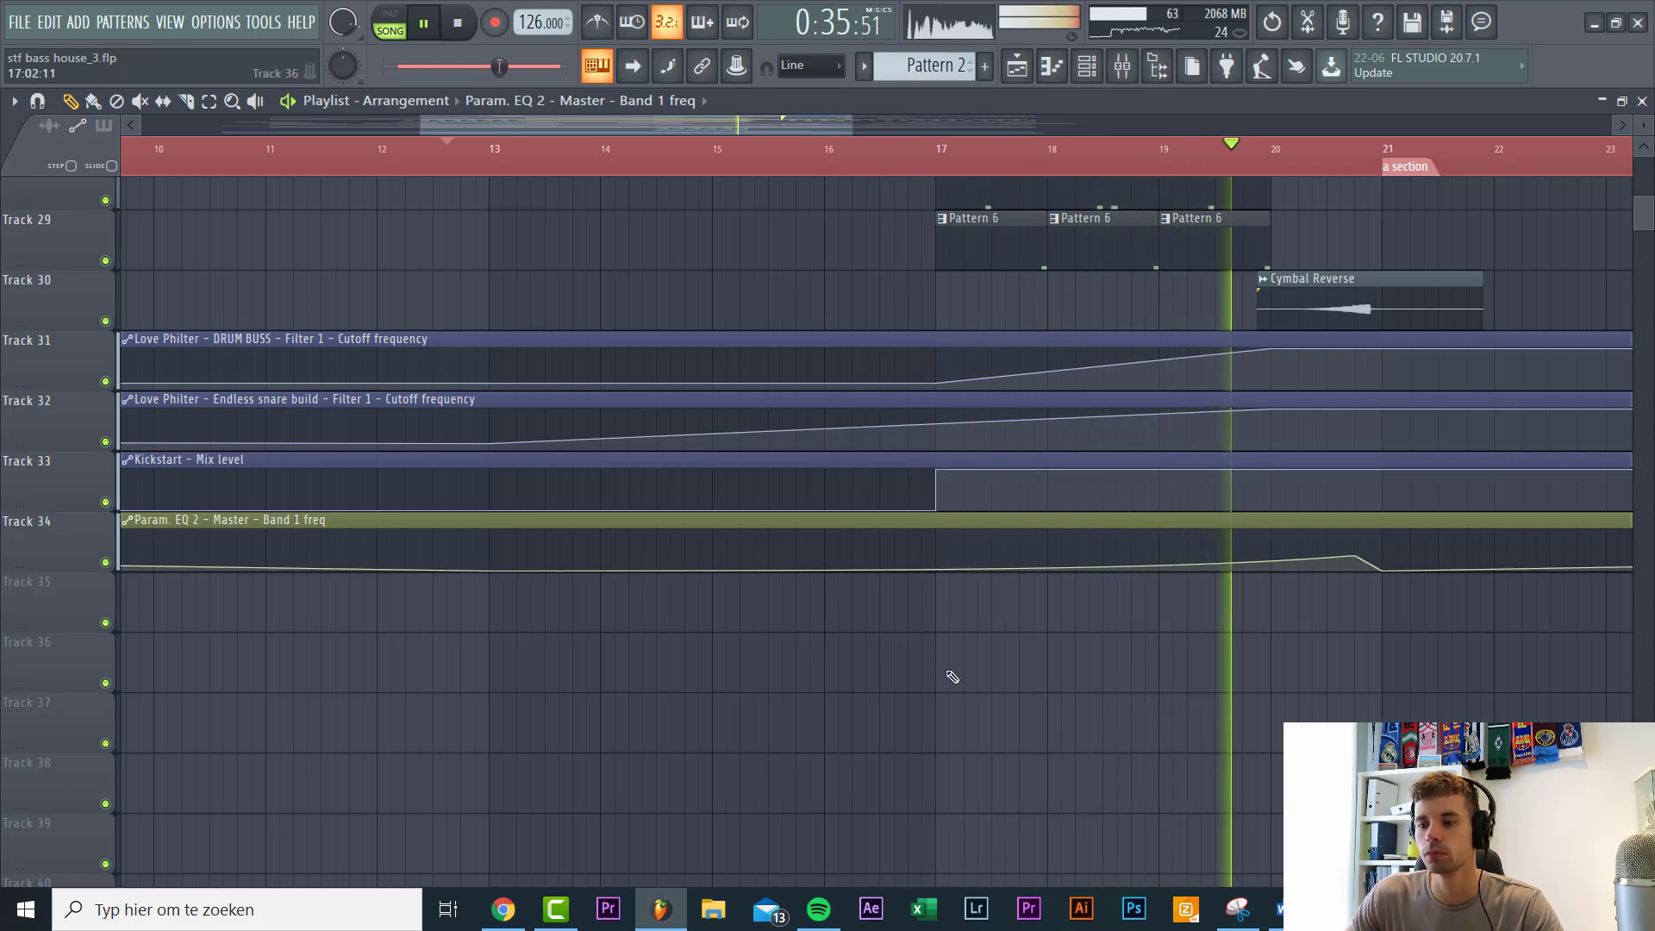
scroll(948, 586, "up", 1)
key("space")
key("space")
left_click_drag(922, 630, 922, 629)
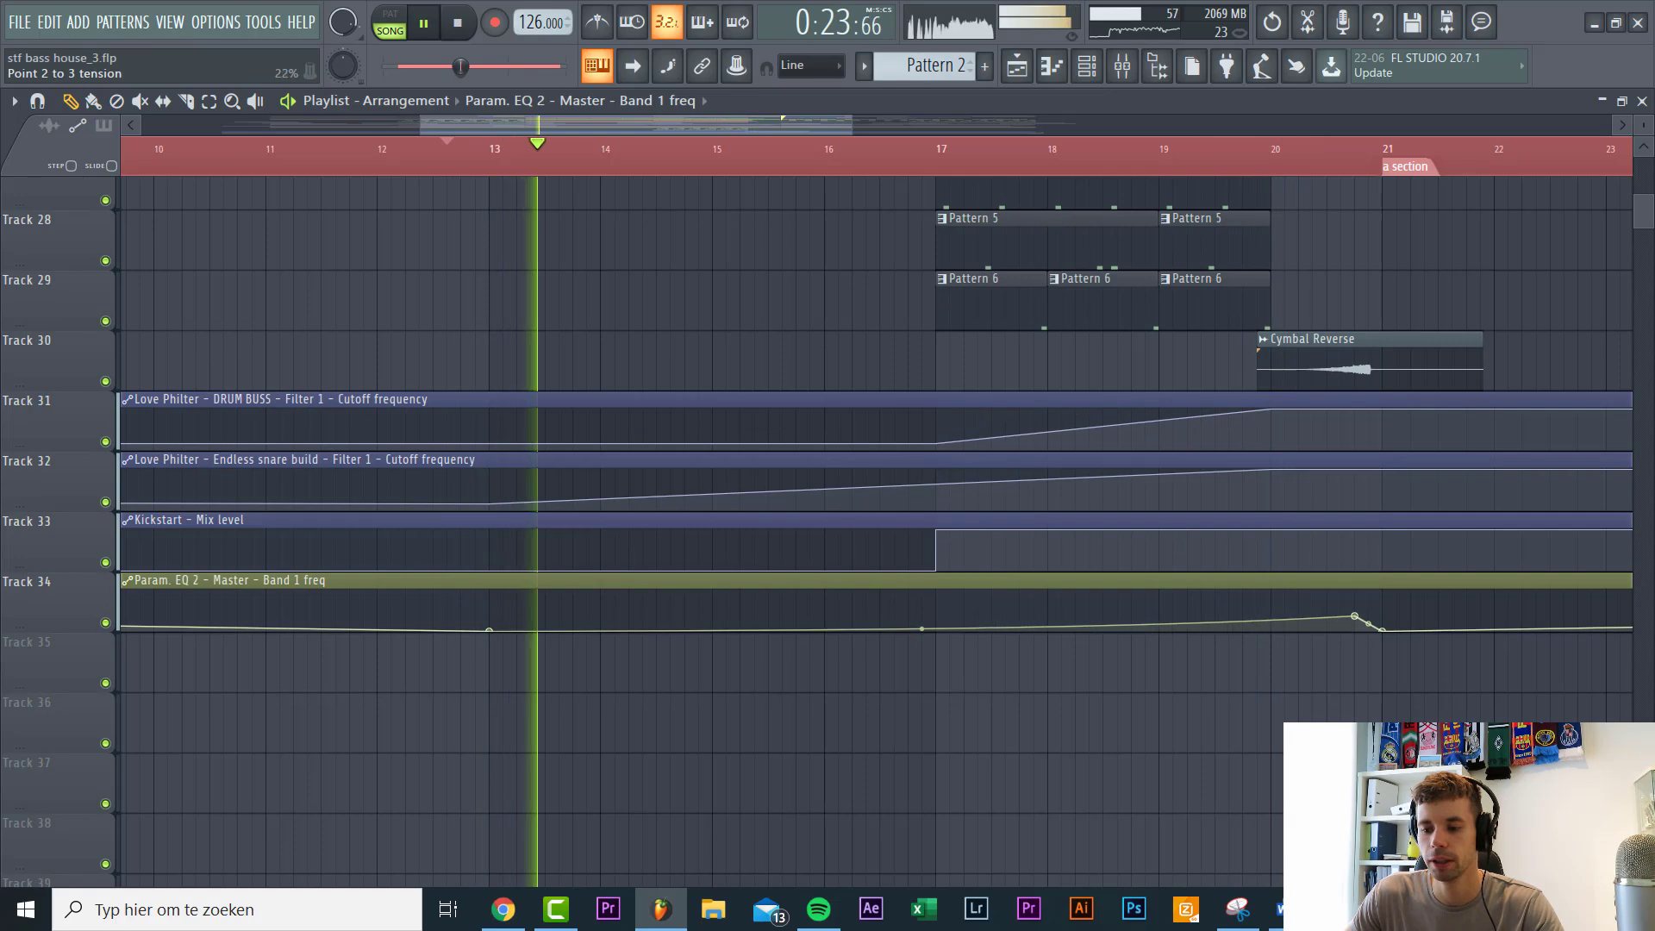
Step: Load Endless Smile in slot 2 of the Master track
left_click(1123, 65)
left_click(1450, 199)
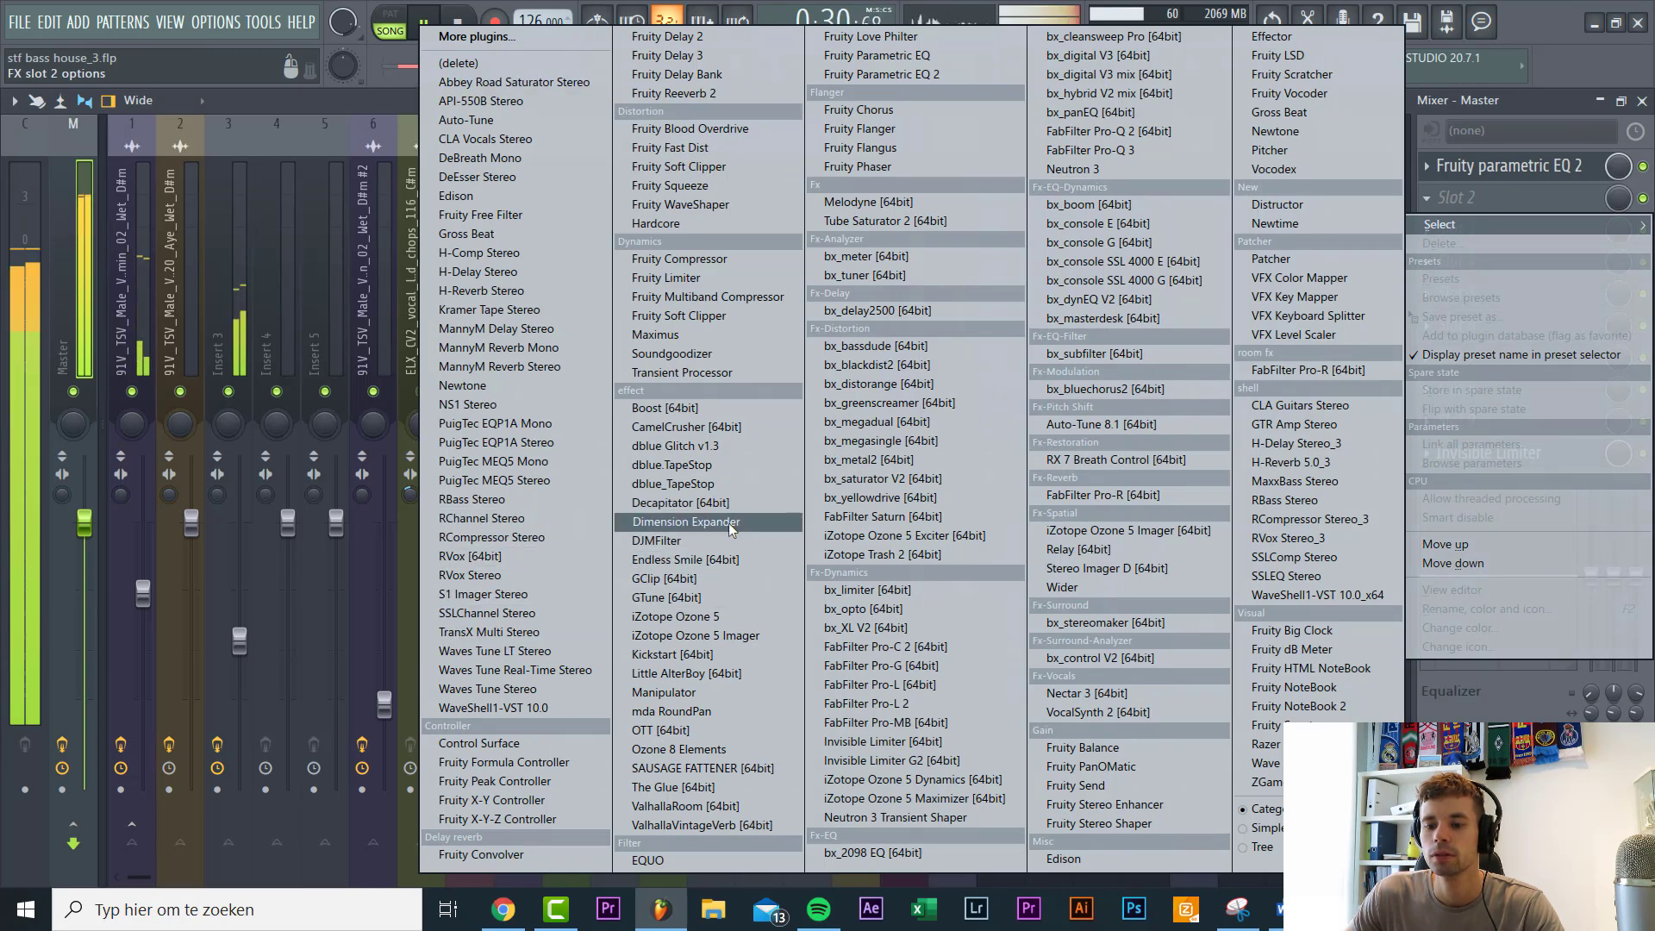
left_click(686, 559)
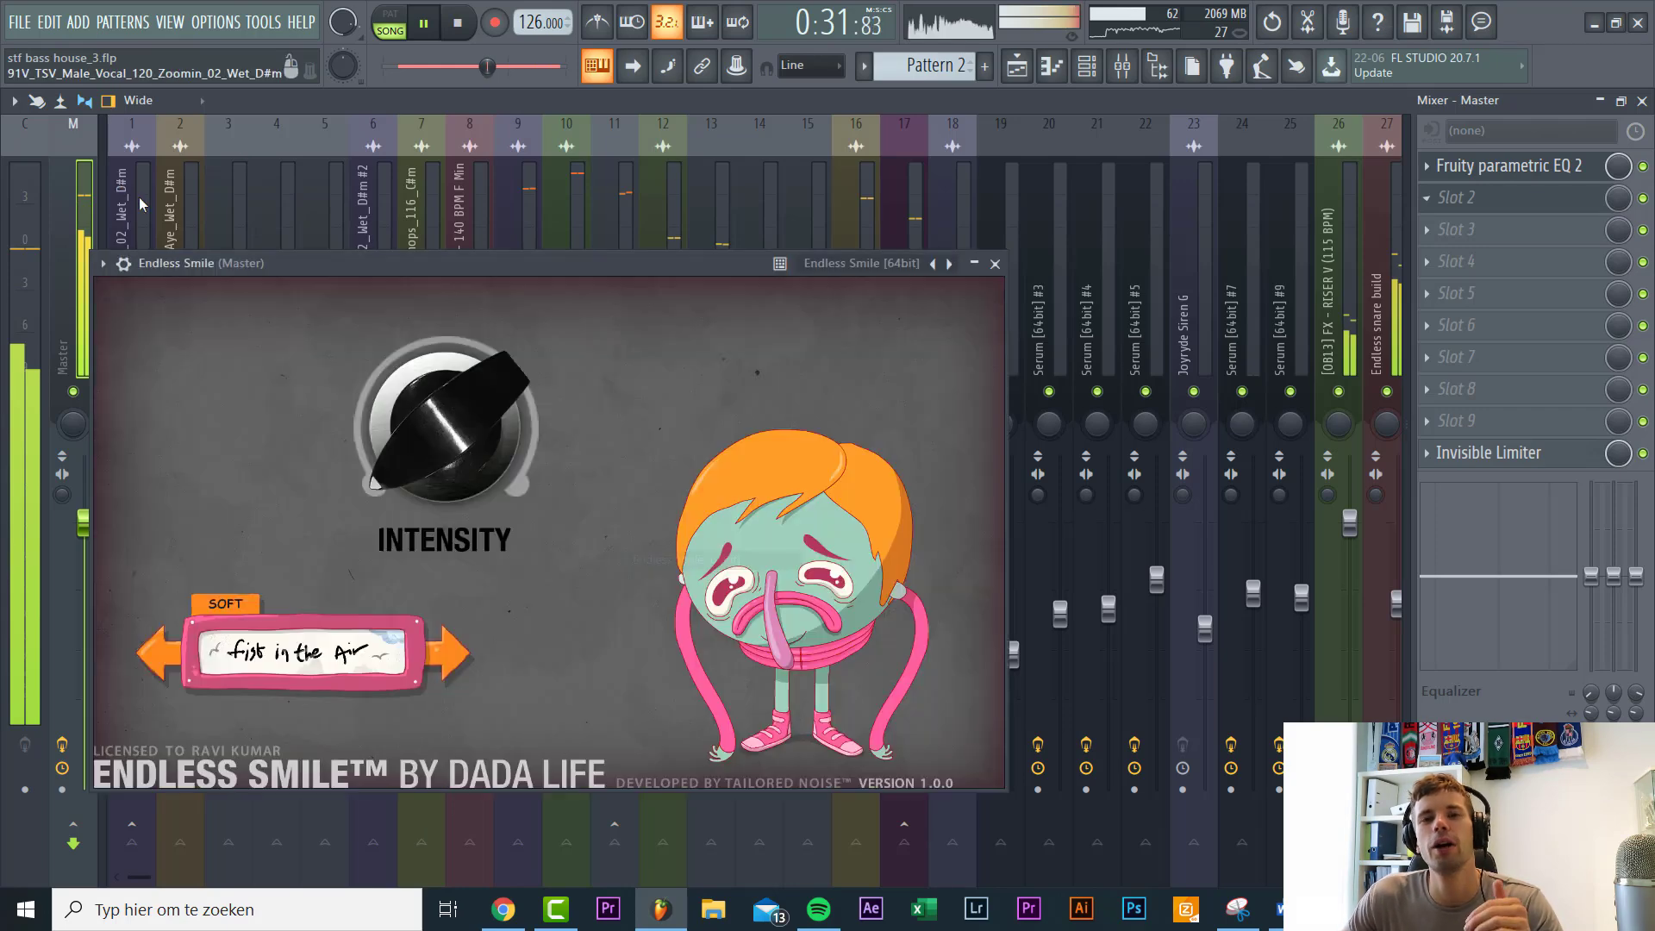
Step: Switch Endless Smile to the Helium Jumping preset and set its intensity to about 78%
left_click_drag(429, 441, 472, 694)
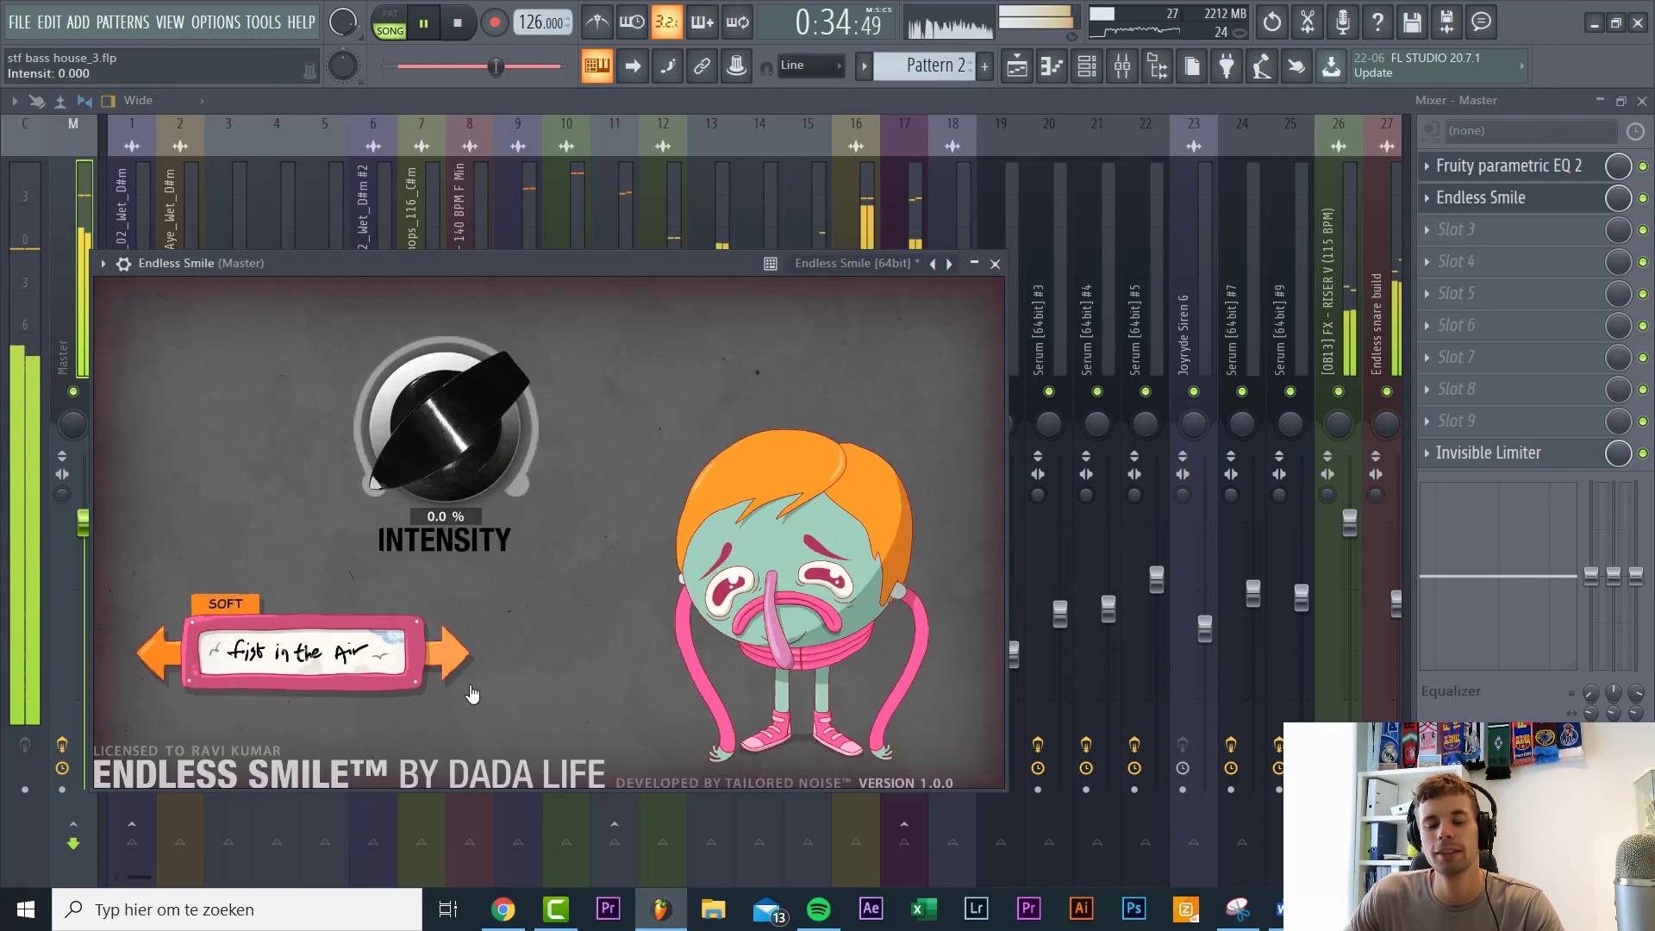
left_click(172, 662)
left_click_drag(444, 431, 449, 313)
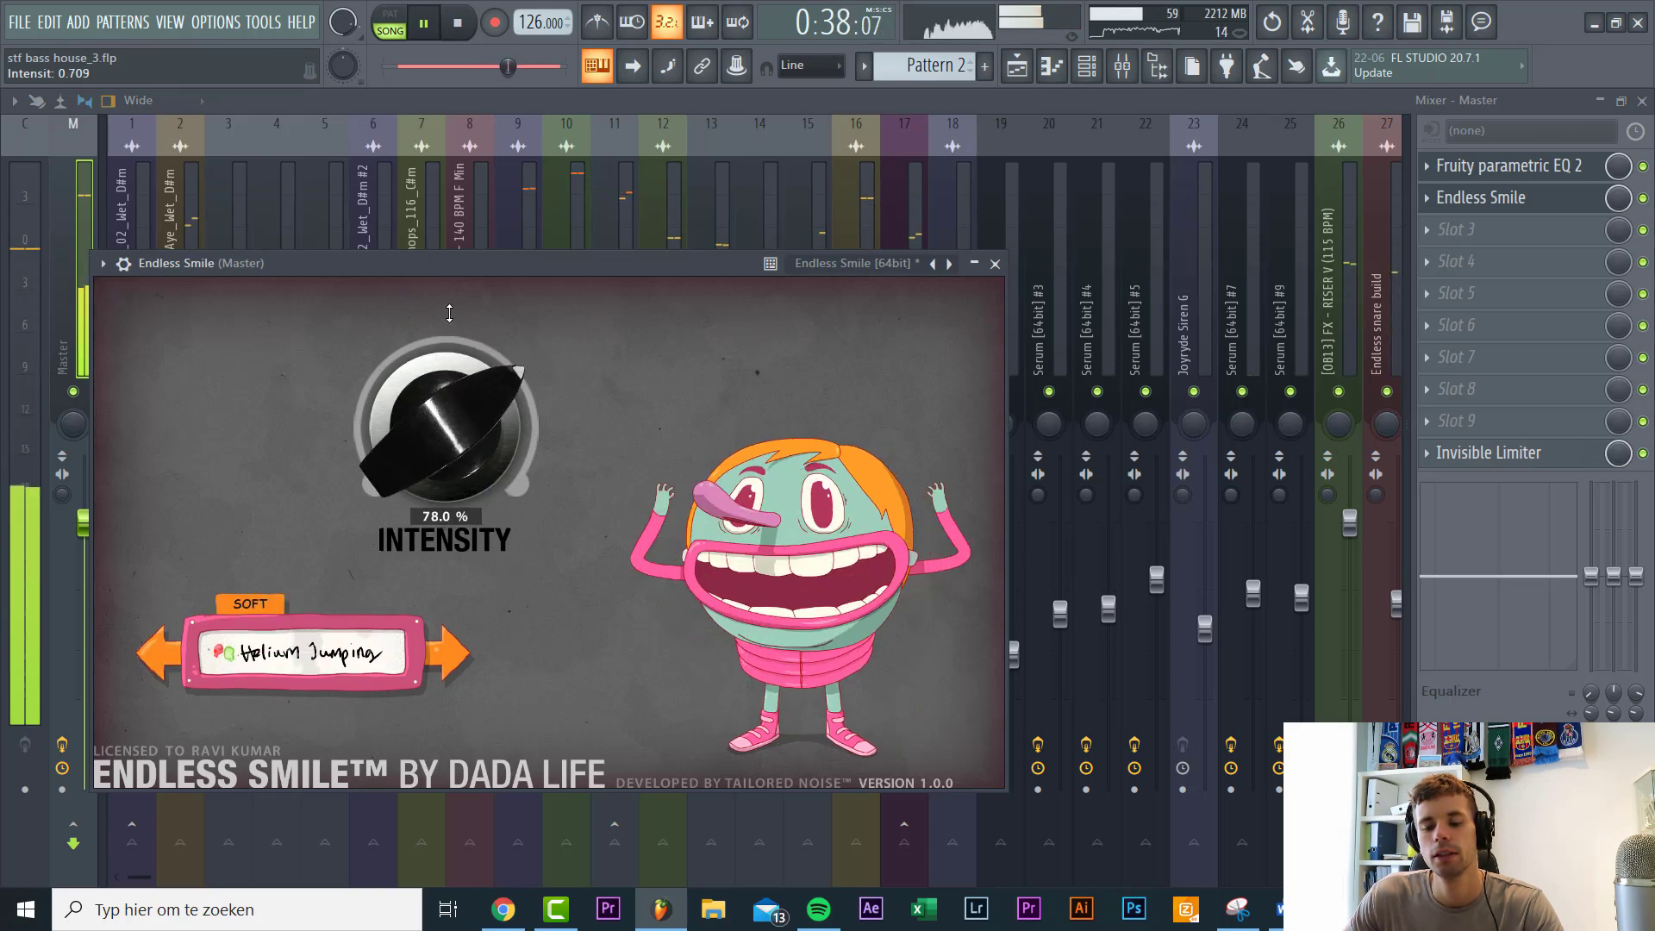
Step: Create an automation clip for the last tweaked parameter, Endless Smile's intensity, and return to the playlist
left_click(263, 21)
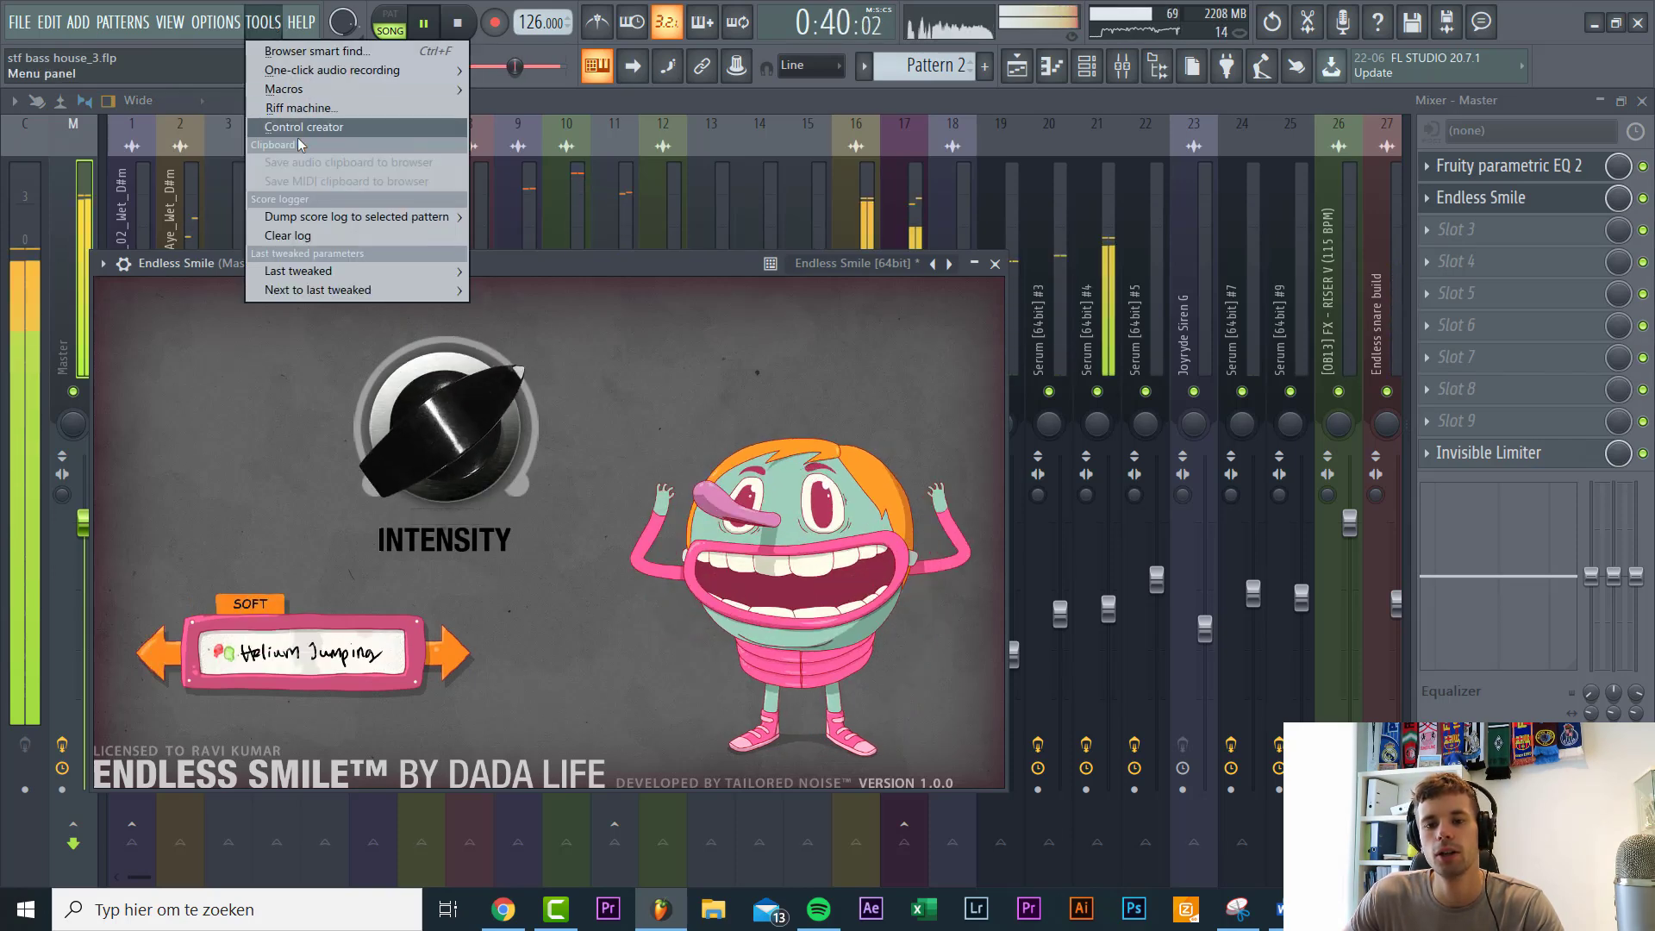
mouse_move(333, 271)
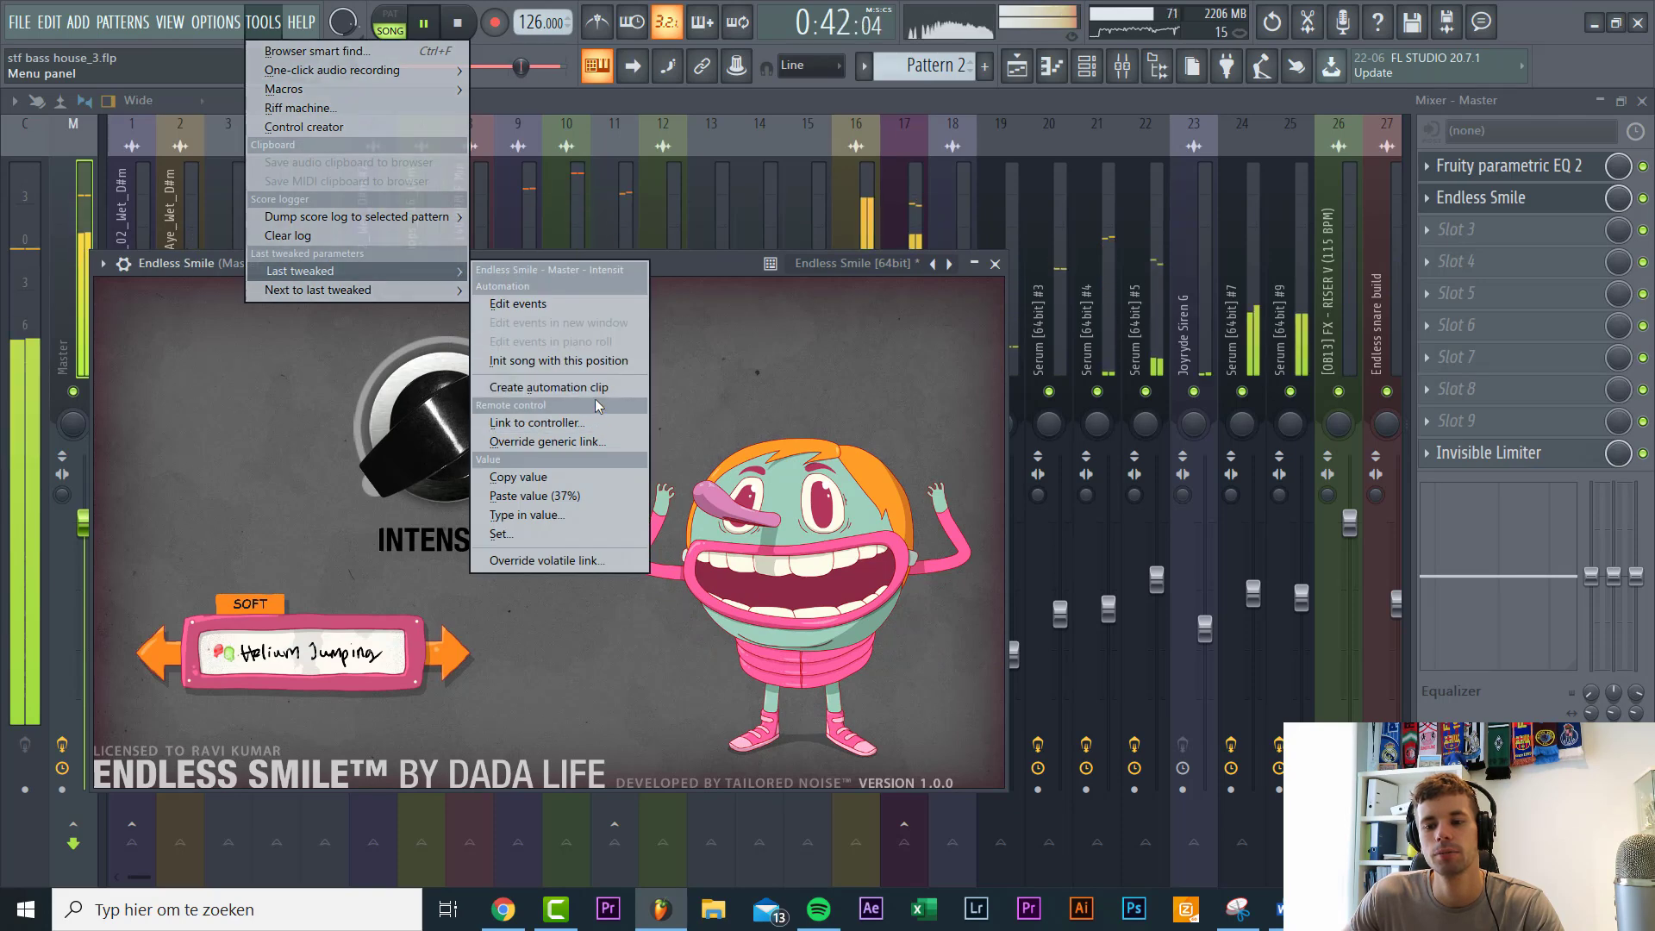
left_click(561, 387)
left_click(1017, 69)
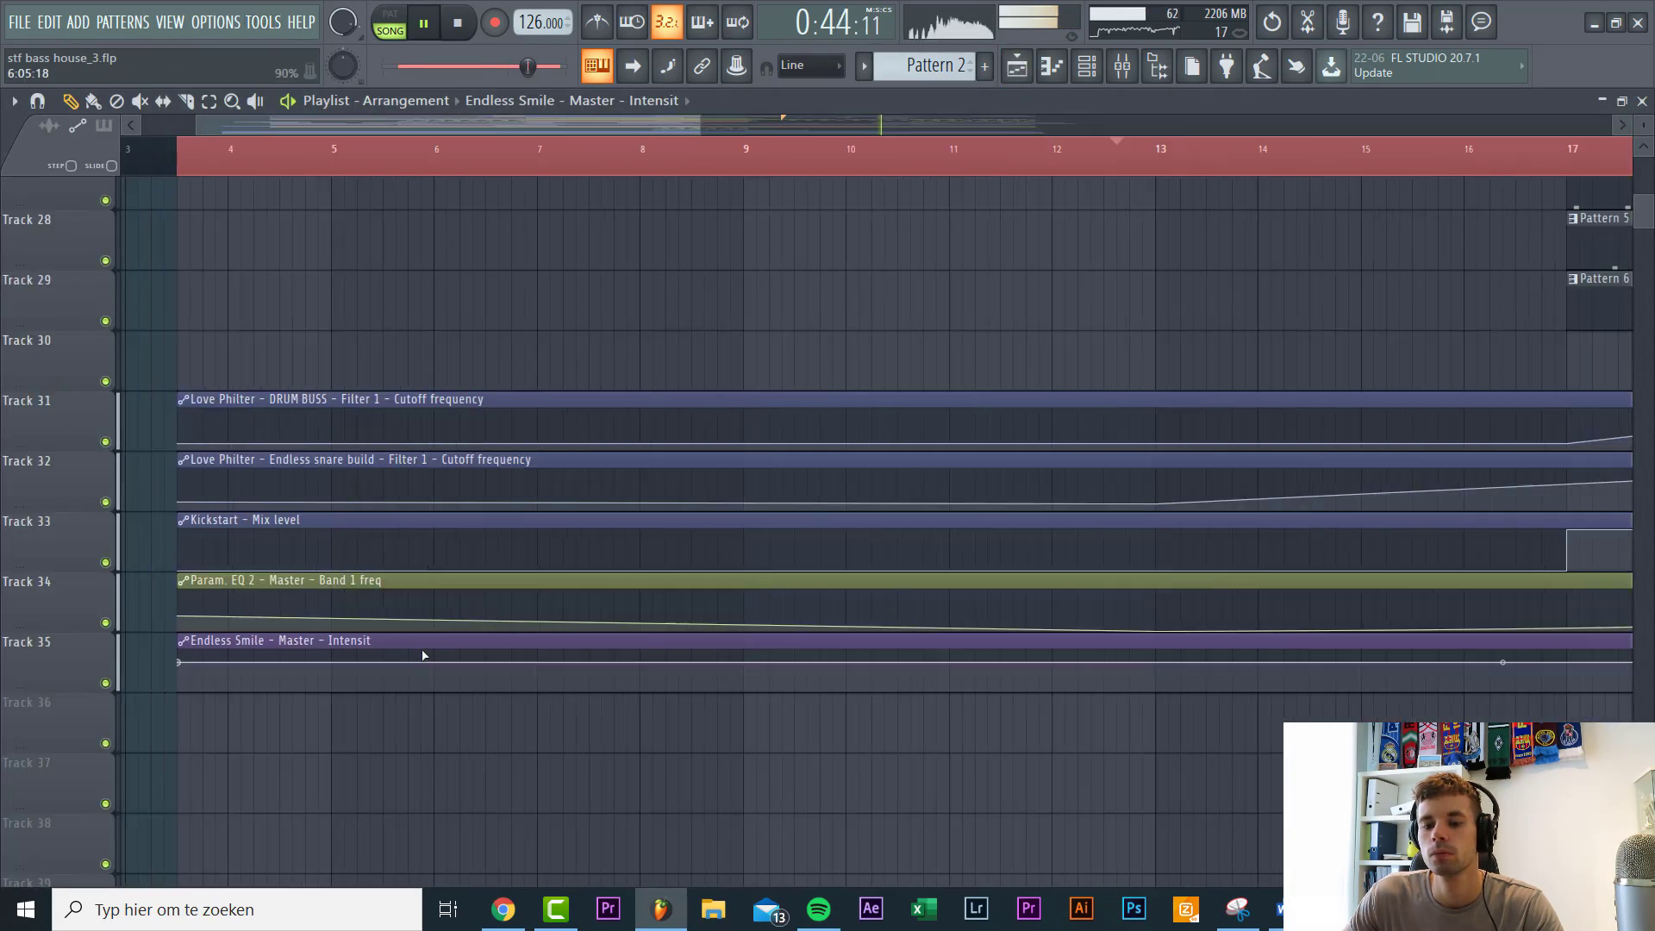
Step: Add points at 20:13 and bar 21 to the Endless Smile intensity clip, dropping it to 0% from bar 21 onward
scroll(460, 664, "down", 4)
scroll(634, 689, "up", 2)
scroll(763, 642, "up", 2)
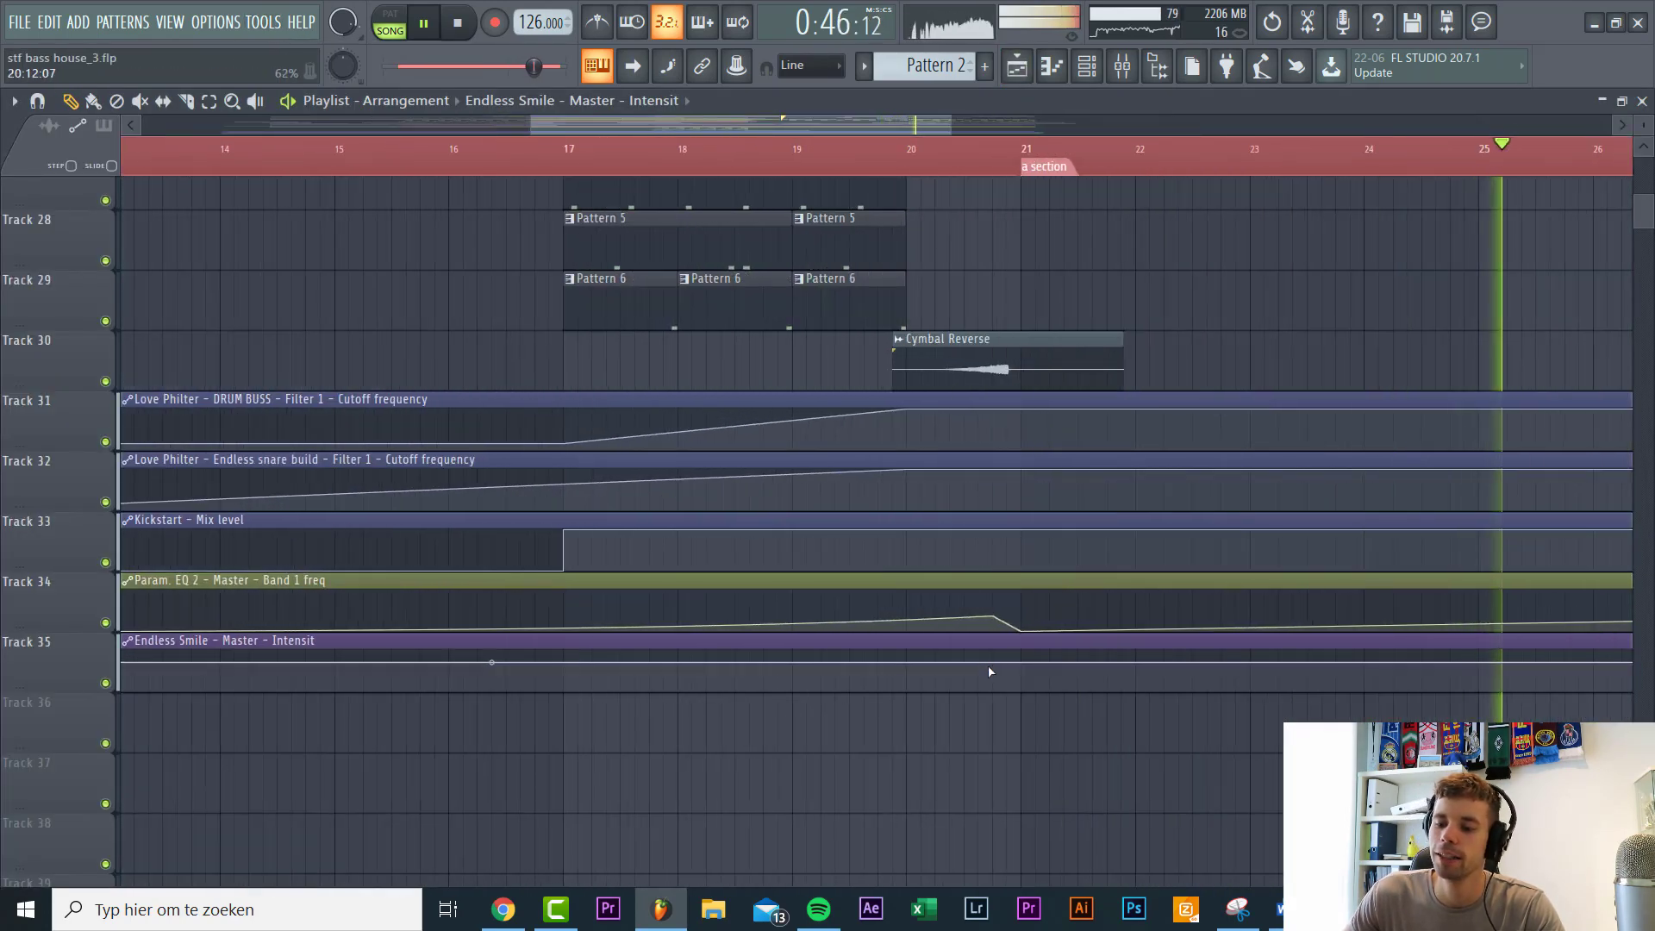
right_click(994, 663)
right_click(1023, 687)
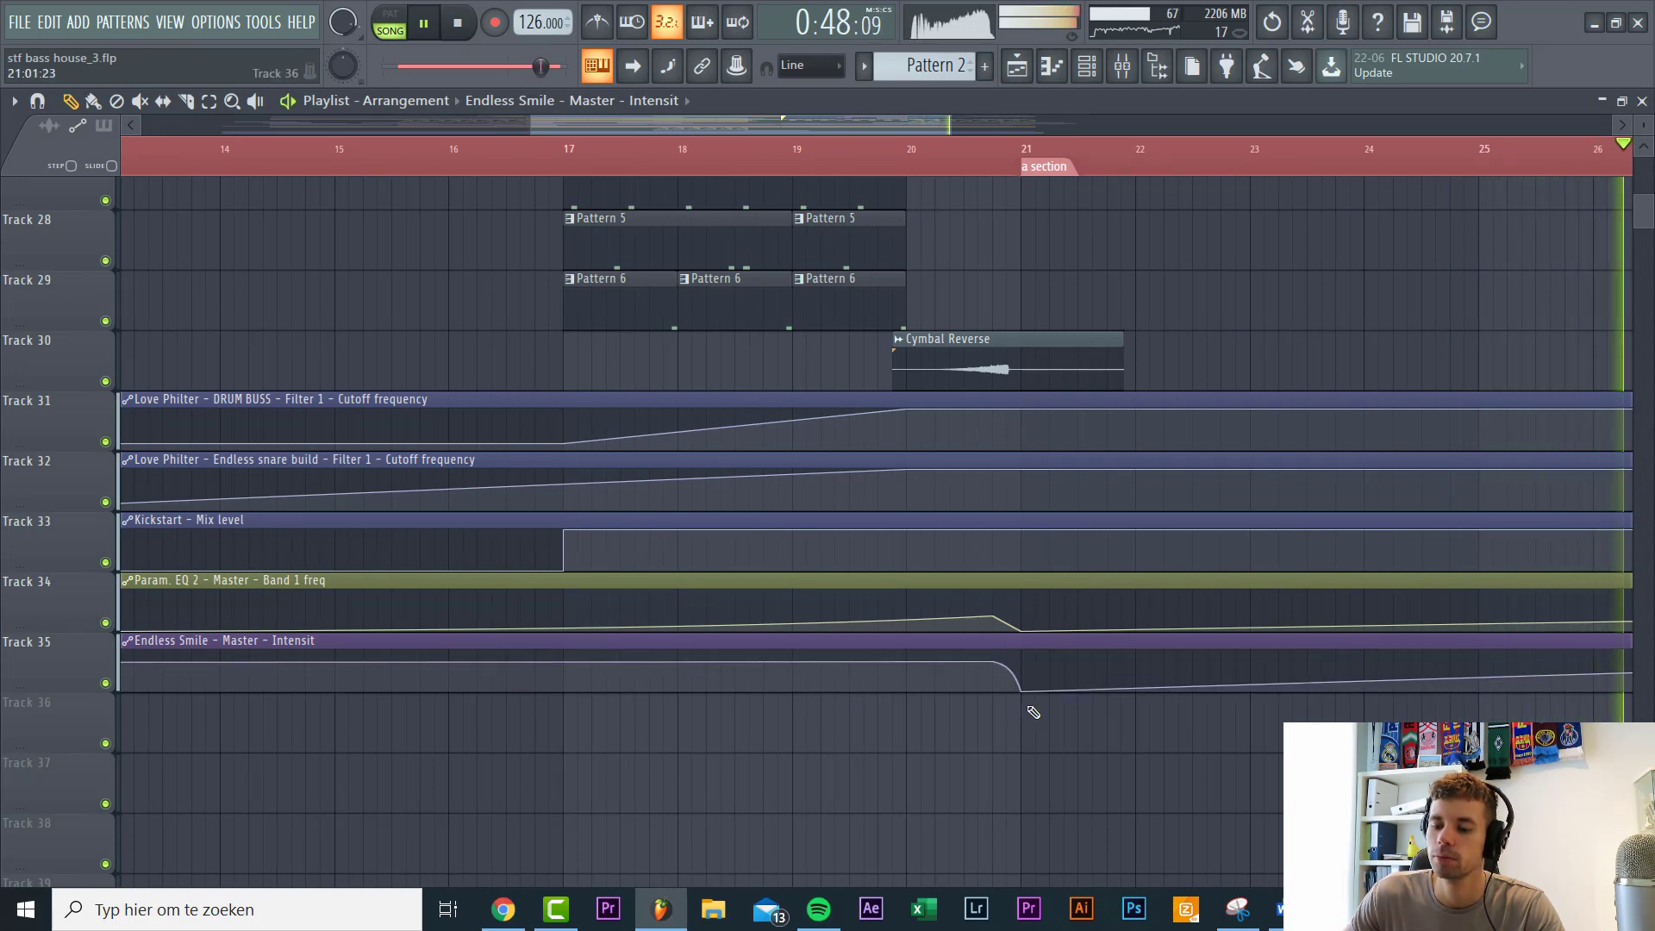
scroll(949, 690, "down", 3)
Step: Hold the Endless Smile intensity at 0% until bar 13, curve its rise up to 20:13, and play the transition
key("space")
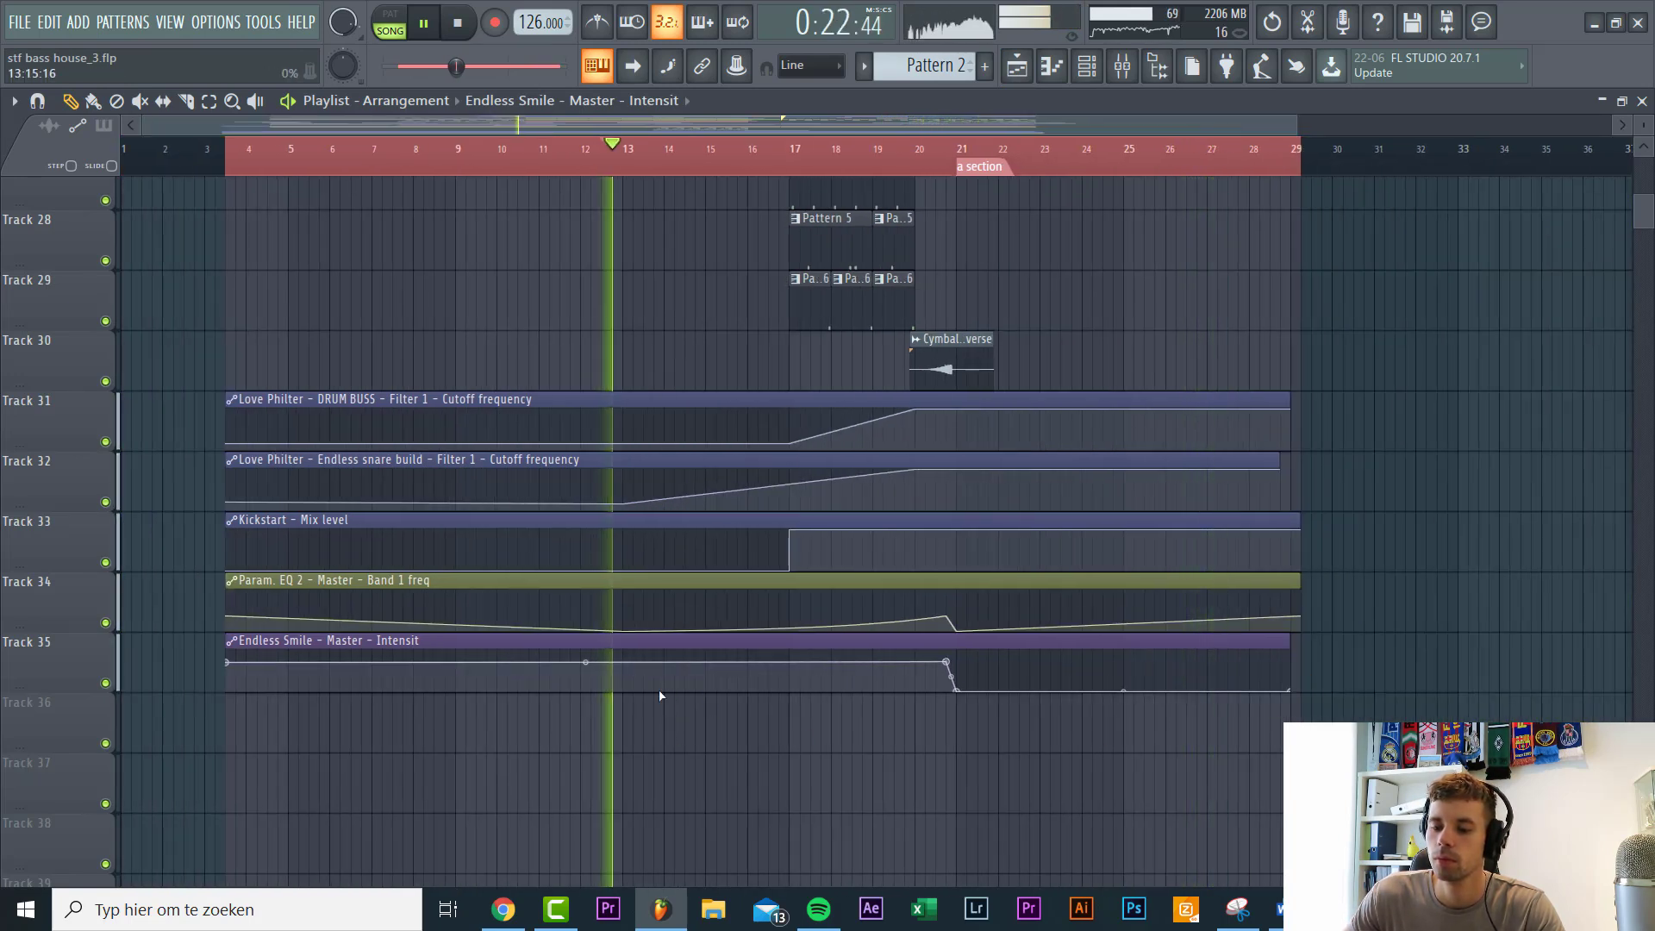
left_click_drag(585, 662, 624, 691)
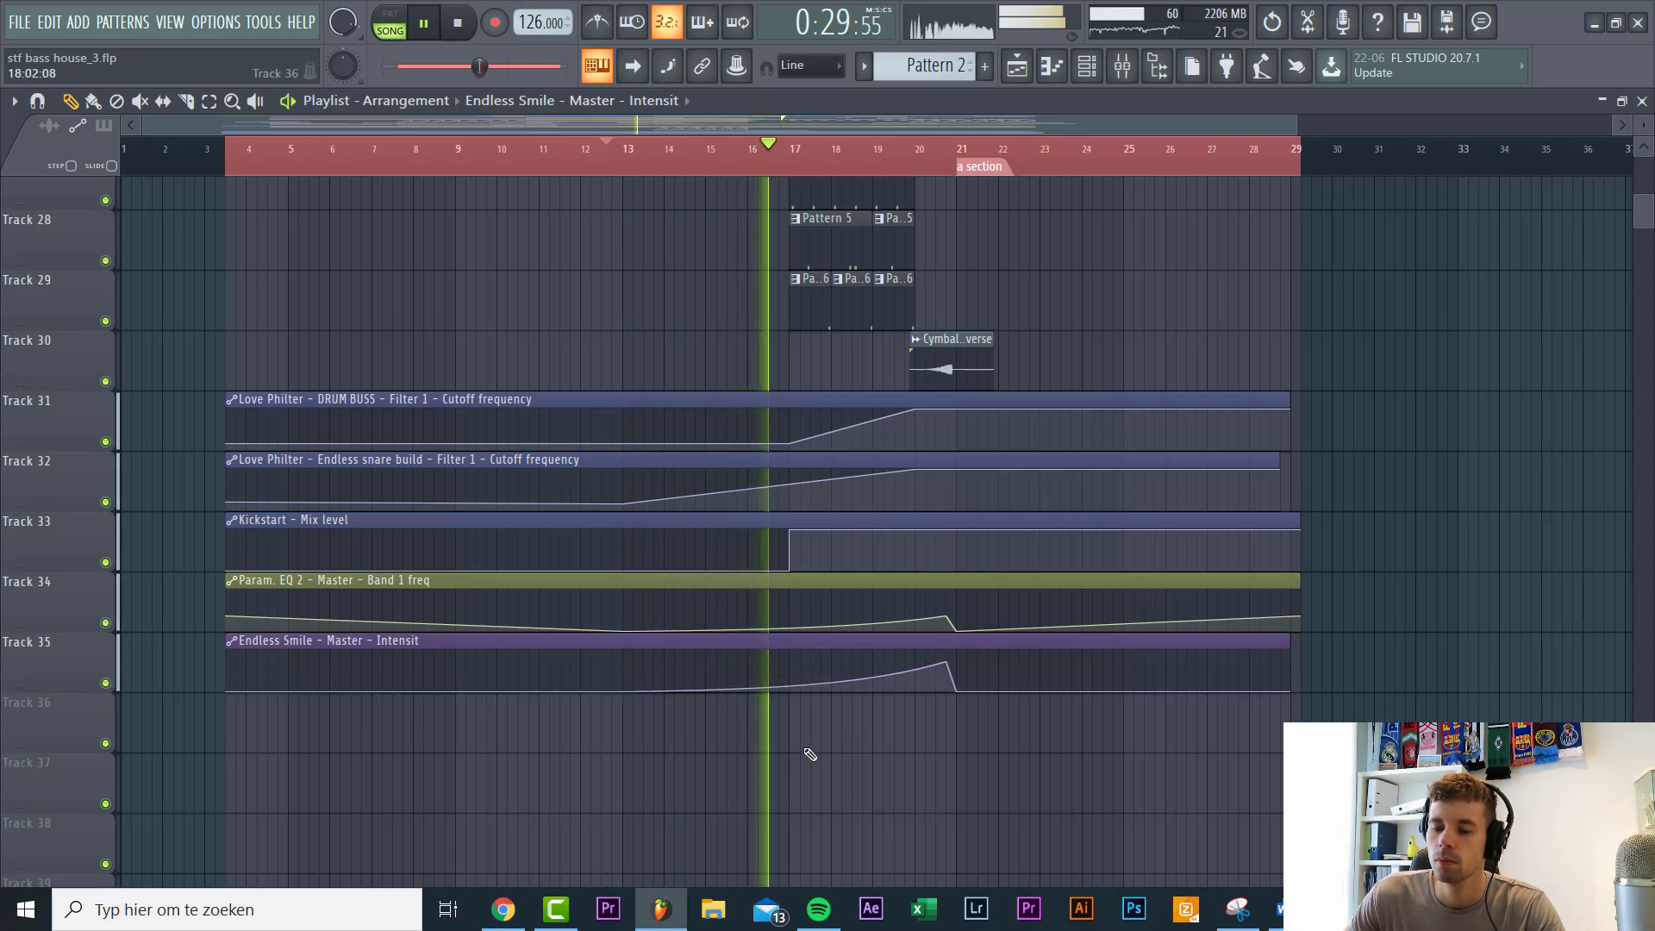
scroll(776, 746, "up", 4, "ctrl")
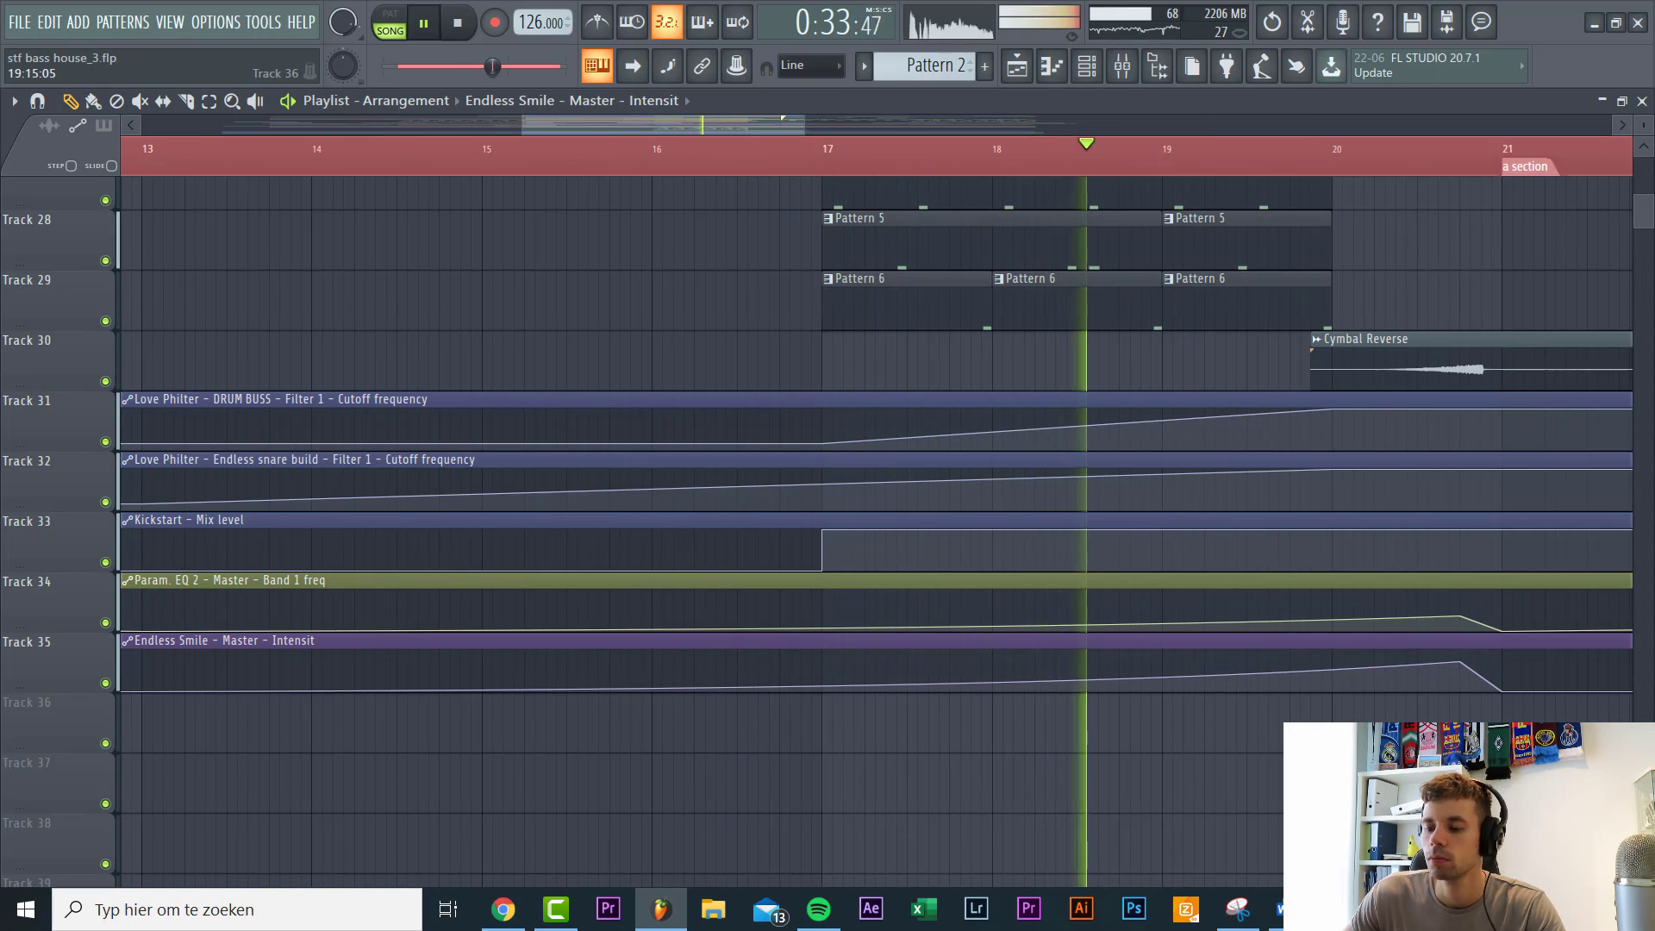
scroll(1285, 735, "up", 1, "ctrl")
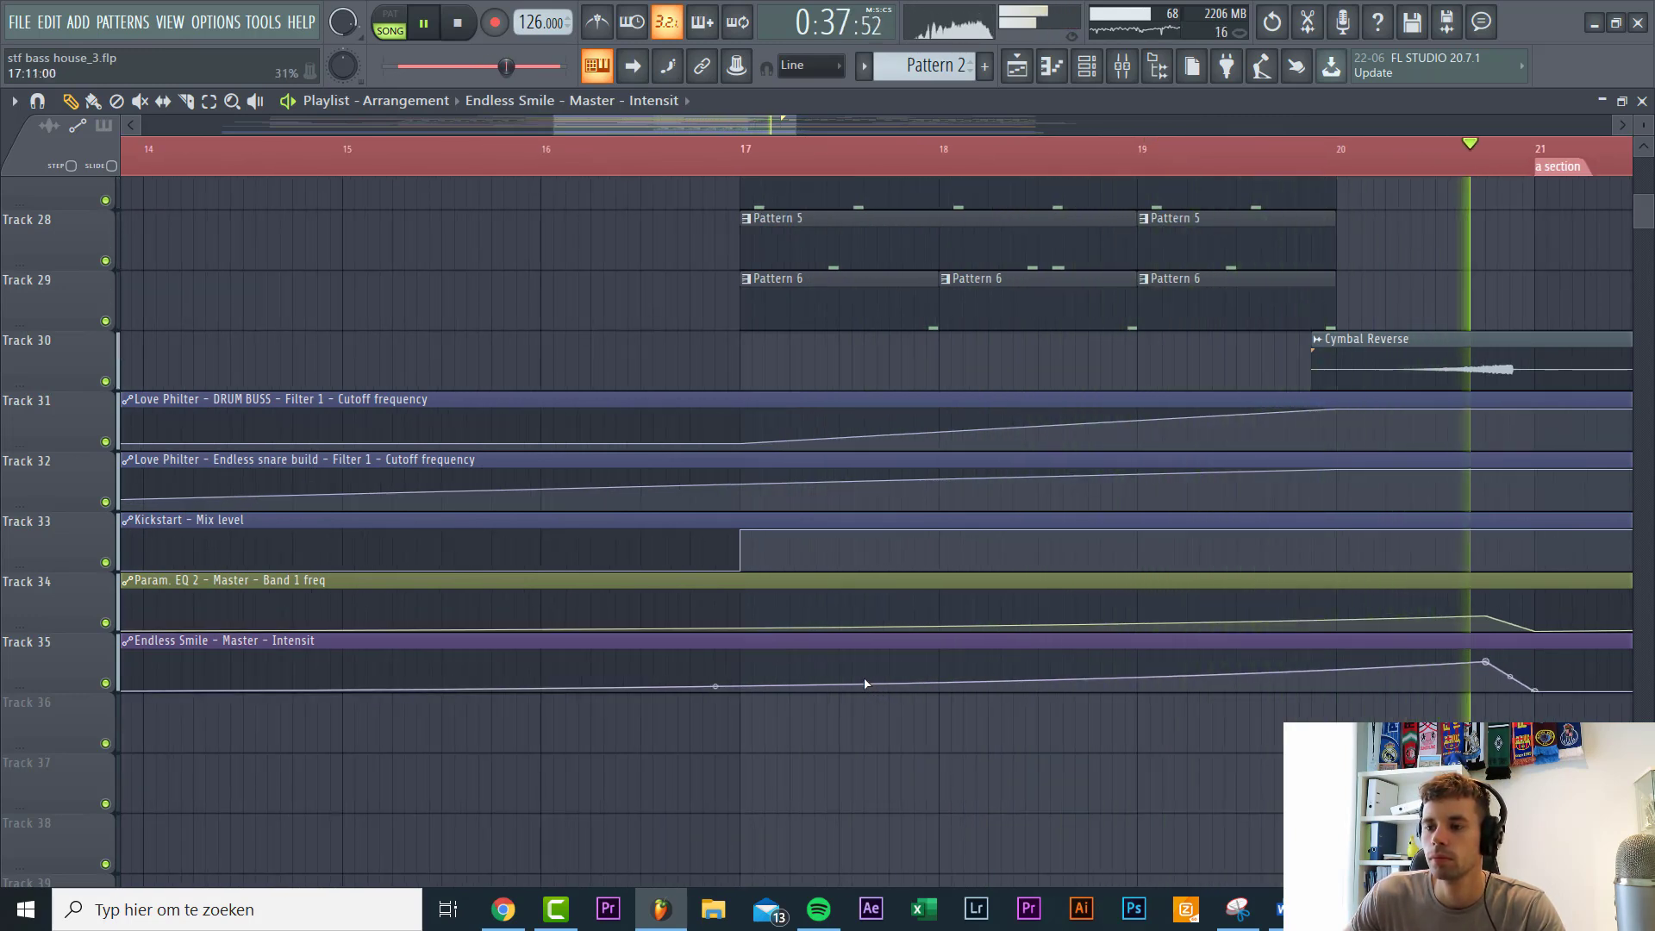
Step: Move the Endless Smile intensity peak to bar 20 with a new point, delete the 20:13 point and curve the fall to bar 21
left_click(1337, 673)
right_click(1339, 673)
left_click(1328, 667)
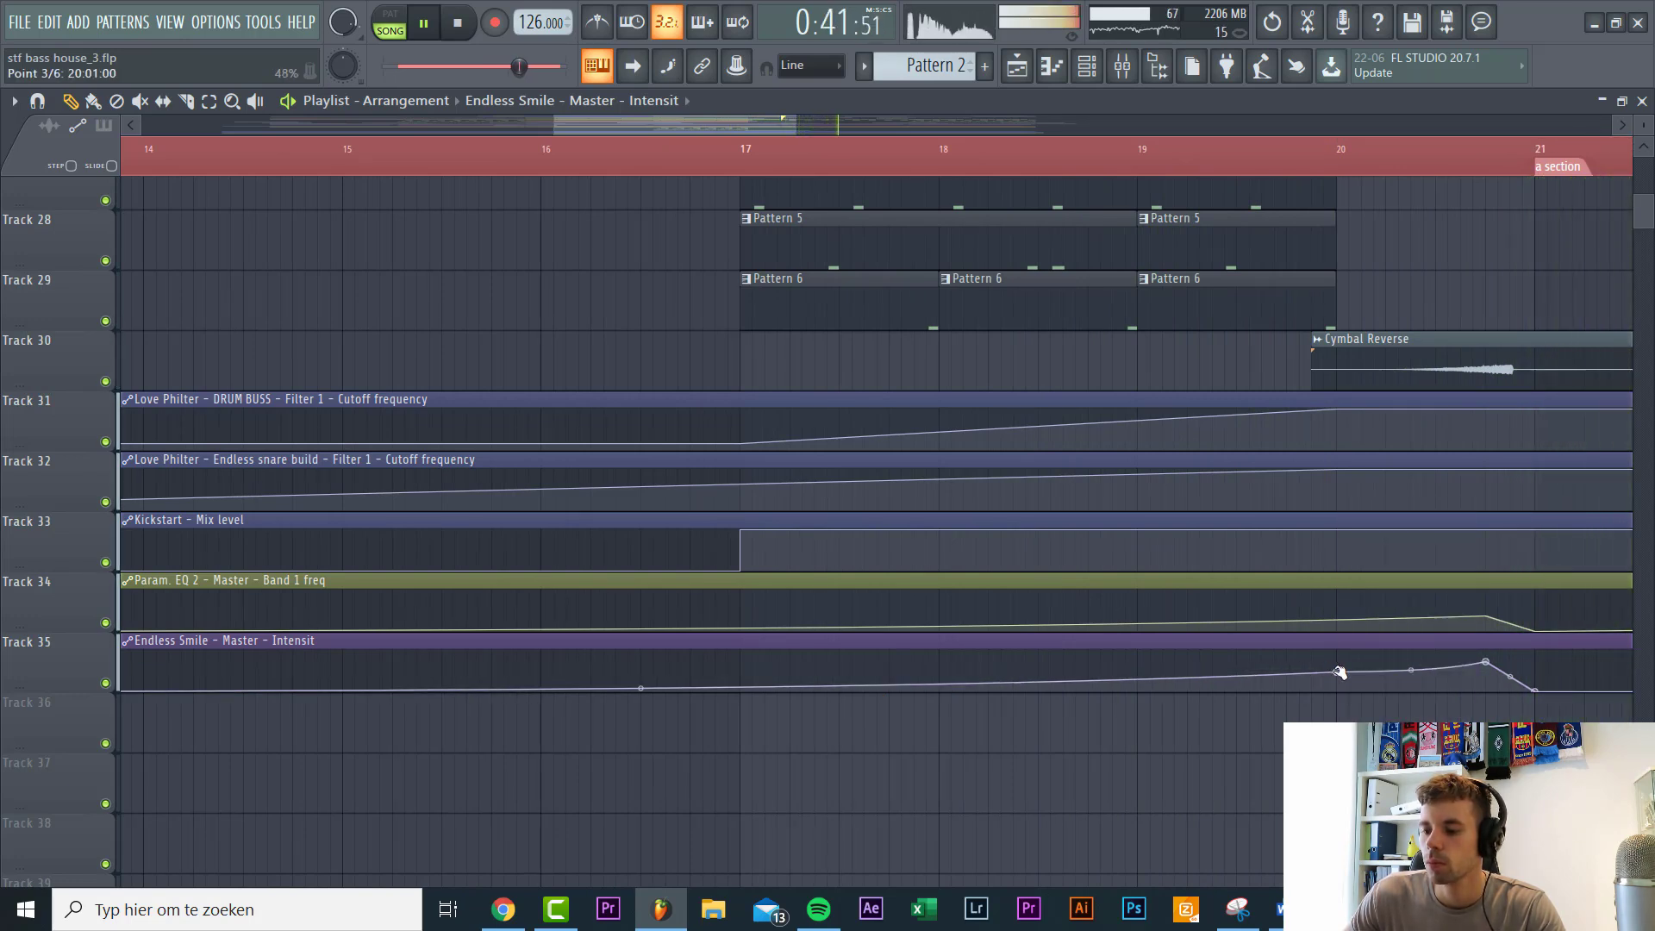
right_click(1488, 660)
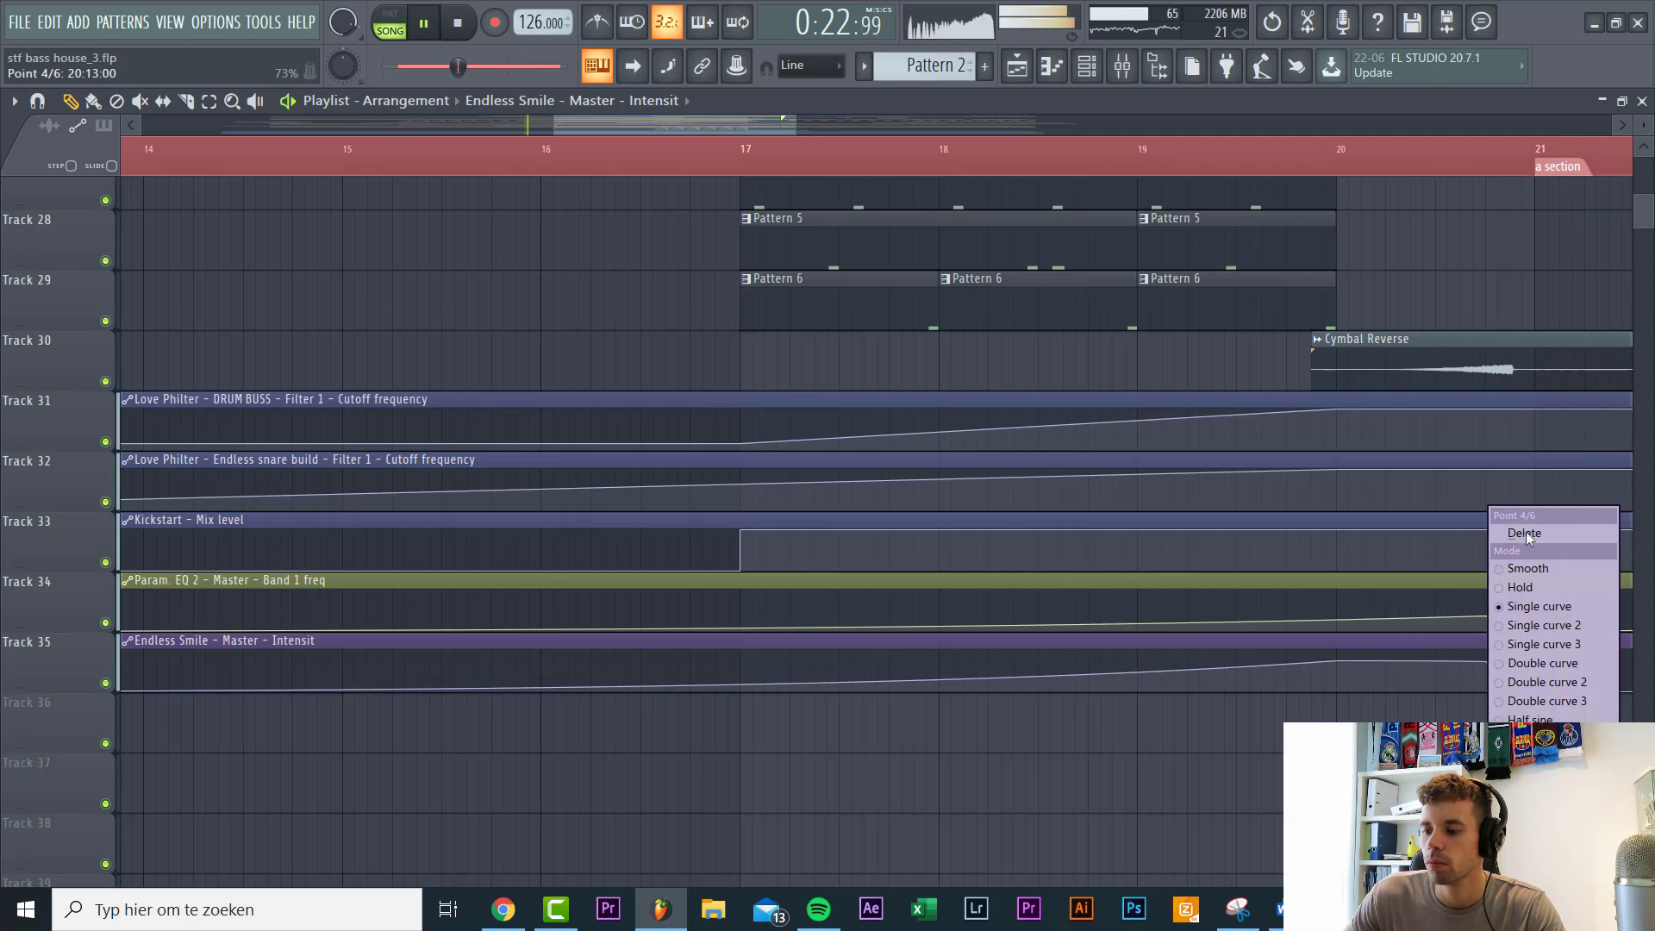
left_click(1526, 533)
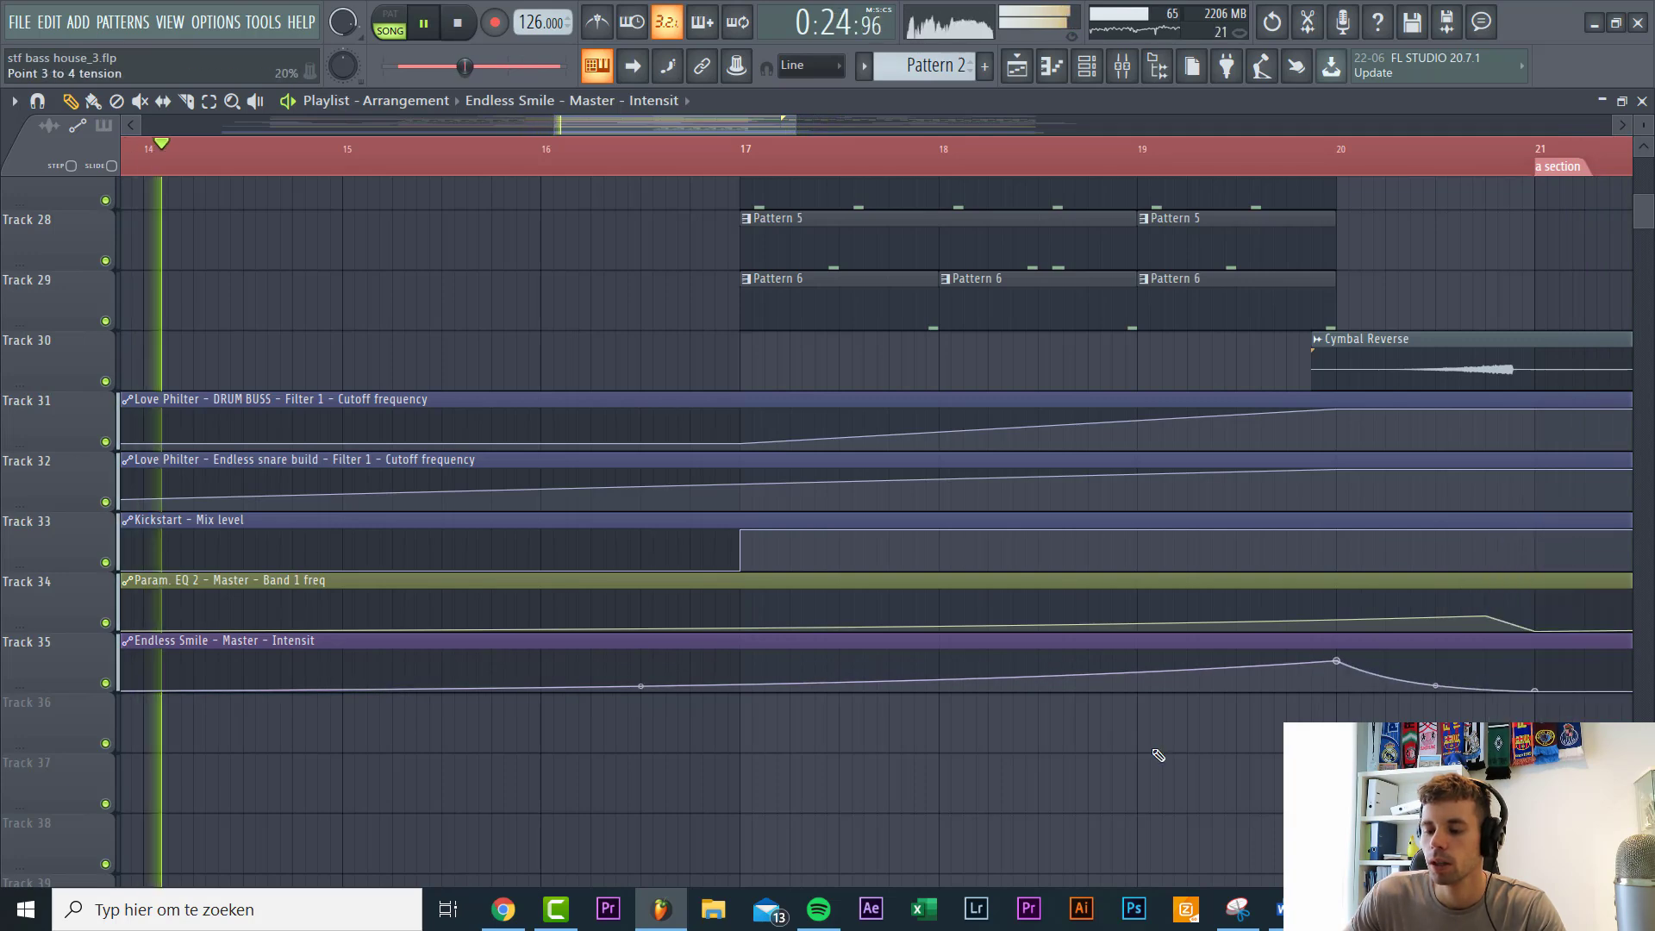
Step: Insert an empty track directly above the build-up kicks of Track 9
scroll(997, 727, "down", 3, "ctrl")
scroll(1013, 657, "up", 3)
scroll(1013, 657, "up", 10)
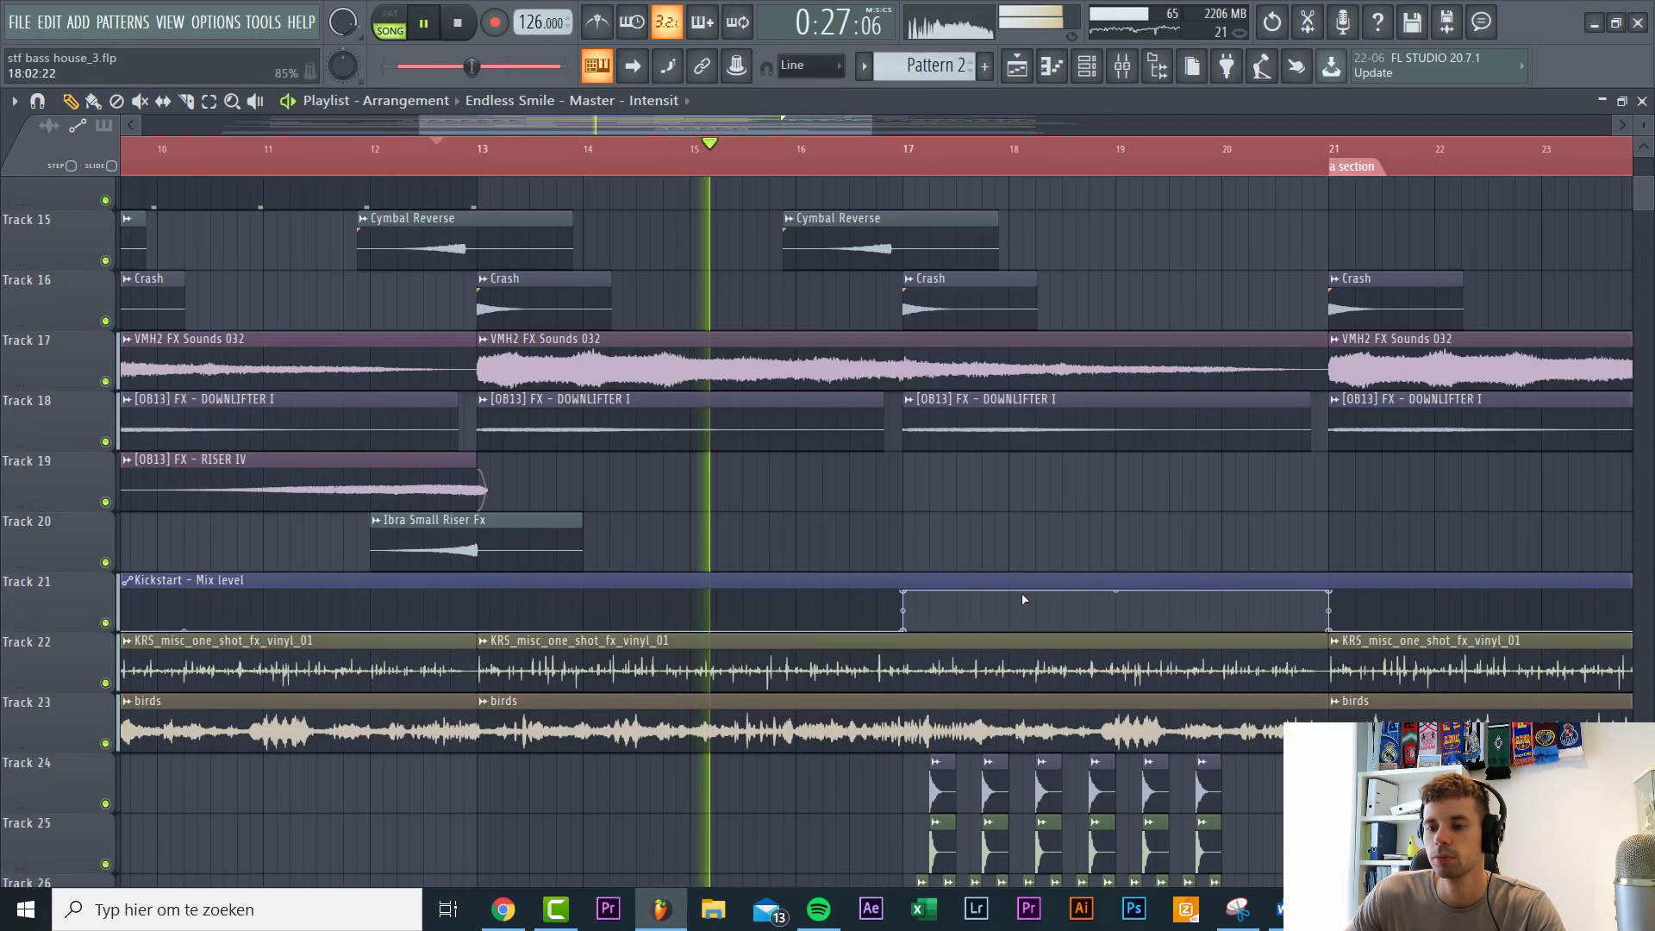
scroll(744, 649, "down", 3, "ctrl")
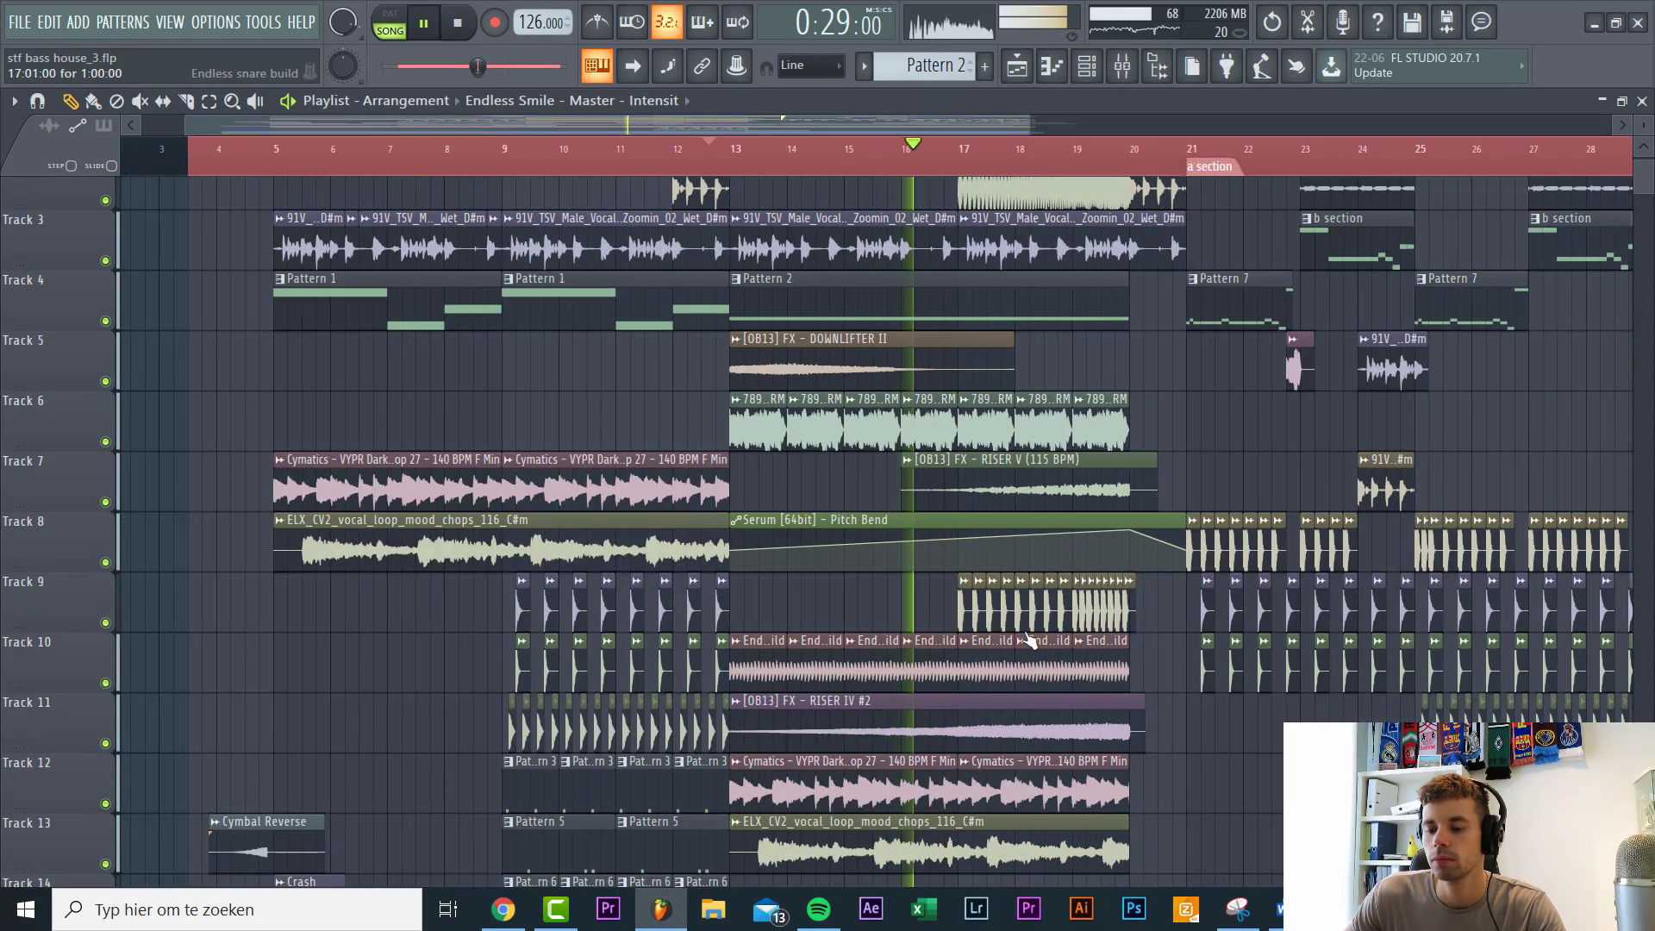
scroll(1026, 638, "up", 4, "ctrl")
right_click(79, 604)
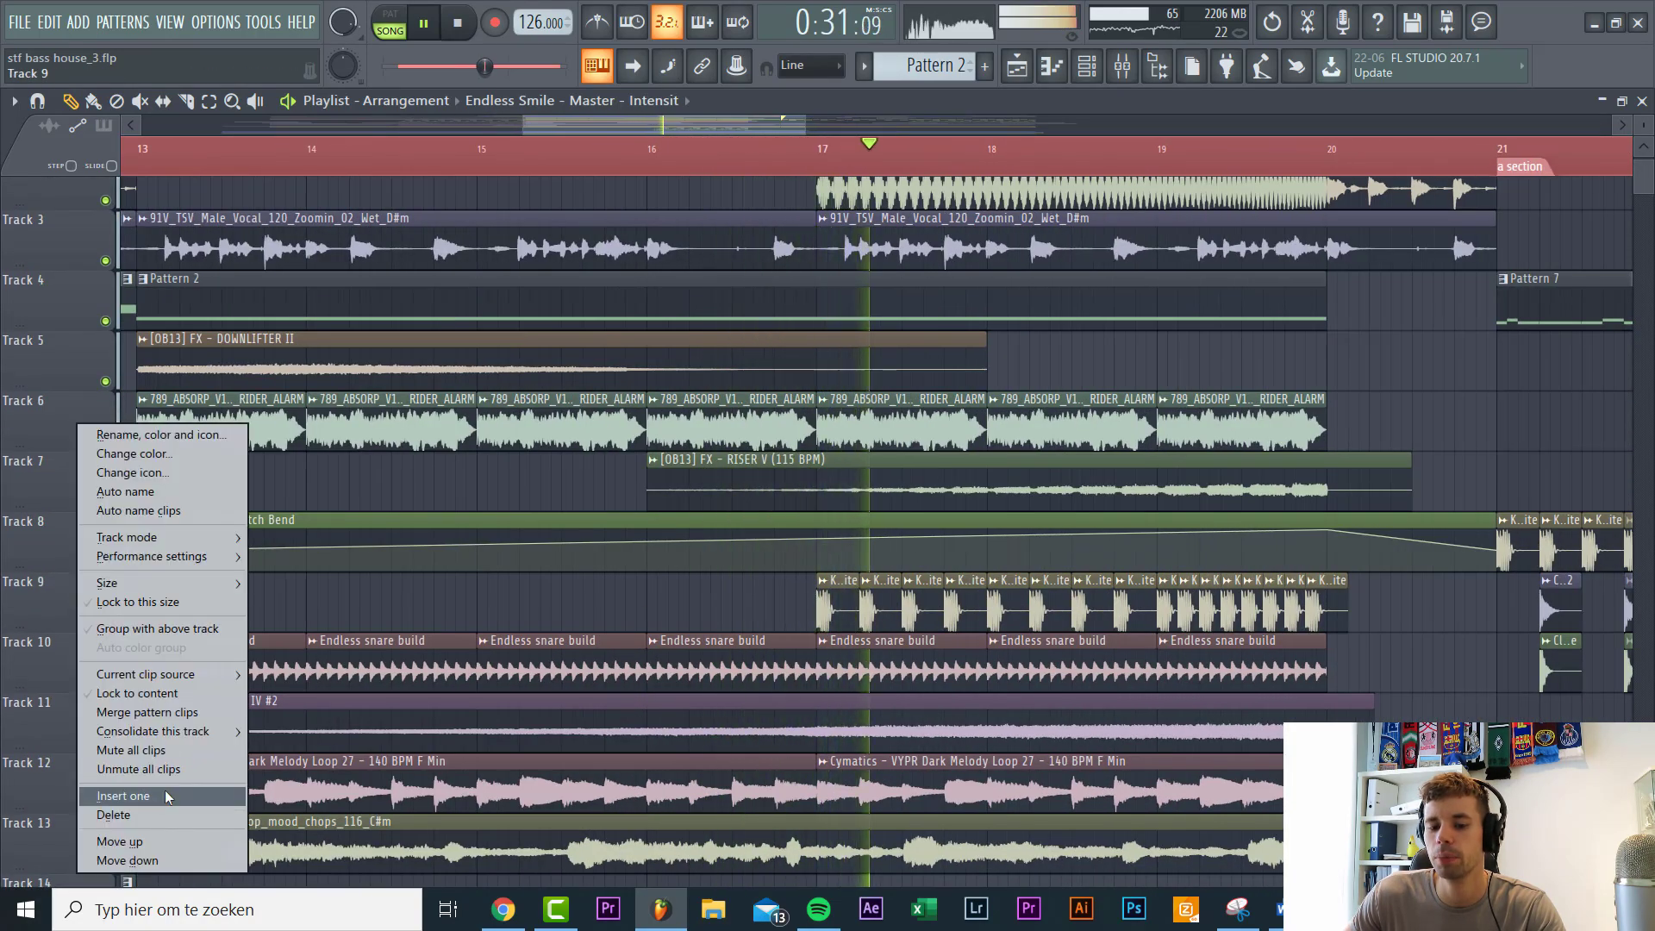
left_click(122, 796)
Step: Place a Kick Infinite clip at bar 17 on the empty Track 9 and make it unique
left_click(827, 606)
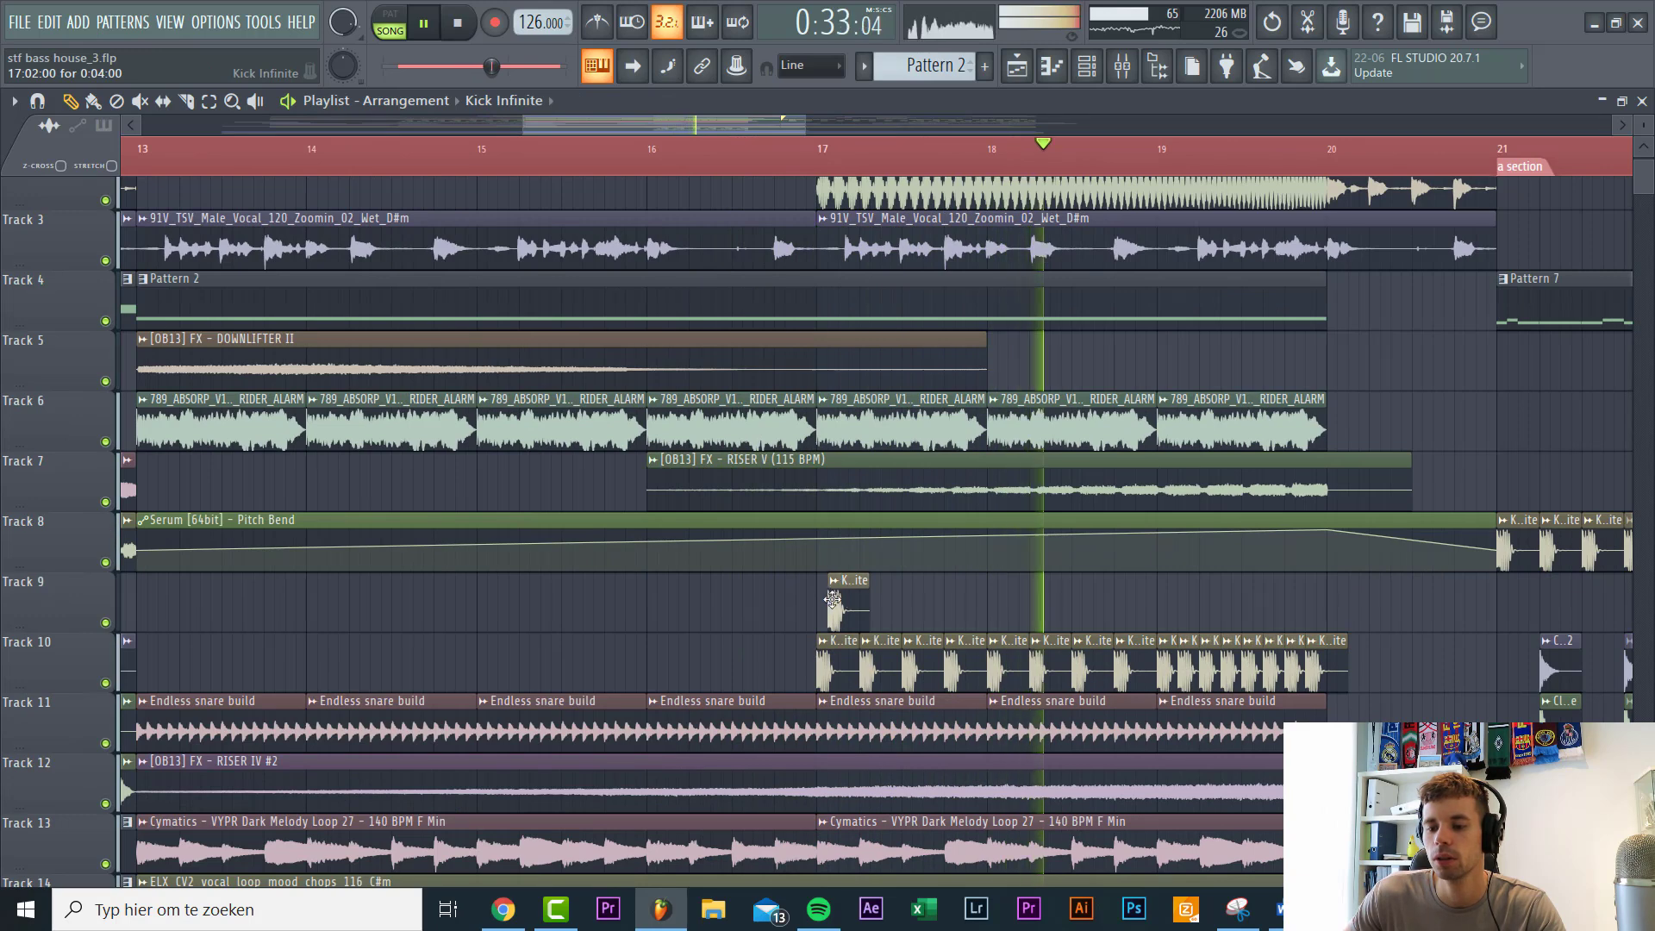
left_click(820, 583)
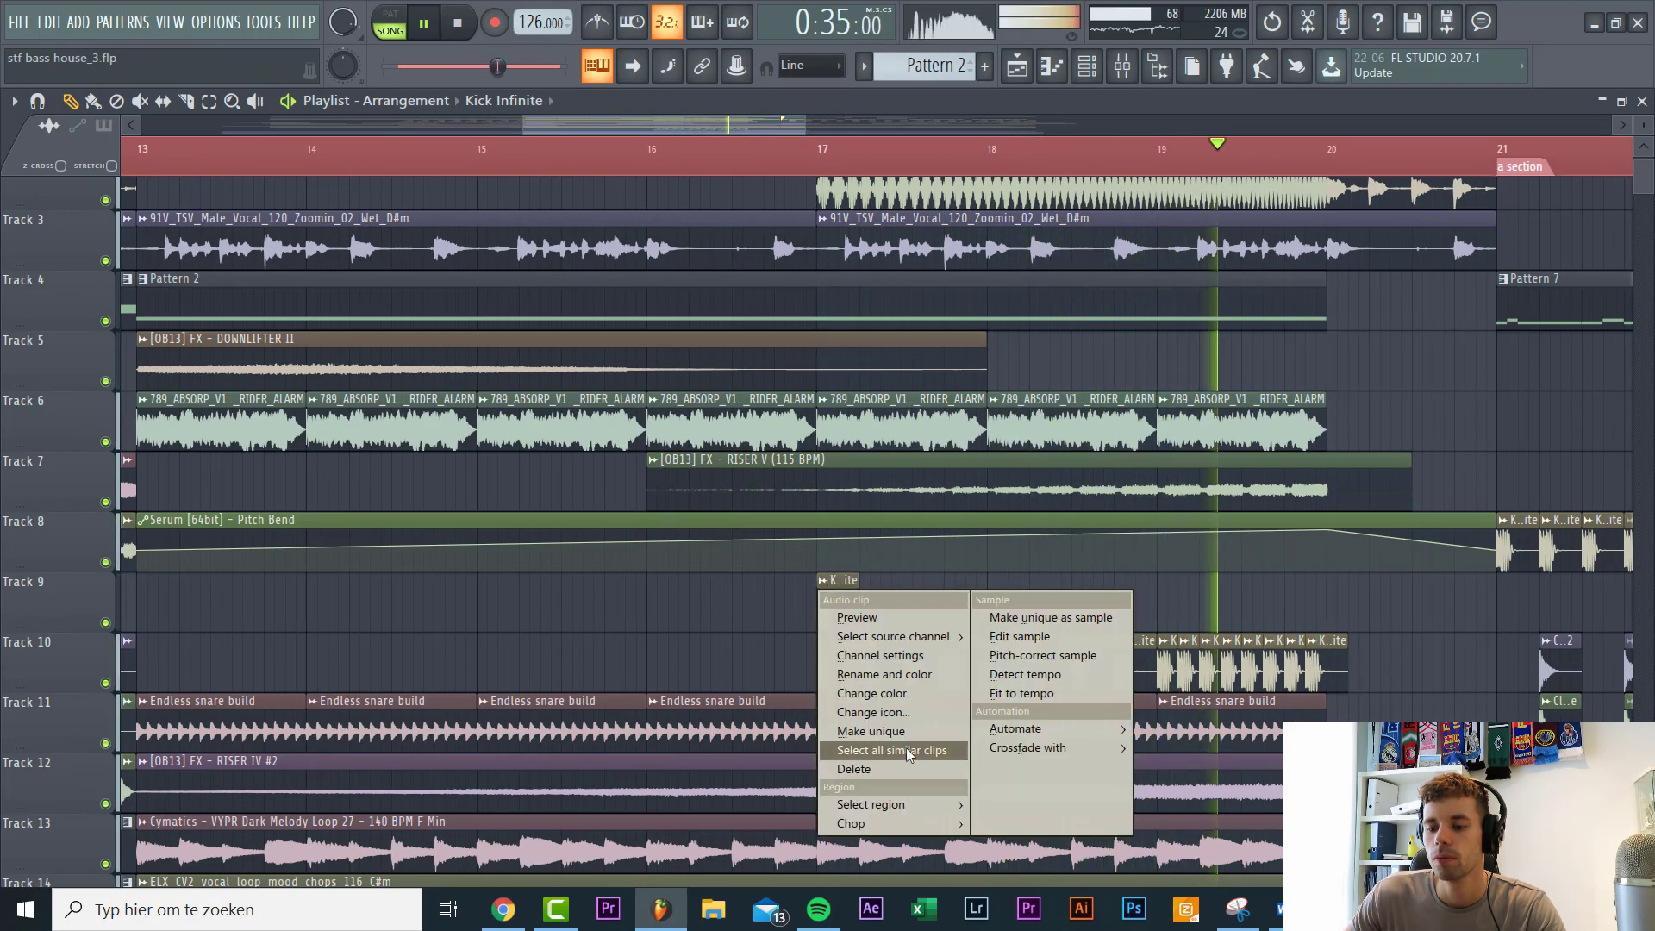
left_click(871, 731)
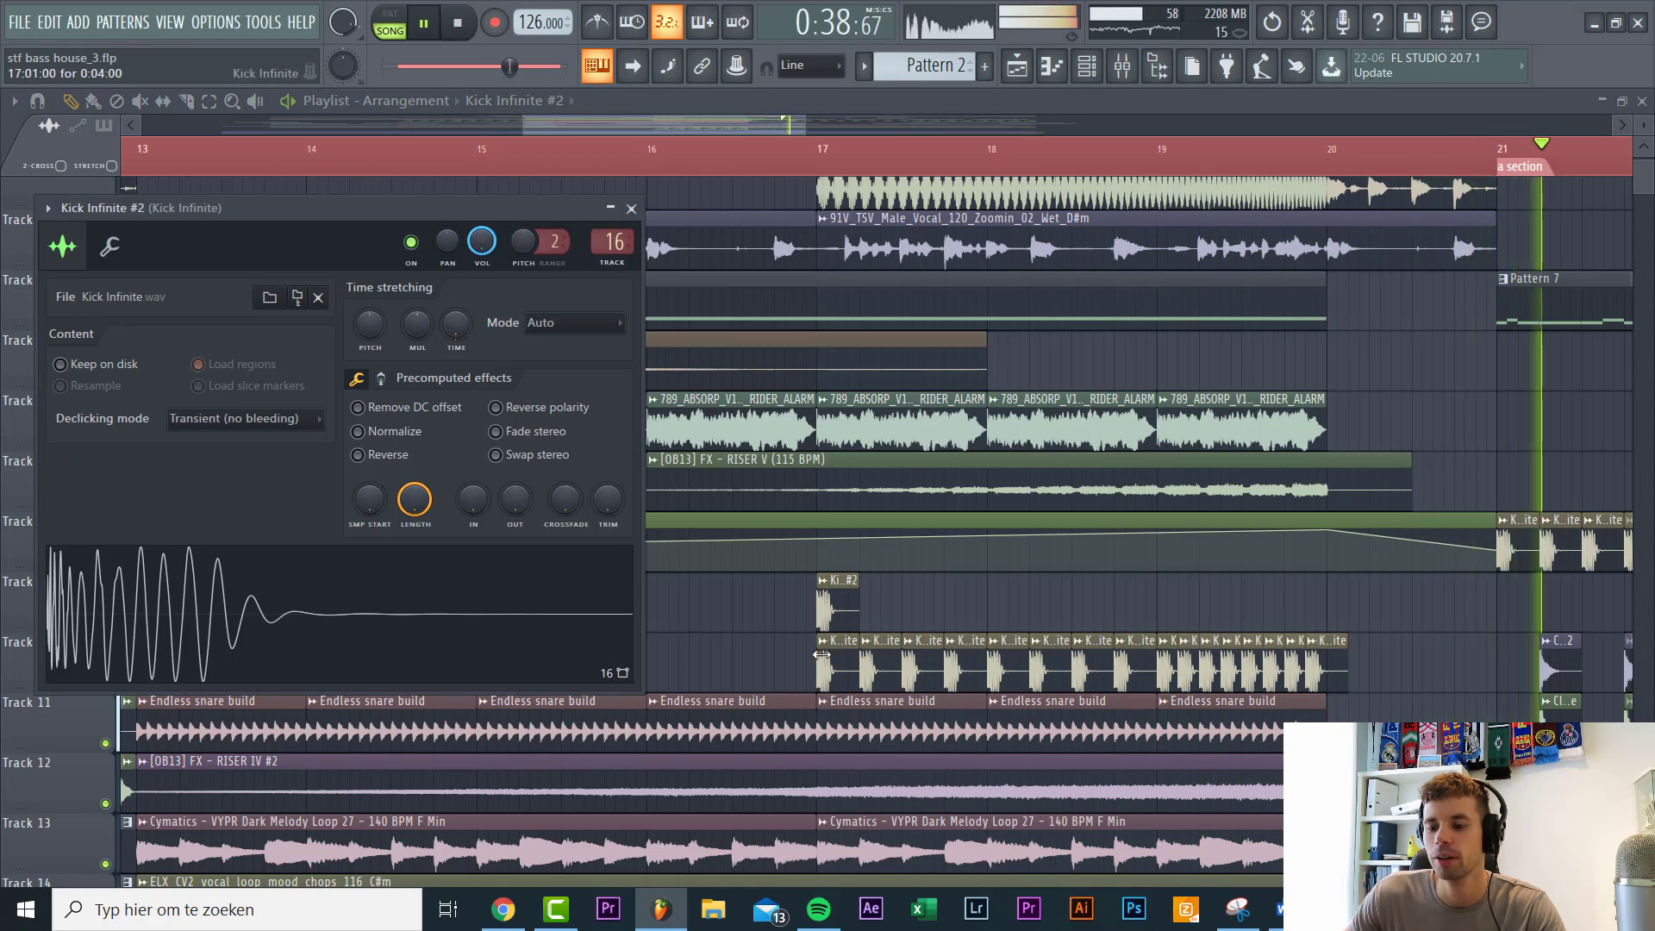
Step: Repeat the unique kick on every beat of bars 17 to 19 on Track 9 and delete Track 10's kicks in bars 17 and 18
scroll(879, 645, "up", 1)
scroll(880, 645, "up", 4)
left_click(889, 601)
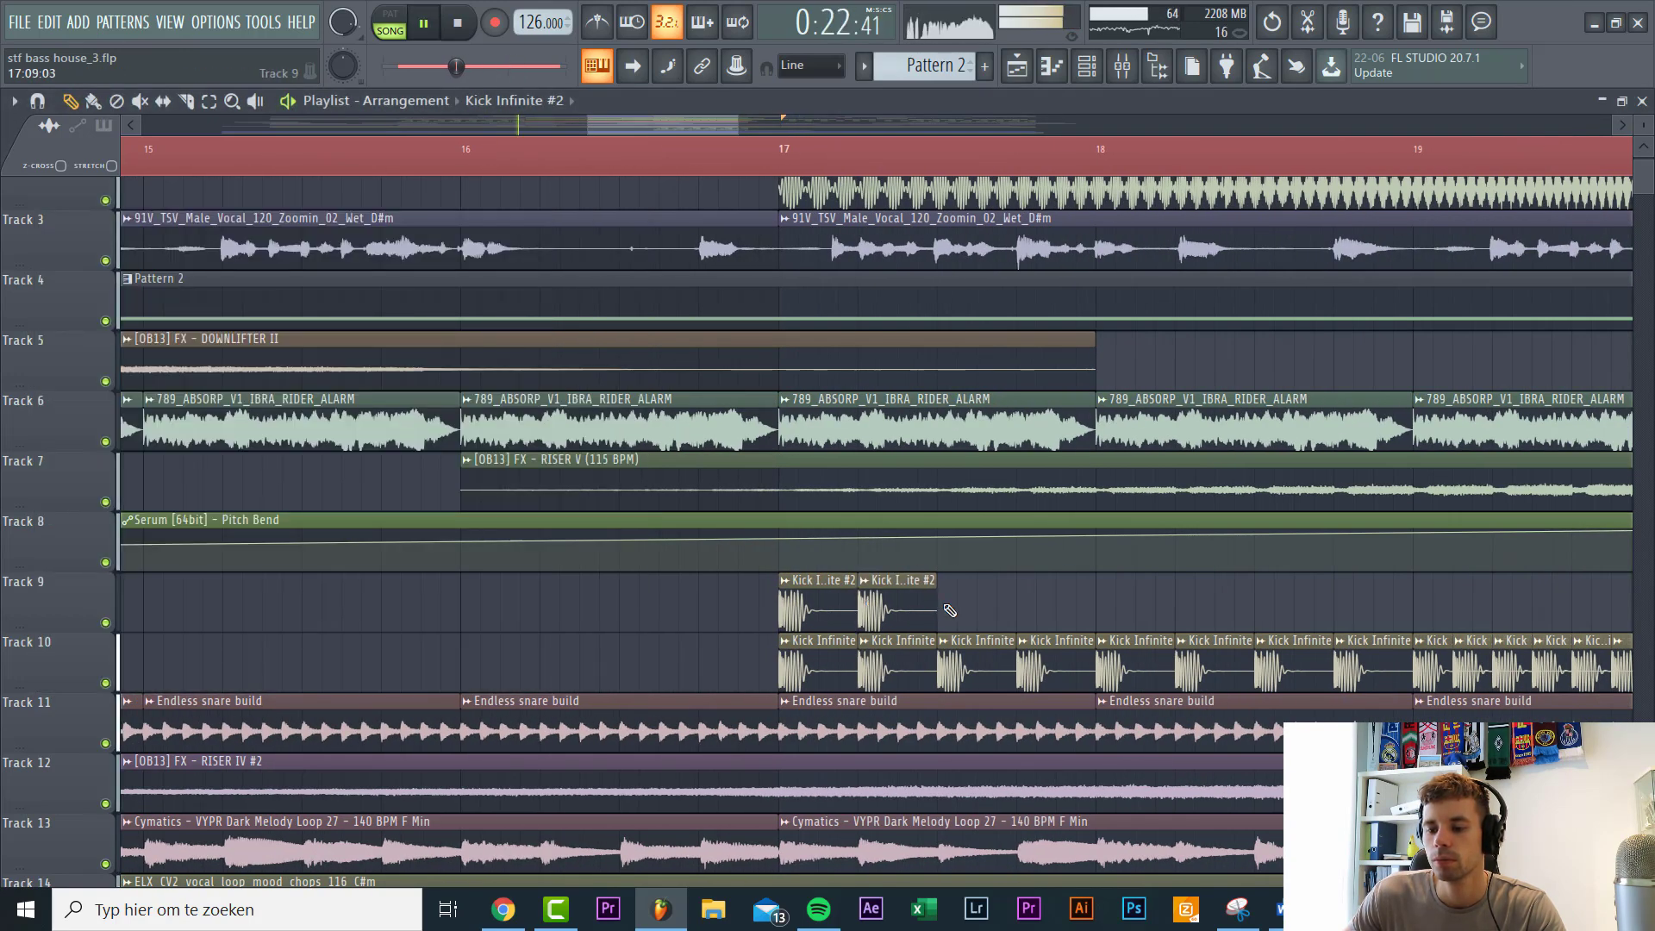
left_click_drag(745, 676, 1328, 664)
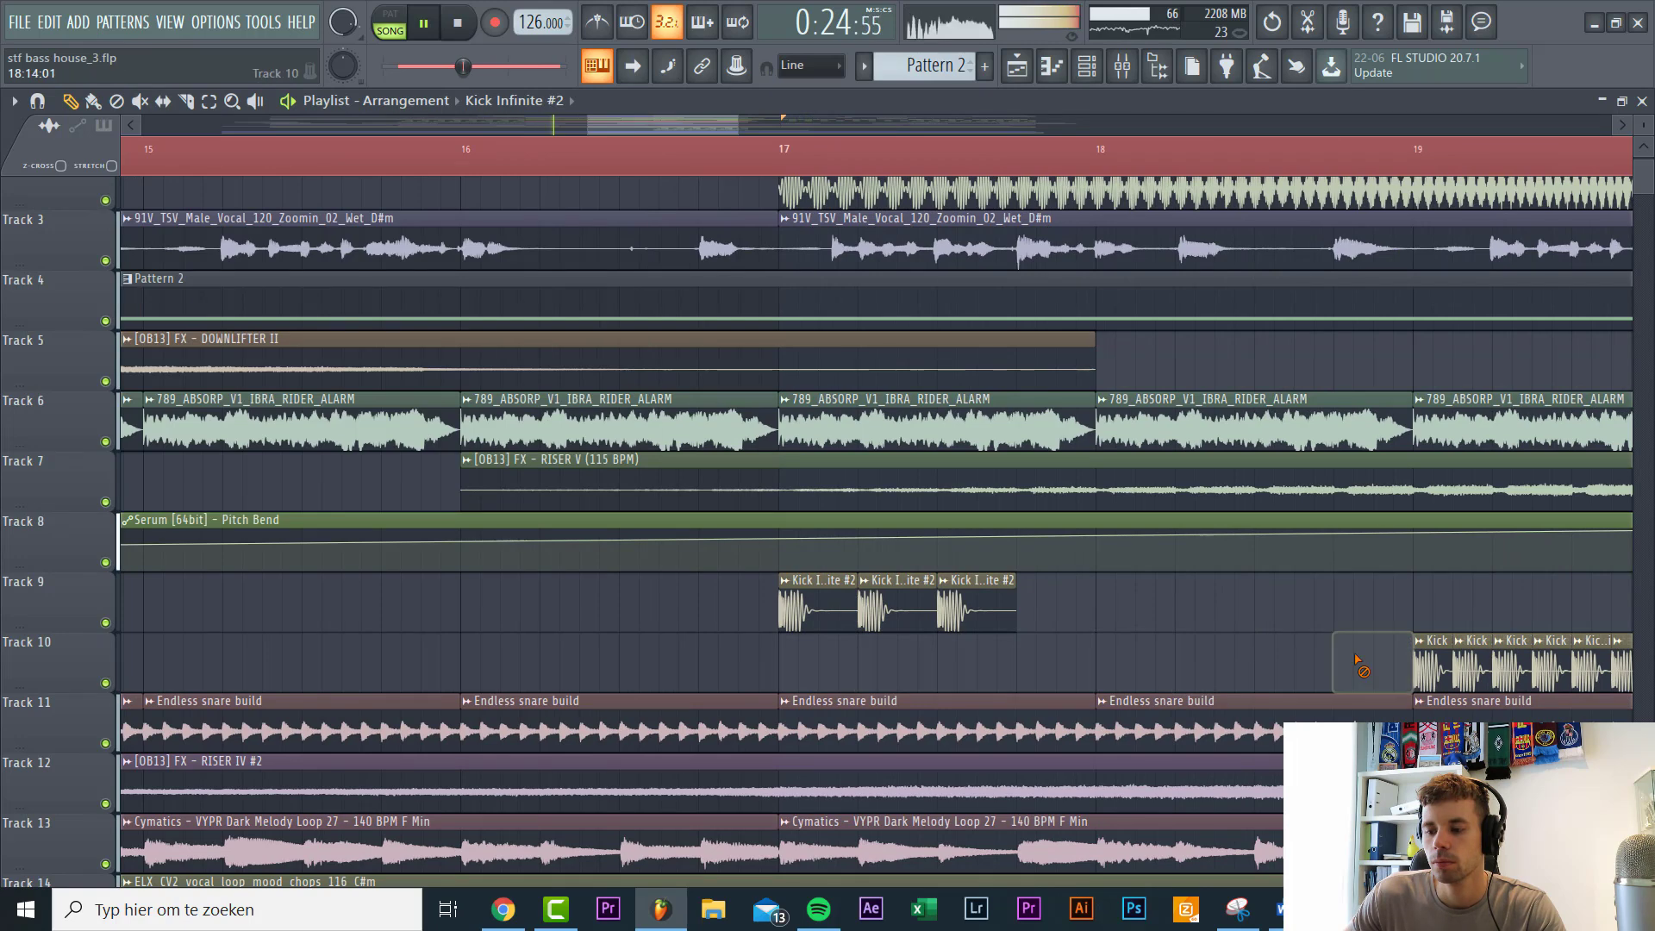
left_click_drag(1070, 610, 1126, 602)
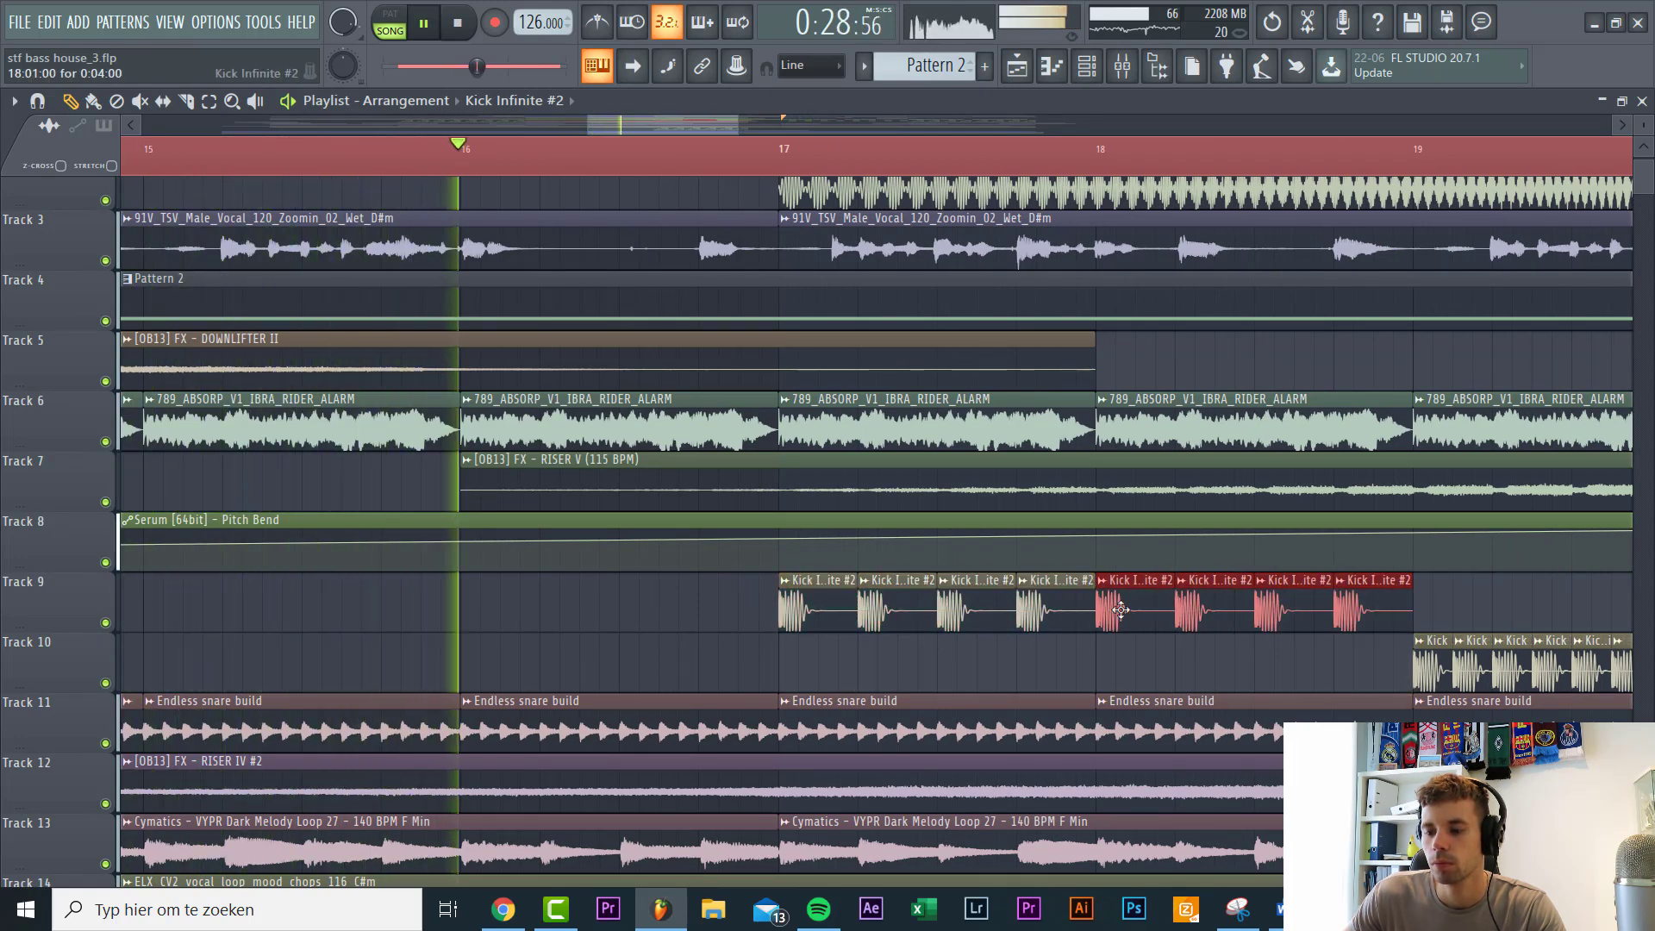
key("ctrl+b")
scroll(1218, 669, "down", 1)
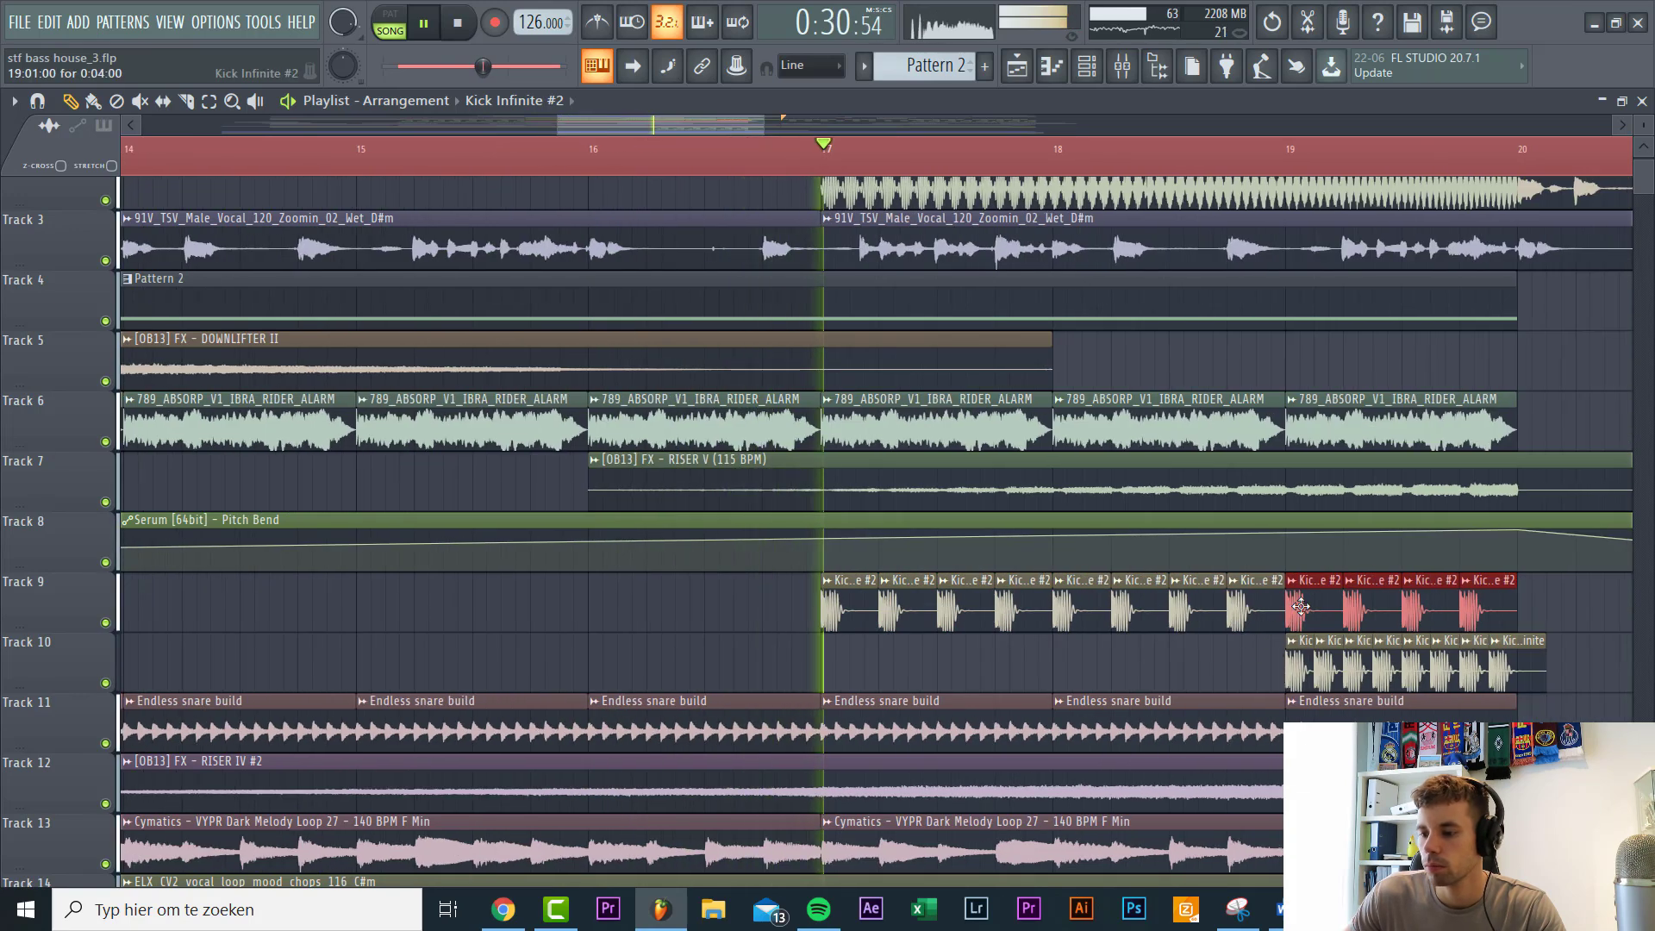
Step: Copy the four bar 19 kicks half a beat later on Track 9 and delete the remaining old build-up kicks from Track 10
left_click_drag(1309, 613, 1339, 614)
right_click(1475, 669)
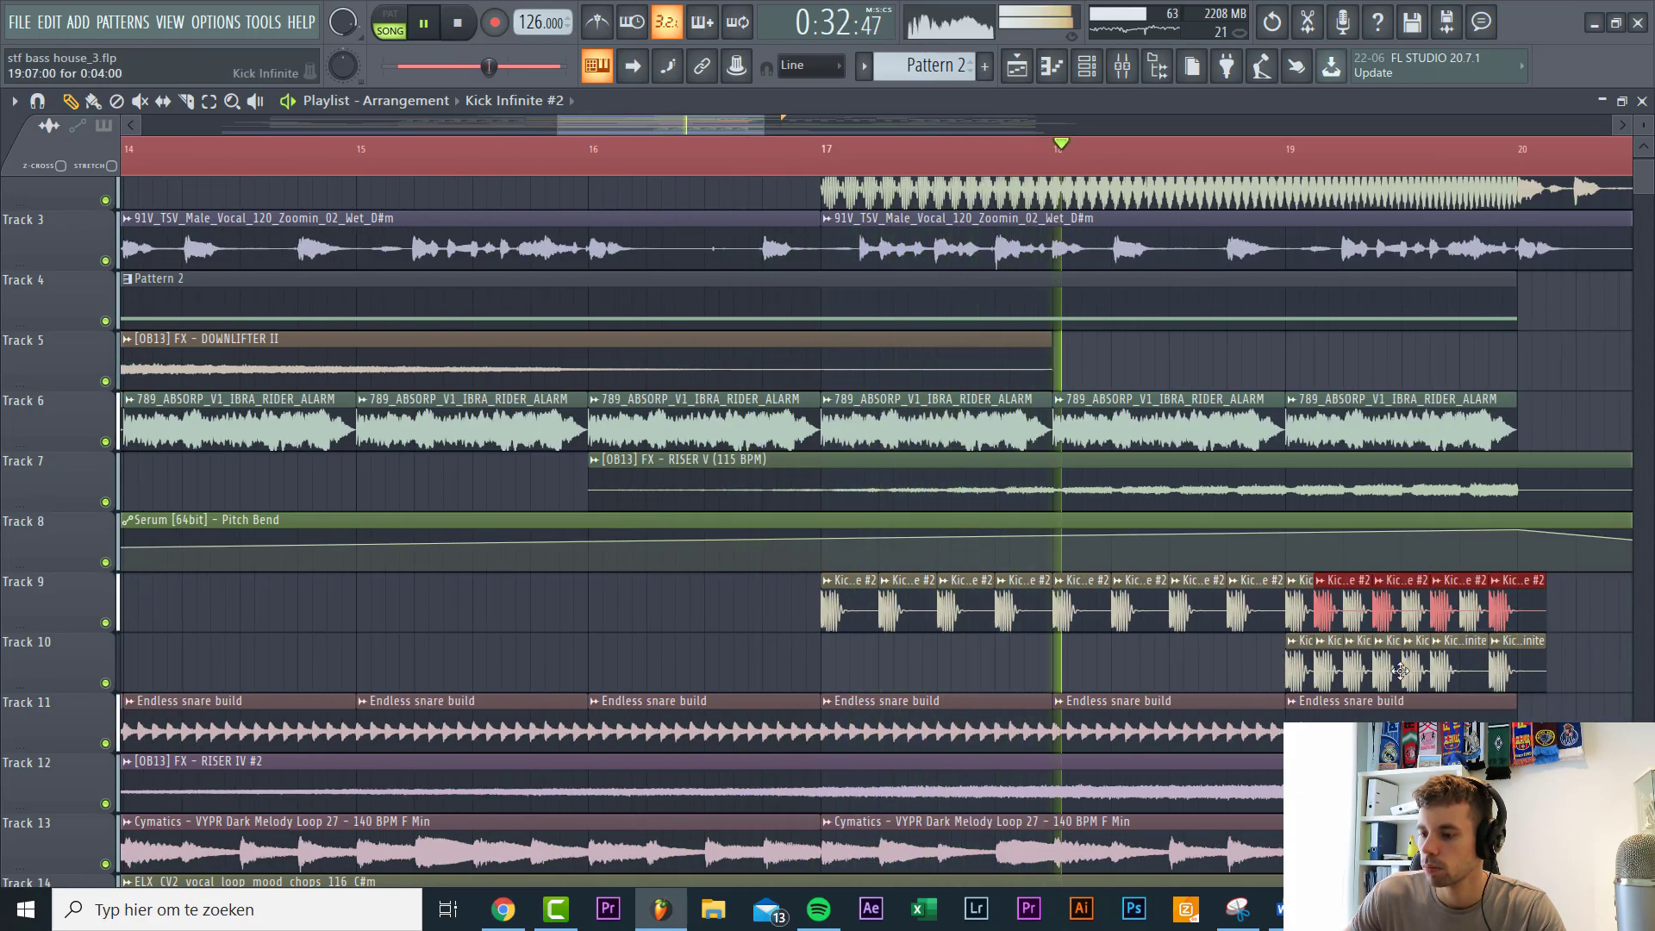
left_click(1308, 670)
right_click(1300, 672)
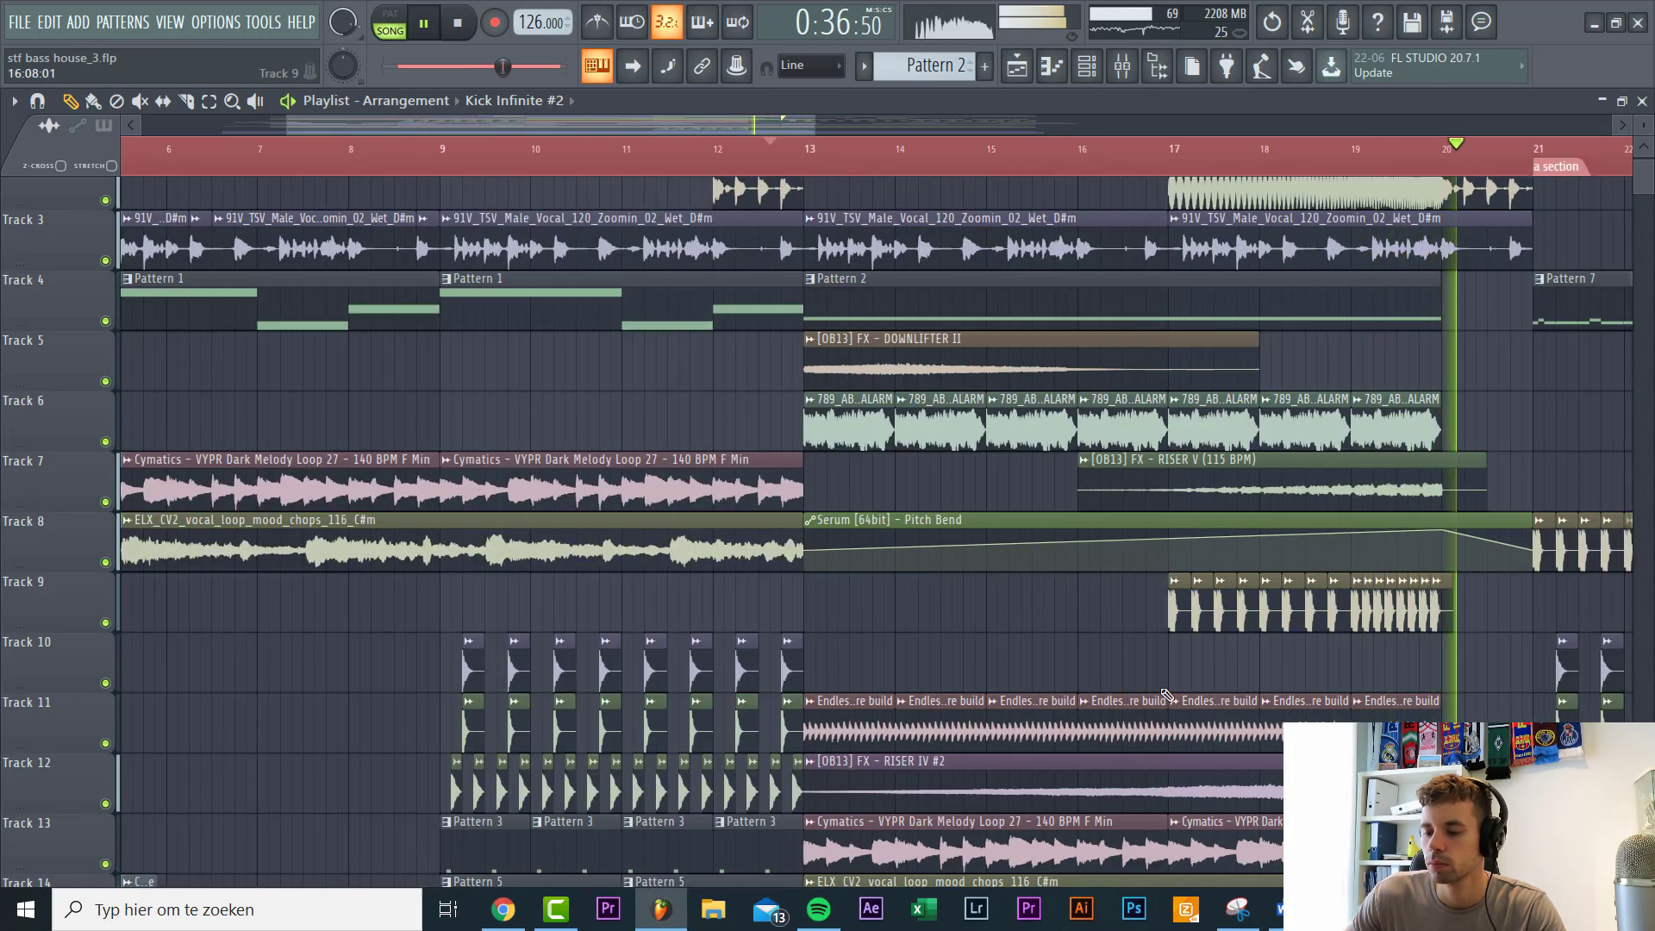
Step: Clear the time selection in the playlist and play the arrangement from the intro
scroll(1077, 604, "down", 5)
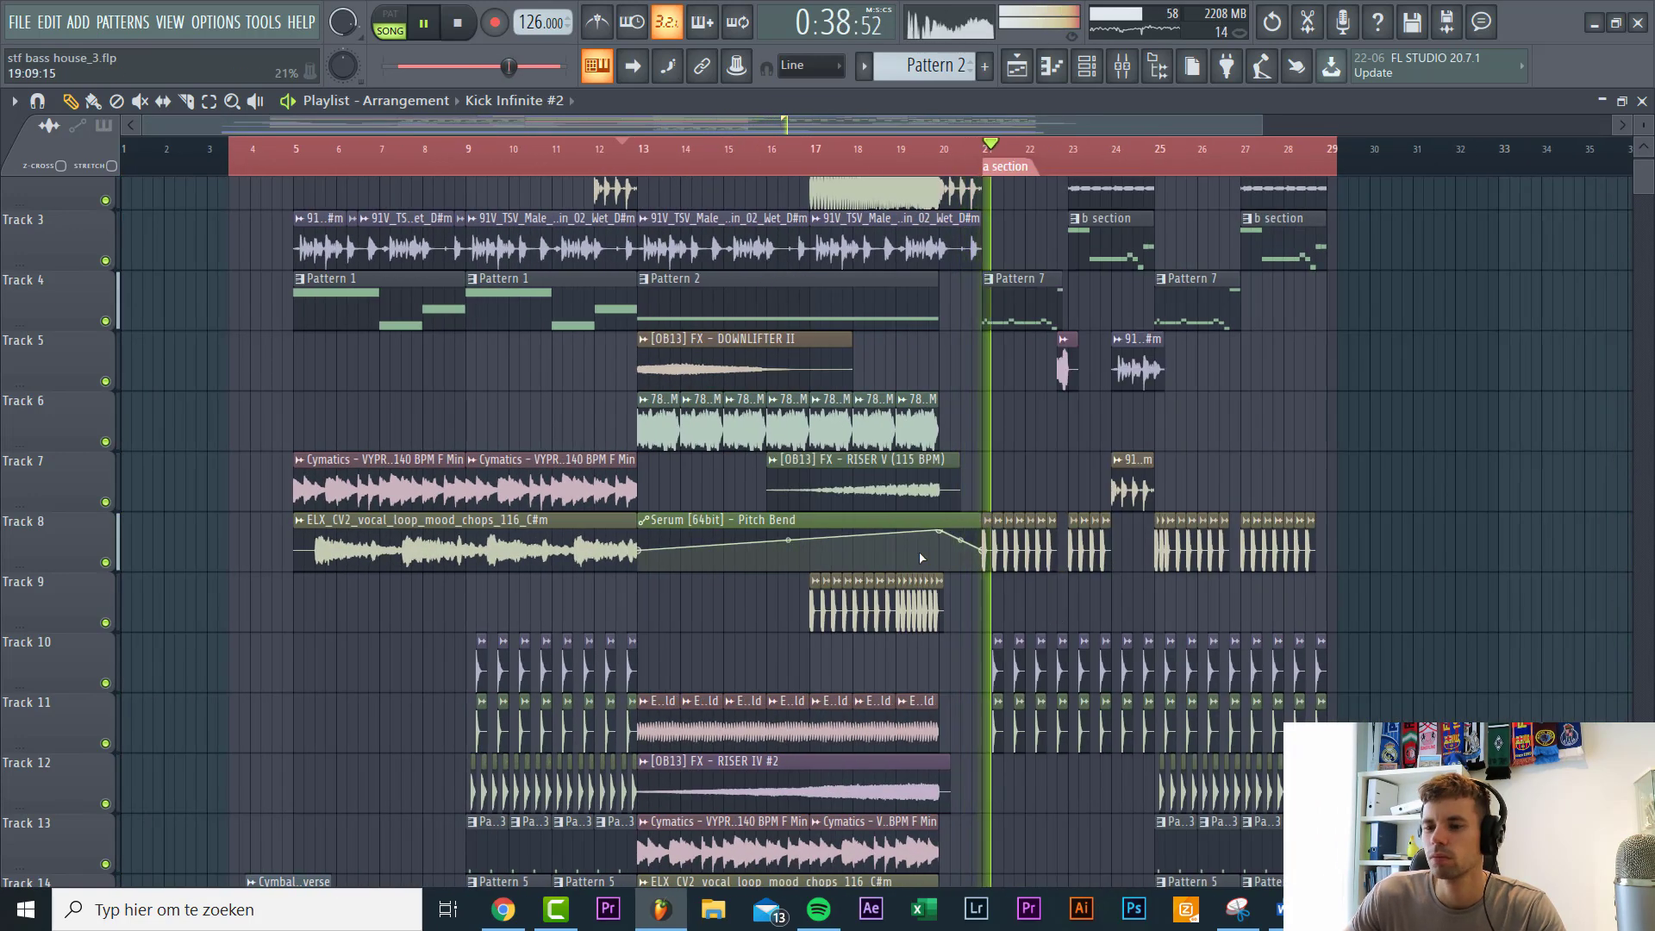
scroll(931, 647, "up", 2)
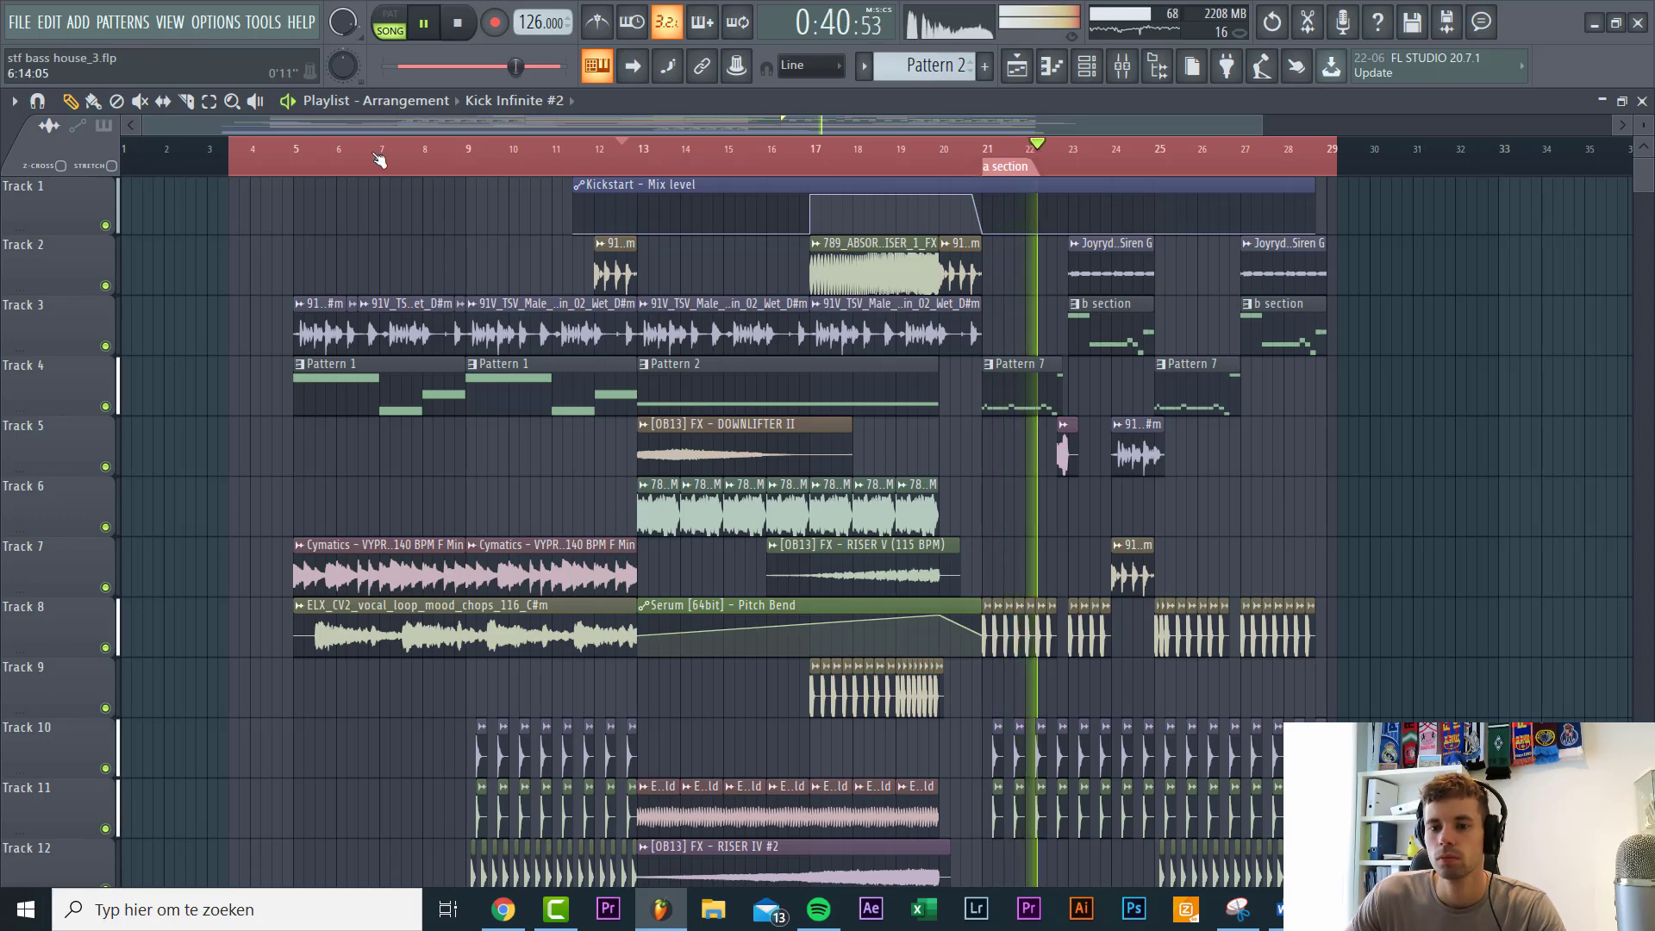
left_click_drag(380, 158, 1336, 151)
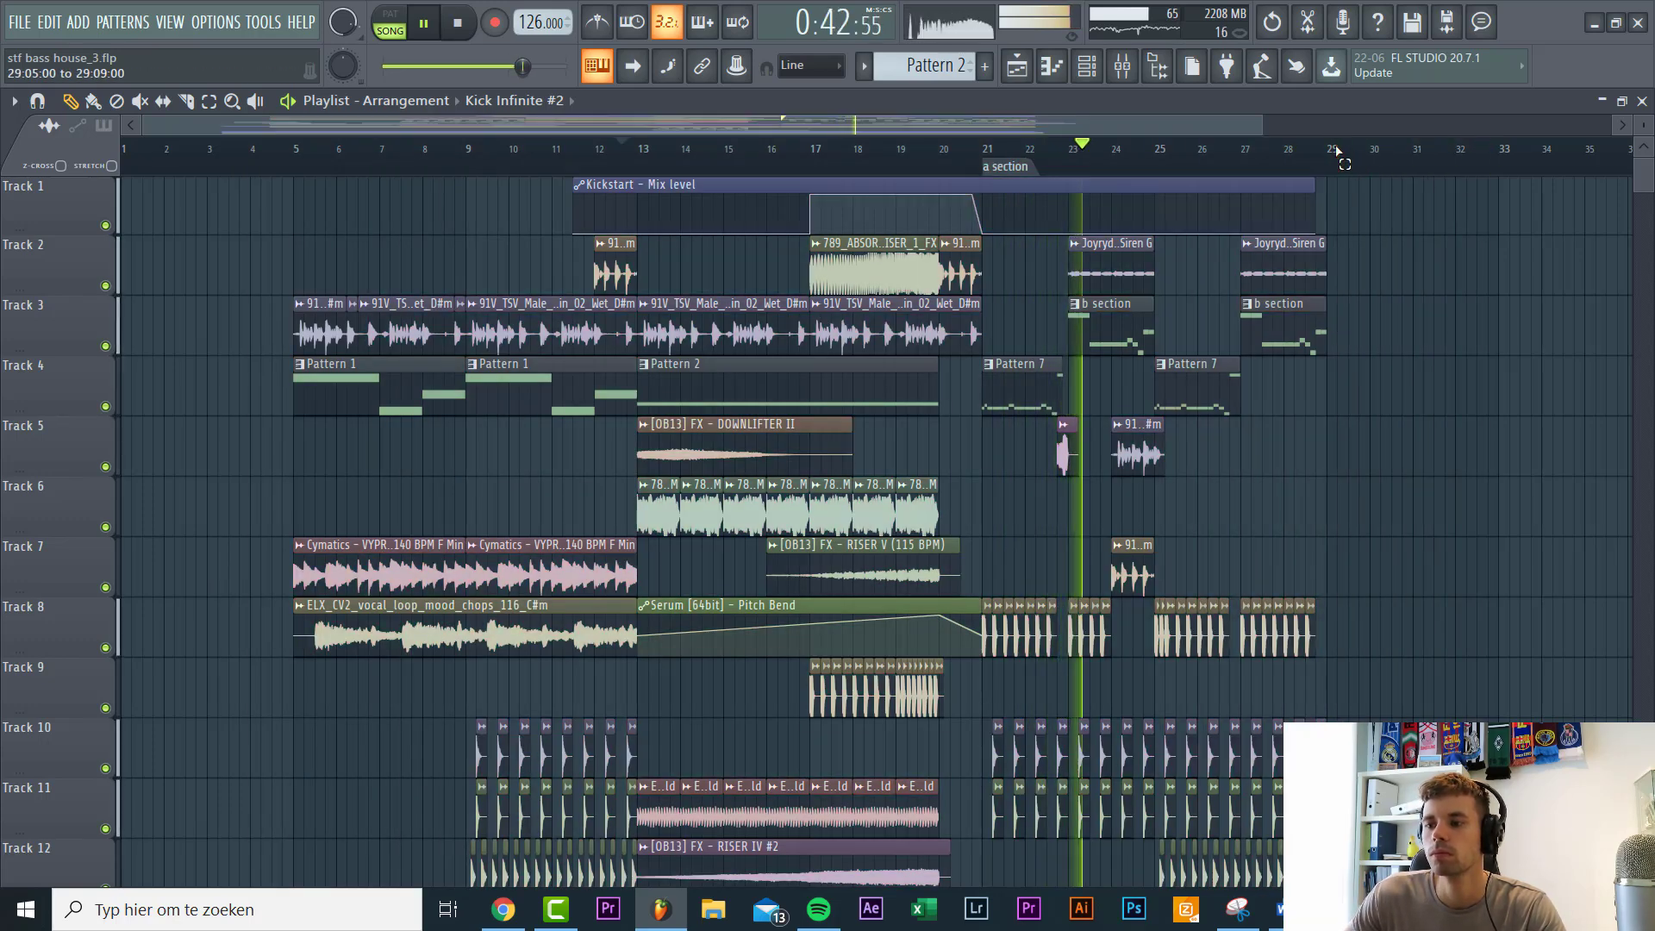
scroll(762, 595, "down", 8)
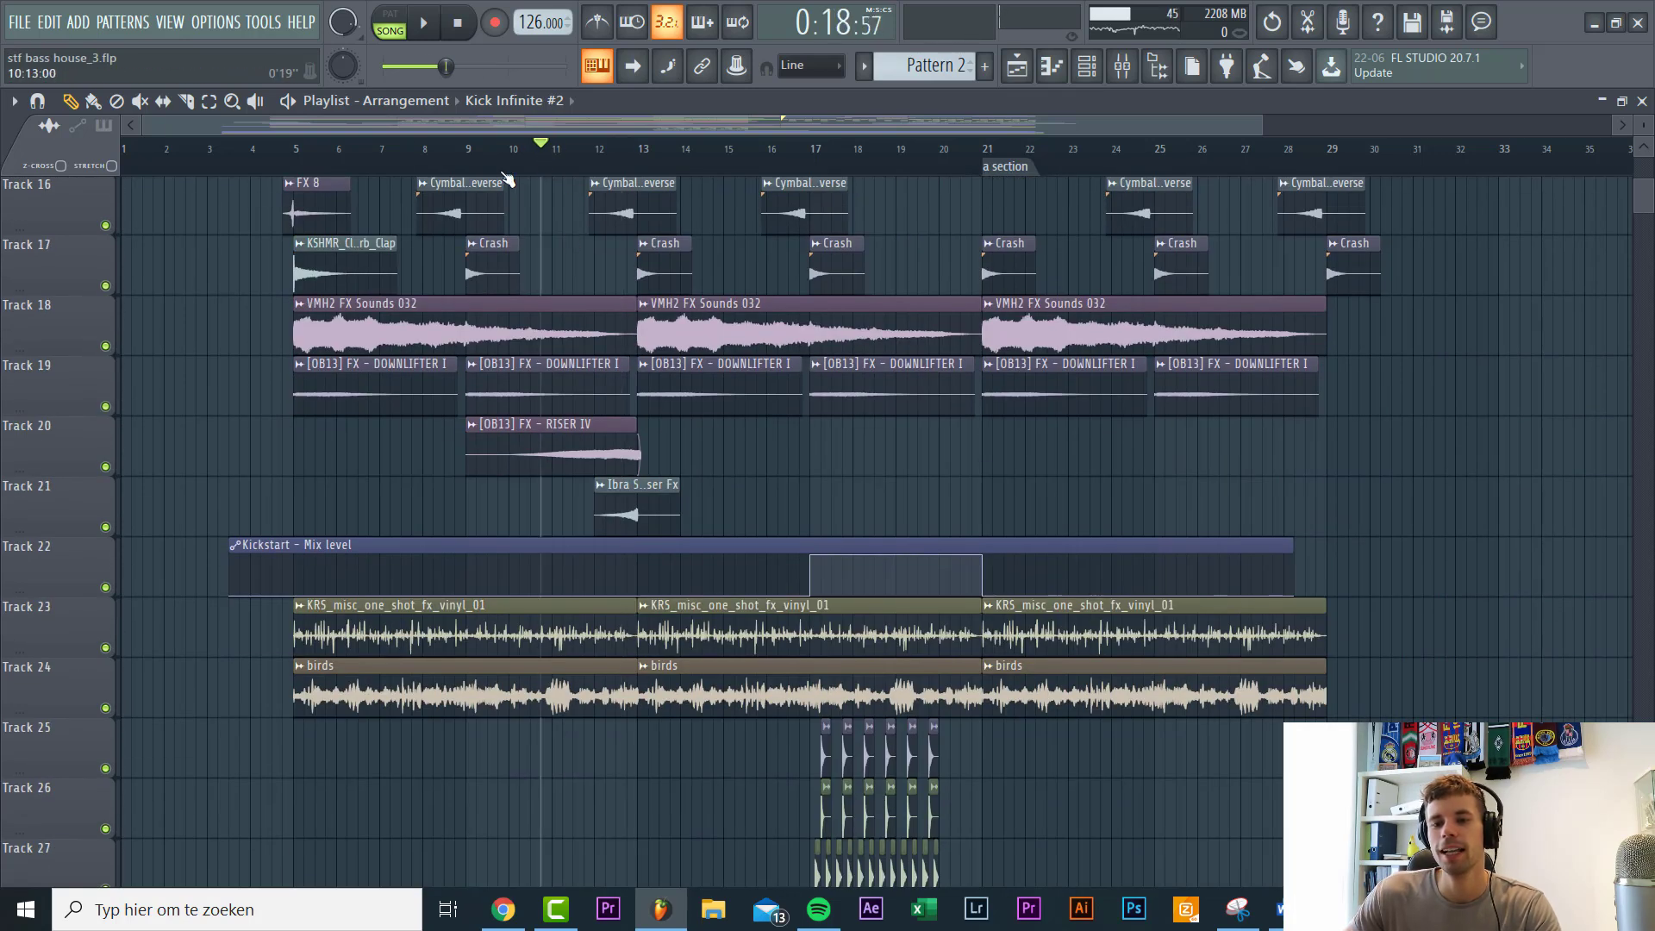
scroll(621, 750, "down", 3)
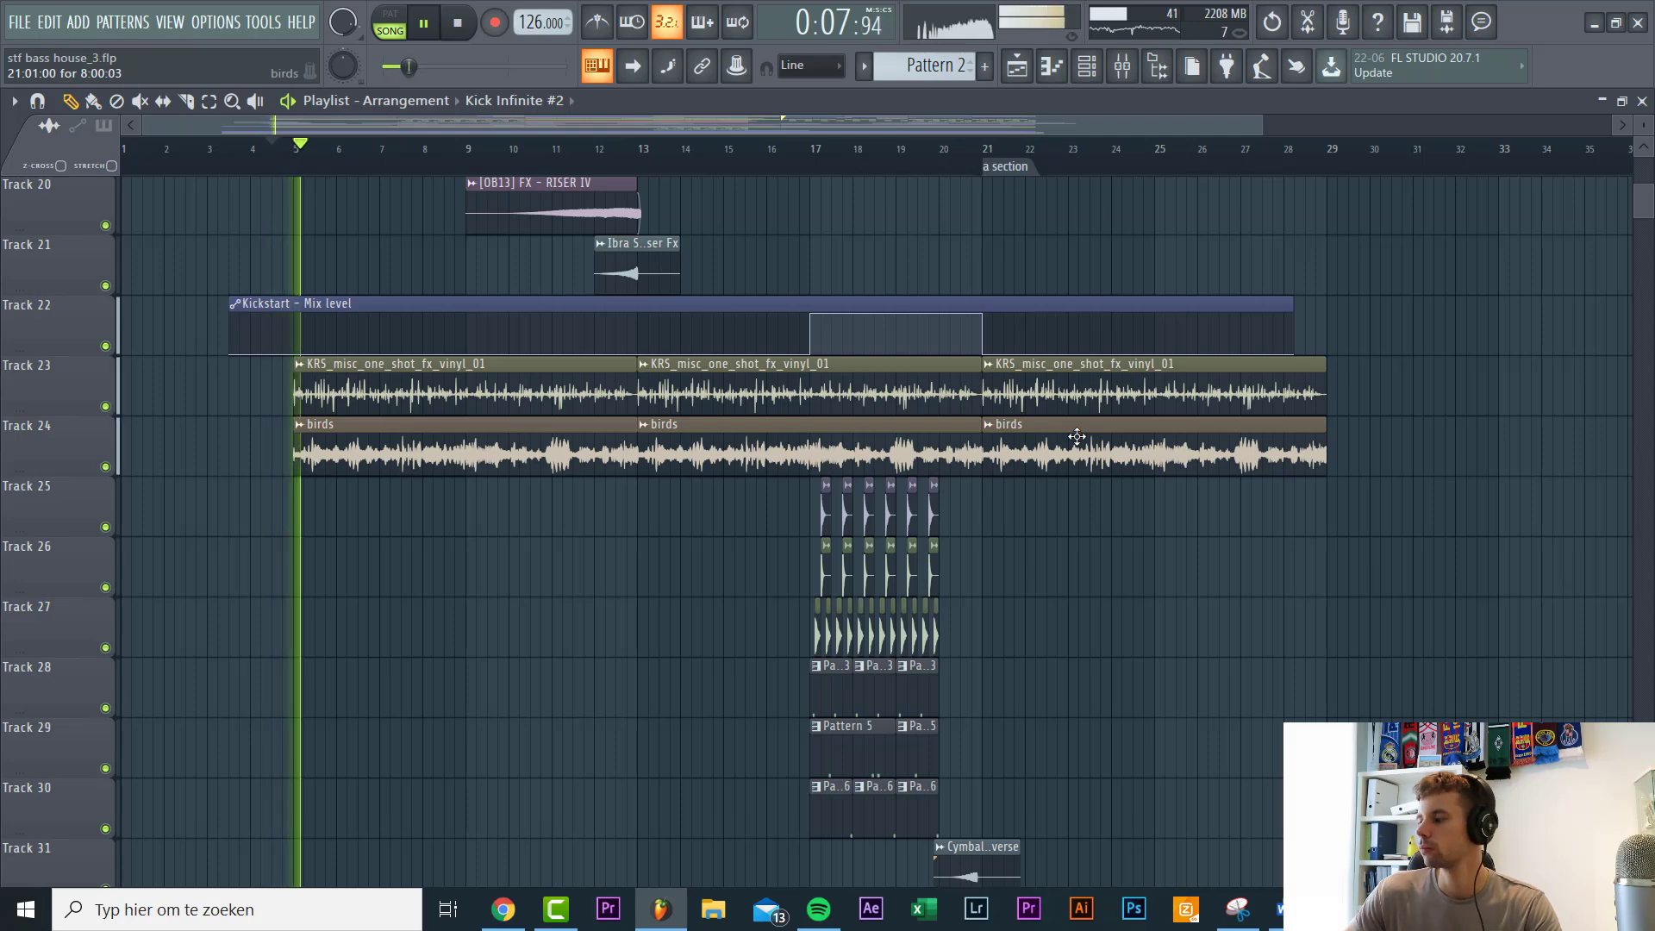
scroll(1078, 437, "down", 7)
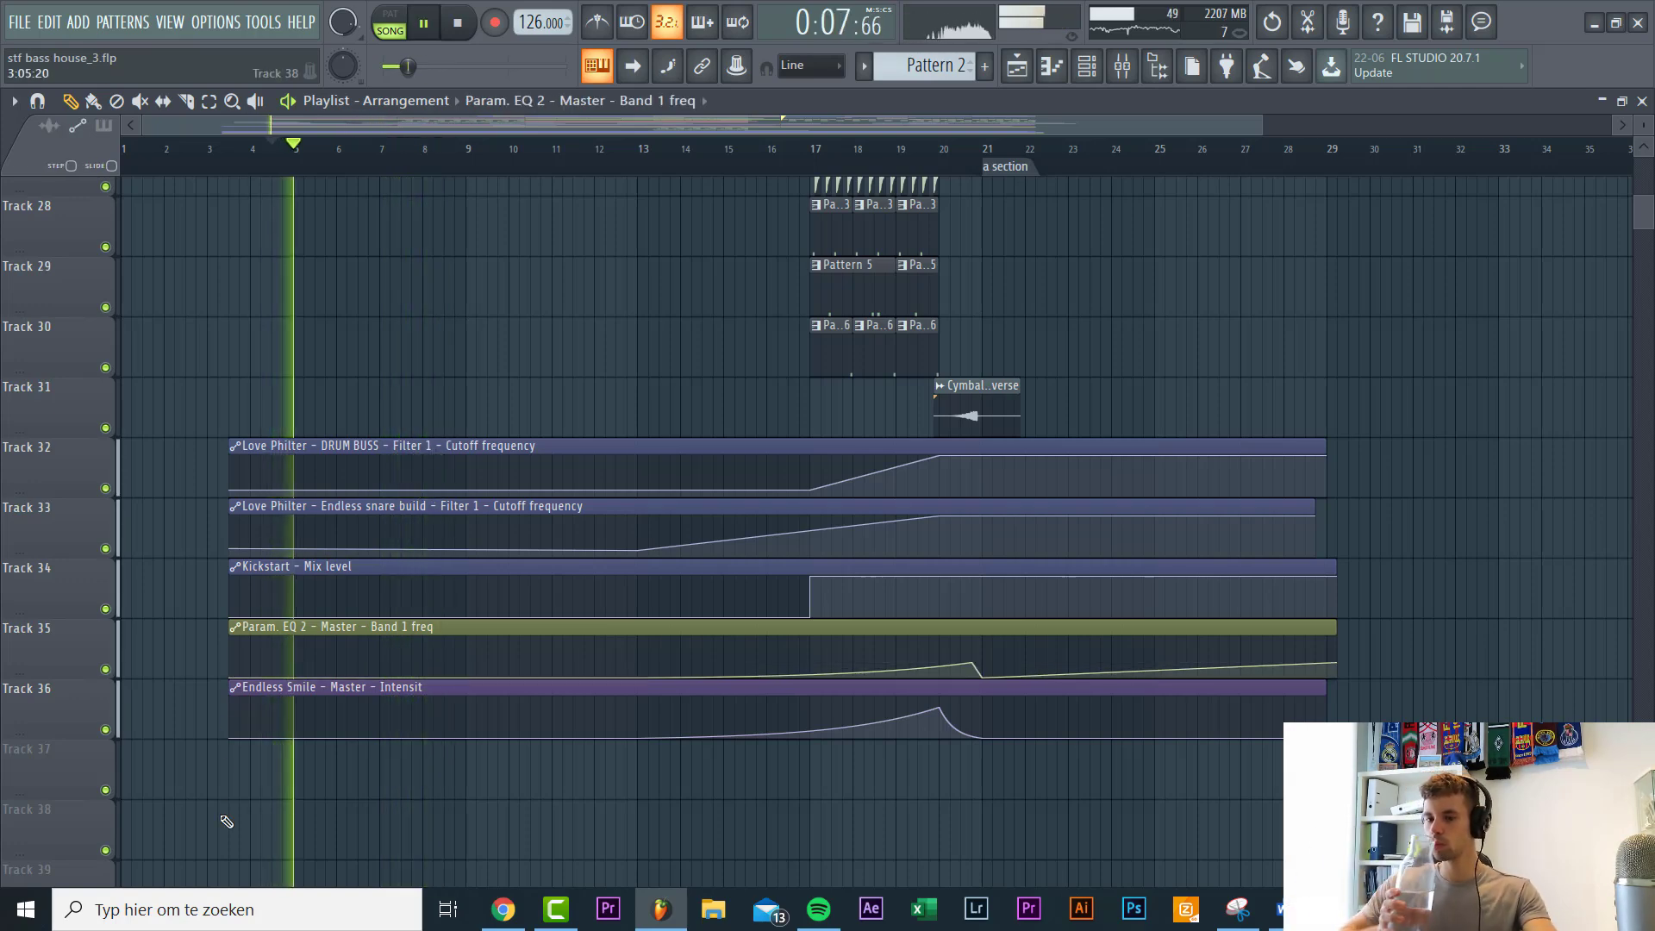
scroll(227, 821, "up", 14)
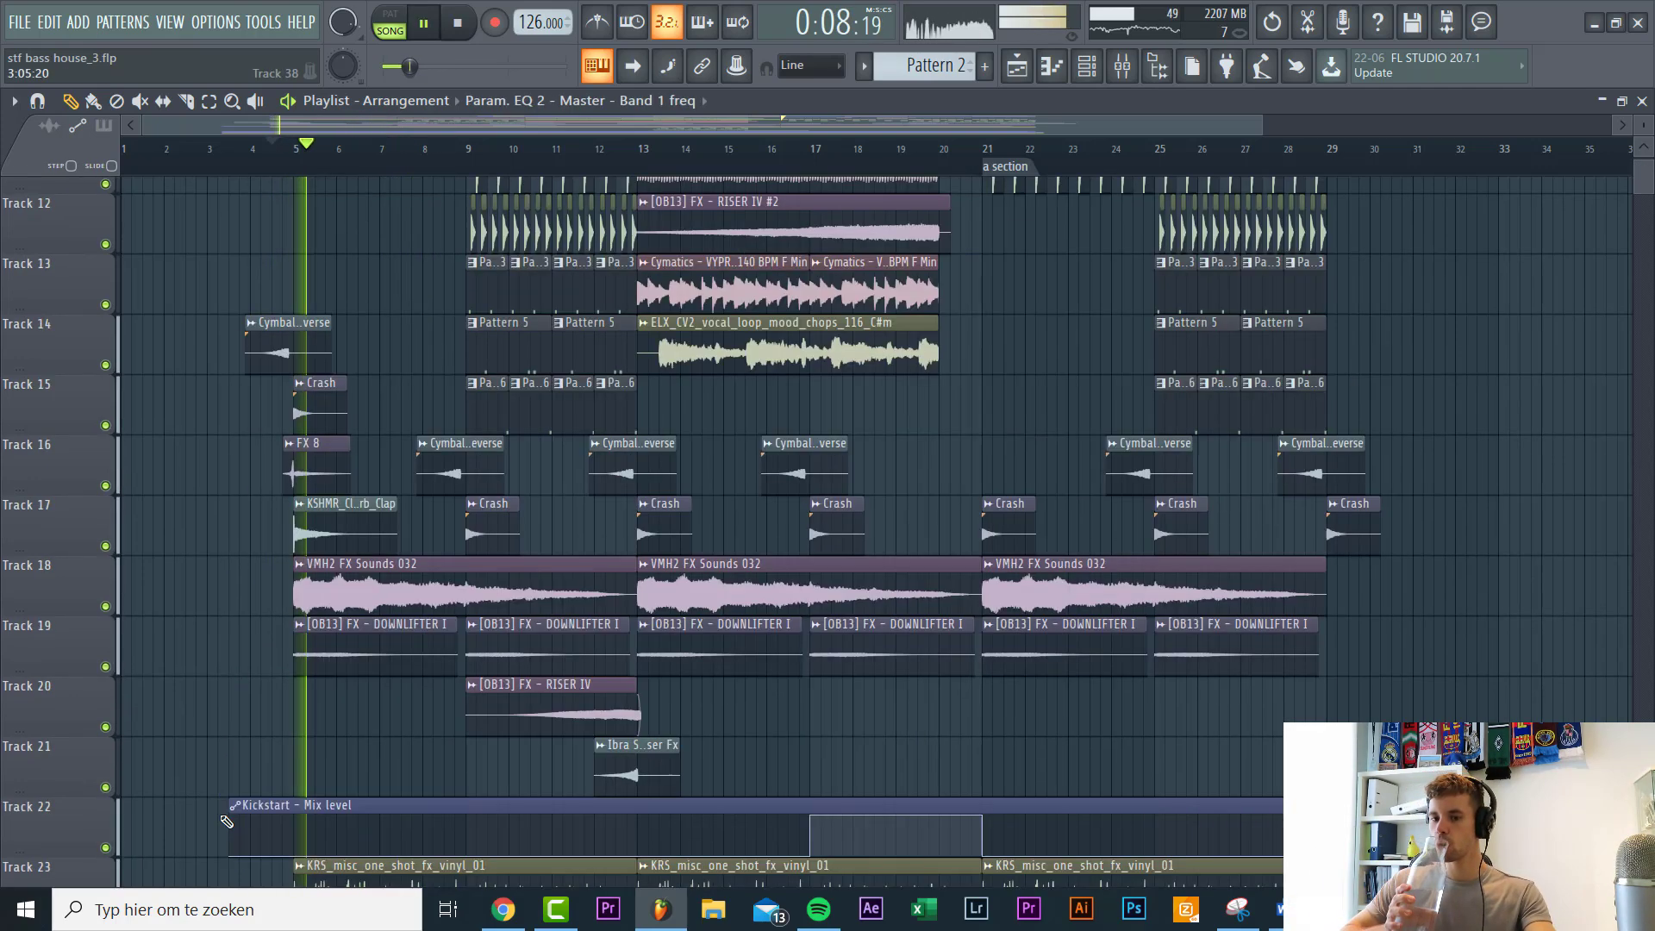
scroll(227, 821, "up", 10)
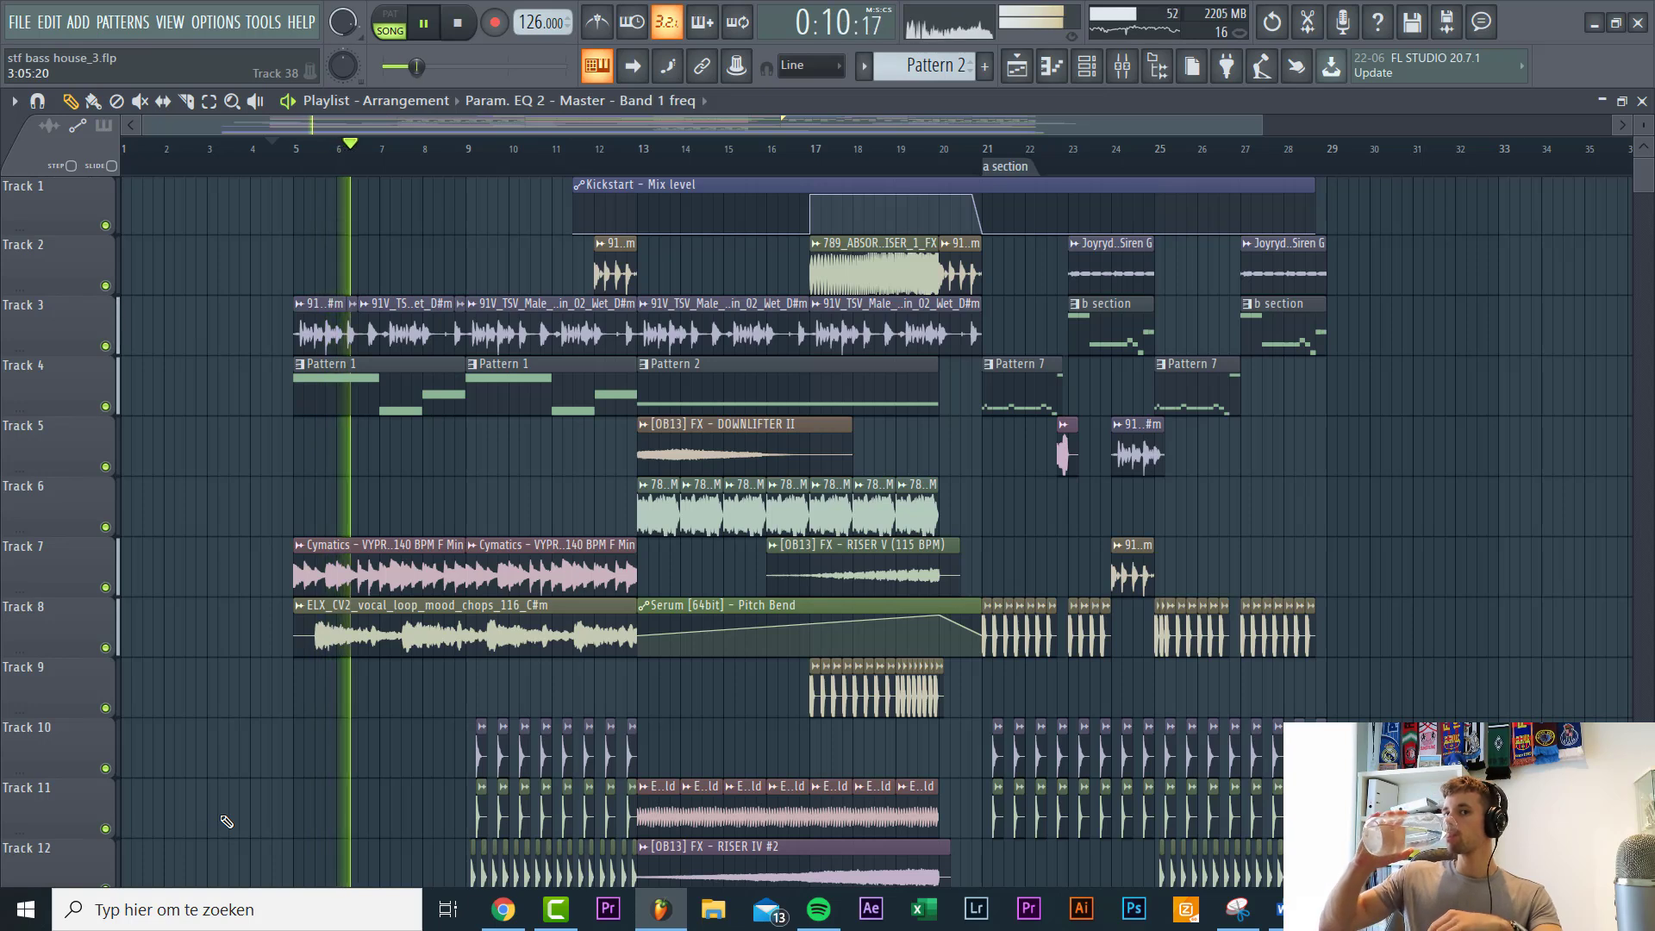
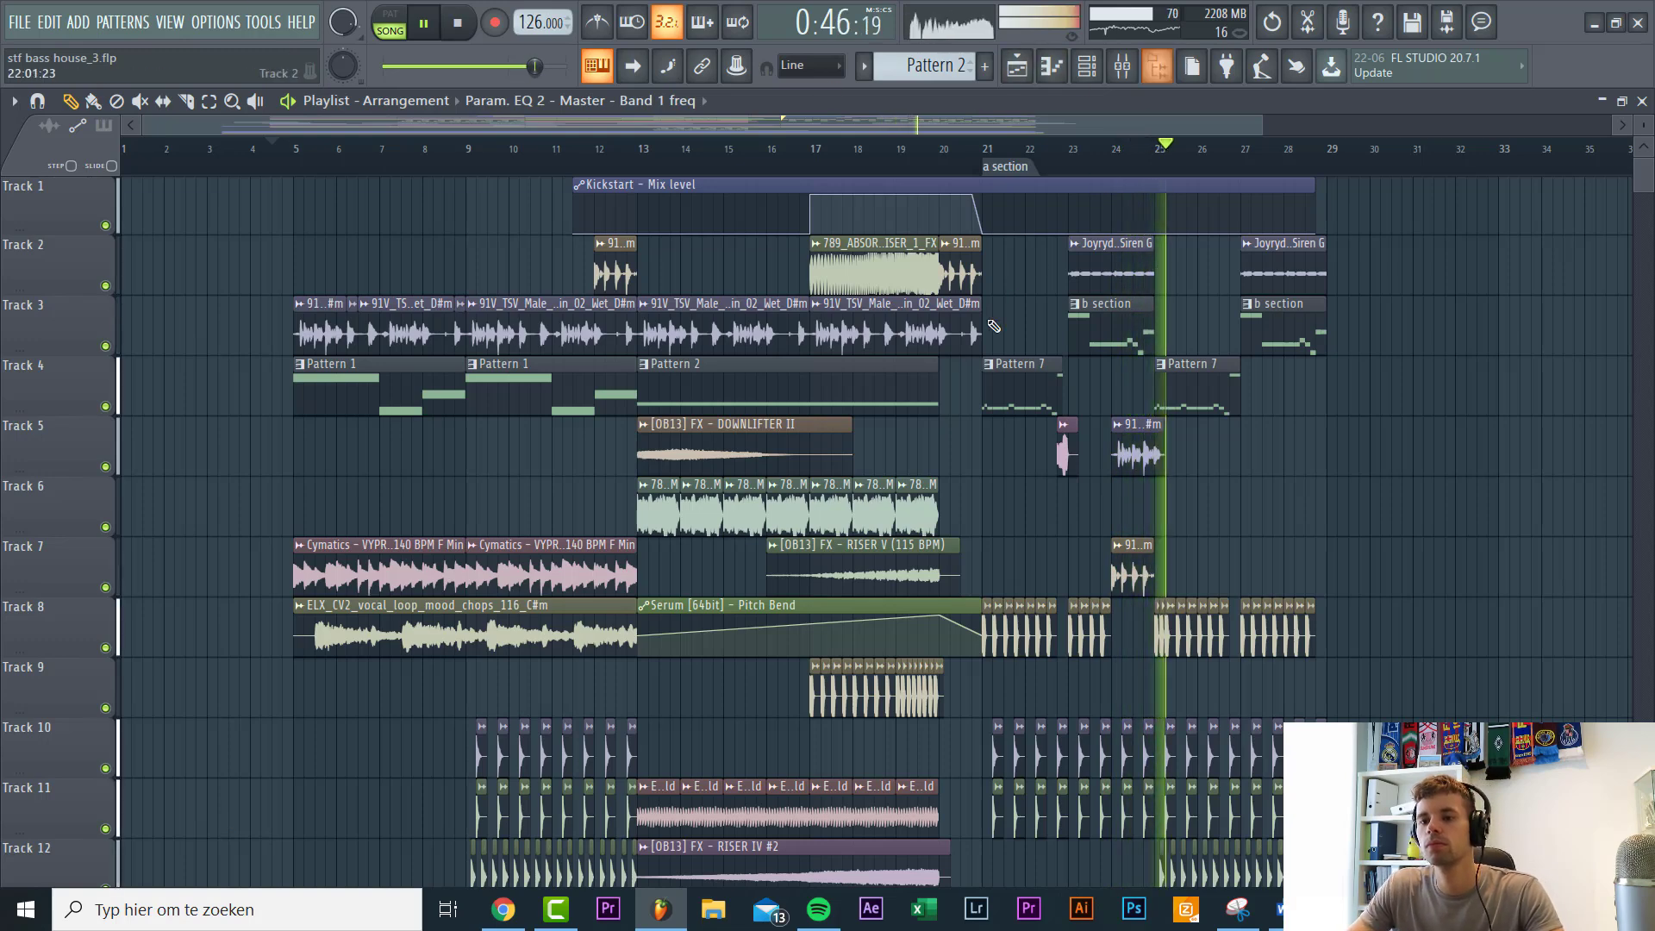
Step: Examine the FX tracks, build-up drums and automation clips across the arrangement while playing it back
scroll(934, 443, "down", 5)
scroll(877, 683, "down", 5)
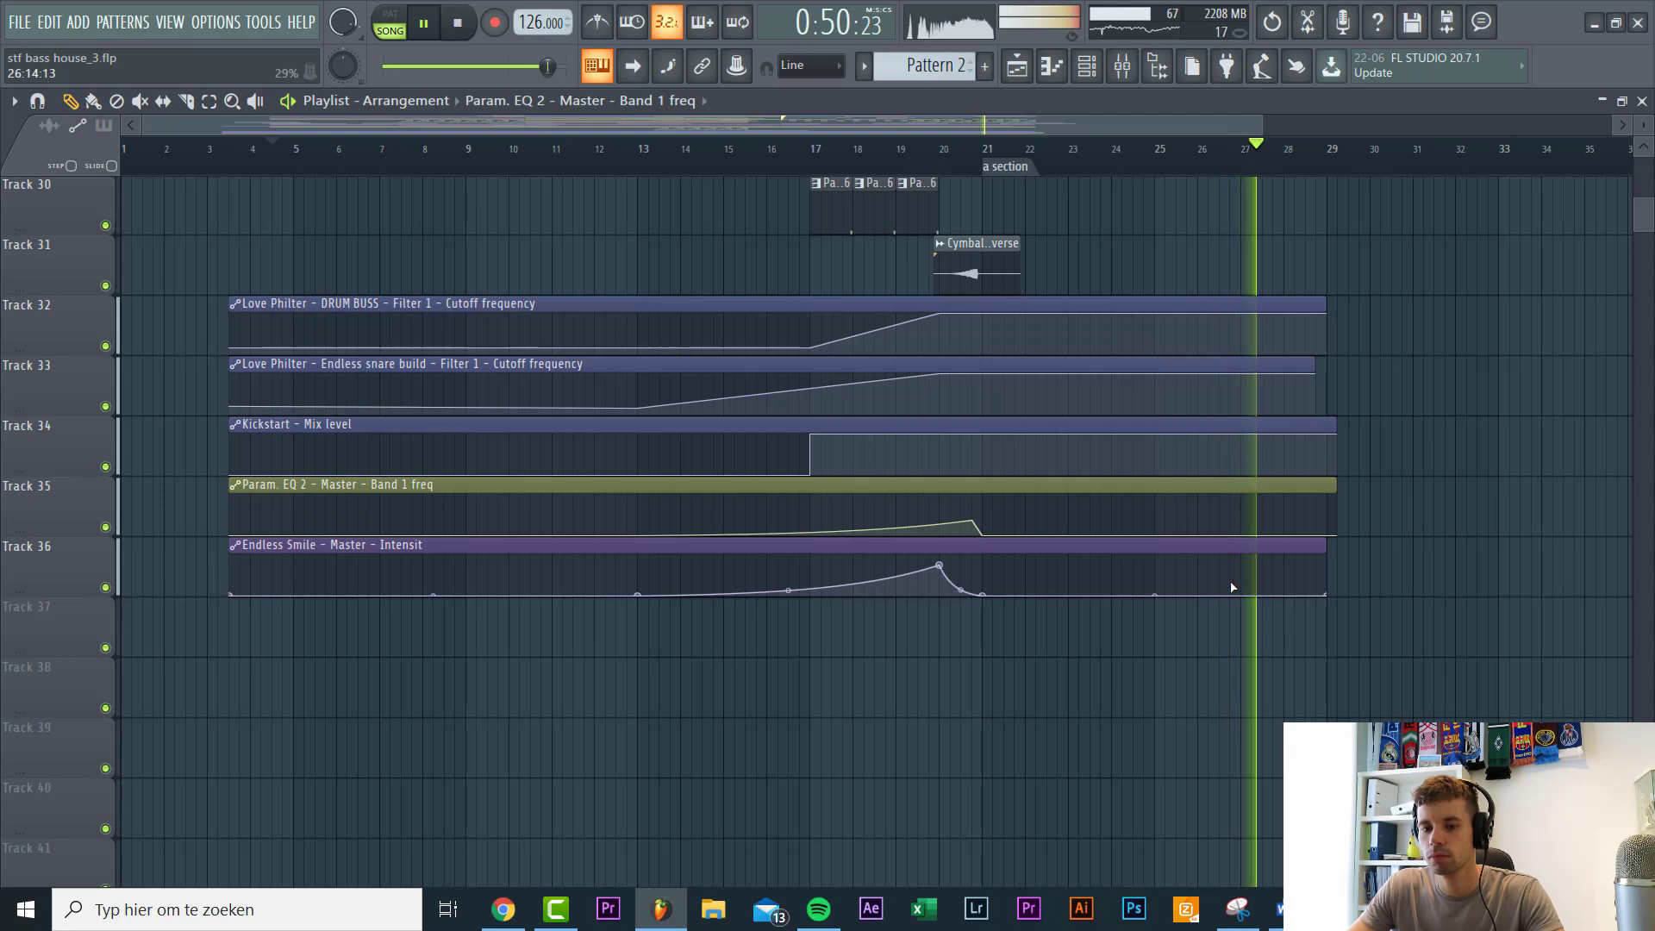
scroll(1224, 580, "up", 2)
scroll(1164, 546, "up", 3)
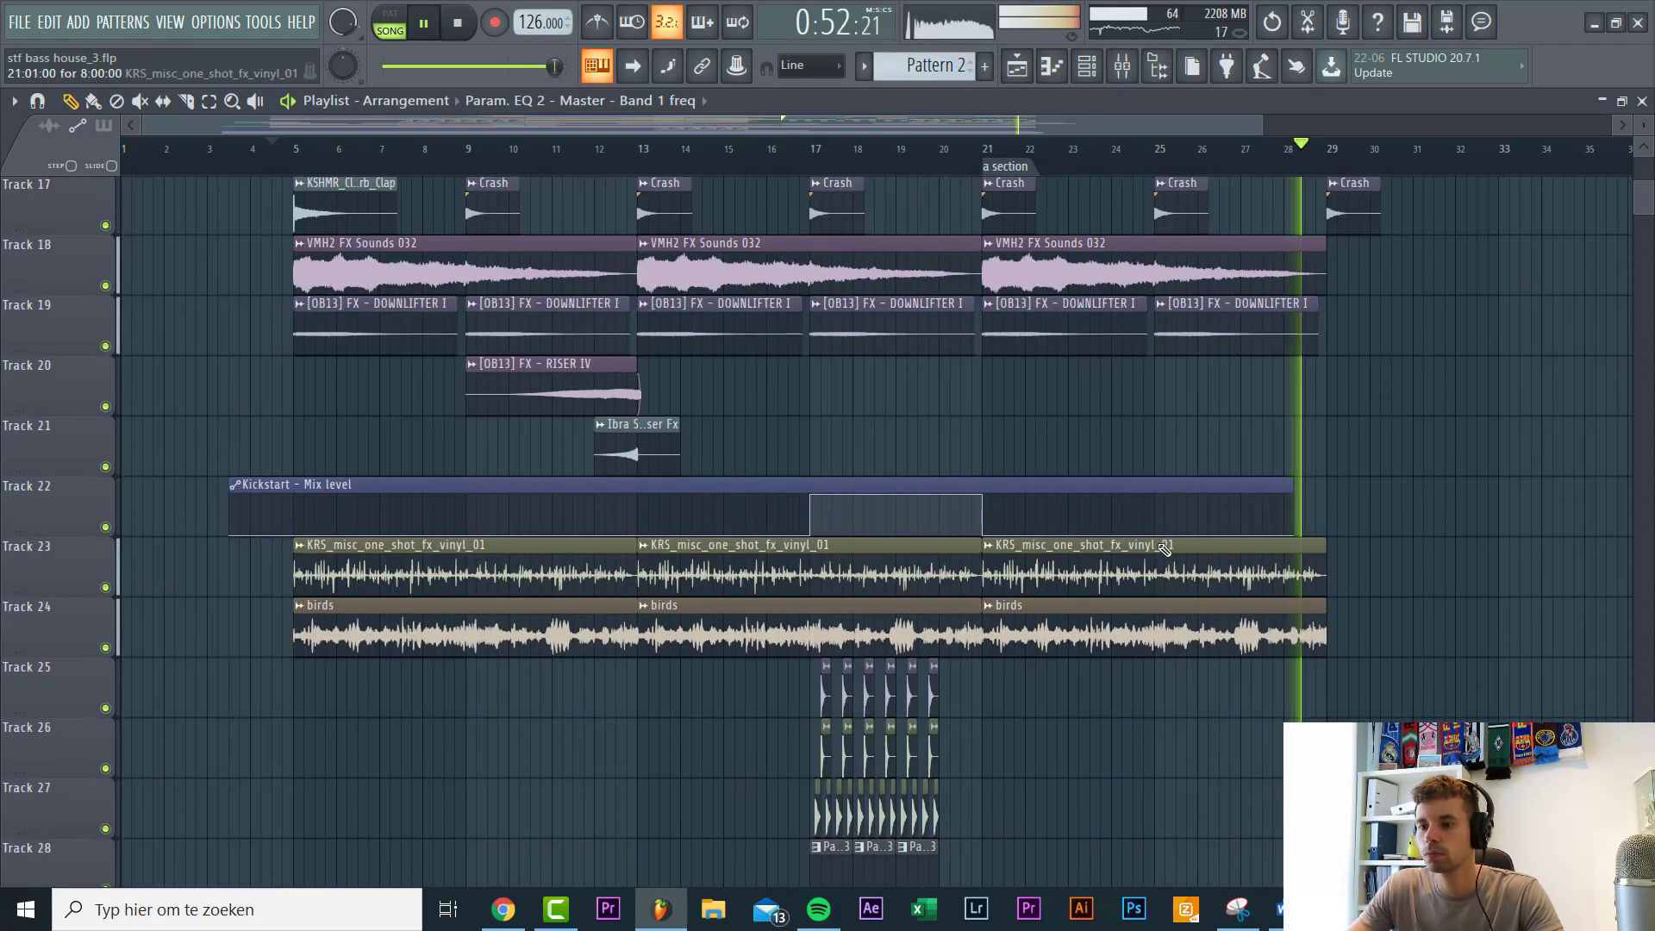
scroll(1156, 543, "down", 4)
scroll(1293, 620, "up", 4)
key("space")
key("space")
scroll(1092, 702, "down", 5)
scroll(563, 677, "up", 1)
scroll(232, 658, "up", 6)
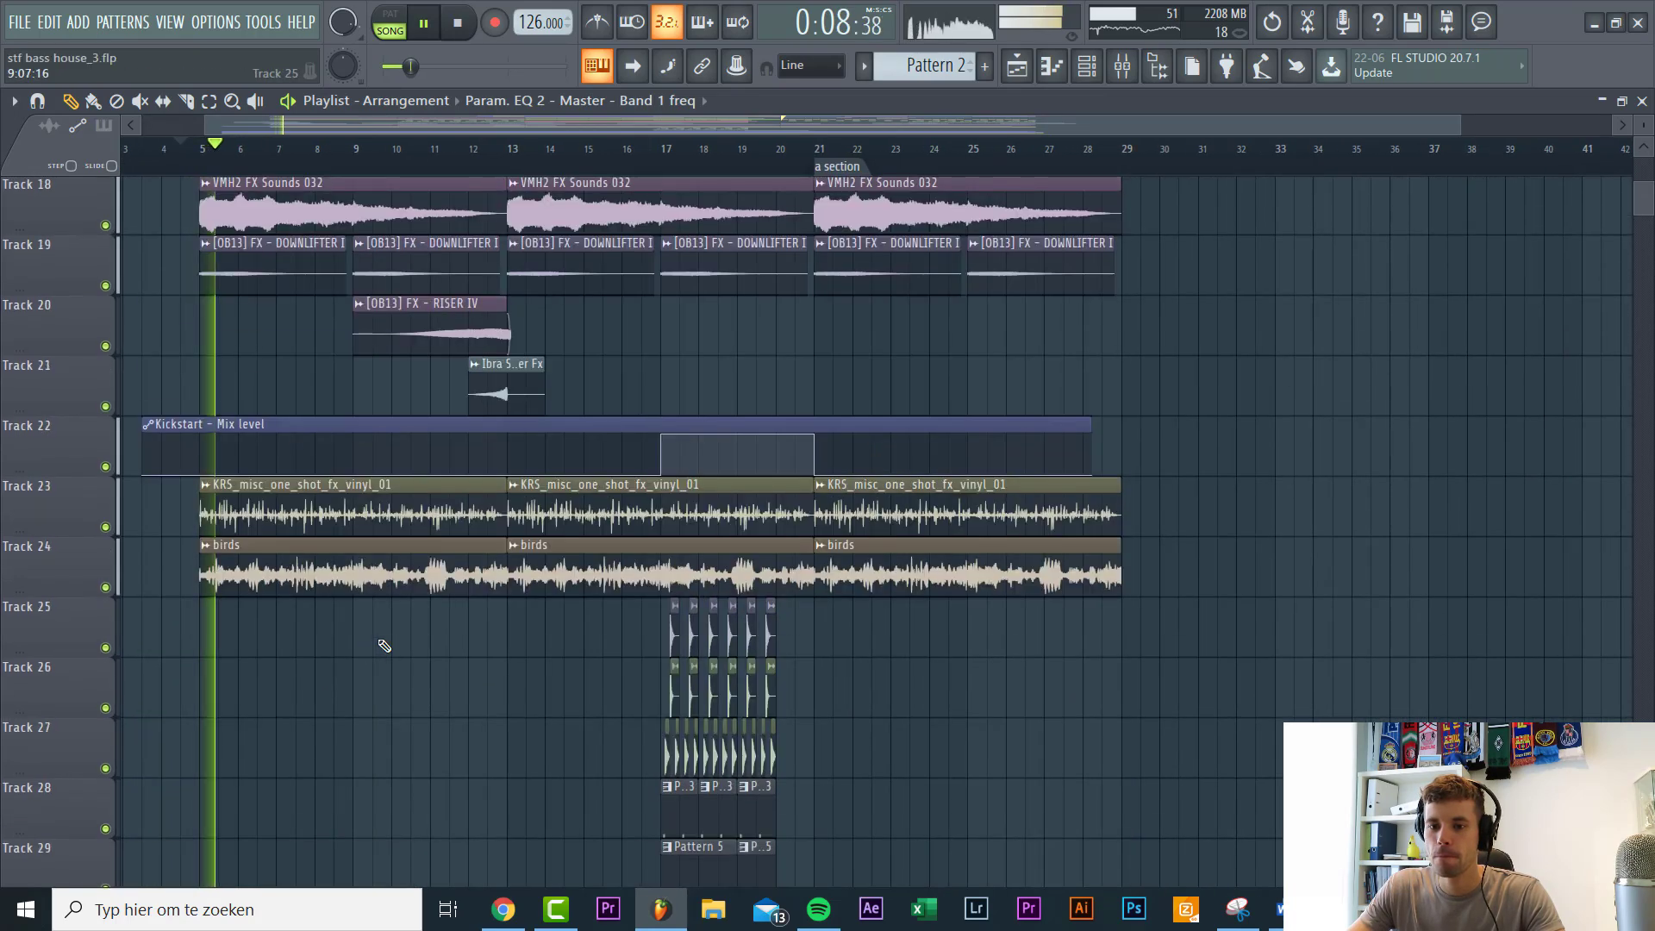
key("space")
scroll(517, 595, "down", 5)
scroll(559, 582, "down", 1)
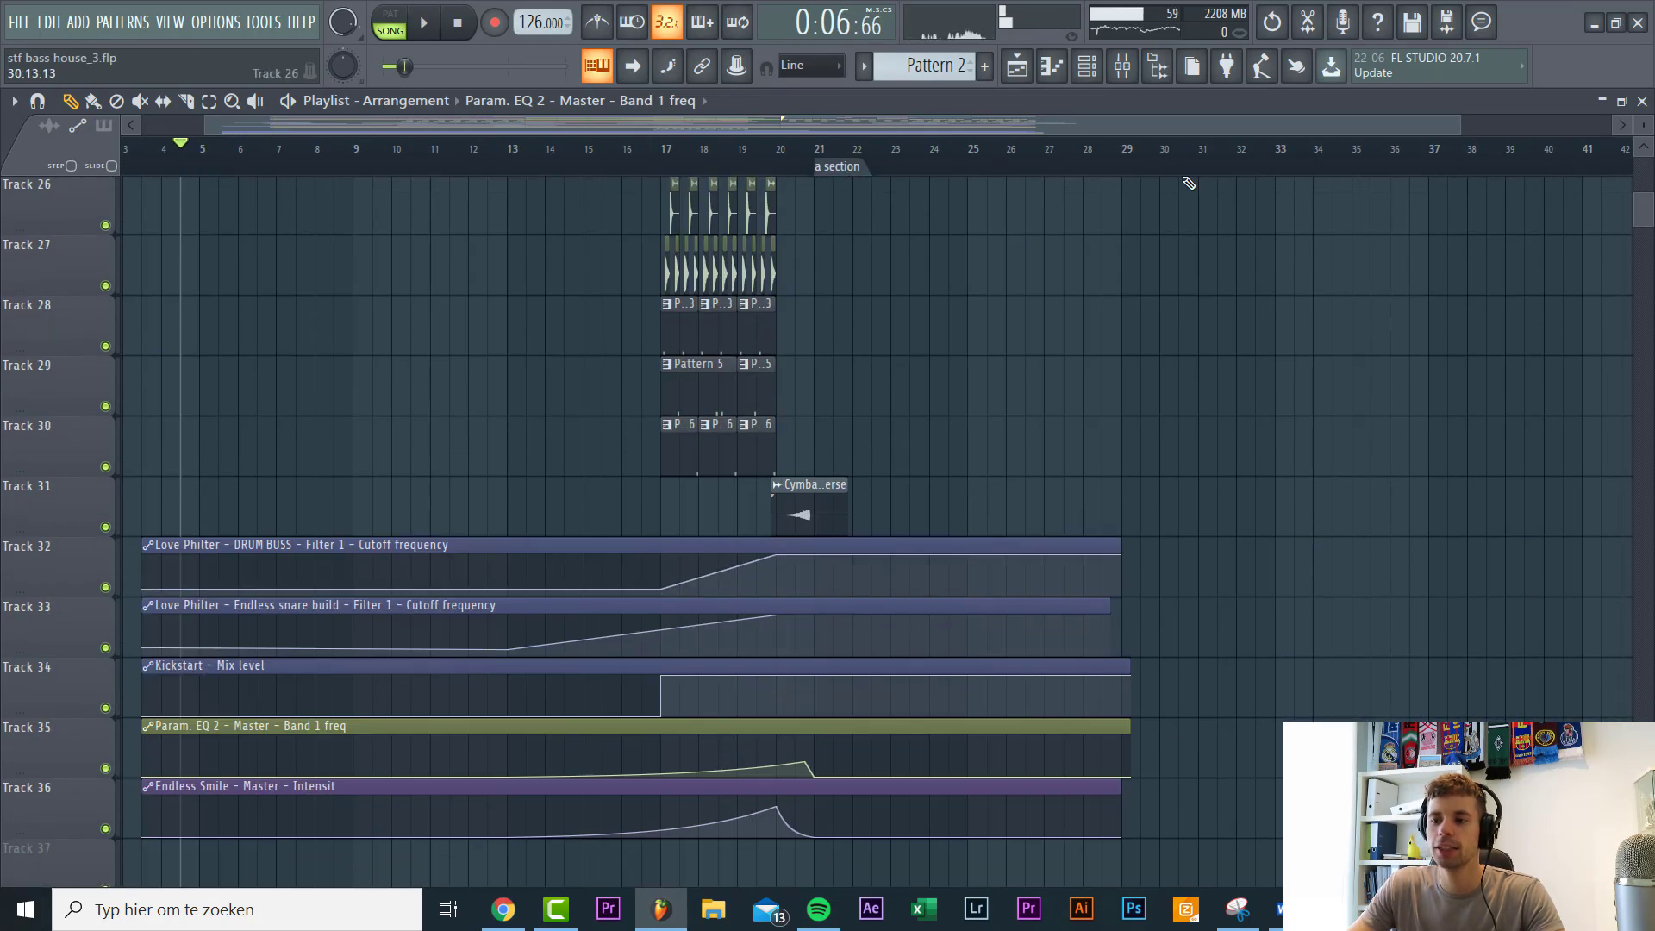
Step: Load Fruity Compressor into slot 3 of the mixer's Master track
left_click(1121, 66)
left_click(84, 238)
left_click(1414, 238)
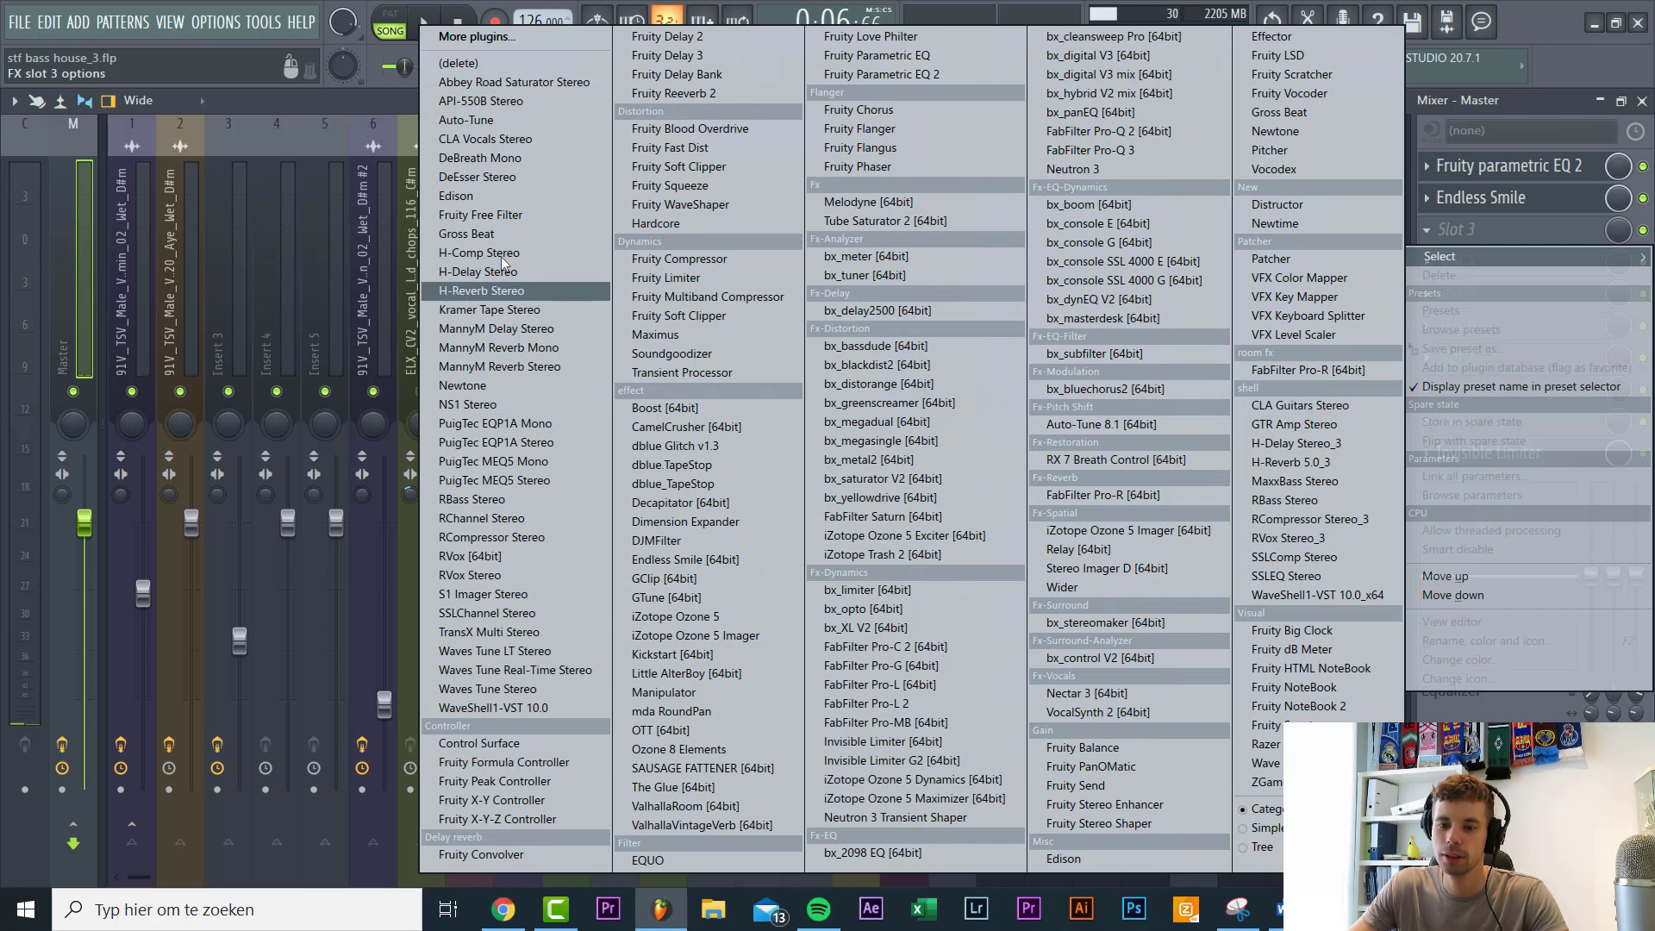
left_click(678, 259)
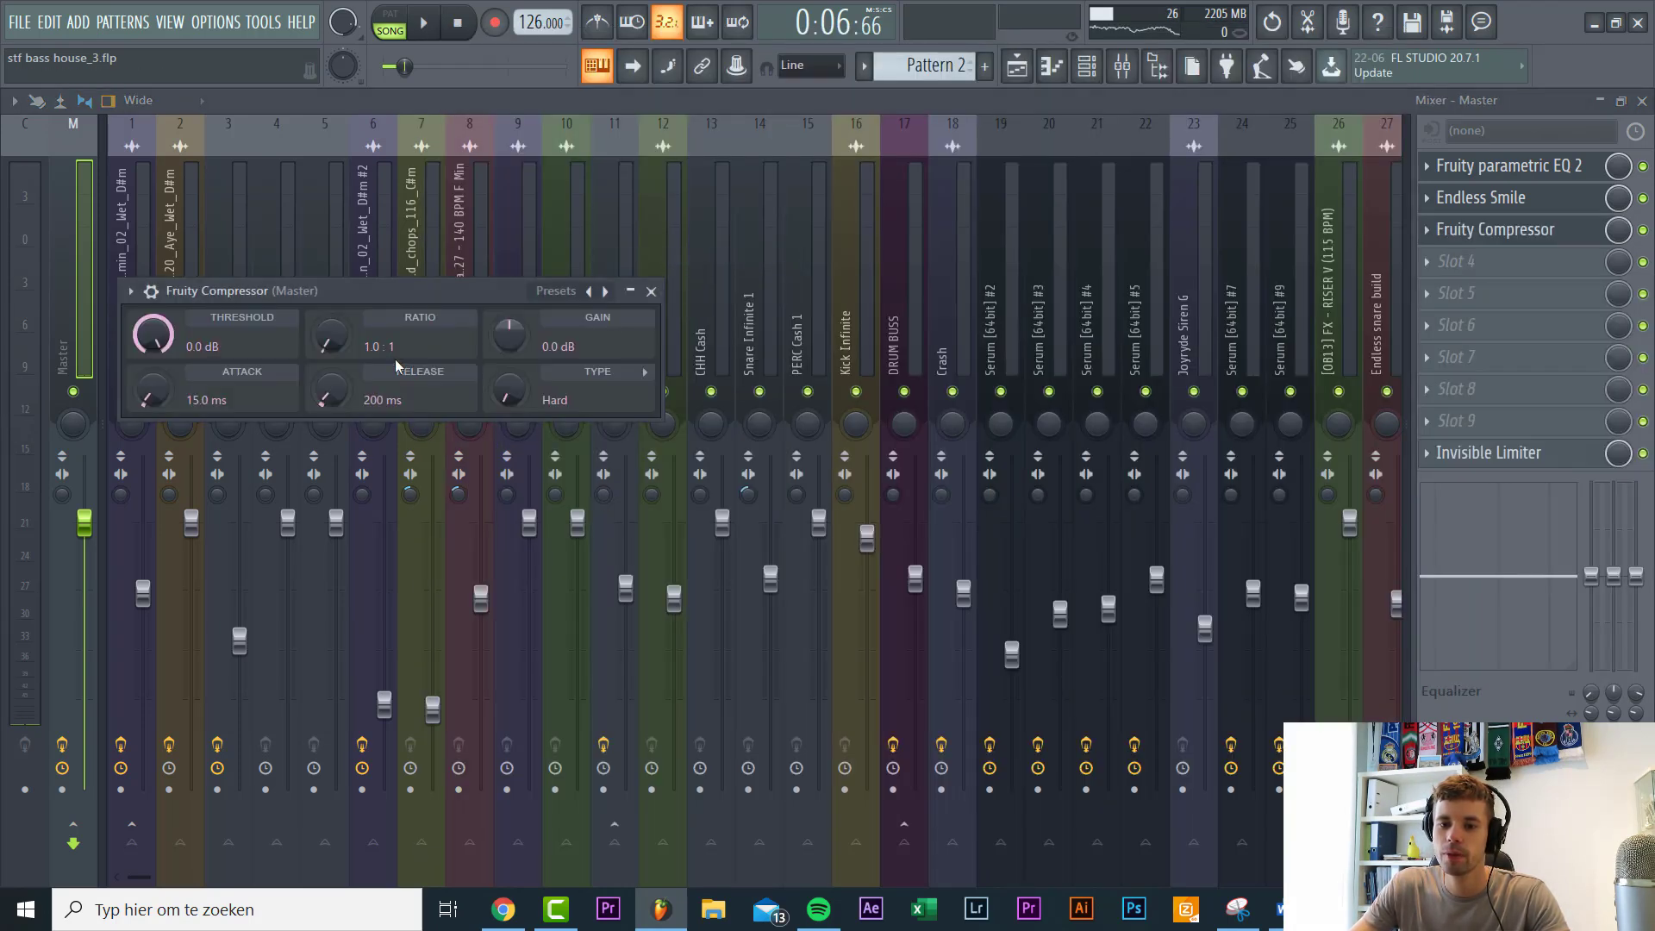
Step: Create an automation clip for the Fruity Compressor's gain, and set the gain to -3.1 dB and copy its value
right_click(330, 338)
left_click(359, 350)
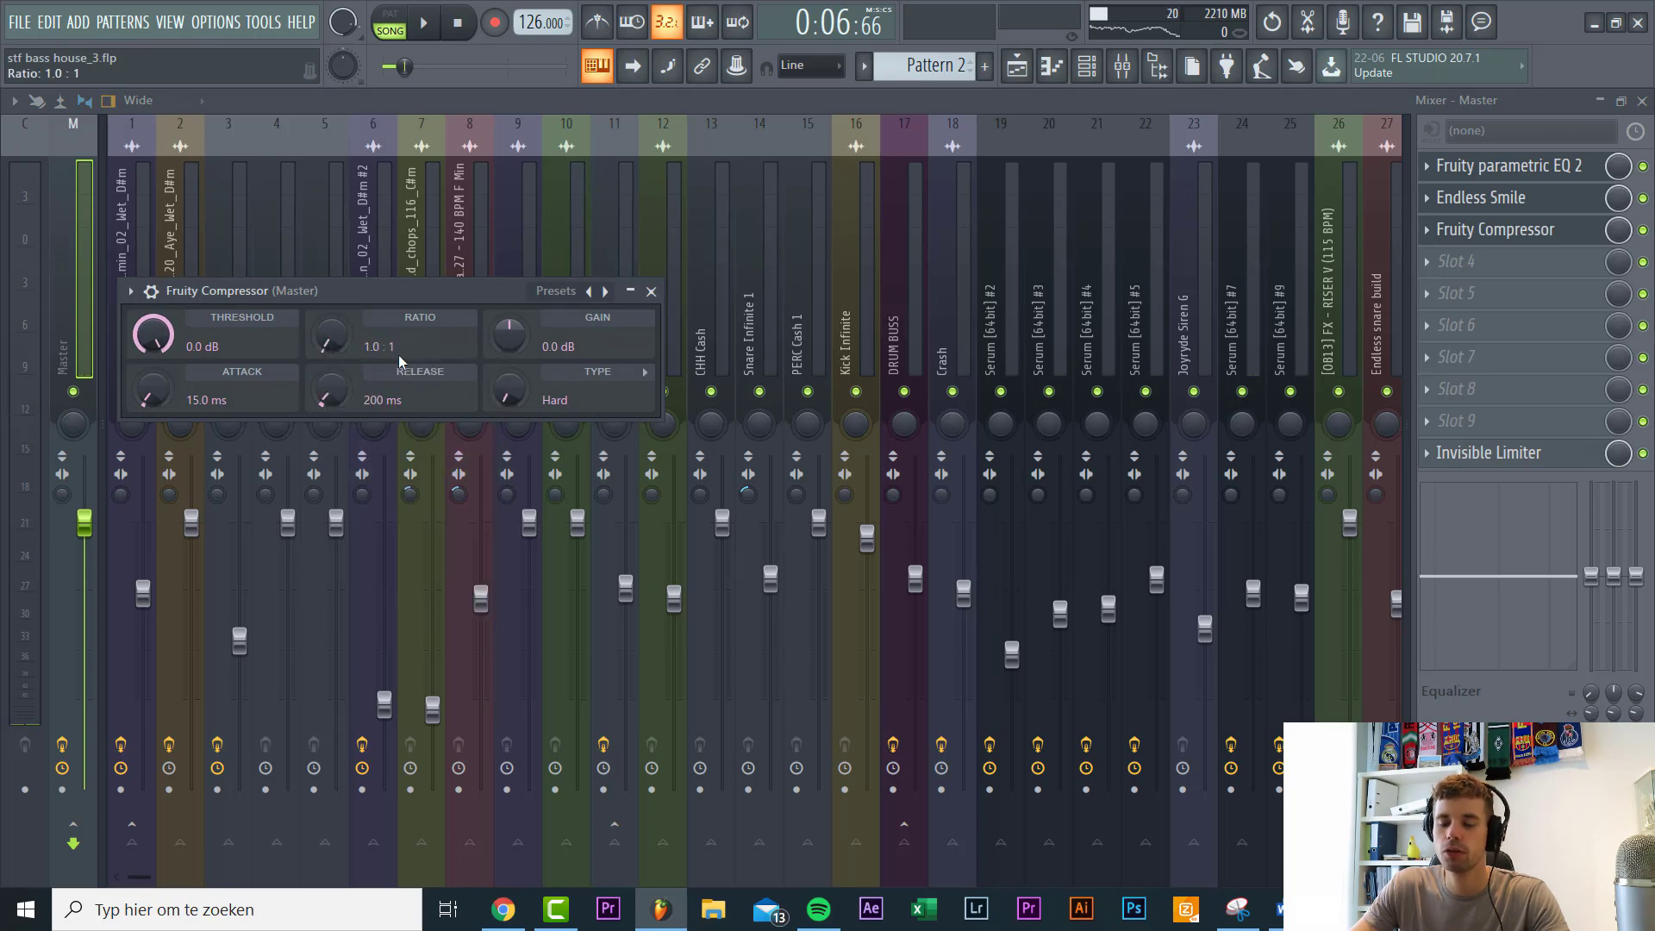
right_click(518, 343)
left_click(561, 473)
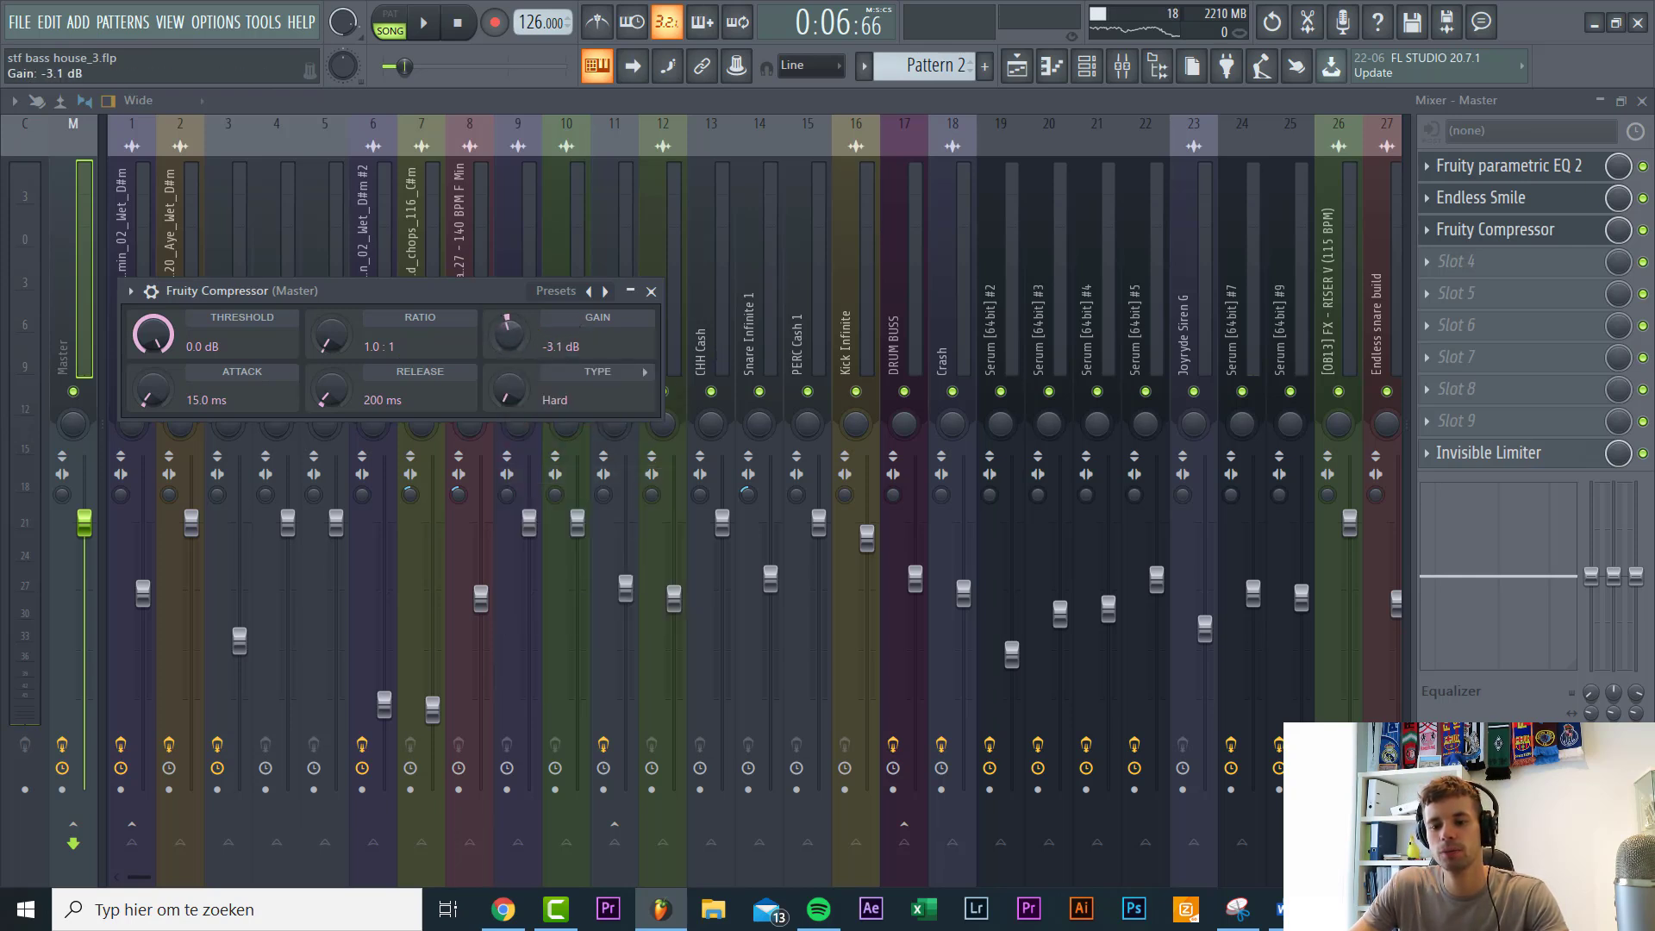
right_click(517, 338)
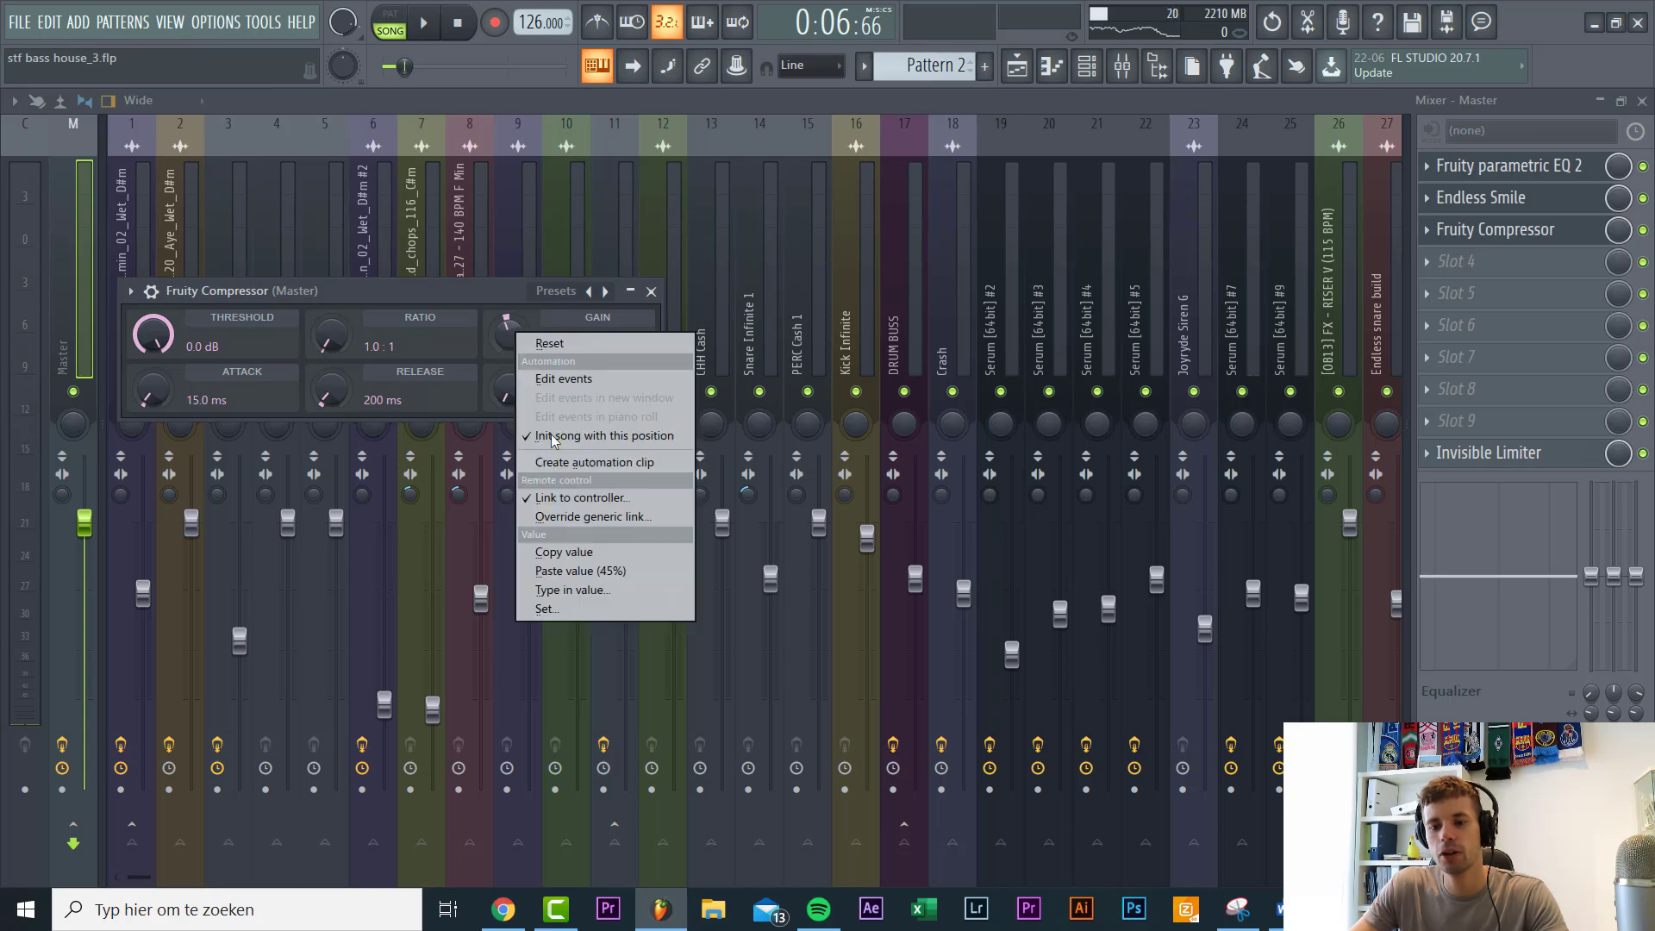
left_click(601, 552)
Step: Add points at bars 13, 20 and 21 to the master compressor gain clip in the playlist and raise the bar 21 point
left_click(1018, 66)
scroll(777, 571, "down", 4)
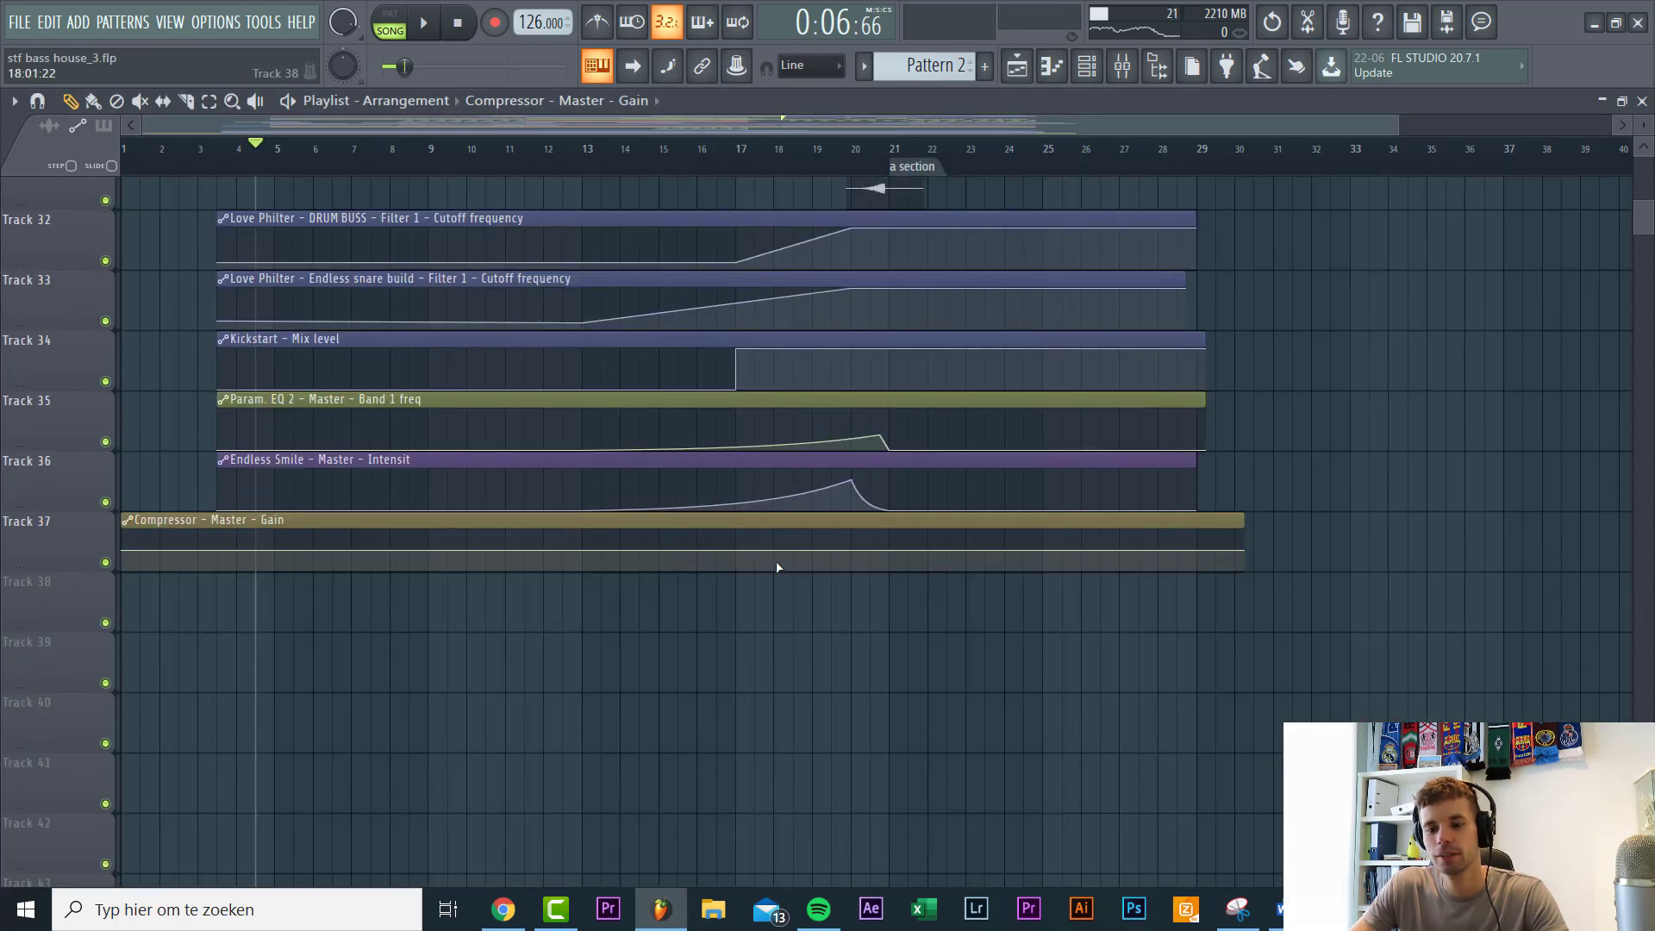
right_click(584, 551)
scroll(866, 578, "up", 5)
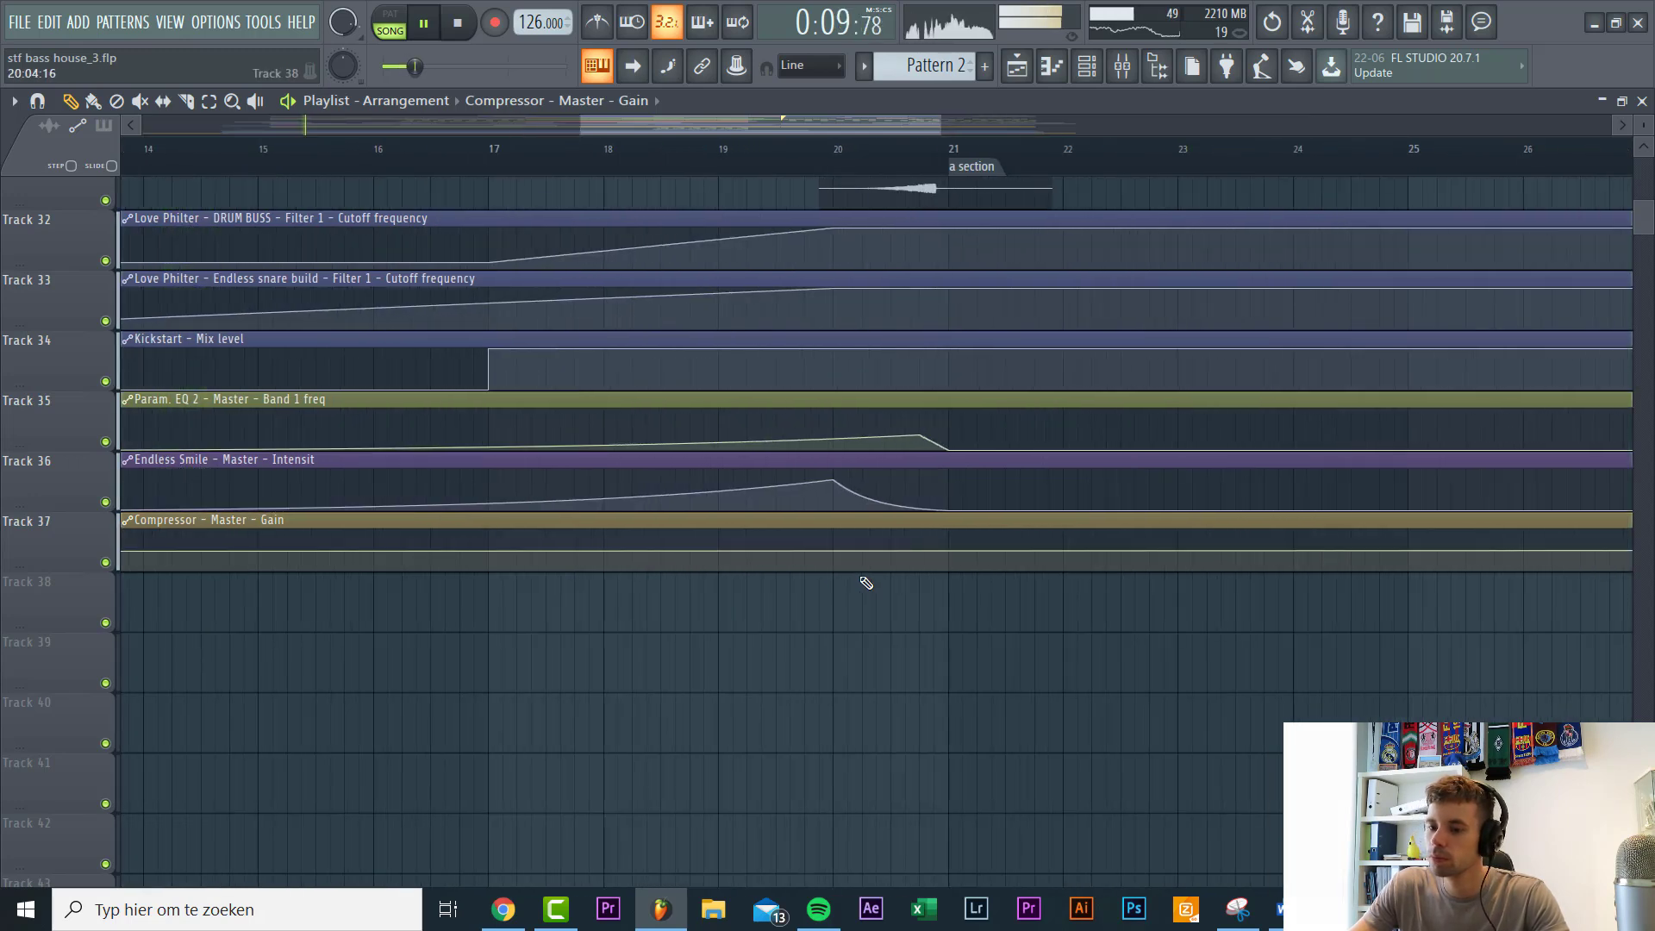
left_click_drag(978, 555, 979, 535)
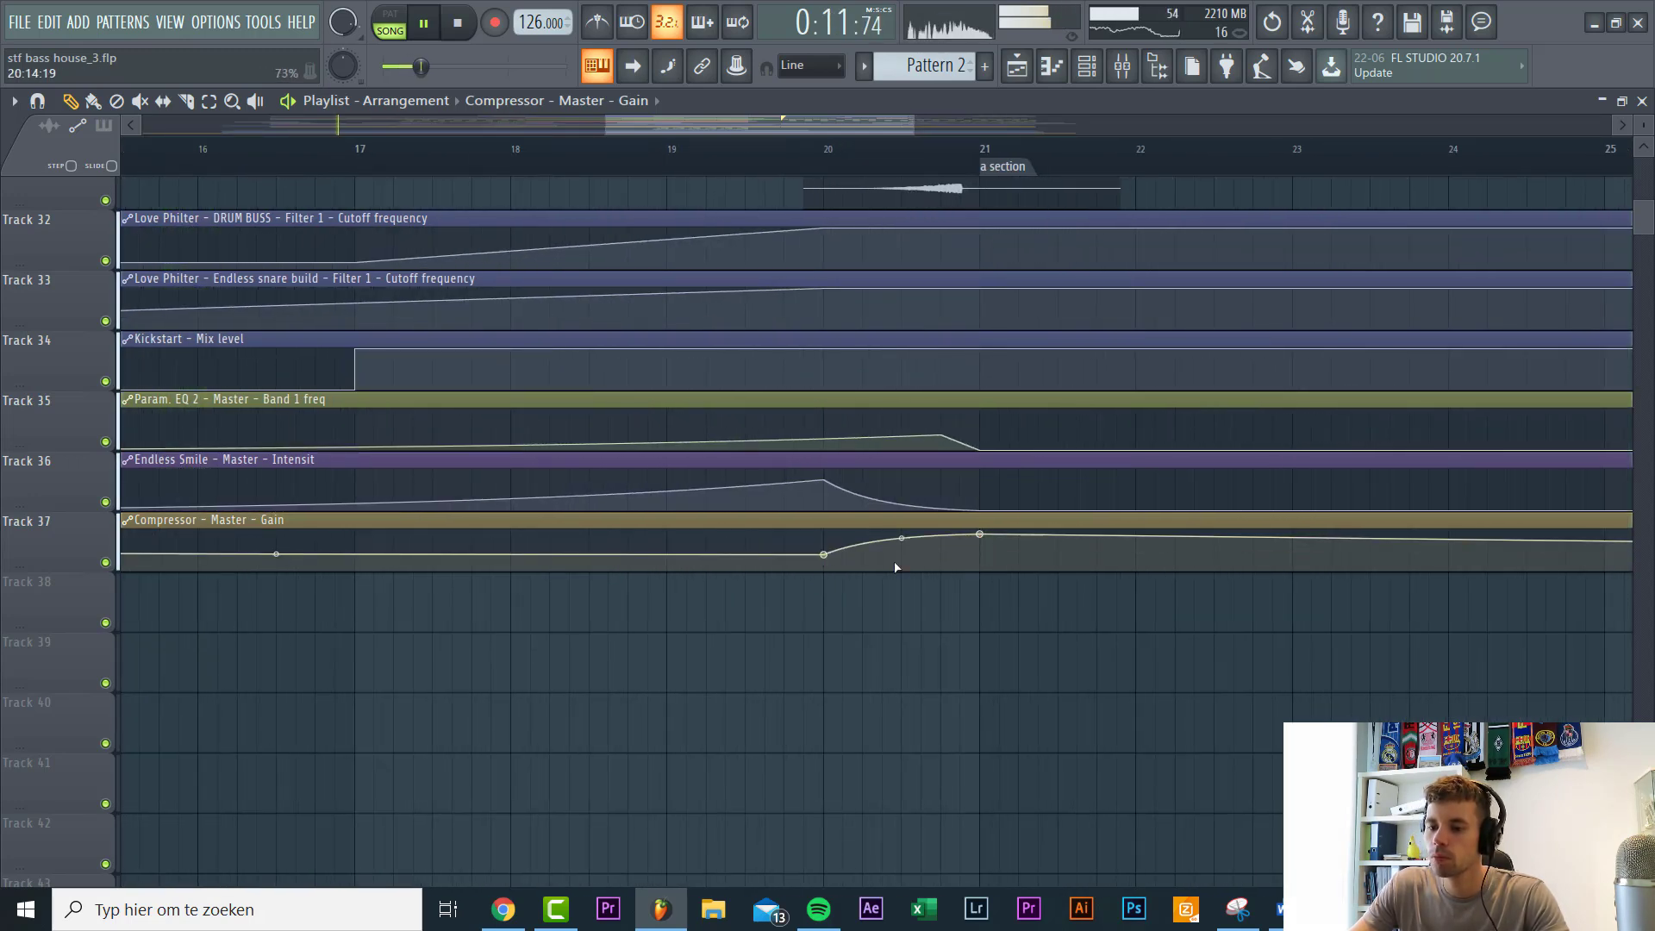
Step: Paste the copied gain into the bar 20 point of the compressor gain clip, and copy the end point's value to bars 21 and 13
right_click(825, 560)
left_click(917, 834)
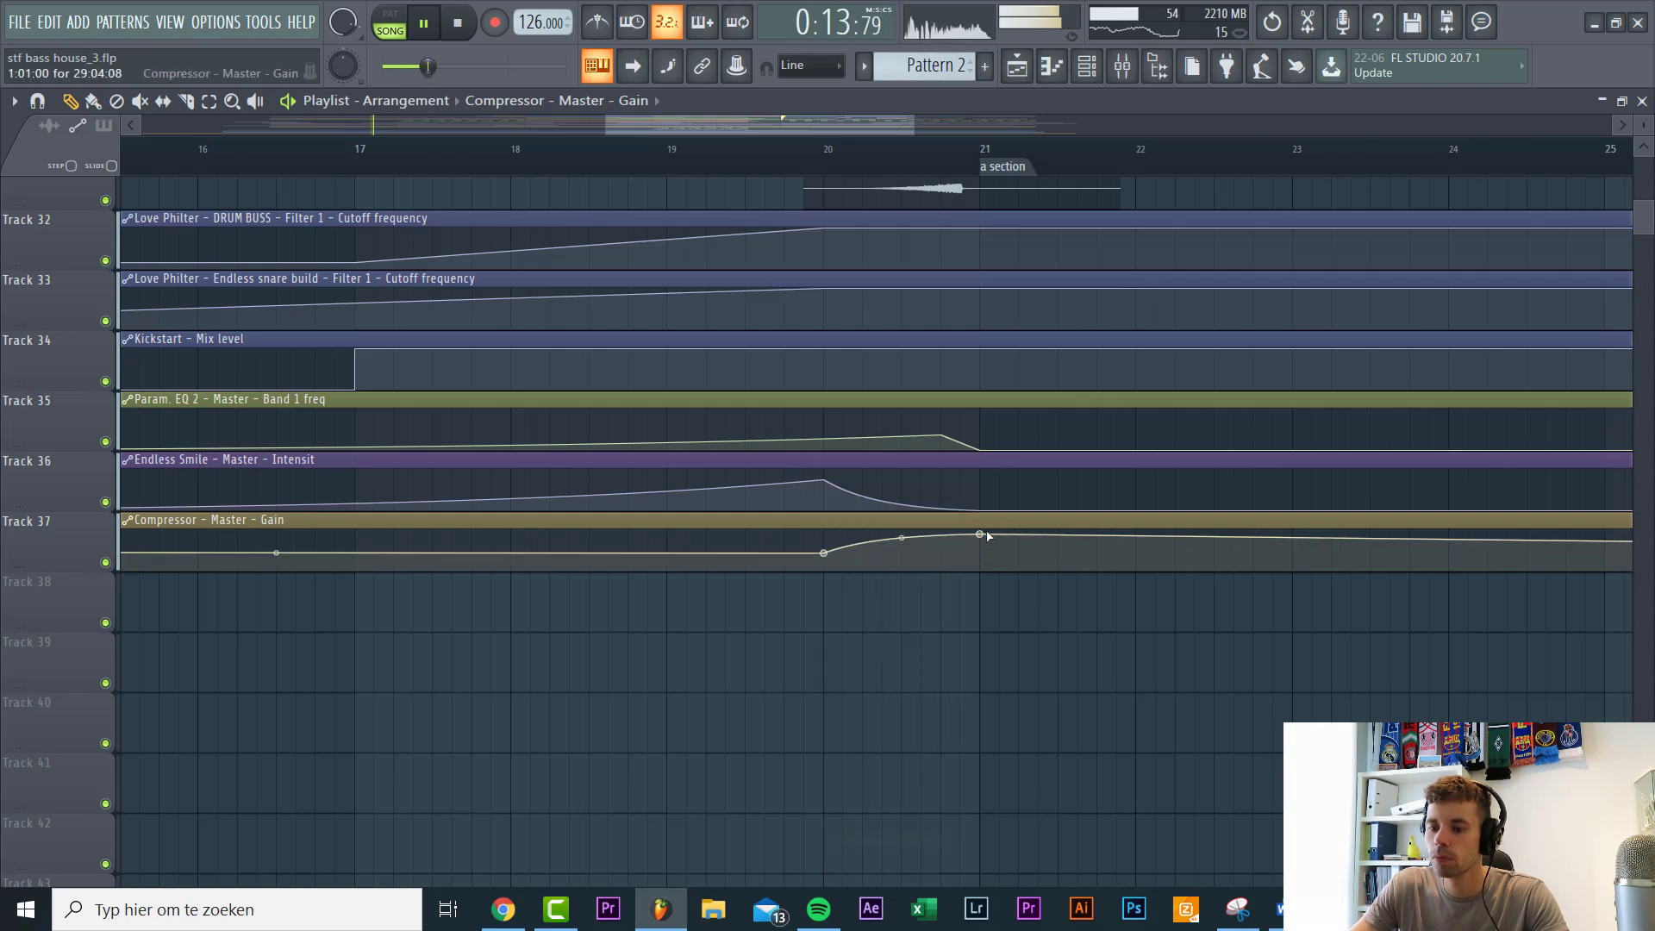
scroll(1212, 617, "down", 3)
right_click(1528, 548)
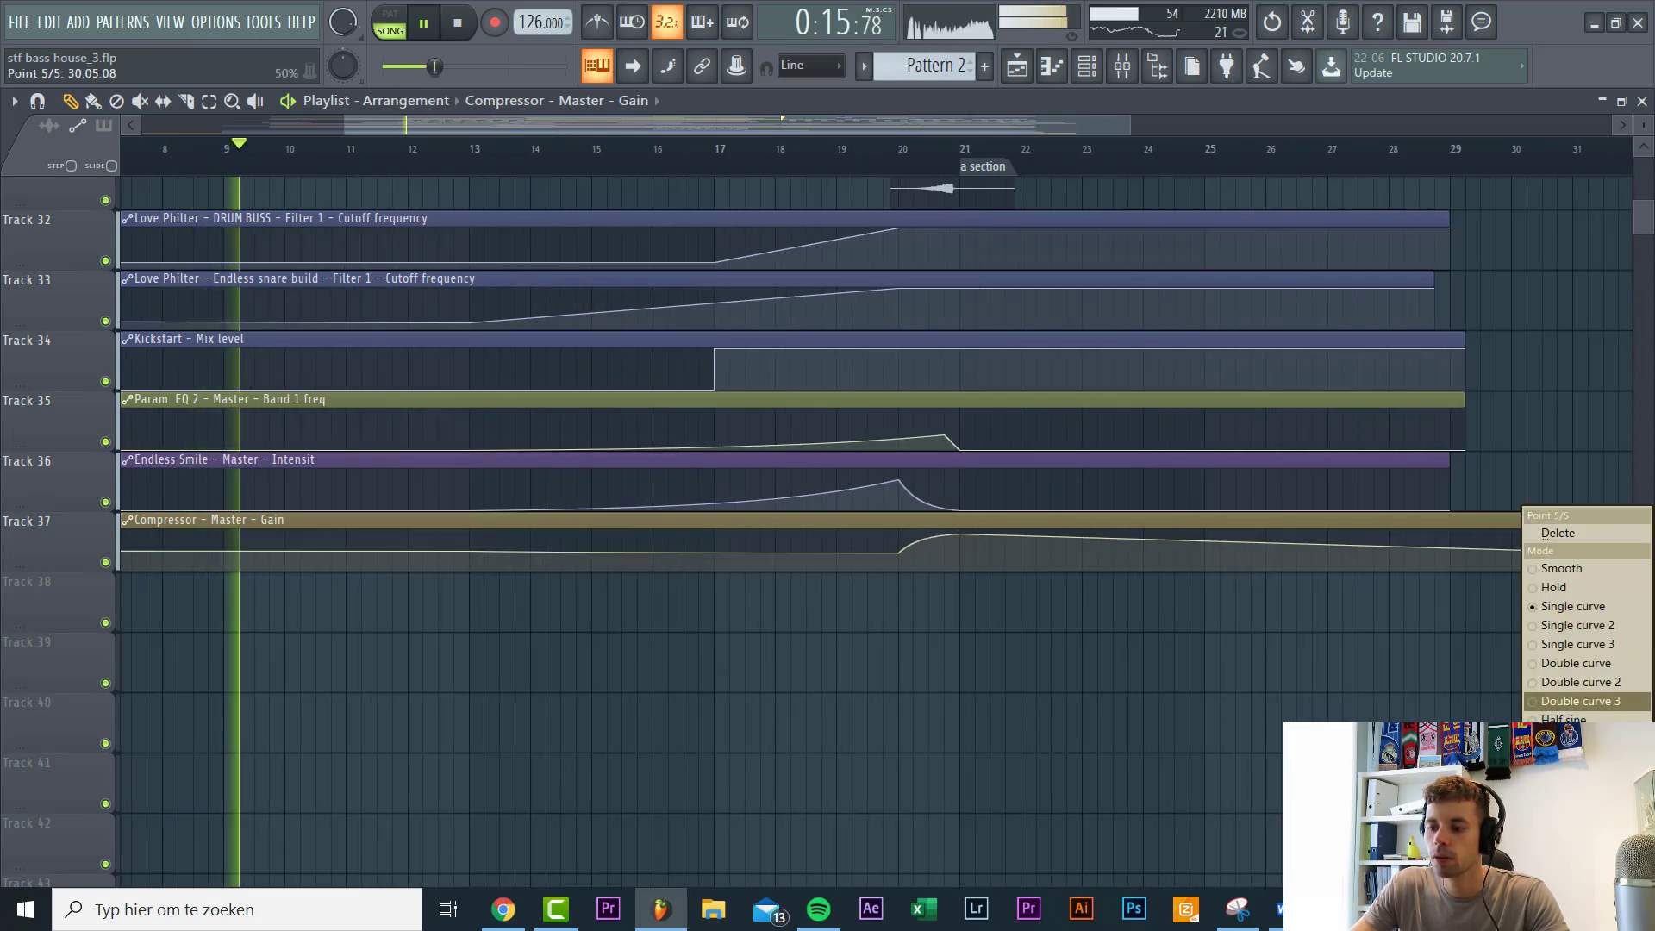
left_click(1571, 823)
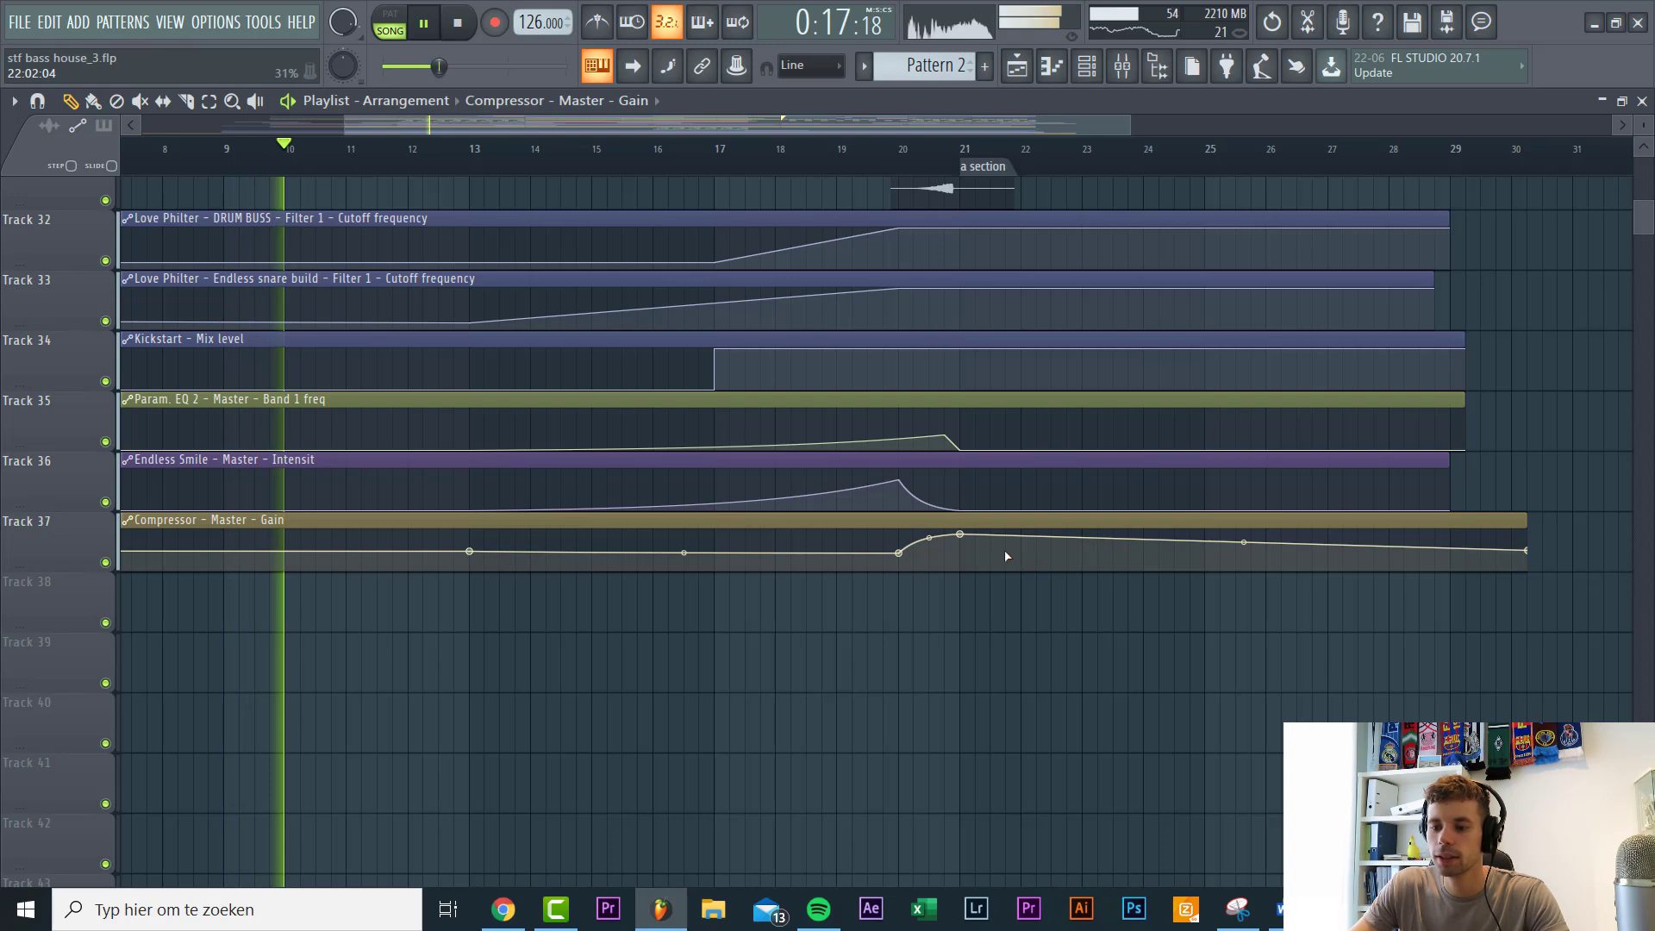
right_click(963, 534)
left_click(1027, 841)
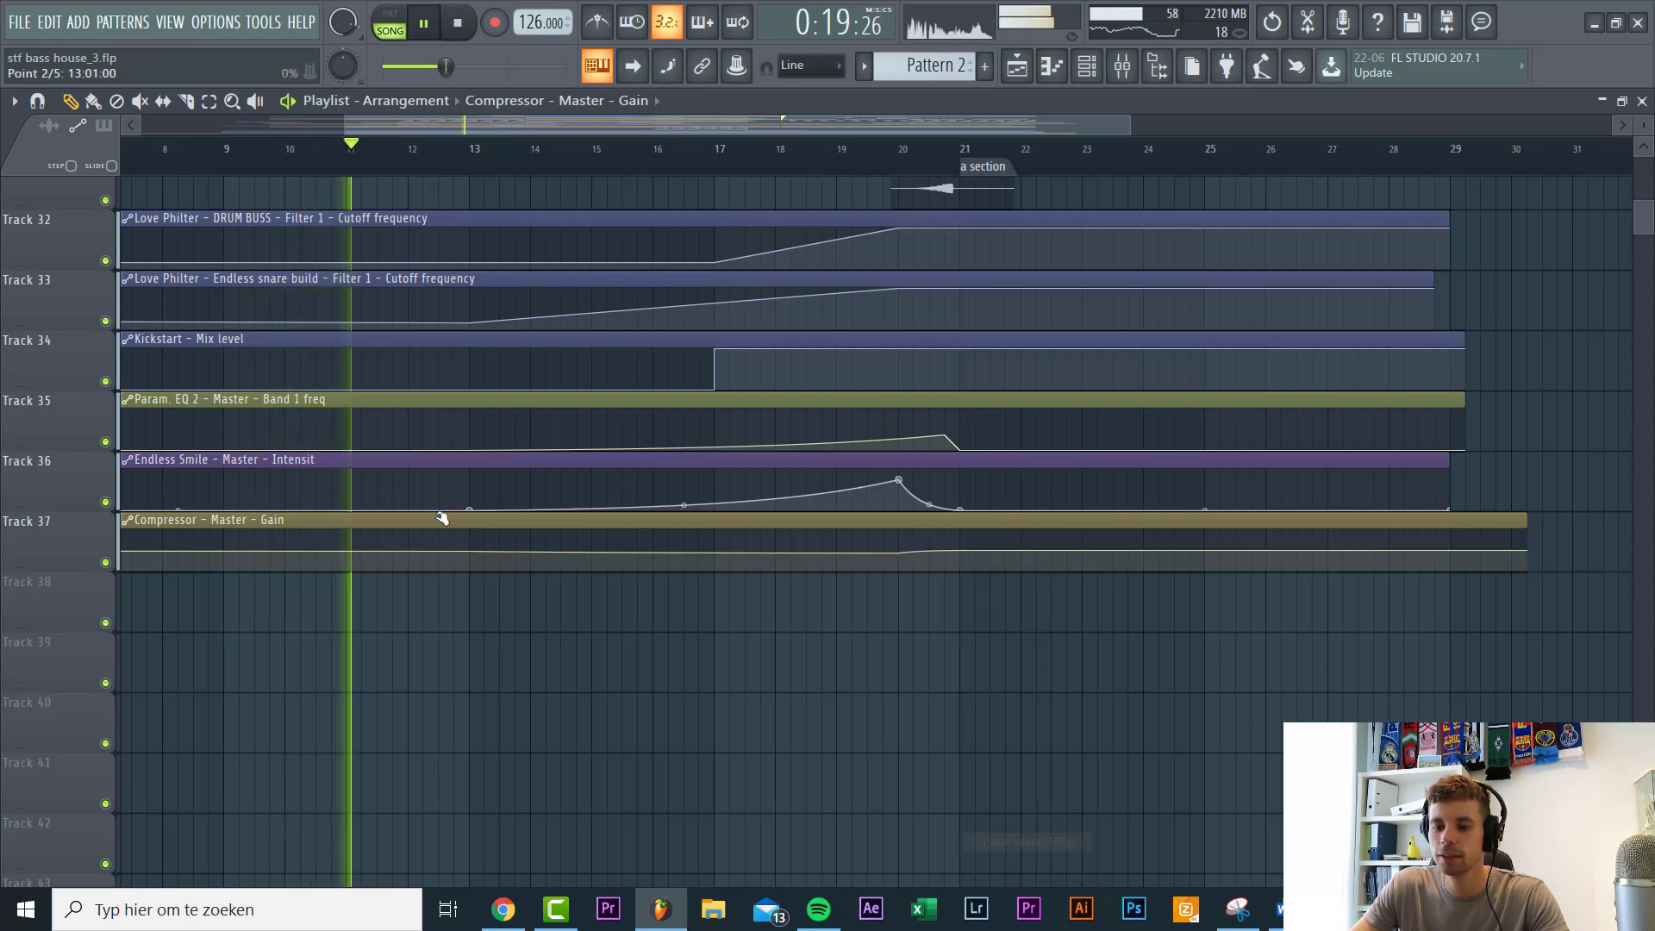
right_click(474, 552)
left_click(519, 841)
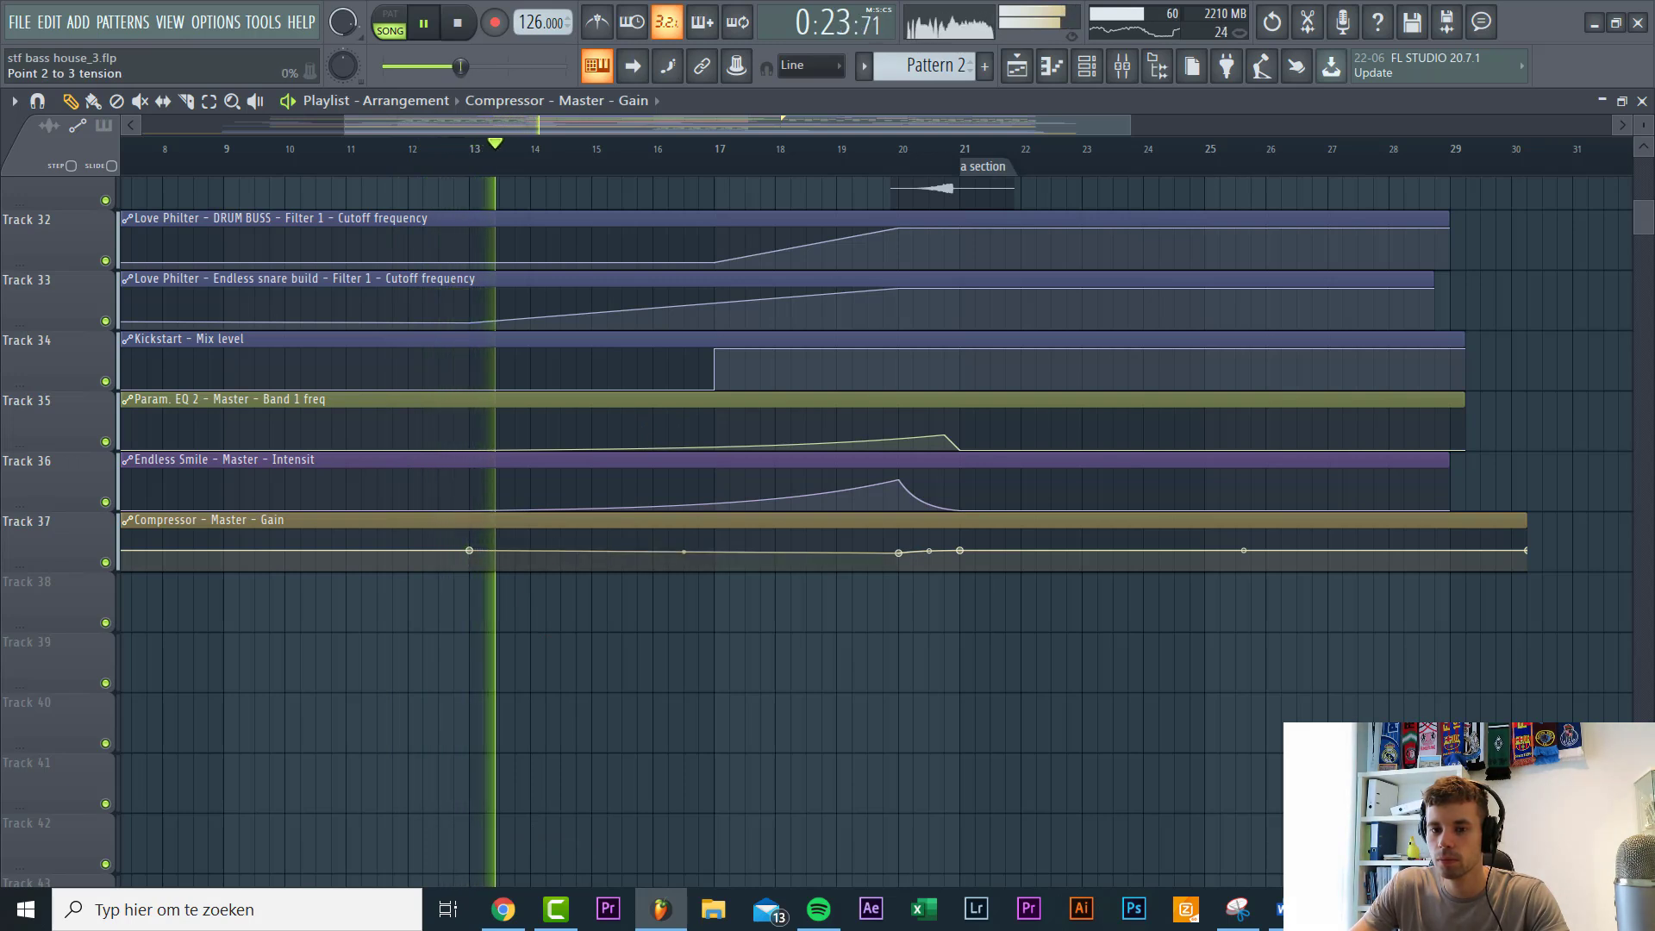
Step: Bend the compressor gain curve between bars 13 and 20 to about 28% tension and enlarge Track 37
left_click_drag(684, 550, 683, 536)
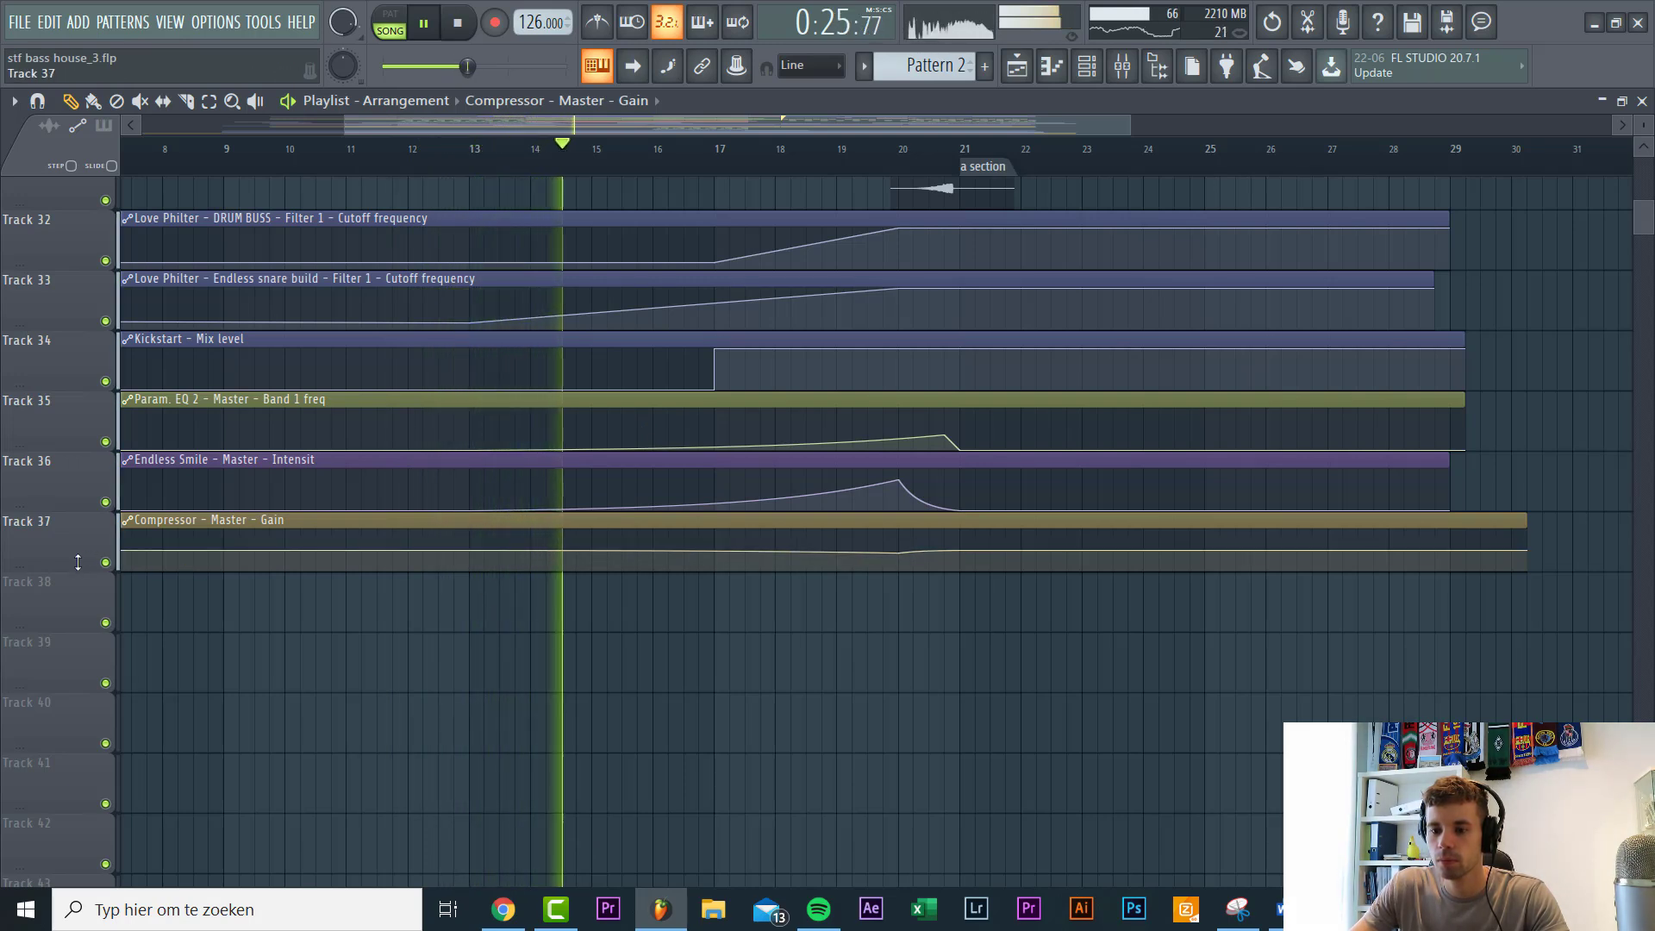
left_click_drag(77, 570, 79, 701)
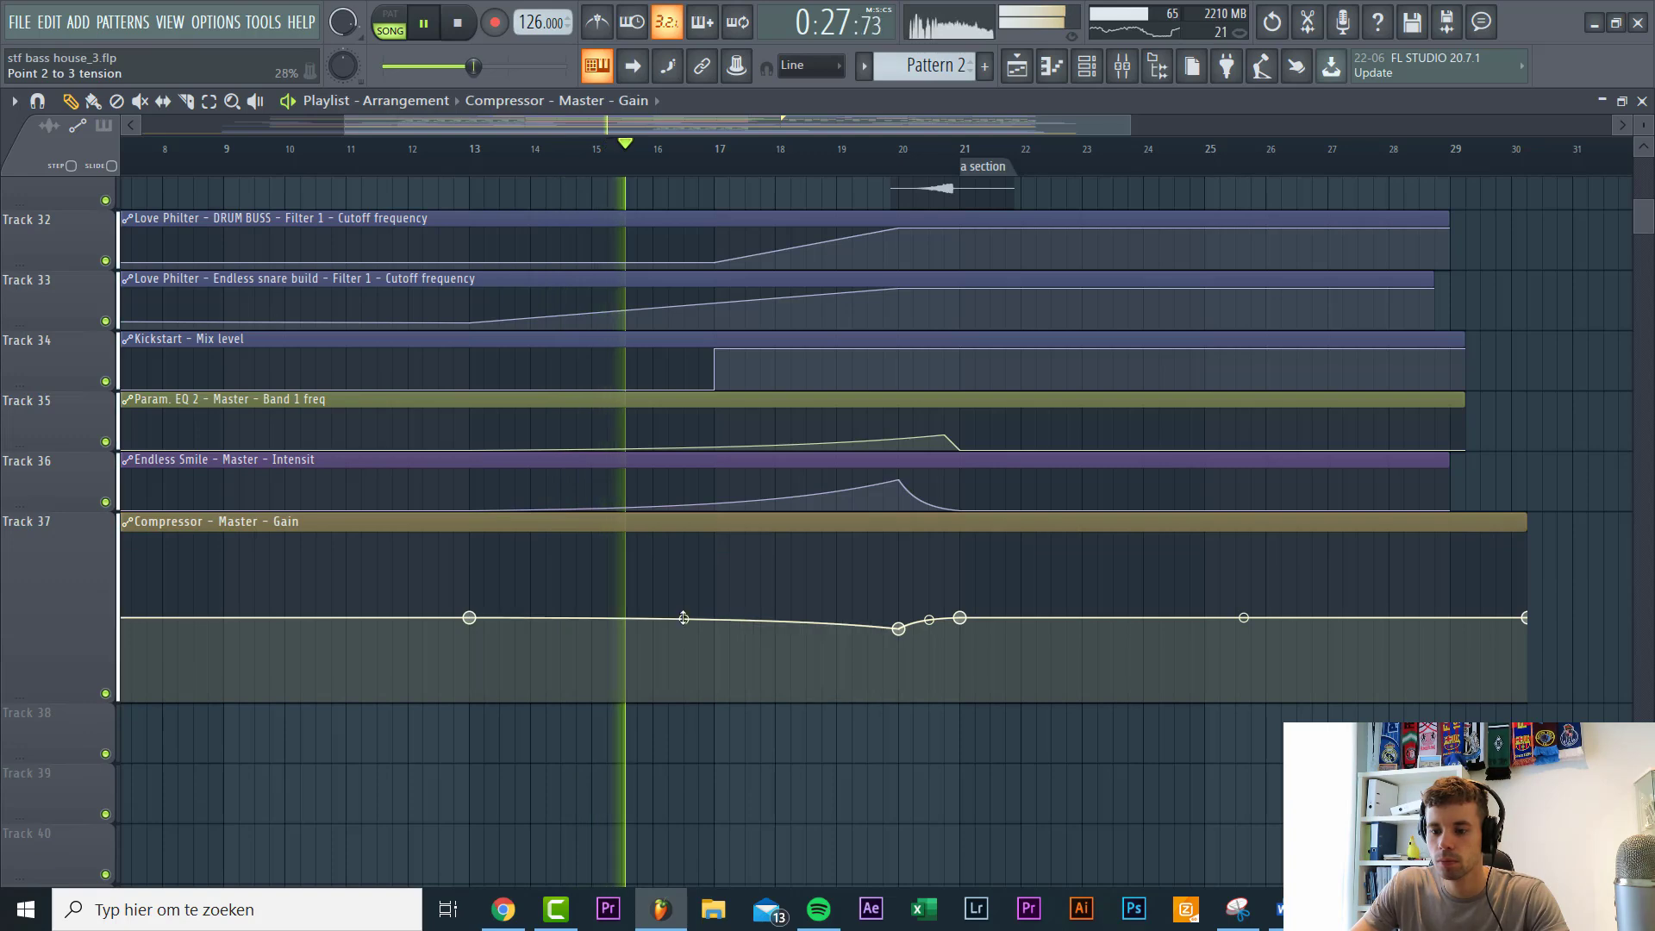
Step: Set the 789_ABSORP_V1_IBRA_RIDER_ALARM channel volume to 25% and its mixer track's stereo to 31% separated
scroll(679, 621, "up", 5)
scroll(679, 621, "up", 7)
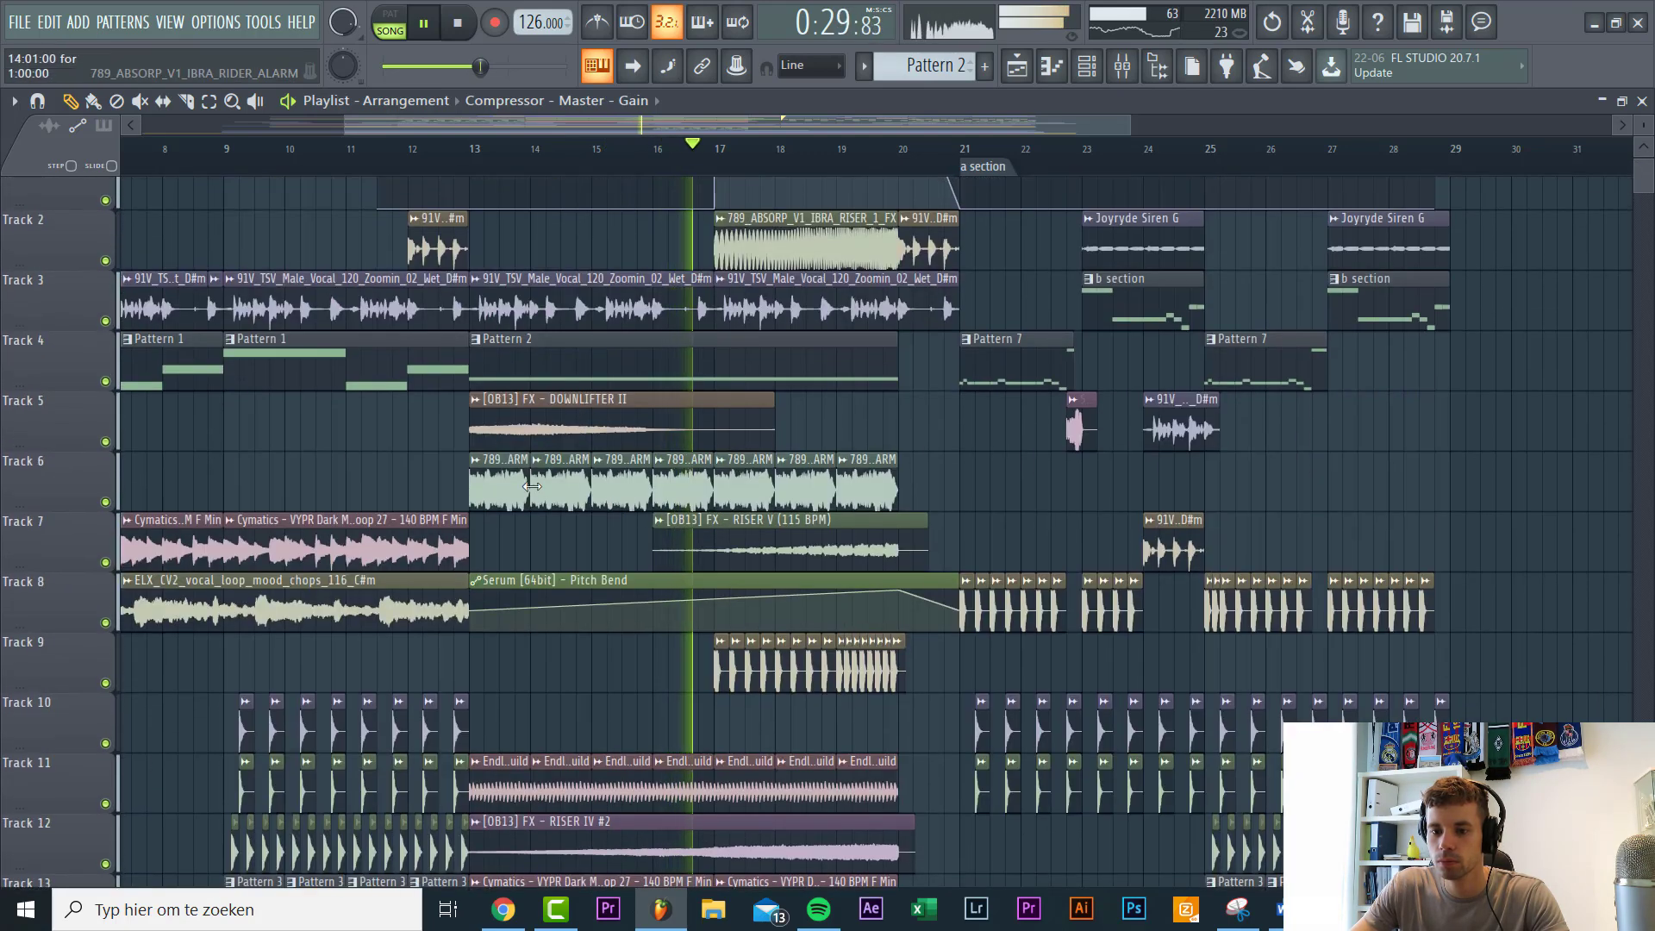
double_click(532, 488)
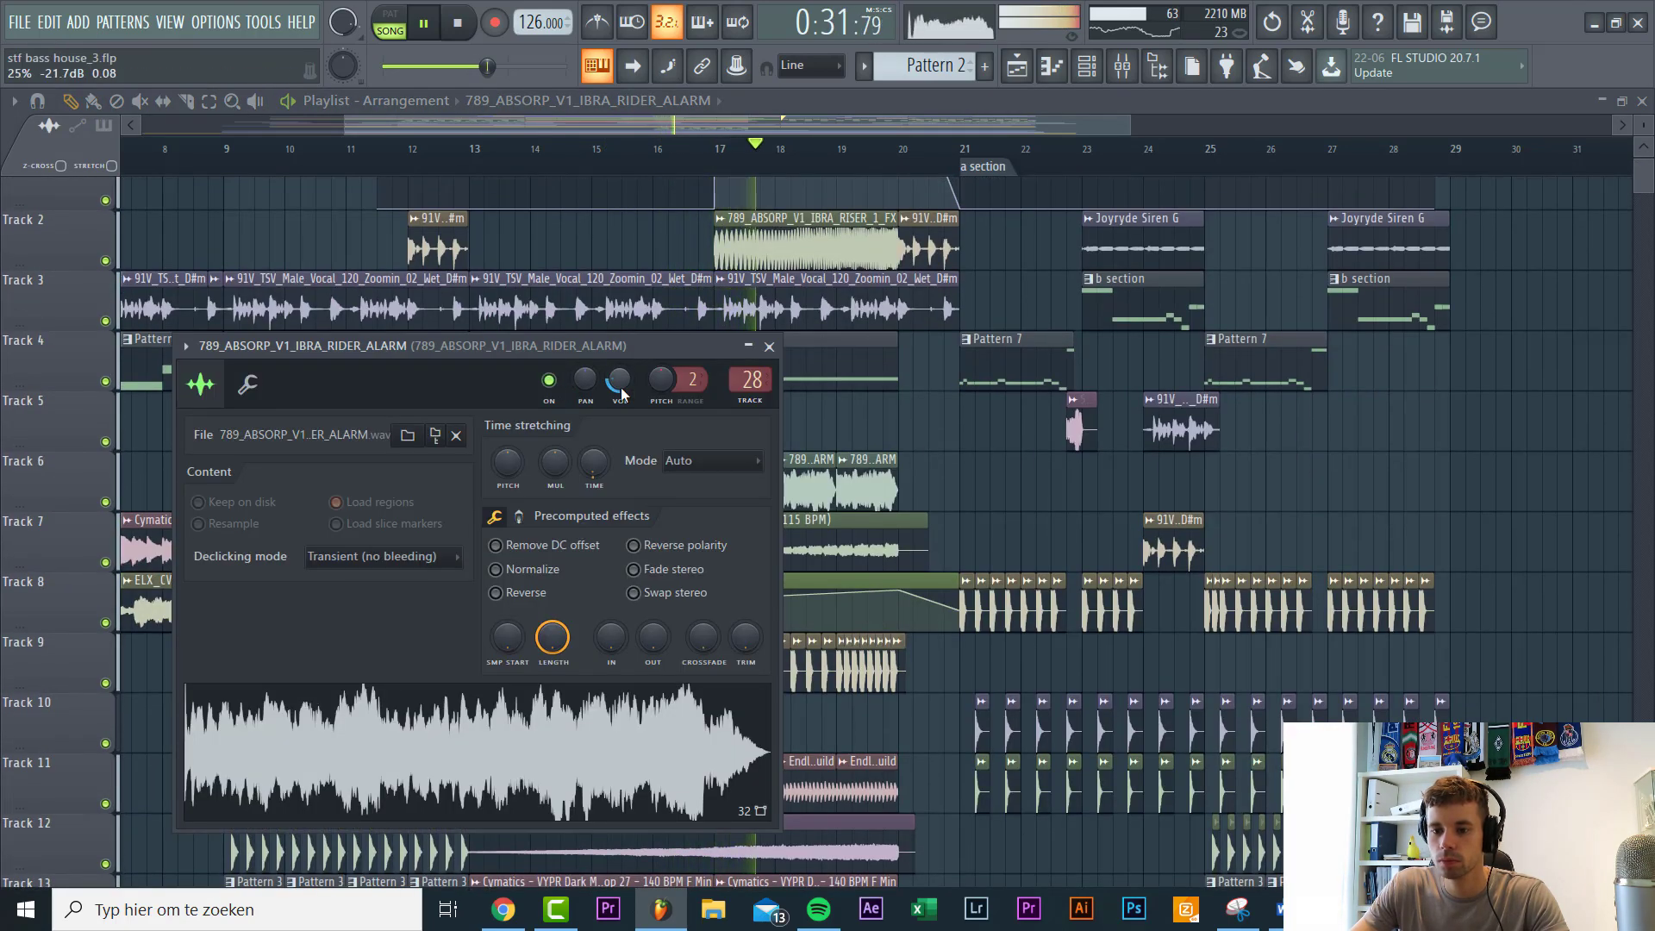
key("Escape")
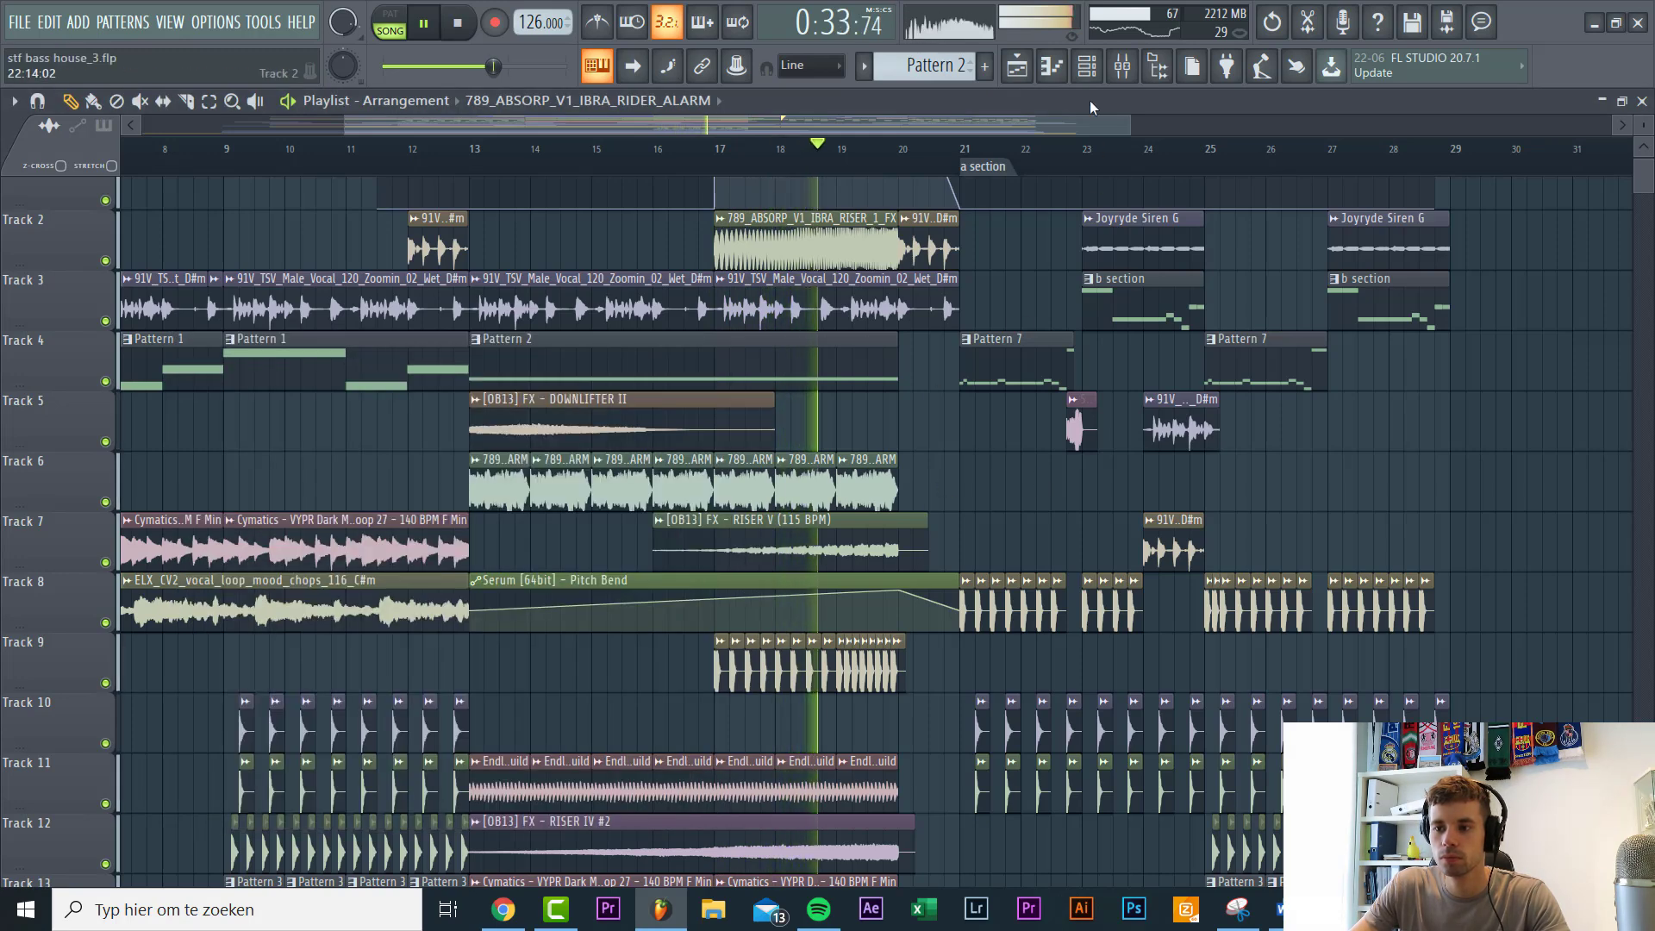
left_click(1137, 67)
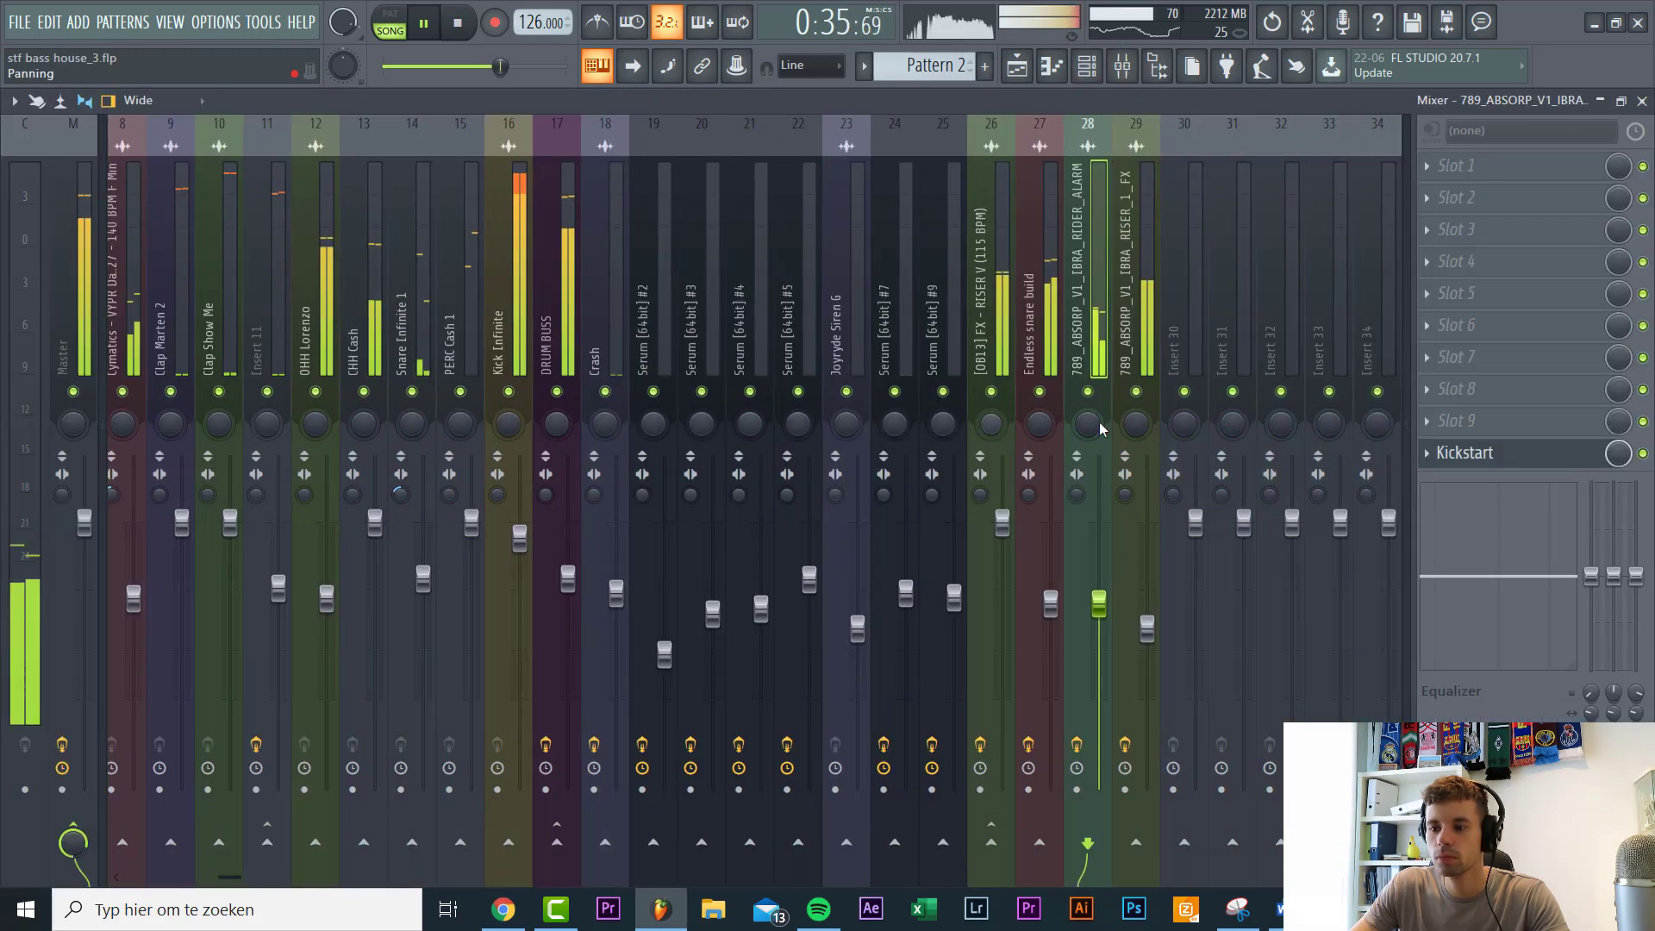
scroll(1081, 495, "up", 5)
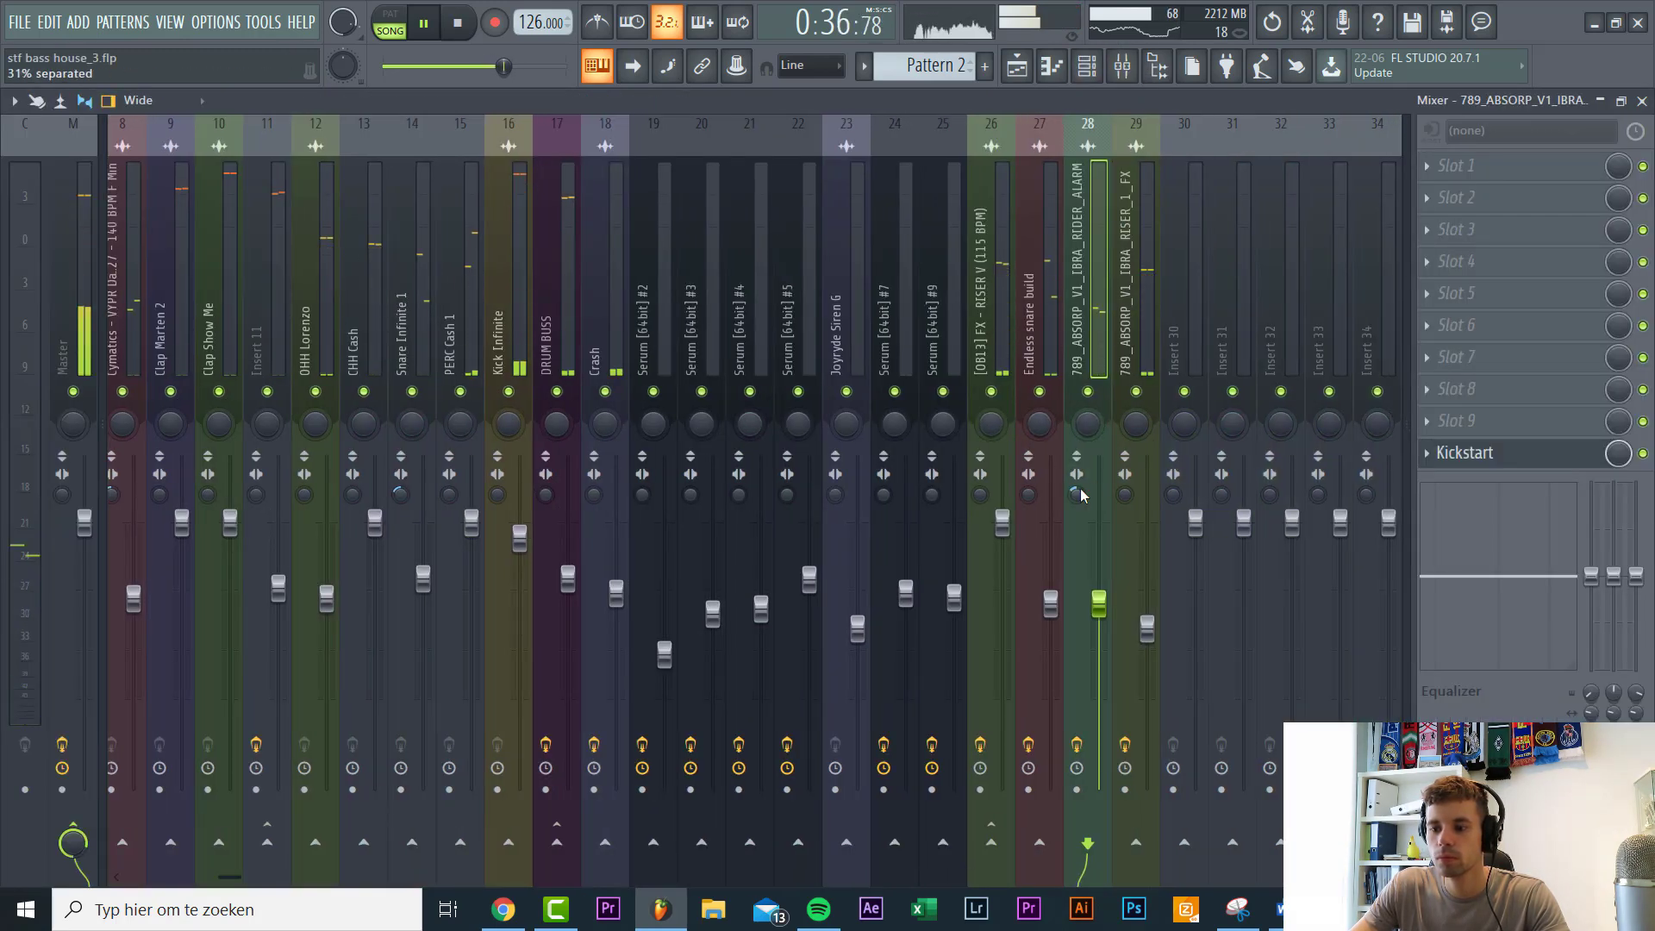
left_click(1016, 66)
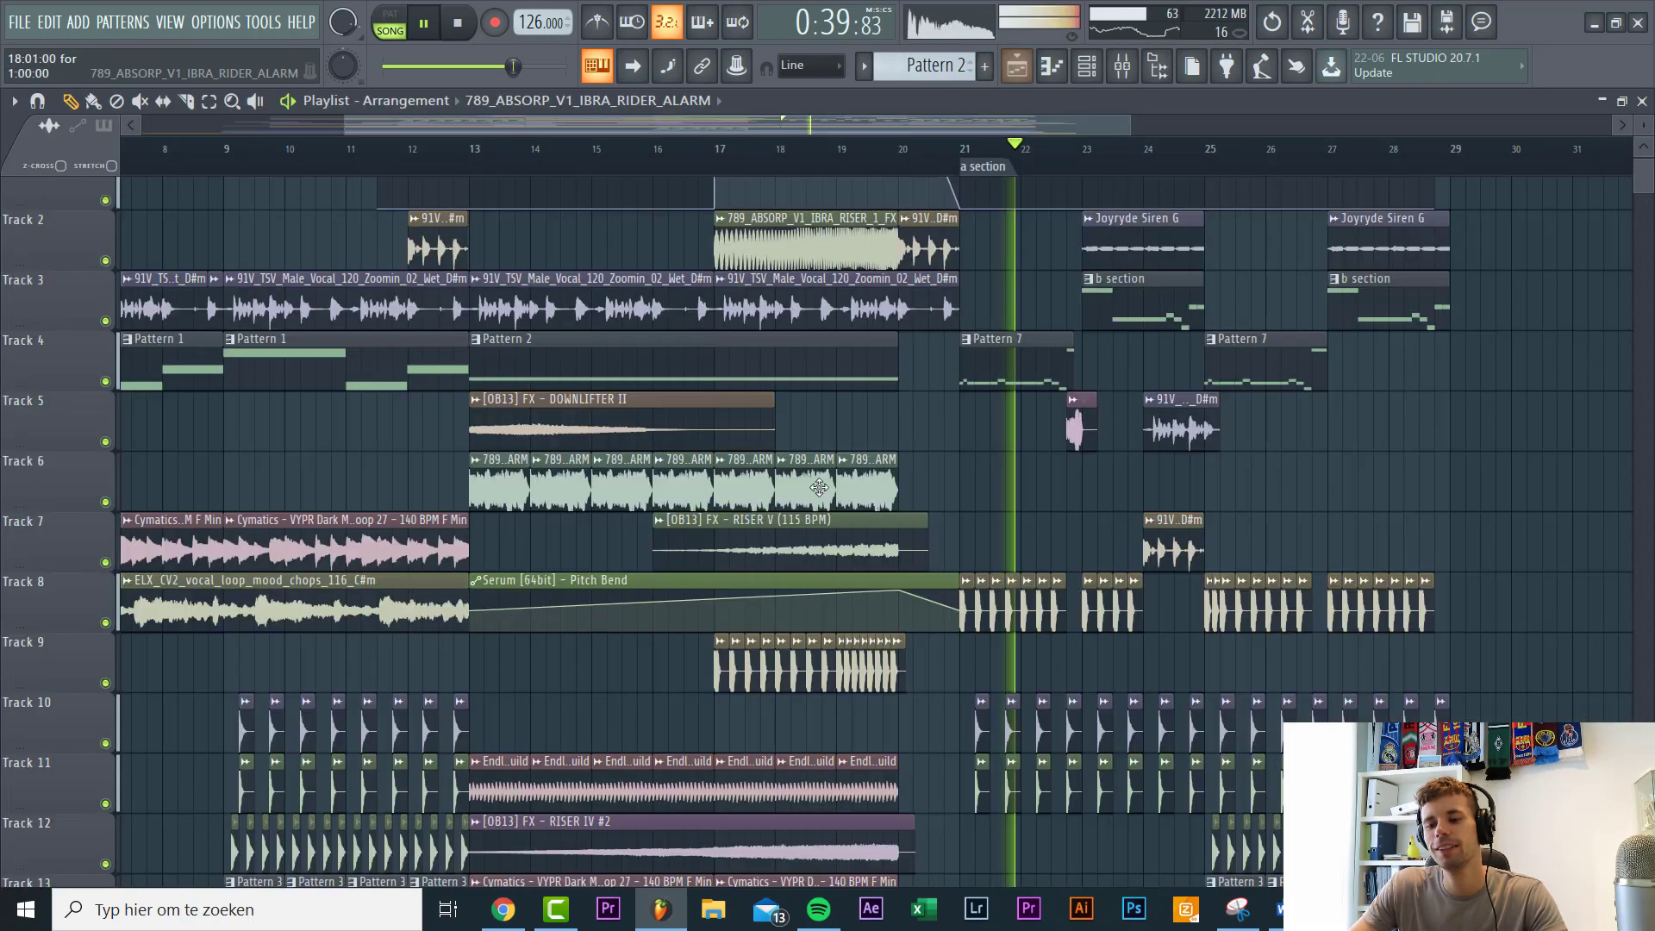
Step: Duplicate the arrangement clips from bar 5 onward and align the start of the copy with bar 29 across all tracks
scroll(718, 474, "down", 10)
scroll(718, 474, "down", 3)
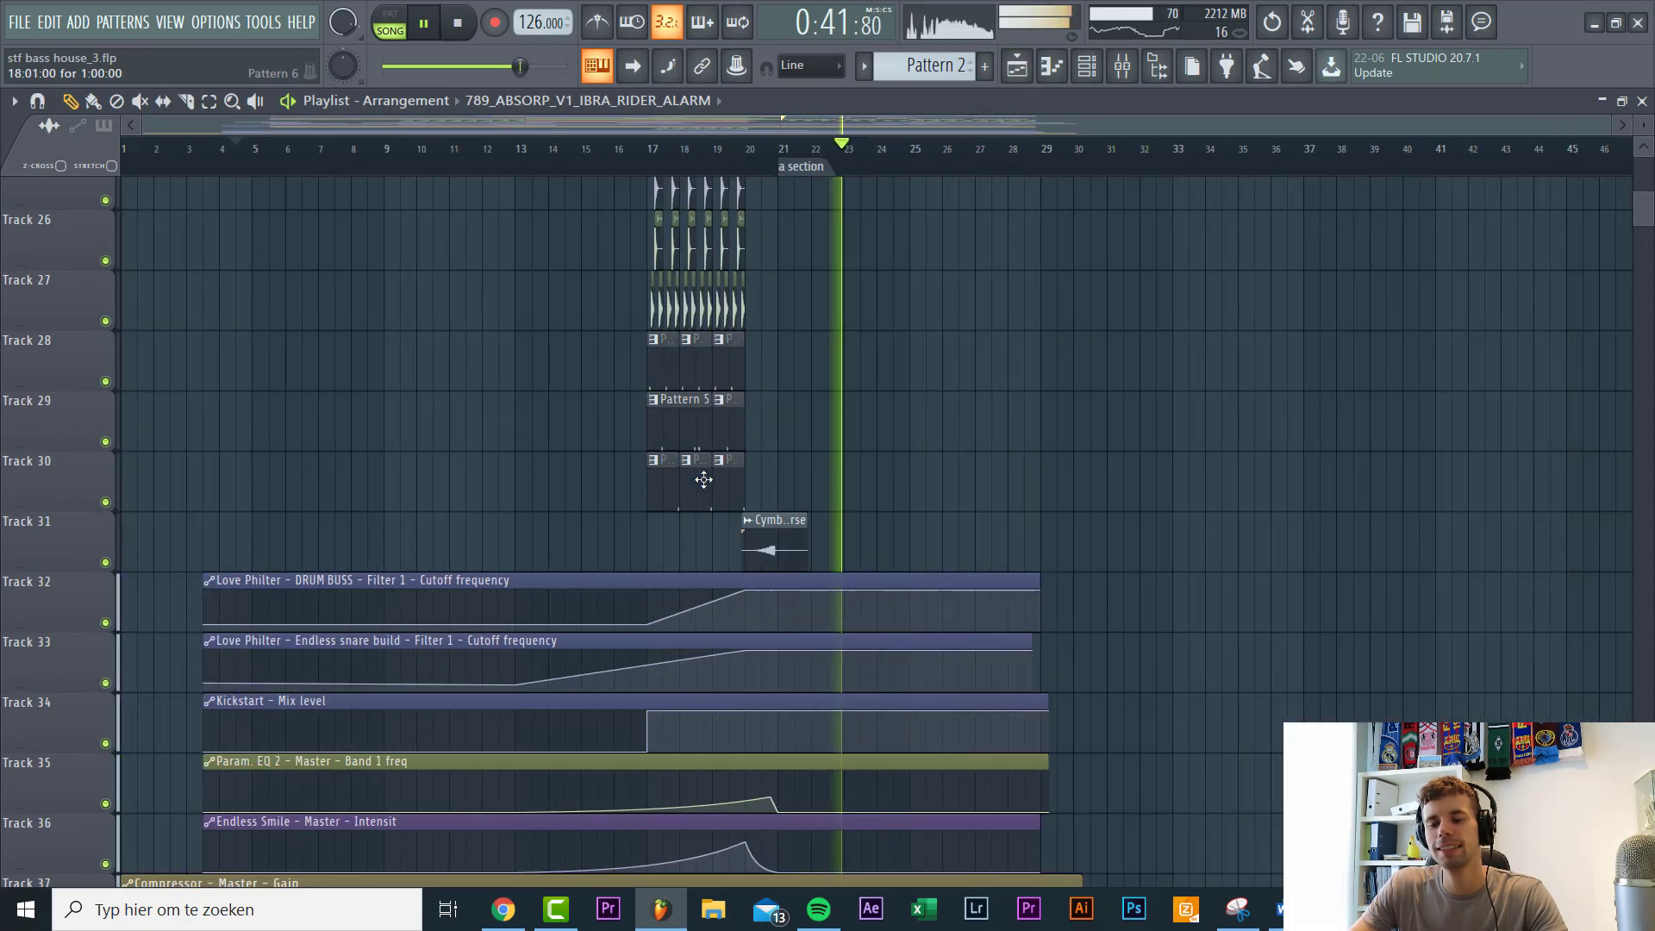
scroll(693, 429, "up", 5)
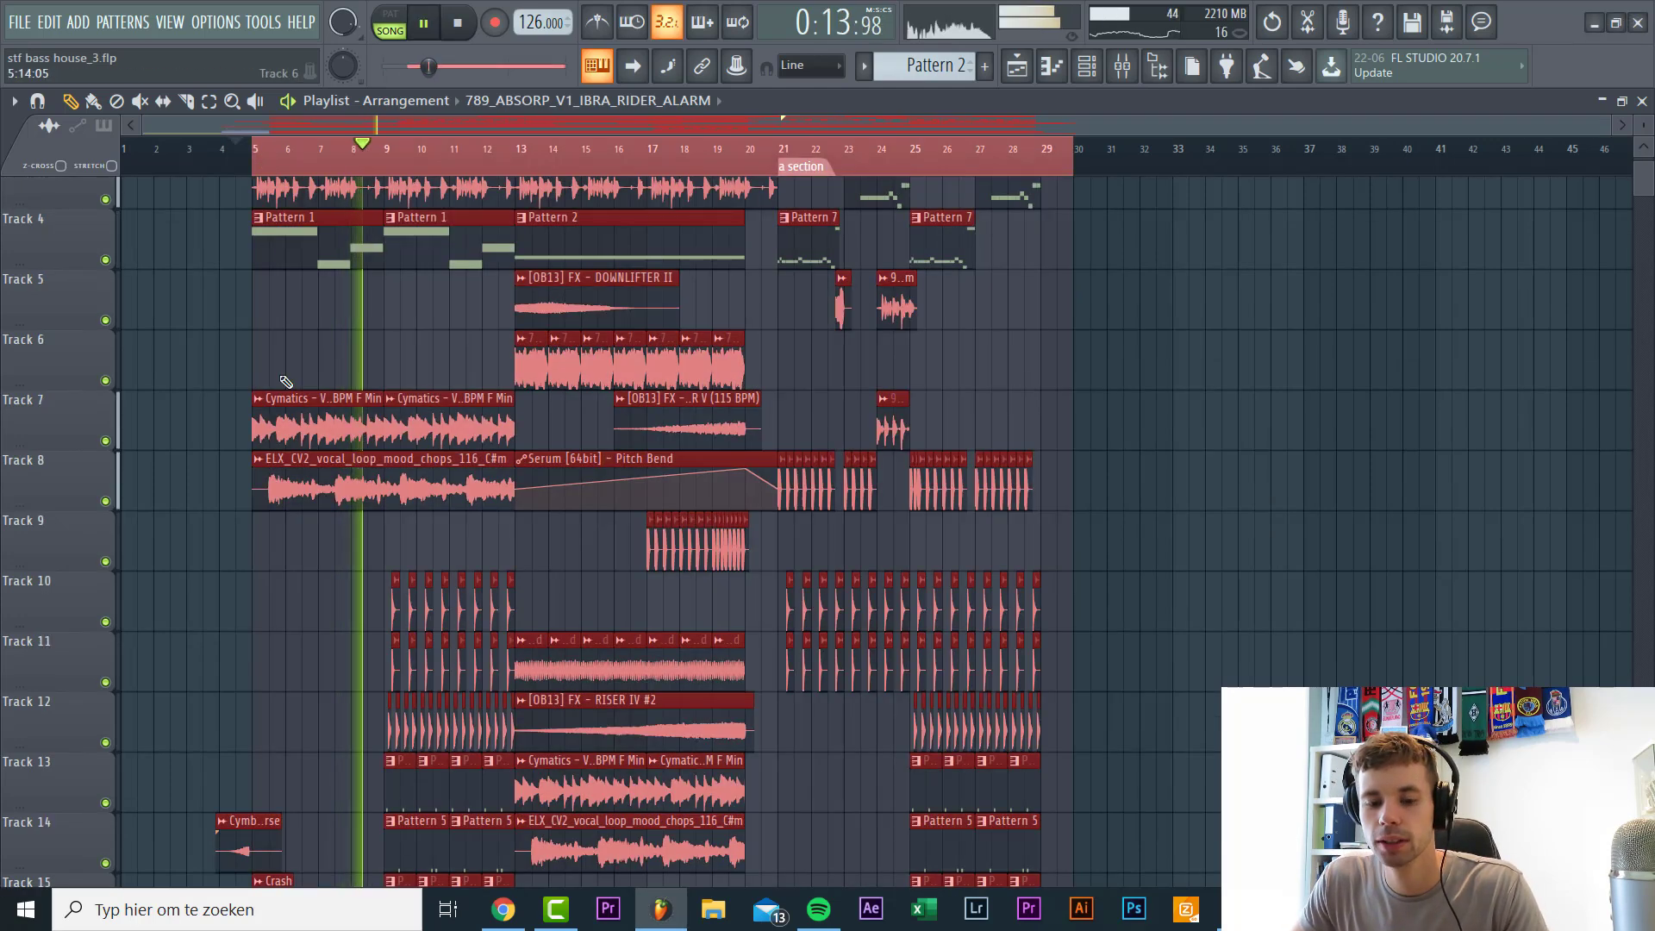
scroll(276, 358, "up", 3)
key("ctrl+b")
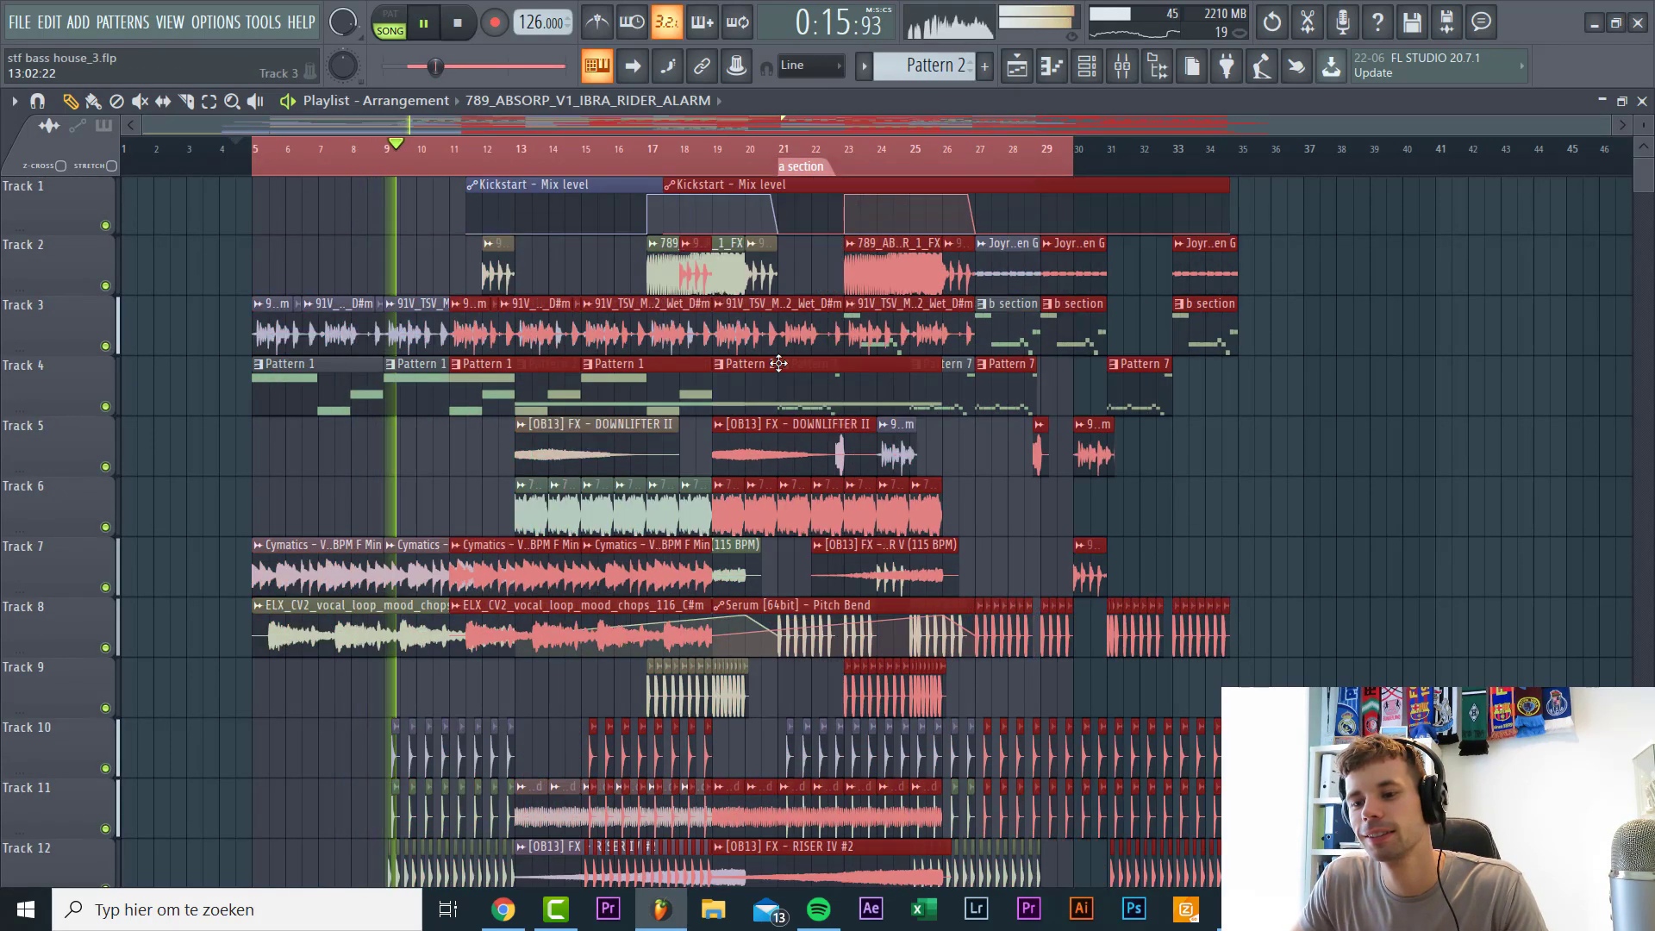
scroll(1111, 372, "up", 8)
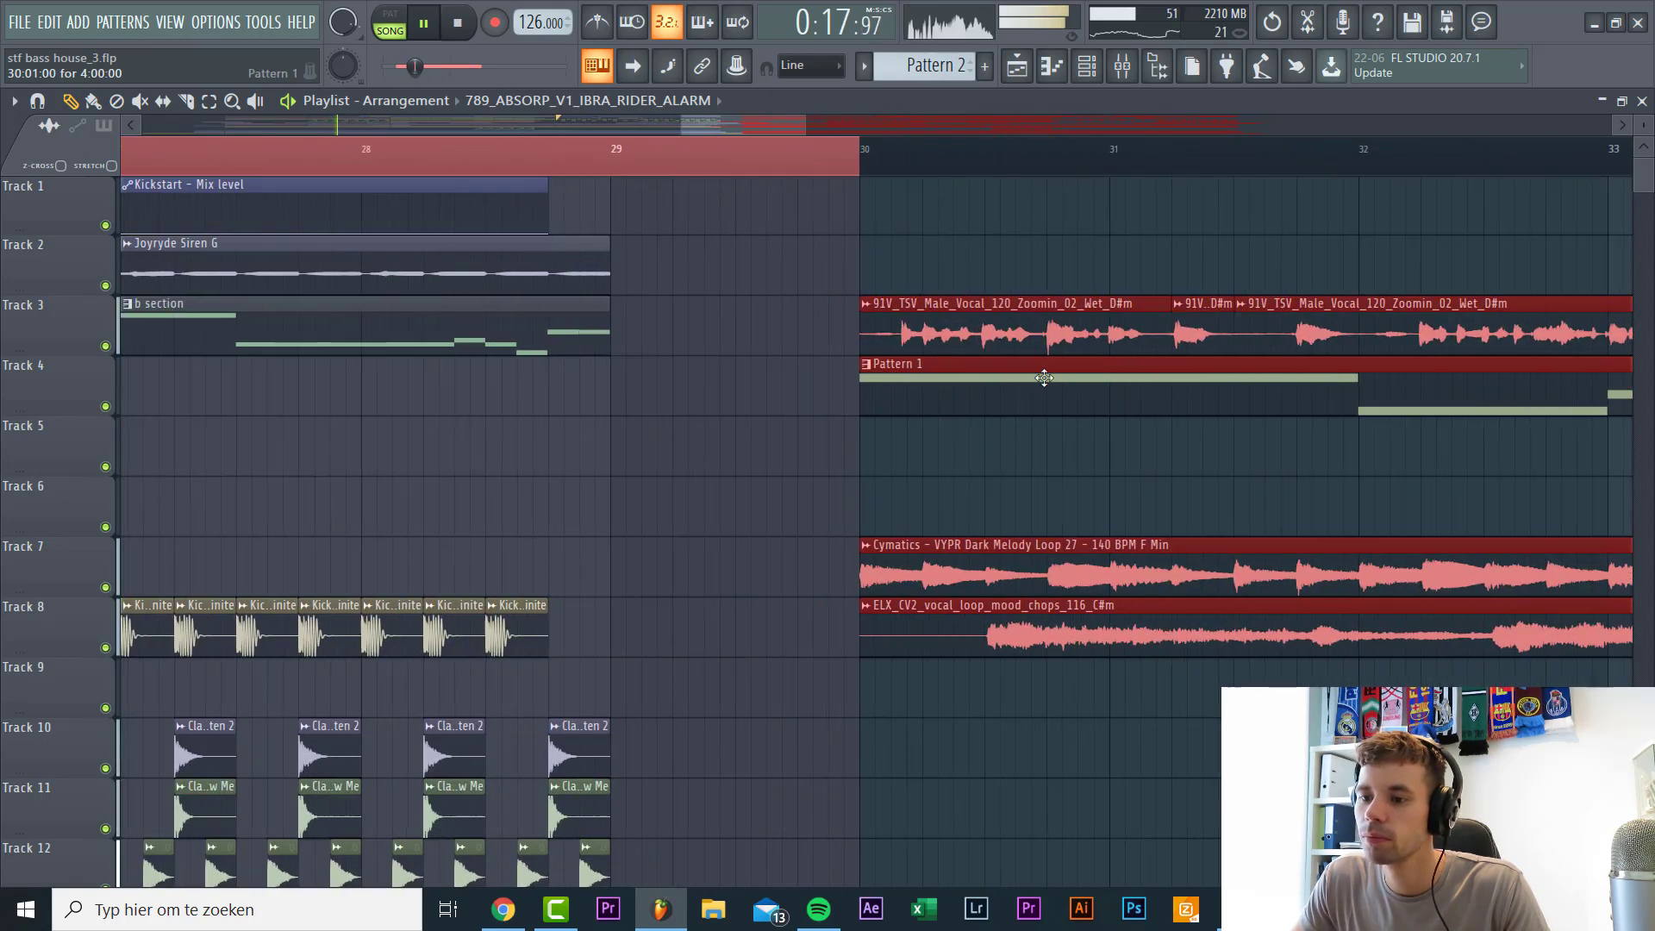
scroll(857, 446, "down", 6)
scroll(840, 436, "down", 1)
left_click_drag(841, 267, 588, 300)
scroll(617, 448, "down", 10)
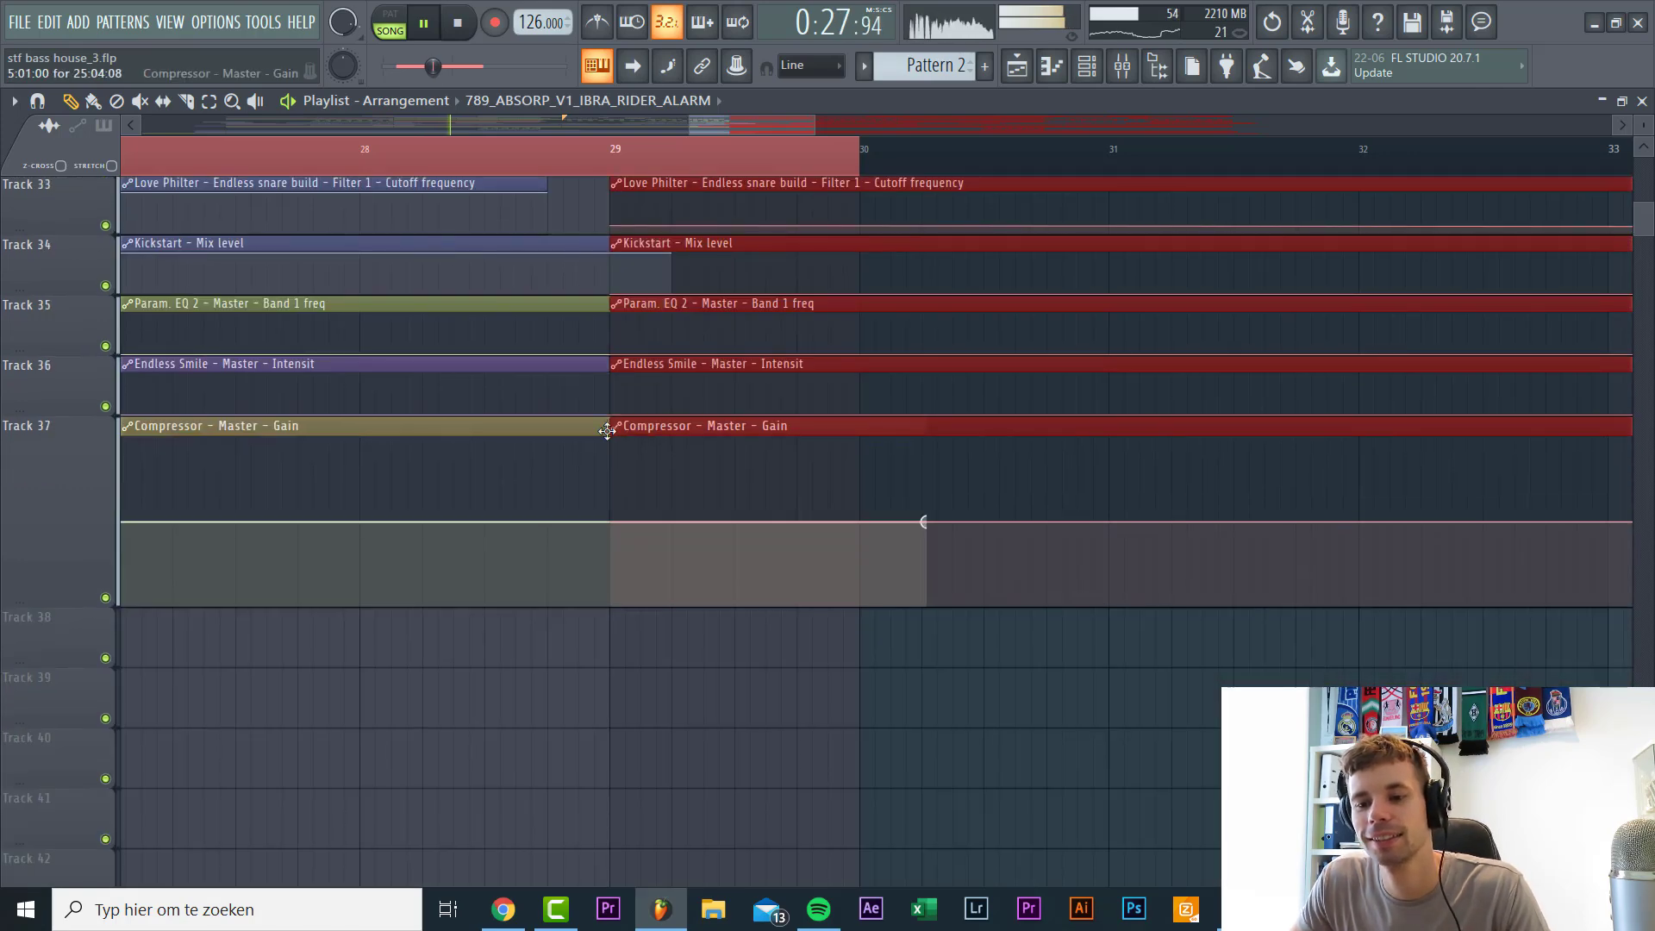
Step: Examine the FX, drum and automation clips around the bar 29 join while playing back the duplicated section
scroll(616, 453, "up", 11)
scroll(546, 344, "down", 5)
left_click_drag(249, 156, 670, 162)
scroll(552, 177, "down", 4)
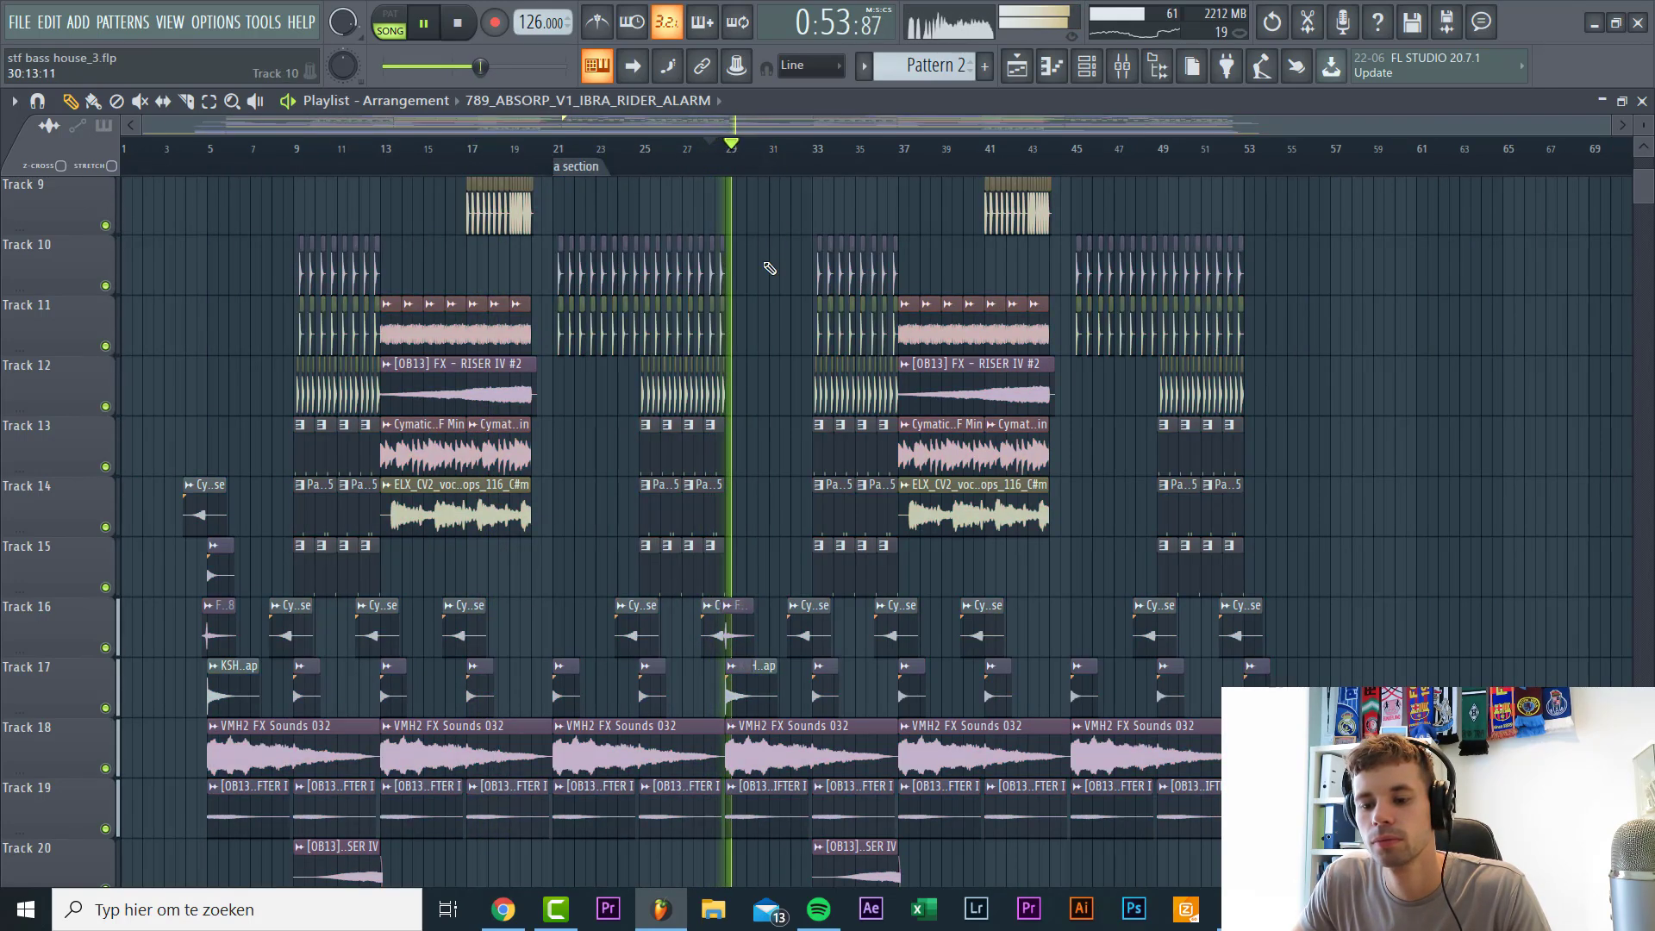
scroll(655, 517, "up", 4)
scroll(715, 620, "up", 2)
scroll(714, 614, "down", 10)
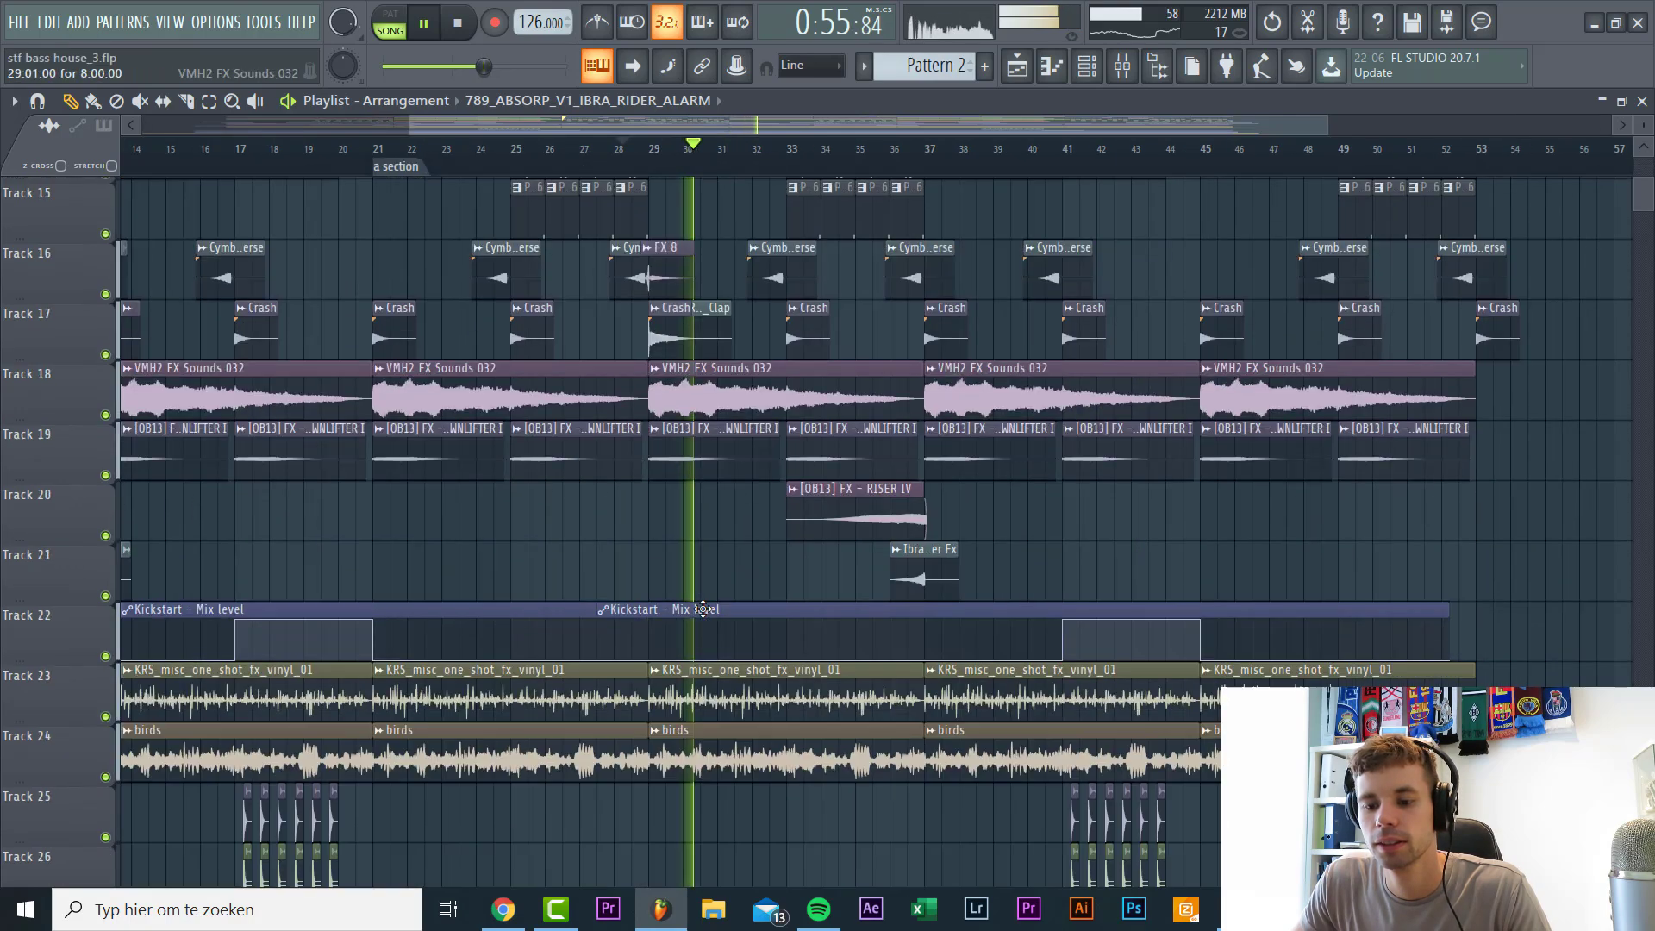
scroll(671, 582, "up", 7)
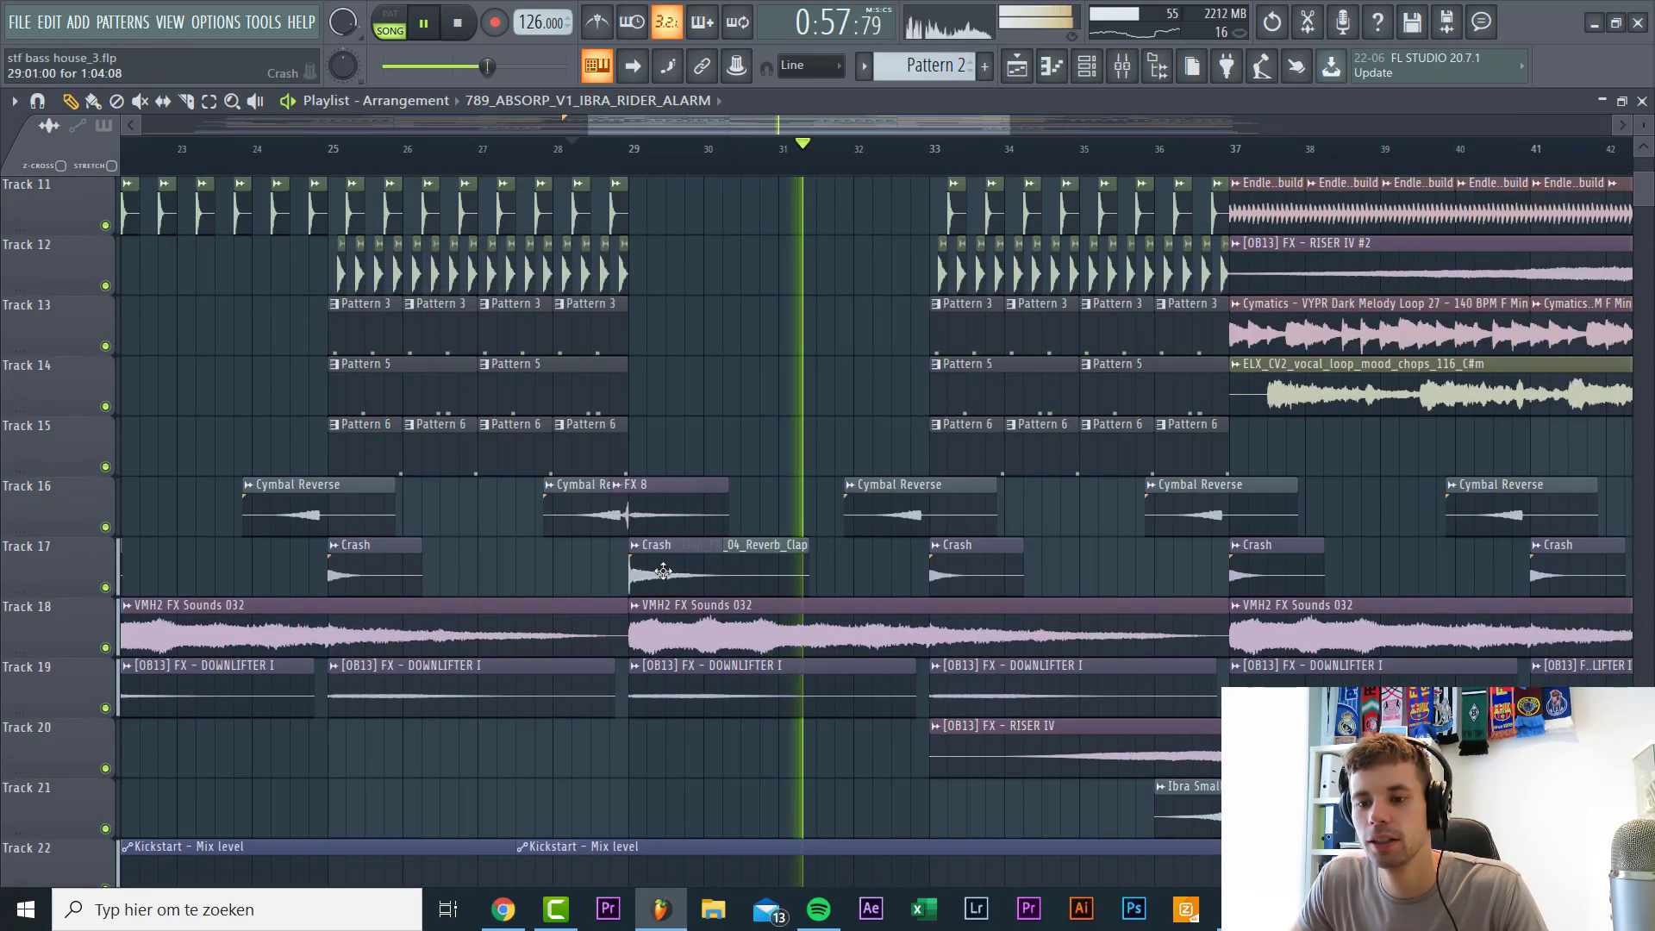
Step: Place an [OB13] FX - DOWNLIFTER II clip at bar 29 on Track 5 and play from just before it
scroll(669, 582, "up", 10)
scroll(667, 579, "down", 4)
left_click(650, 451)
left_click(637, 150)
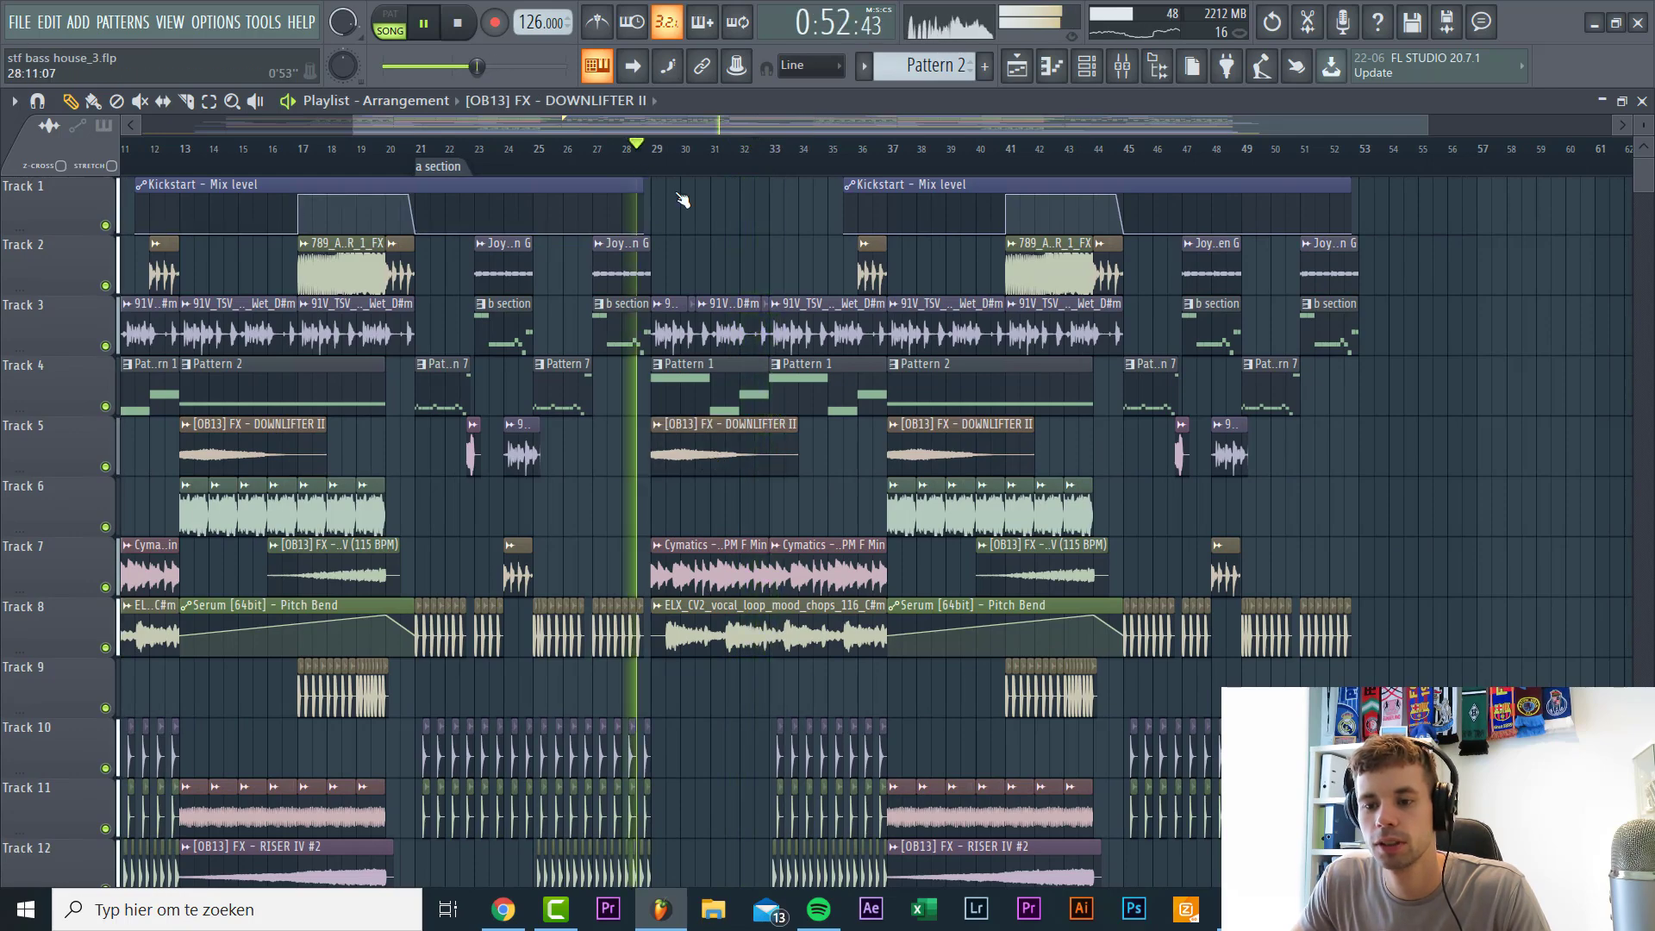
Step: Place a Kick Infinite #2 clip from the build-up at bar 33 on Track 9
scroll(809, 684, "up", 6)
scroll(753, 592, "down", 2)
scroll(753, 593, "down", 3)
scroll(676, 584, "down", 2)
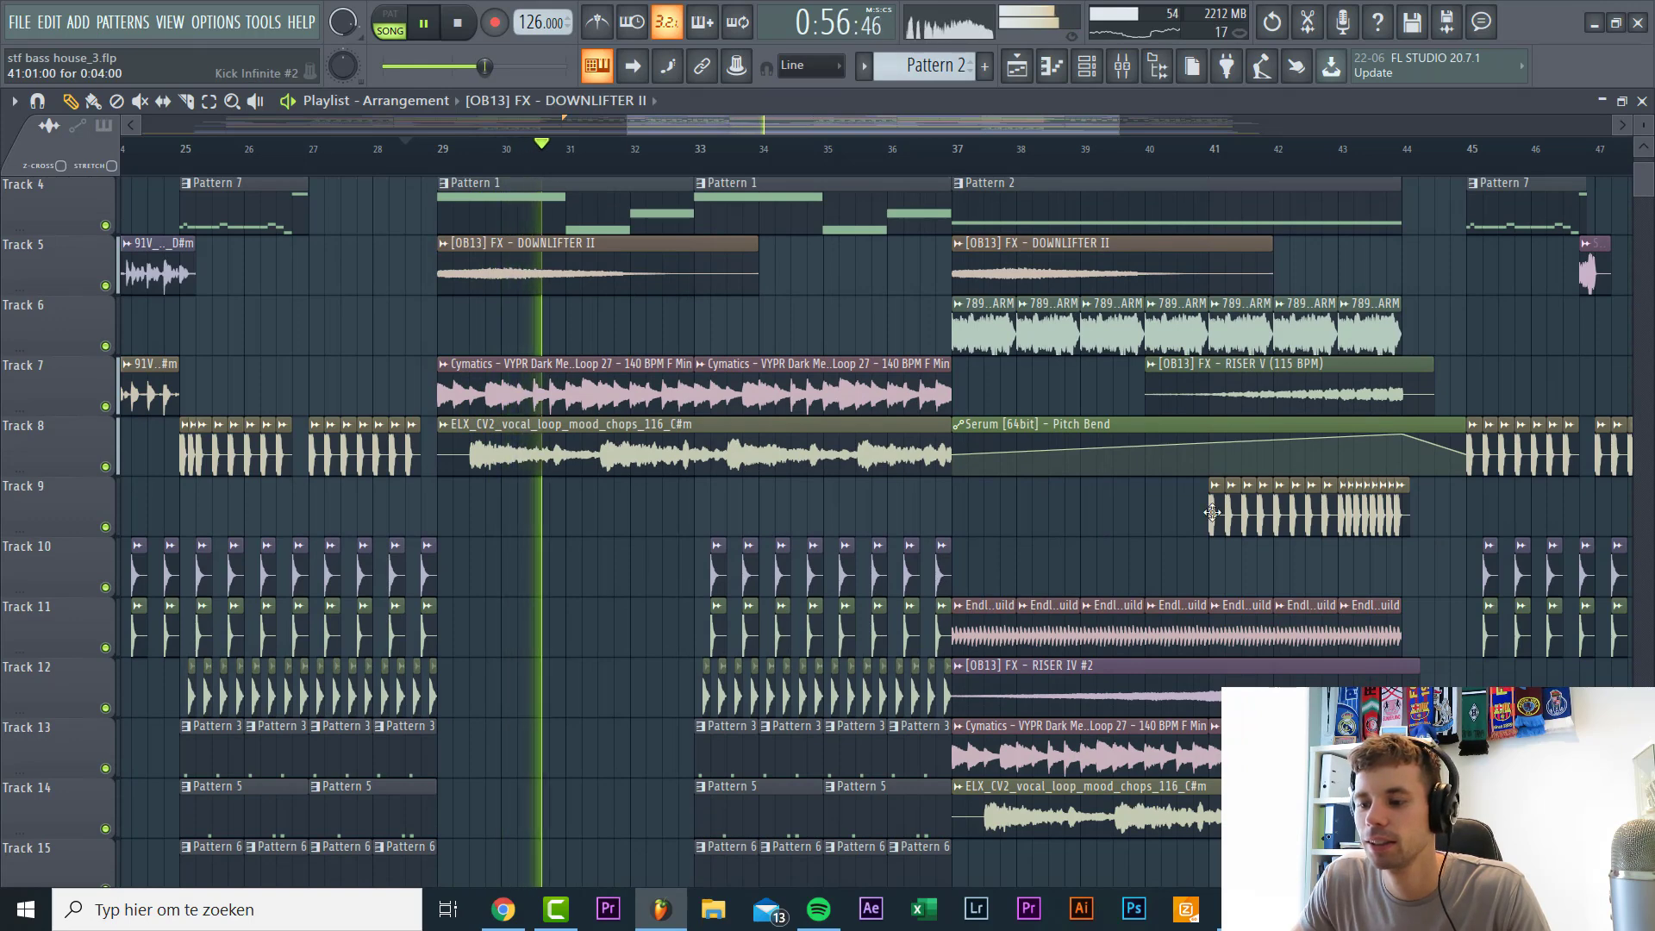
scroll(738, 658, "up", 3)
scroll(755, 681, "up", 2)
left_click(755, 681)
scroll(764, 702, "up", 5)
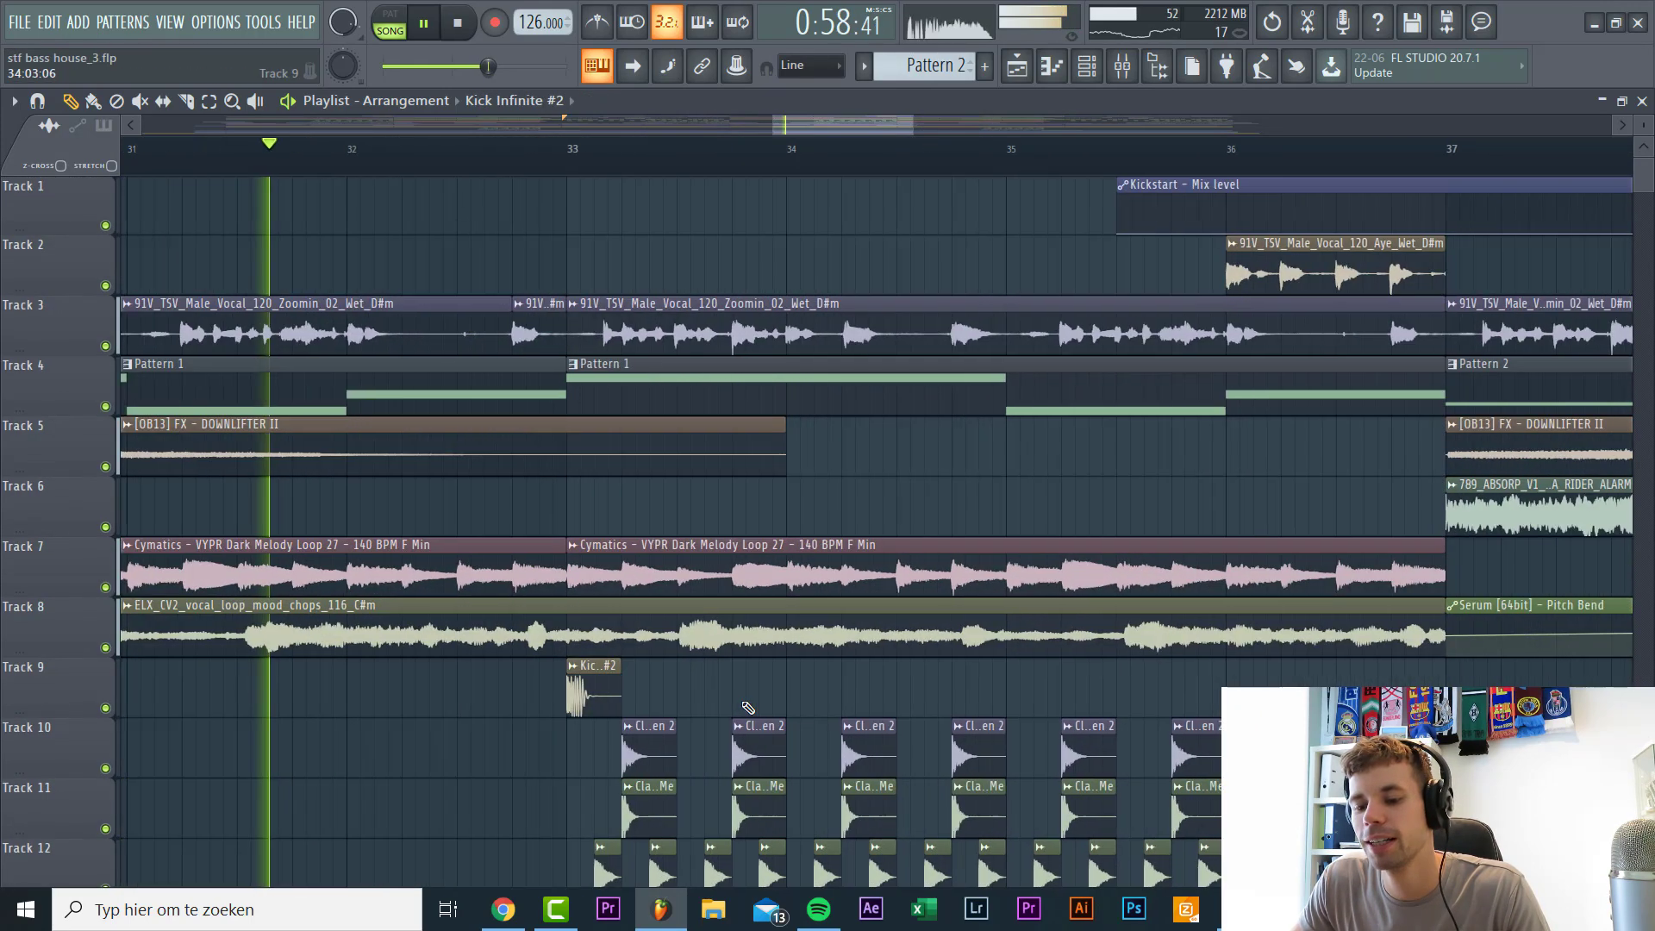
Step: Repeat the Kick Infinite #2 clip on every beat of Track 9 from bar 33 up to the start of bar 36
left_click(670, 694)
left_click(635, 691)
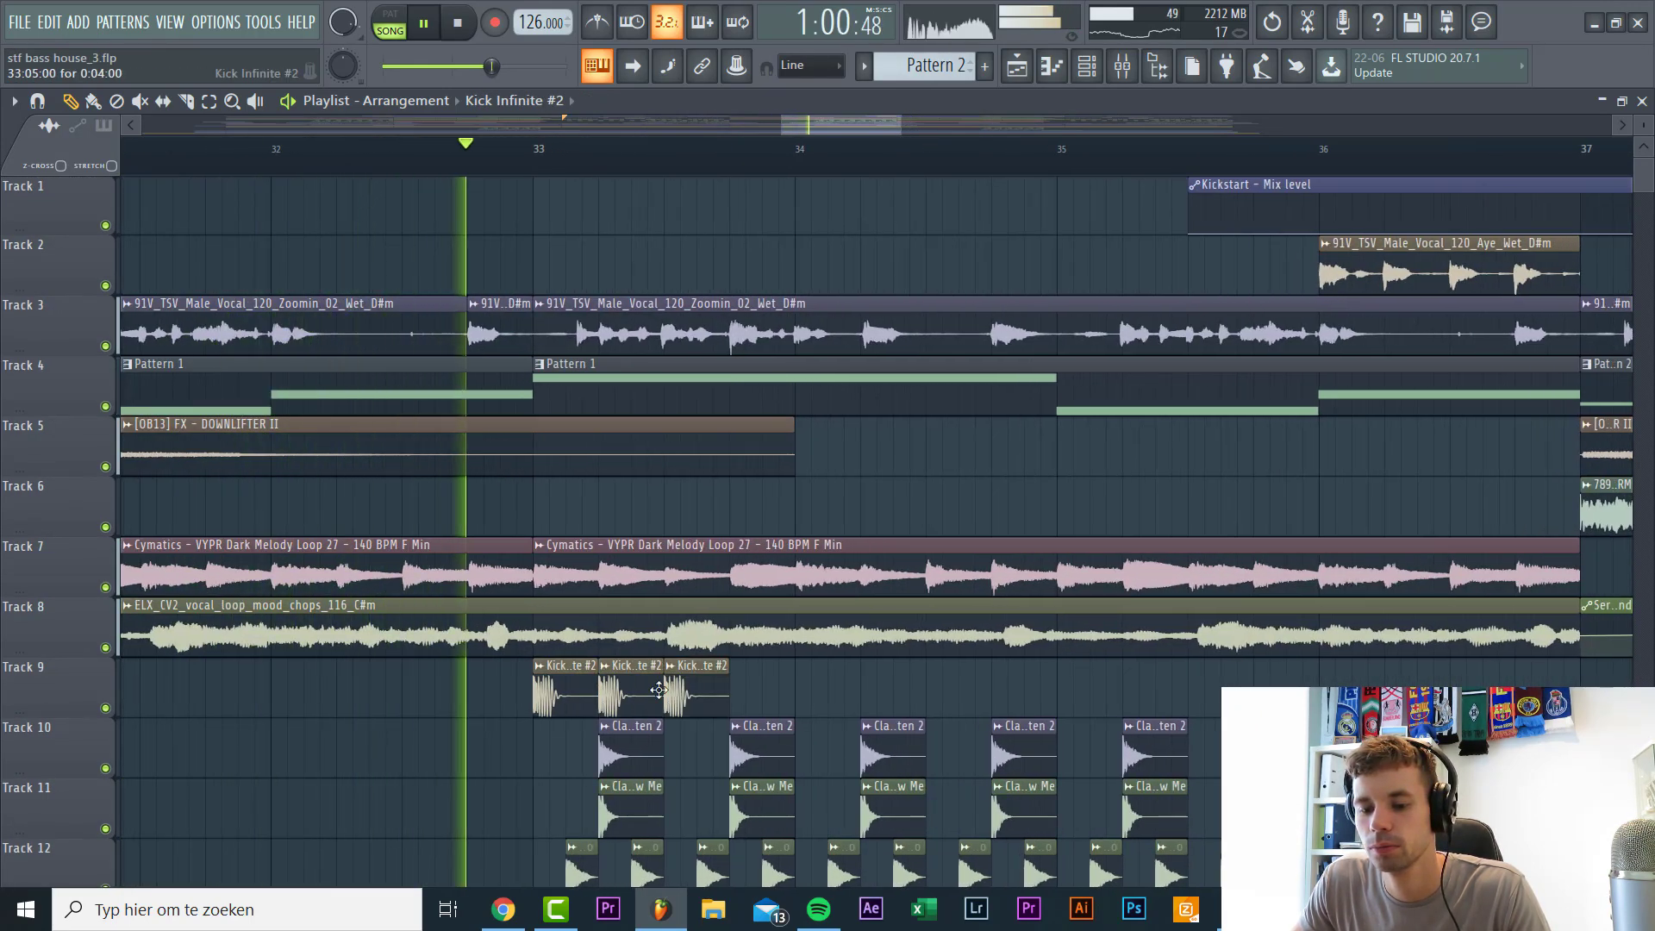
left_click(750, 690)
scroll(794, 690, "down", 3)
left_click(811, 690)
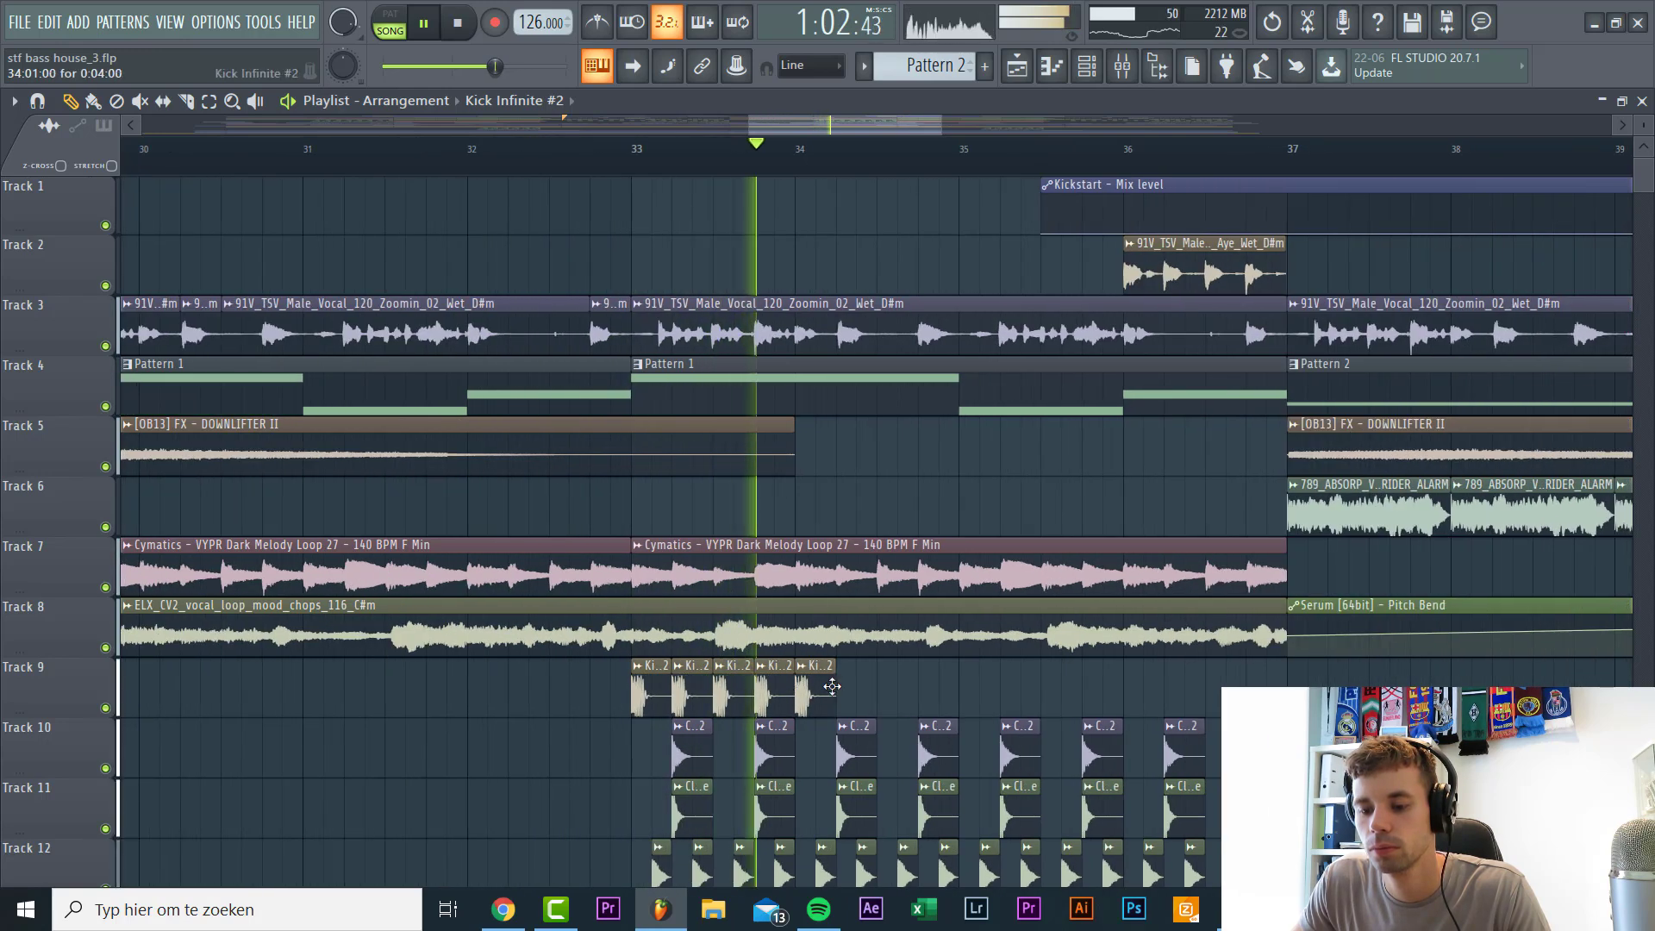
left_click(851, 691)
left_click(893, 694)
left_click(931, 694)
left_click(973, 694)
left_click(1014, 694)
left_click(1053, 694)
left_click(1095, 694)
left_click(1155, 693)
left_click_drag(1158, 693, 1147, 692)
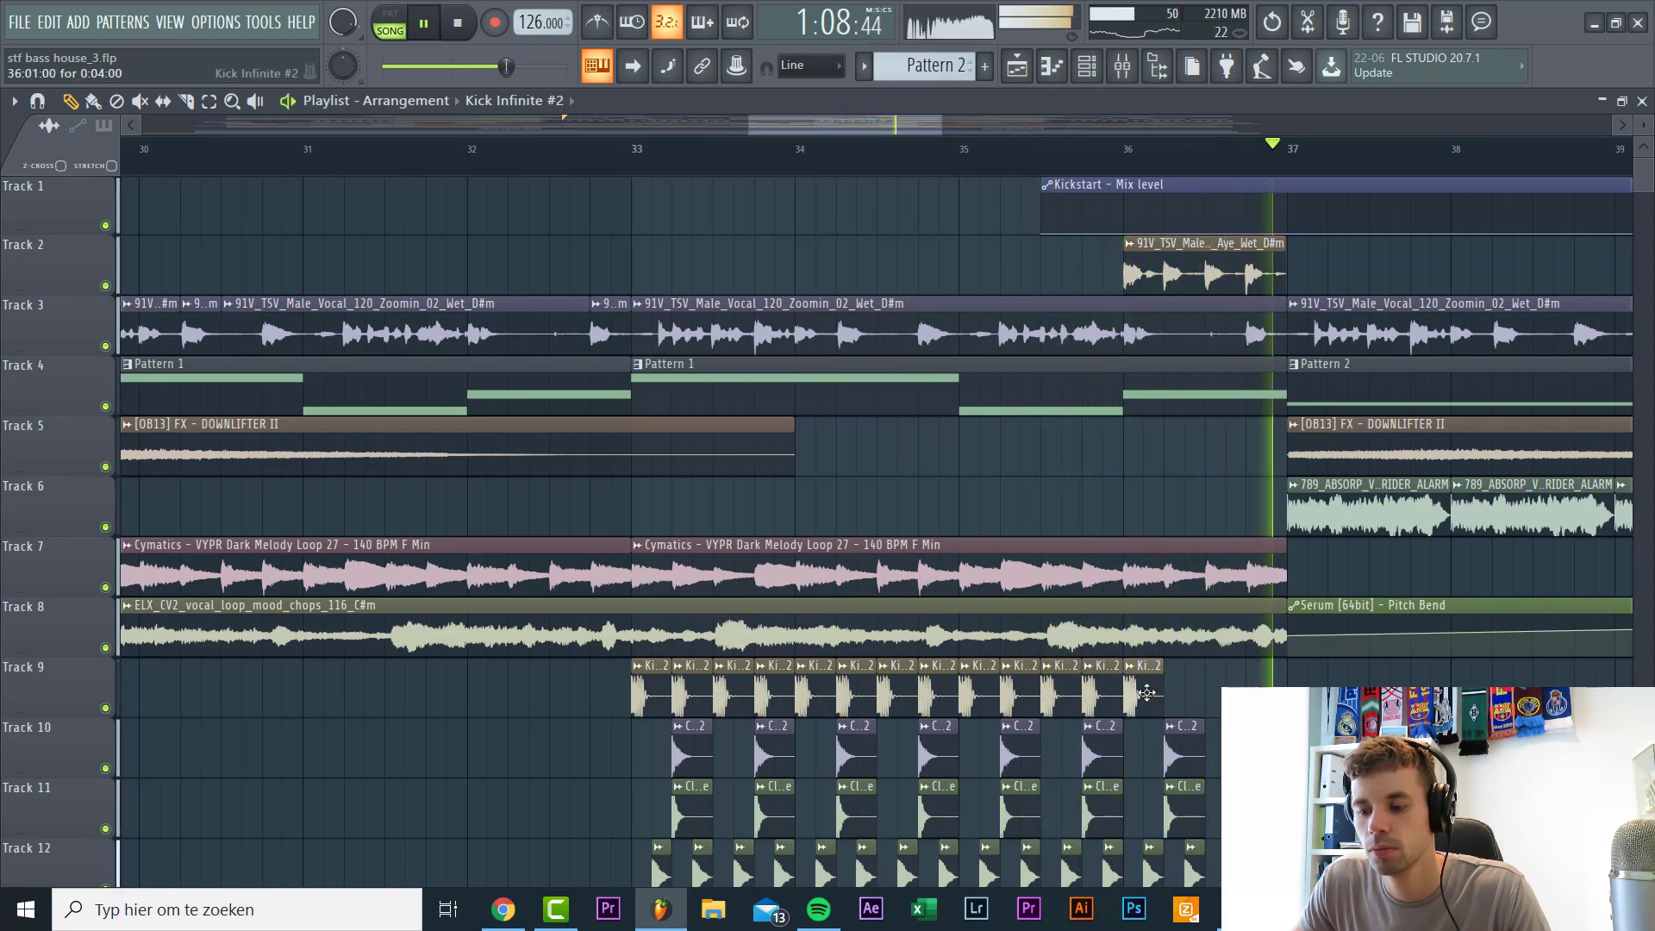
Step: End the Track 9 kick pattern on the second beat of bar 36 and add a short pickup kick at 32:15:00
left_click(1181, 694)
right_click(1251, 683)
right_click(1211, 683)
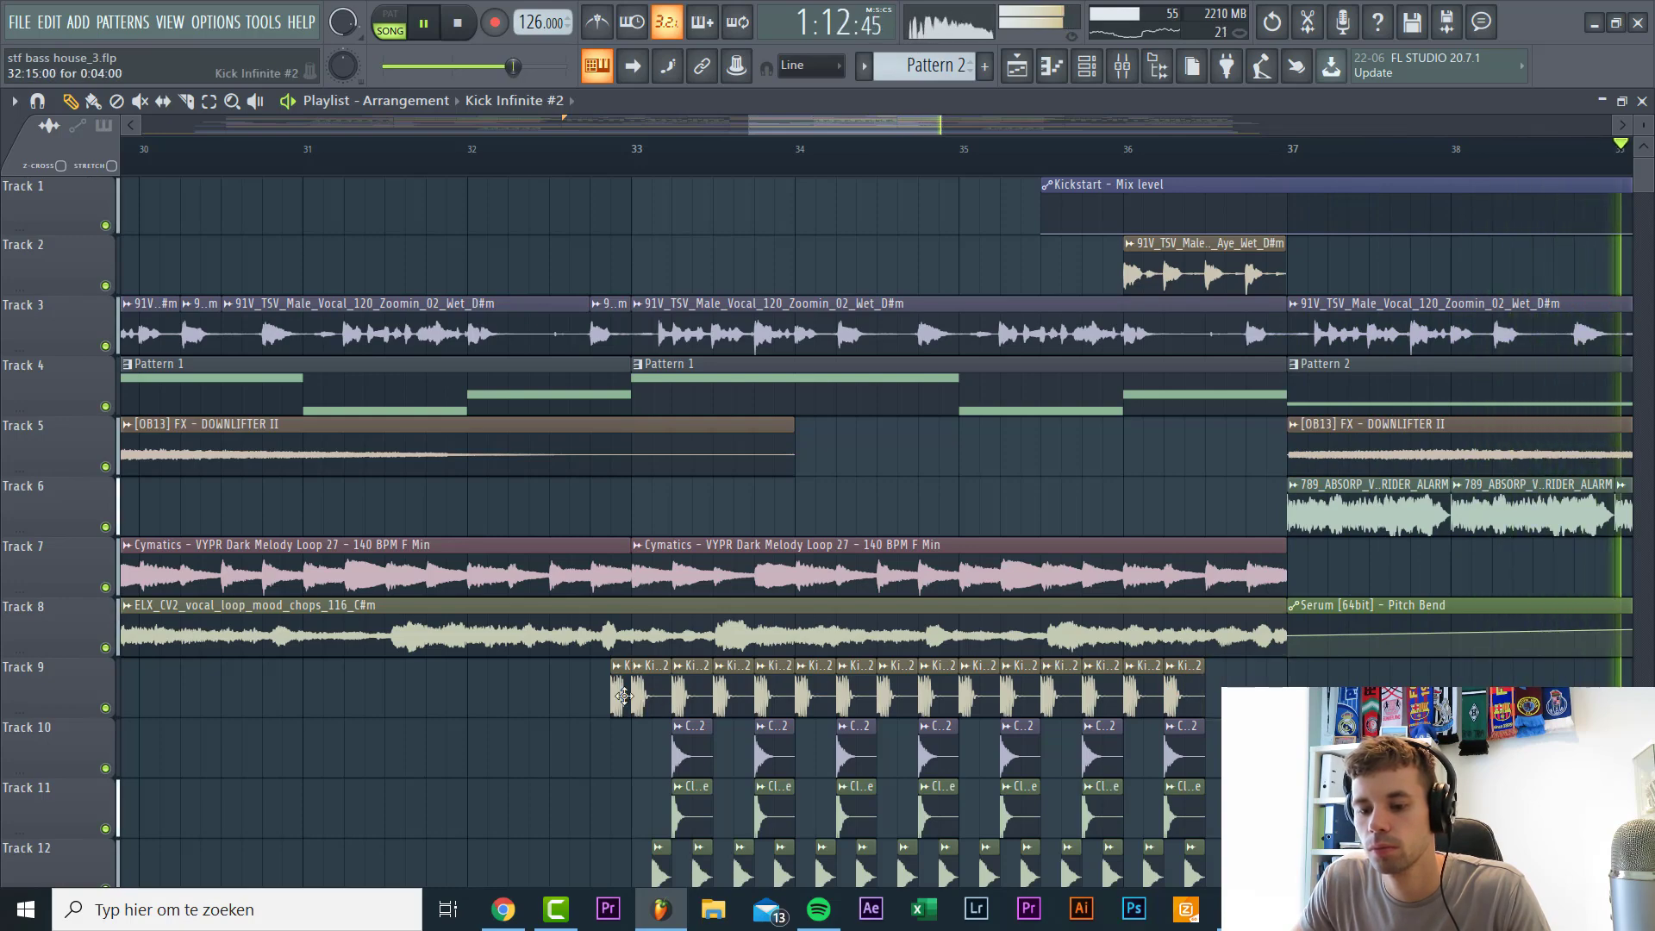
Step: Make the Love Philter - DRUM BUSS cutoff frequency clip starting at bar 5 on Track 32 unique
scroll(617, 699, "up", 3)
scroll(615, 699, "down", 15)
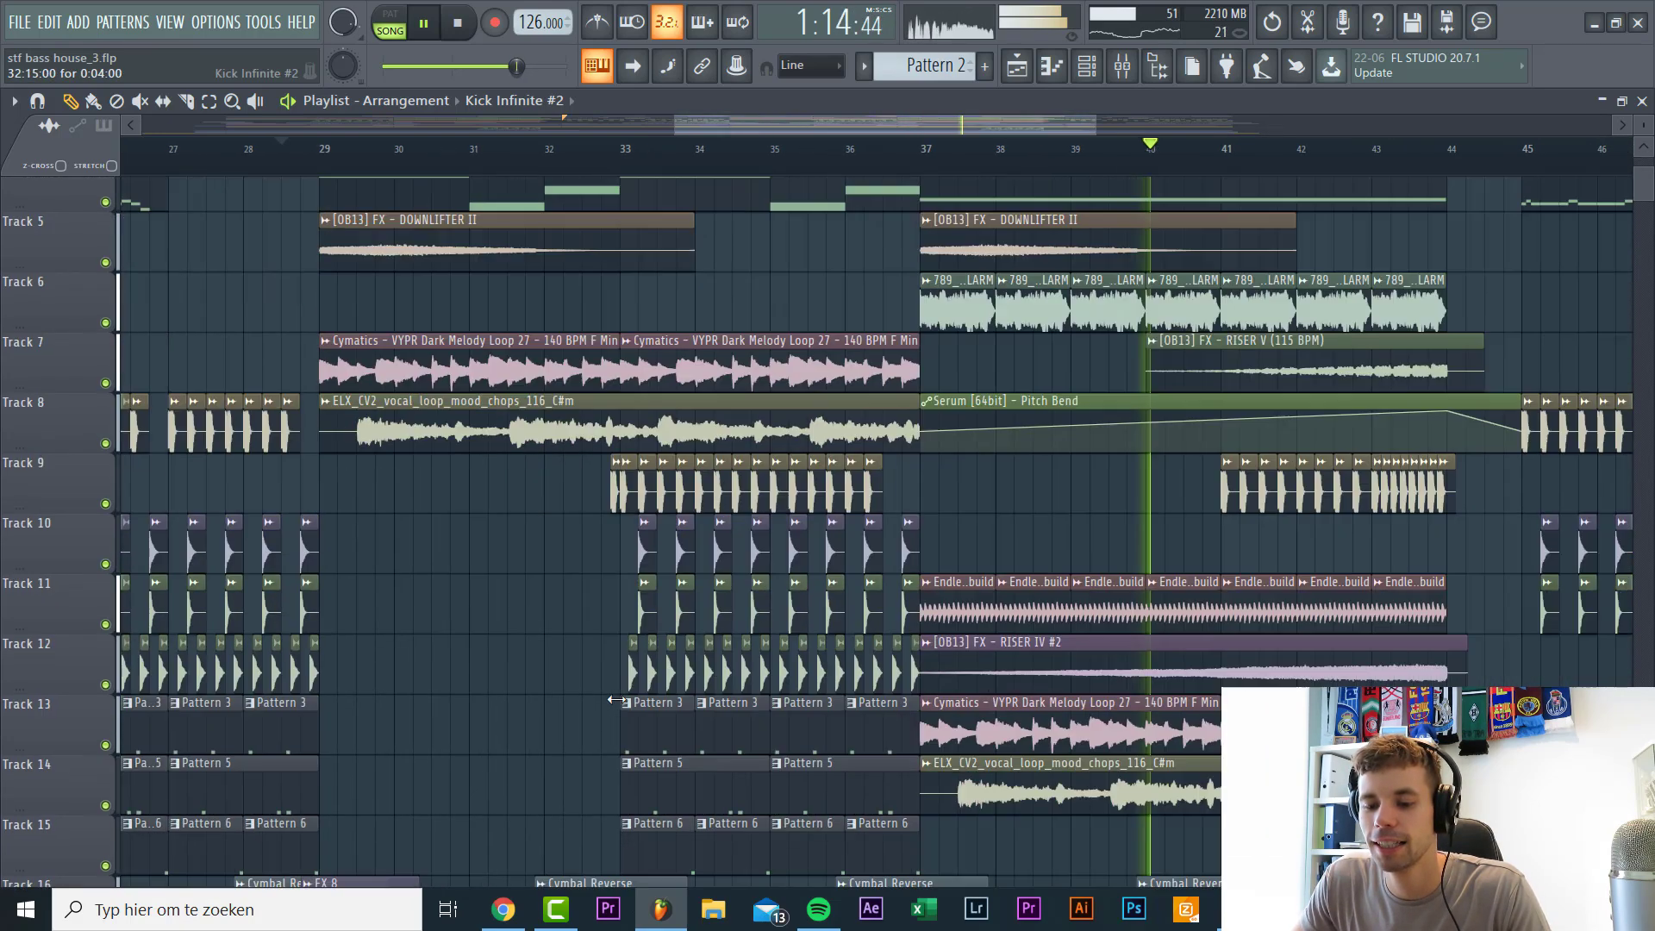
scroll(623, 575, "down", 5)
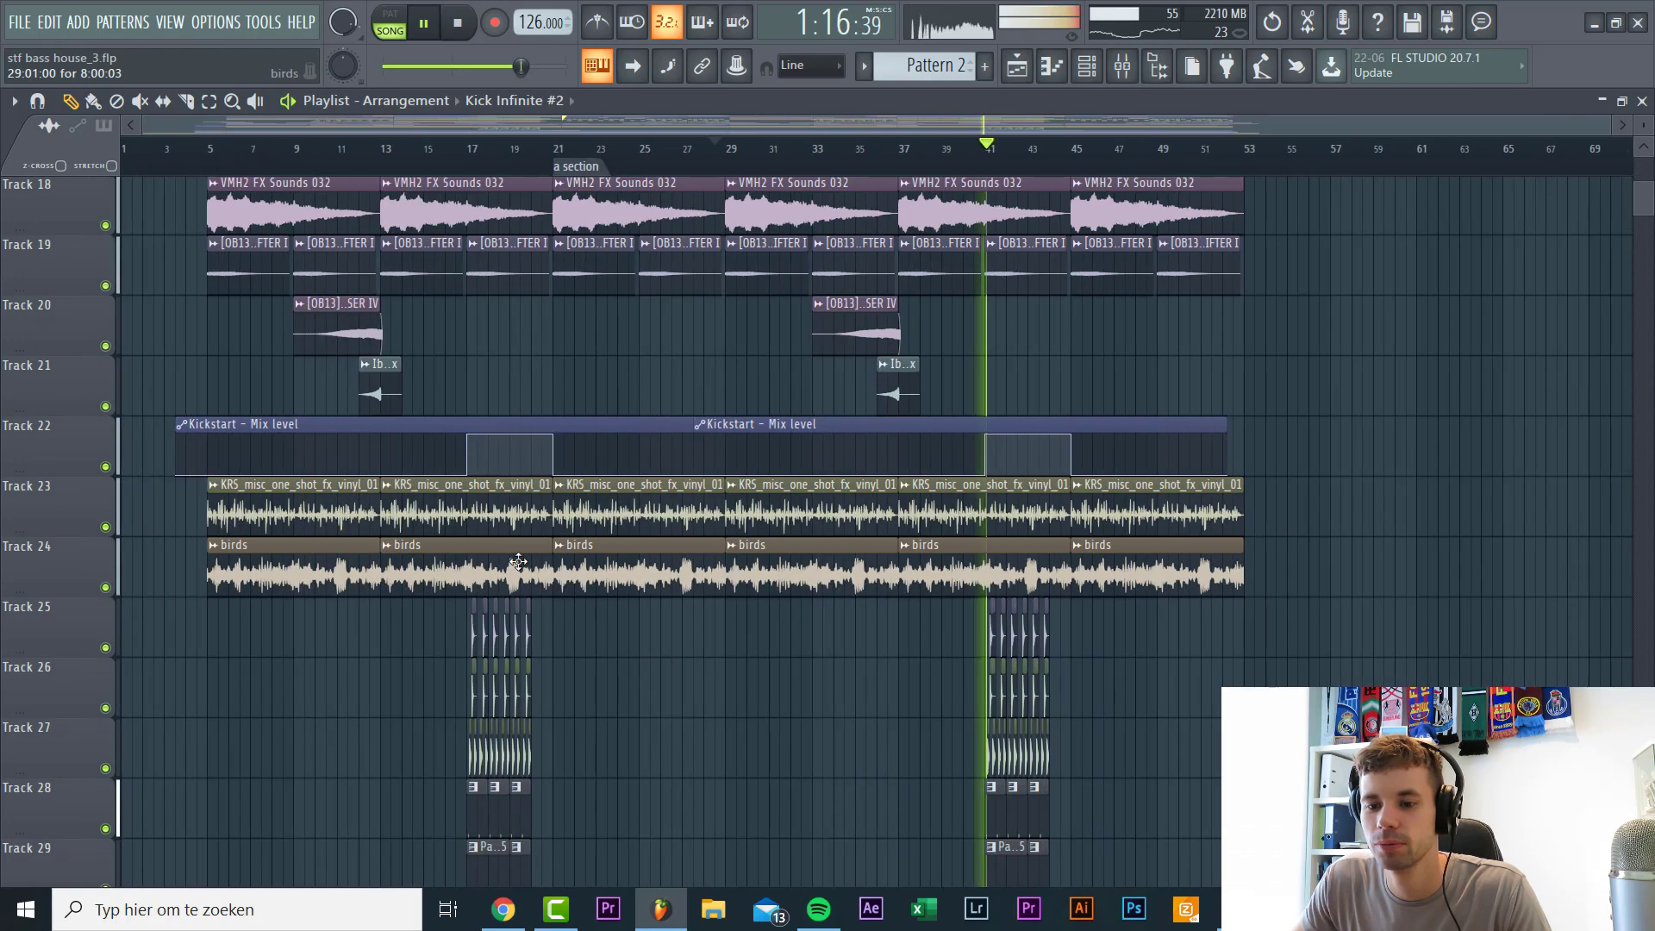
scroll(536, 610, "down", 6)
scroll(259, 552, "up", 4)
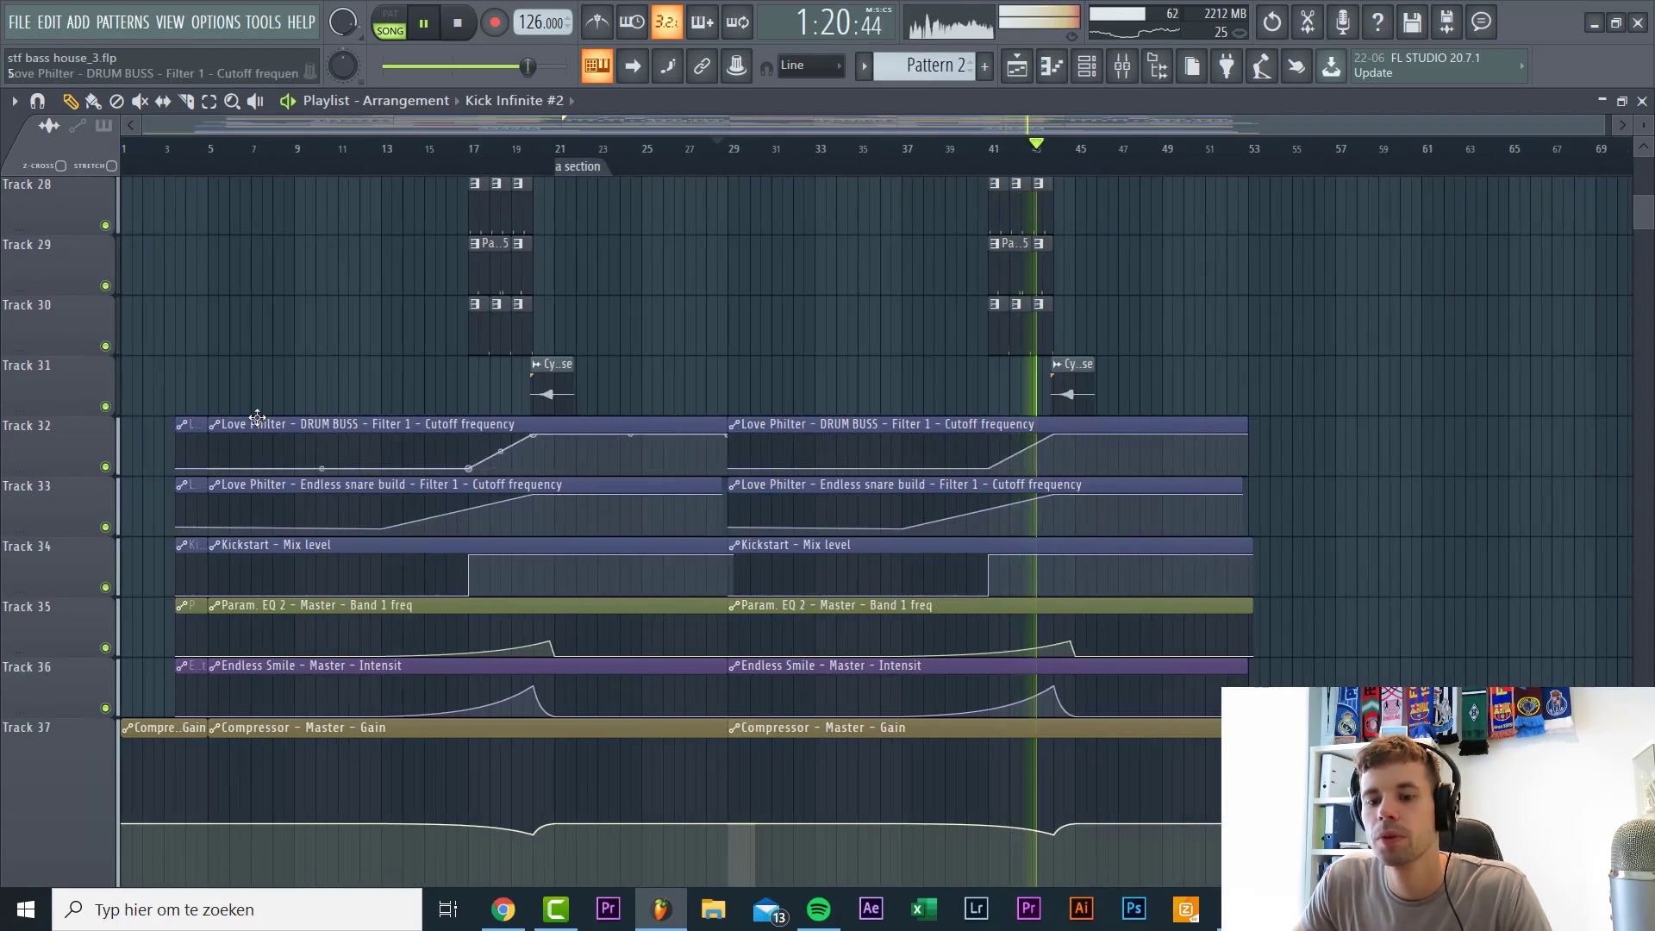
left_click(215, 425)
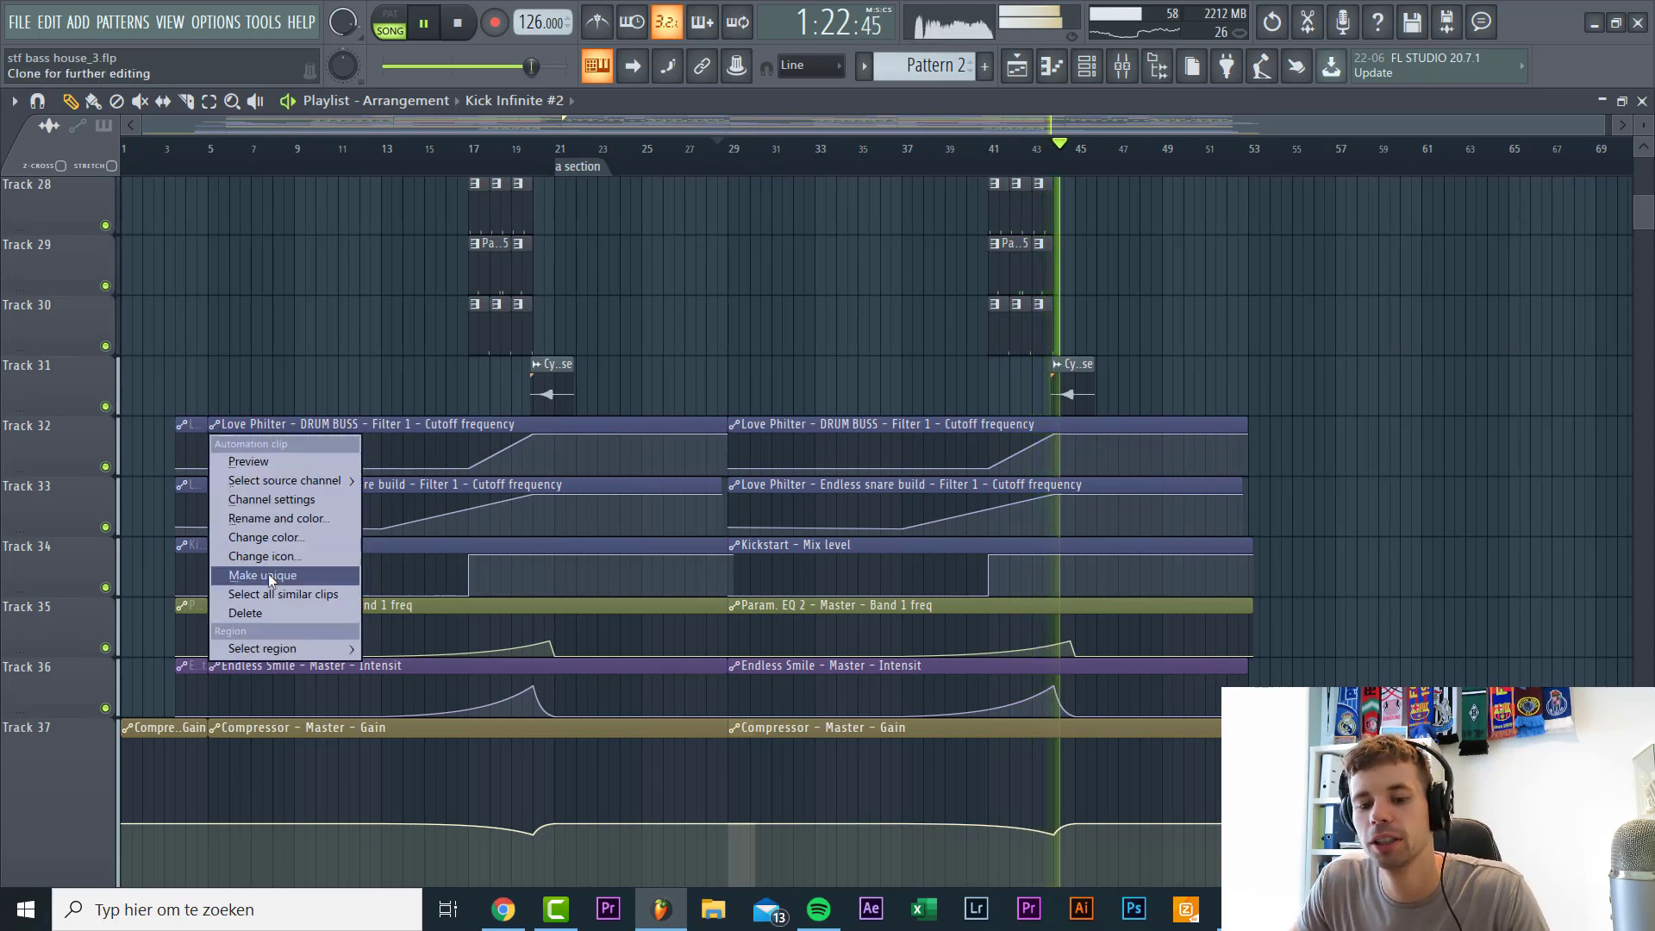
left_click(259, 576)
scroll(514, 479, "up", 3)
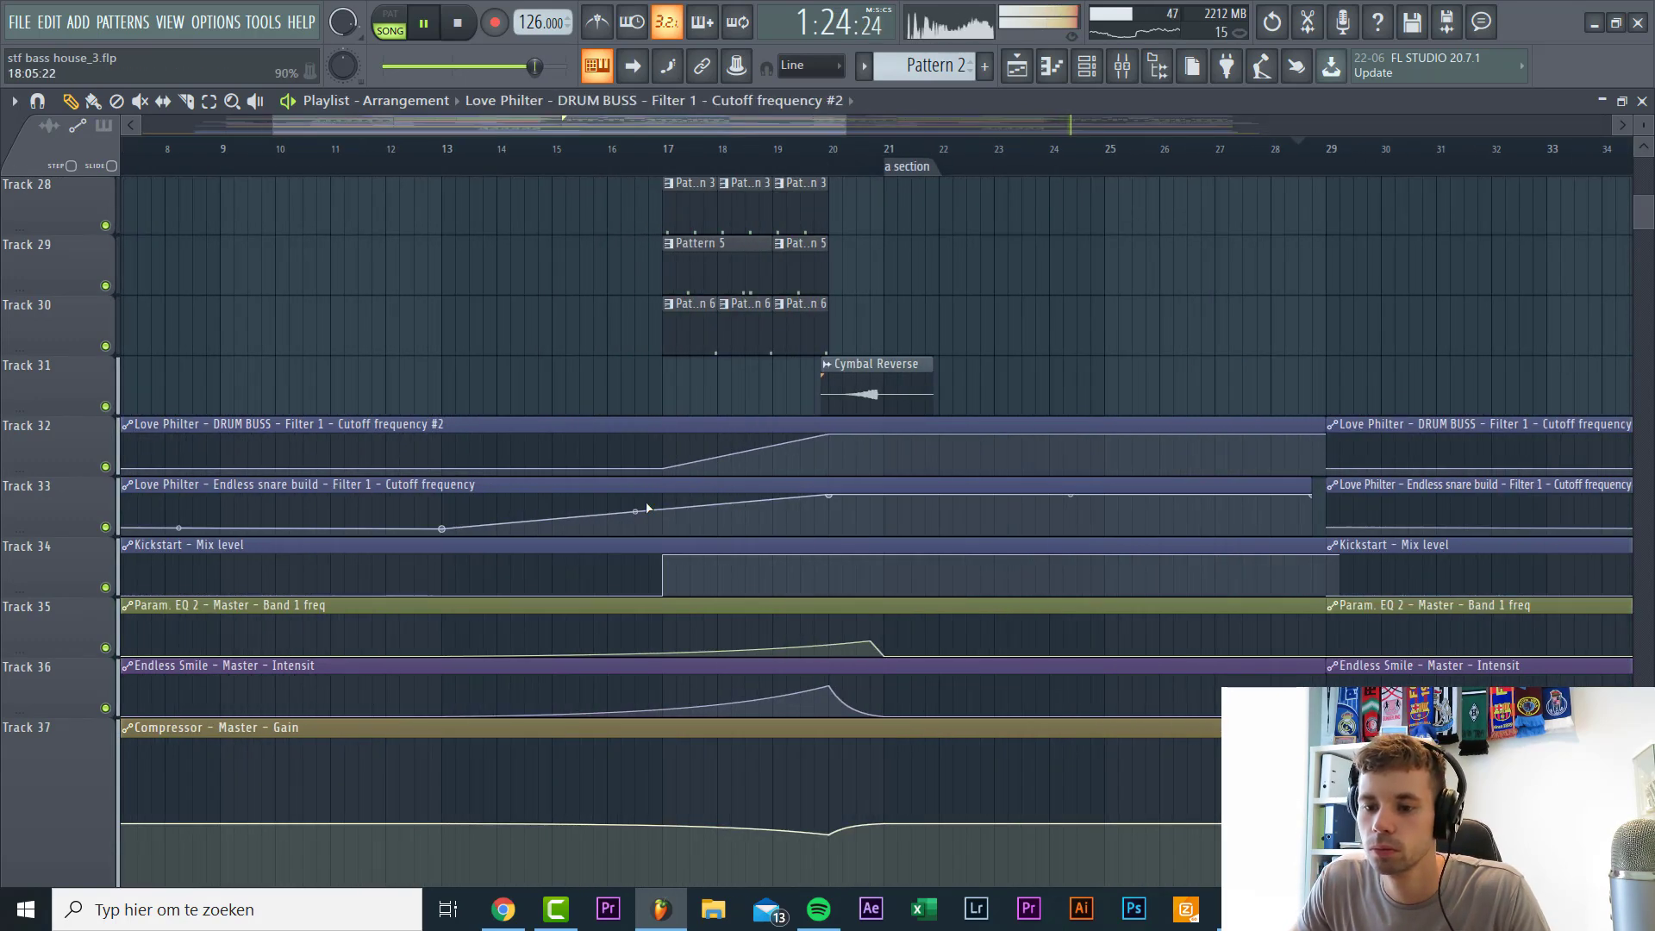
scroll(241, 544, "up", 15)
scroll(257, 544, "down", 15)
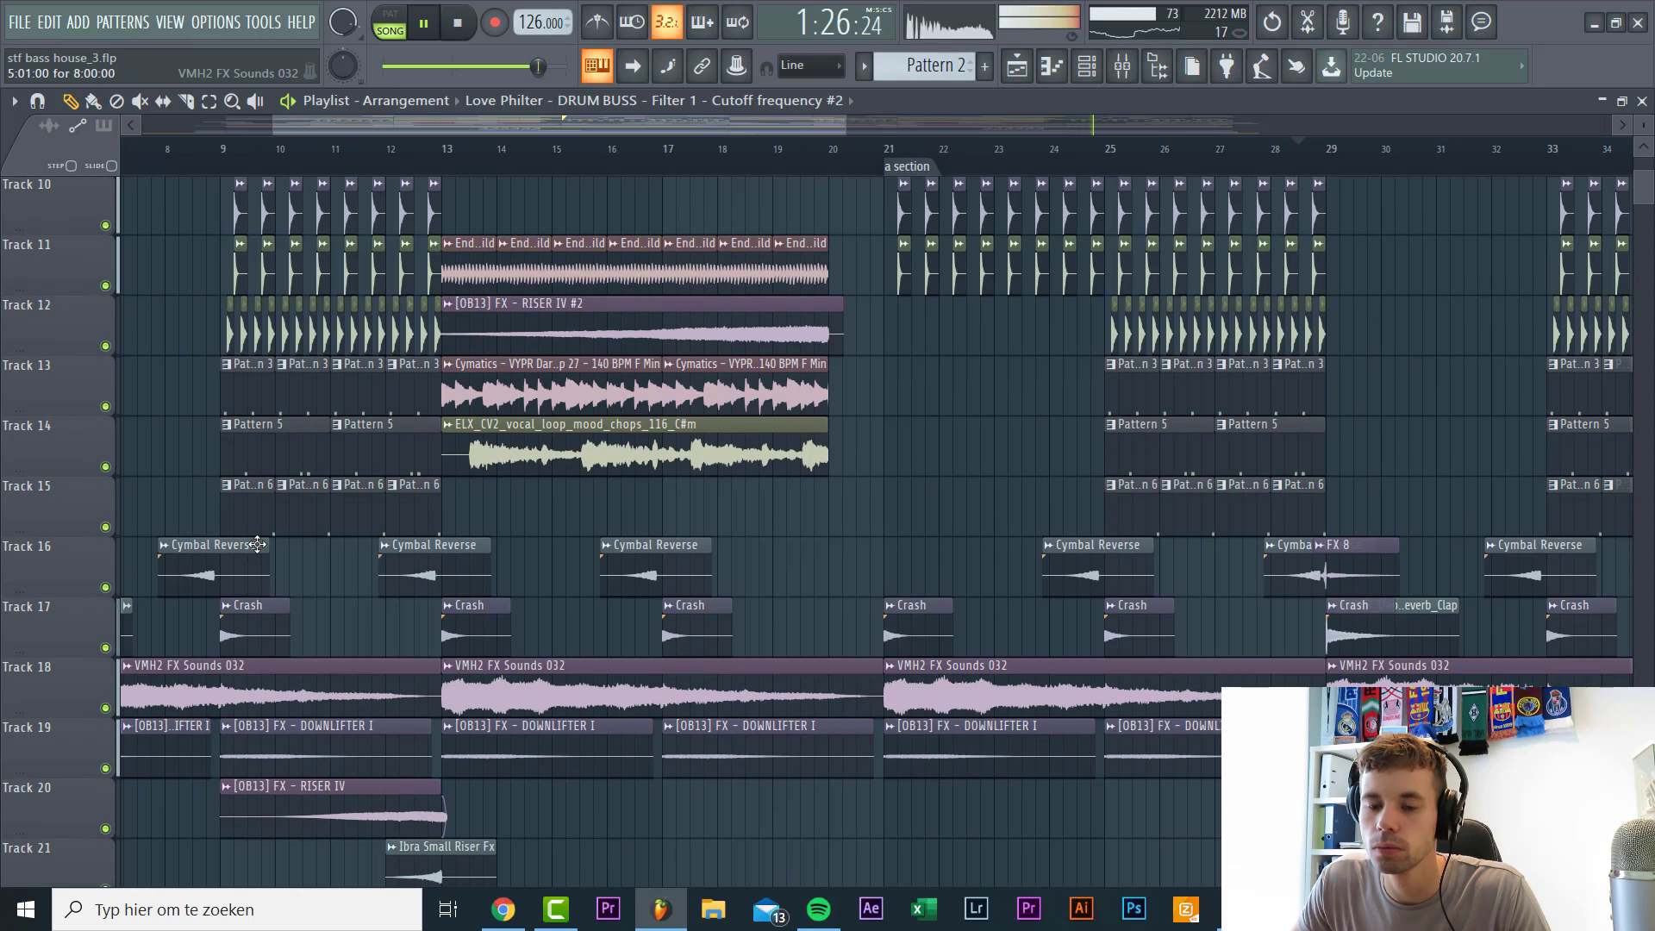
scroll(528, 489, "down", 3)
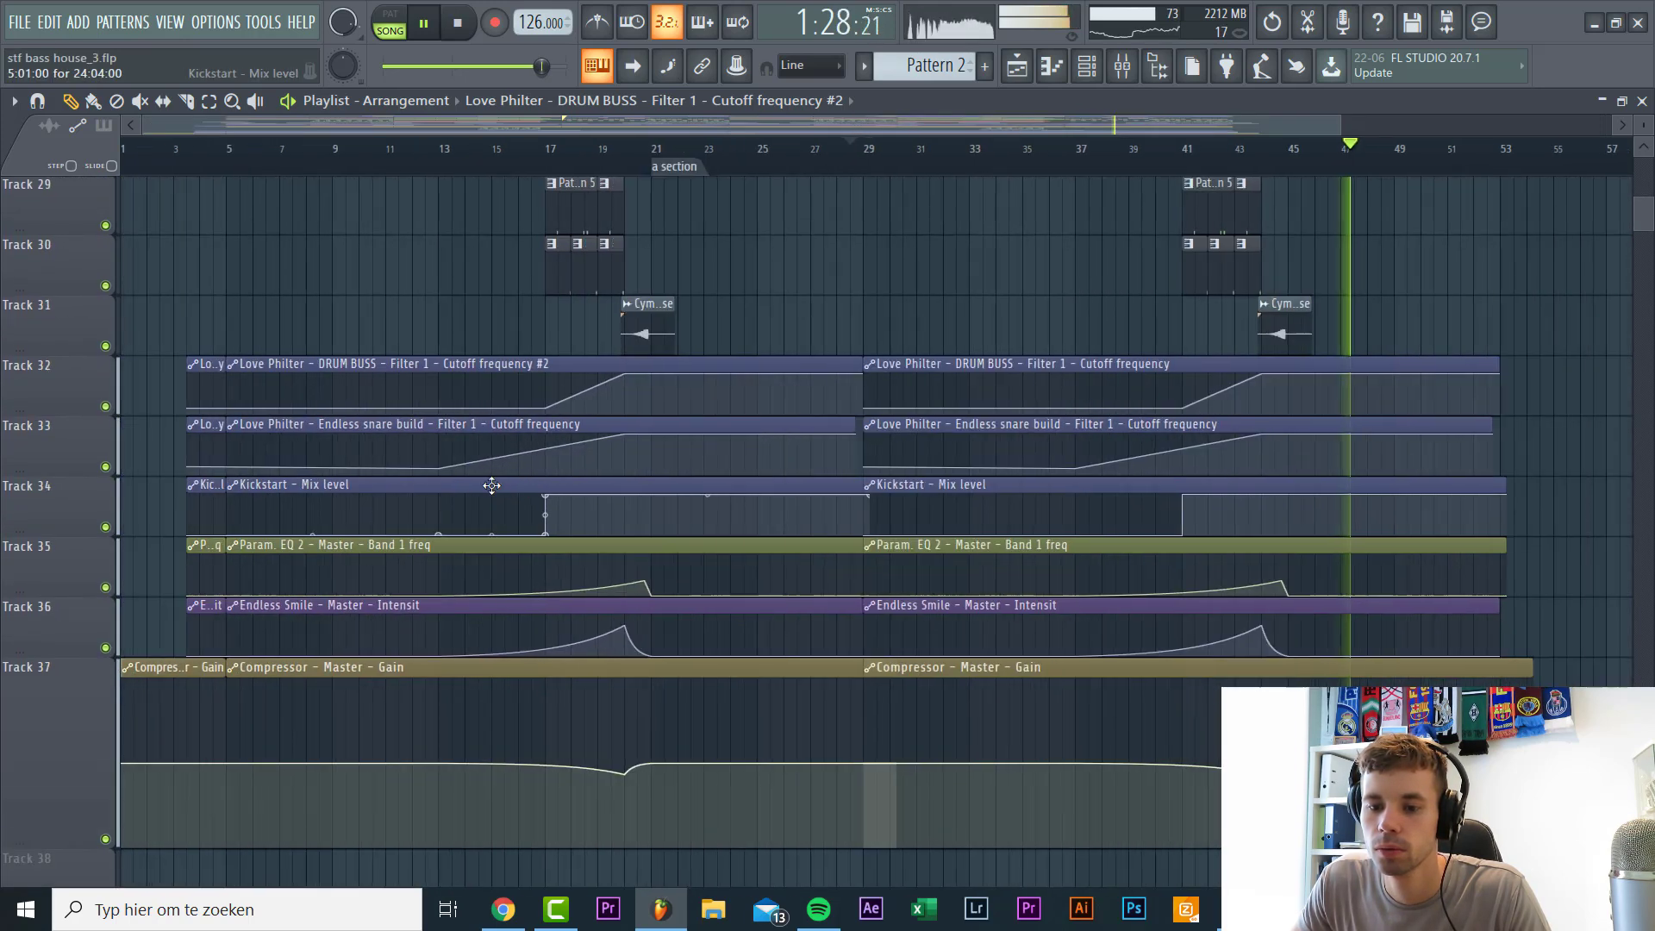
Step: Reshape the Endless snare build cutoff automation on Track 33 to stay fully open from bar 5 until just before bar 13
scroll(207, 477, "up", 2)
left_click_drag(257, 456, 263, 423)
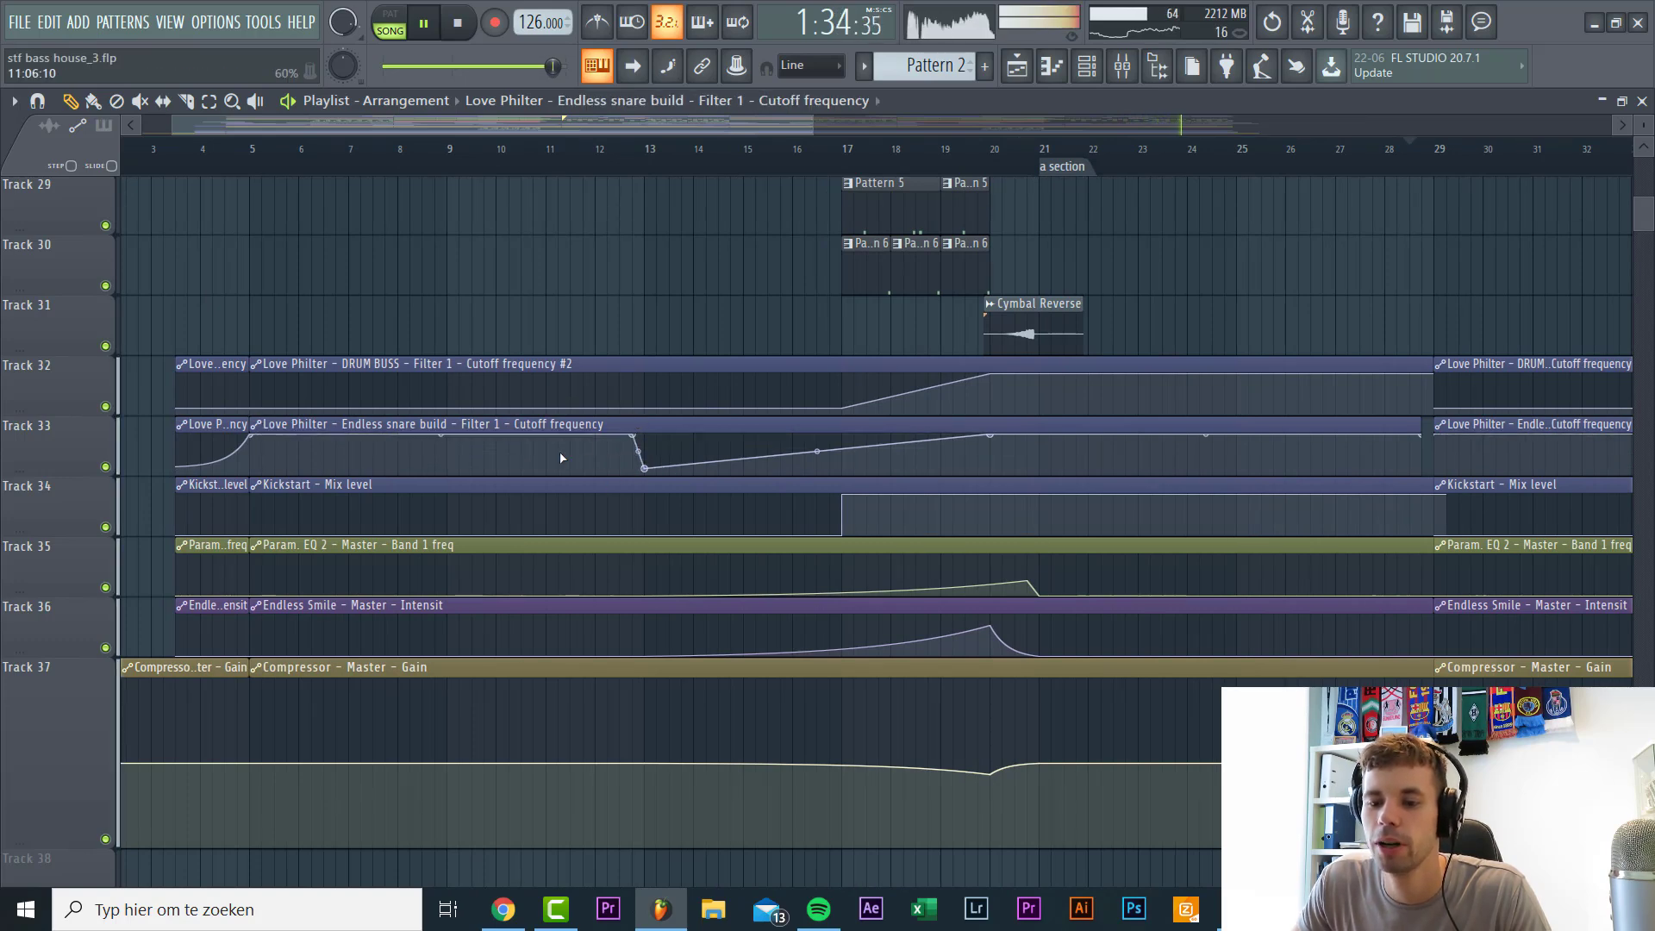
scroll(604, 472, "down", 3)
Step: Play the second build-up from bar 33 and check its clips and automation across the tracks
scroll(966, 477, "up", 5)
scroll(652, 340, "up", 5)
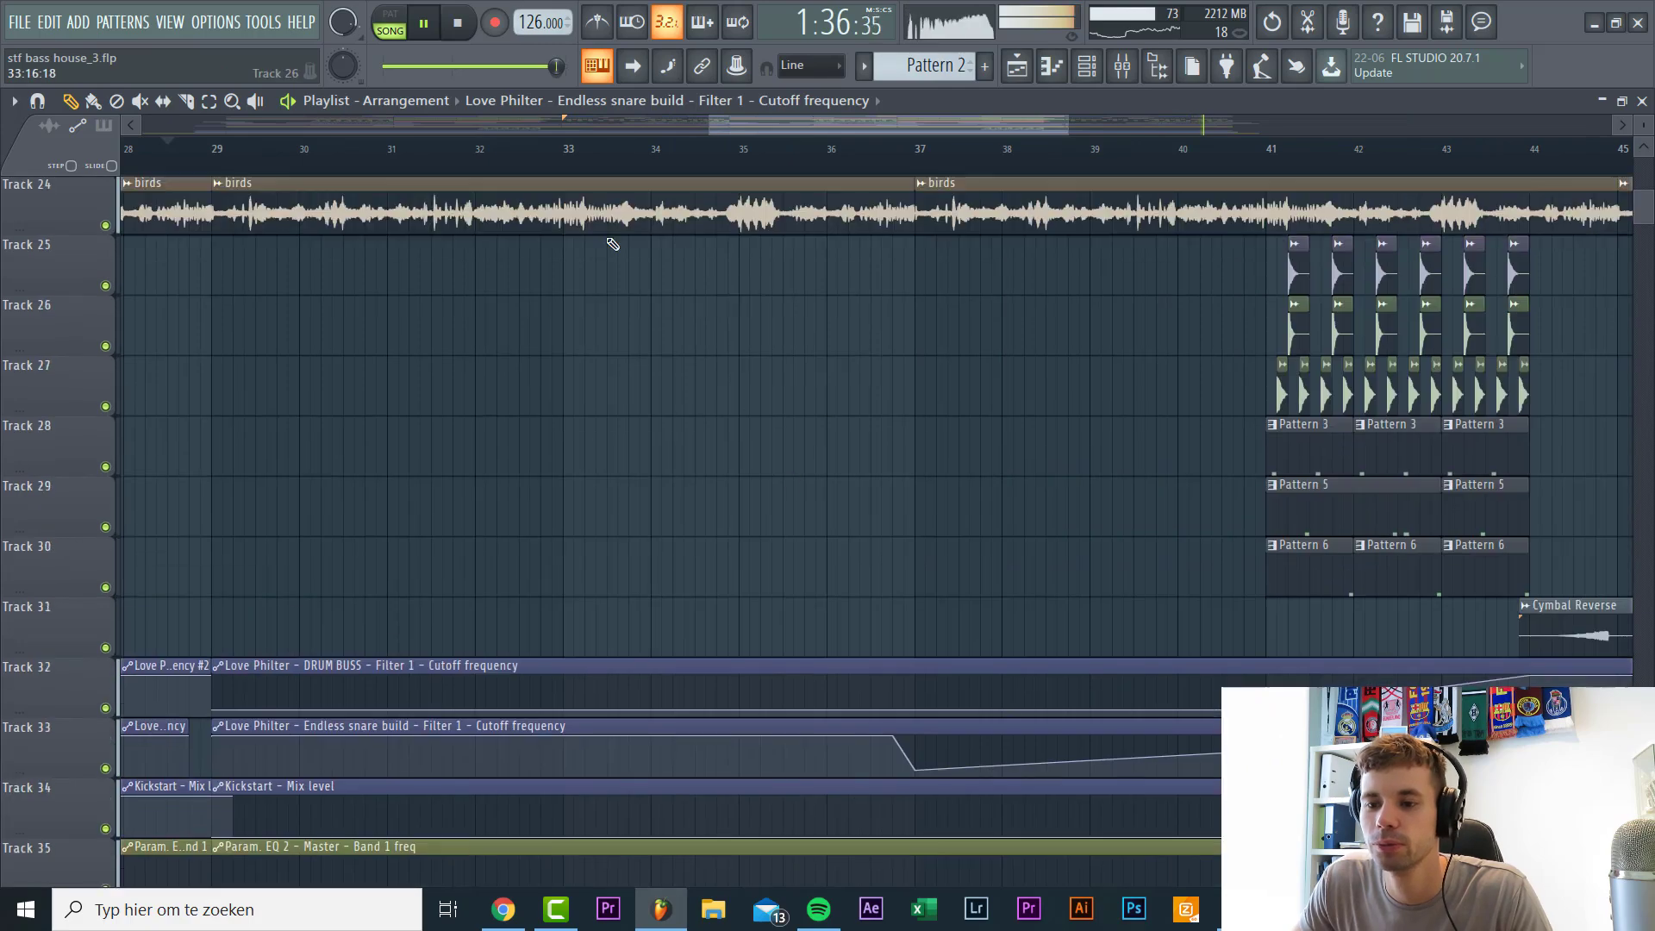
left_click(575, 160)
scroll(766, 476, "up", 7)
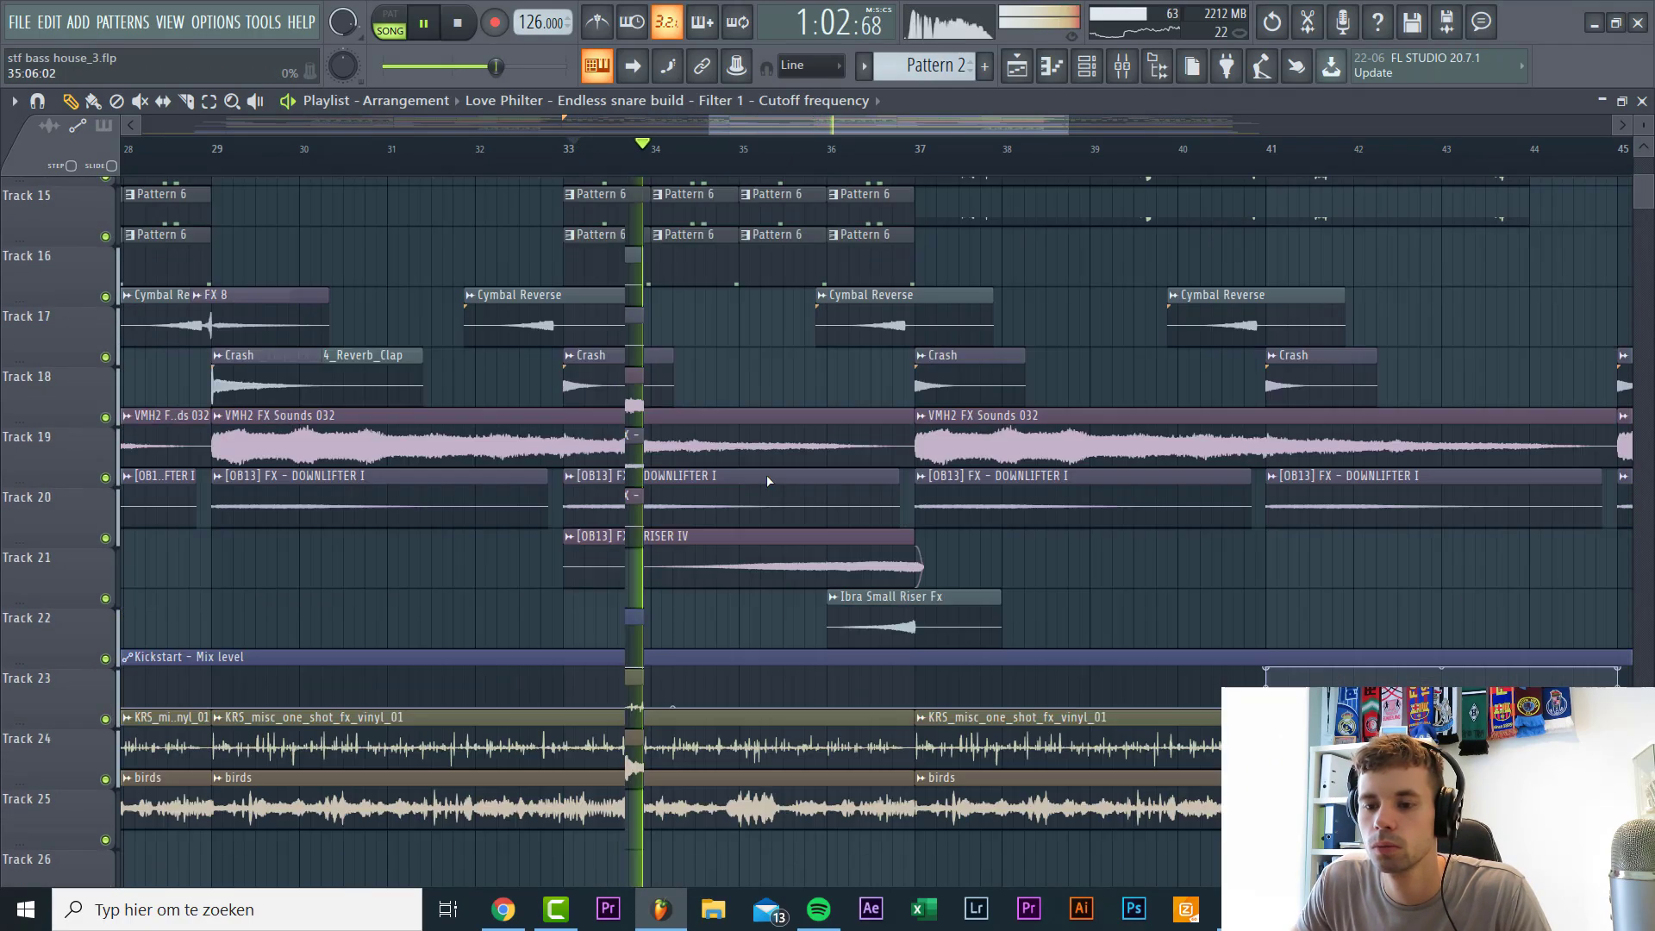
scroll(763, 477, "down", 12)
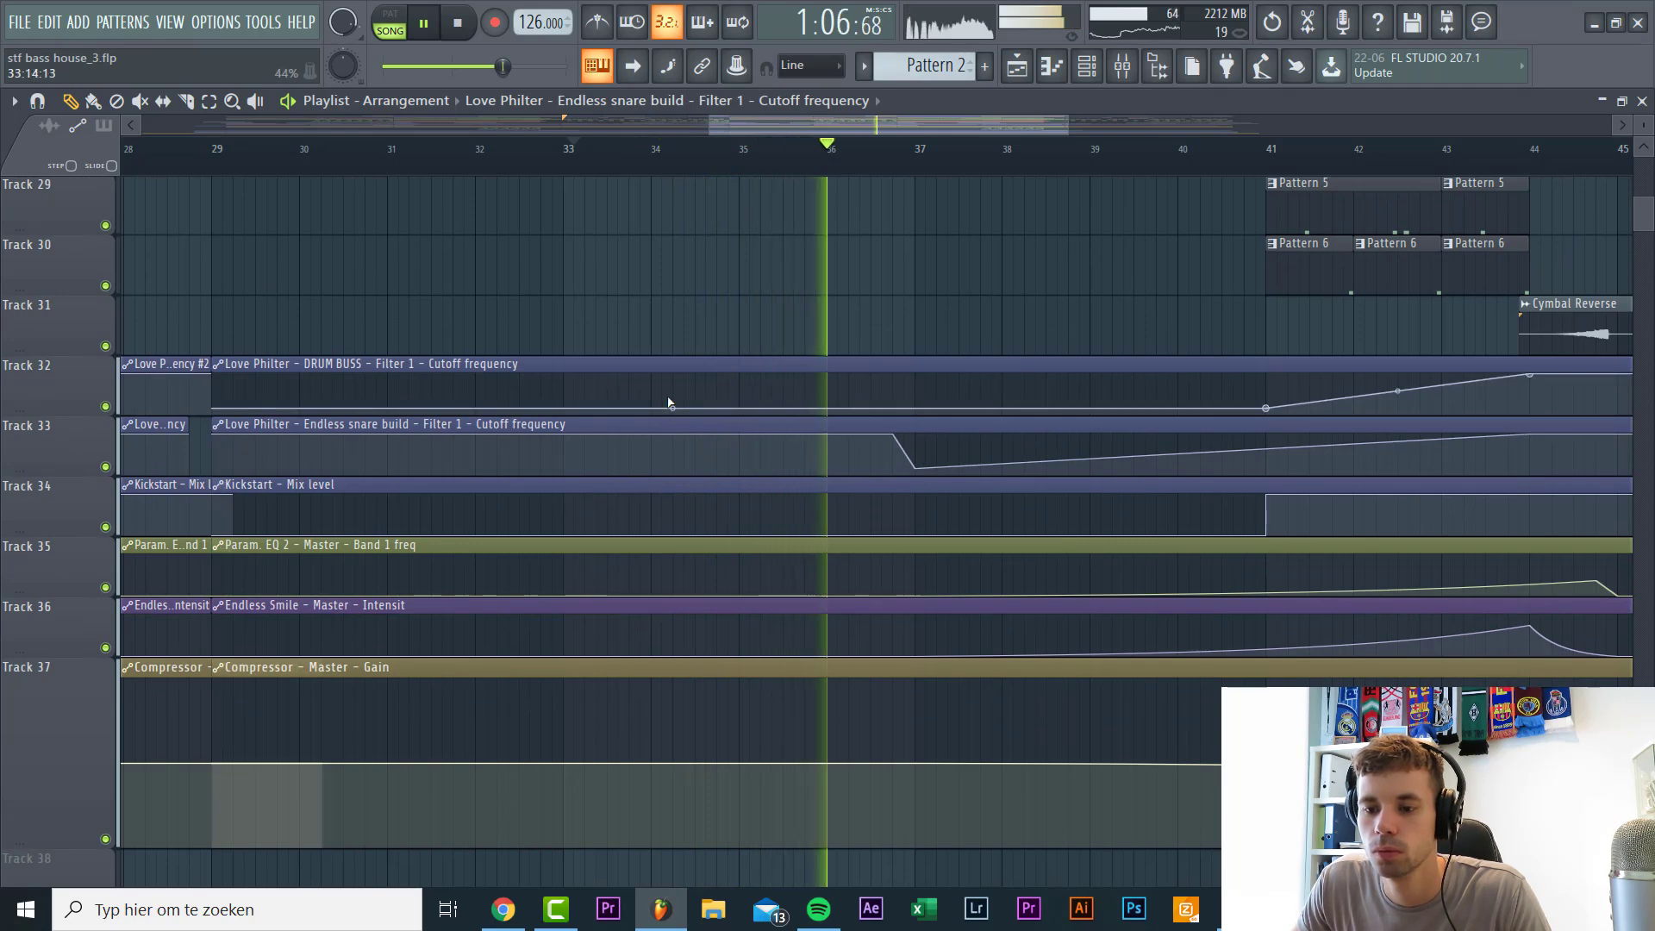
Step: Make the Love Philter - DRUM BUSS cutoff frequency clip starting at bar 29 on Track 32 unique
scroll(576, 395, "down", 5)
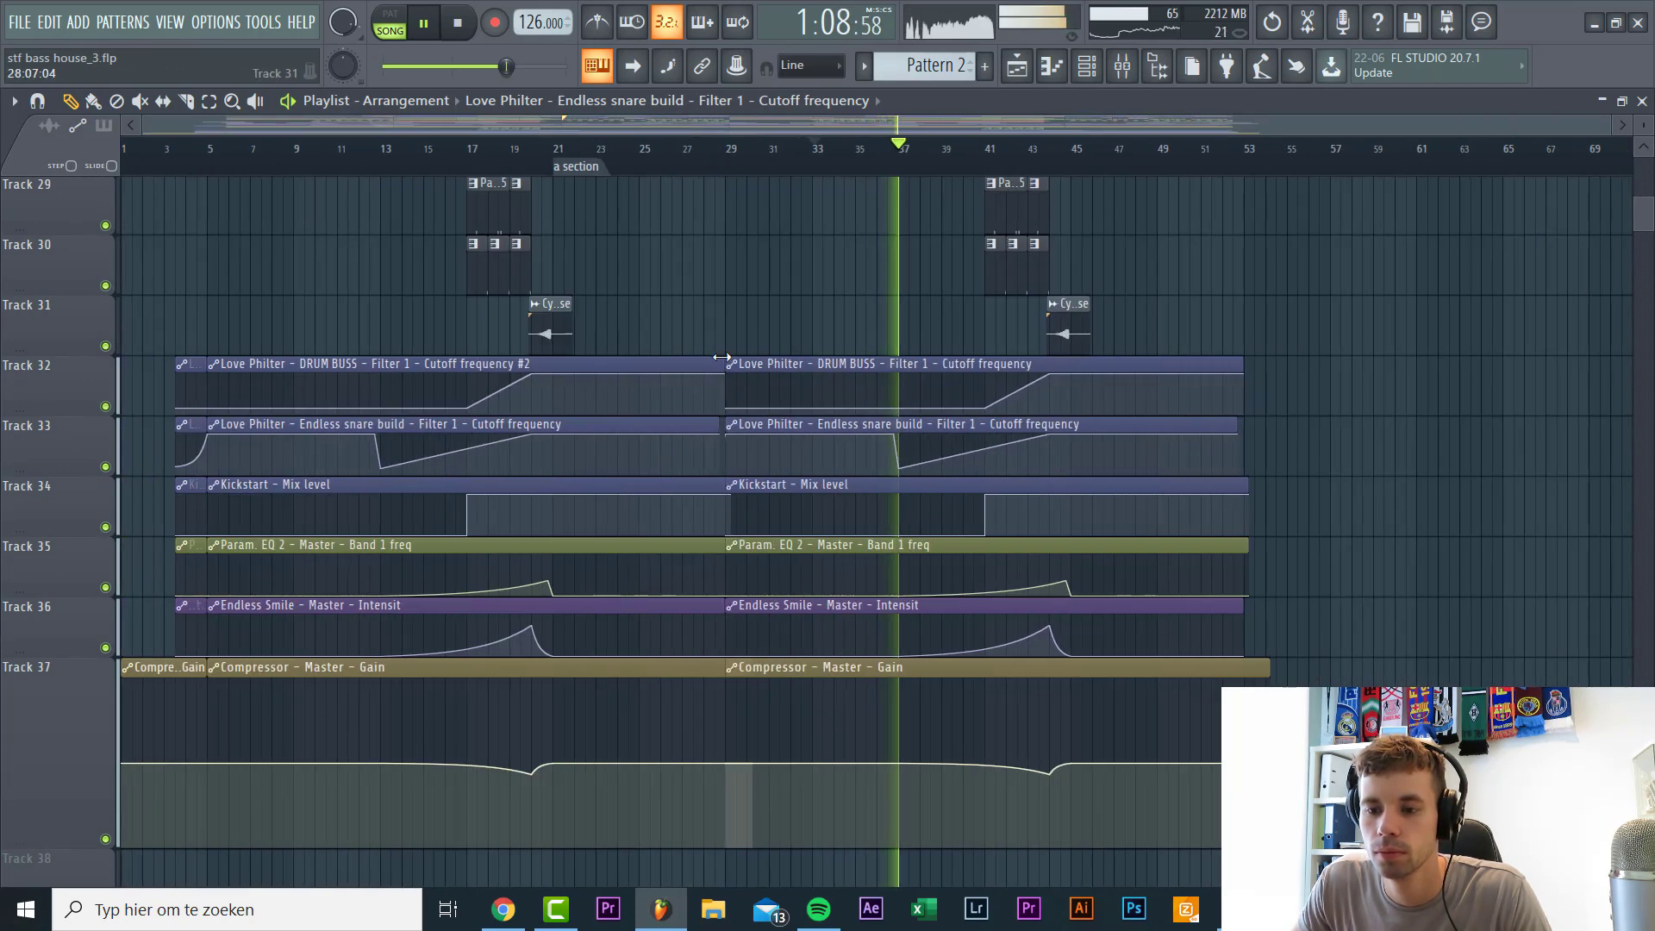
right_click(728, 375)
left_click(801, 514)
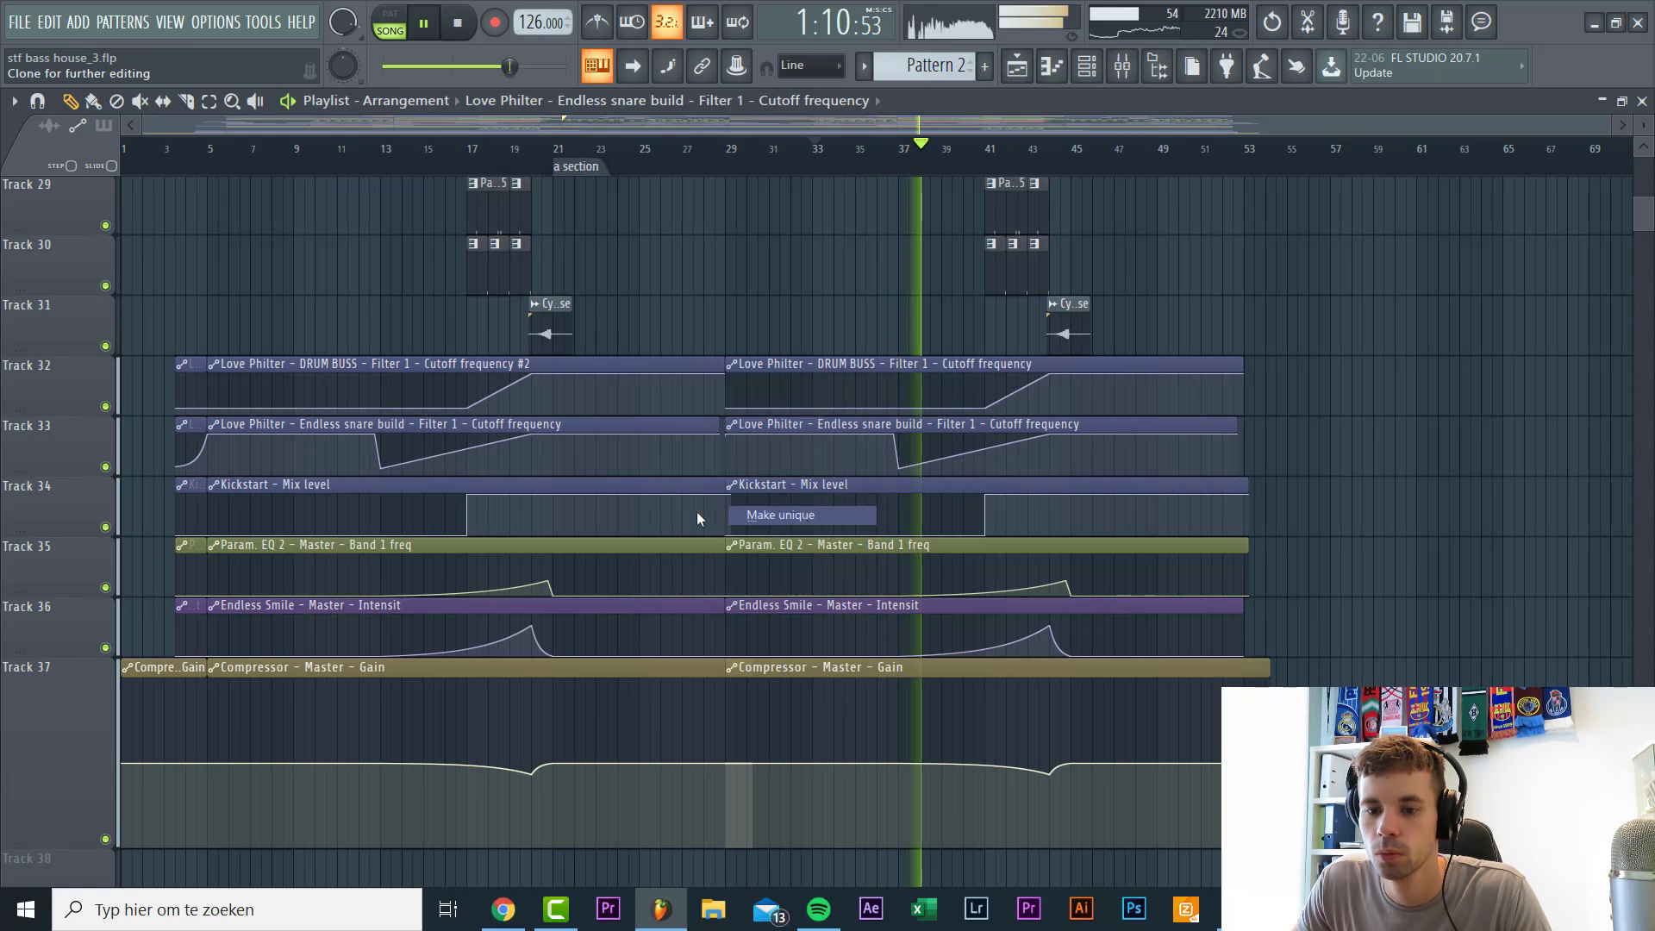
Step: Shape the DRUM BUSS cutoff frequency #2 automation to rise from bar 5 to bar 9 and drop at bar 13, and play from bar 9
scroll(258, 388, "up", 4)
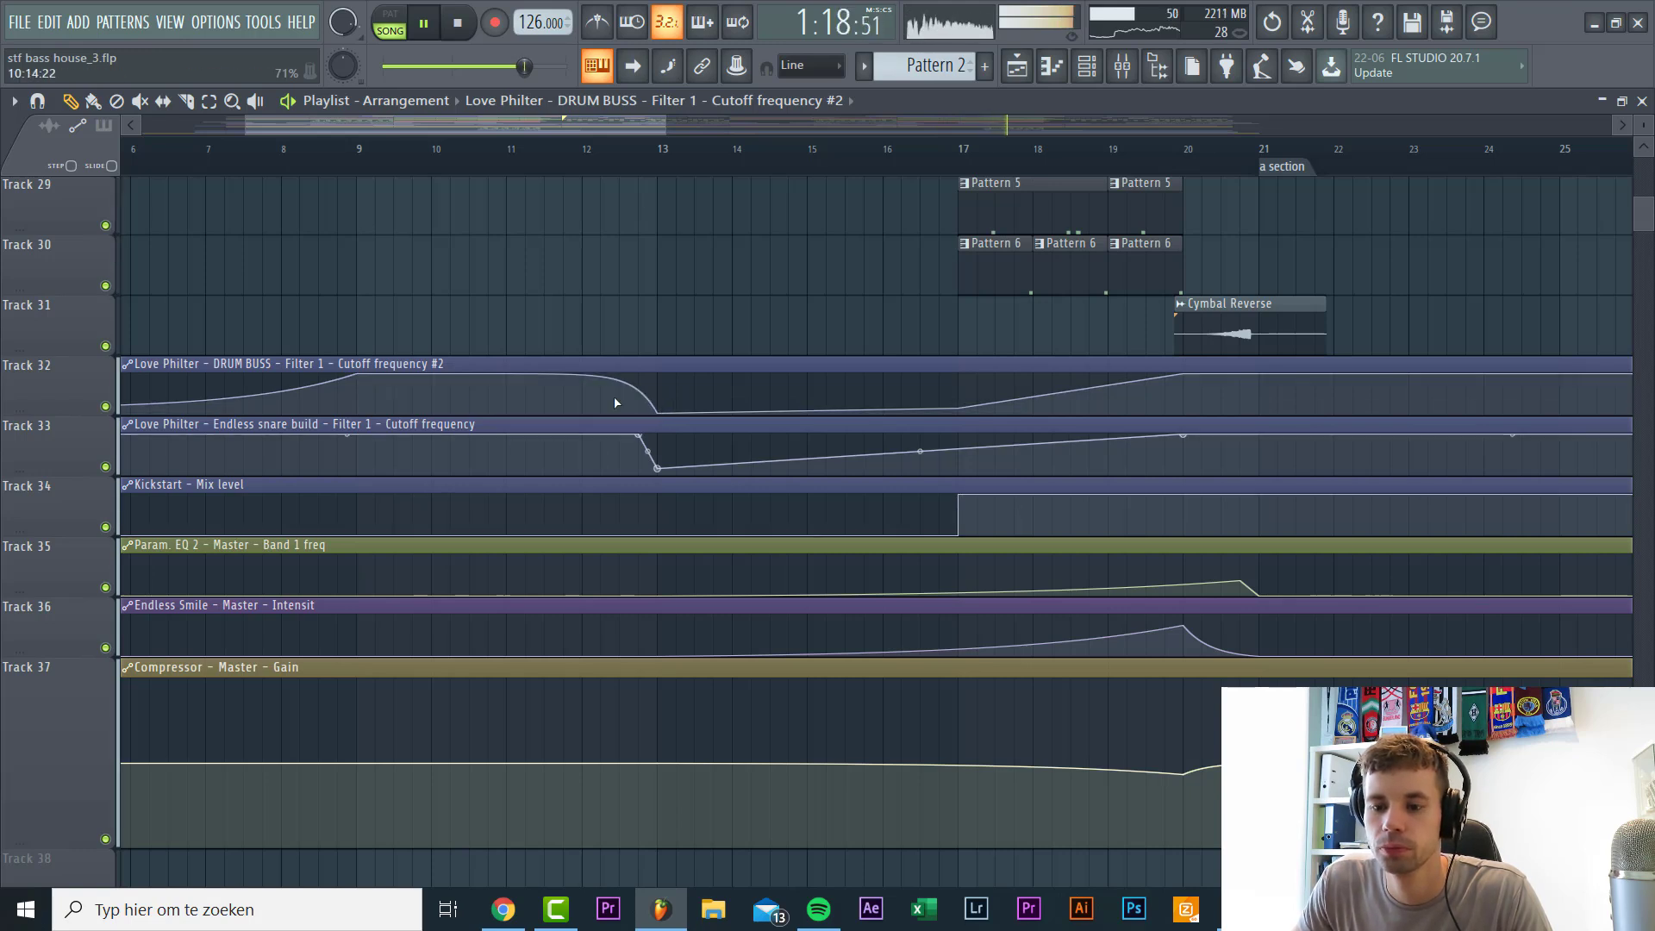
scroll(304, 345, "down", 3)
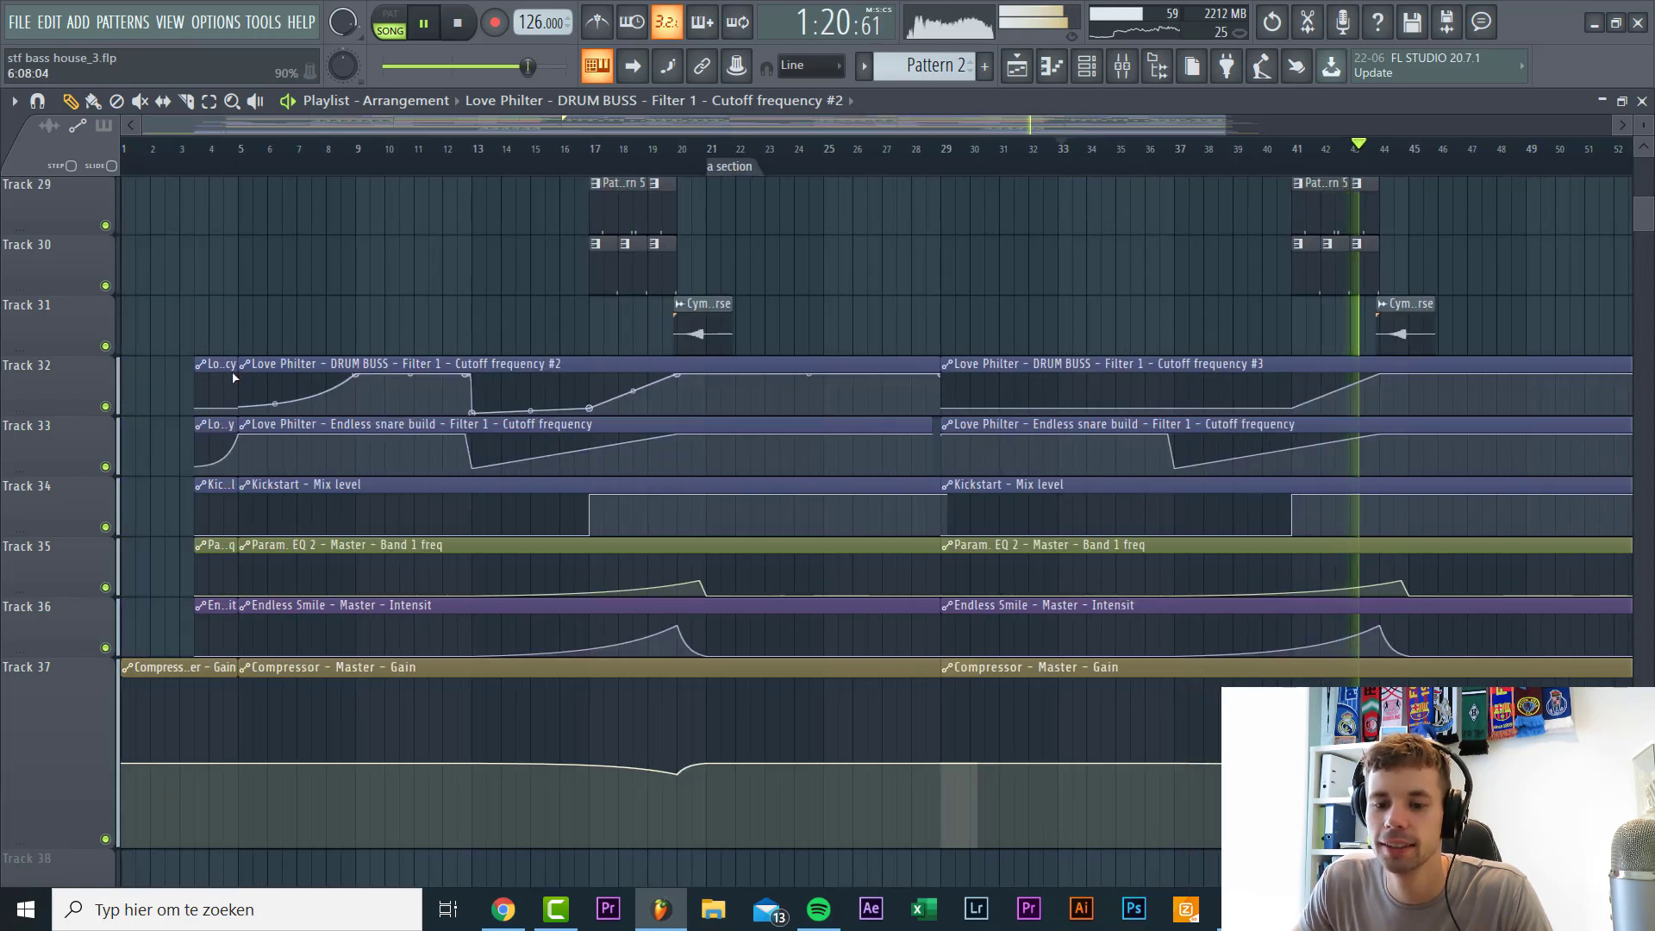
left_click(355, 147)
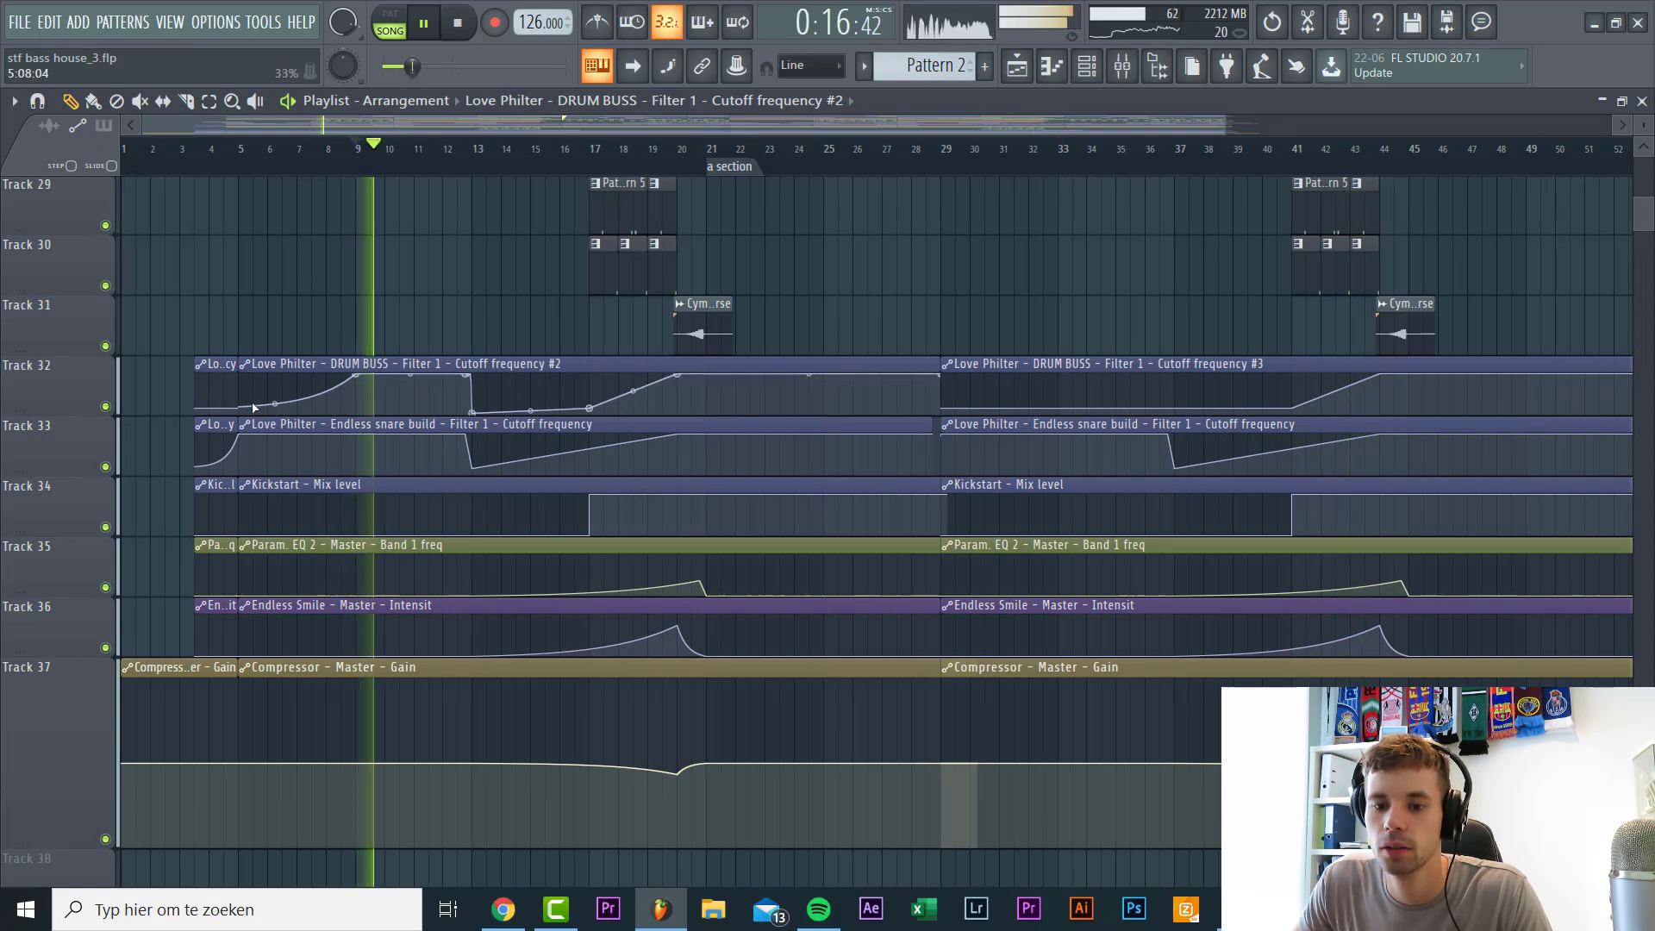
Step: Play the transition into the duplicated section from bar 28 and examine its tracks
scroll(401, 454, "up", 5)
scroll(399, 450, "down", 4)
scroll(846, 506, "up", 2)
left_click(969, 146)
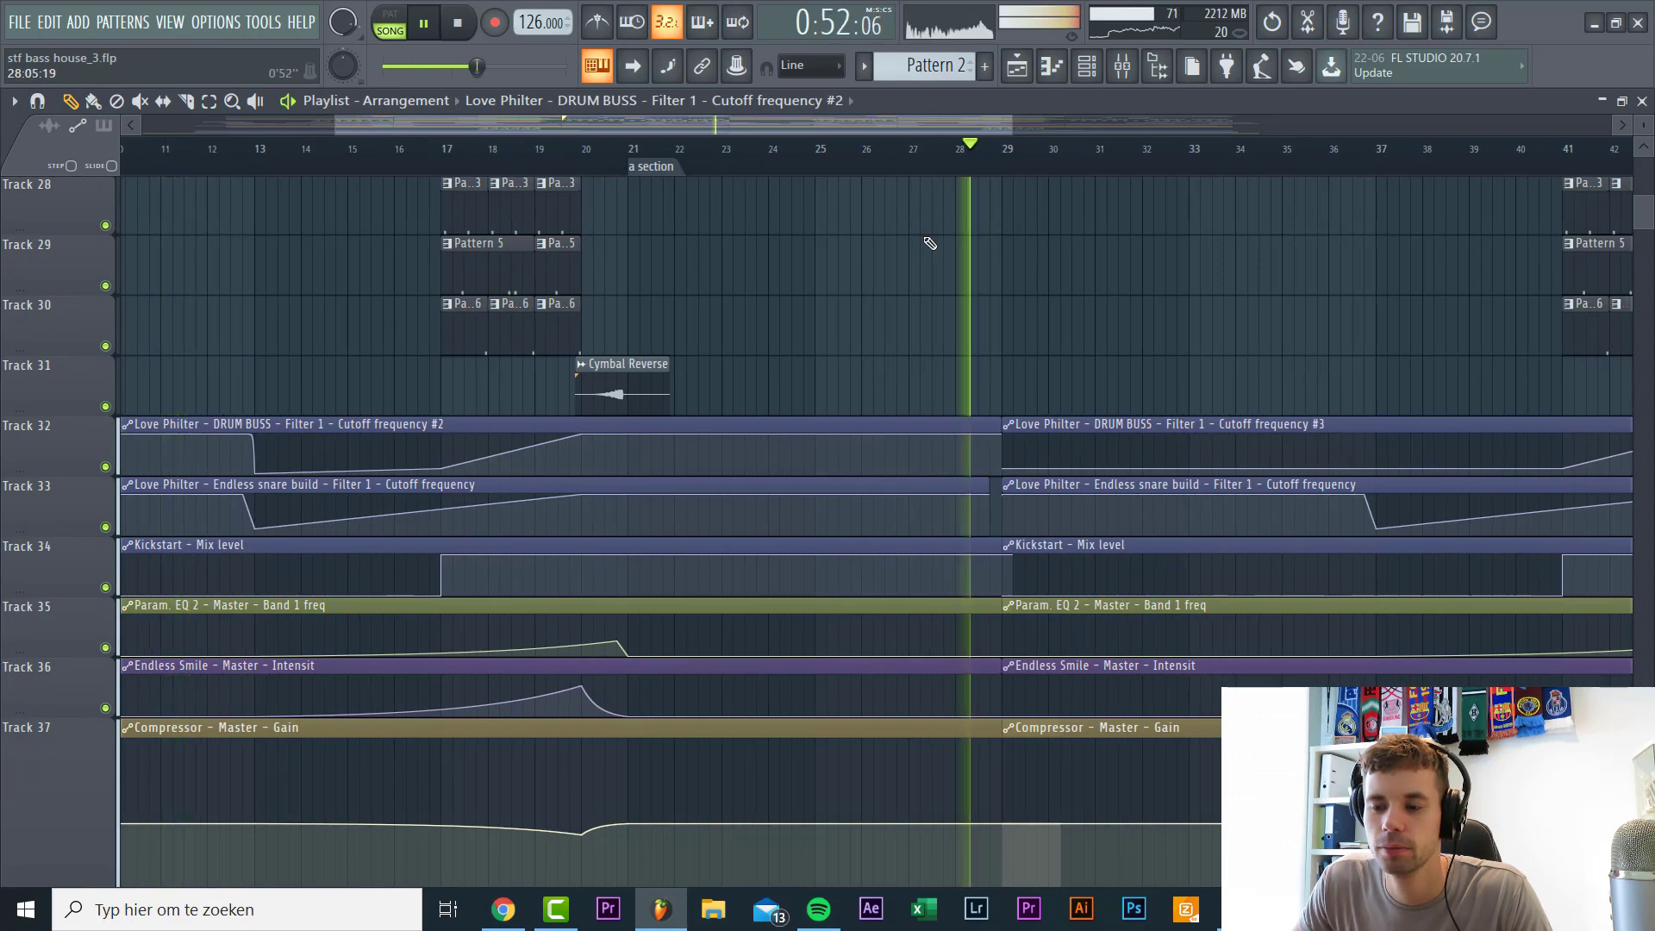
scroll(983, 483, "down", 2)
scroll(983, 486, "up", 3)
scroll(952, 473, "up", 8)
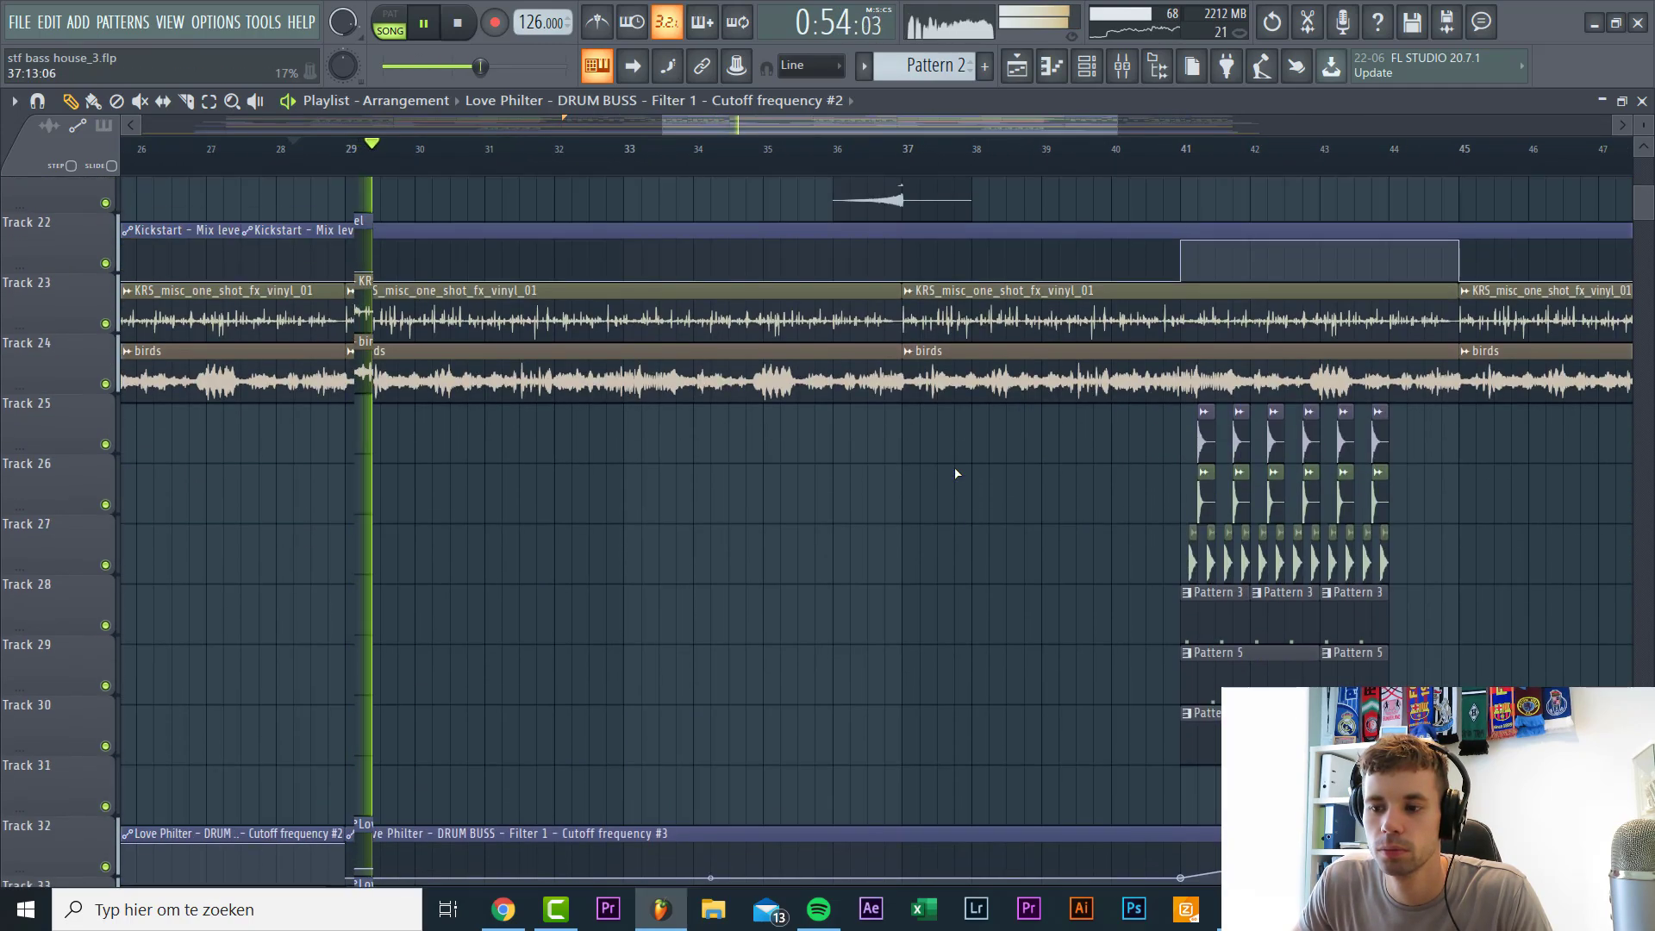
Step: Add points at bars 33 and 37 to the DRUM BUSS cutoff frequency #3 automation, raising the bar 37 point to 71%
scroll(864, 634, "down", 8)
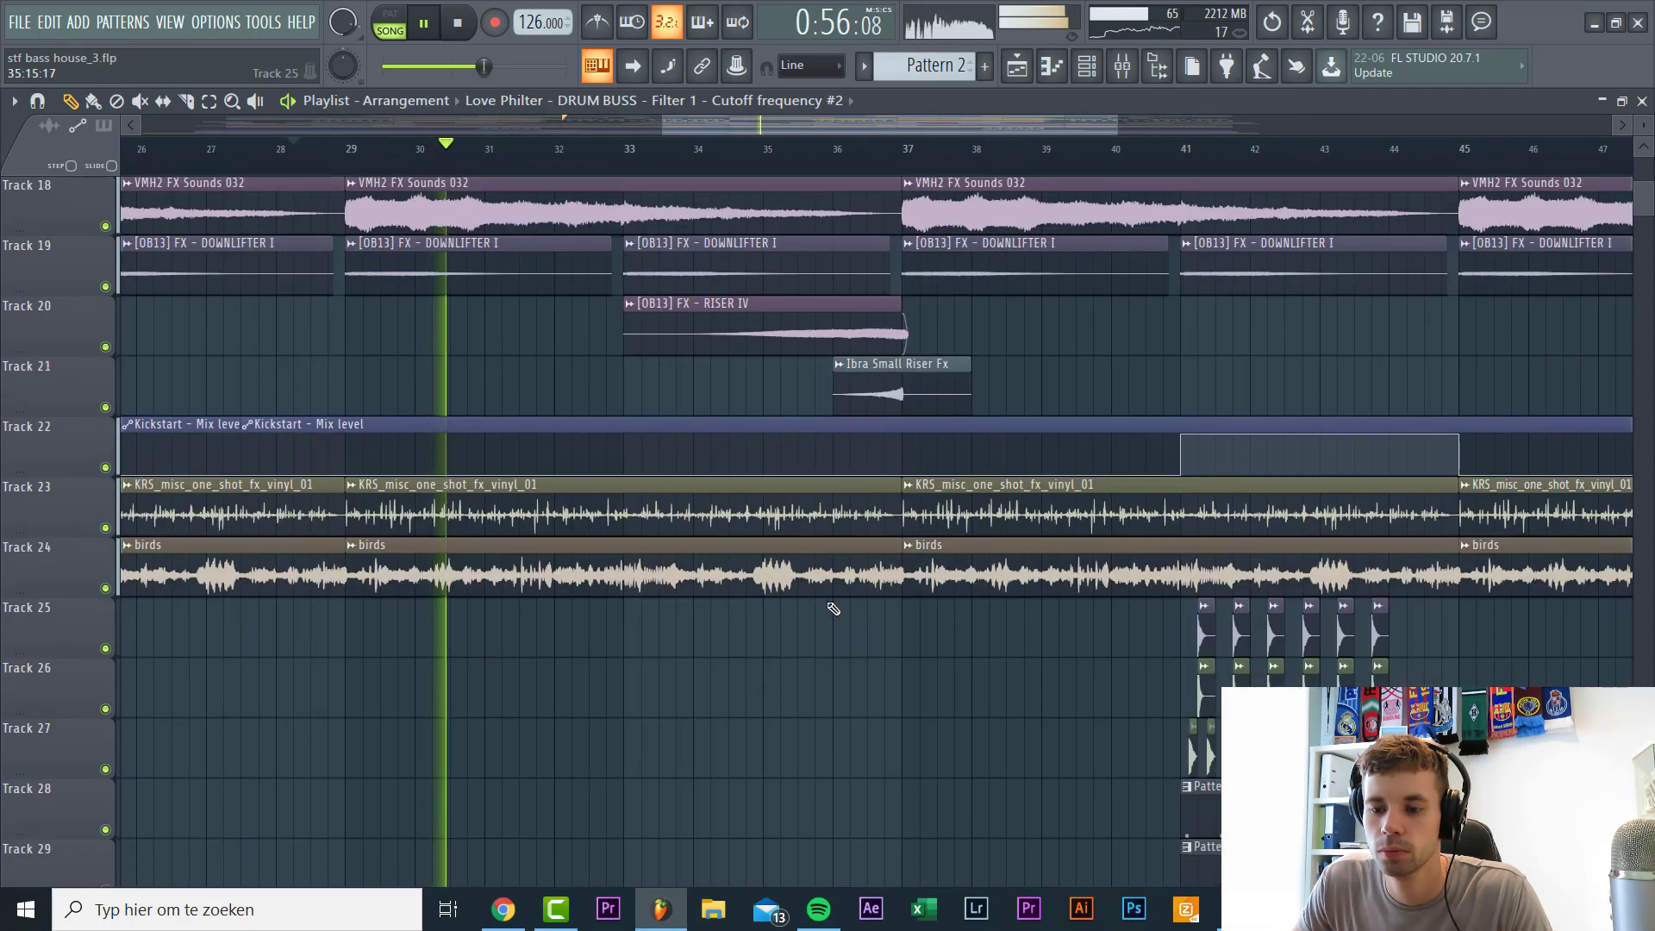
right_click(627, 466)
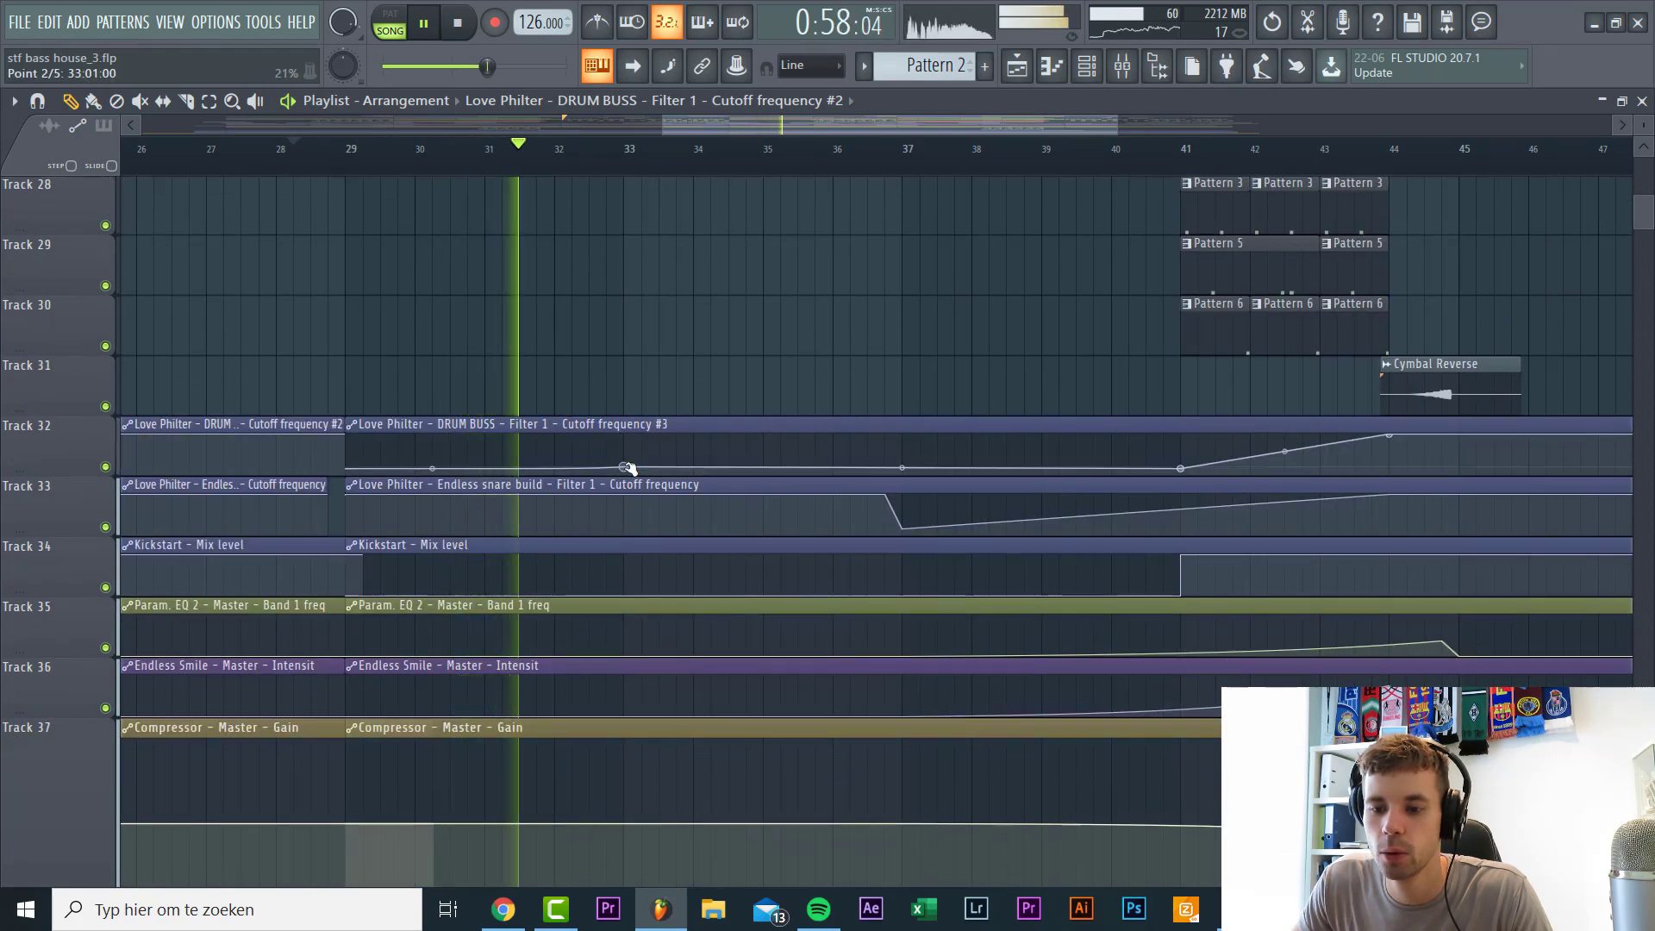
right_click(907, 448)
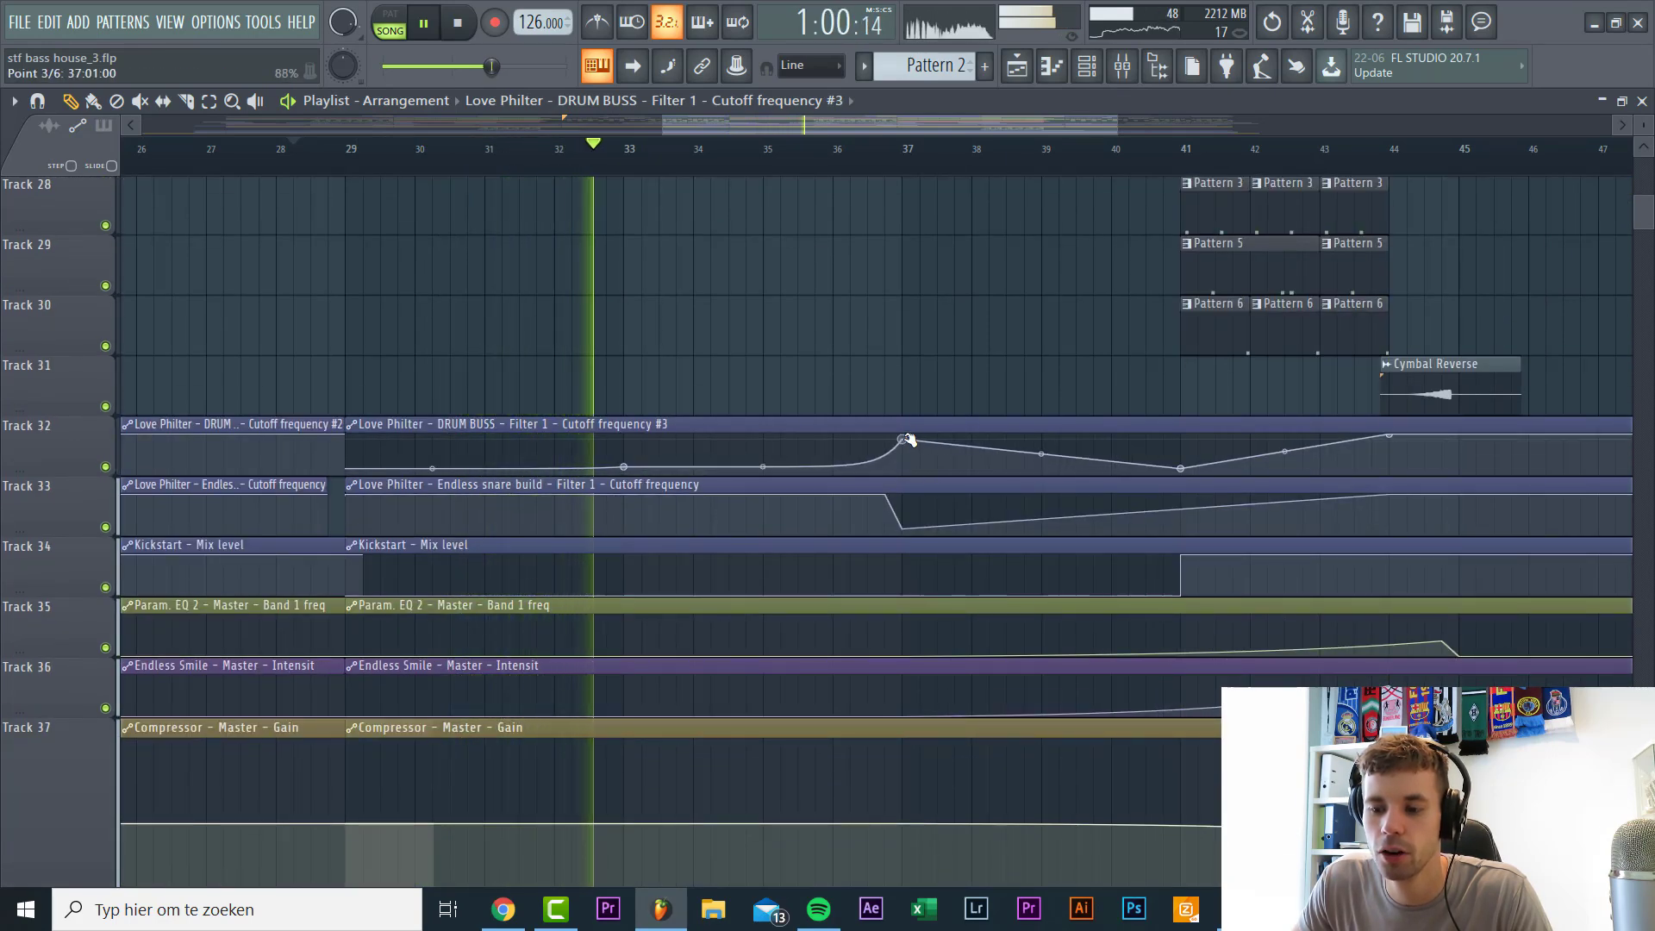
mouse_move(906, 449)
left_mouse_down()
mouse_move(915, 437)
mouse_move(904, 448)
left_mouse_up()
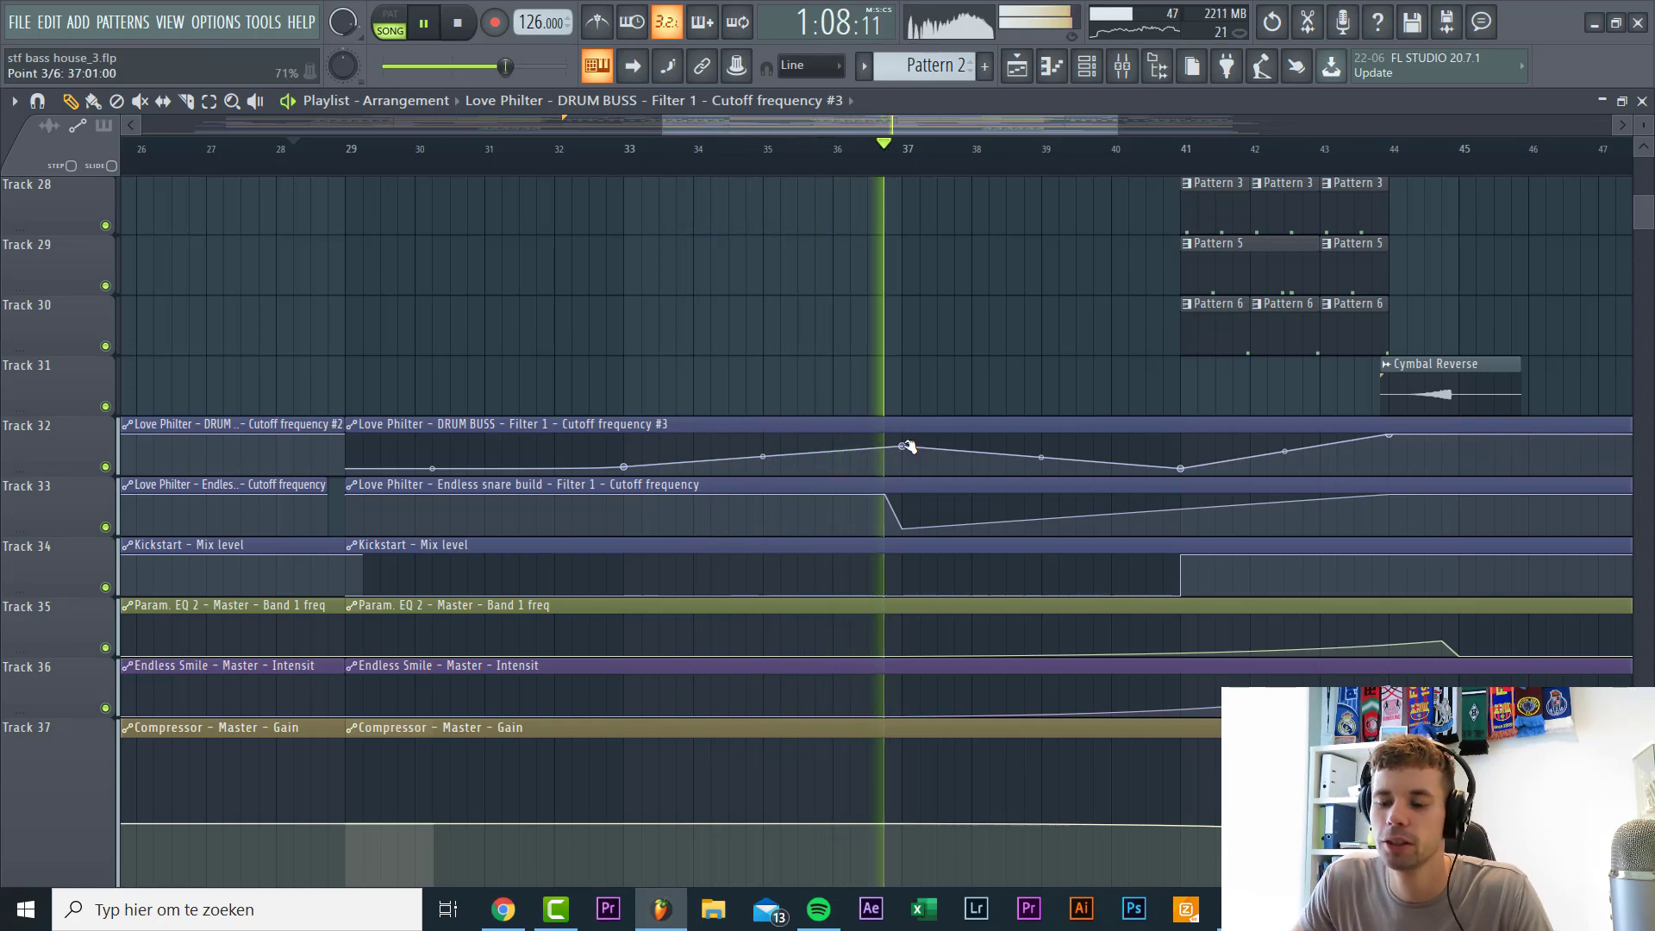
Step: Add a Kickstart - Mix level clip on Track 1 with its raised part starting at bar 33, and trim the following clip's start to bar 37
scroll(758, 700, "up", 10)
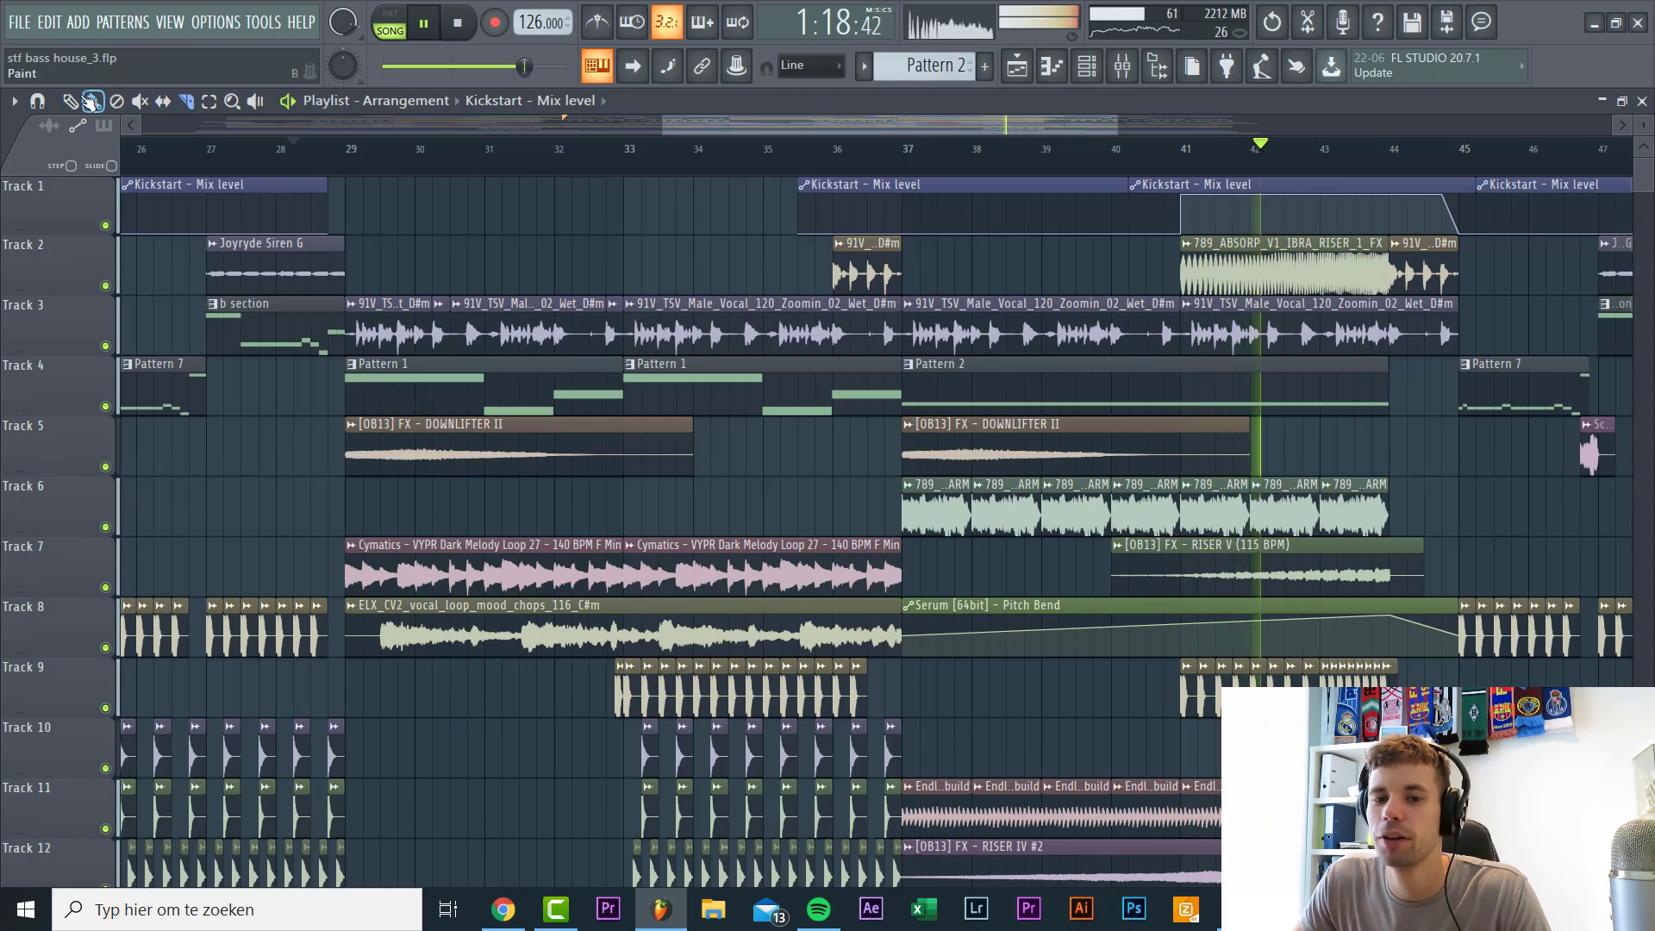
left_click(542, 231)
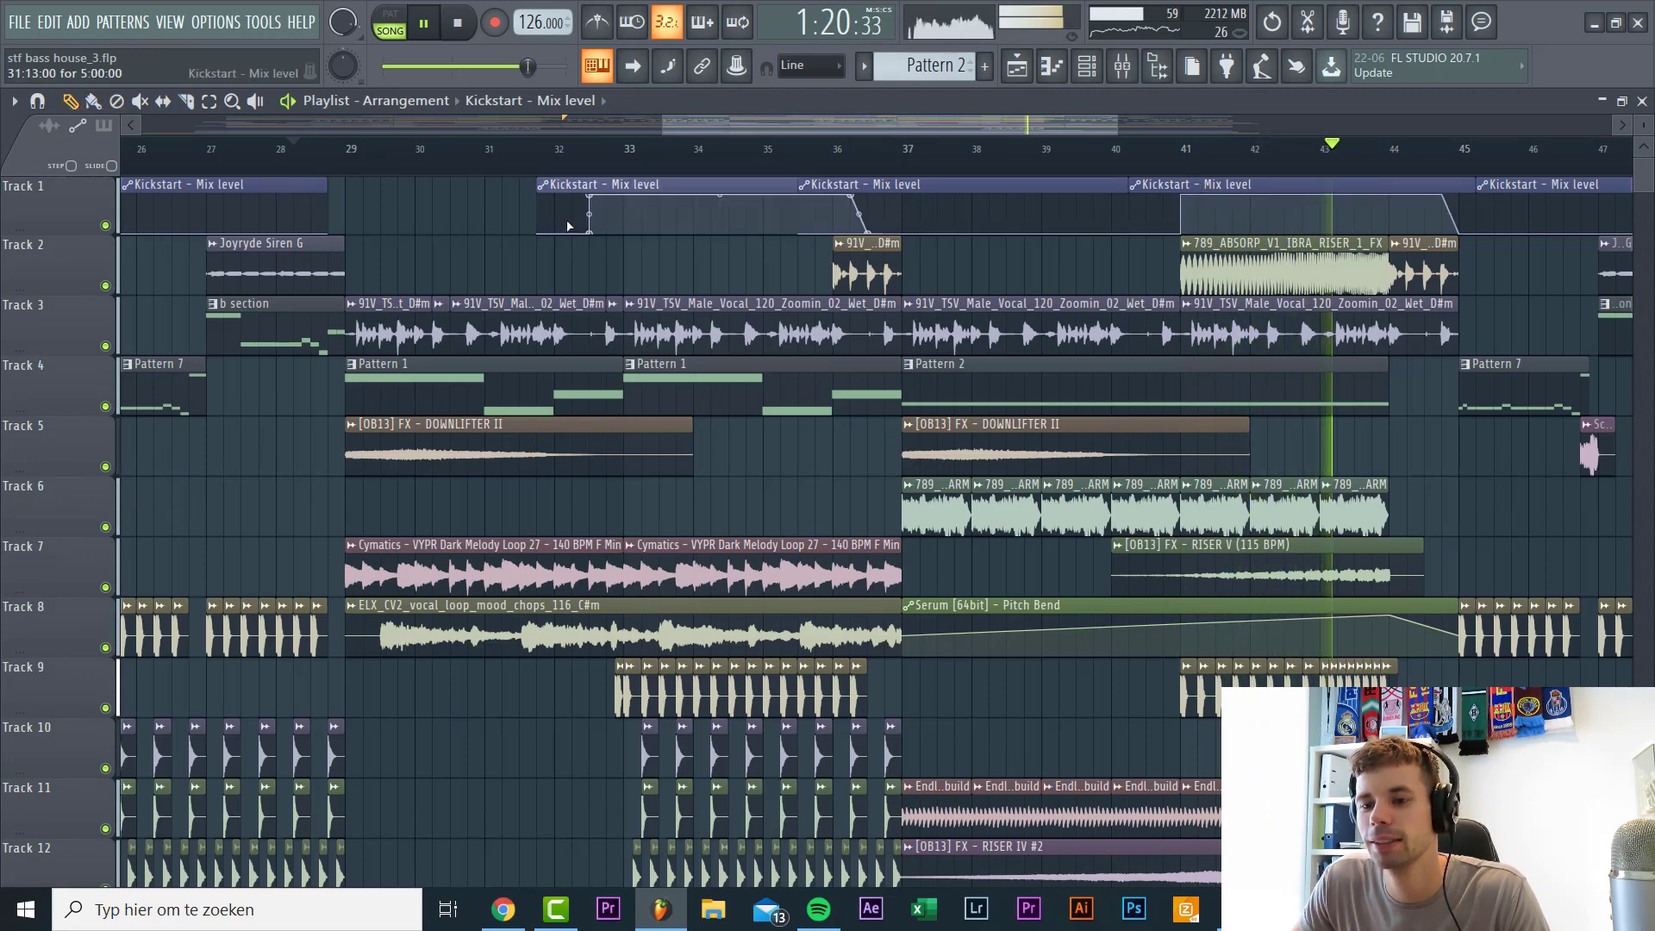
left_click_drag(976, 200, 981, 222)
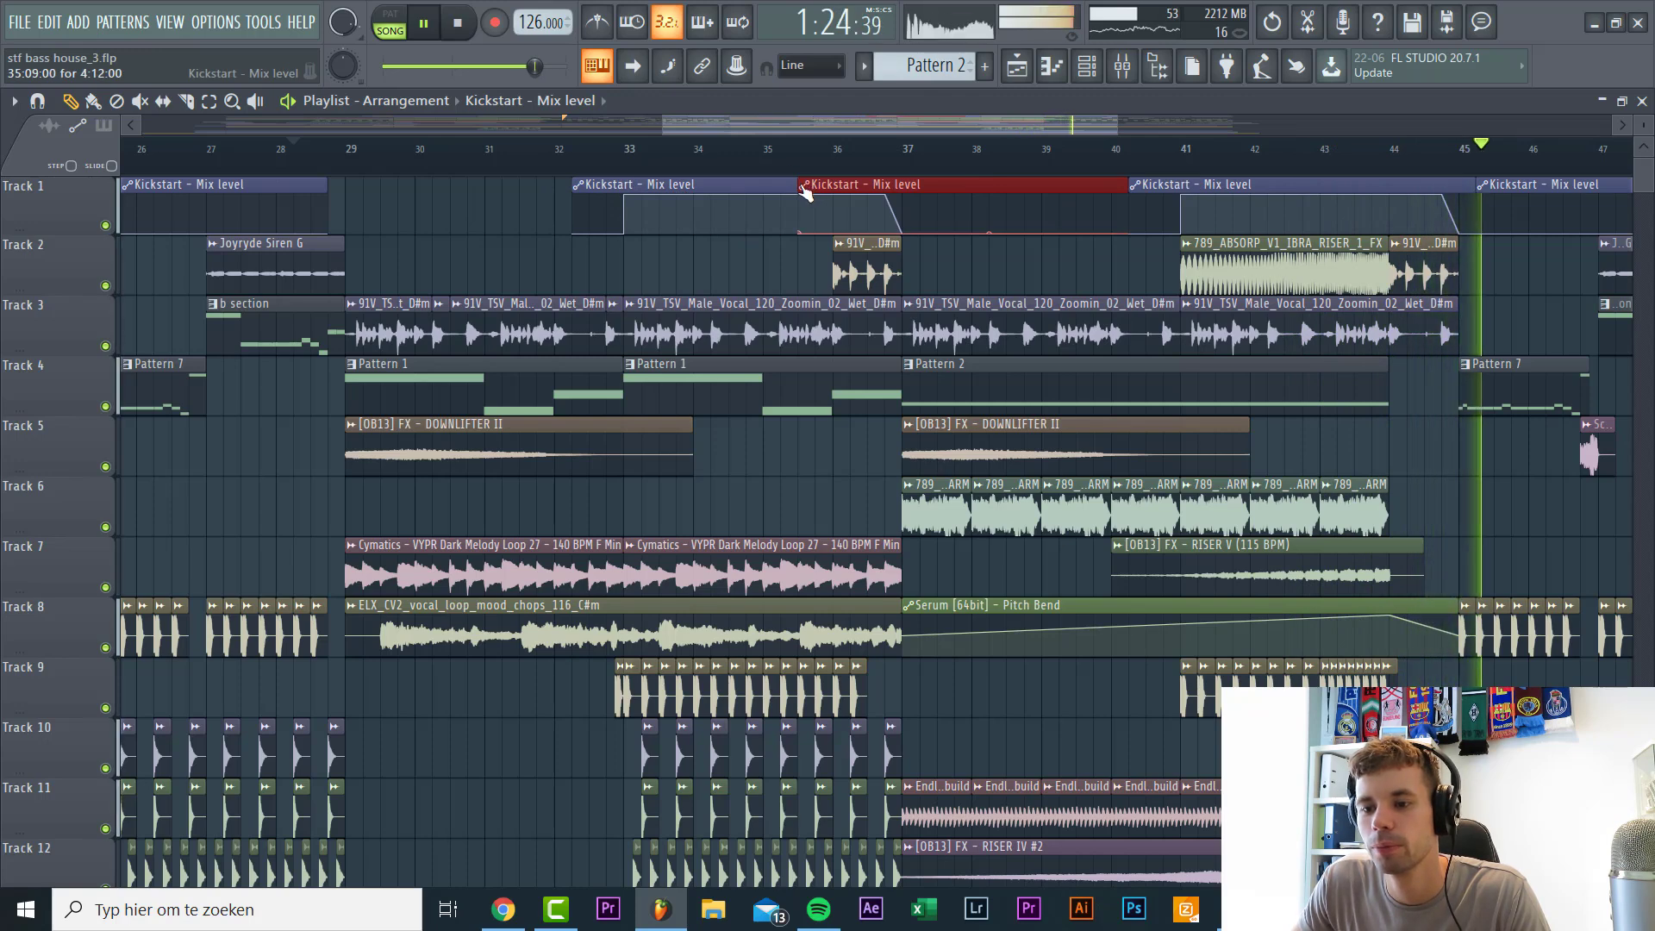
left_click_drag(802, 197, 884, 194)
Step: Play the arrangement from bar 33 and review the tracks of the second build-up and drop
left_click(626, 150)
scroll(726, 495, "down", 4)
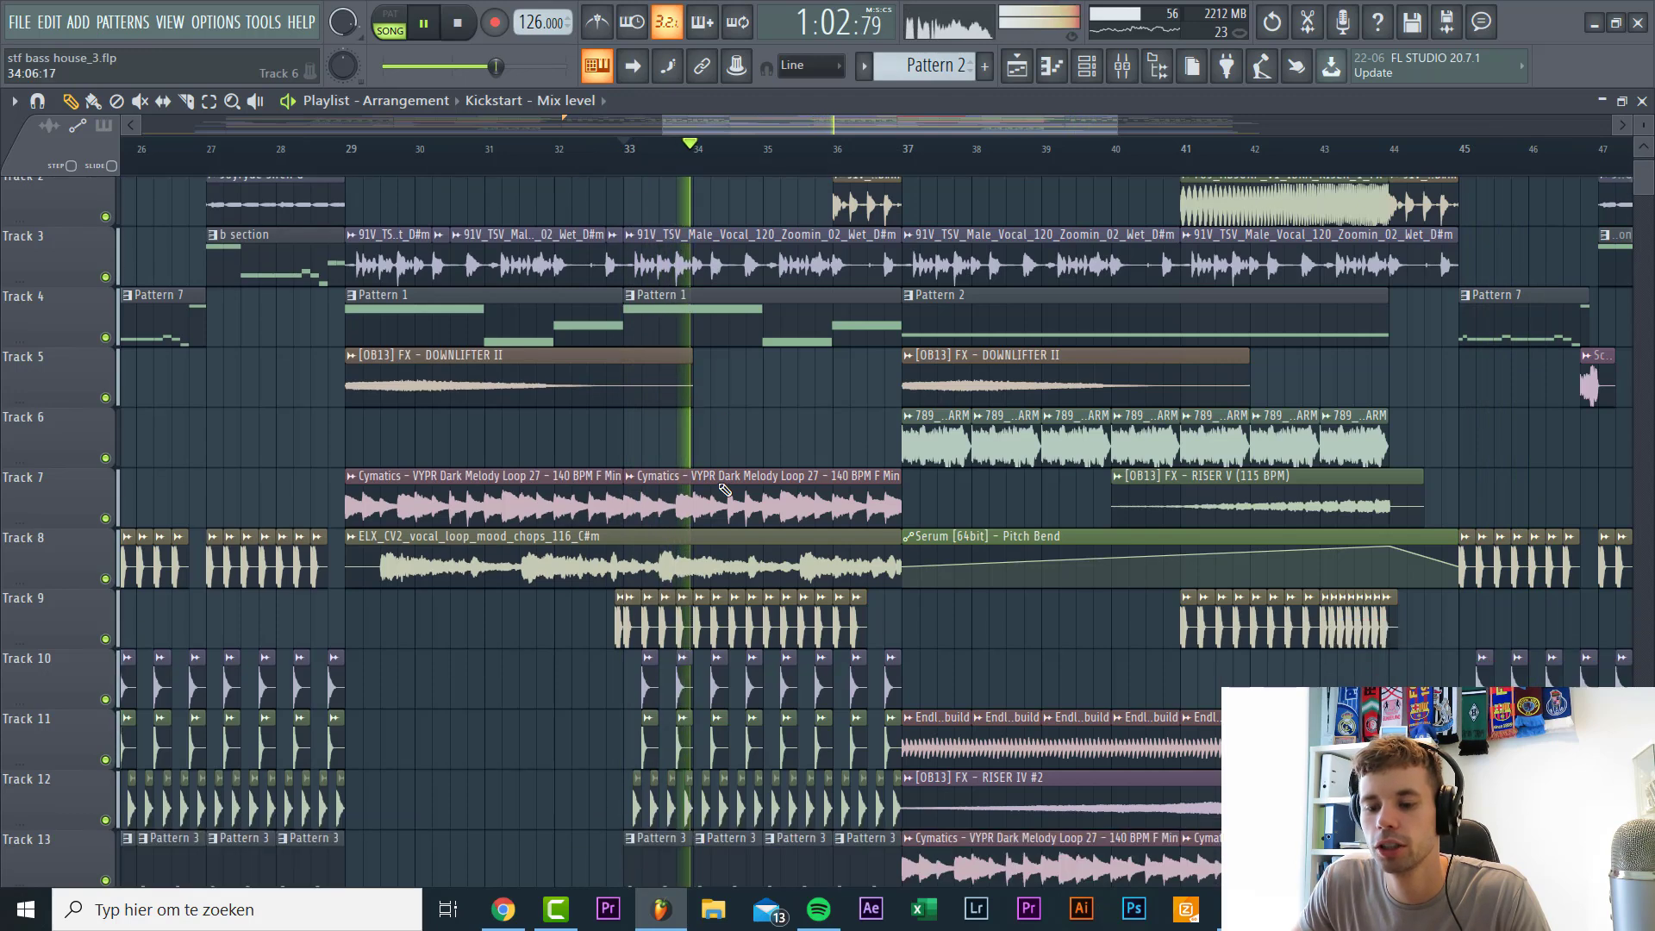
scroll(695, 471, "up", 4)
scroll(697, 473, "down", 3)
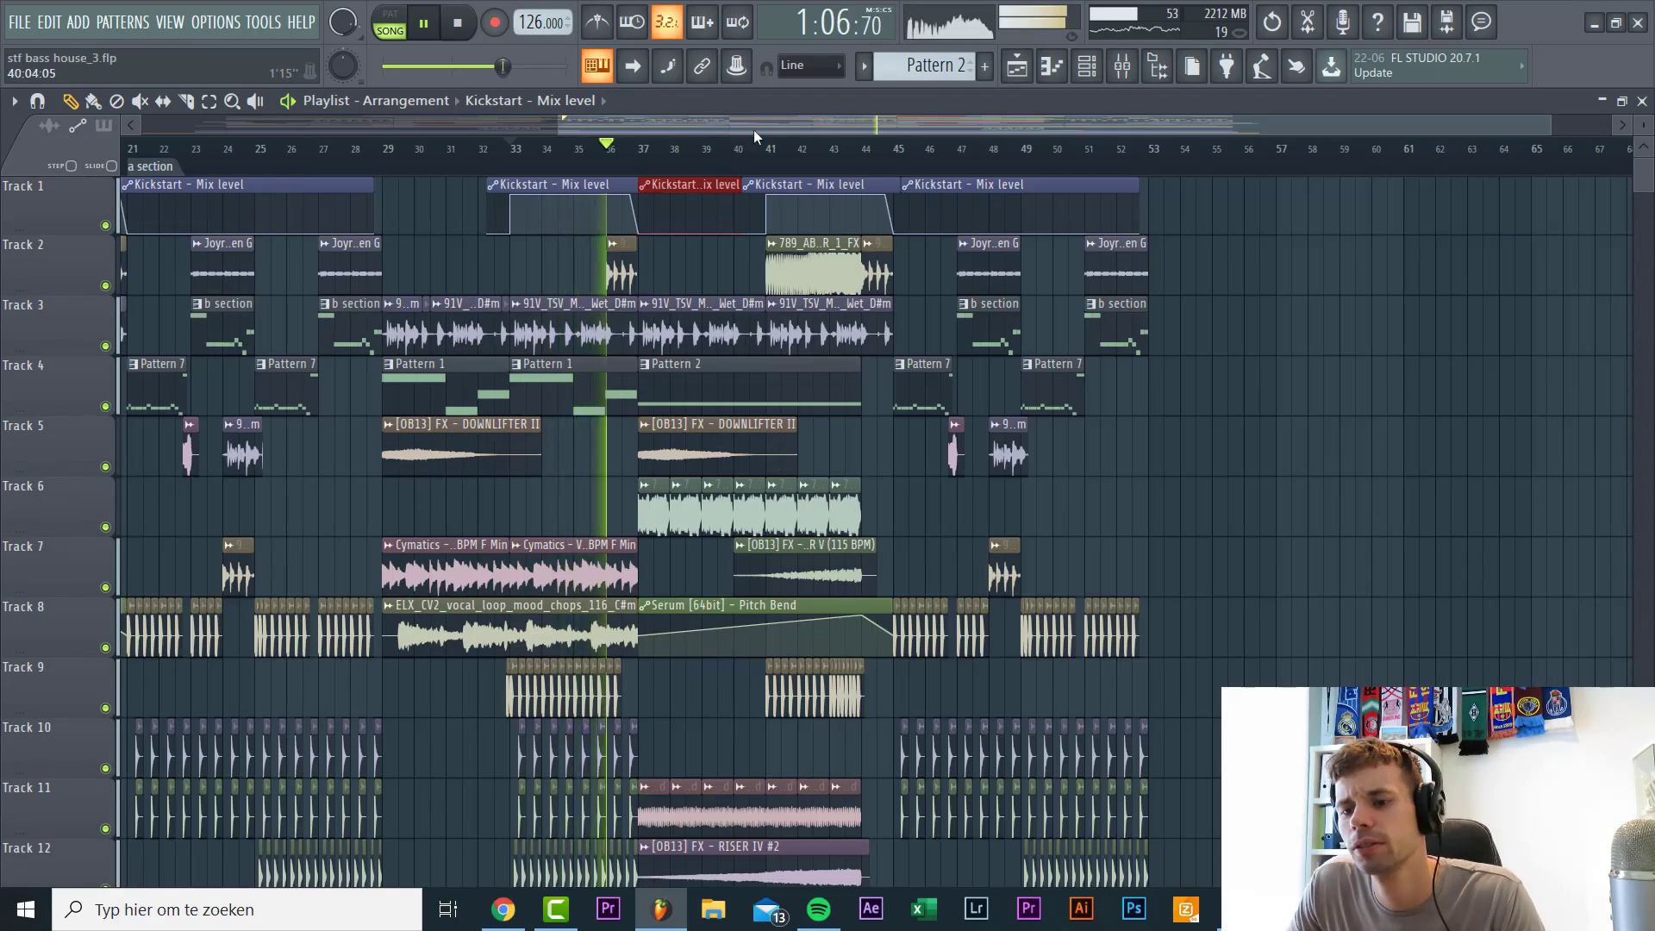
scroll(1208, 499, "down", 4)
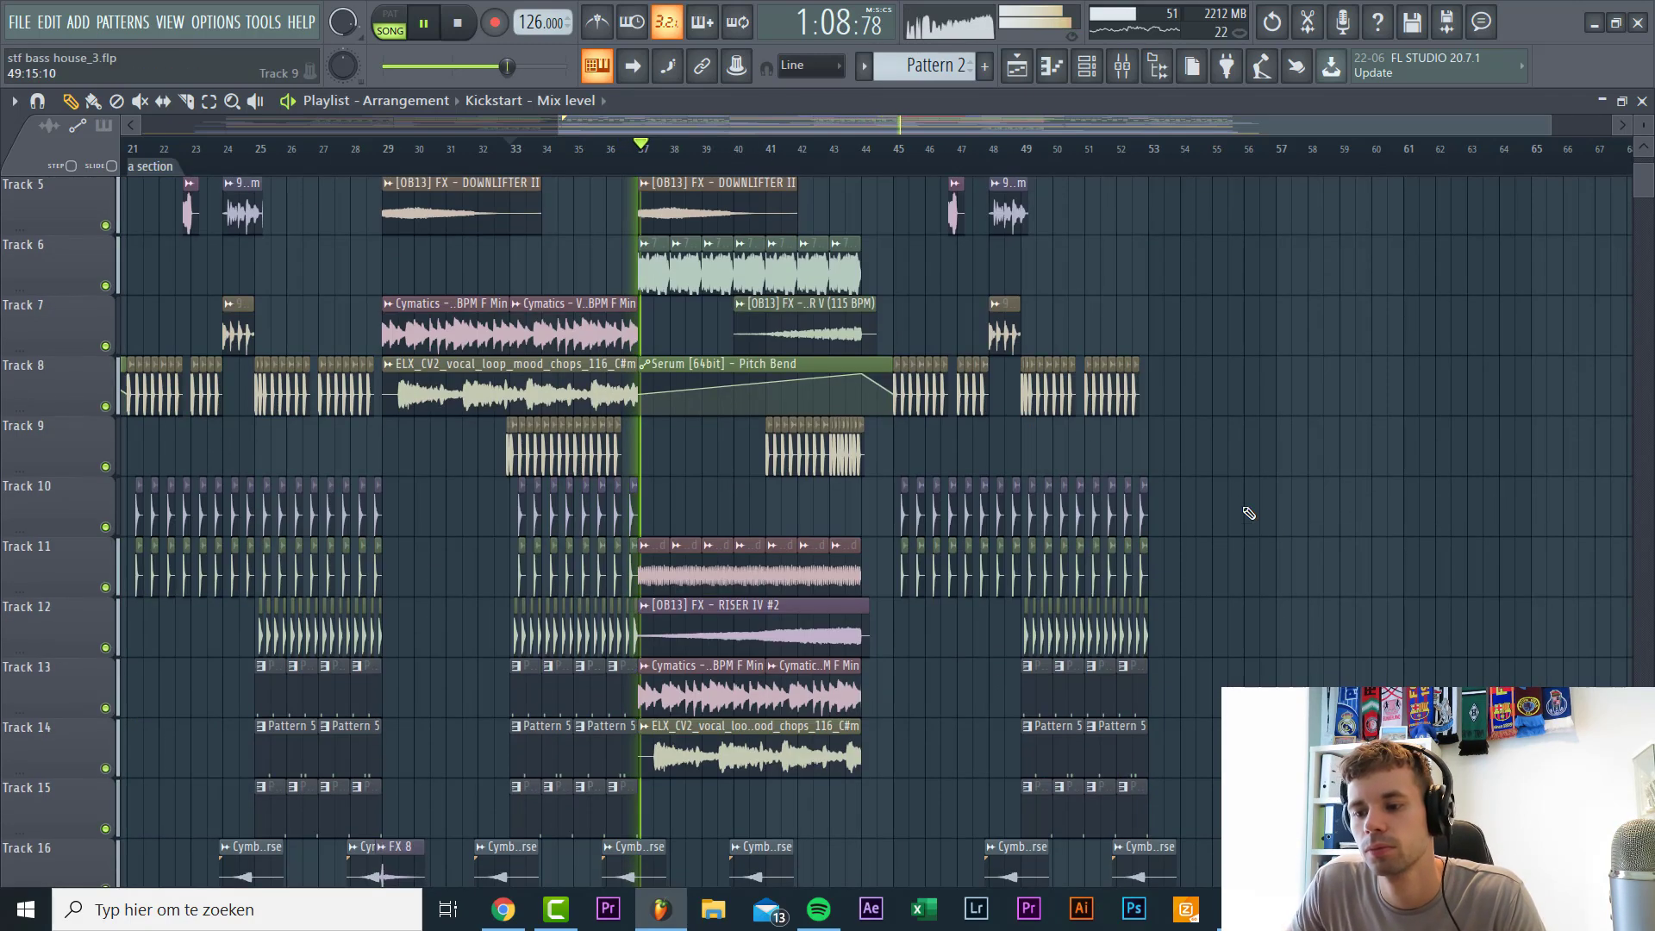
scroll(1242, 517, "up", 3)
scroll(1222, 583, "up", 4)
Step: Play the end of the second drop from bar 51 and check where its clips stop
left_click(937, 149)
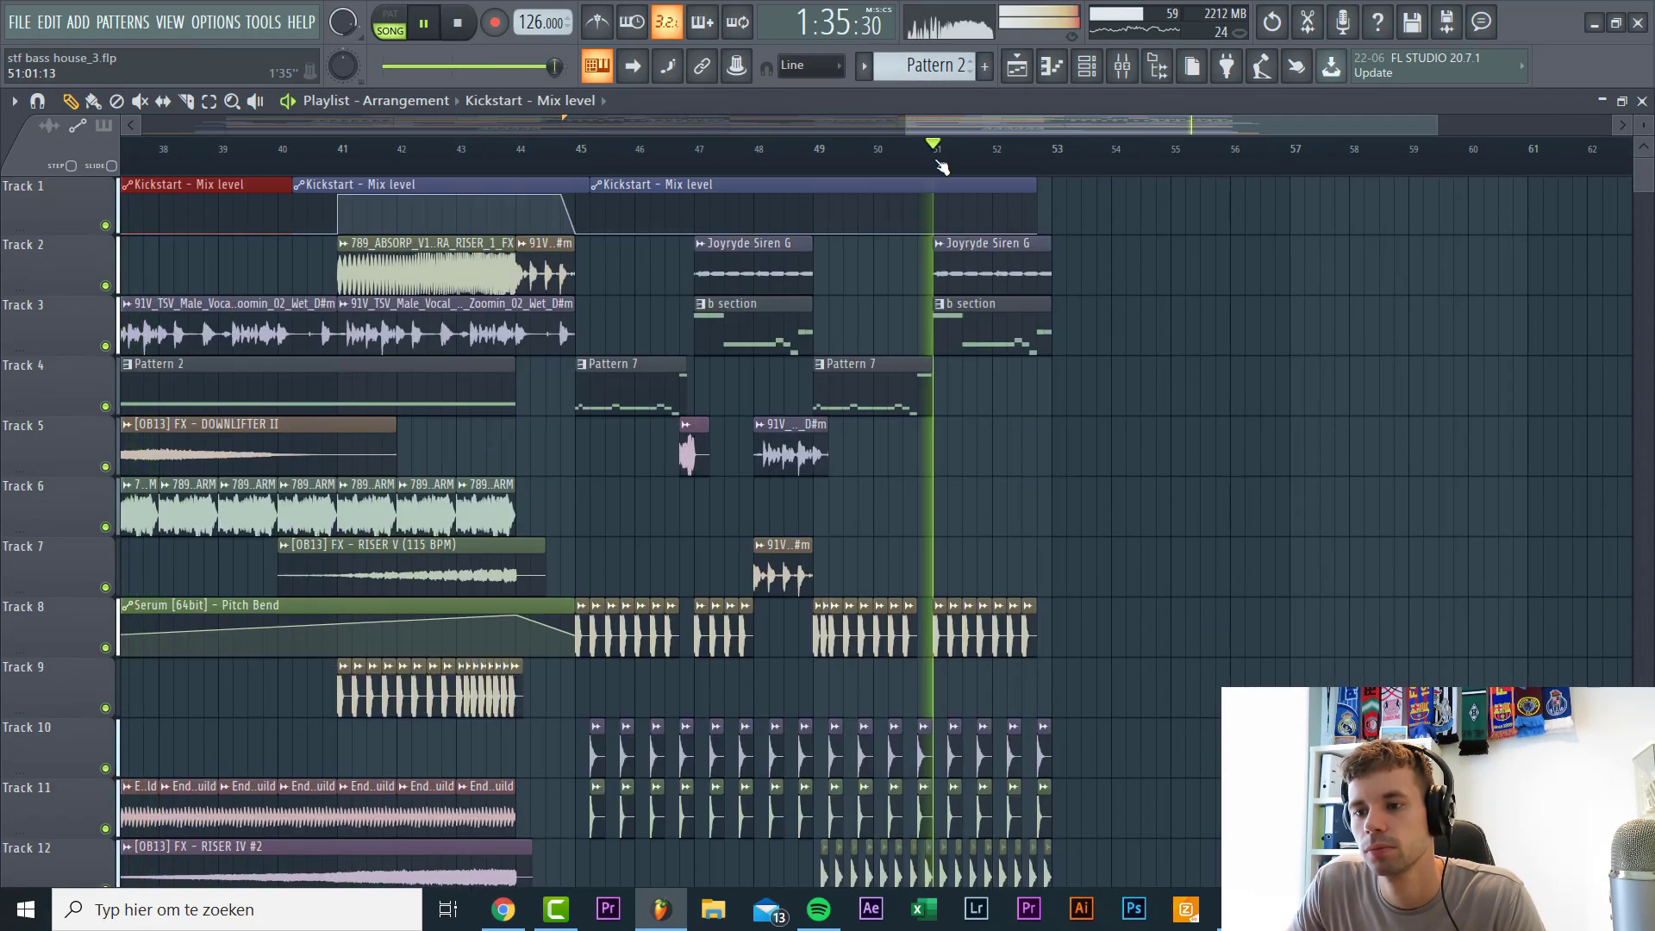
scroll(959, 319, "down", 6)
scroll(953, 345, "down", 3)
scroll(1114, 552, "down", 3)
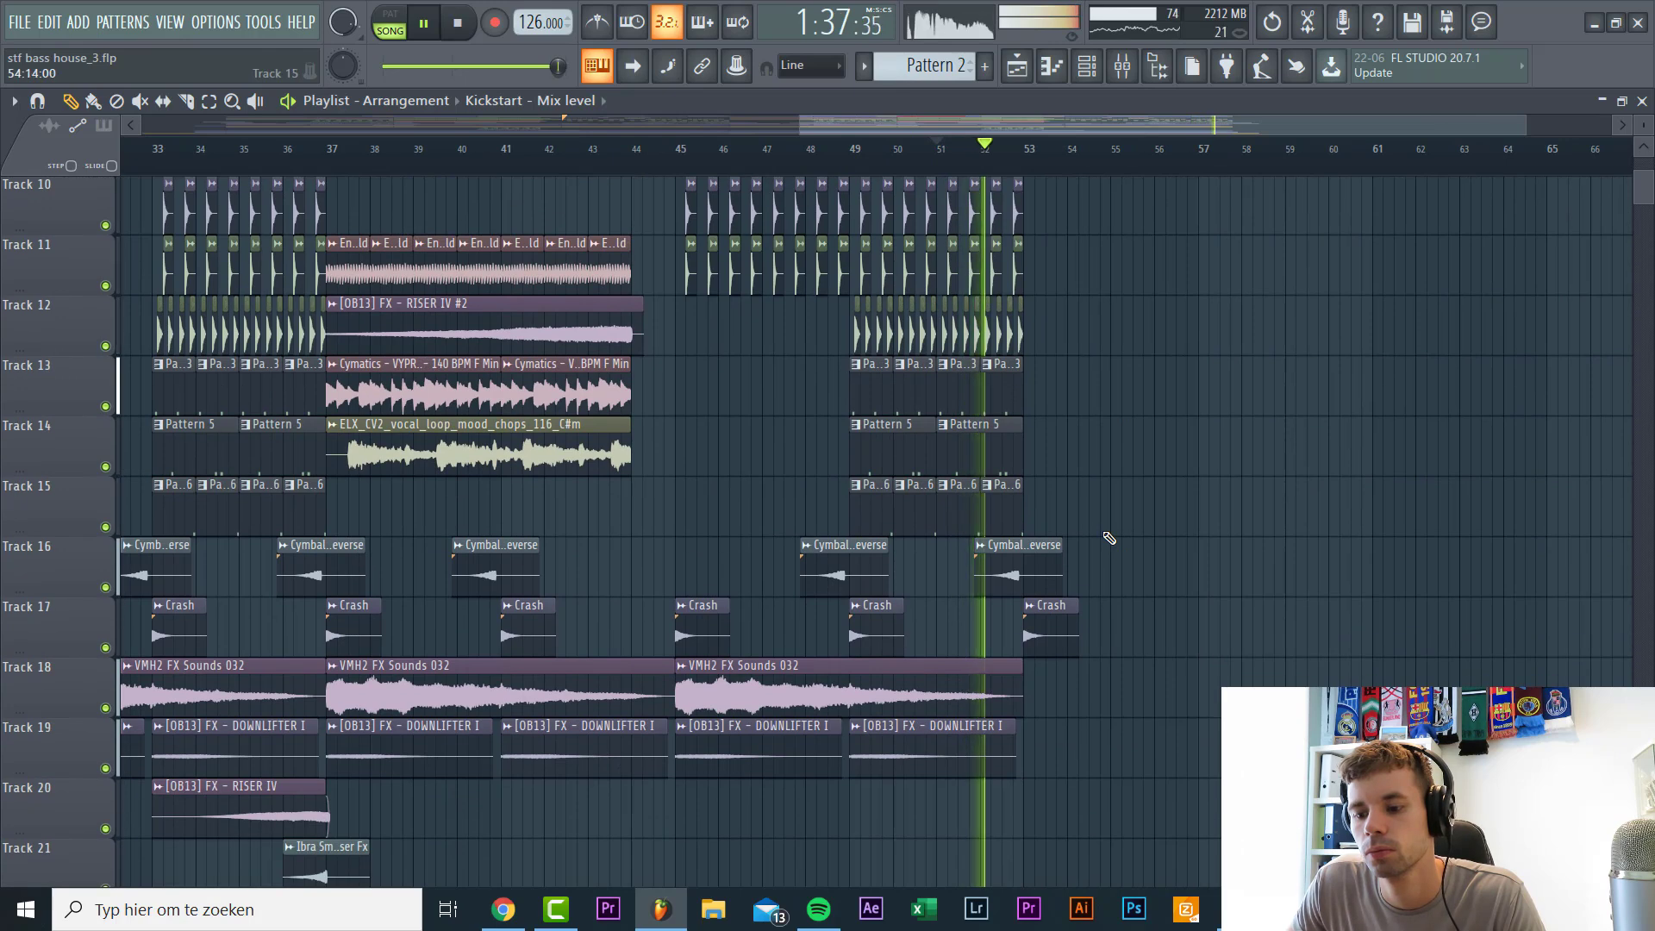
scroll(1109, 525, "up", 3)
scroll(1106, 522, "up", 6)
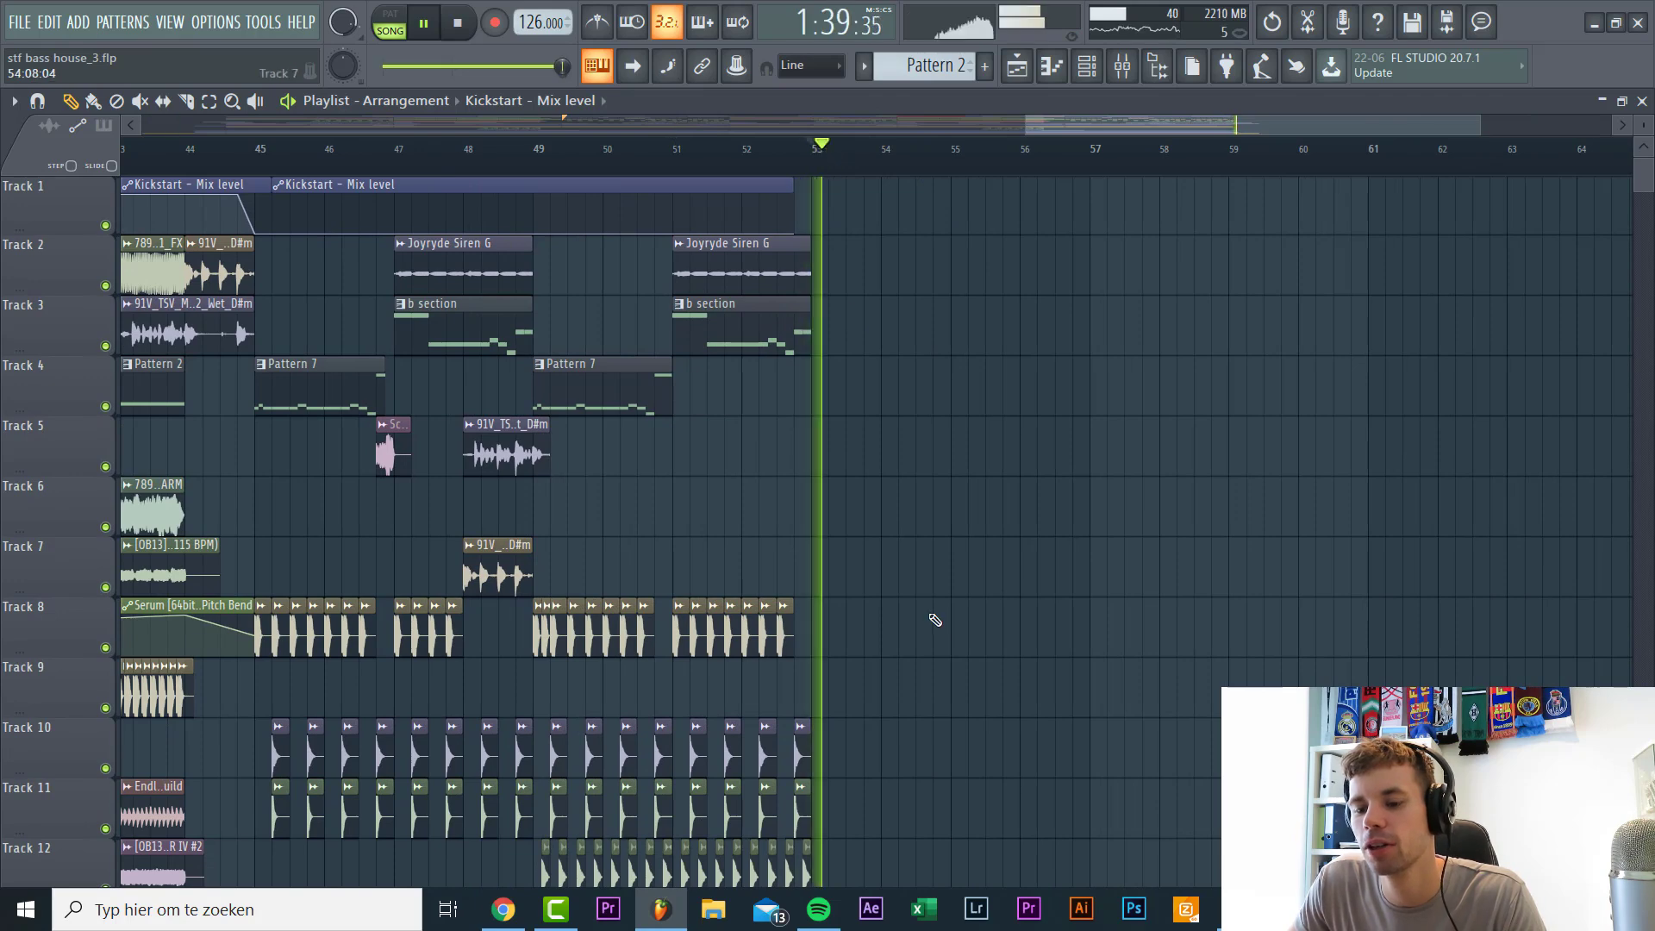
Step: Duplicate the second drop's clips on Tracks 1 to 19 from bar 45 to bar 53
scroll(935, 619, "down", 8)
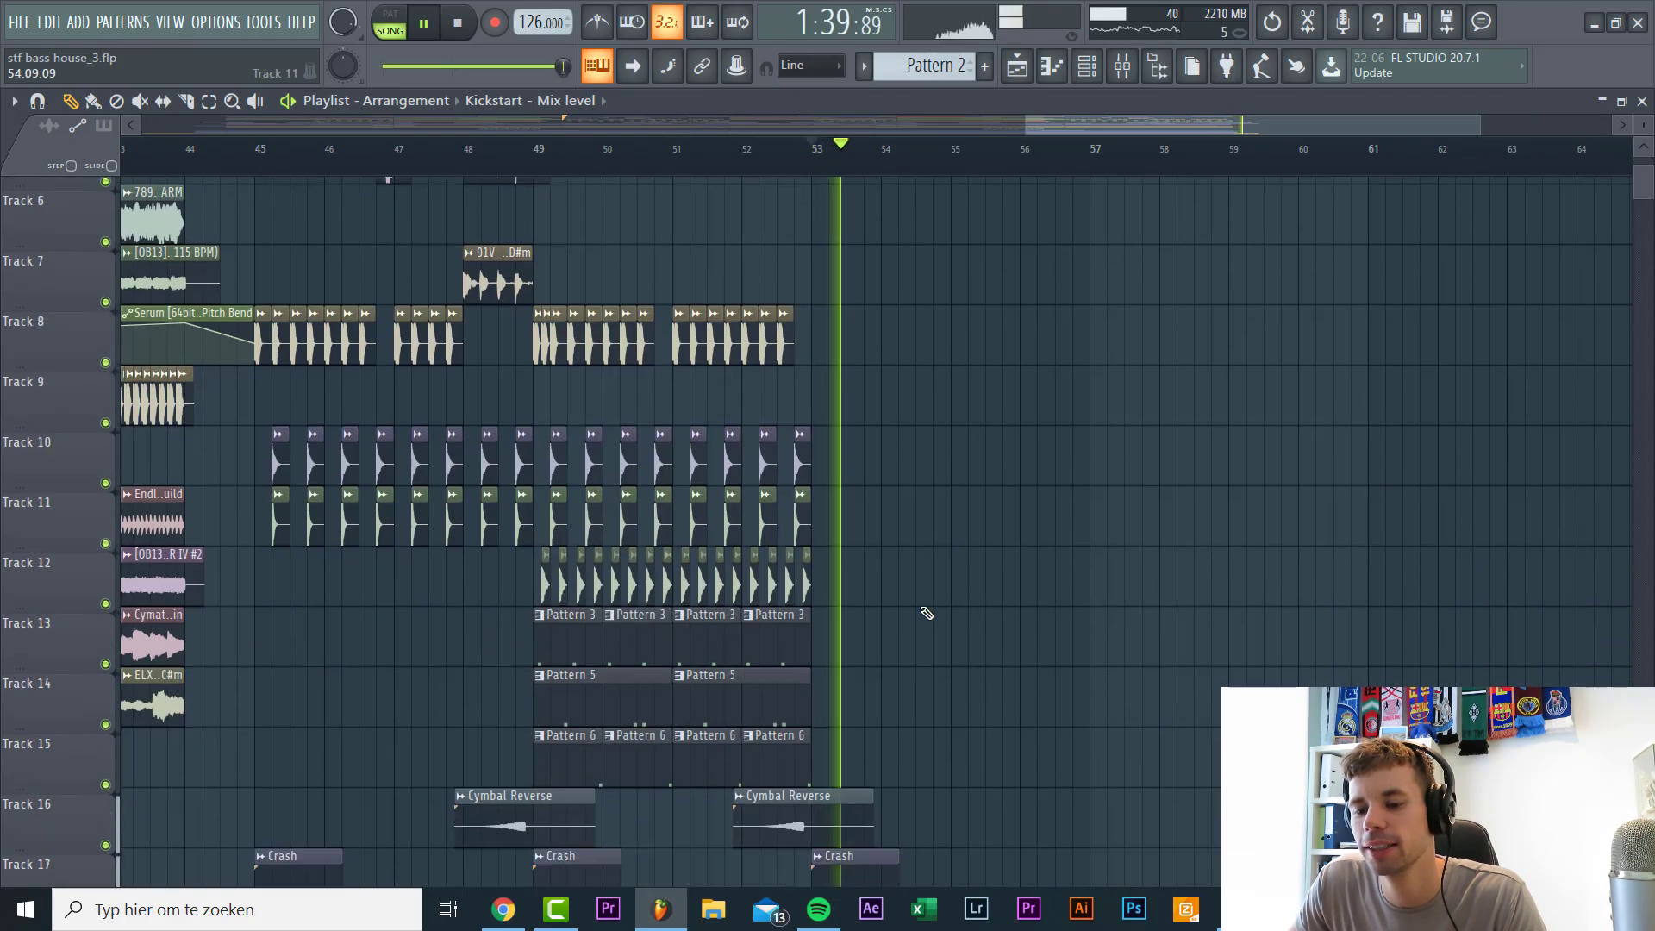
left_click_drag(657, 506, 269, 226)
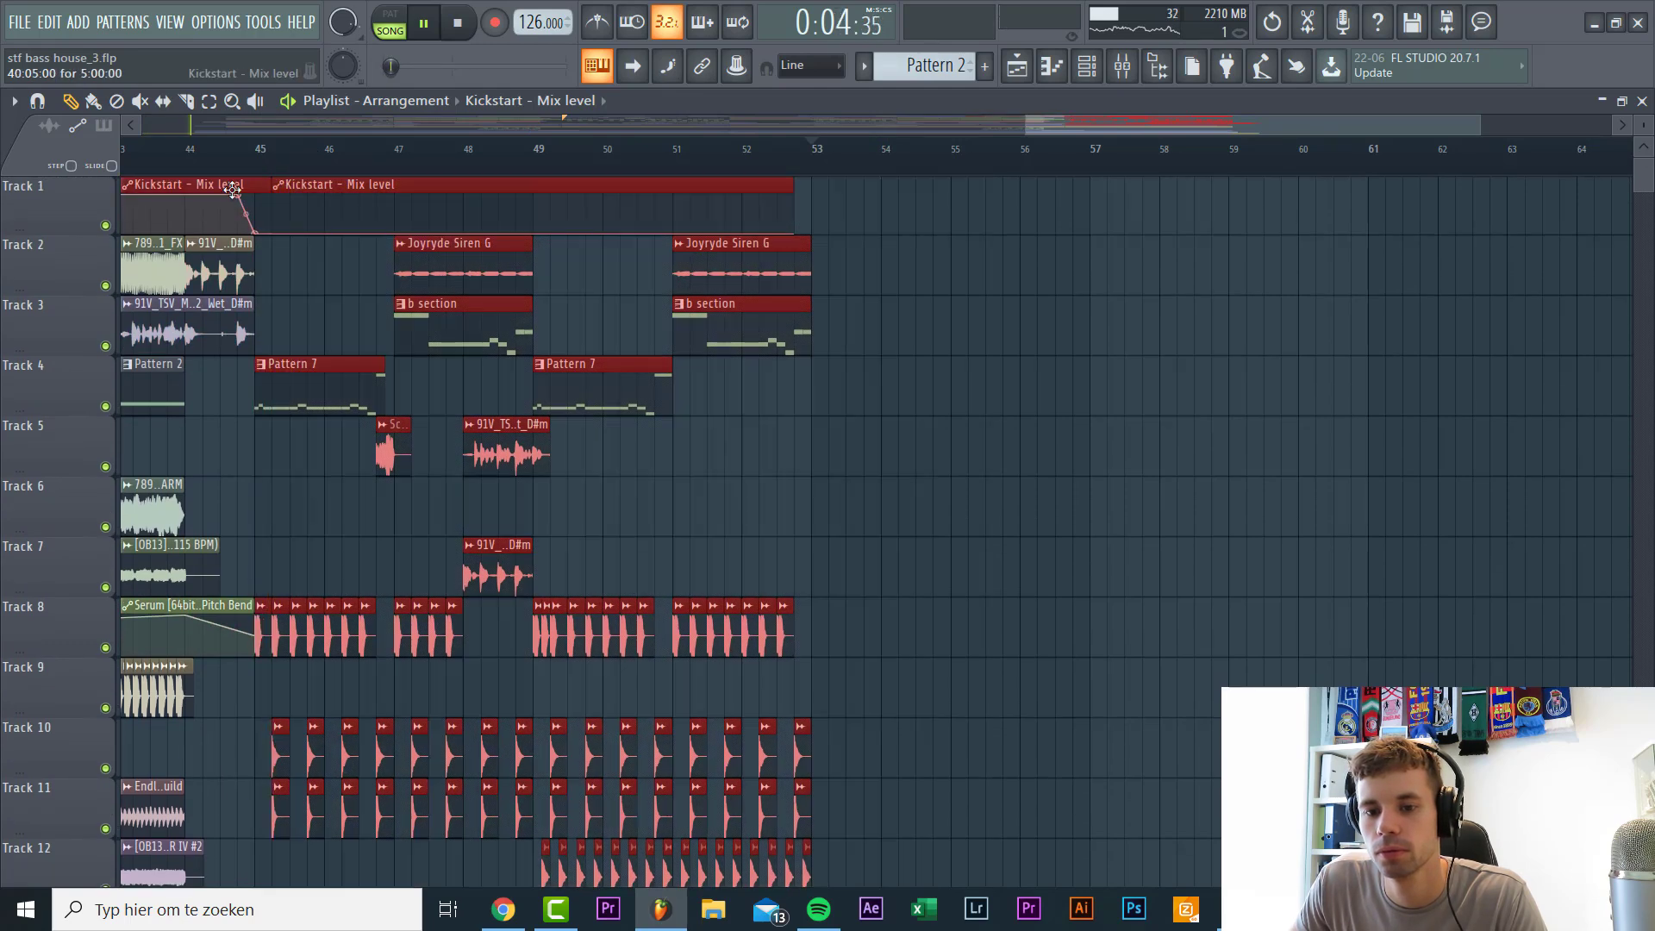
scroll(306, 388, "down", 10)
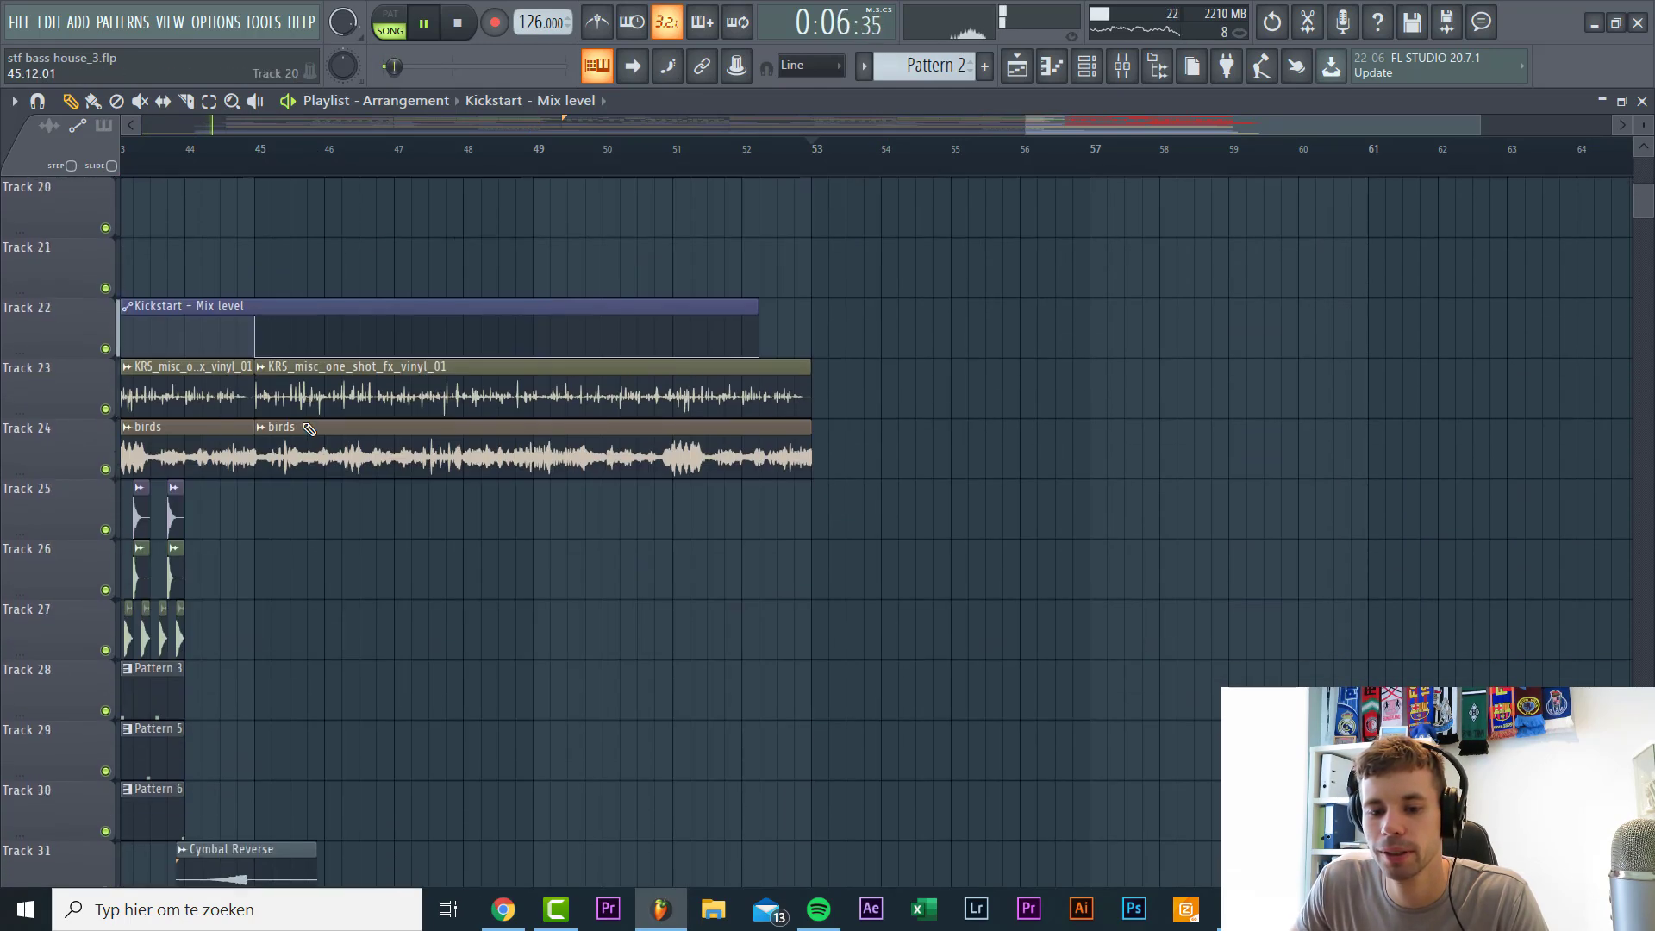
scroll(369, 557, "down", 3)
scroll(369, 547, "up", 7)
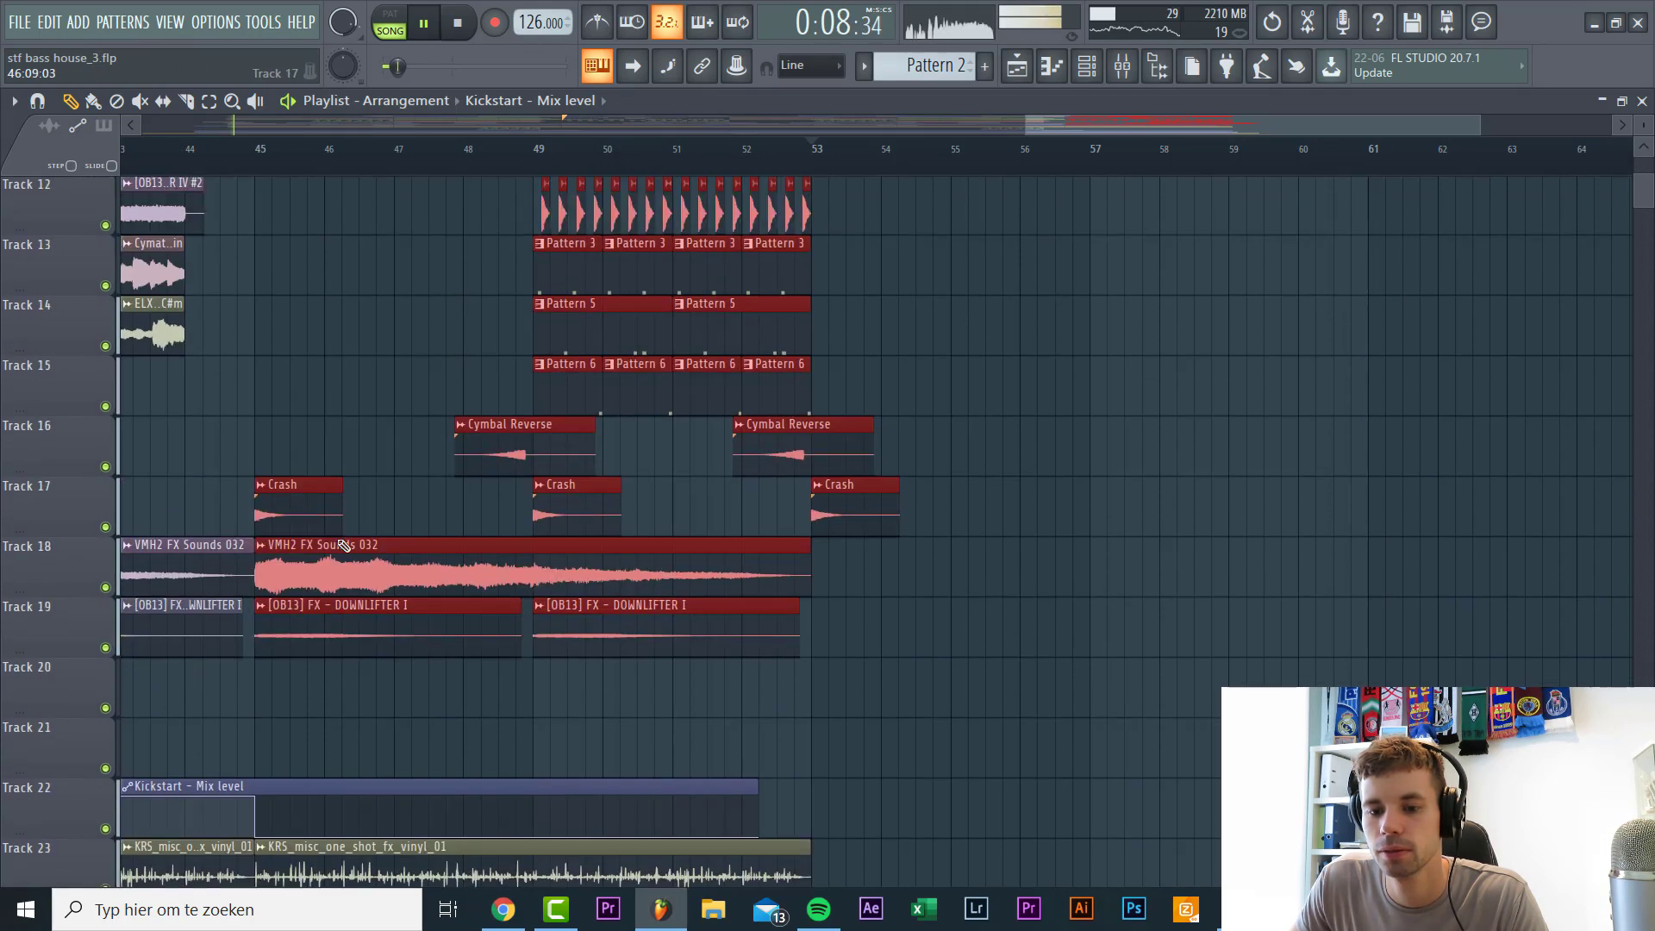
left_click_drag(316, 563, 875, 566)
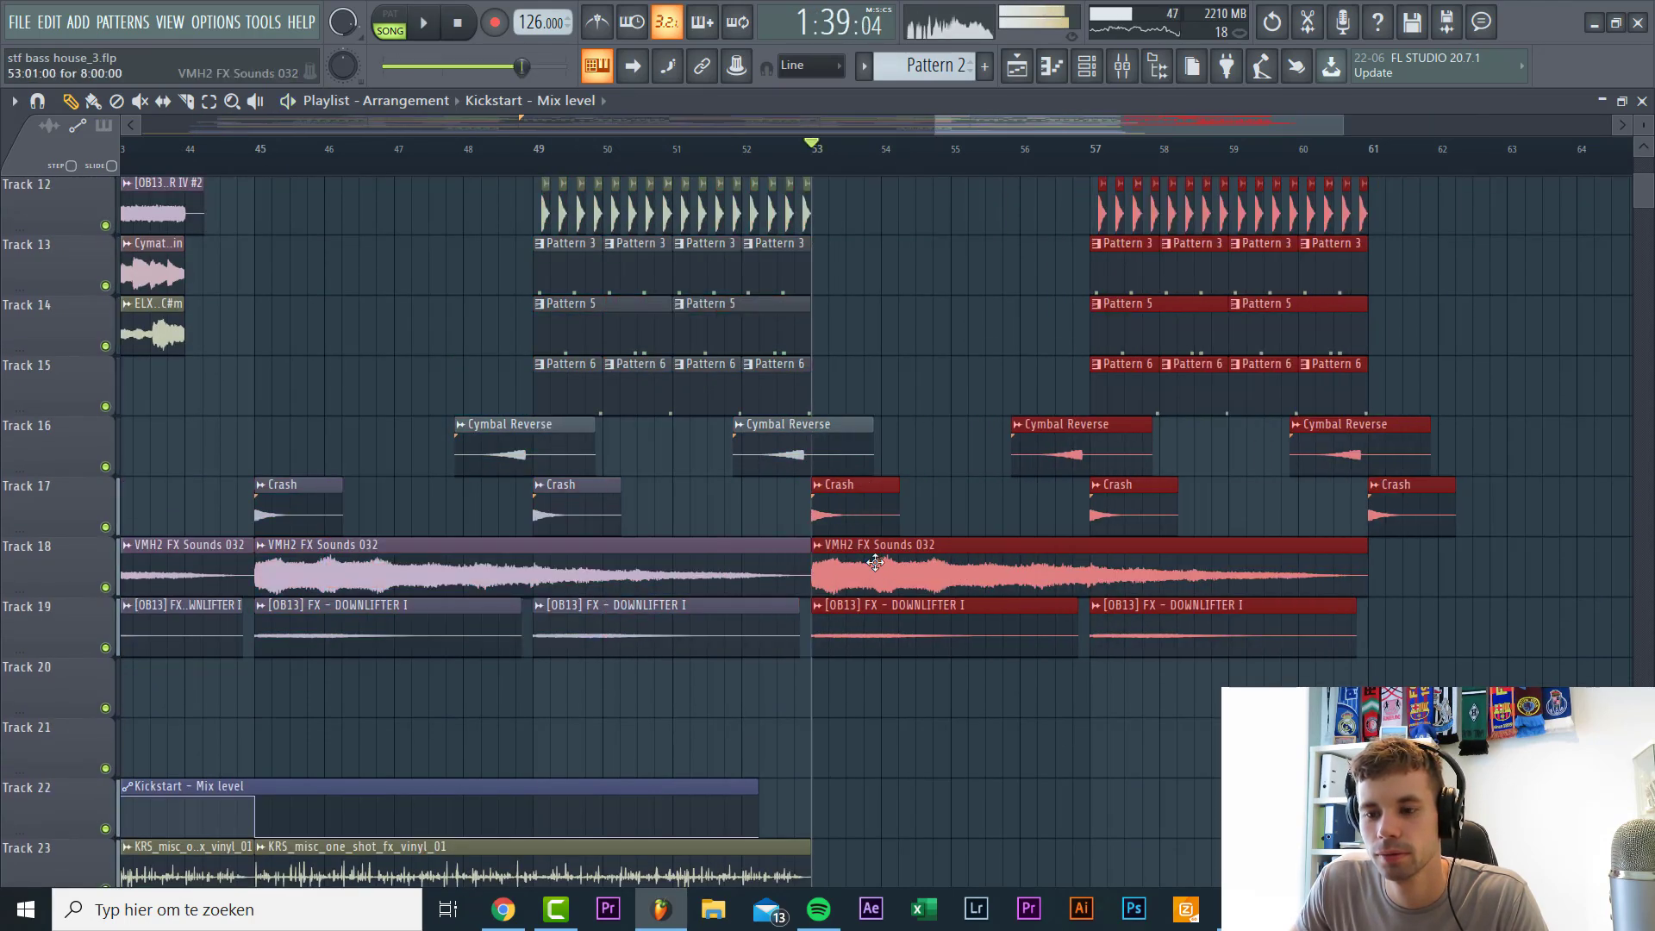
Step: Duplicate the vinyl and birds background clips from bar 45 to bar 53
scroll(803, 369, "down", 5)
left_click_drag(888, 776, 610, 540)
left_click_drag(356, 579, 905, 557)
Step: Copy the percussion clips and Patterns 3, 5 and 6 on Tracks 12 to 15 from bar 57 to bar 53
scroll(905, 557, "up", 11)
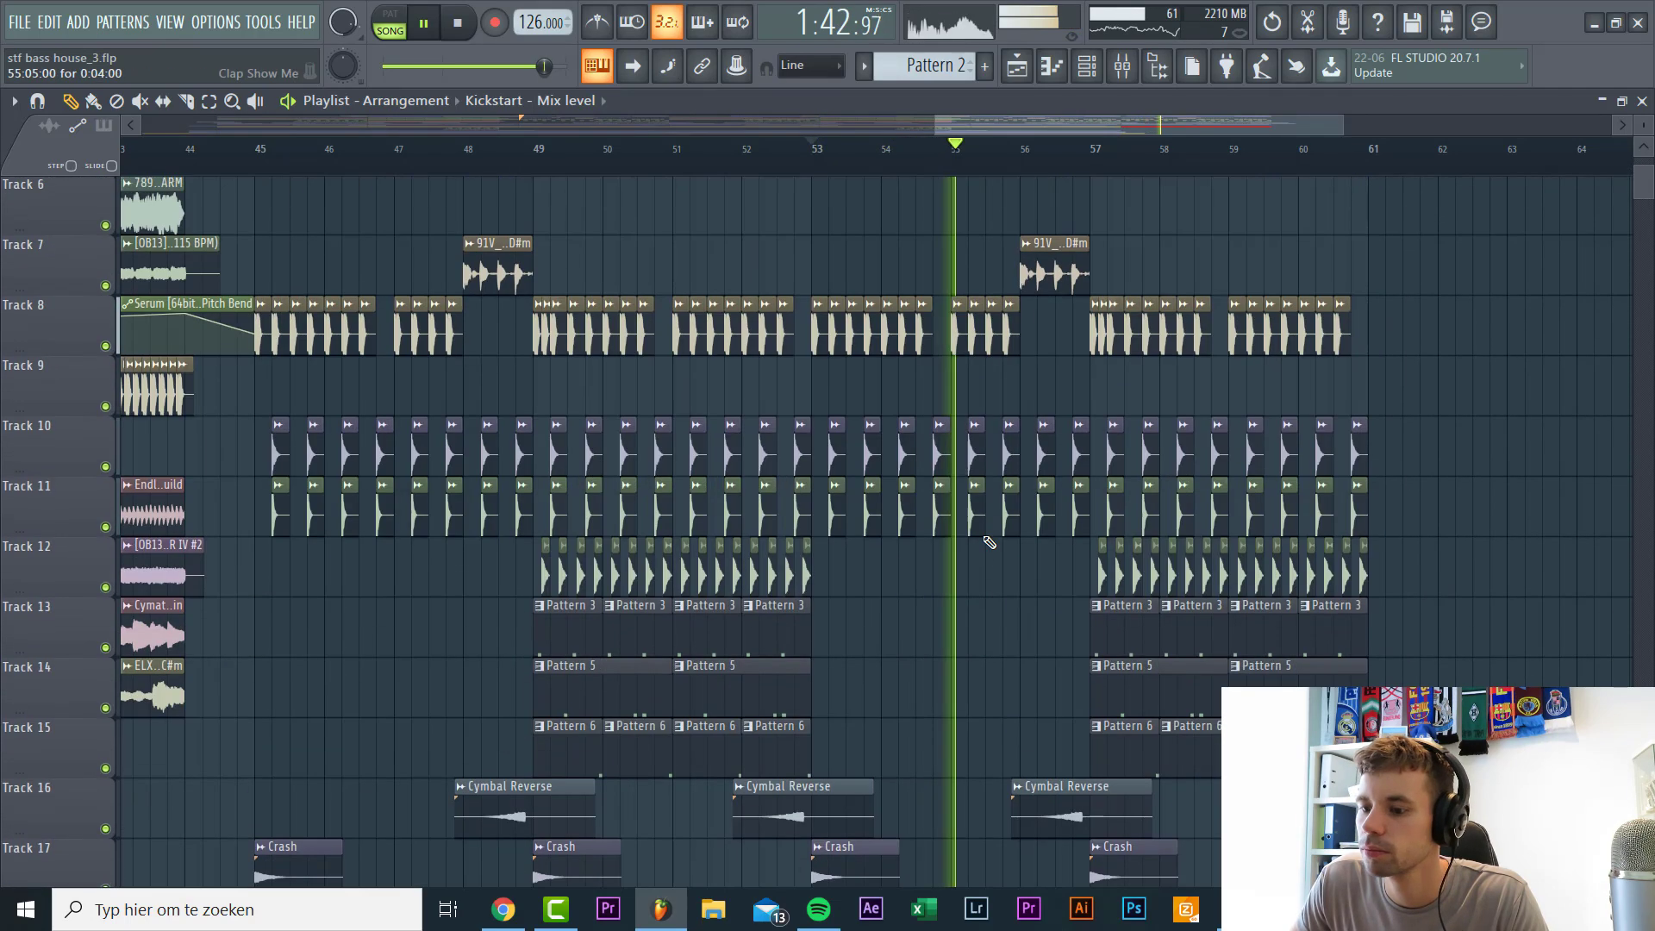
left_click_drag(1007, 541, 1378, 733)
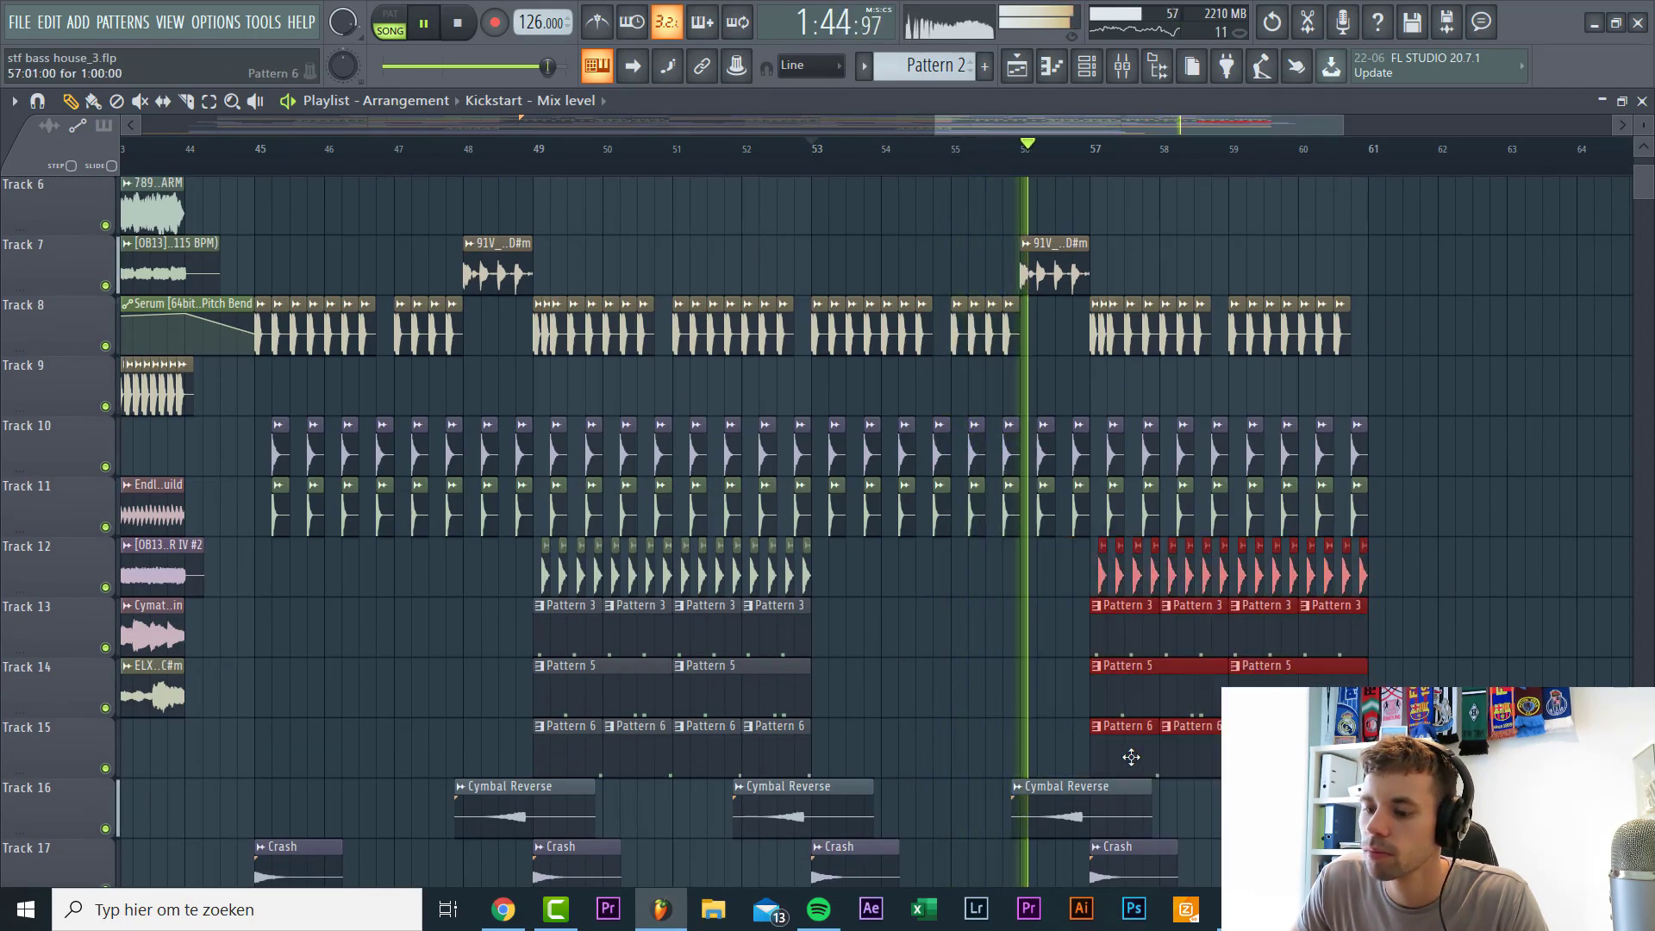
left_click_drag(1131, 739, 853, 741)
Step: Play the extended second drop from bar 51 and review the whole arrangement
key("space")
key("space")
left_click(691, 149)
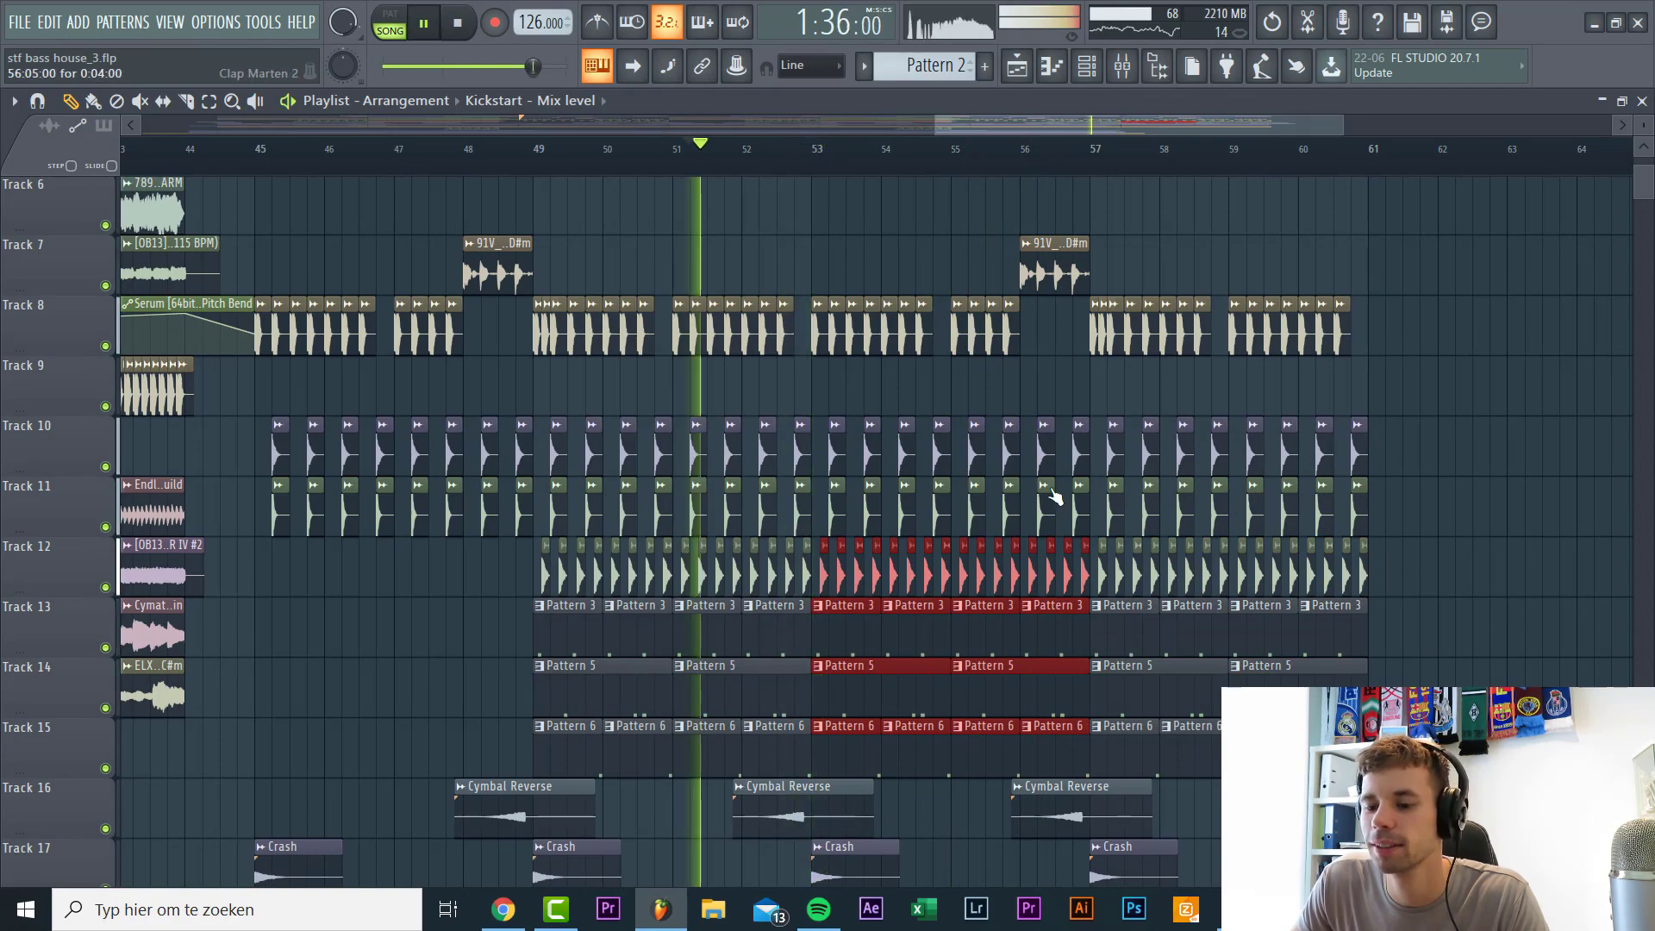
scroll(1048, 462, "down", 5)
scroll(1070, 526, "up", 3)
scroll(863, 508, "up", 10)
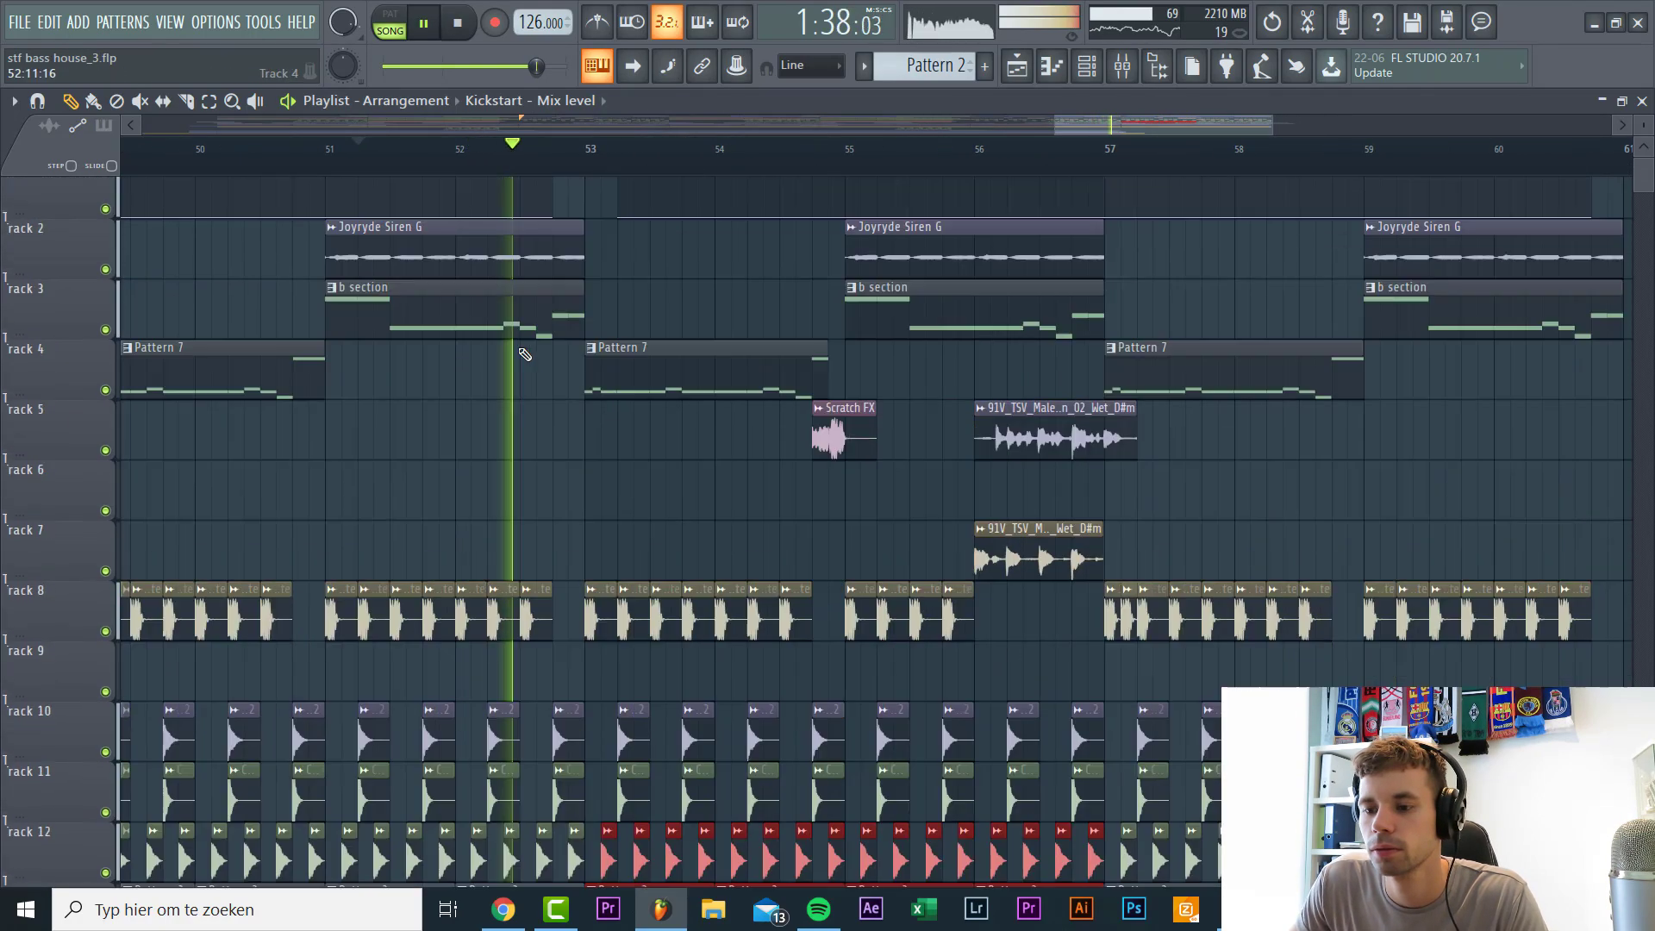
scroll(787, 528, "down", 6)
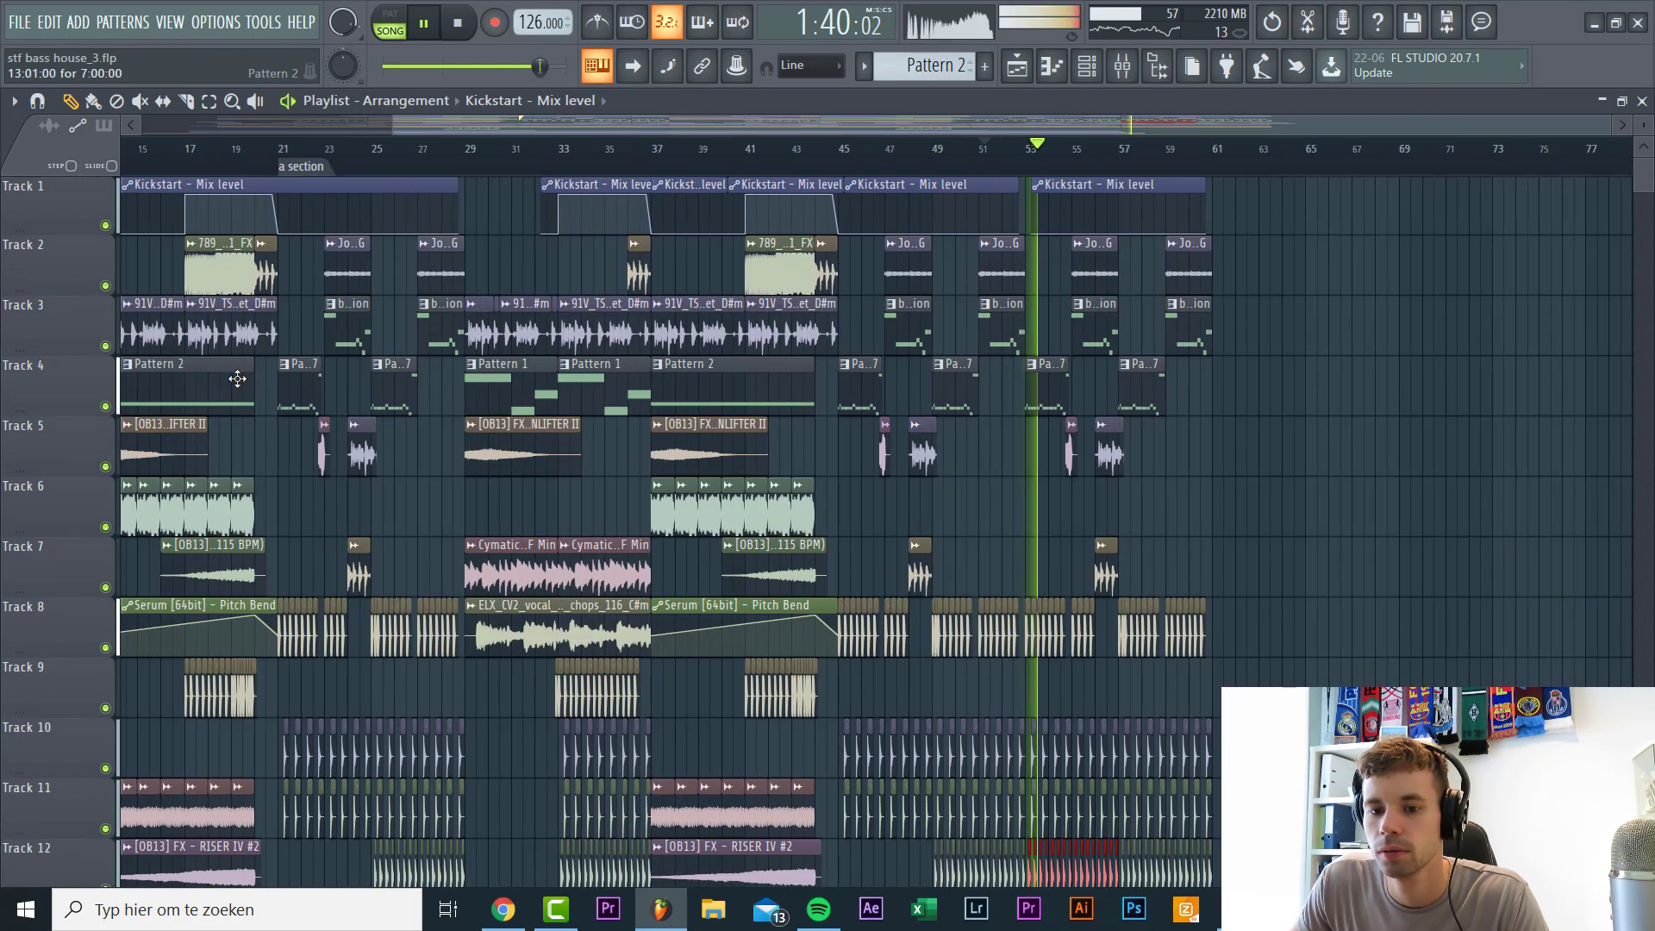
scroll(596, 338, "up", 3)
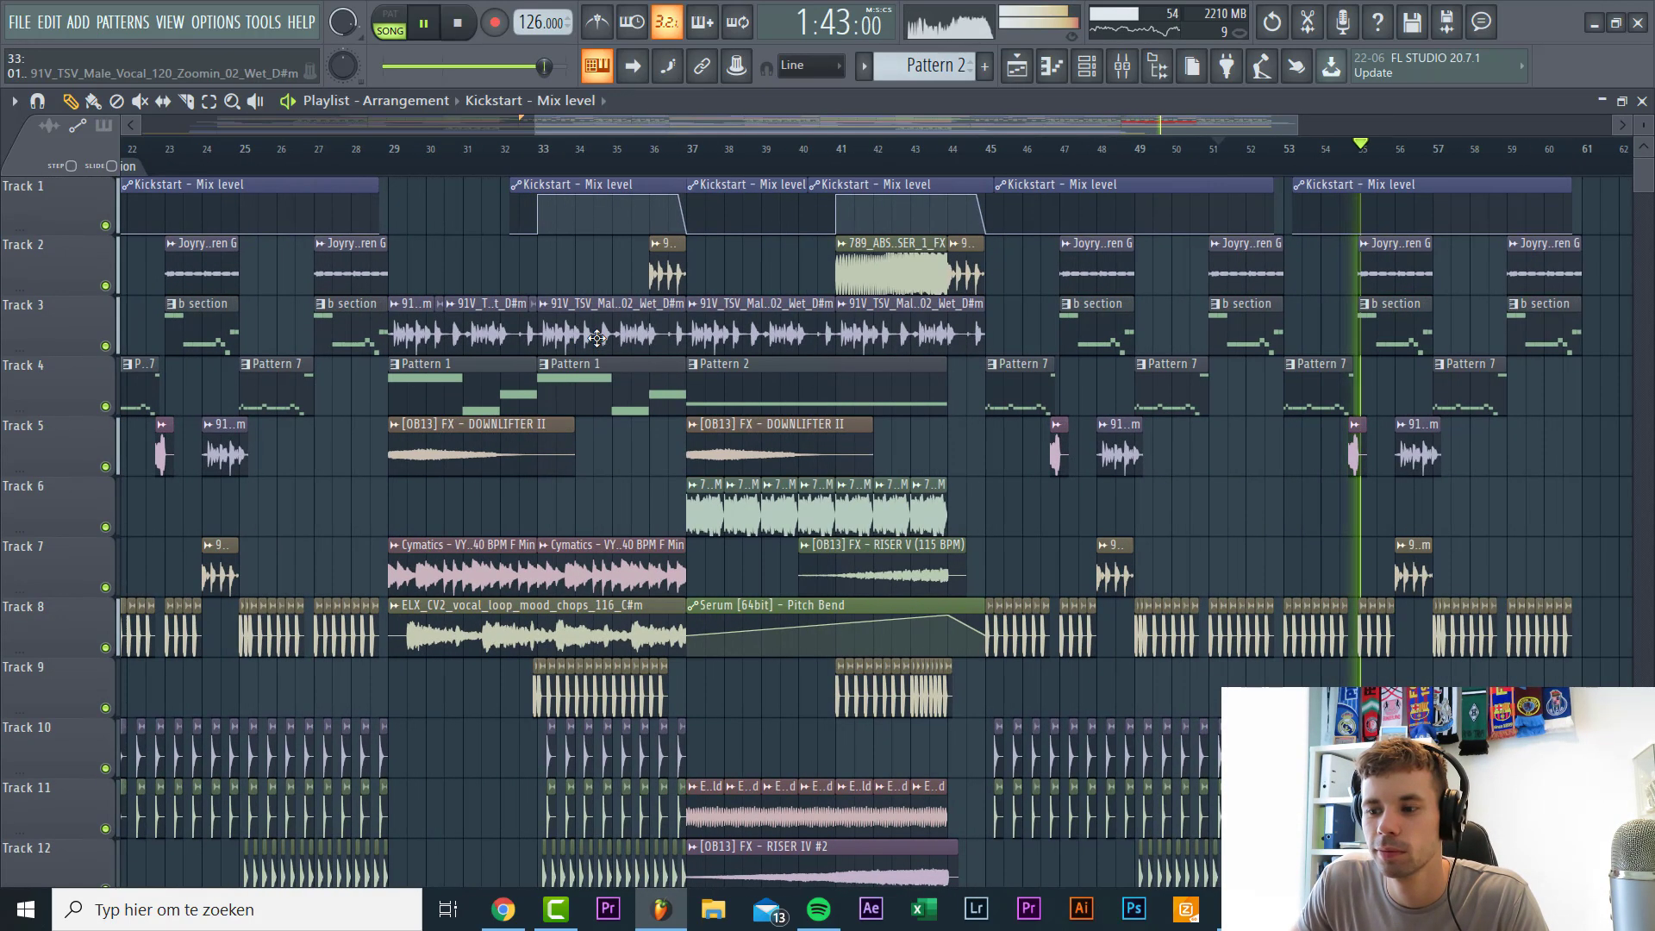
Step: Place the 91V_TSV_Male_Vocal_120_Zoomin_02_Wet_D#m vocal clip on Track 6 at bar 53 and again at bar 57
left_click(597, 338)
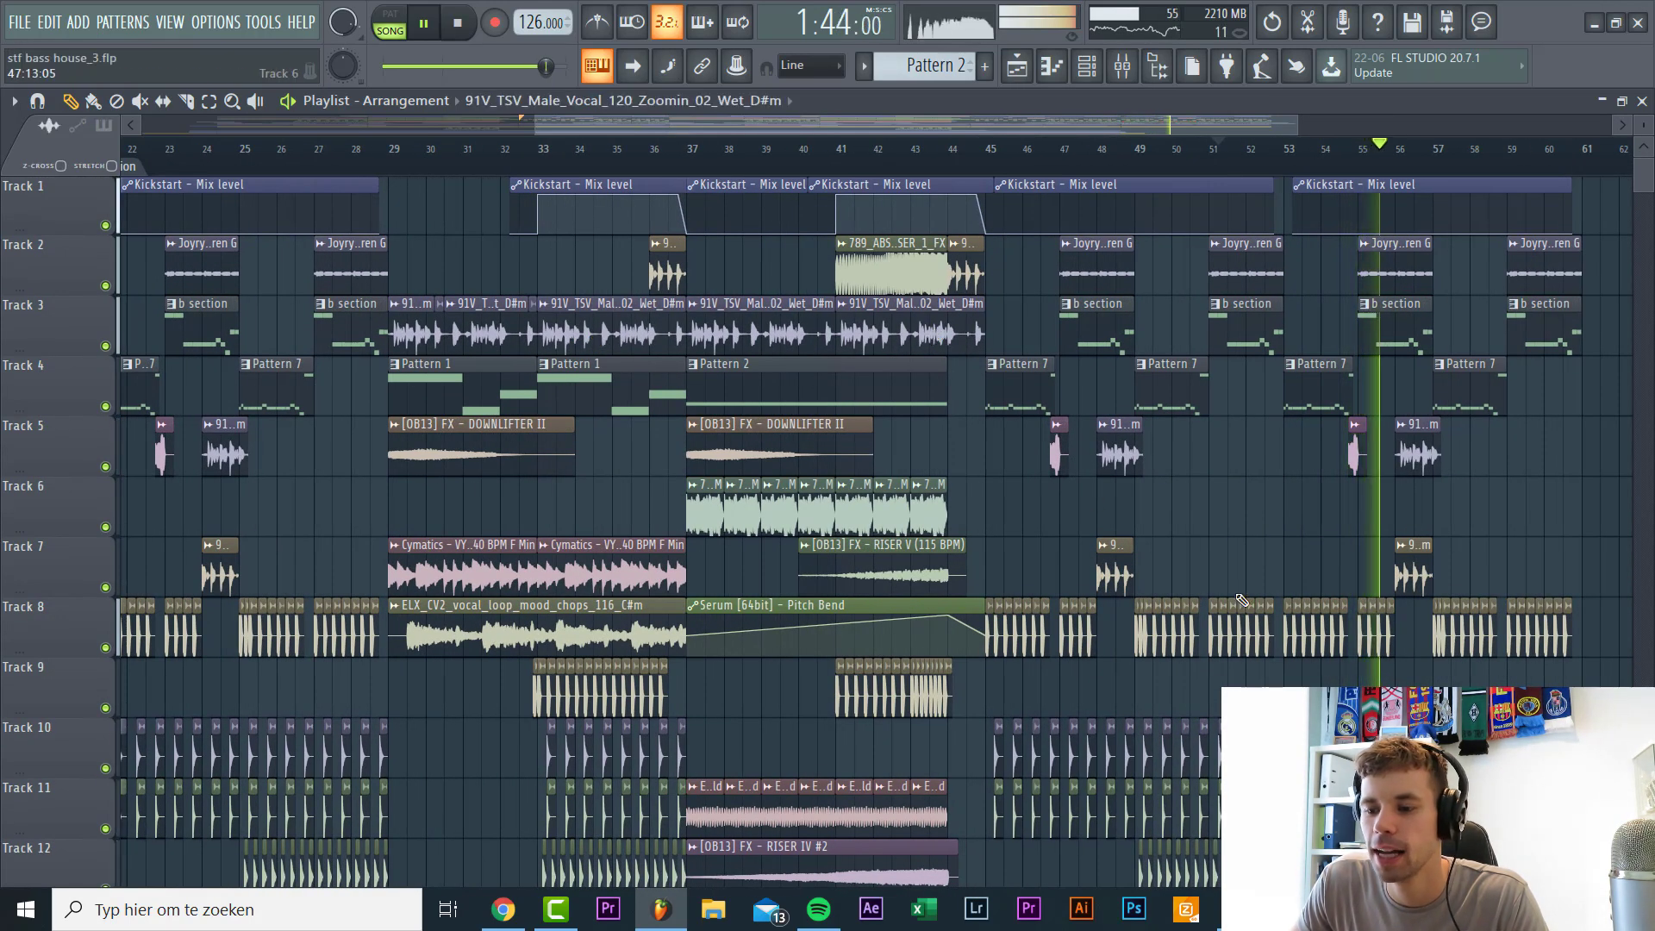
scroll(1035, 501, "down", 1)
left_click(1060, 508)
left_click_drag(1049, 514, 1283, 522)
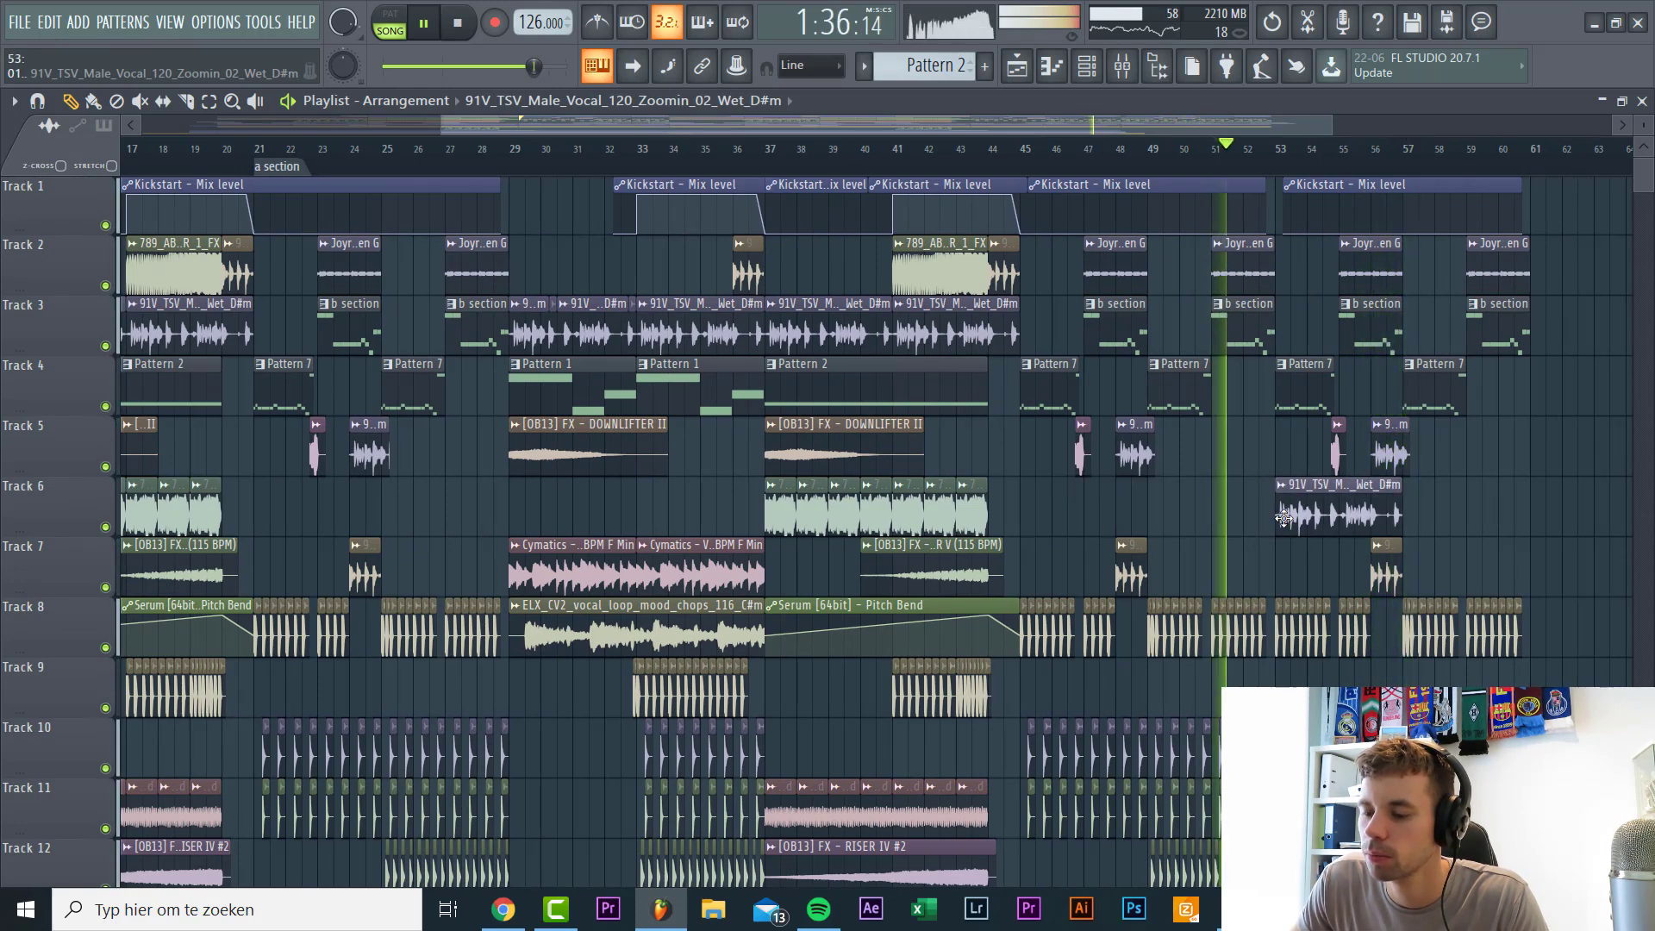
scroll(1379, 549, "up", 2)
scroll(1380, 549, "up", 1)
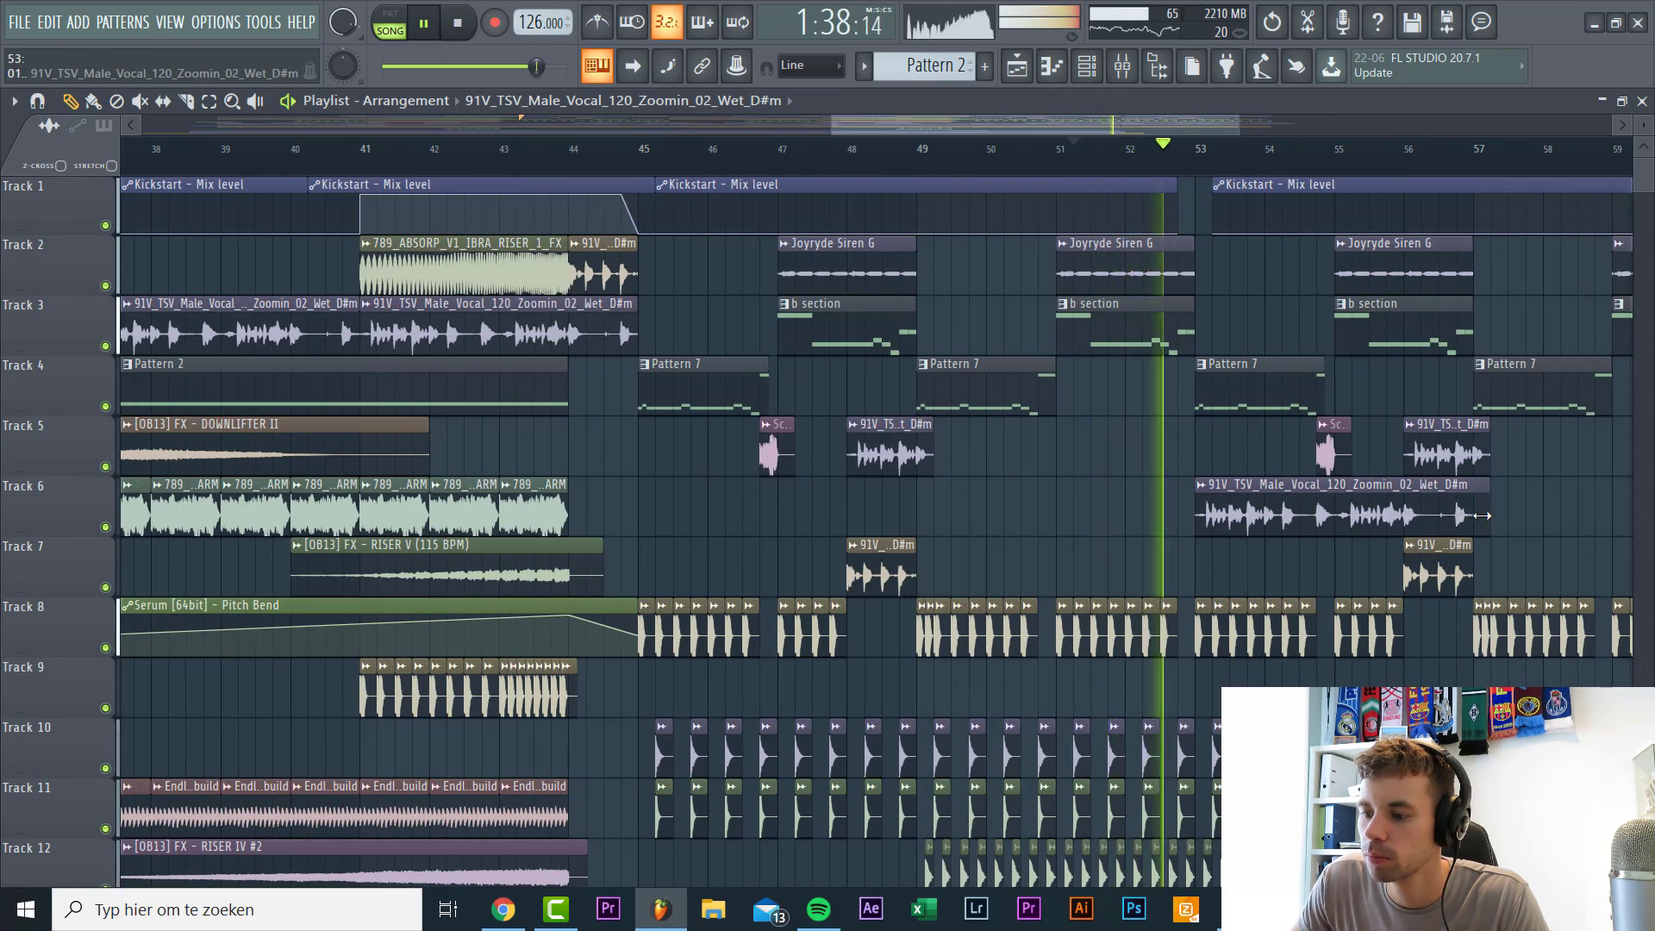
left_click(1485, 524)
scroll(1198, 595, "down", 3)
scroll(1459, 602, "up", 2)
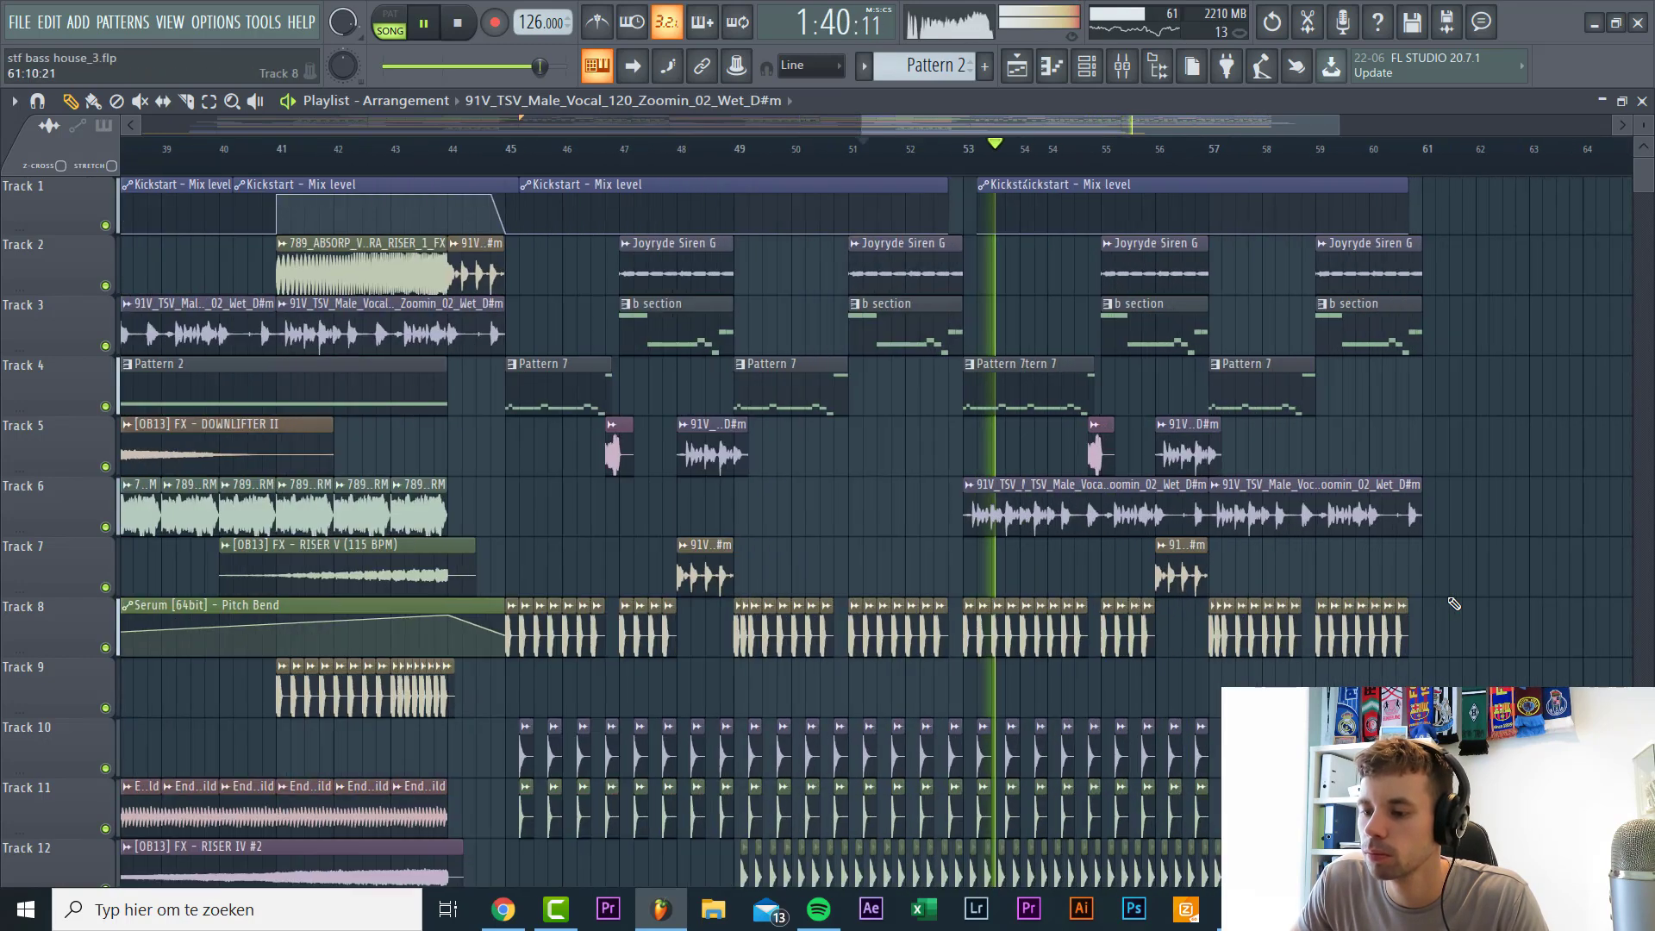
Step: Delete the short male vocal clip on Track 5 at bar 56
scroll(1238, 483, "down", 2)
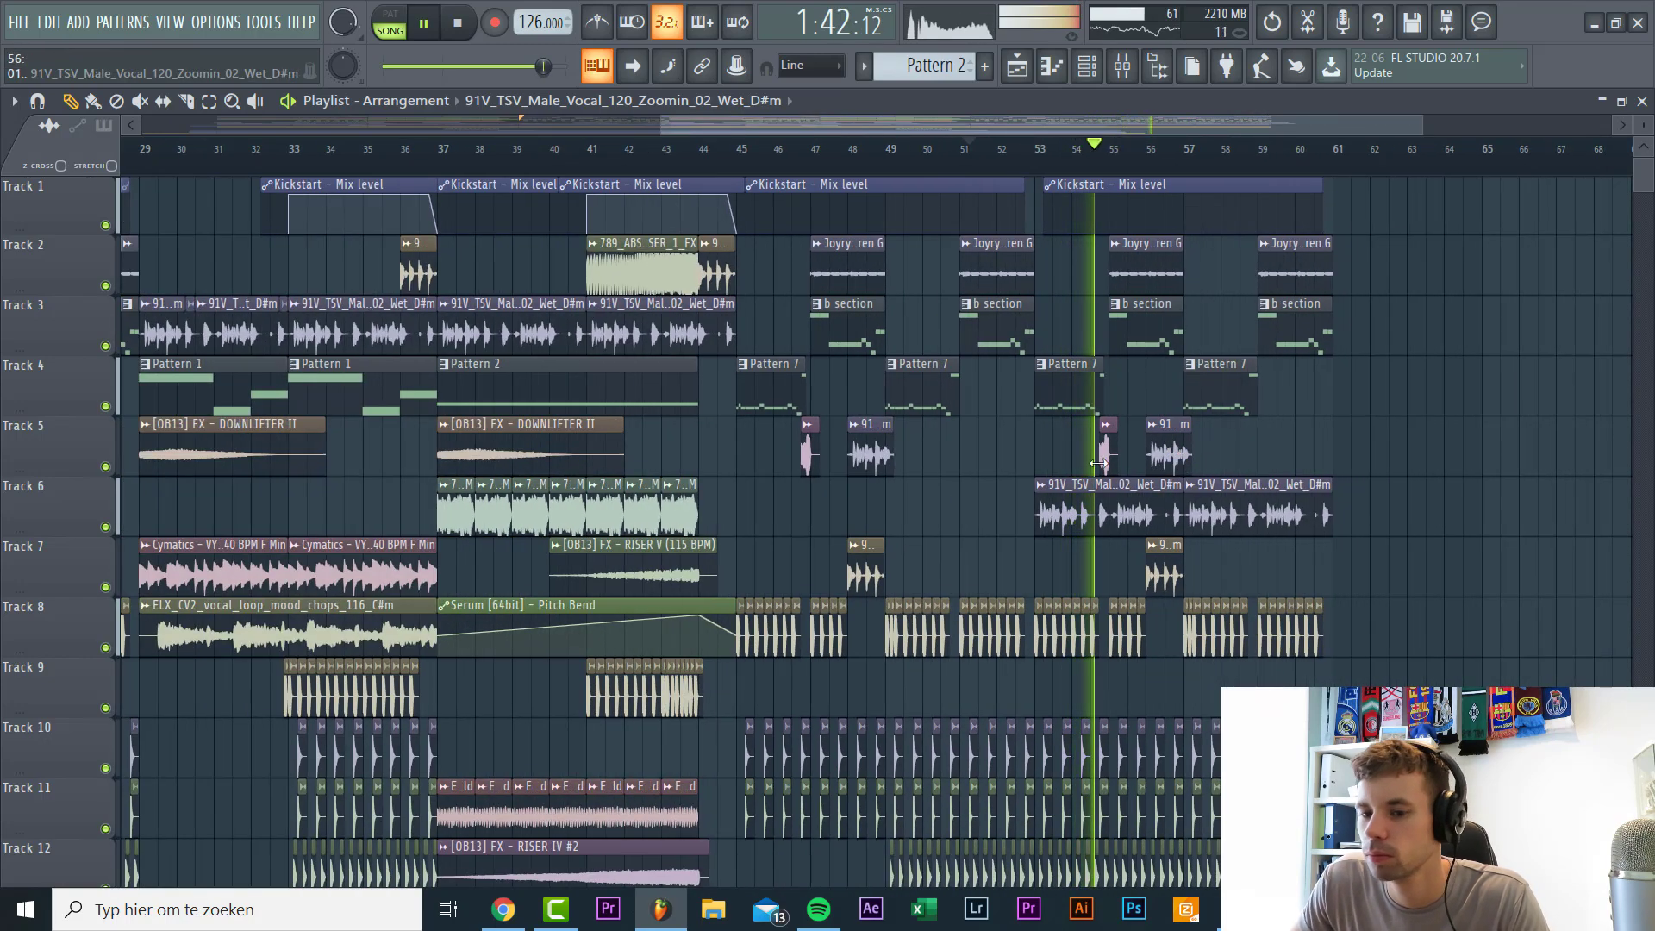
scroll(1156, 526, "up", 2)
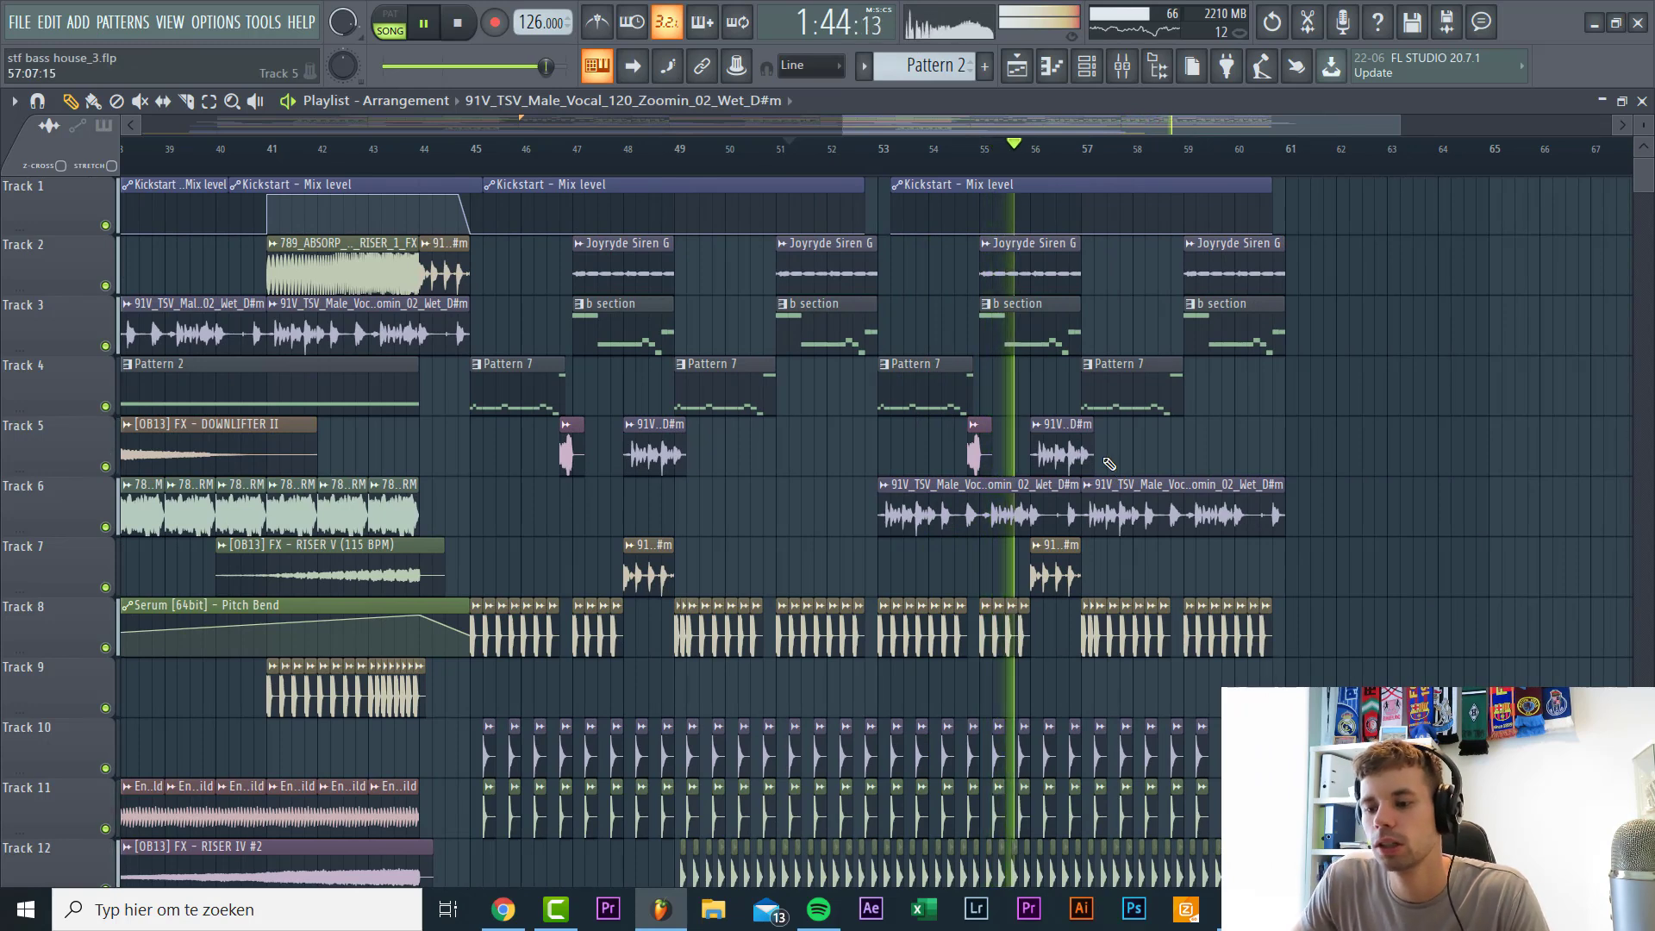
right_click(1072, 440)
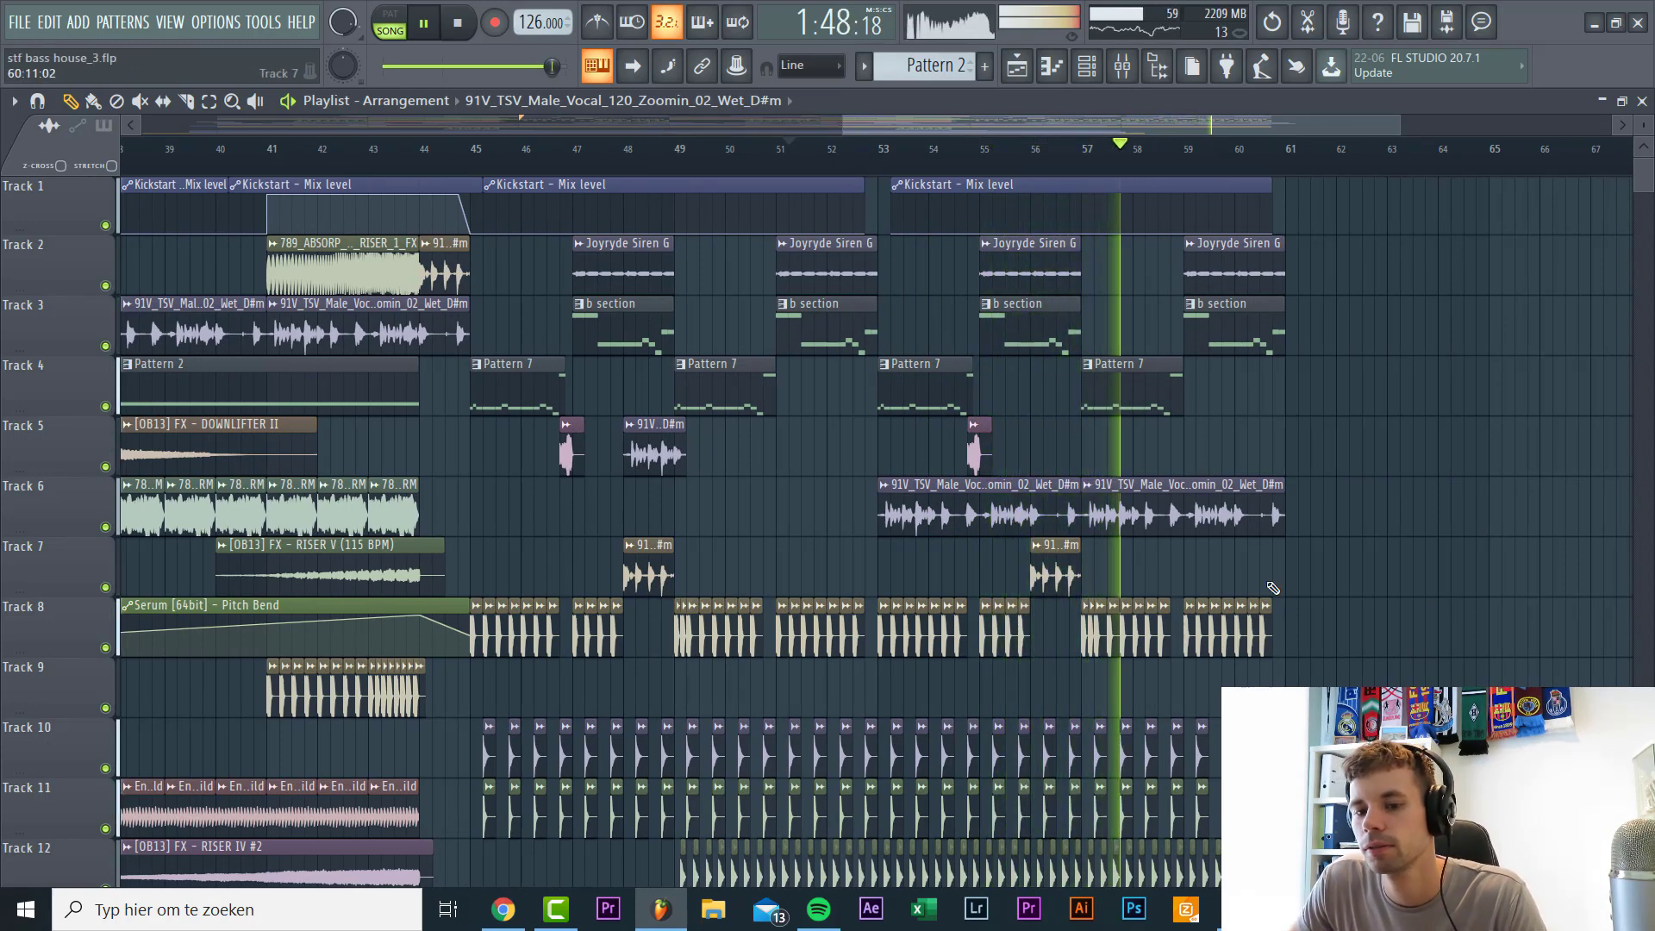
Step: Listen to the extended second drop with the added vocals up to bar 61 and stop playback
scroll(1311, 520, "up", 2)
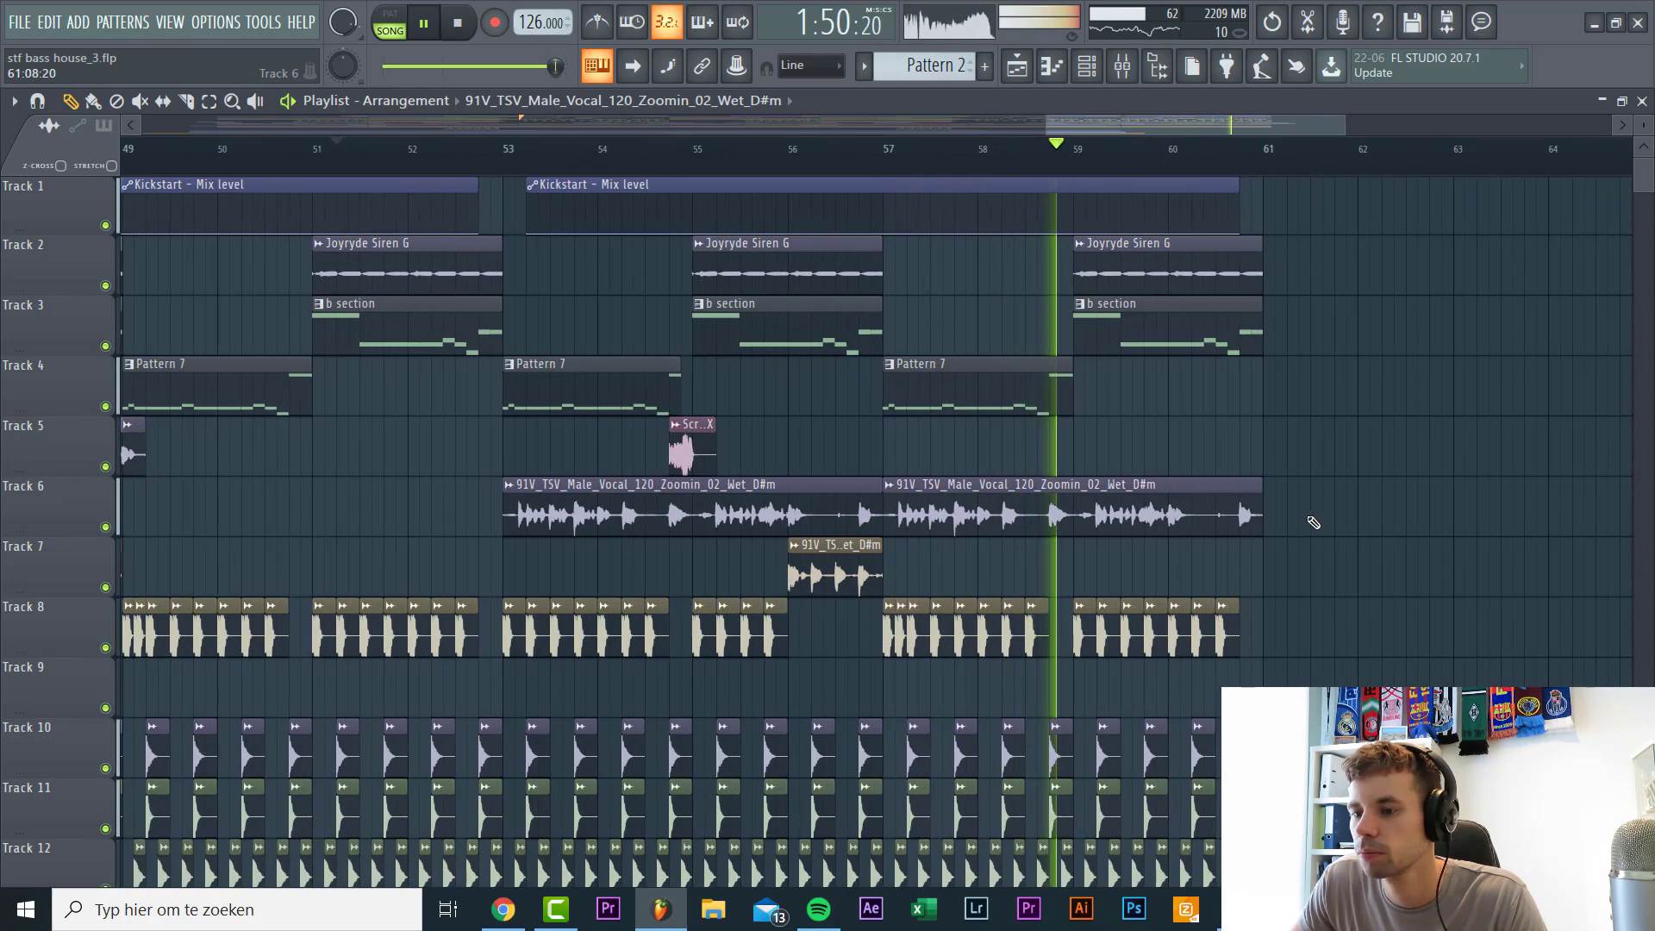
scroll(1312, 521, "down", 2)
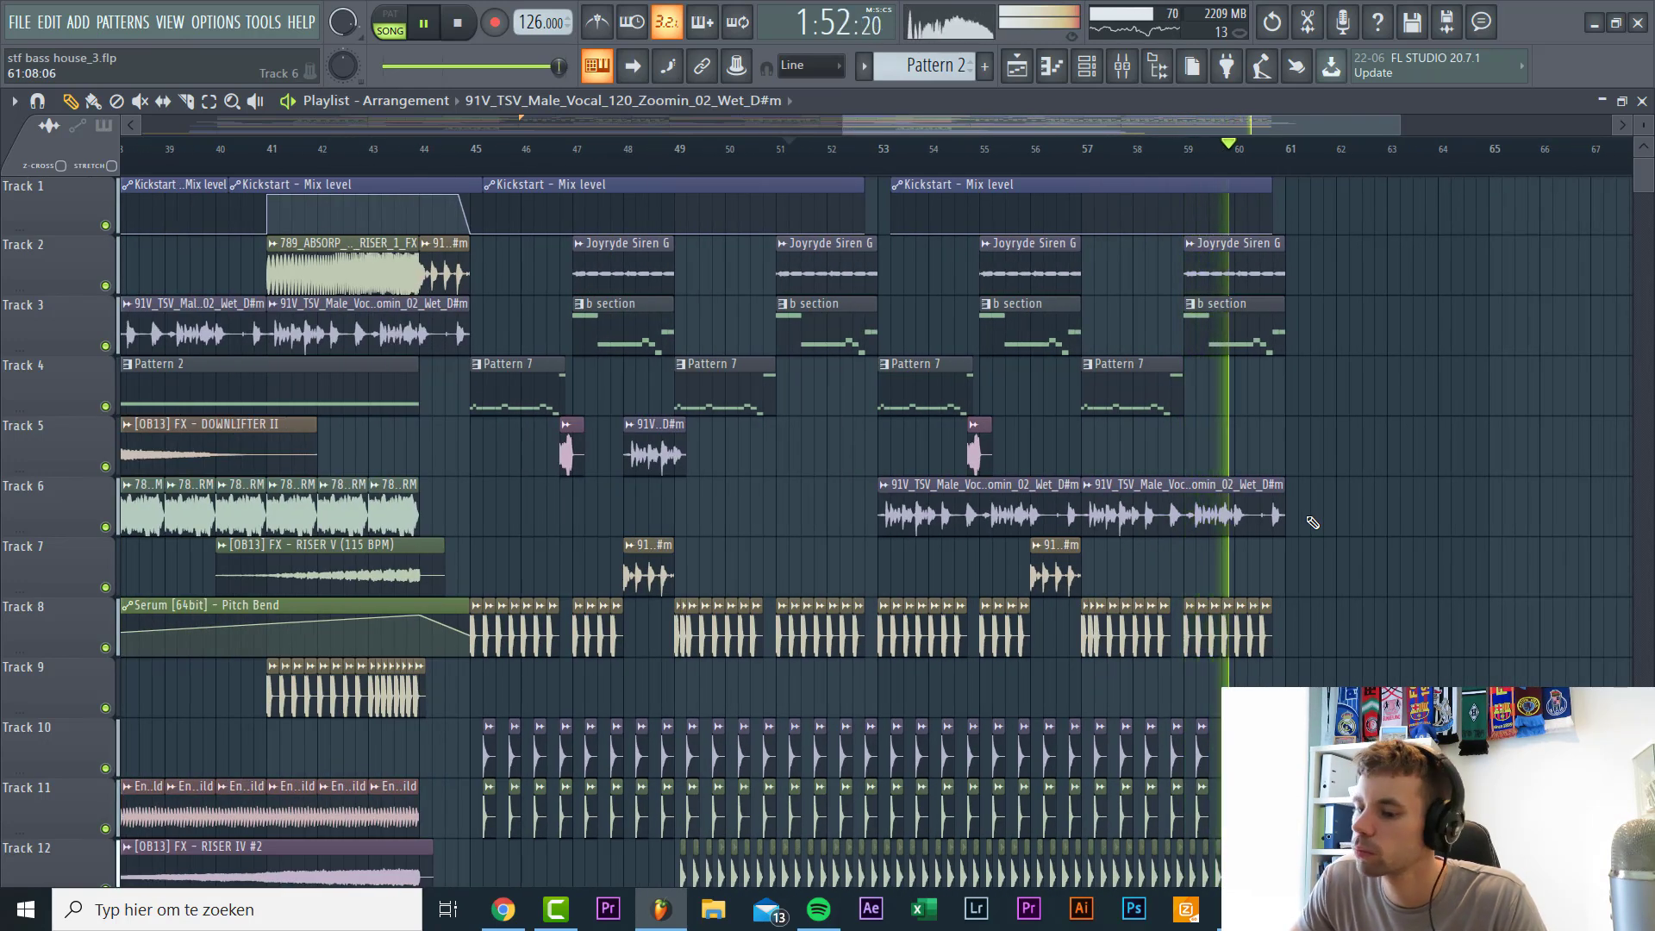
scroll(1312, 522, "down", 2)
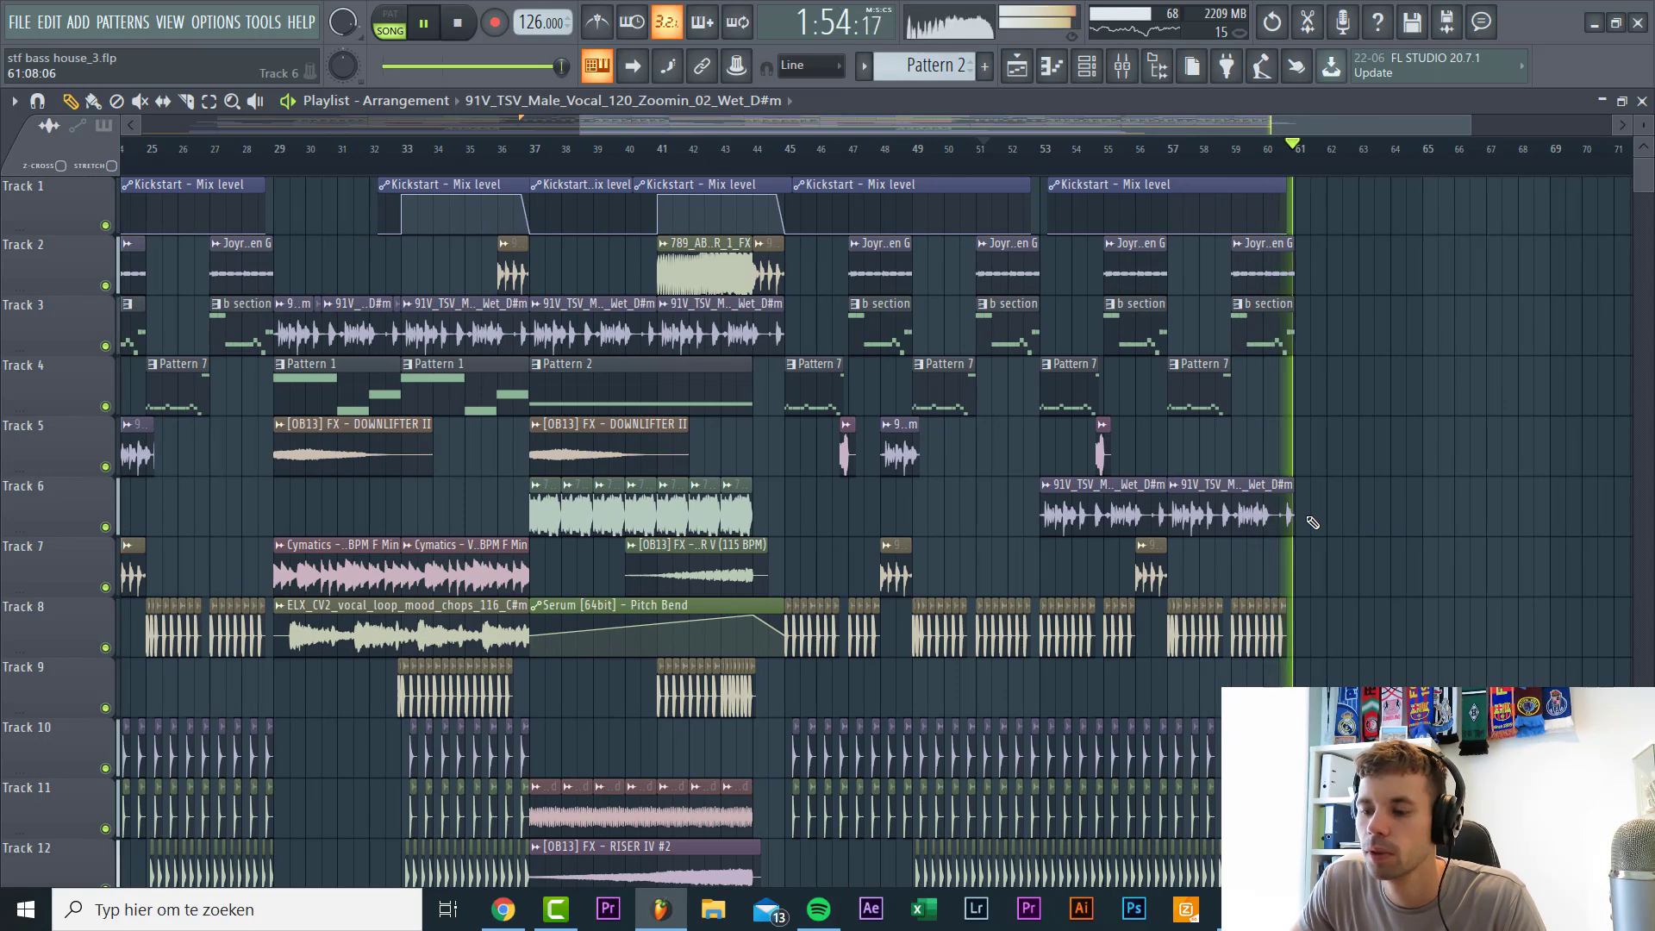
scroll(1311, 522, "down", 2)
key("space")
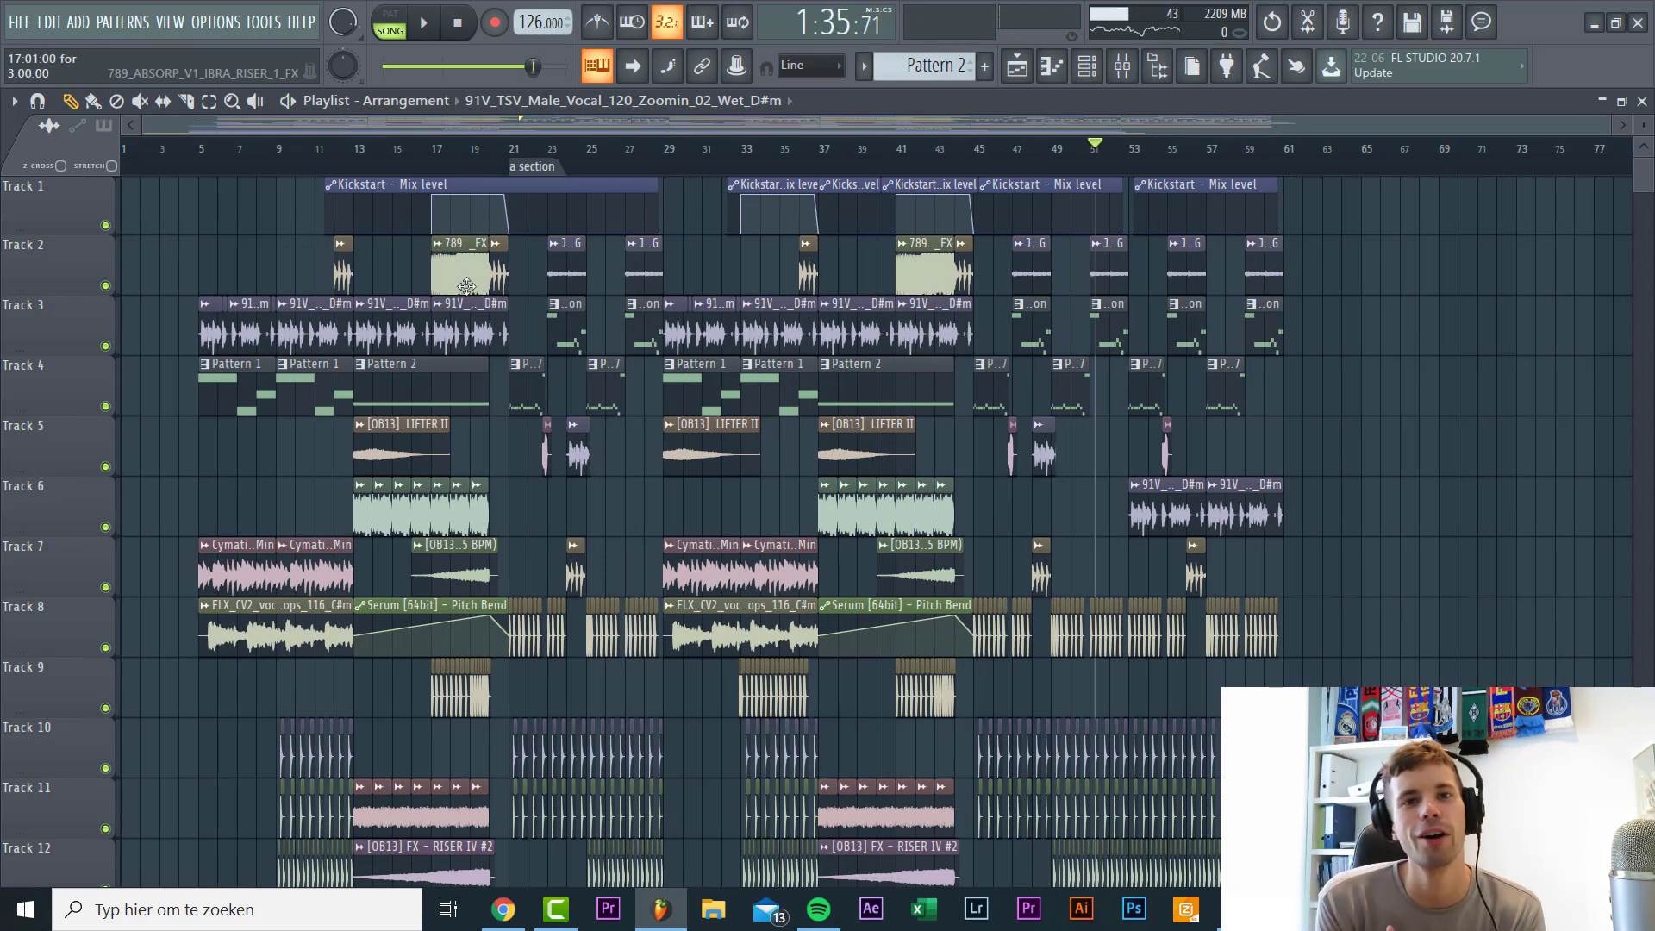